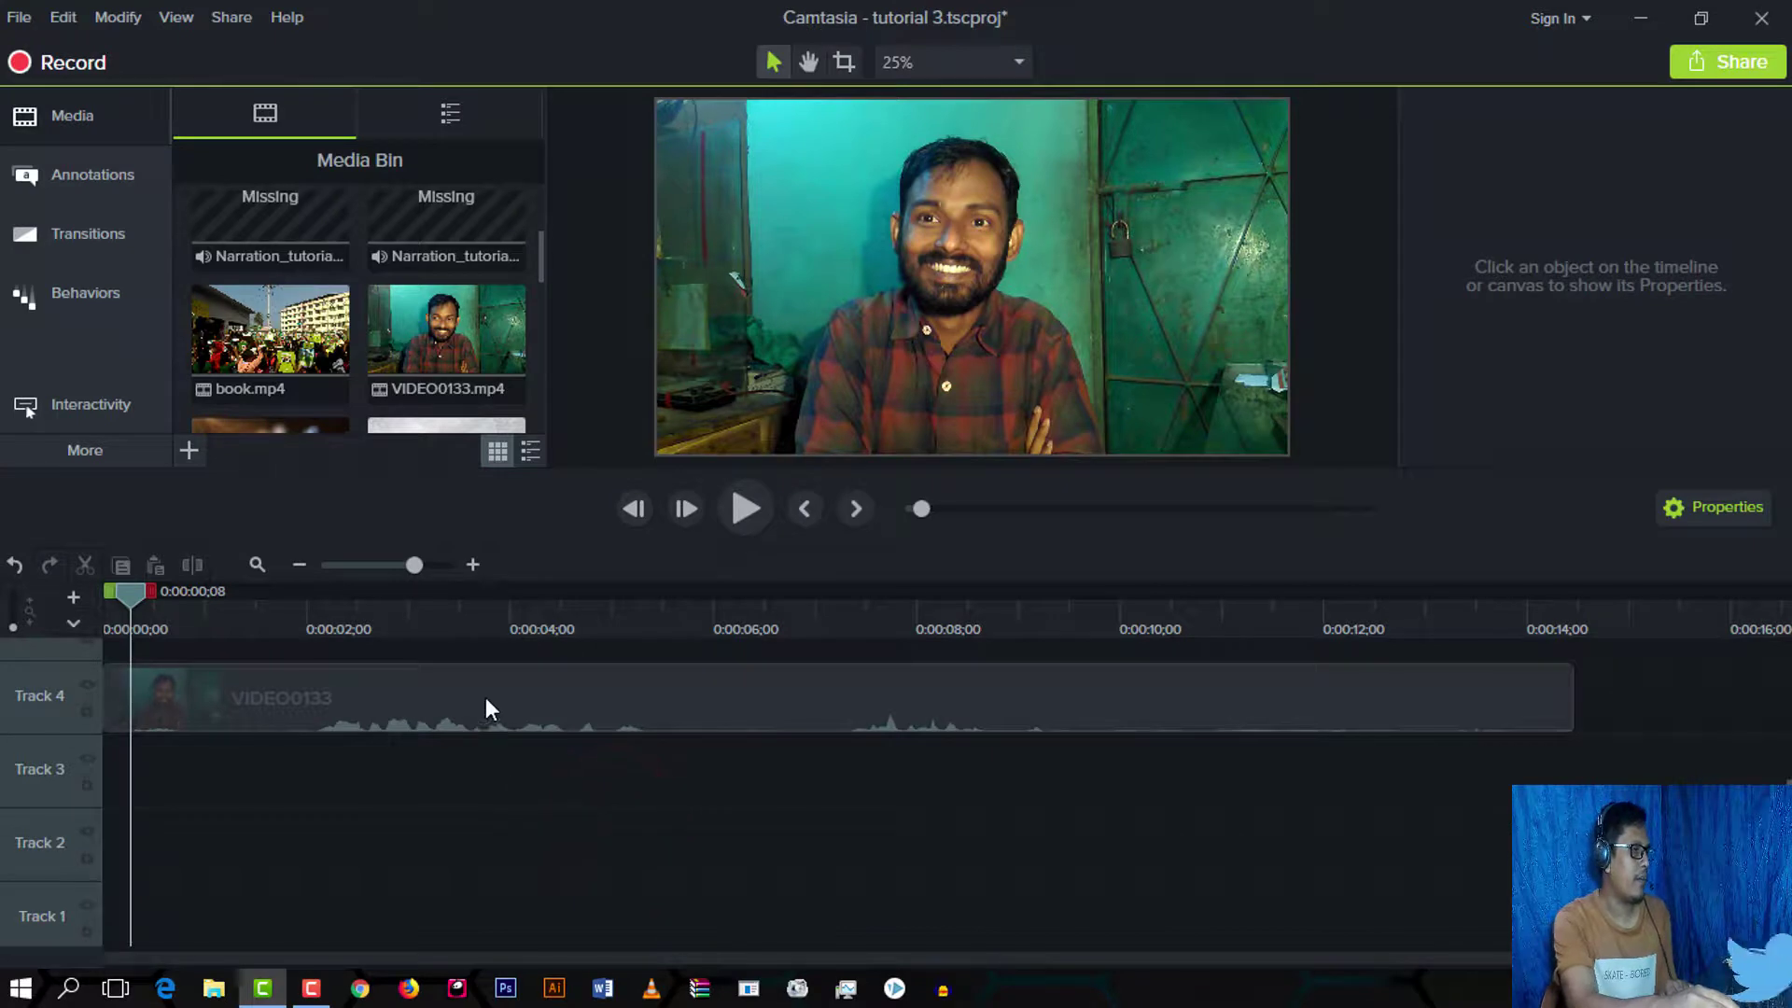
# Step: Move the playhead to about 3 seconds in the VIDEO0133 clip and show the available audio effects
pyautogui.scroll(3, 706, 794)
pyautogui.scroll(-2, 653, 840)
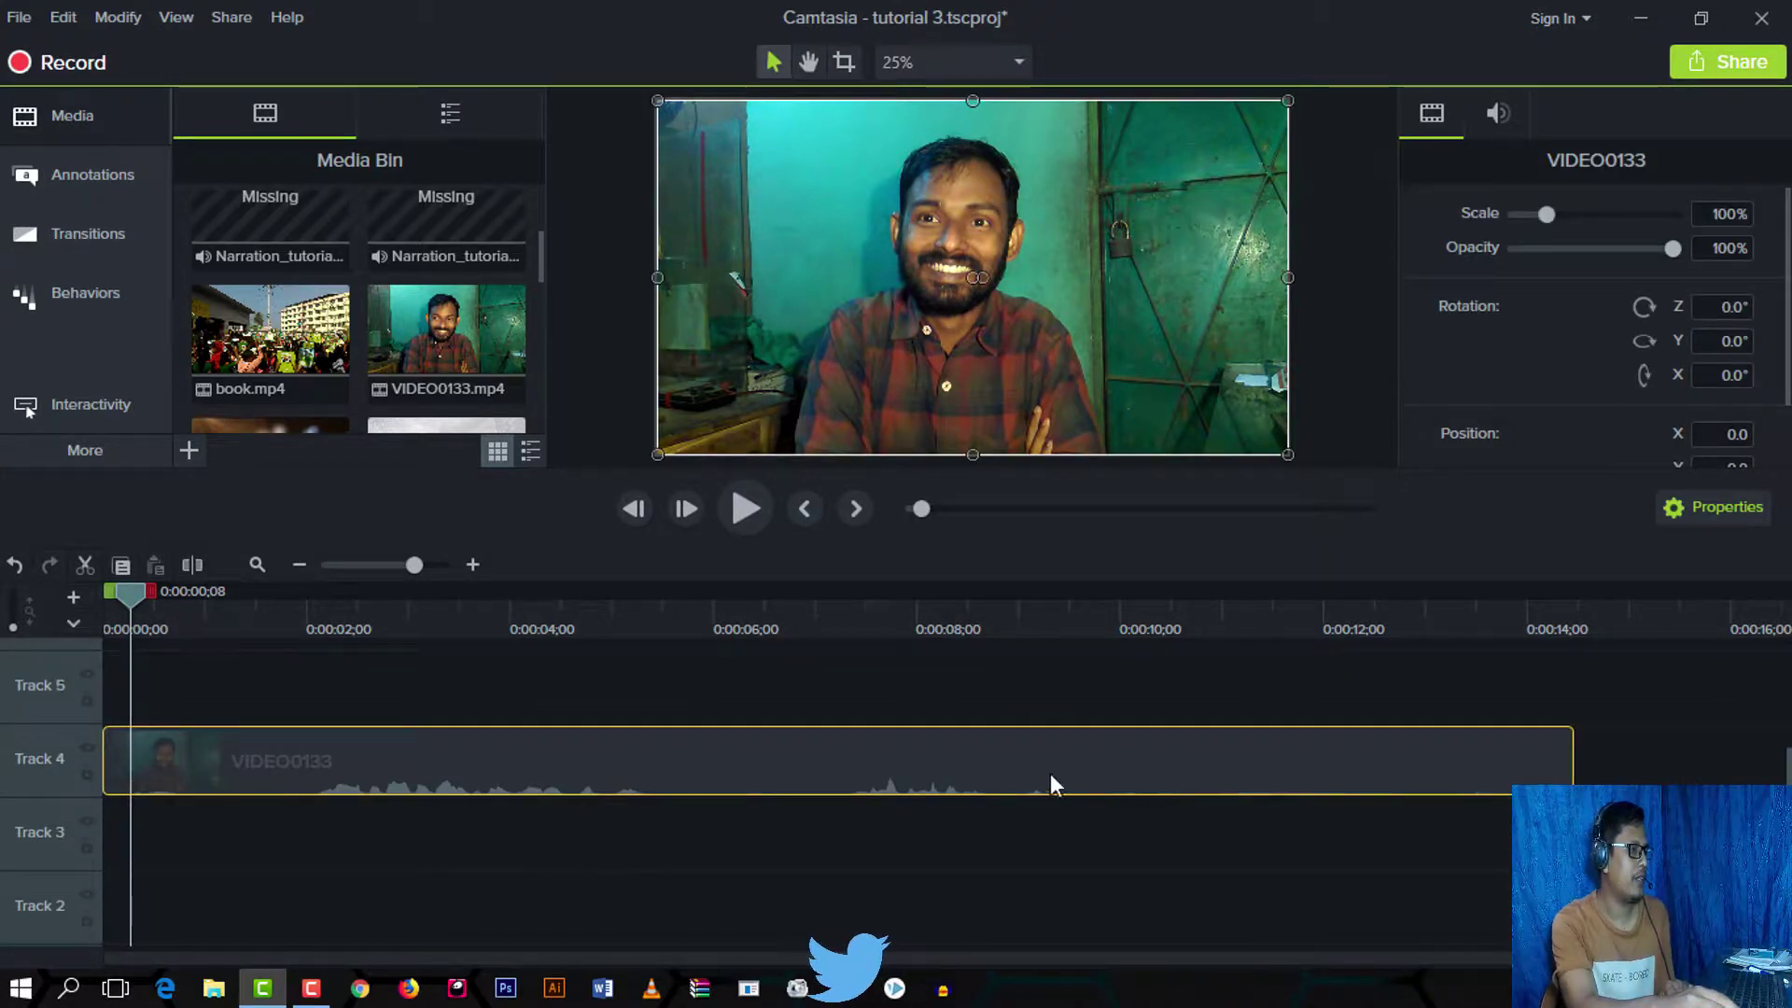
pyautogui.moveTo(121, 590); pyautogui.dragTo(424, 649)
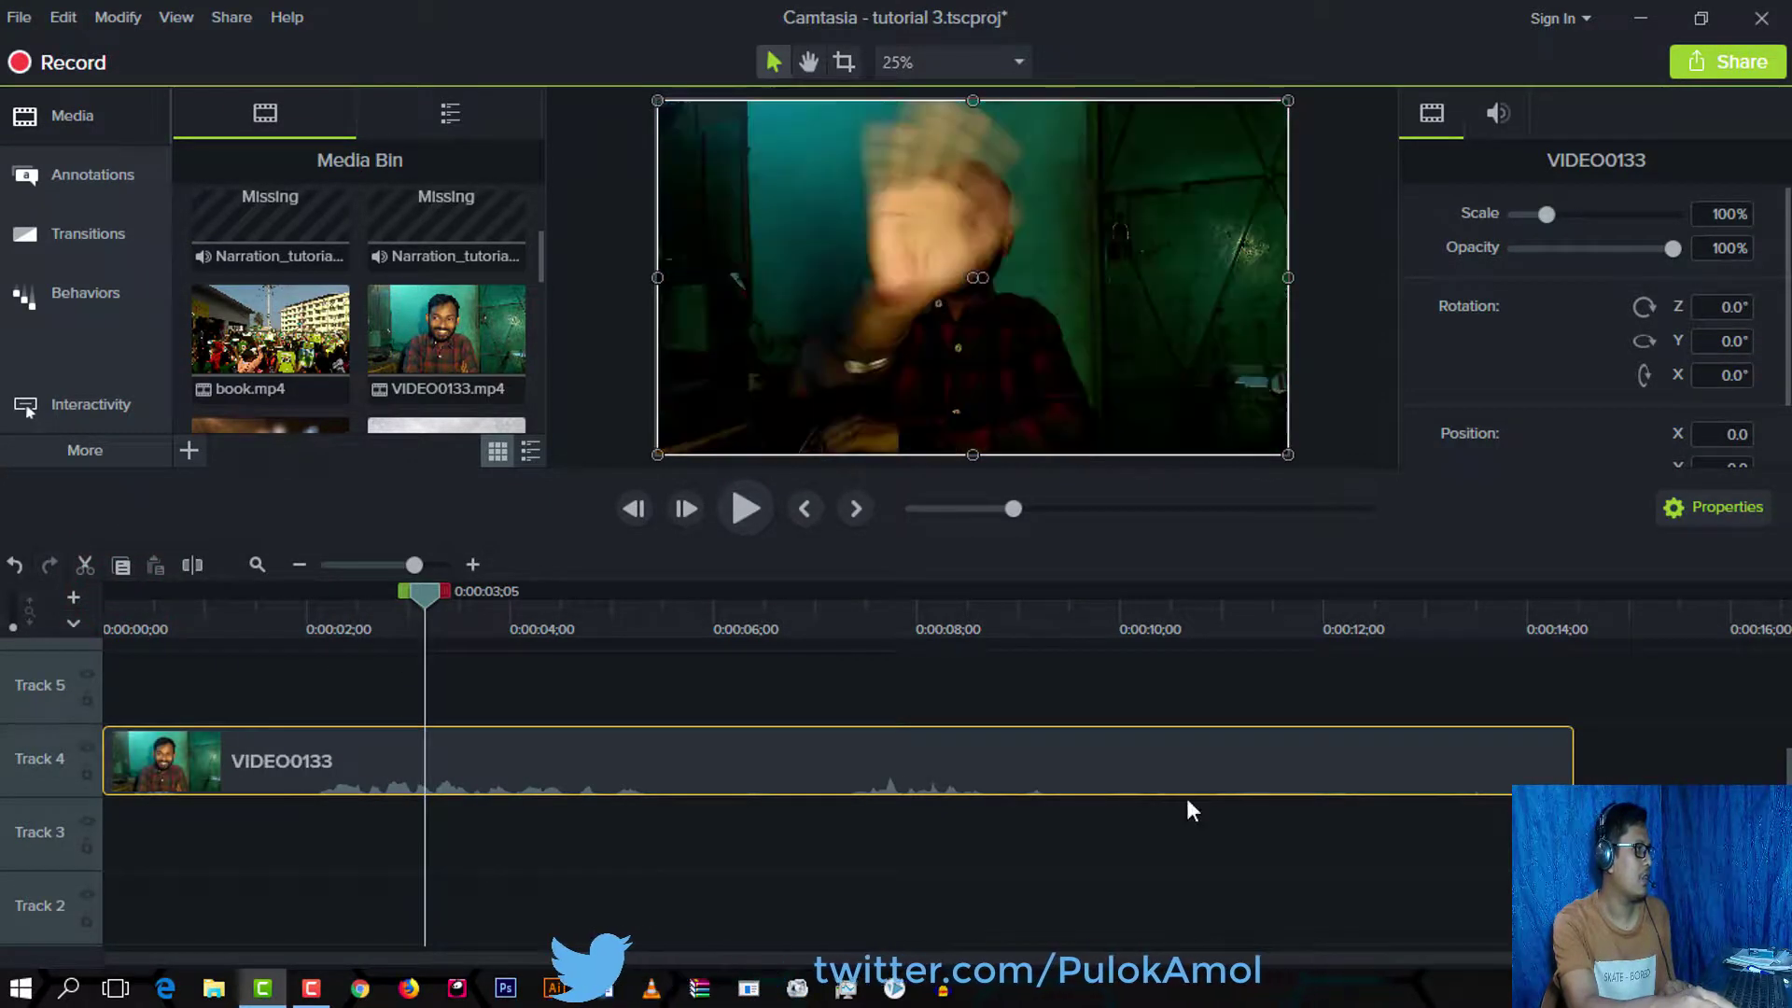
pyautogui.click(53, 457)
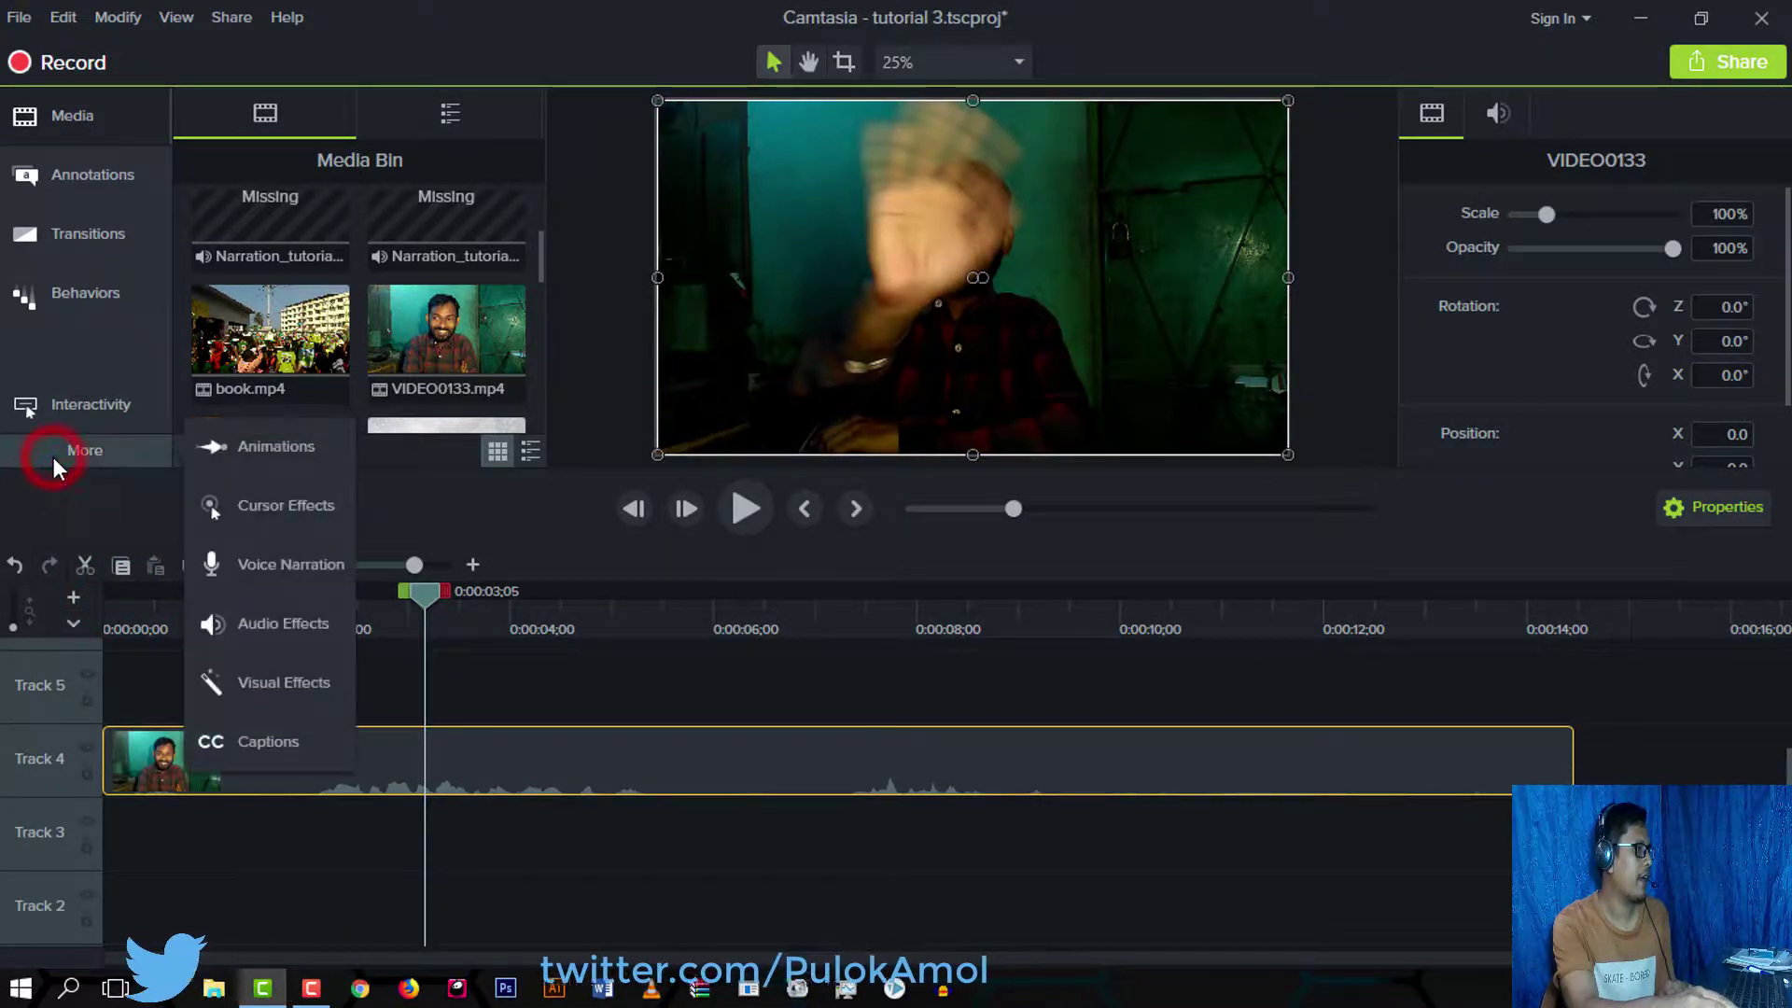
pyautogui.click(290, 623)
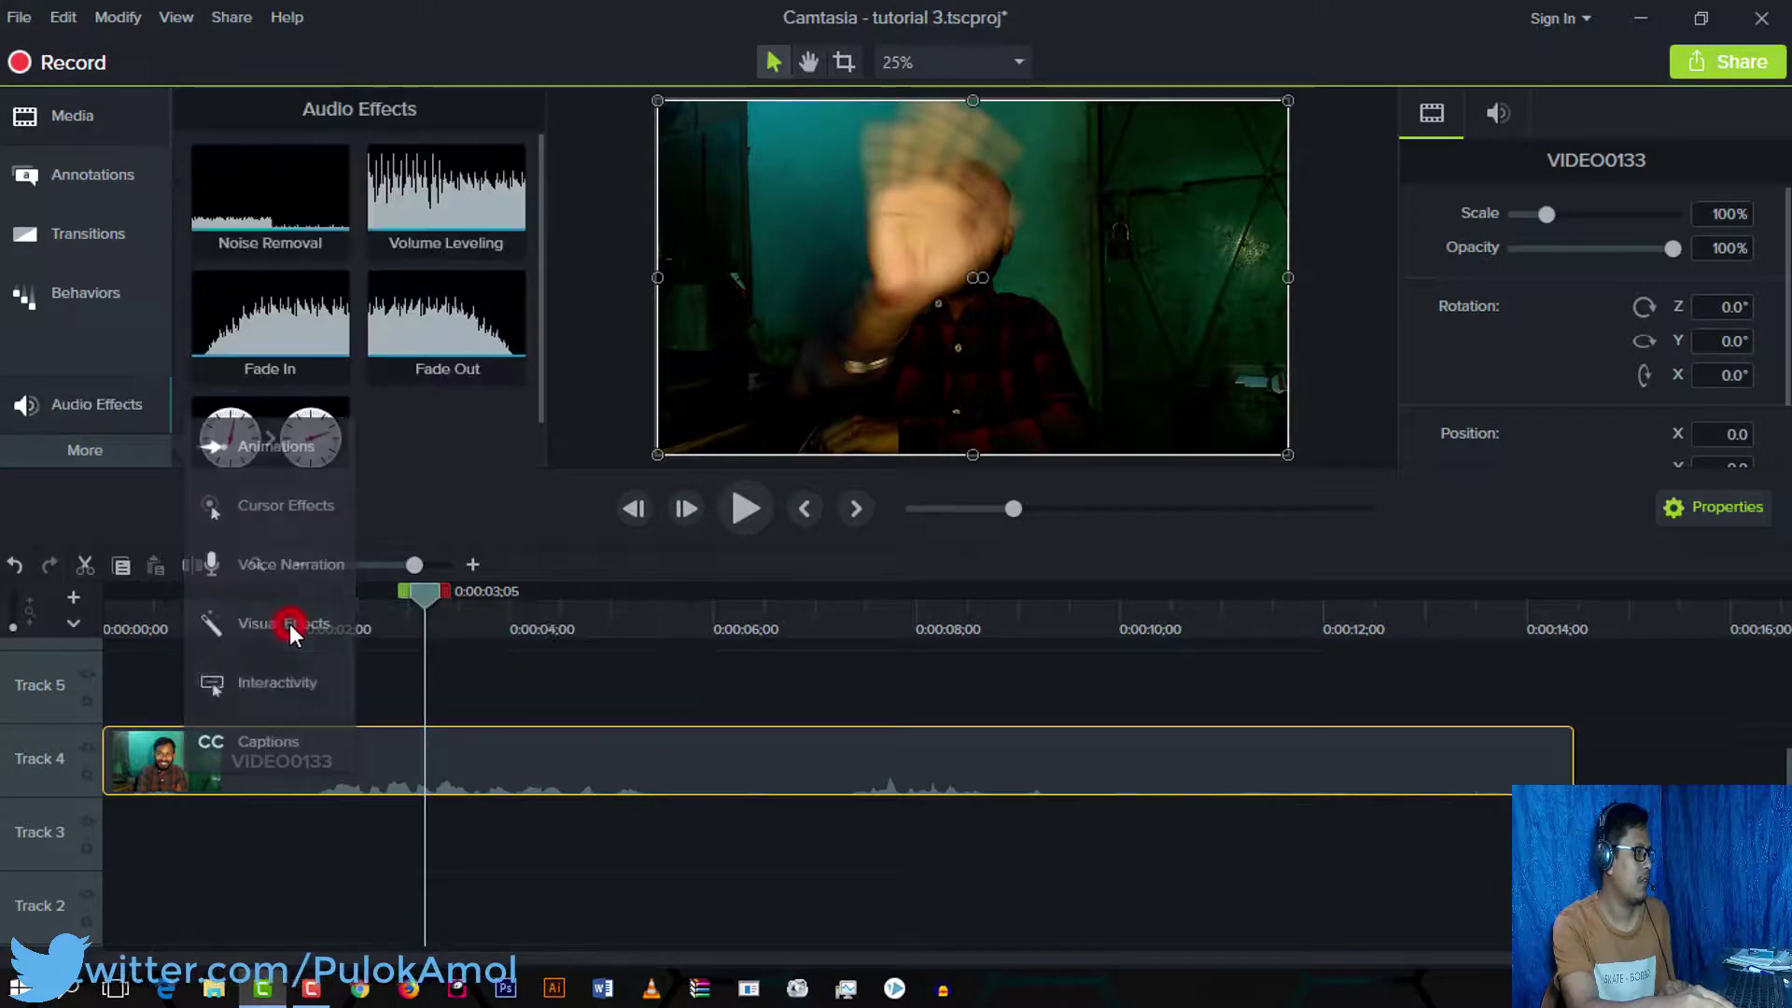
# Step: Scrub through the VIDEO0133 clip between about two and four seconds to review the footage
pyautogui.moveTo(416, 594); pyautogui.dragTo(371, 625)
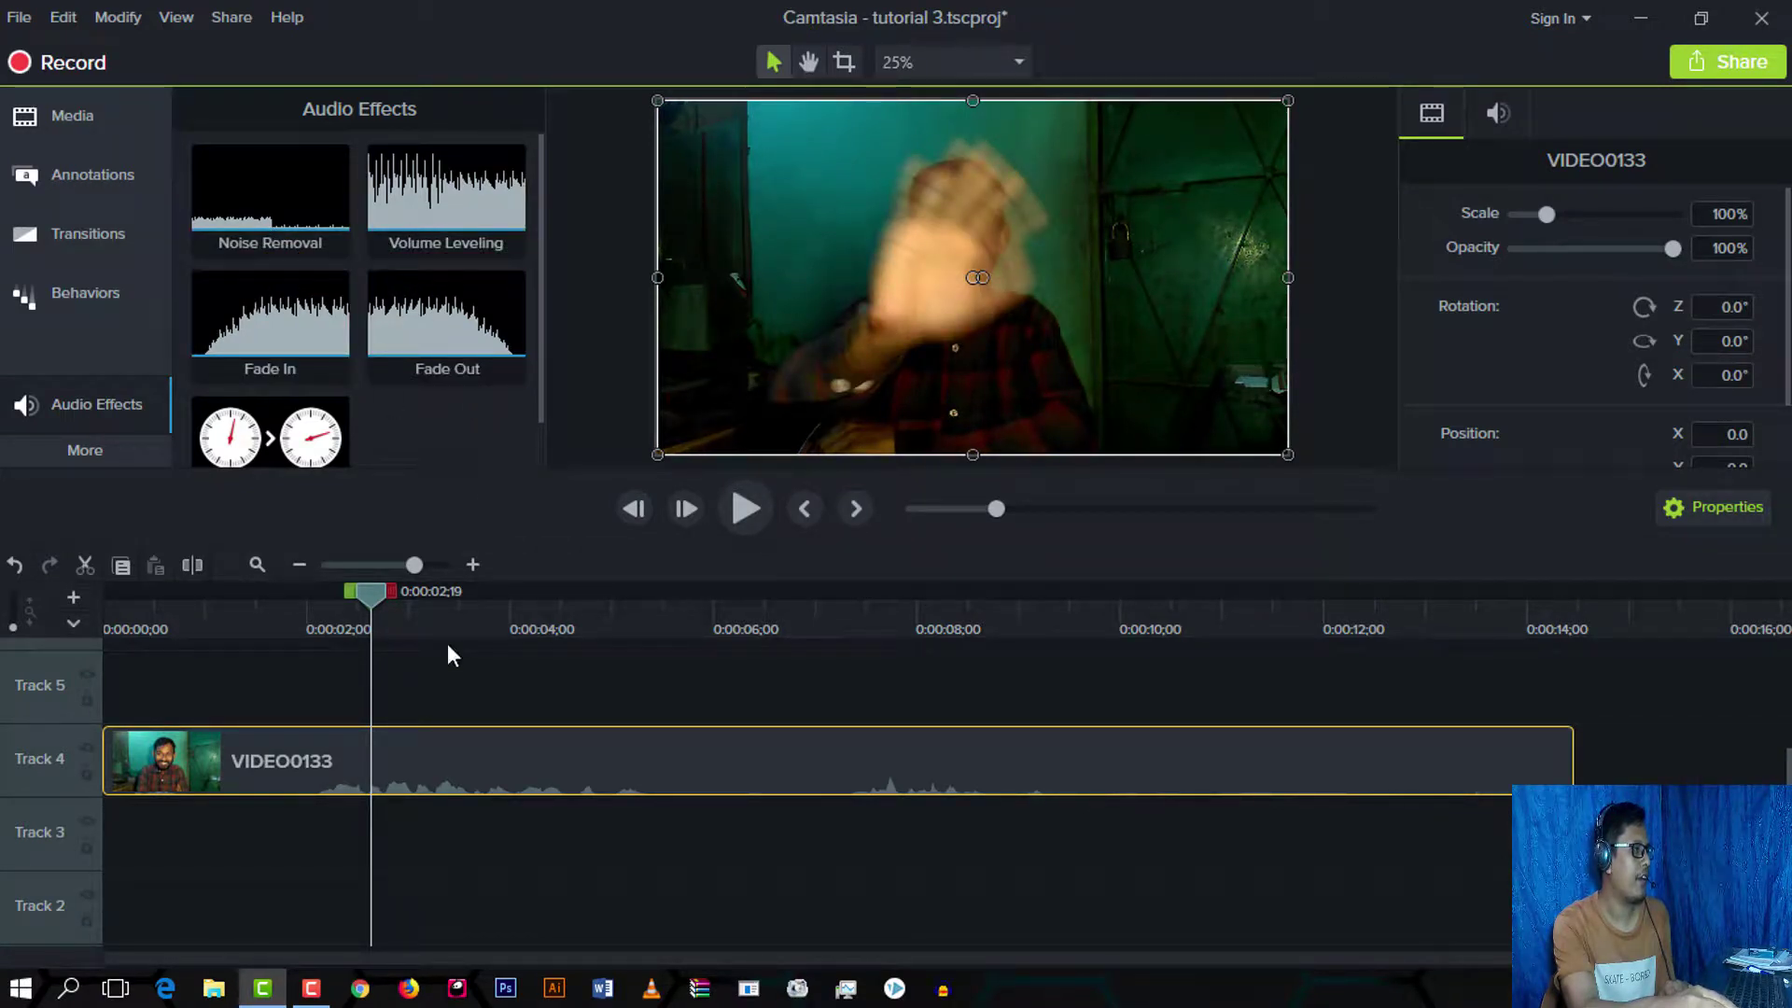
pyautogui.scroll(2, 439, 709)
pyautogui.scroll(-1, 429, 700)
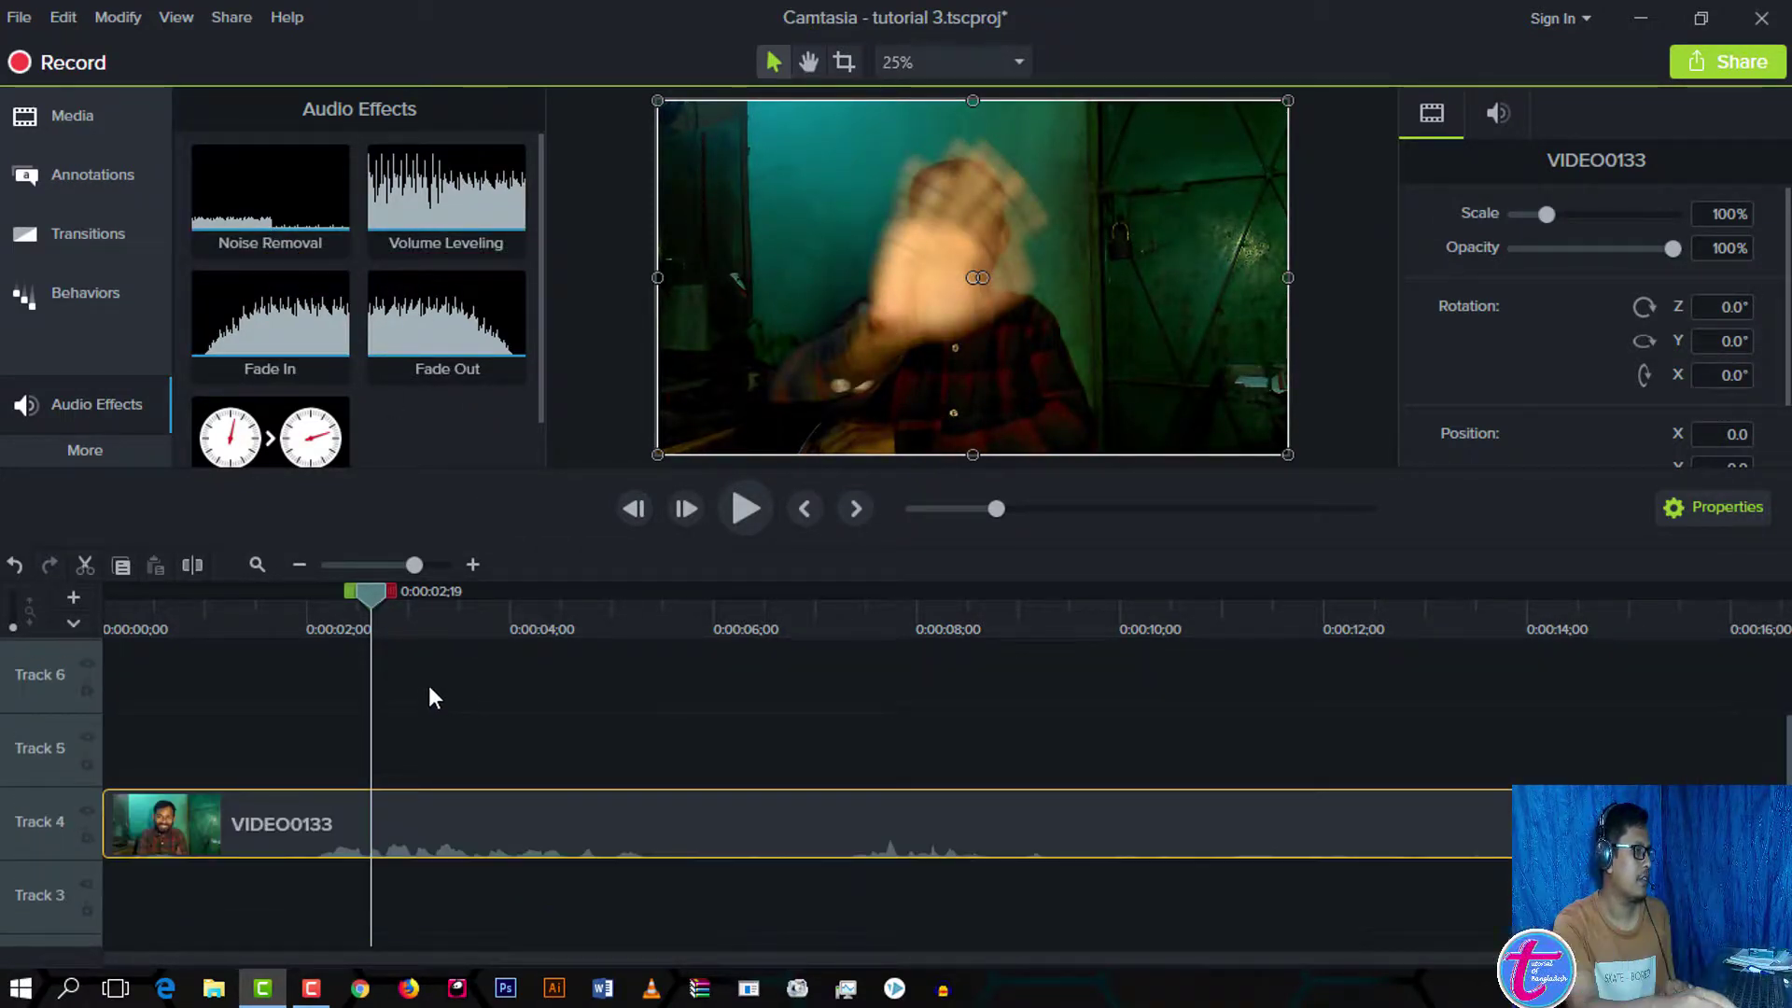
pyautogui.click(658, 616)
pyautogui.moveTo(152, 632); pyautogui.dragTo(519, 623)
pyautogui.click(420, 830)
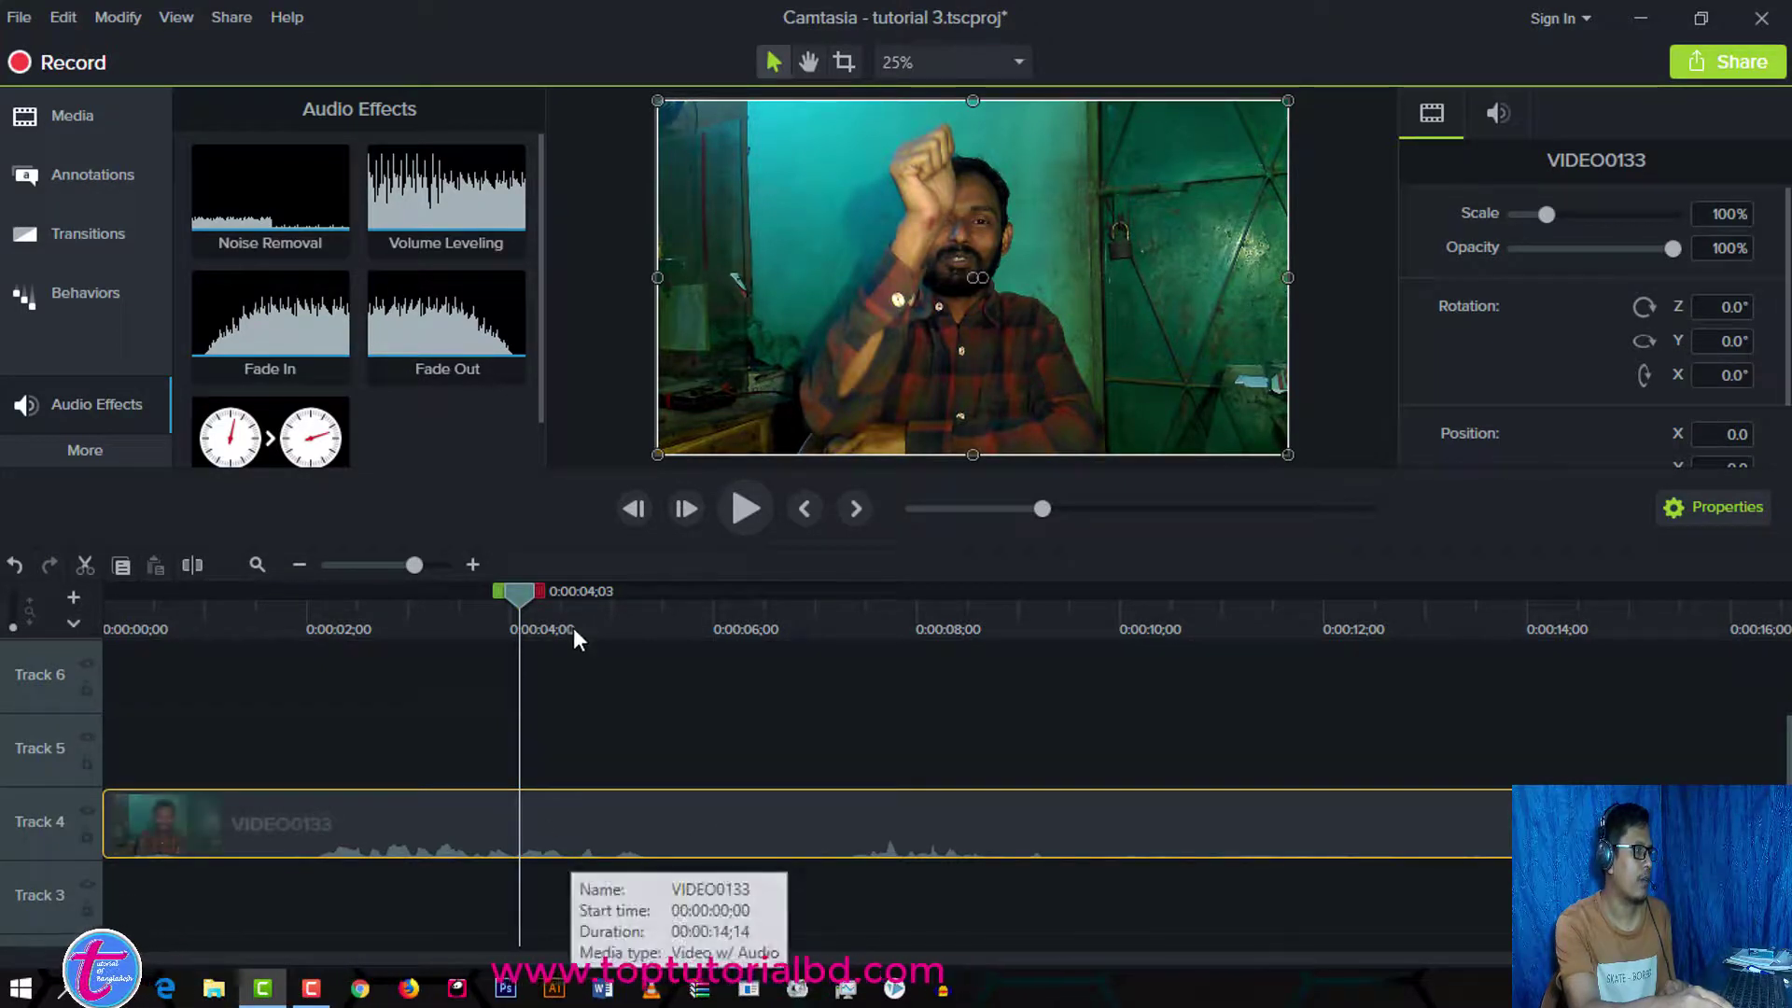
pyautogui.moveTo(526, 594); pyautogui.dragTo(435, 618)
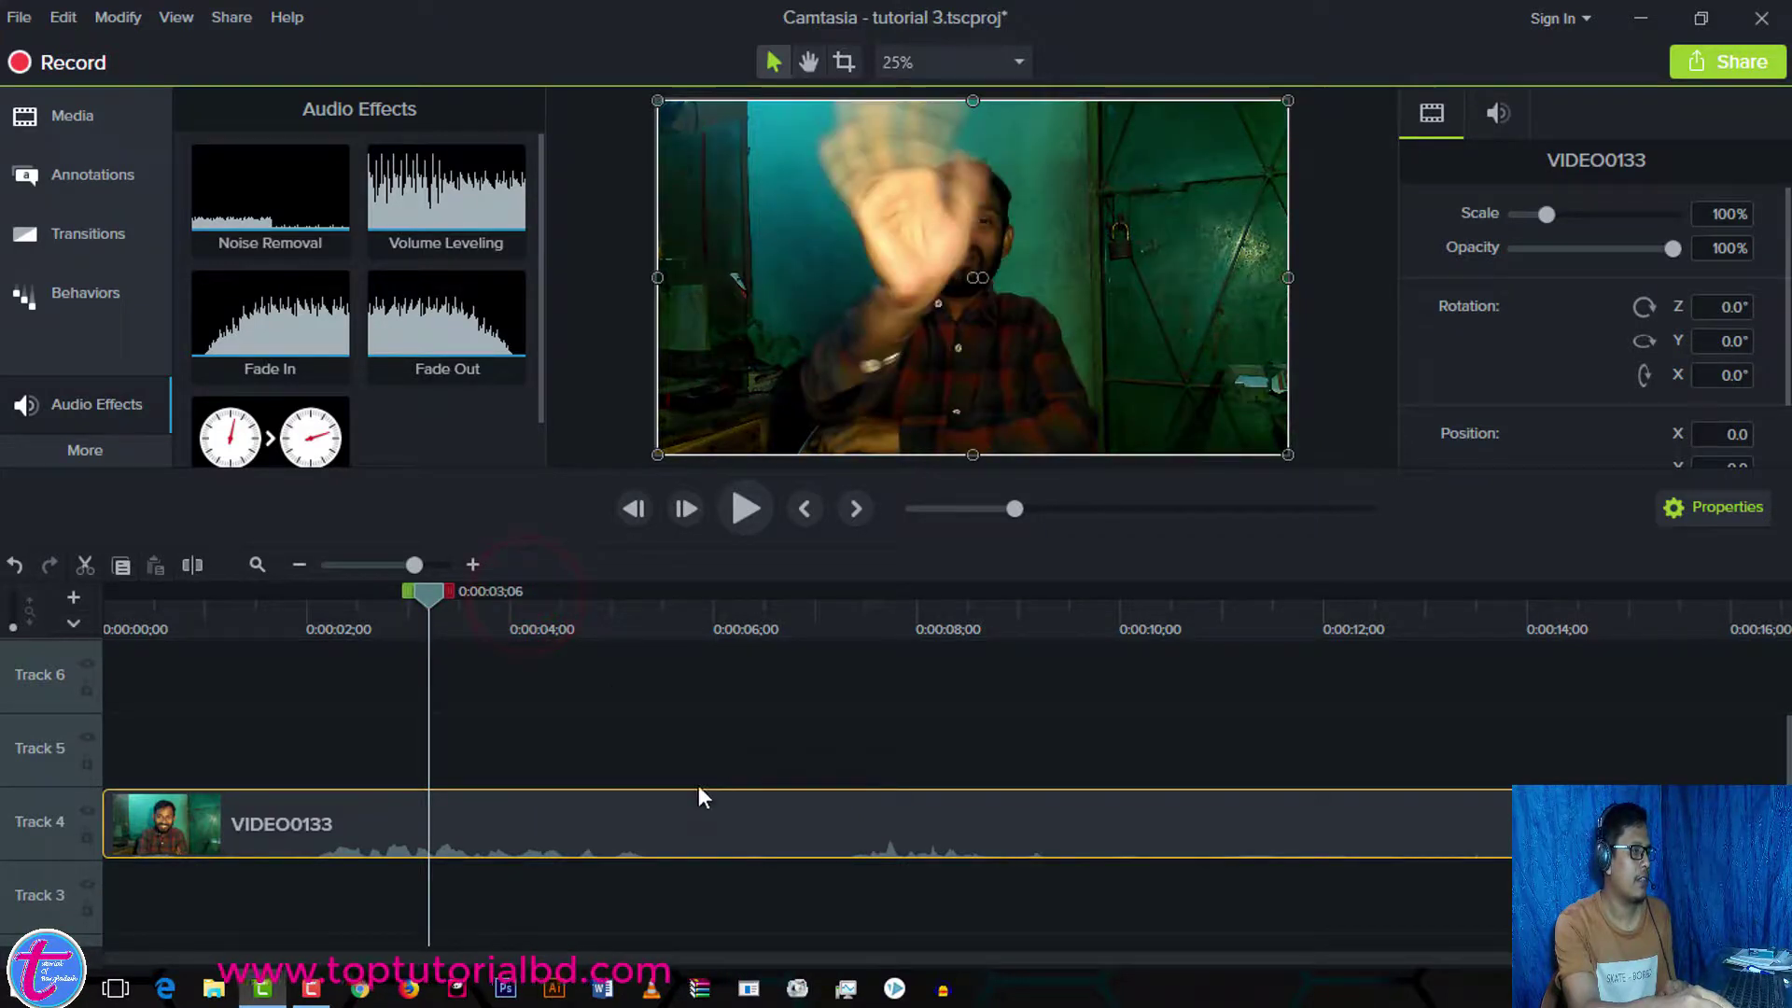
# Step: Separate the audio and video of the VIDEO0133 clip on Track 4
pyautogui.click(602, 846)
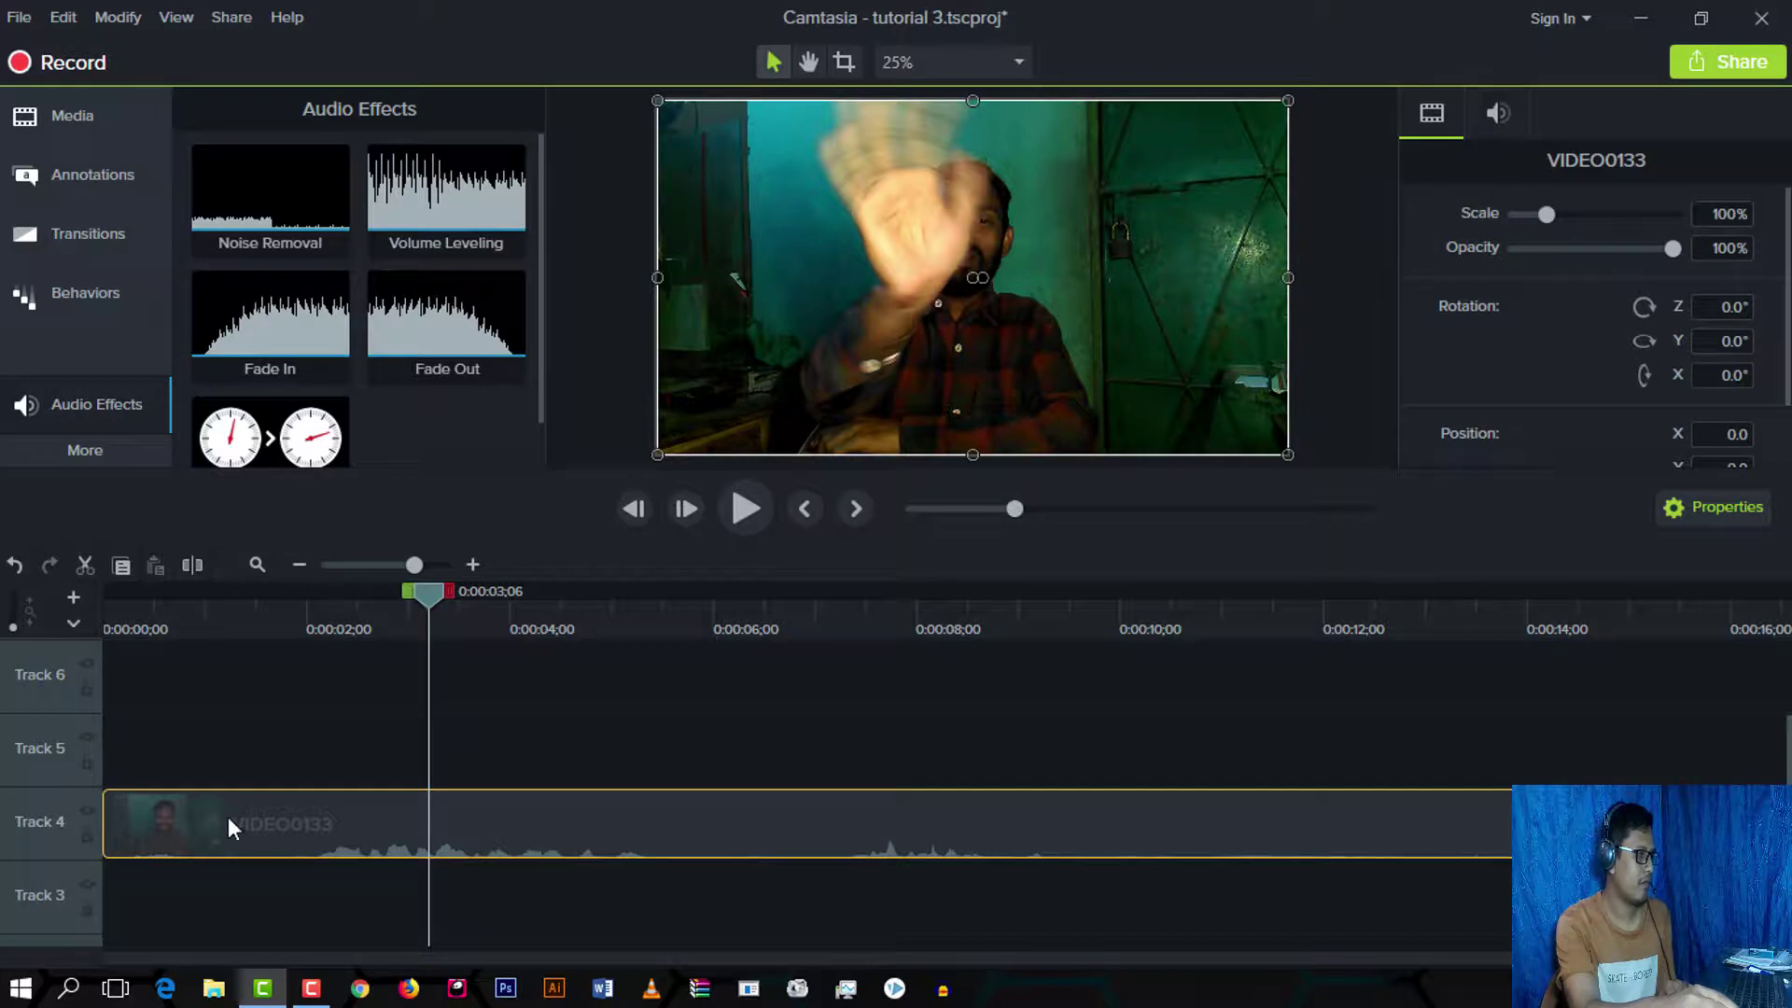
pyautogui.rightClick(607, 820)
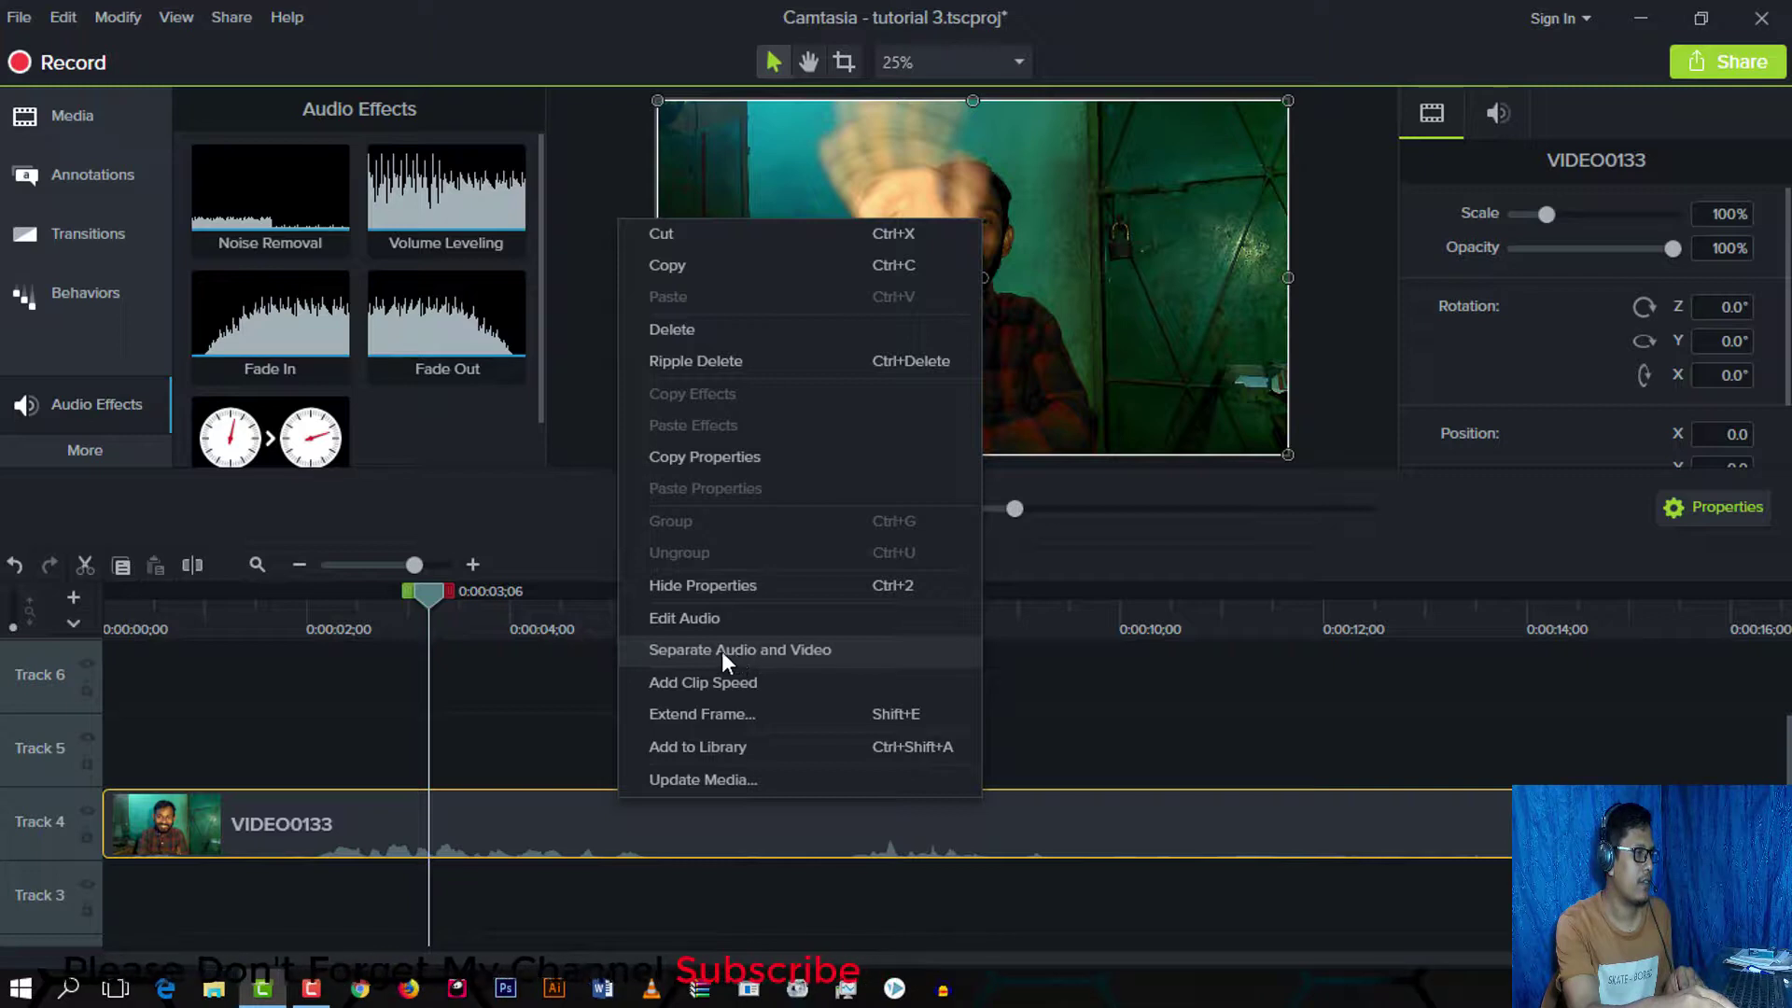
pyautogui.click(782, 644)
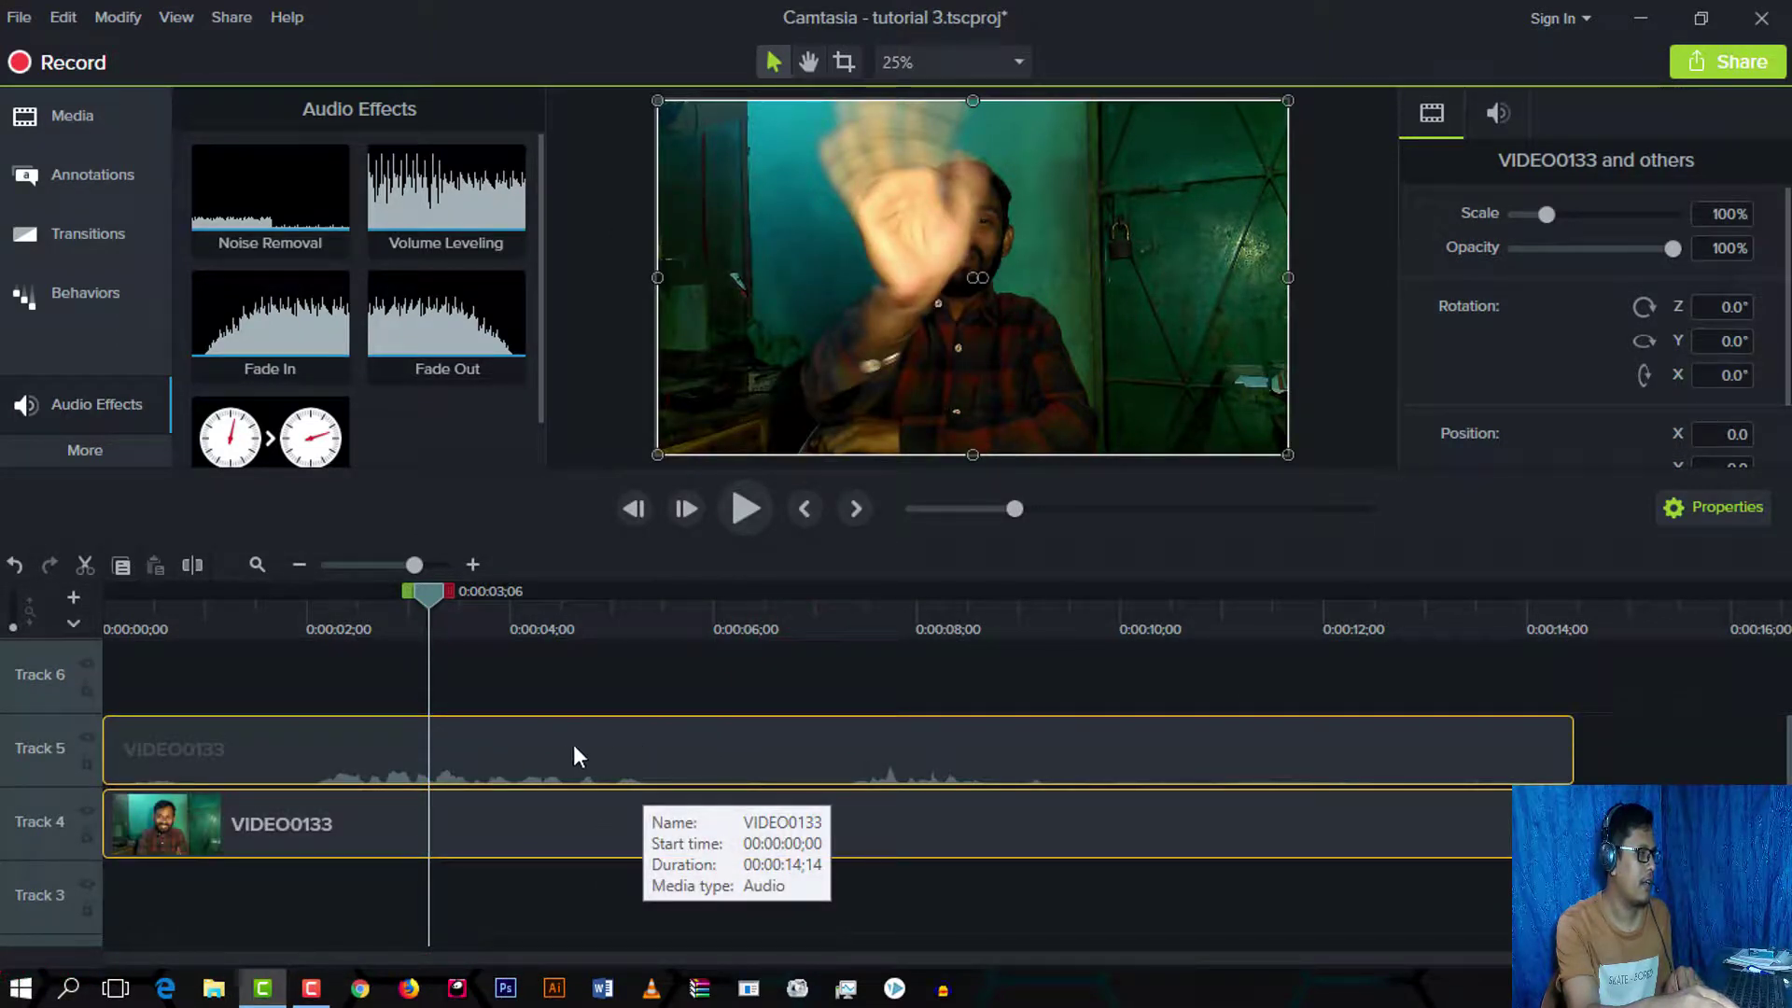
# Step: Delete the separated VIDEO0133 audio clip from Track 5
pyautogui.click(680, 741)
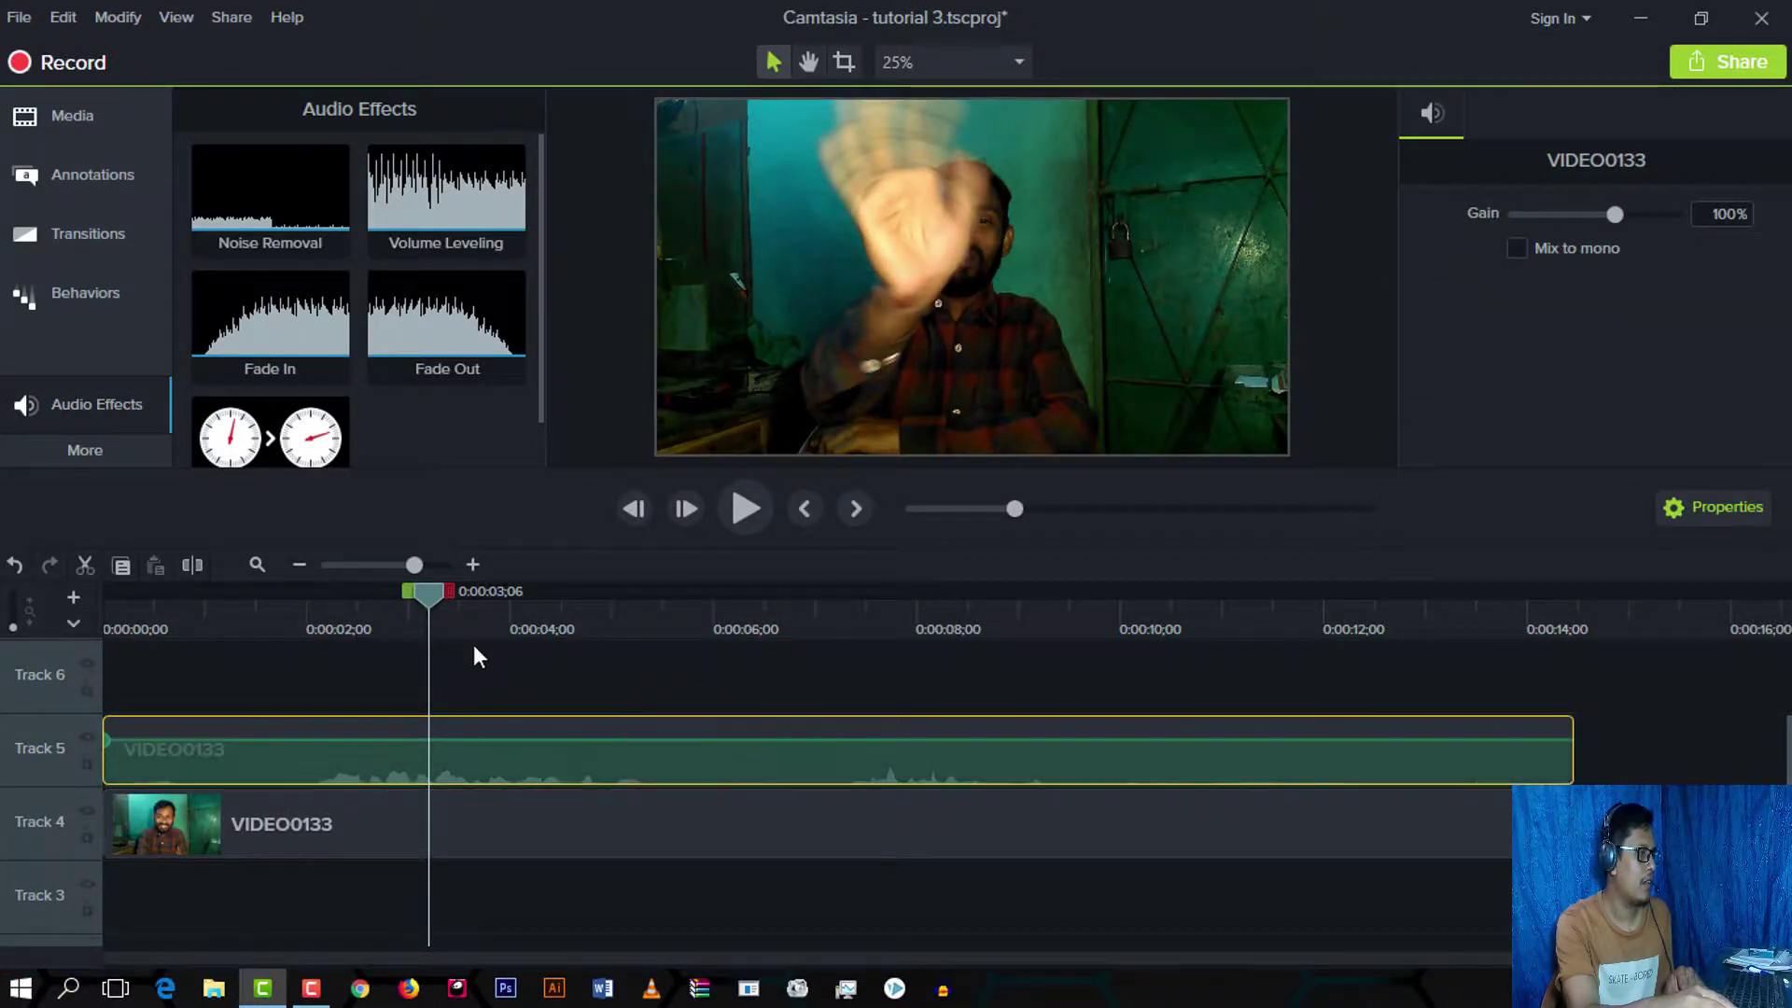
pyautogui.moveTo(644, 748); pyautogui.dragTo(608, 759)
pyautogui.rightClick(820, 726)
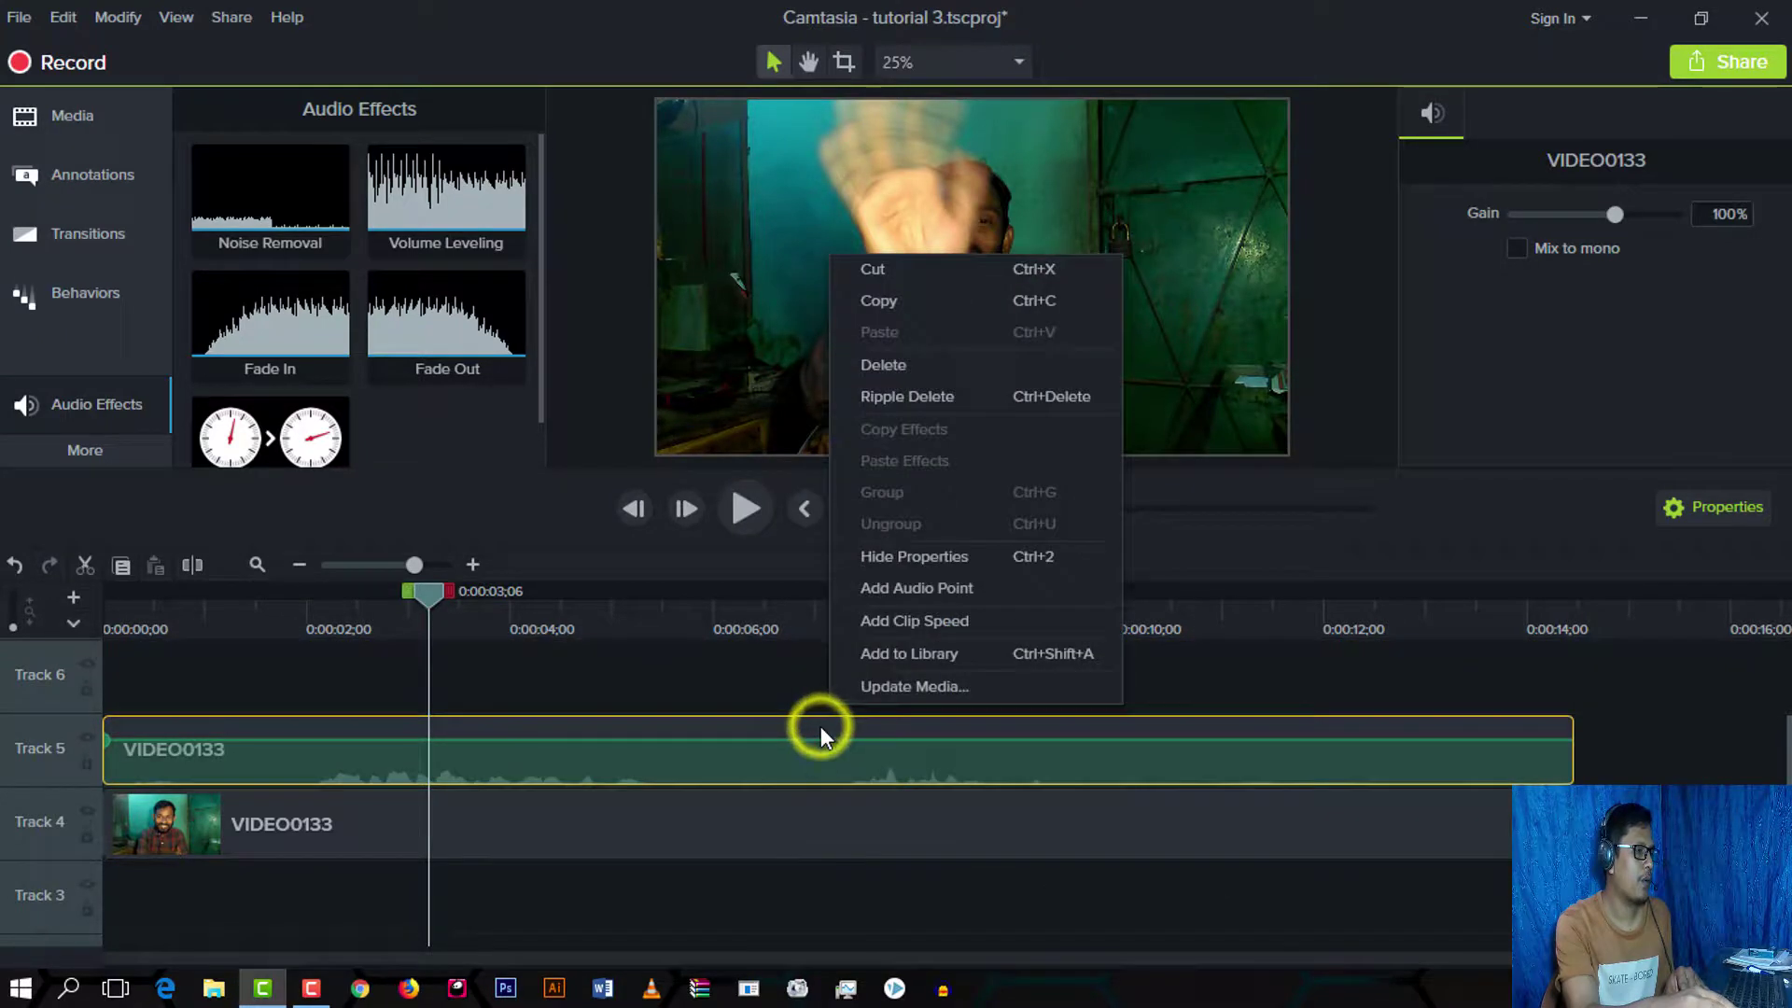
pyautogui.rightClick(733, 758)
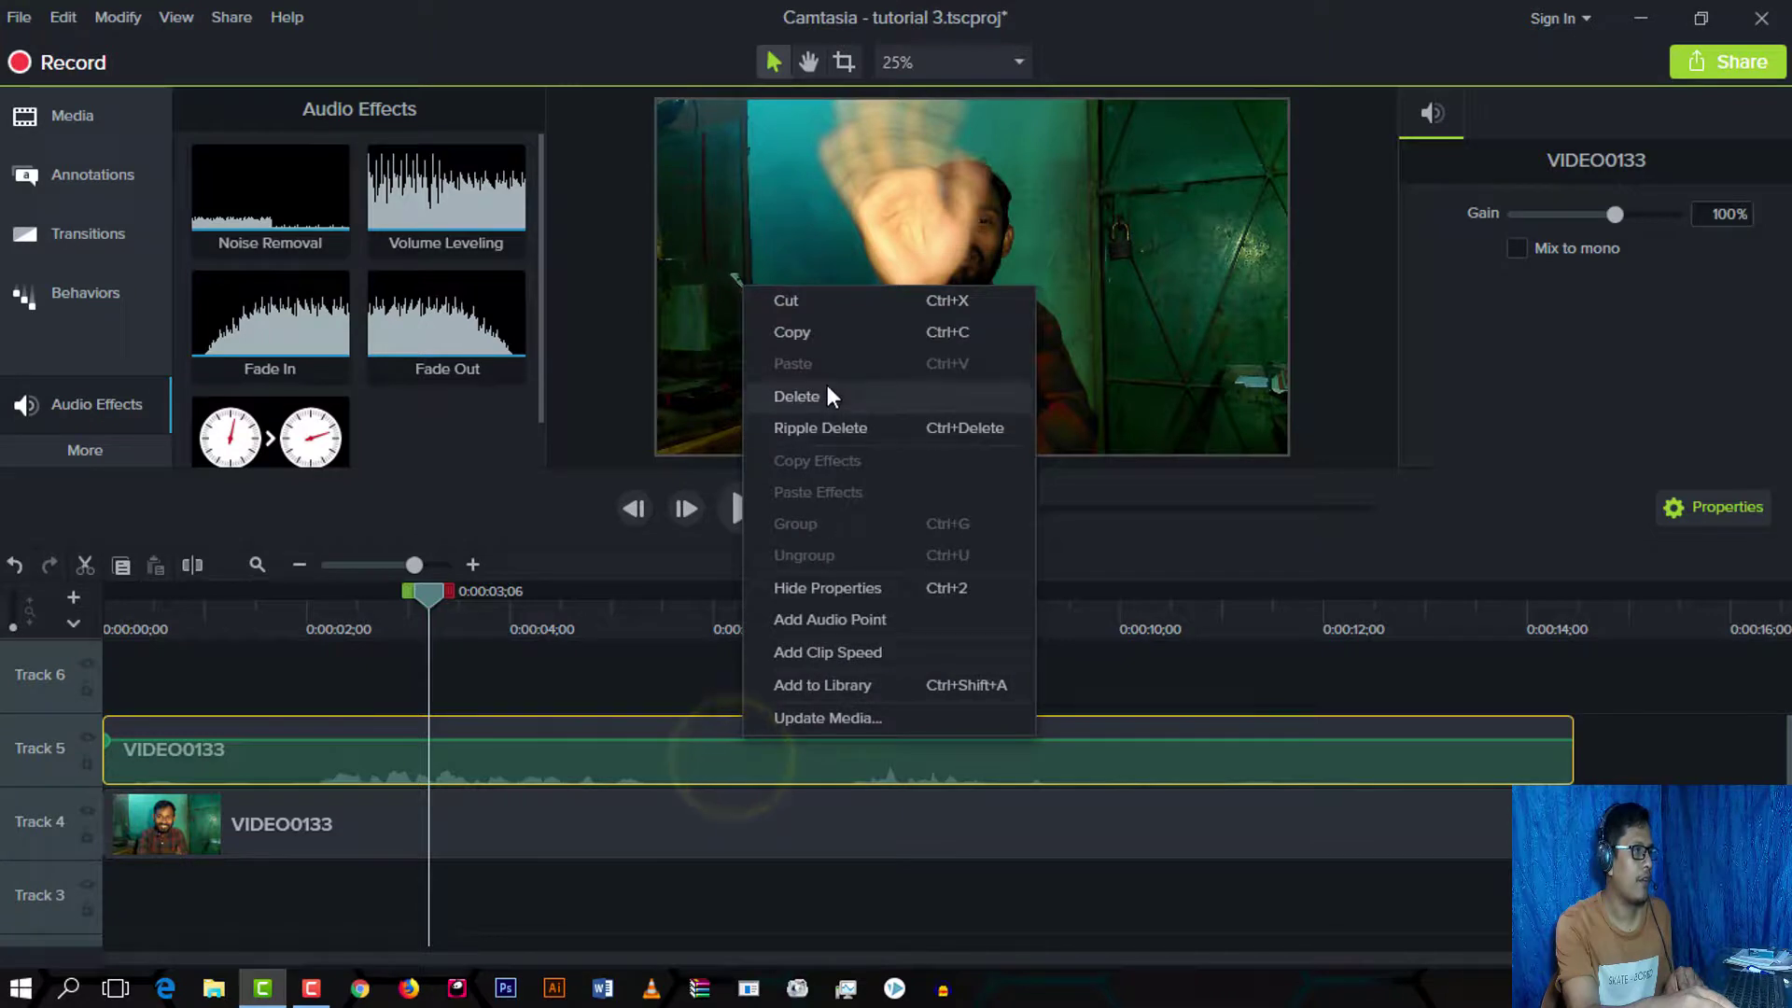
pyautogui.click(819, 397)
# Step: Play the video without its audio track from the start, and again from about two seconds
pyautogui.moveTo(457, 597); pyautogui.dragTo(47, 772)
pyautogui.click(744, 525)
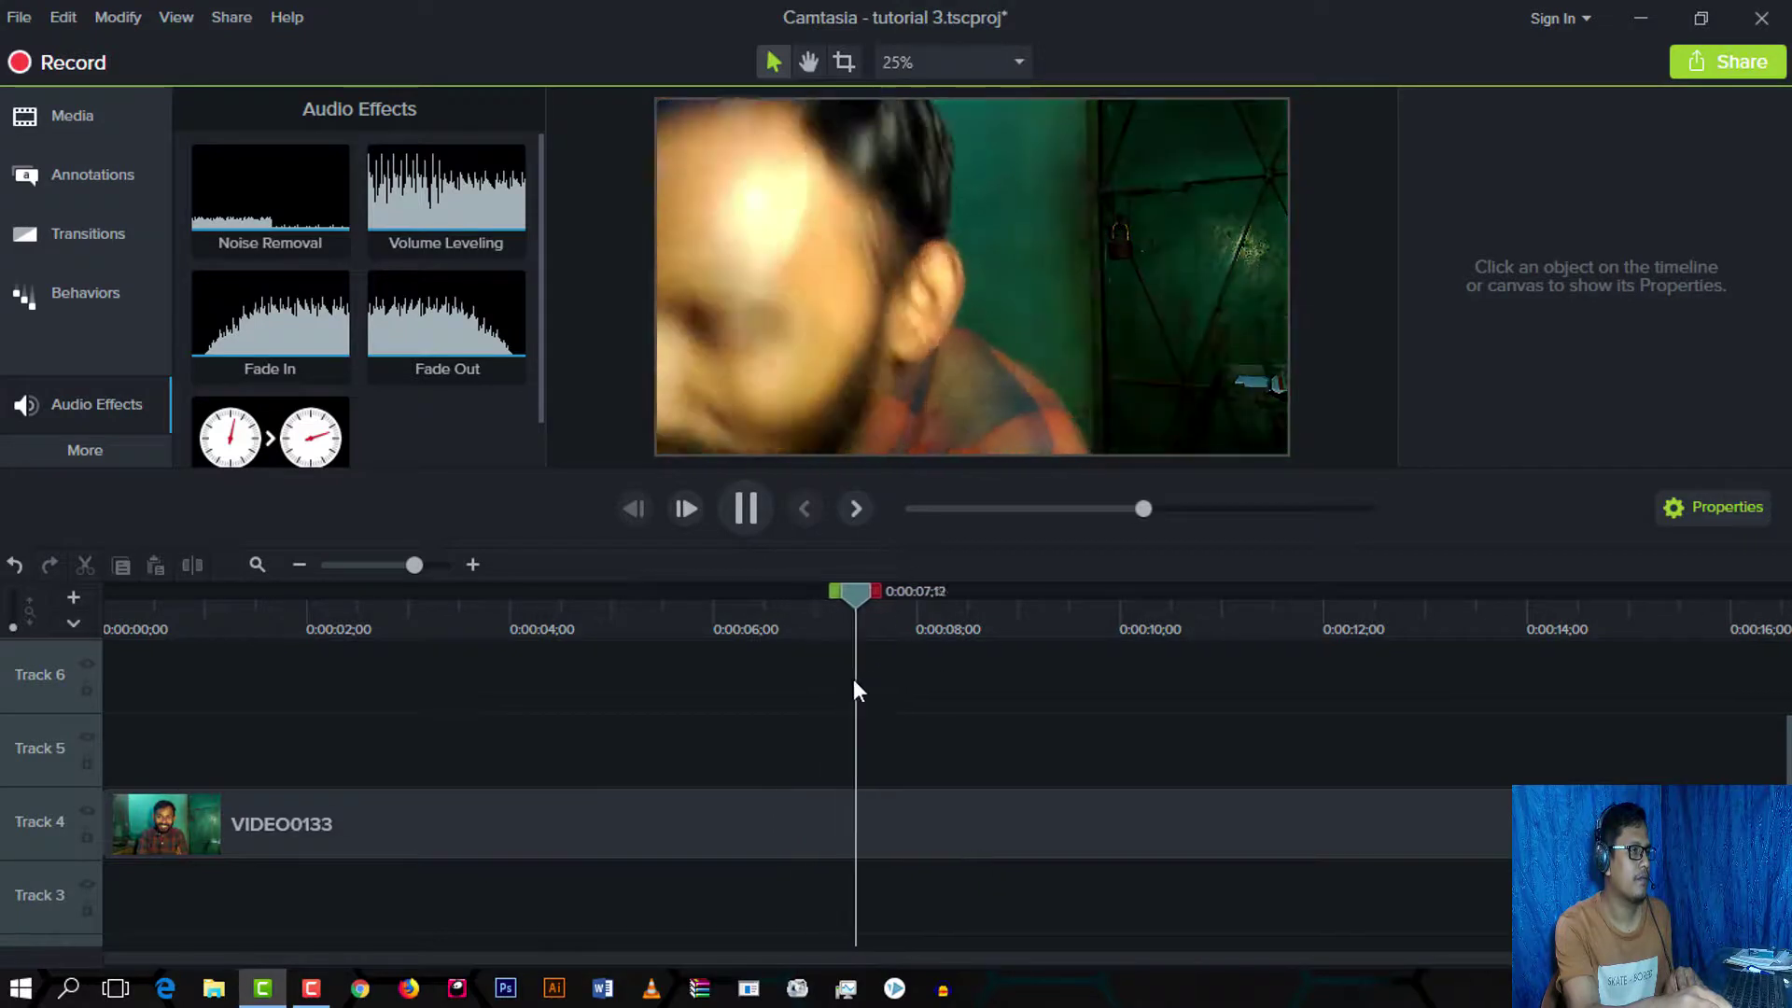
pyautogui.moveTo(926, 591); pyautogui.dragTo(386, 775)
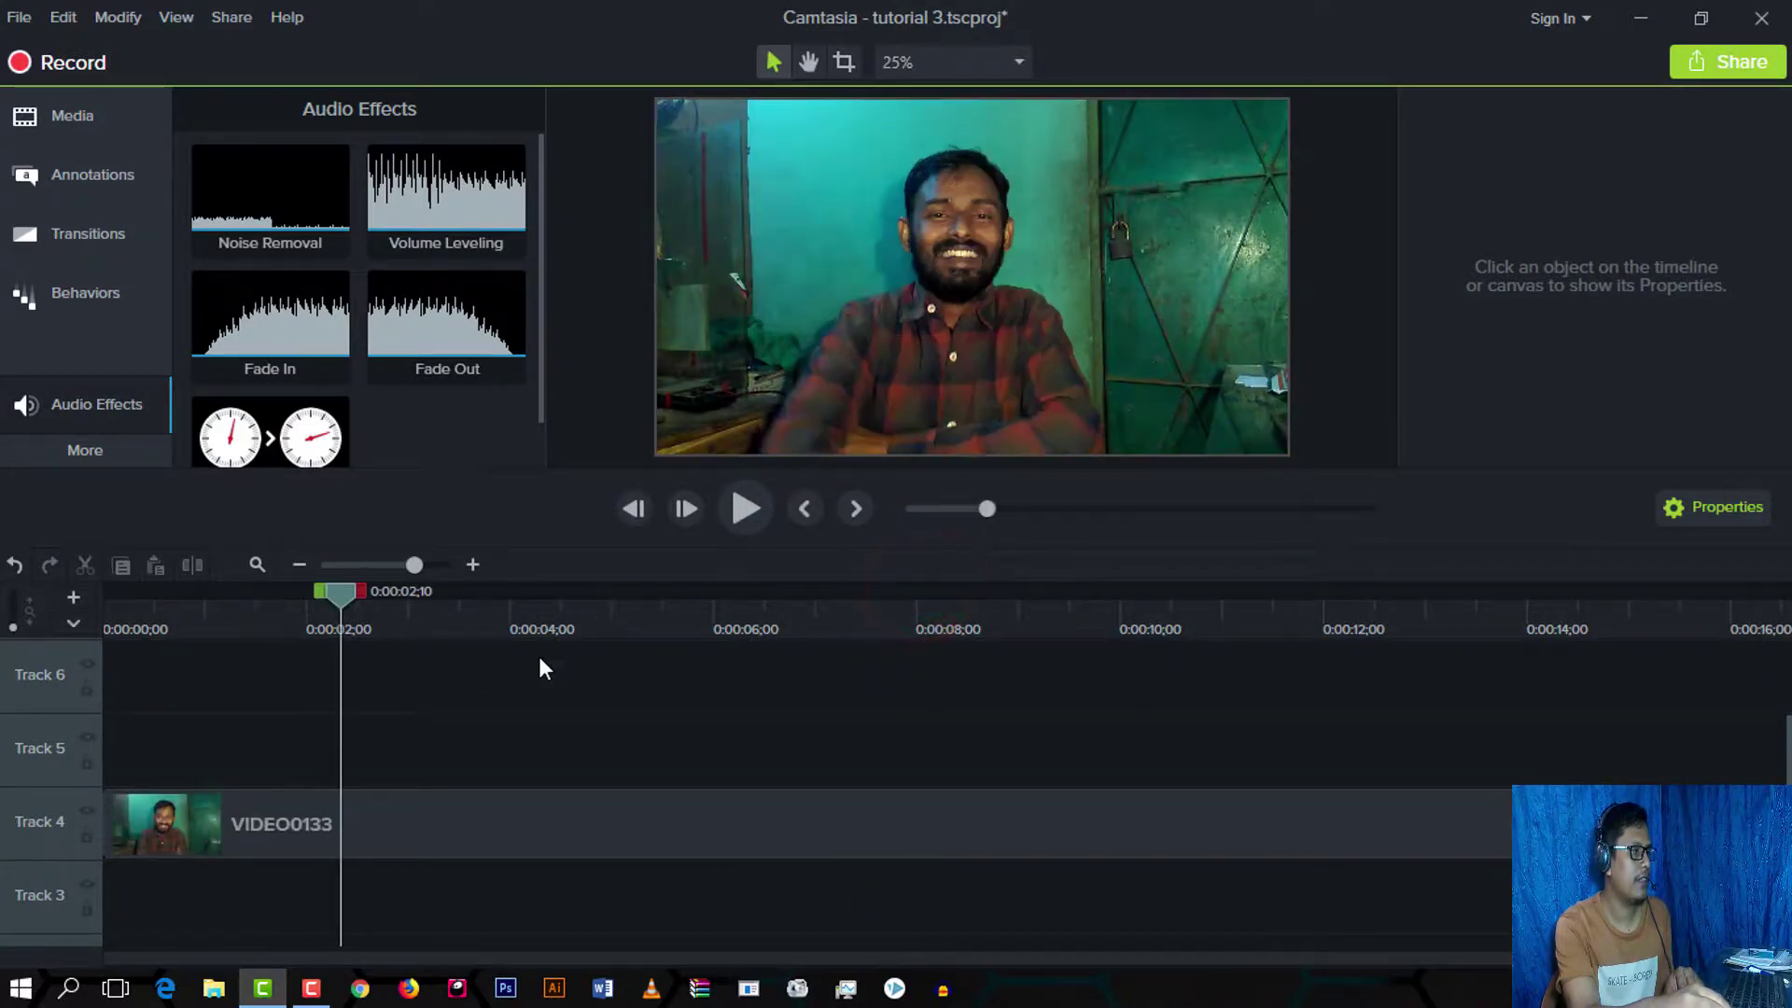
pyautogui.click(750, 511)
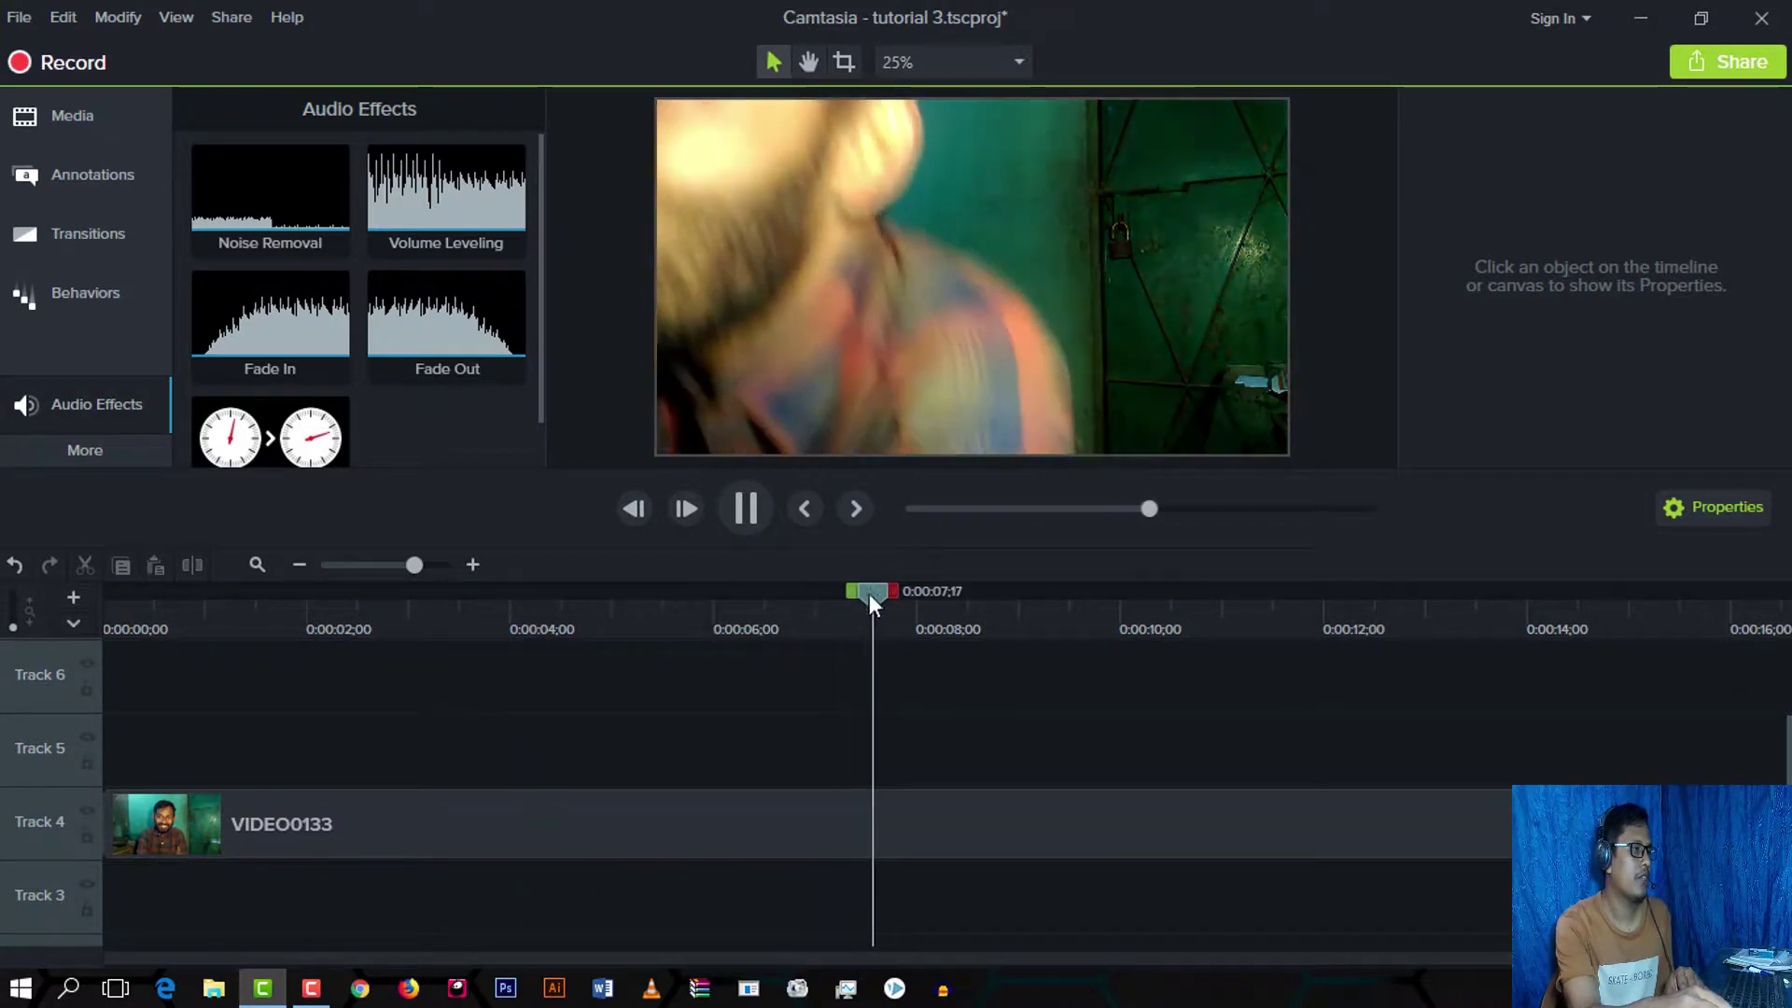
# Step: Undo the deletion of the Track 5 audio clip and play the video from about two seconds
pyautogui.moveTo(900, 597); pyautogui.dragTo(348, 696)
pyautogui.click(545, 735)
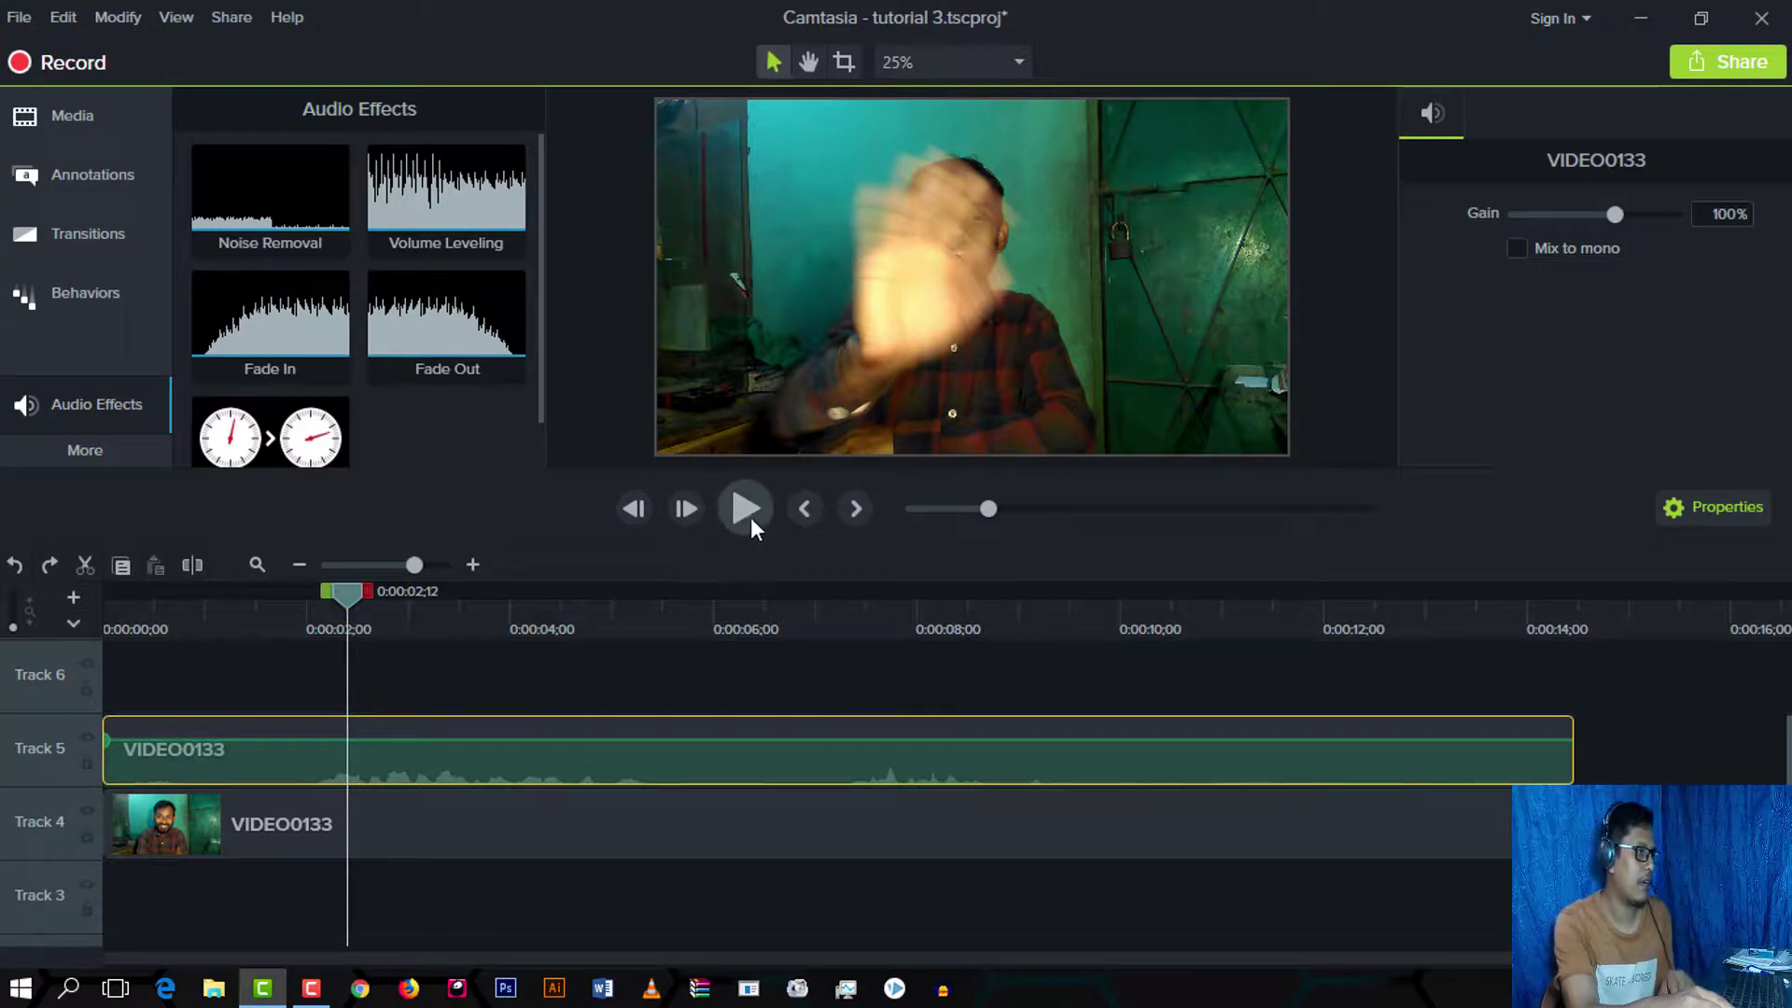
pyautogui.click(747, 508)
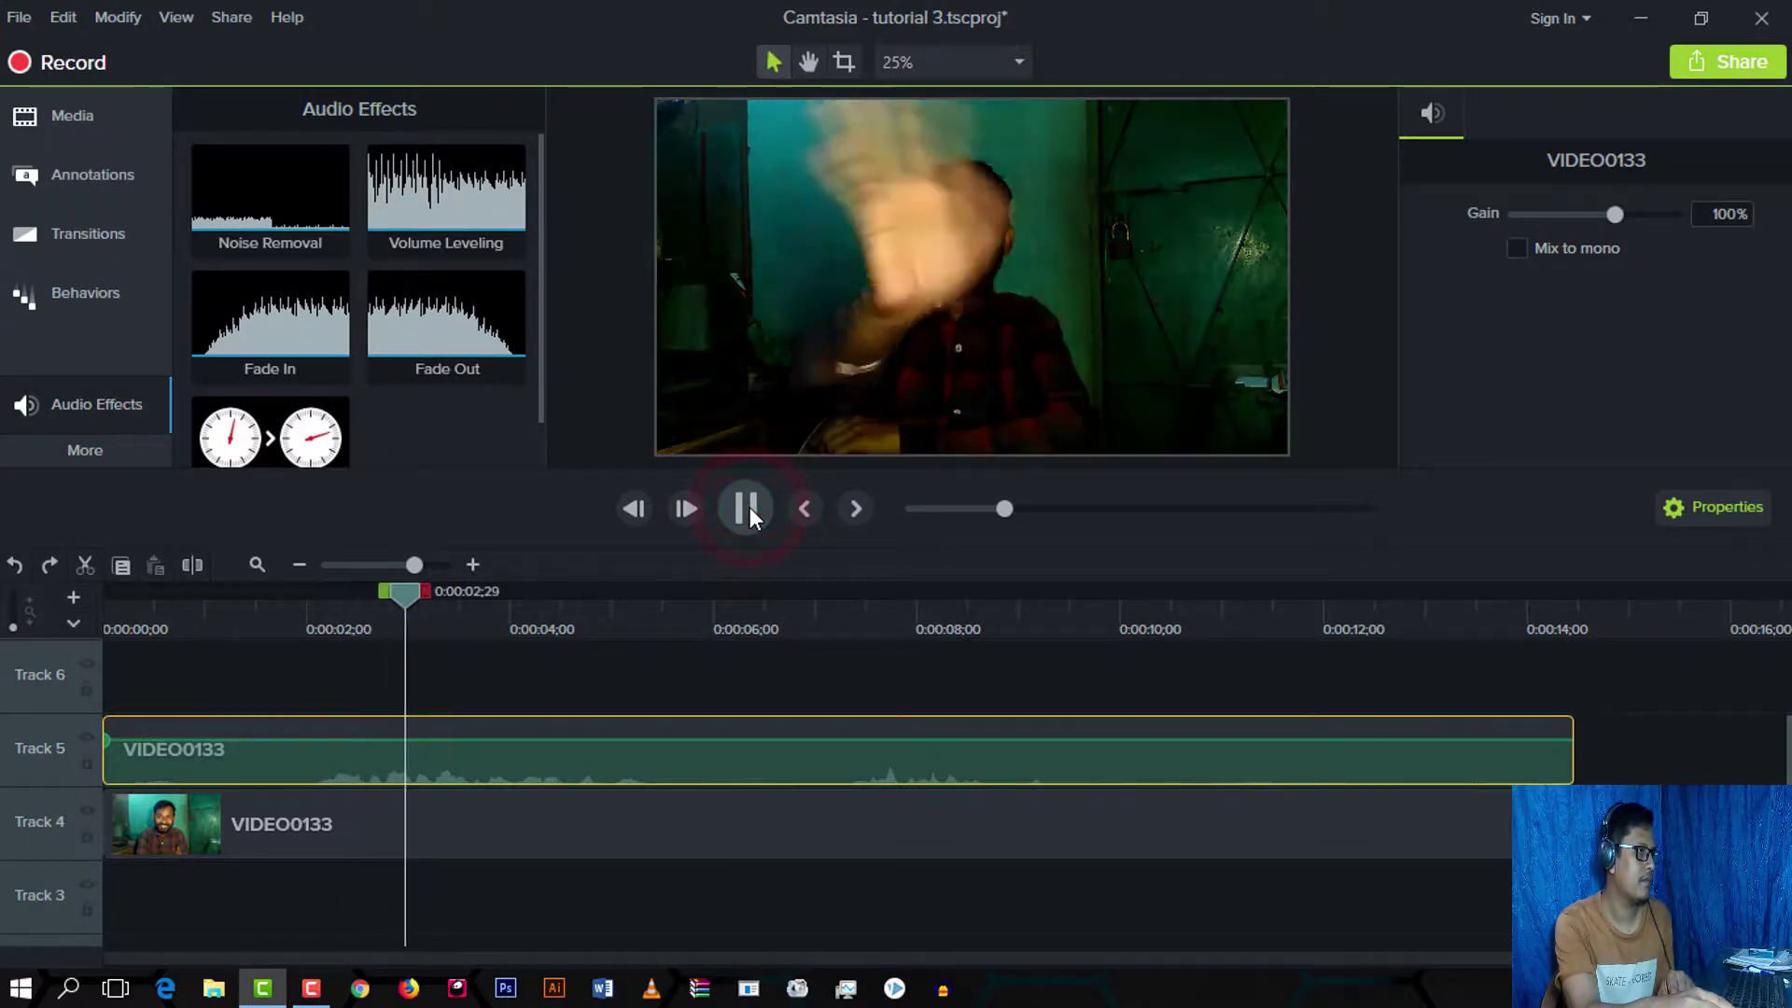
pyautogui.click(748, 507)
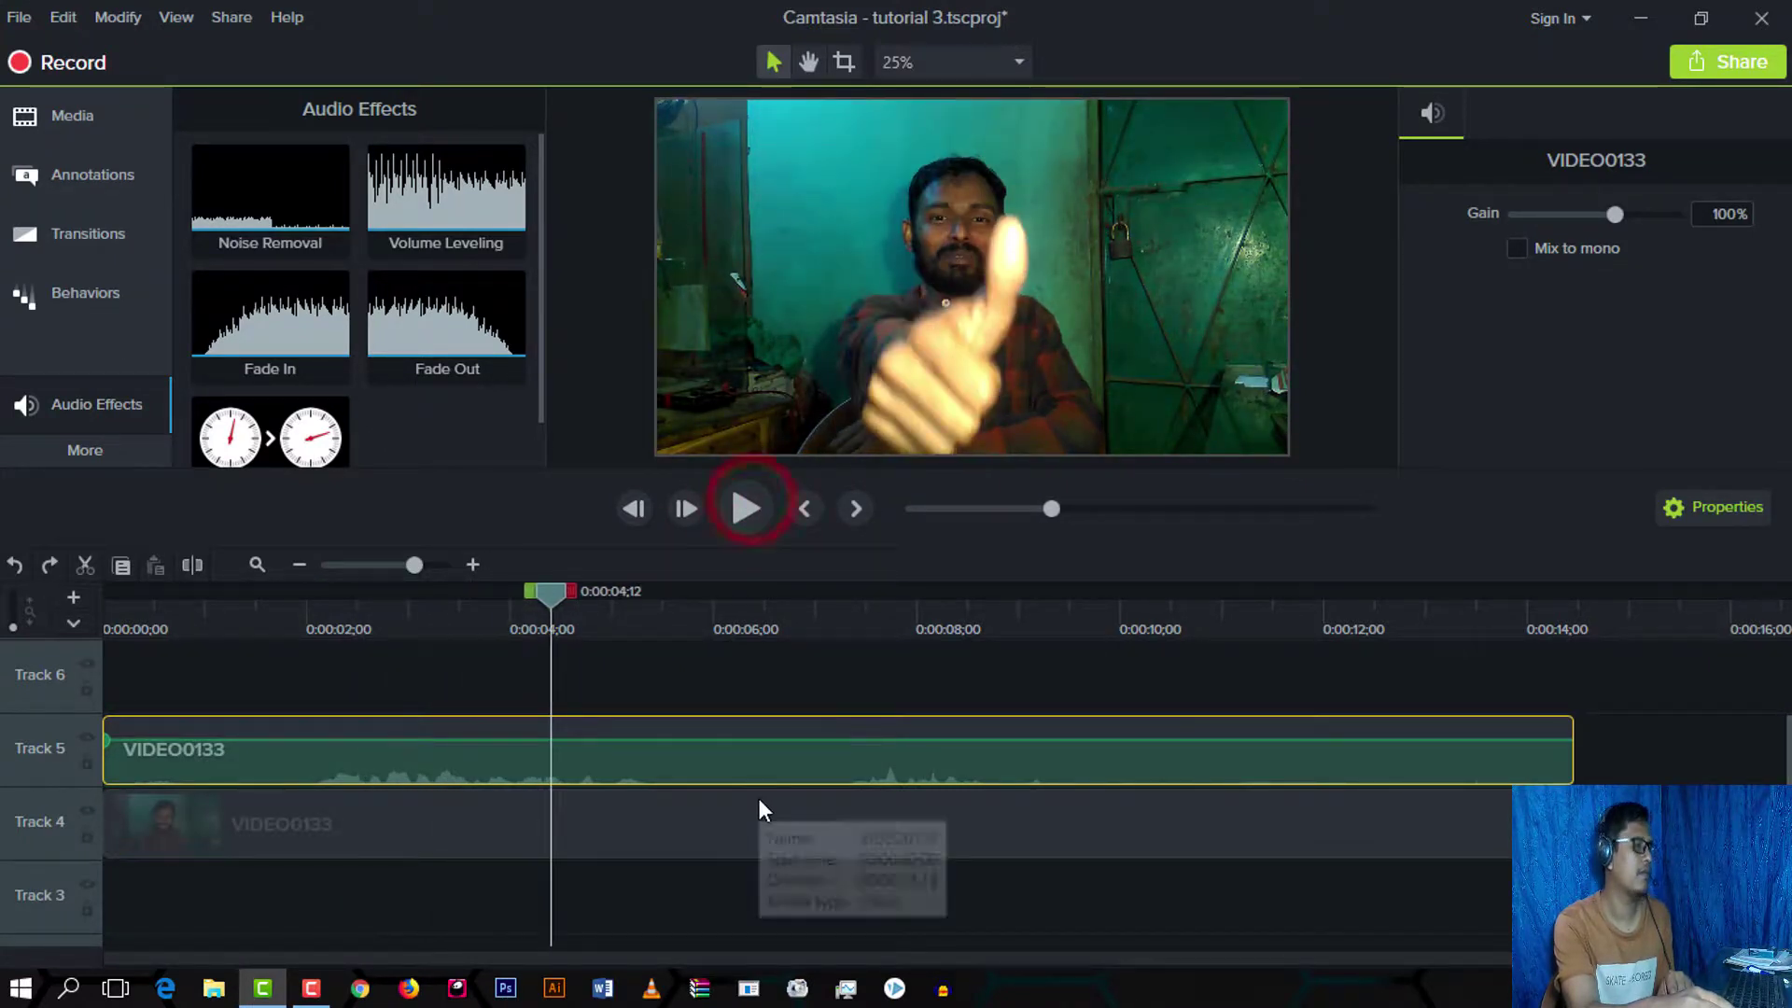
pyautogui.moveTo(546, 601); pyautogui.dragTo(453, 630)
pyautogui.click(592, 760)
pyautogui.click(627, 682)
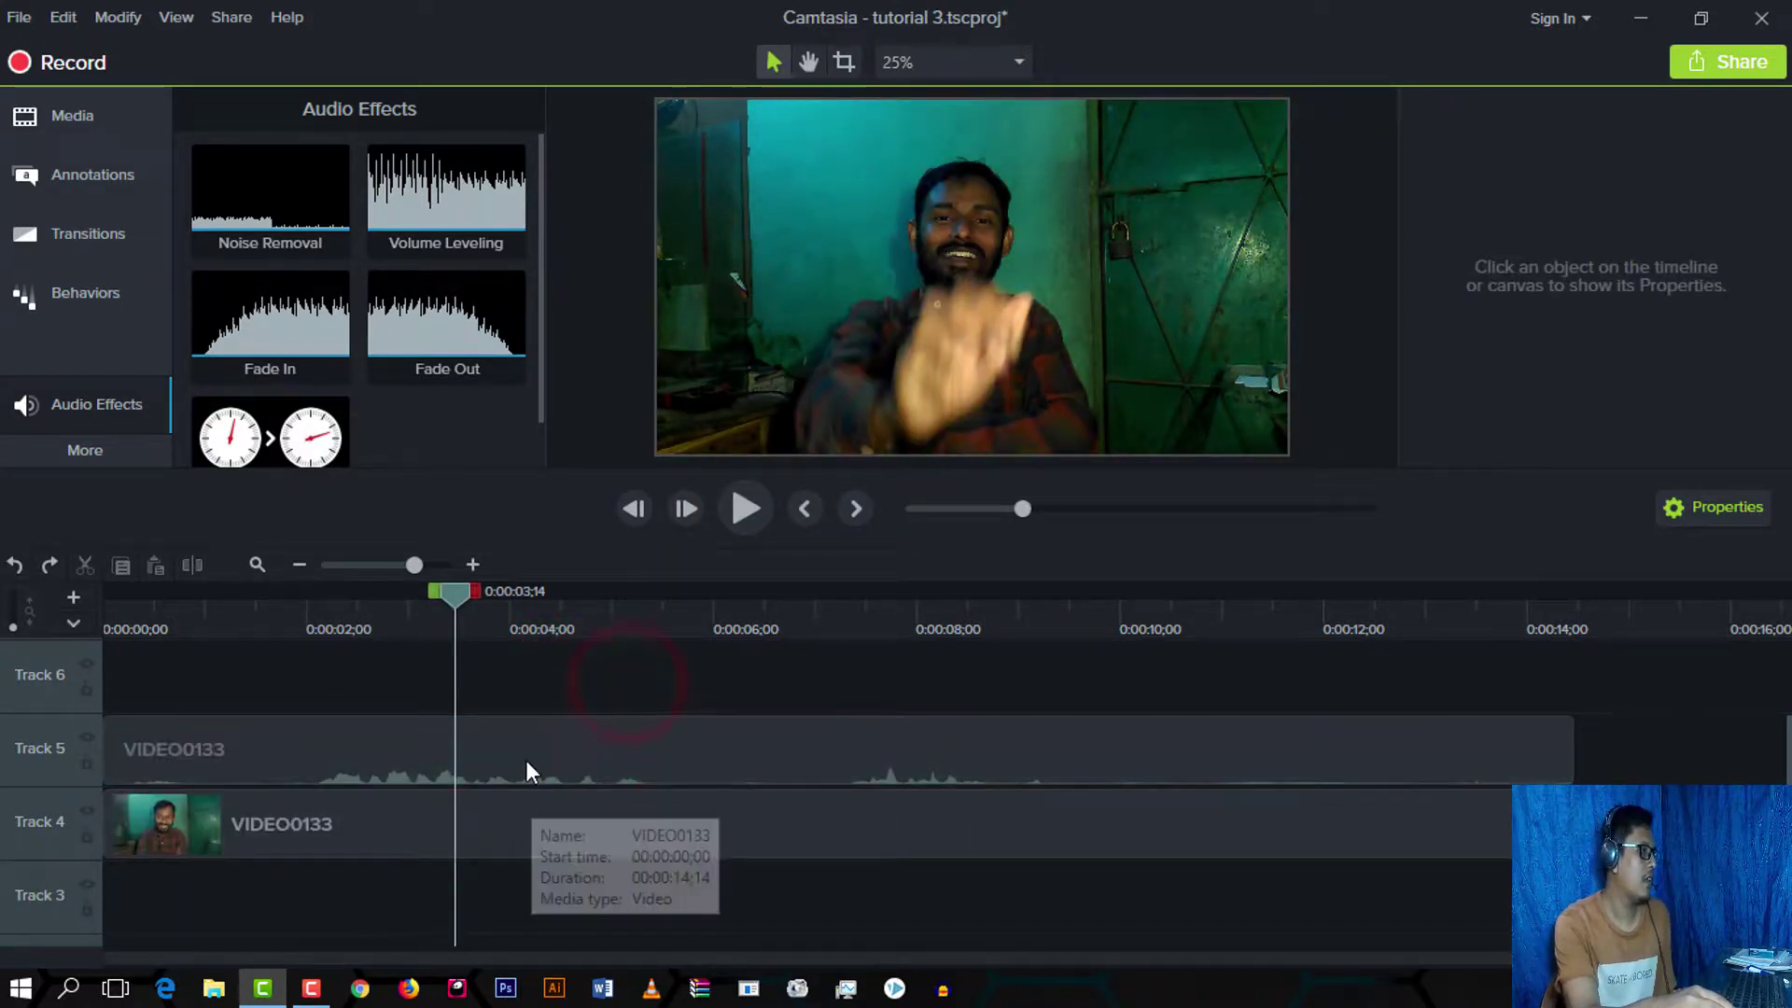
pyautogui.click(625, 767)
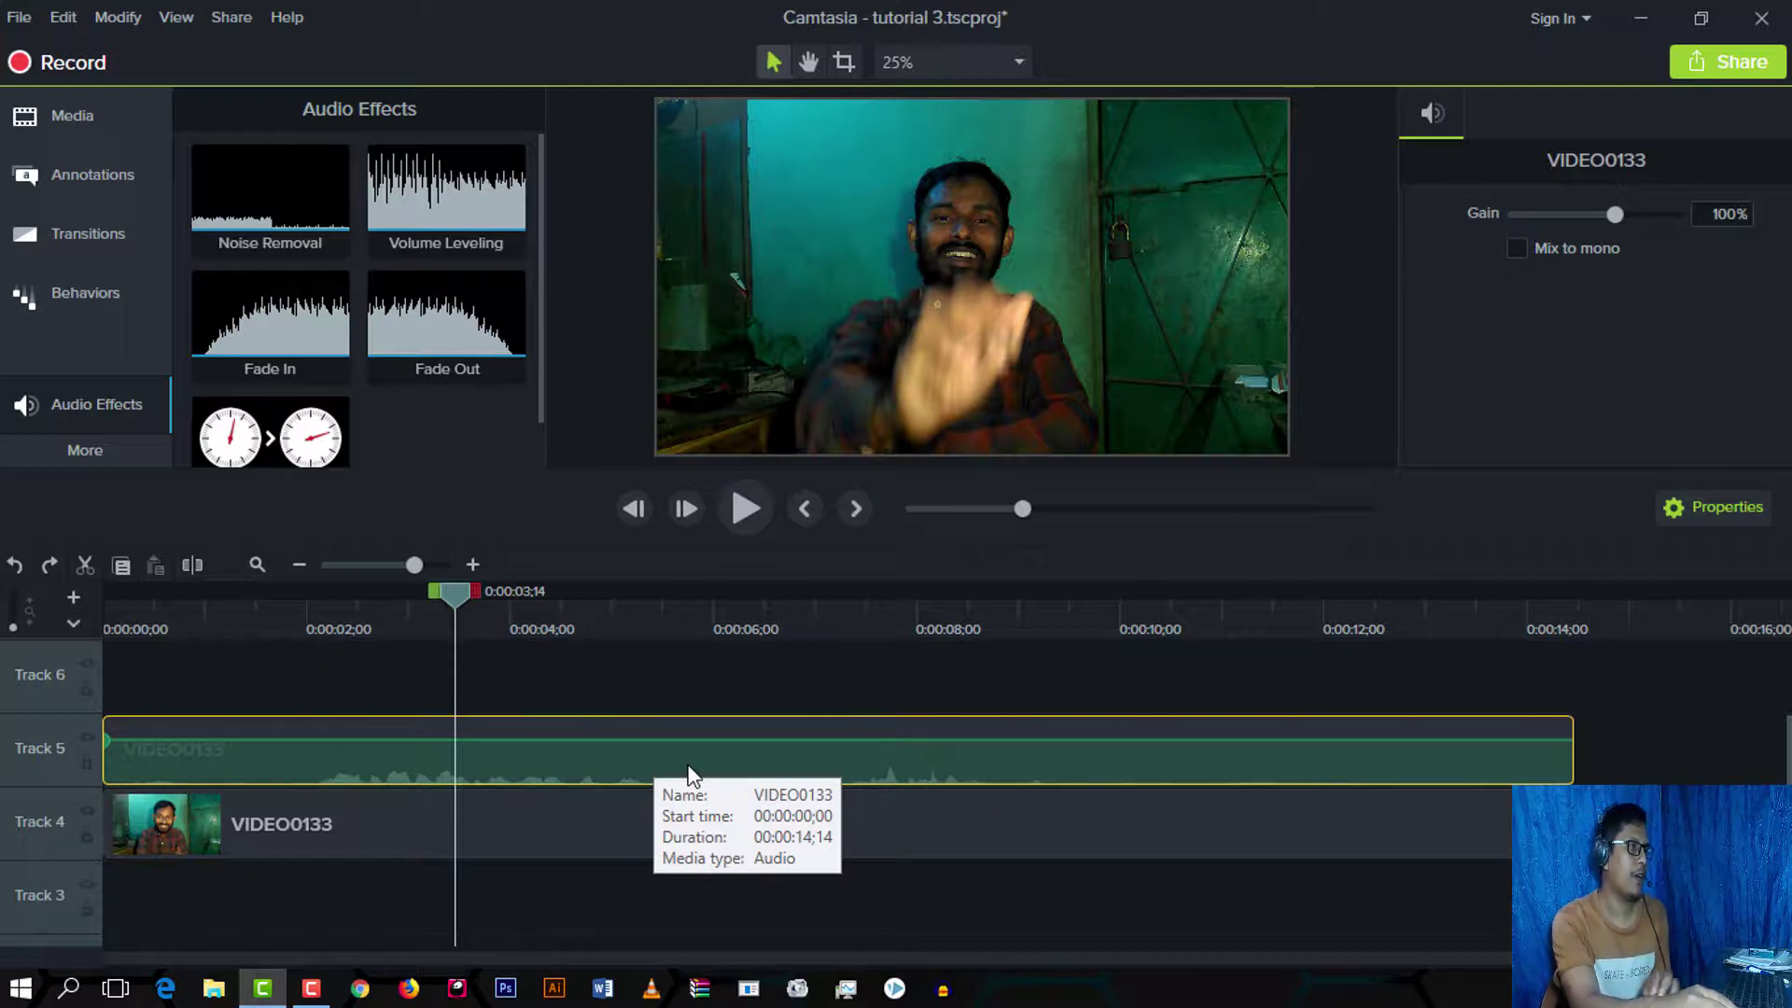
pyautogui.click(548, 724)
pyautogui.click(619, 681)
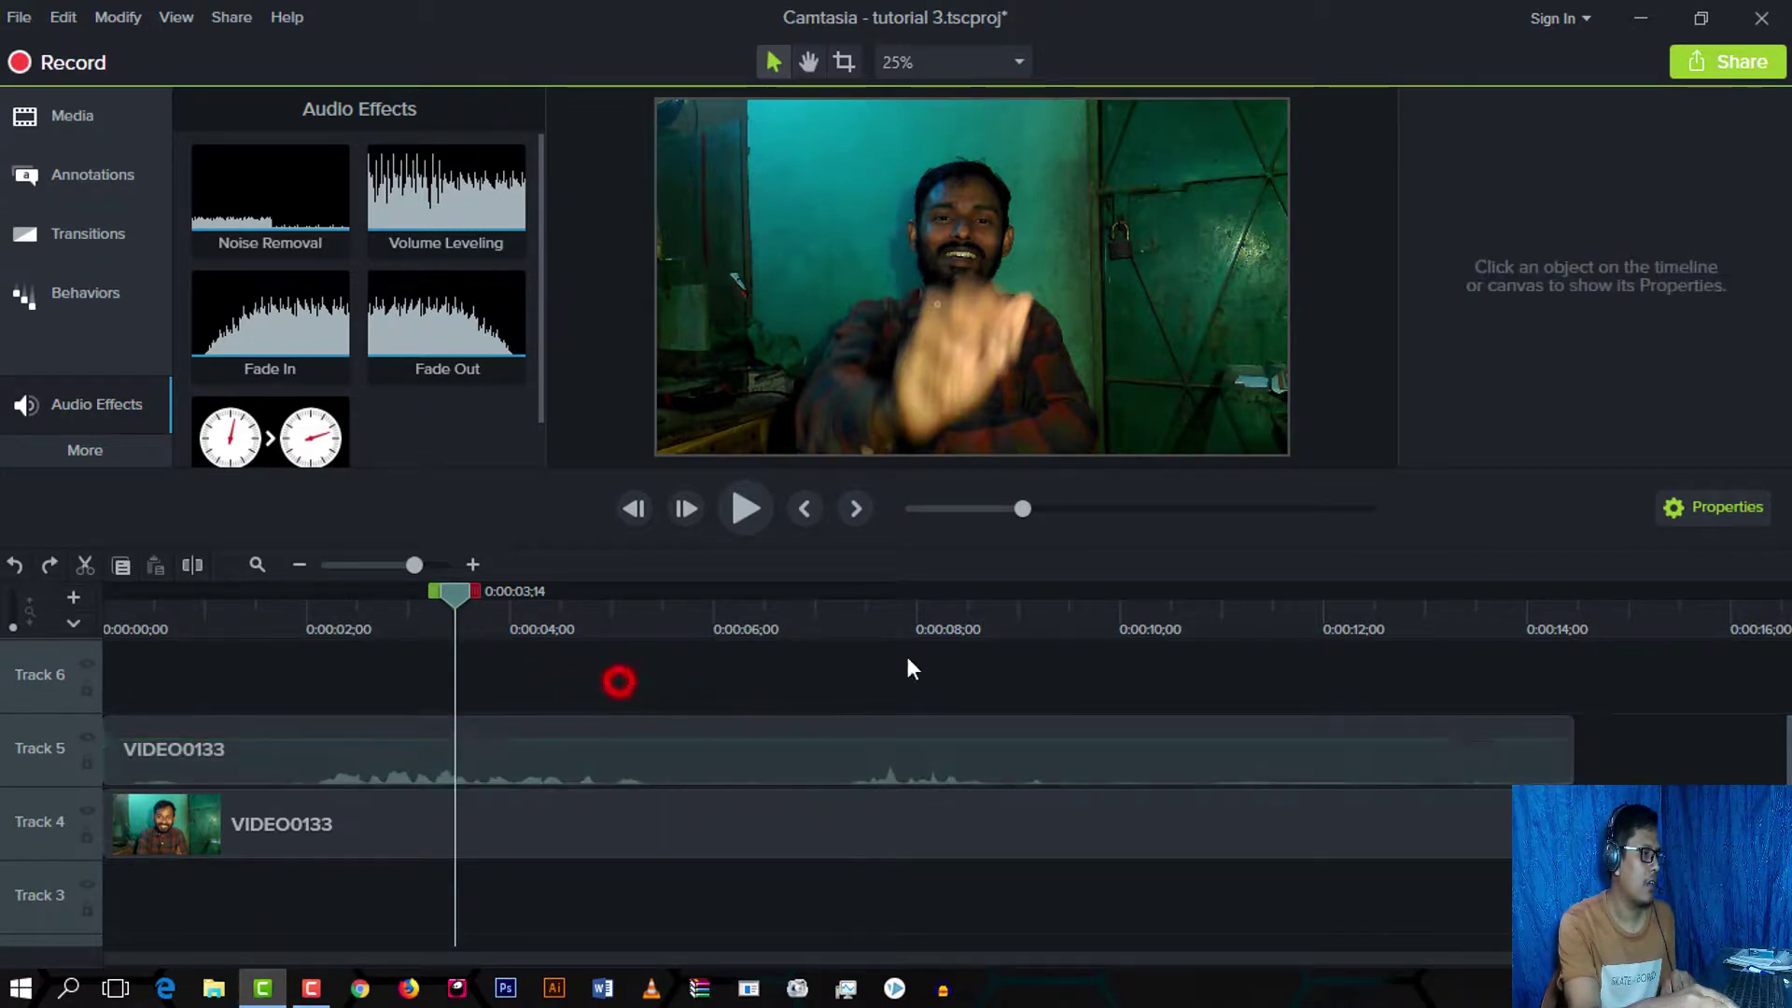
pyautogui.click(563, 745)
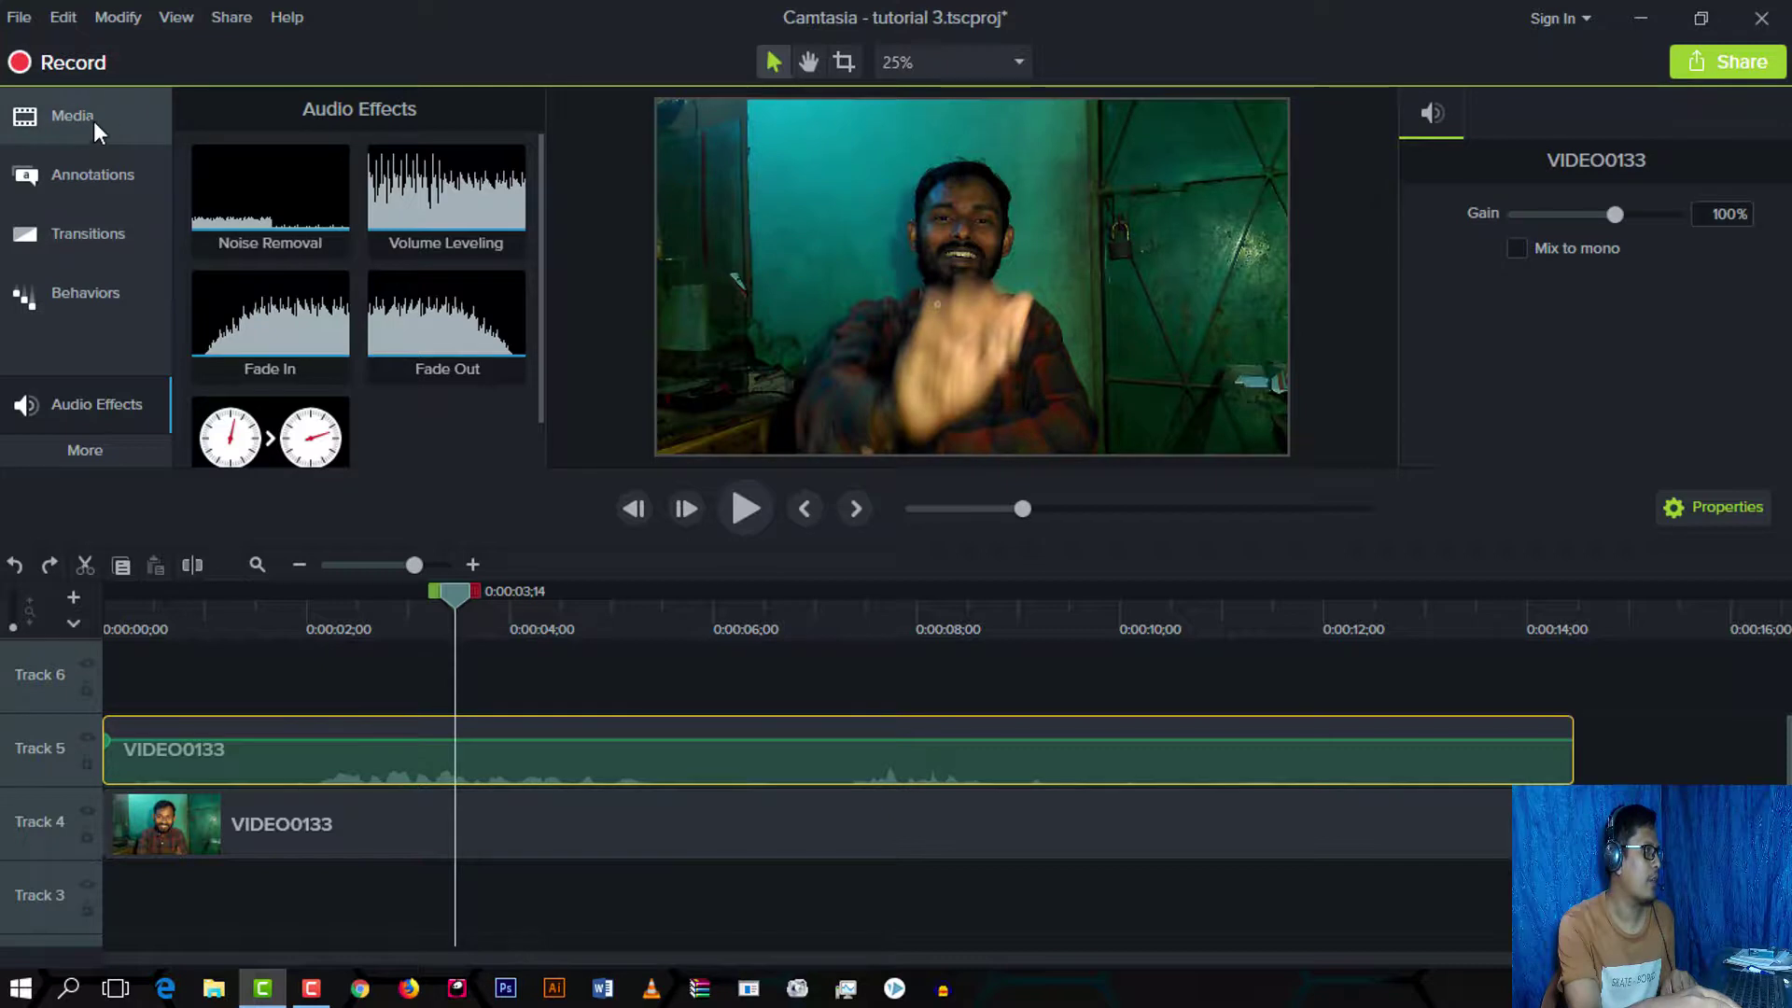
pyautogui.click(92, 449)
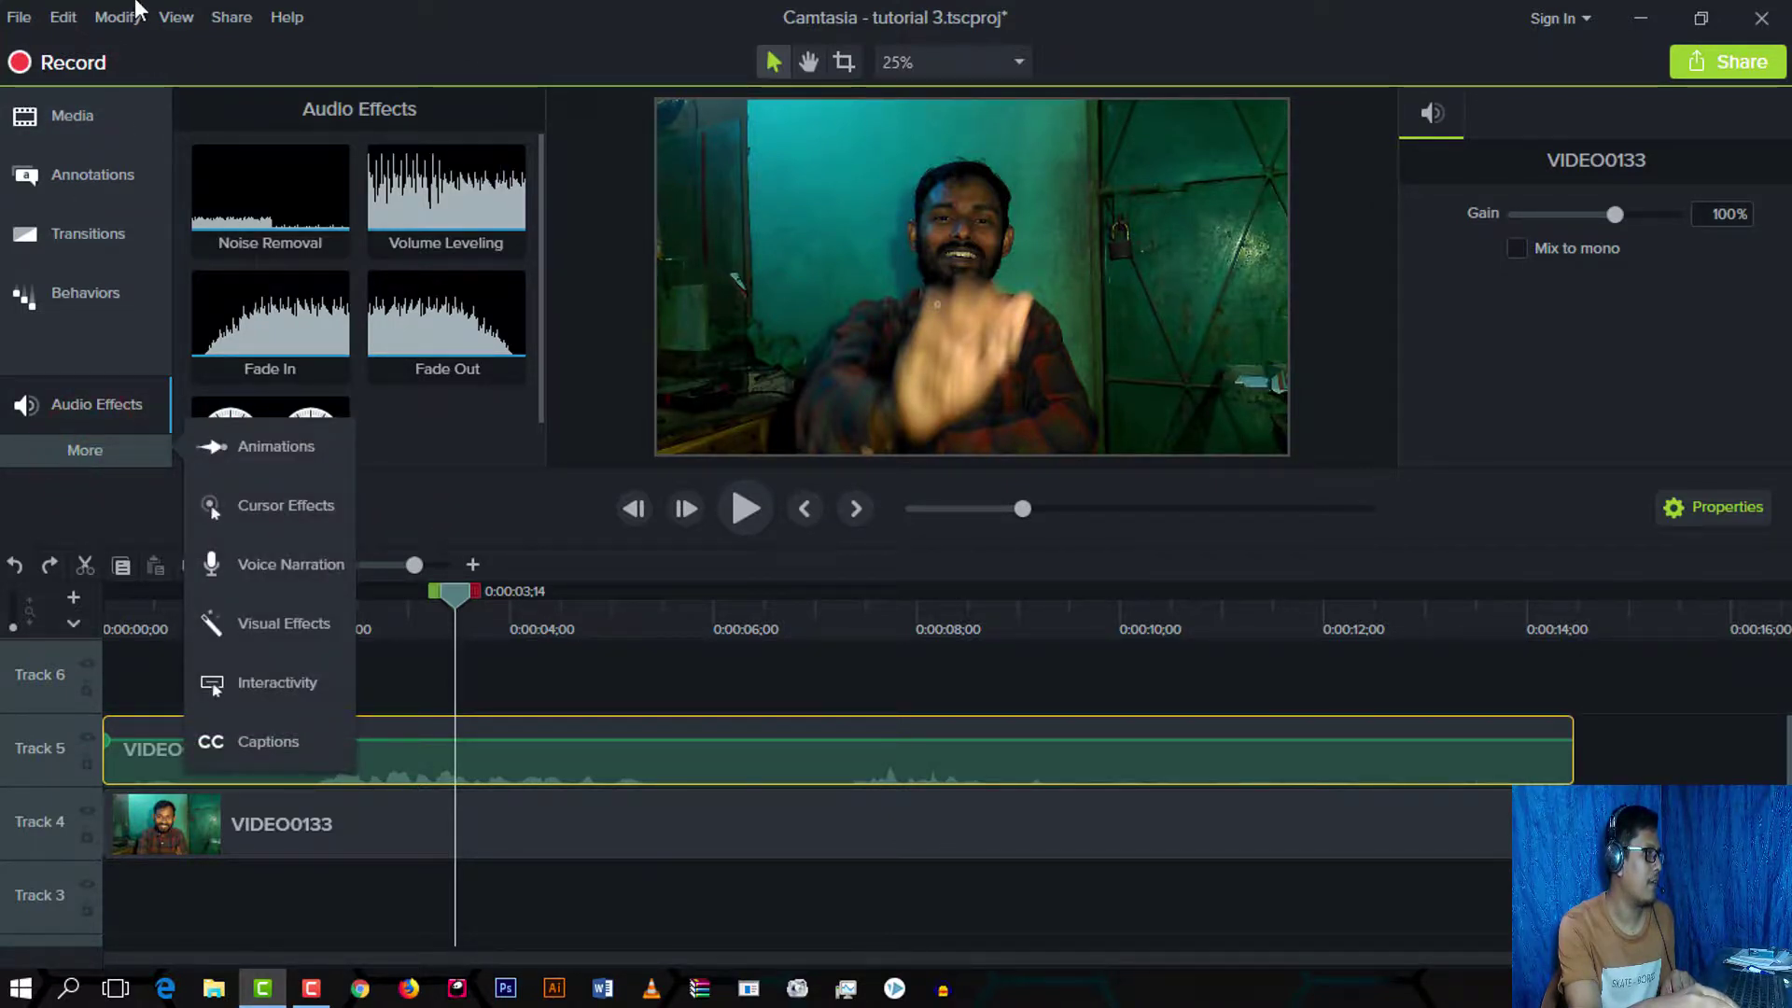
# Step: Import the Far Out - Chains video from the Background Music folder in Downloads and place it on Track 6 at the timeline start
pyautogui.click(77, 121)
pyautogui.click(91, 448)
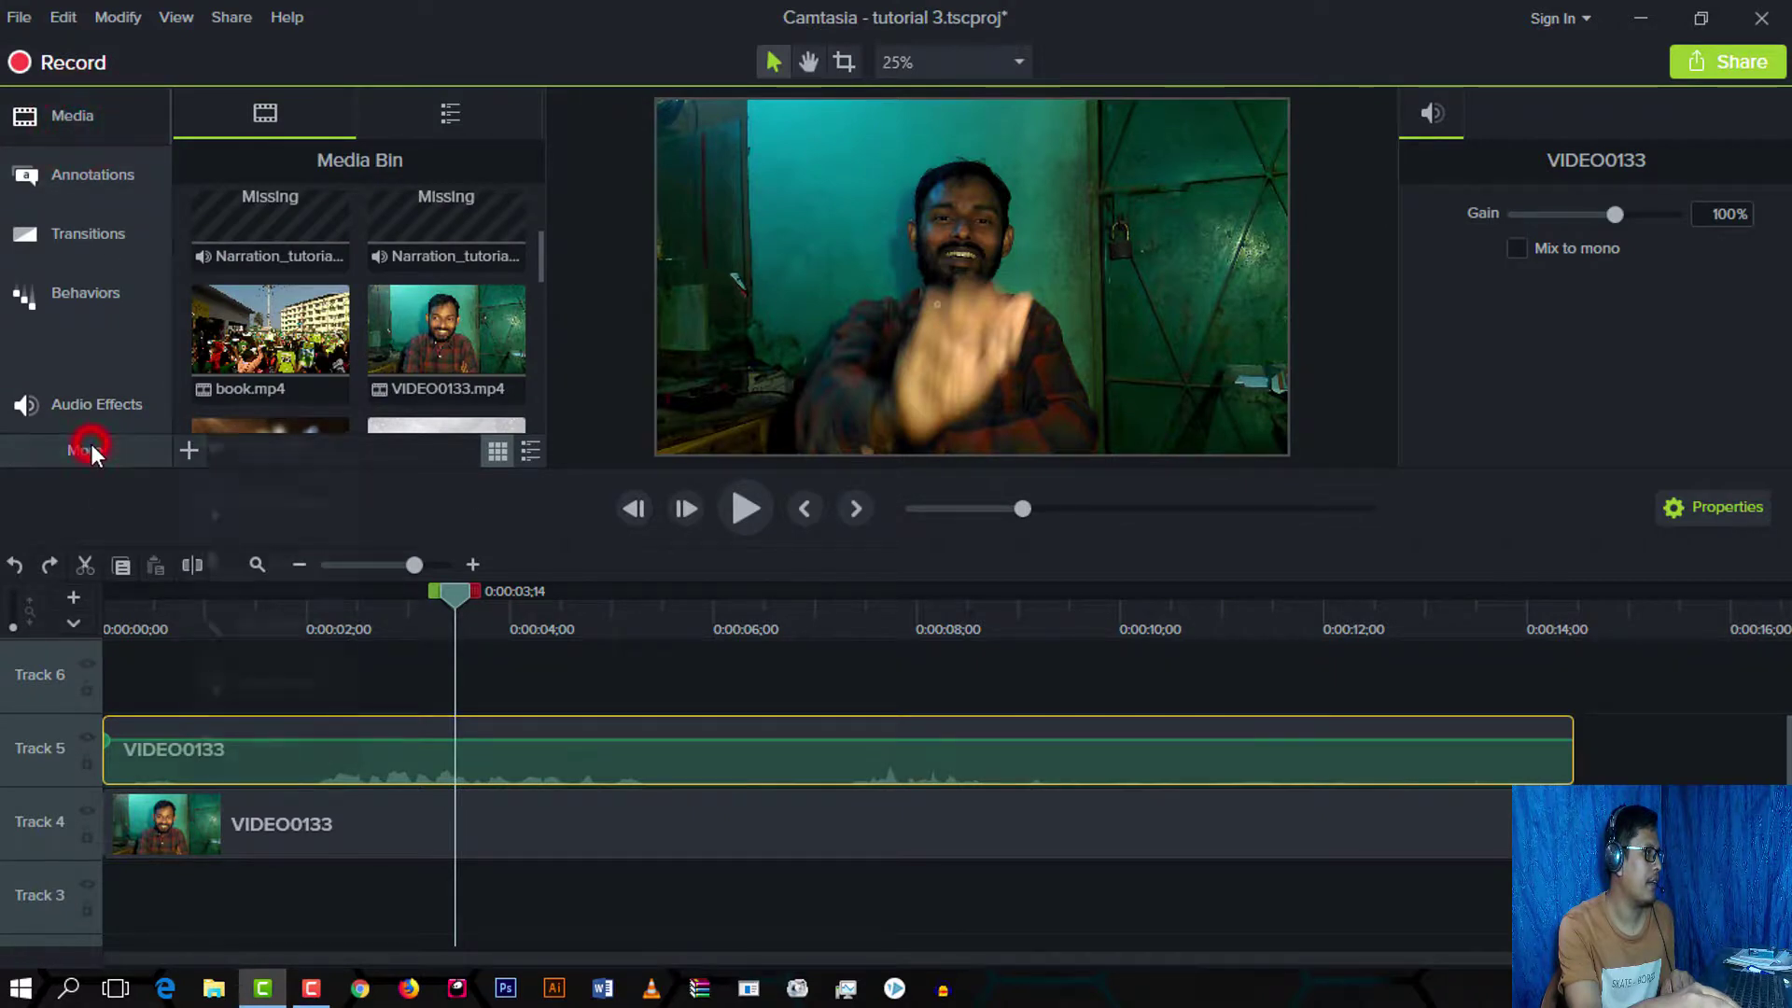
pyautogui.click(262, 112)
pyautogui.click(189, 451)
pyautogui.click(234, 337)
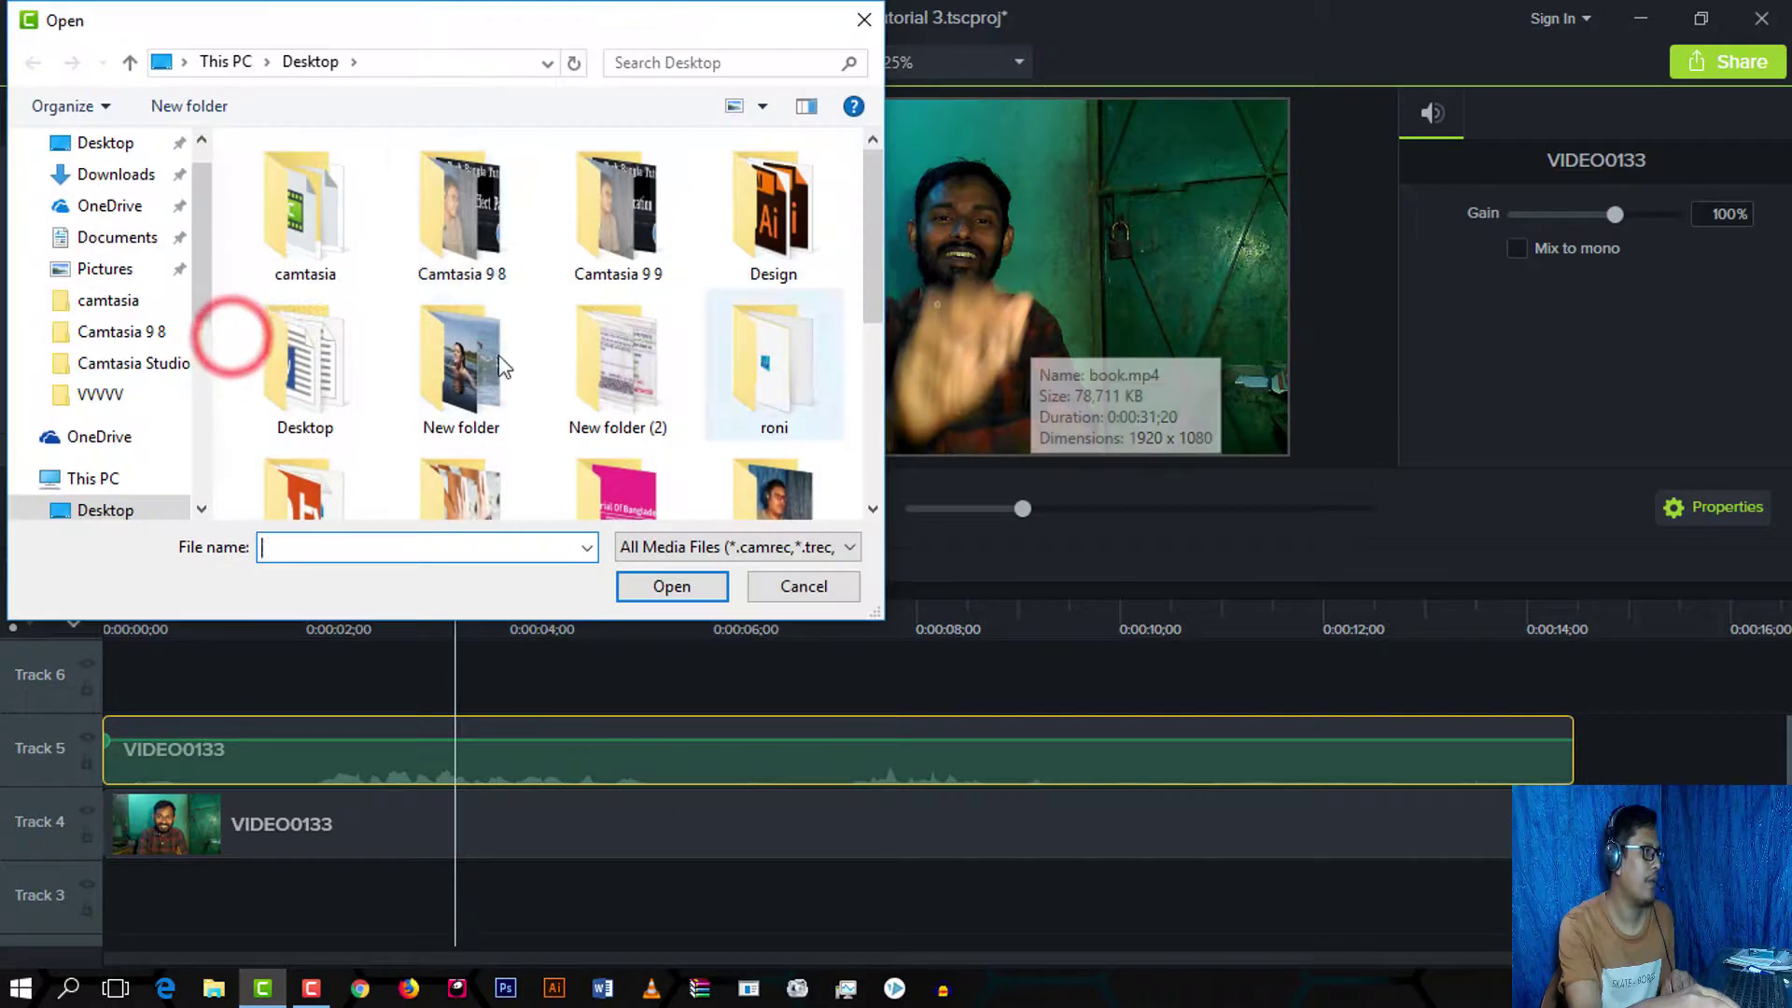
pyautogui.click(116, 174)
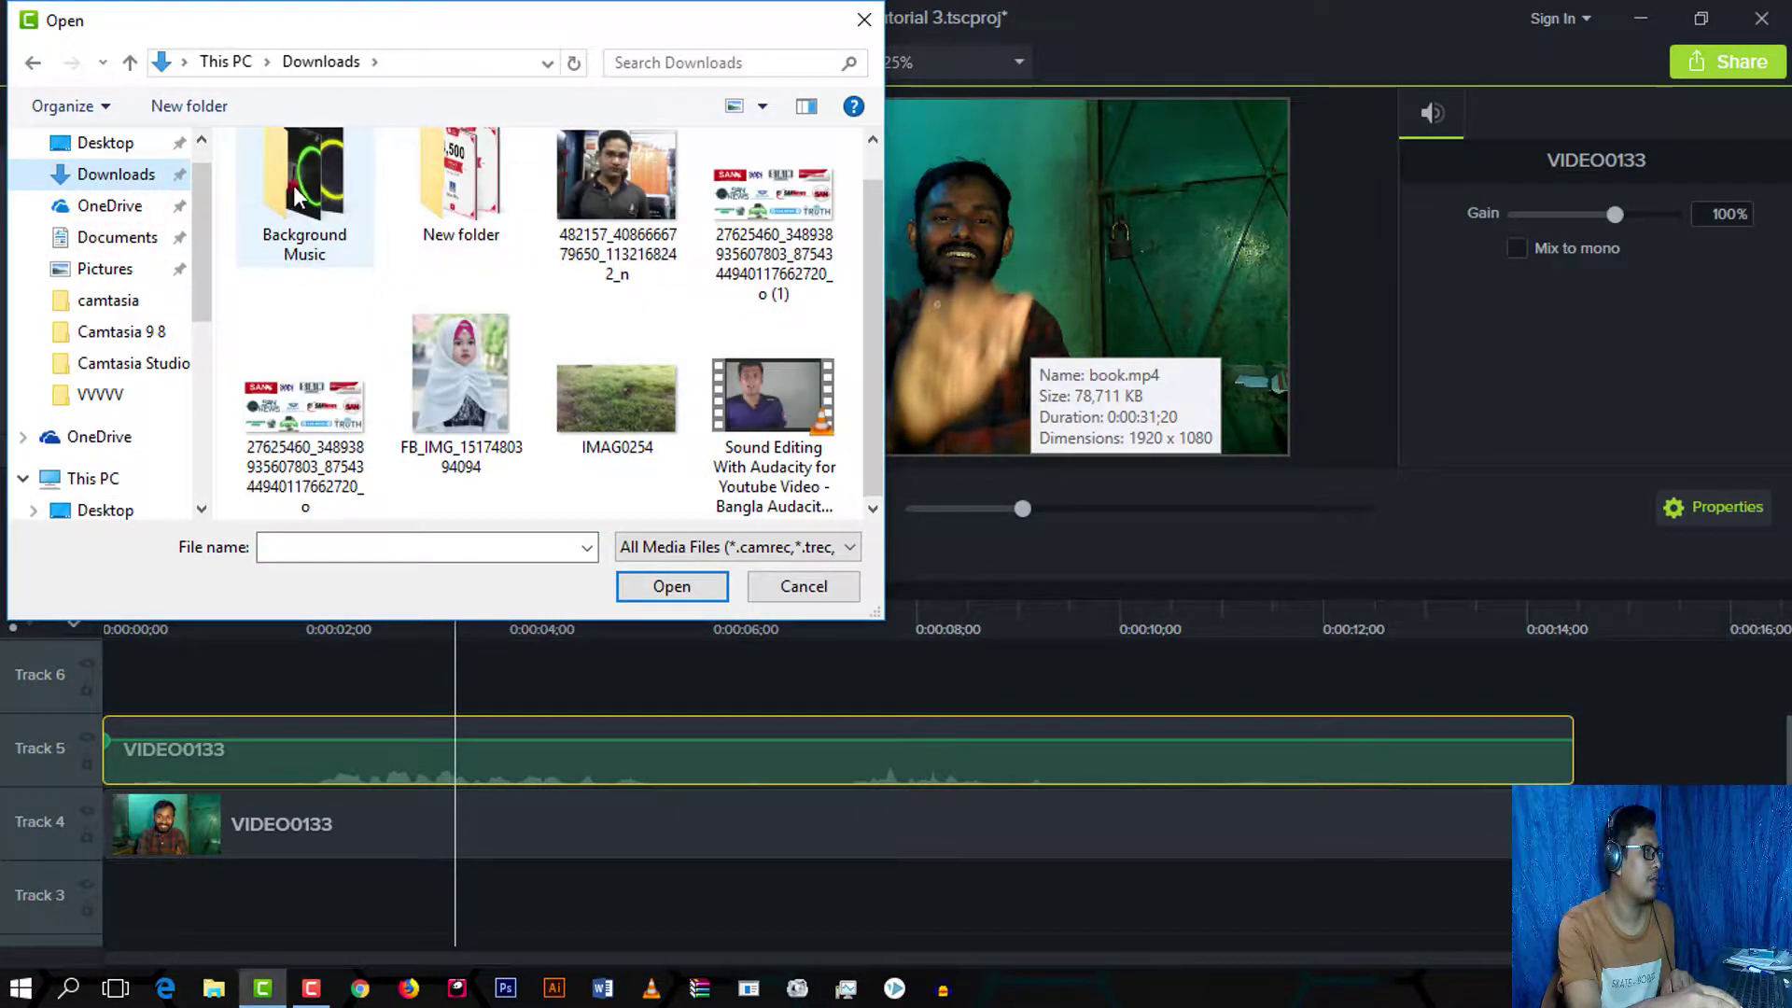
pyautogui.doubleClick(295, 189)
pyautogui.click(289, 219)
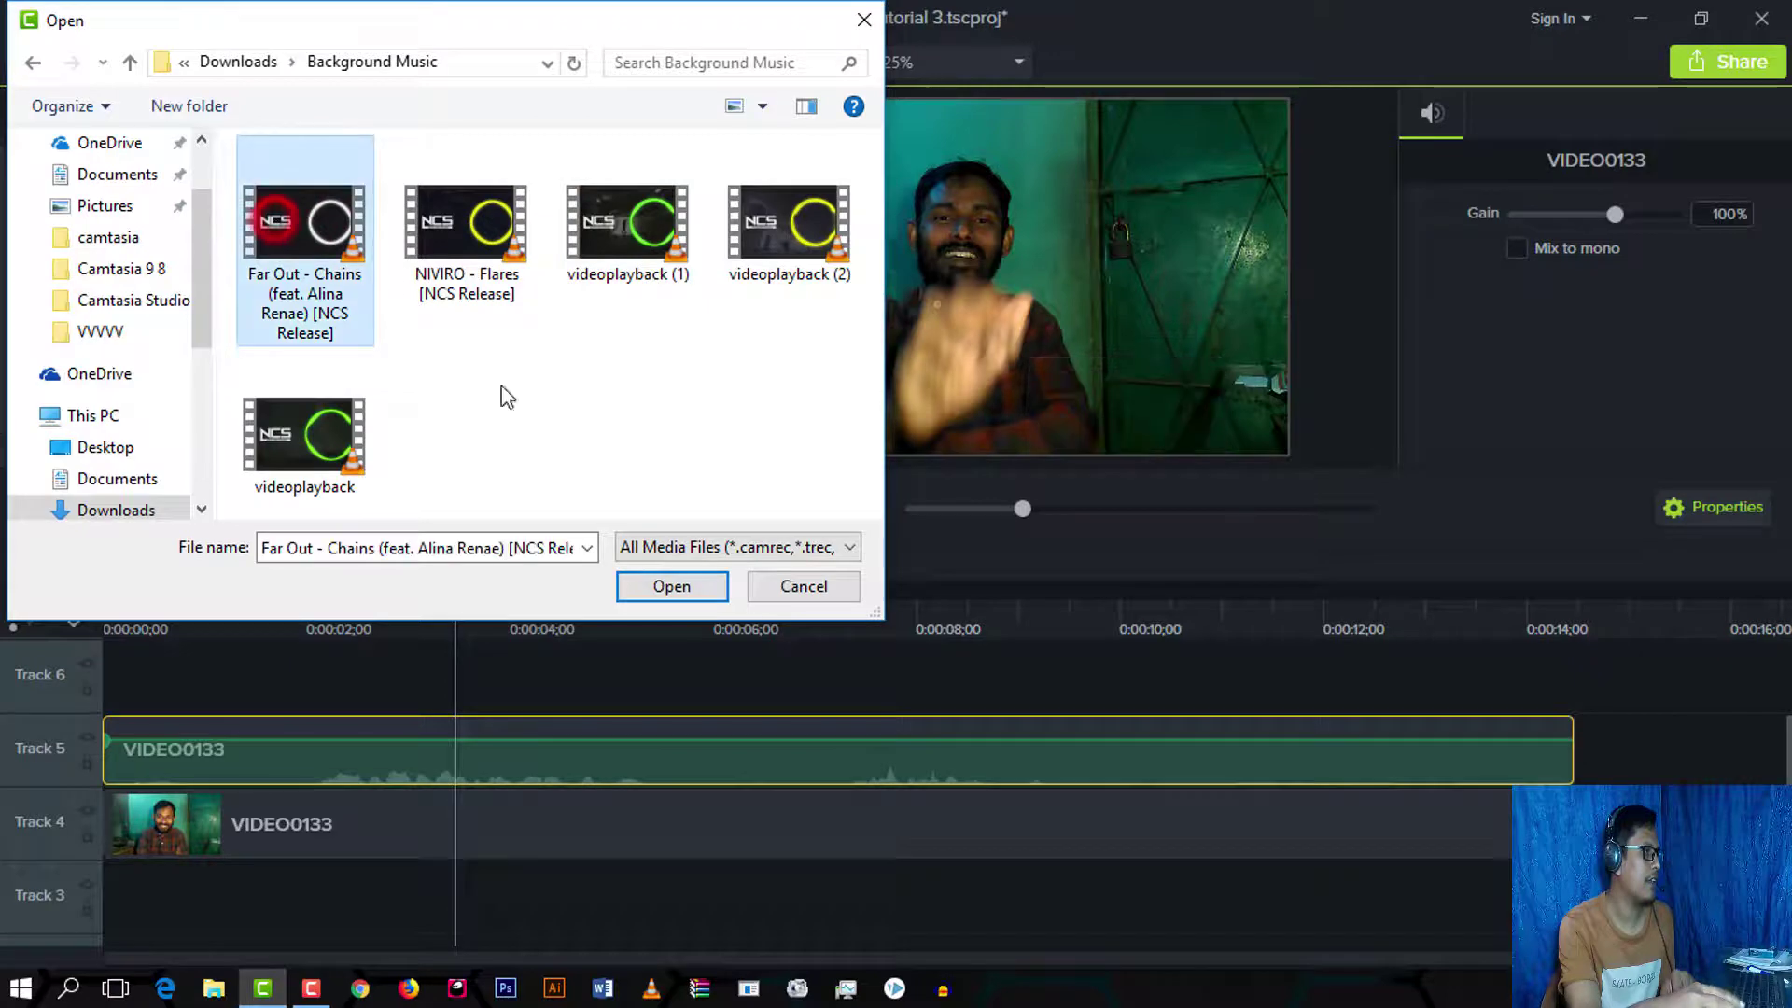
pyautogui.click(672, 585)
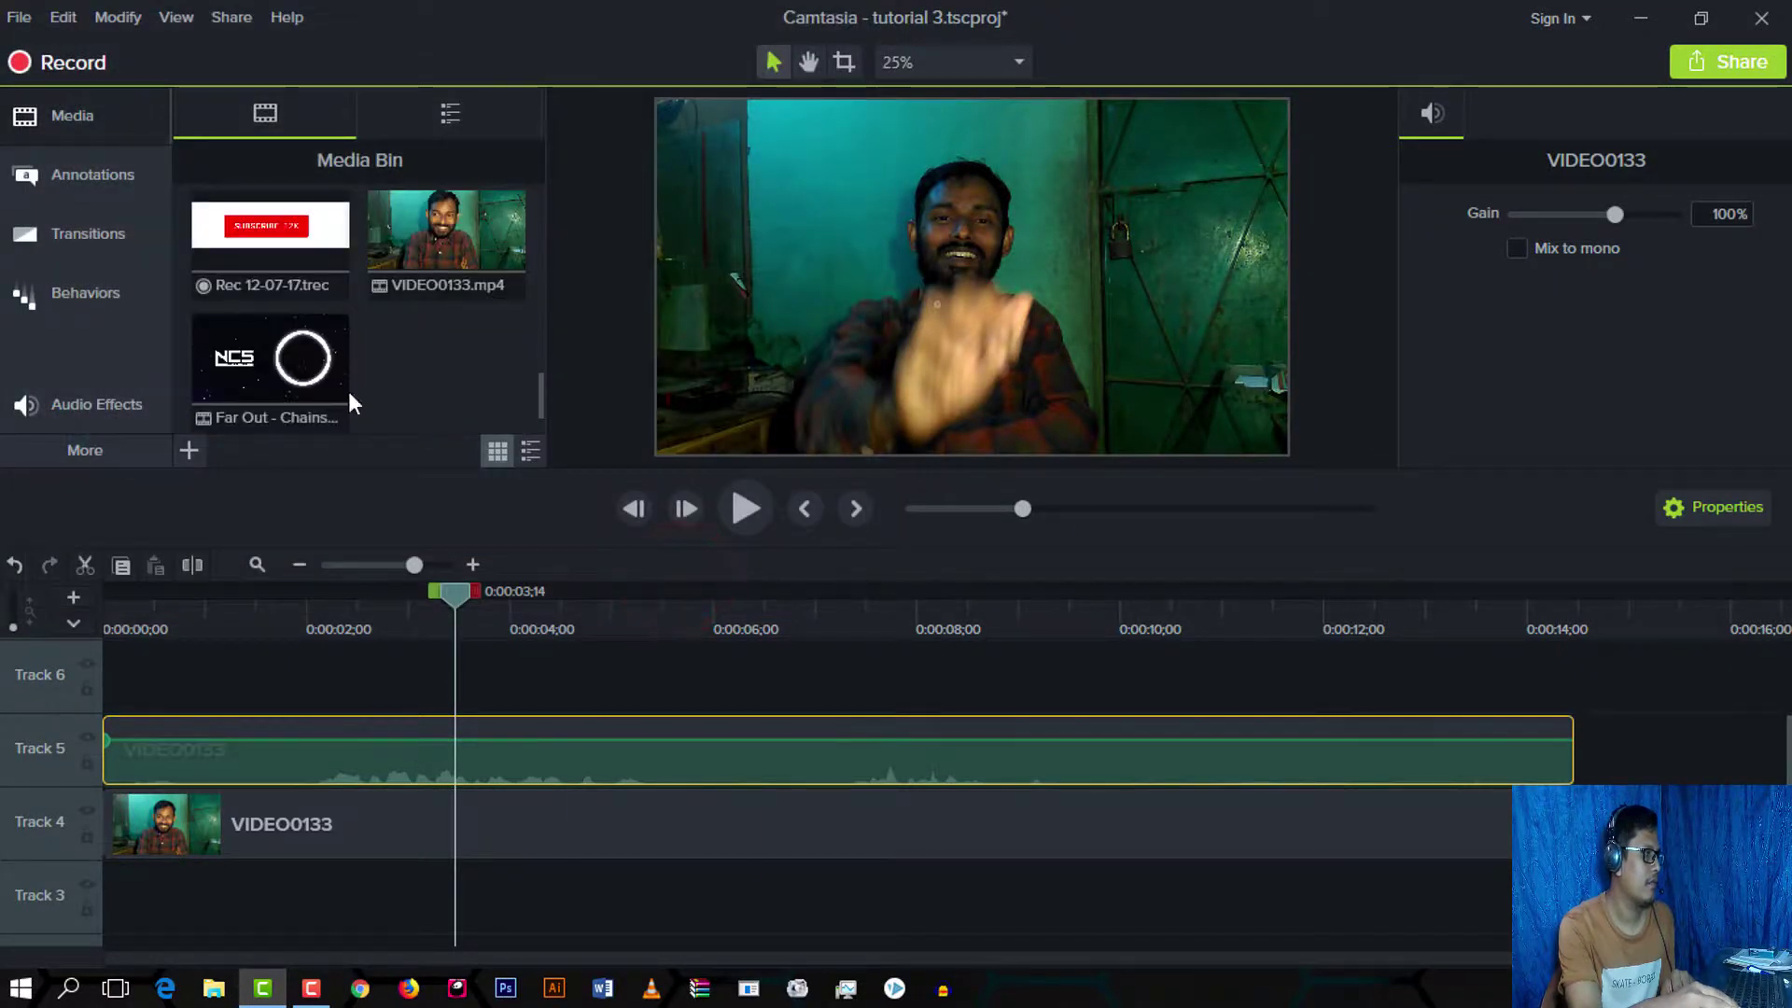
pyautogui.moveTo(299, 352); pyautogui.dragTo(144, 685)
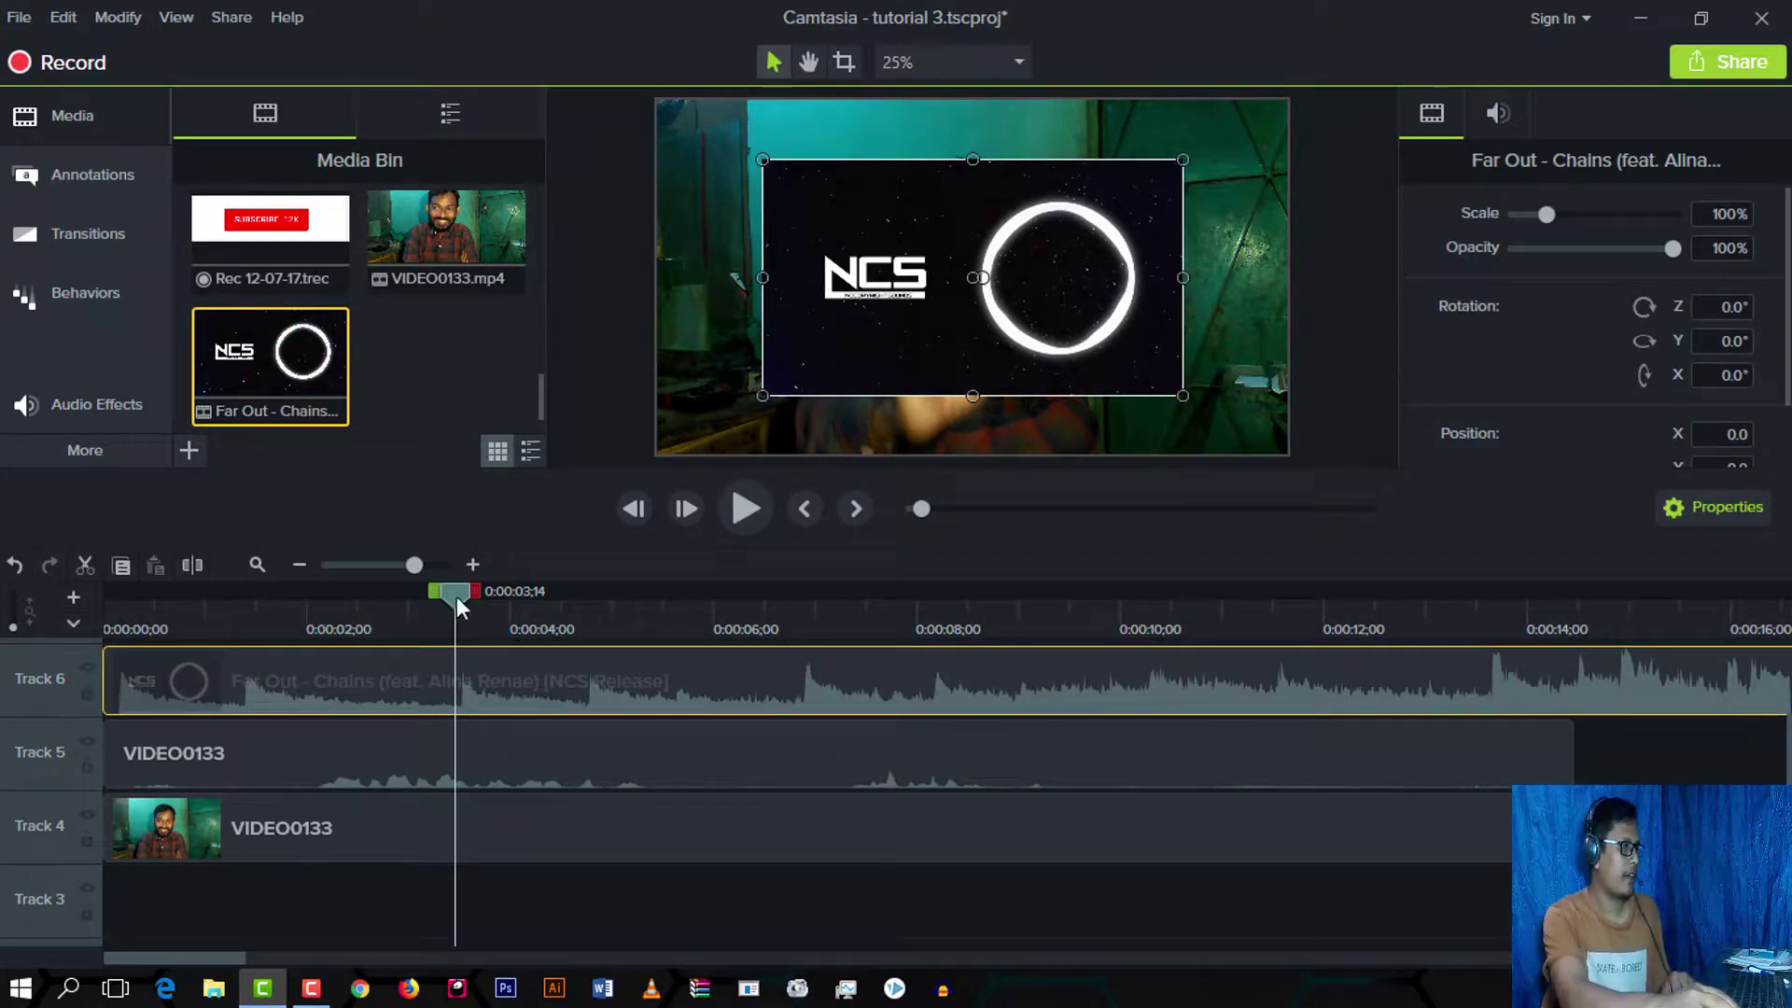
# Step: Split the Far Out - Chains clip at 0:00:14;15, where the VIDEO0133 clips end, and delete the remainder
pyautogui.moveTo(458, 595); pyautogui.dragTo(1515, 598)
pyautogui.moveTo(1759, 706); pyautogui.dragTo(1527, 754)
pyautogui.click(1569, 677)
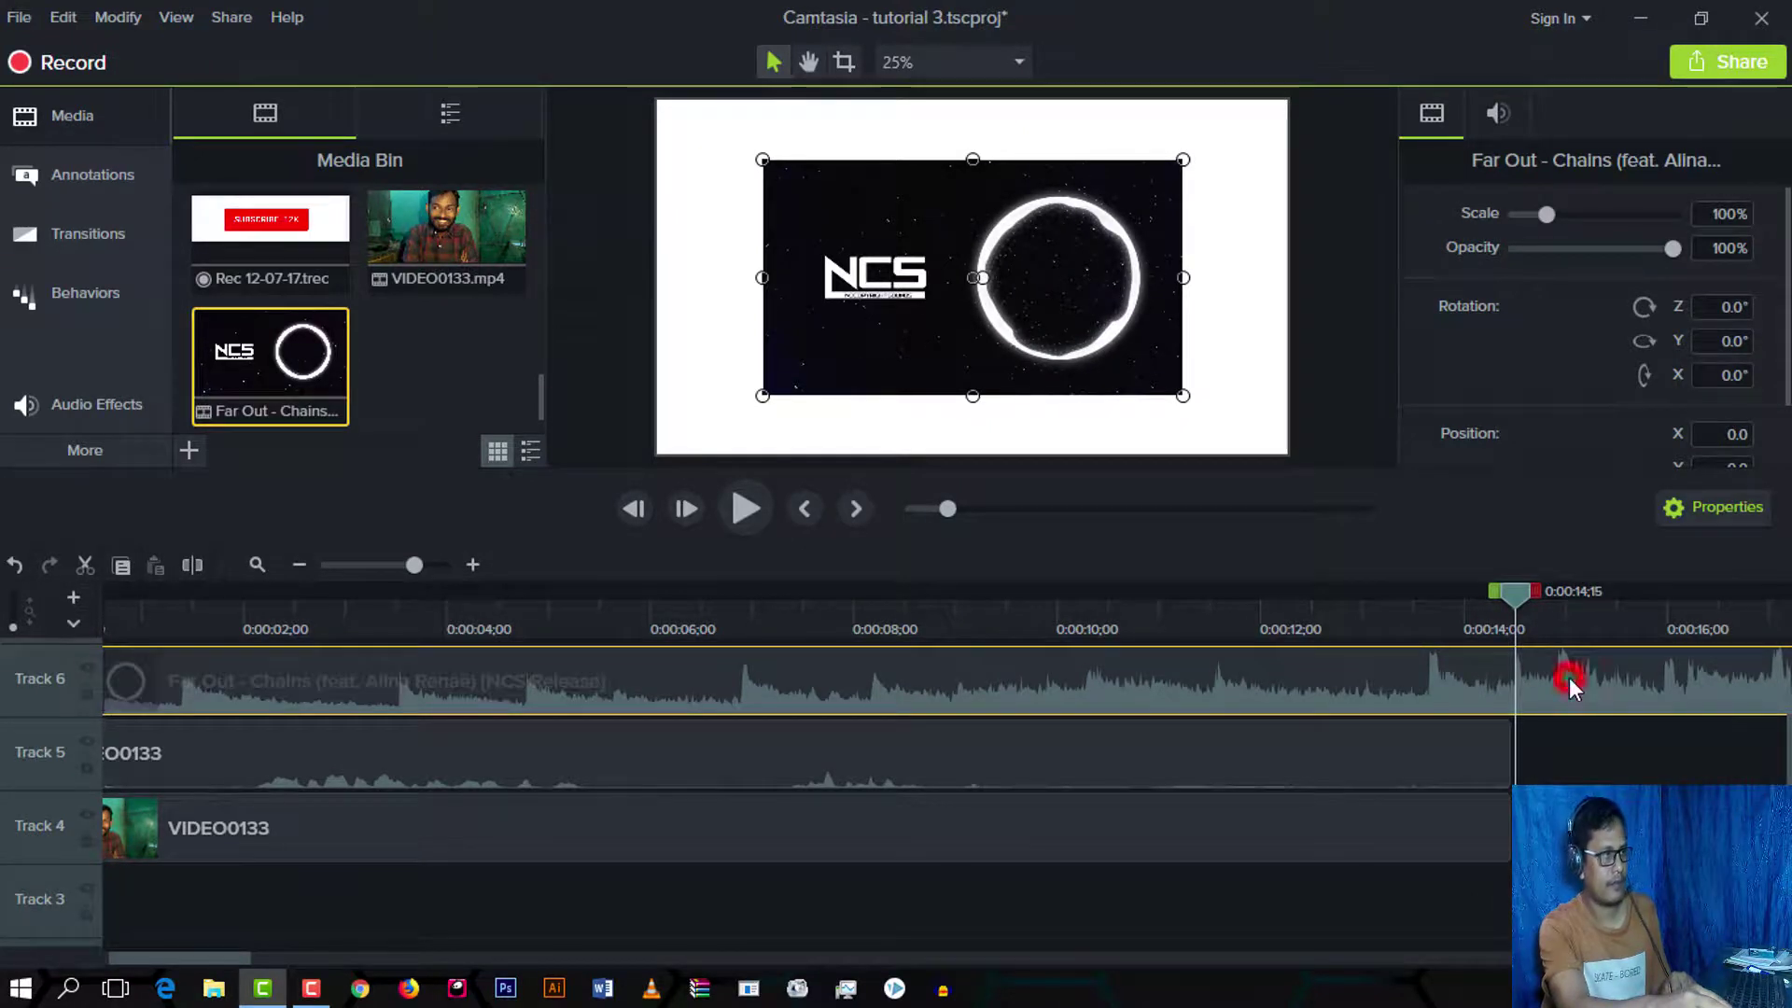
pyautogui.click(193, 567)
pyautogui.click(1633, 674)
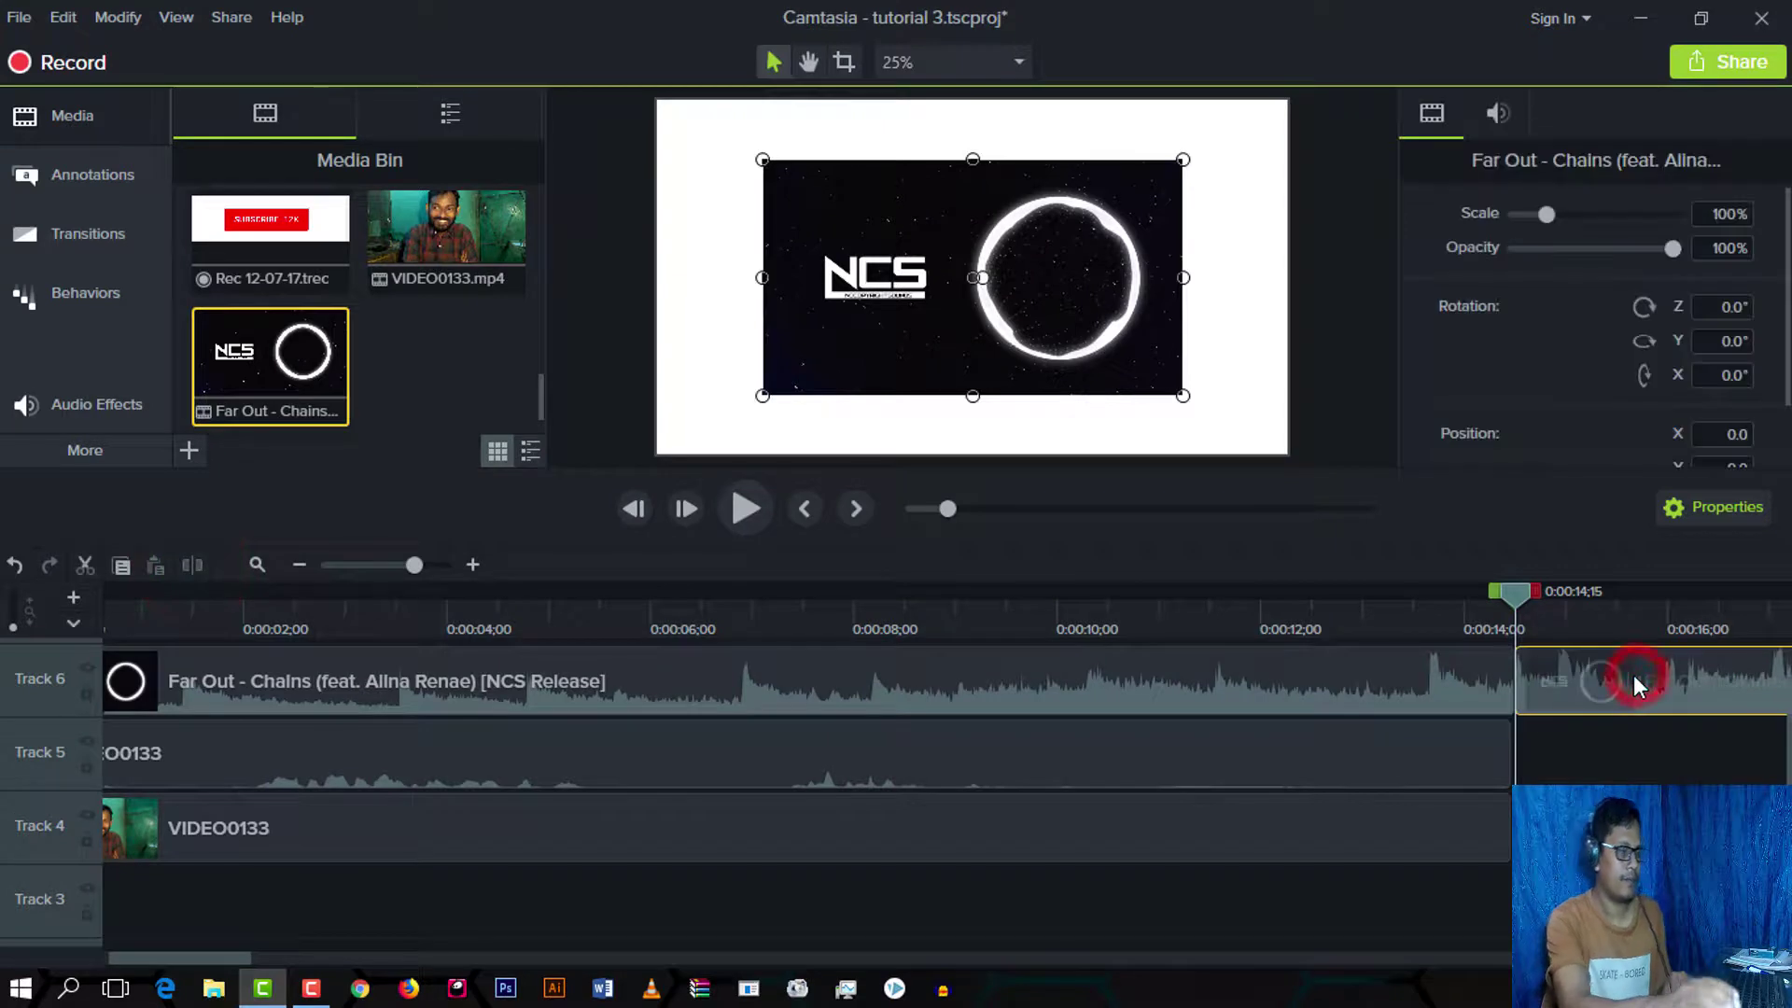
pyautogui.press('Delete')
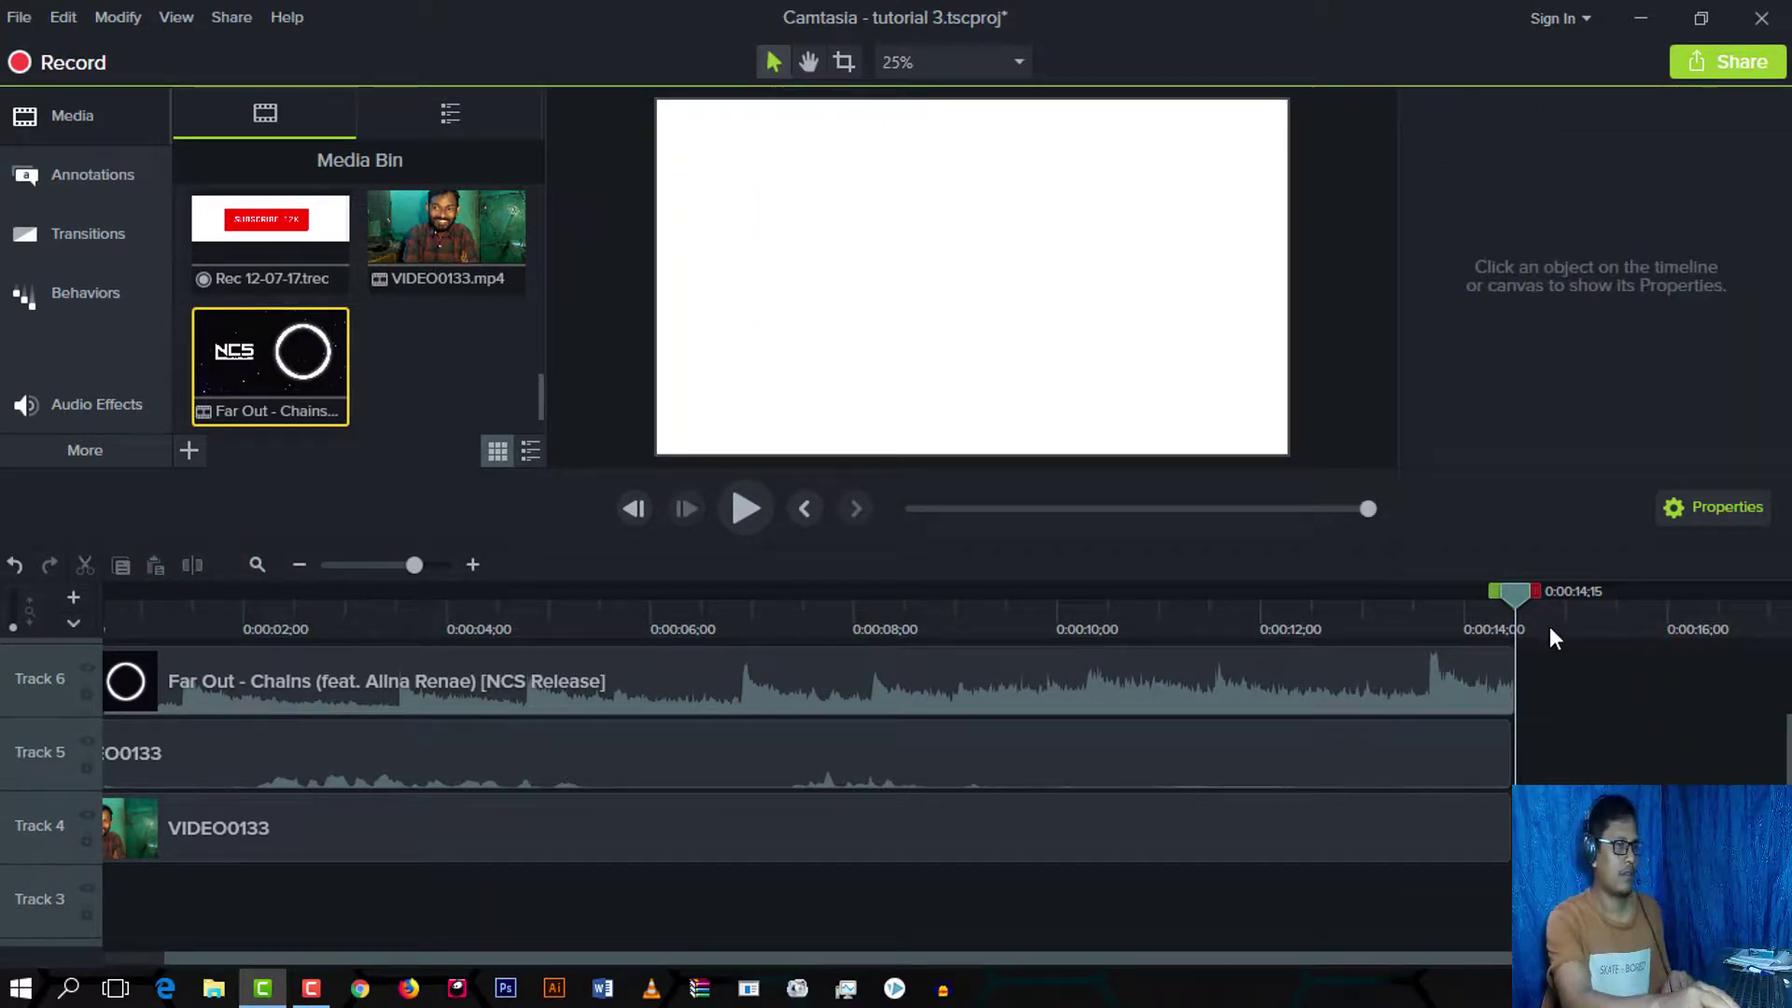
# Step: Inspect how the Far Out - Chains picture overlays the video at the timeline start and at about five and four seconds
pyautogui.moveTo(1504, 591); pyautogui.dragTo(112, 626)
pyautogui.scroll(2, 691, 737)
pyautogui.scroll(-2, 692, 736)
pyautogui.click(359, 696)
pyautogui.click(934, 288)
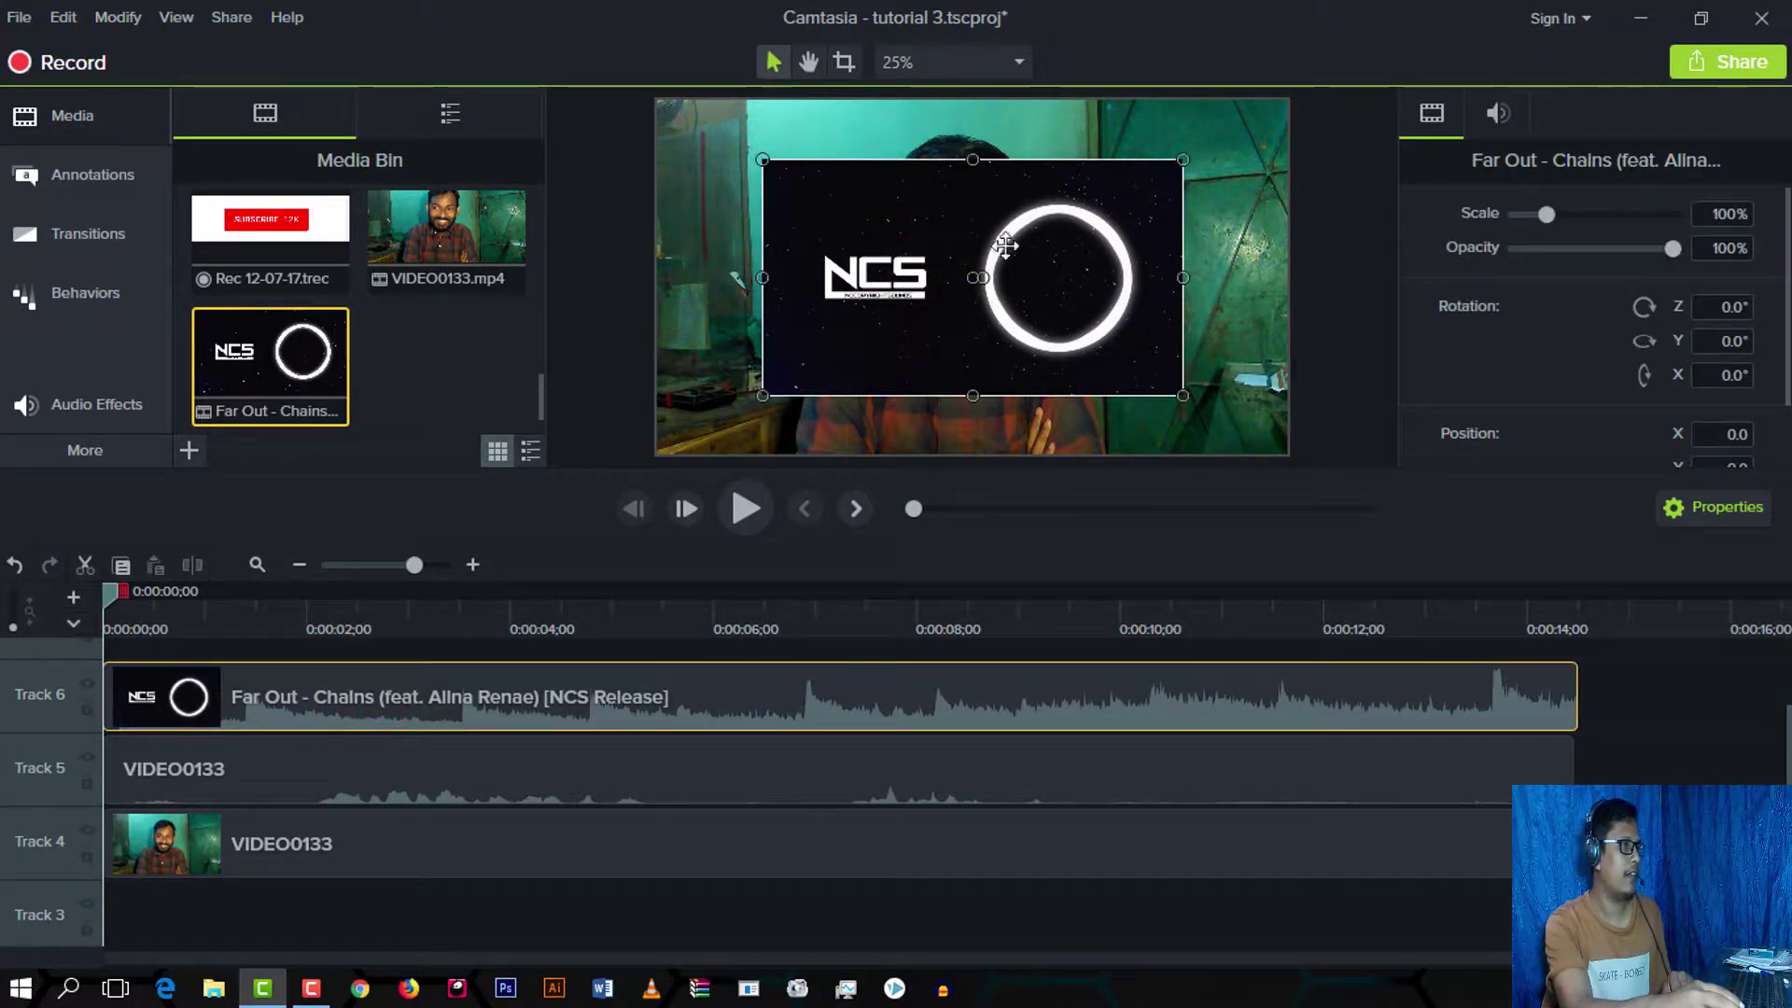
pyautogui.moveTo(110, 591); pyautogui.dragTo(672, 635)
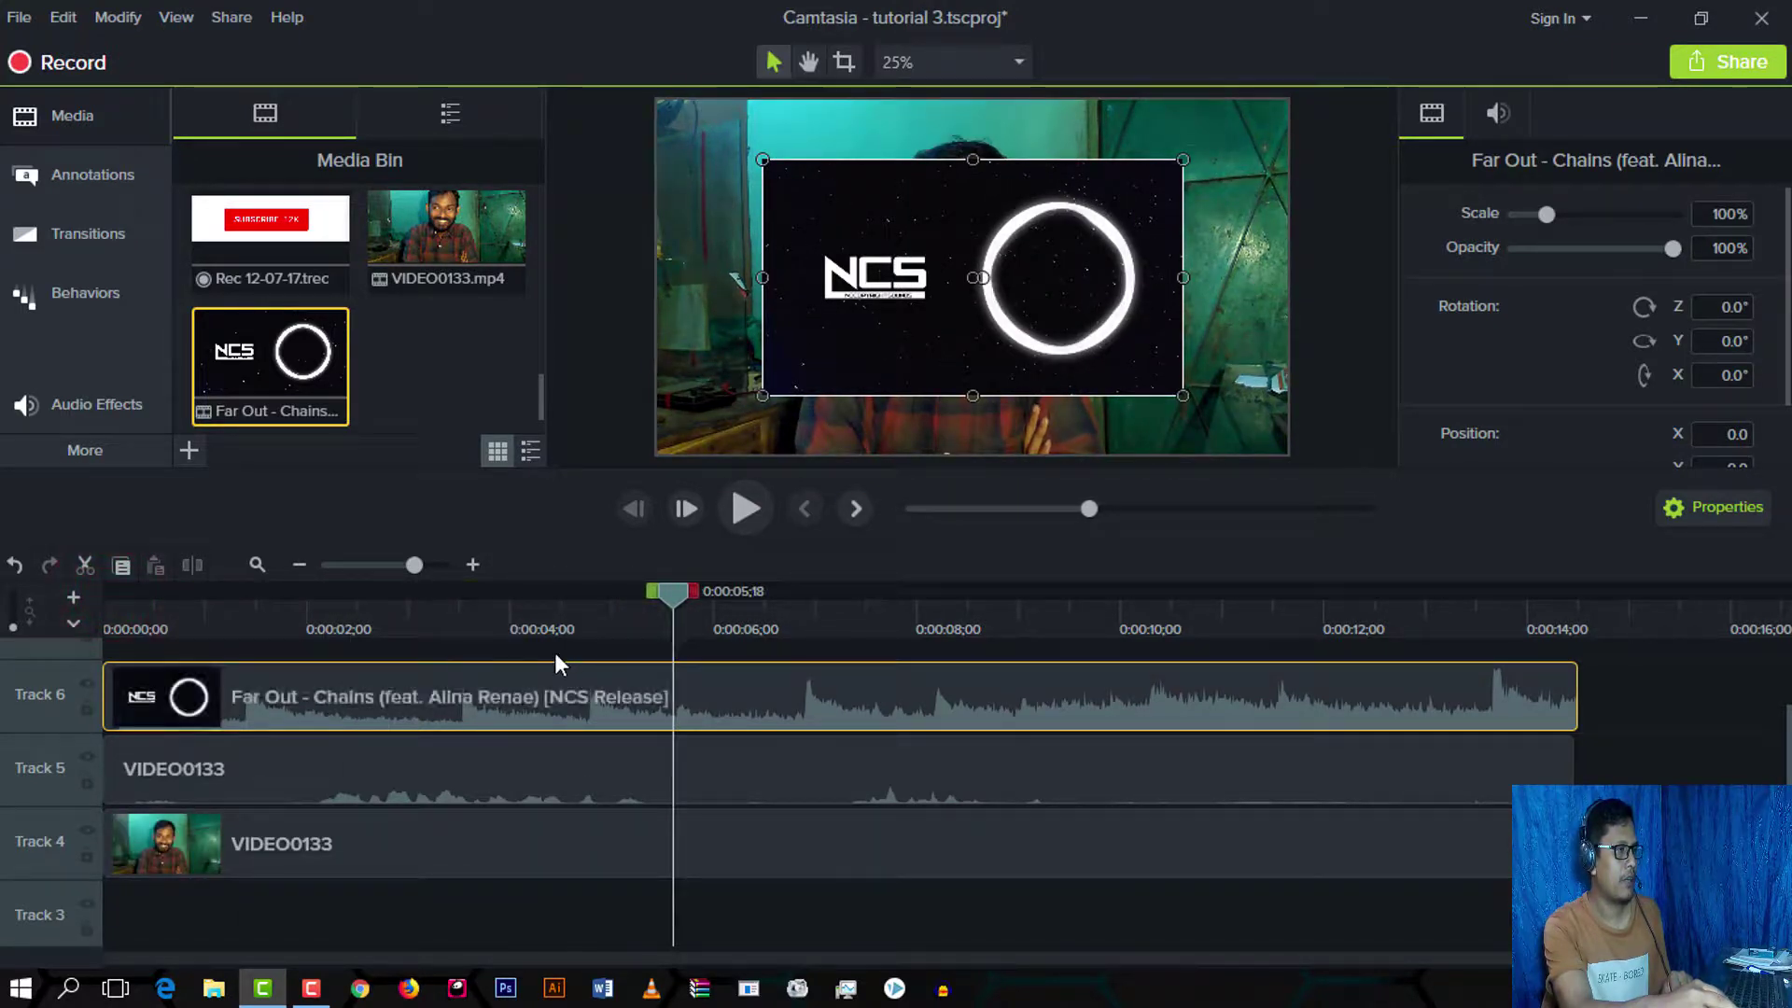
pyautogui.click(554, 653)
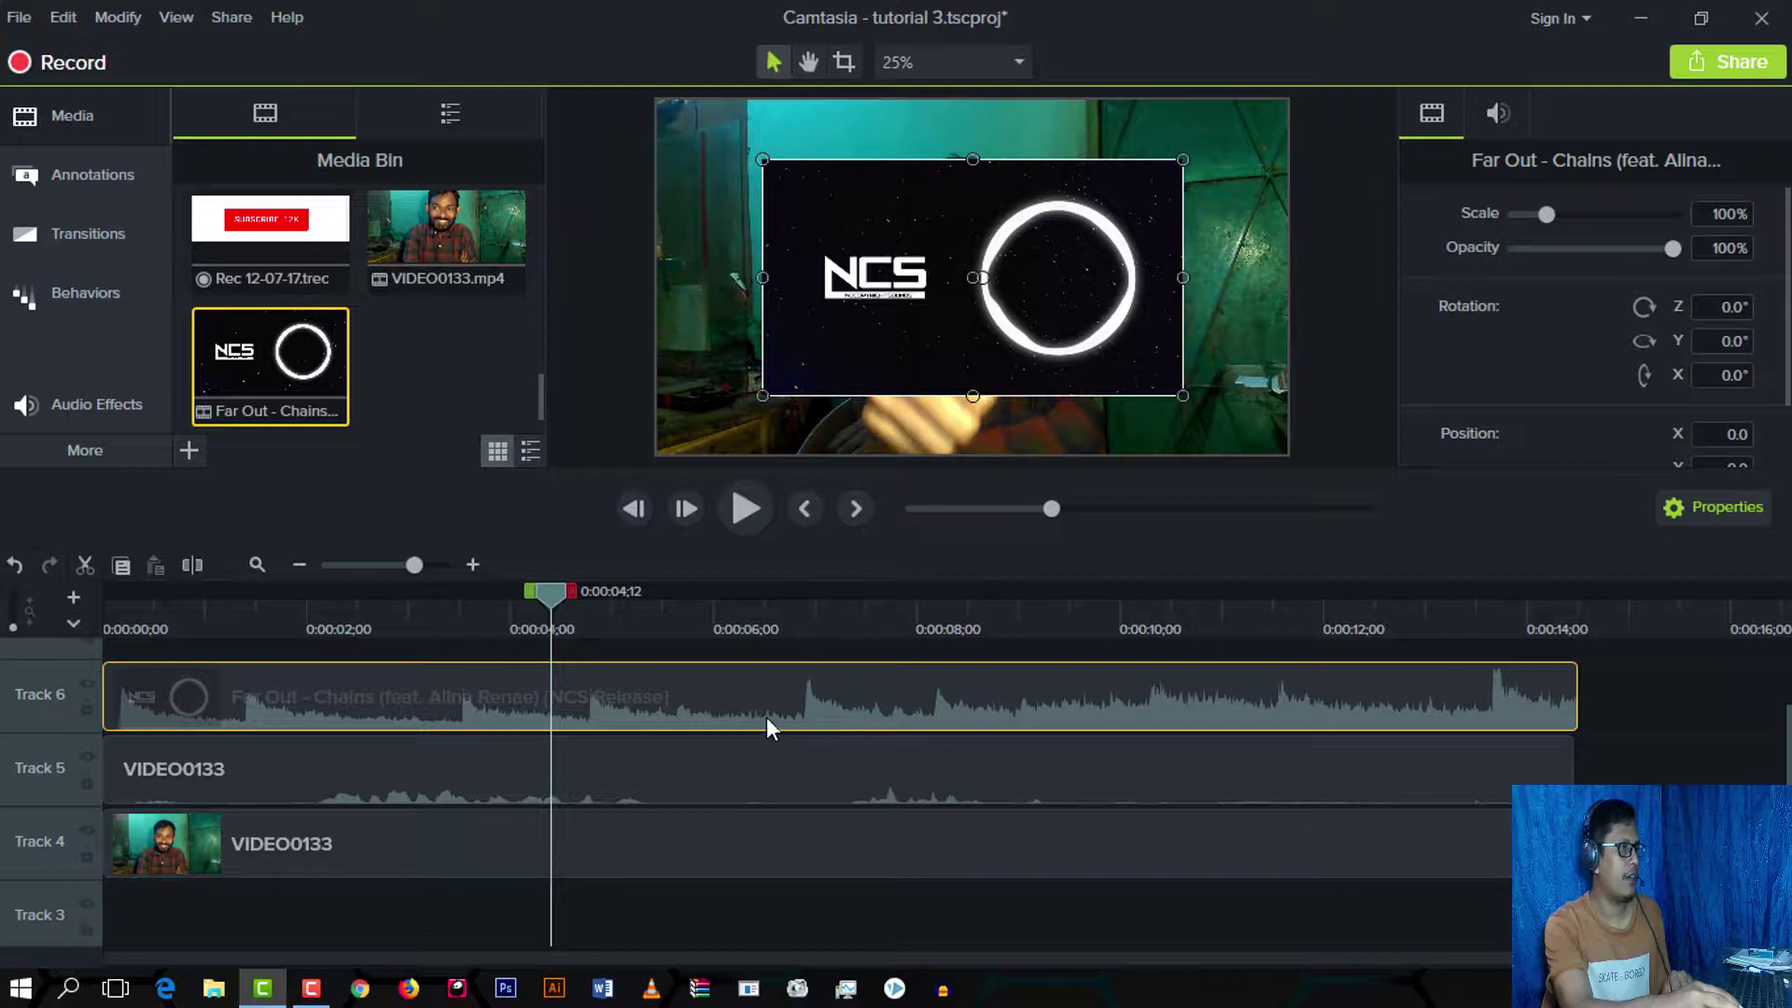
# Step: Separate the audio and video of the Far Out - Chains clip on Track 6
pyautogui.click(702, 695)
pyautogui.rightClick(736, 682)
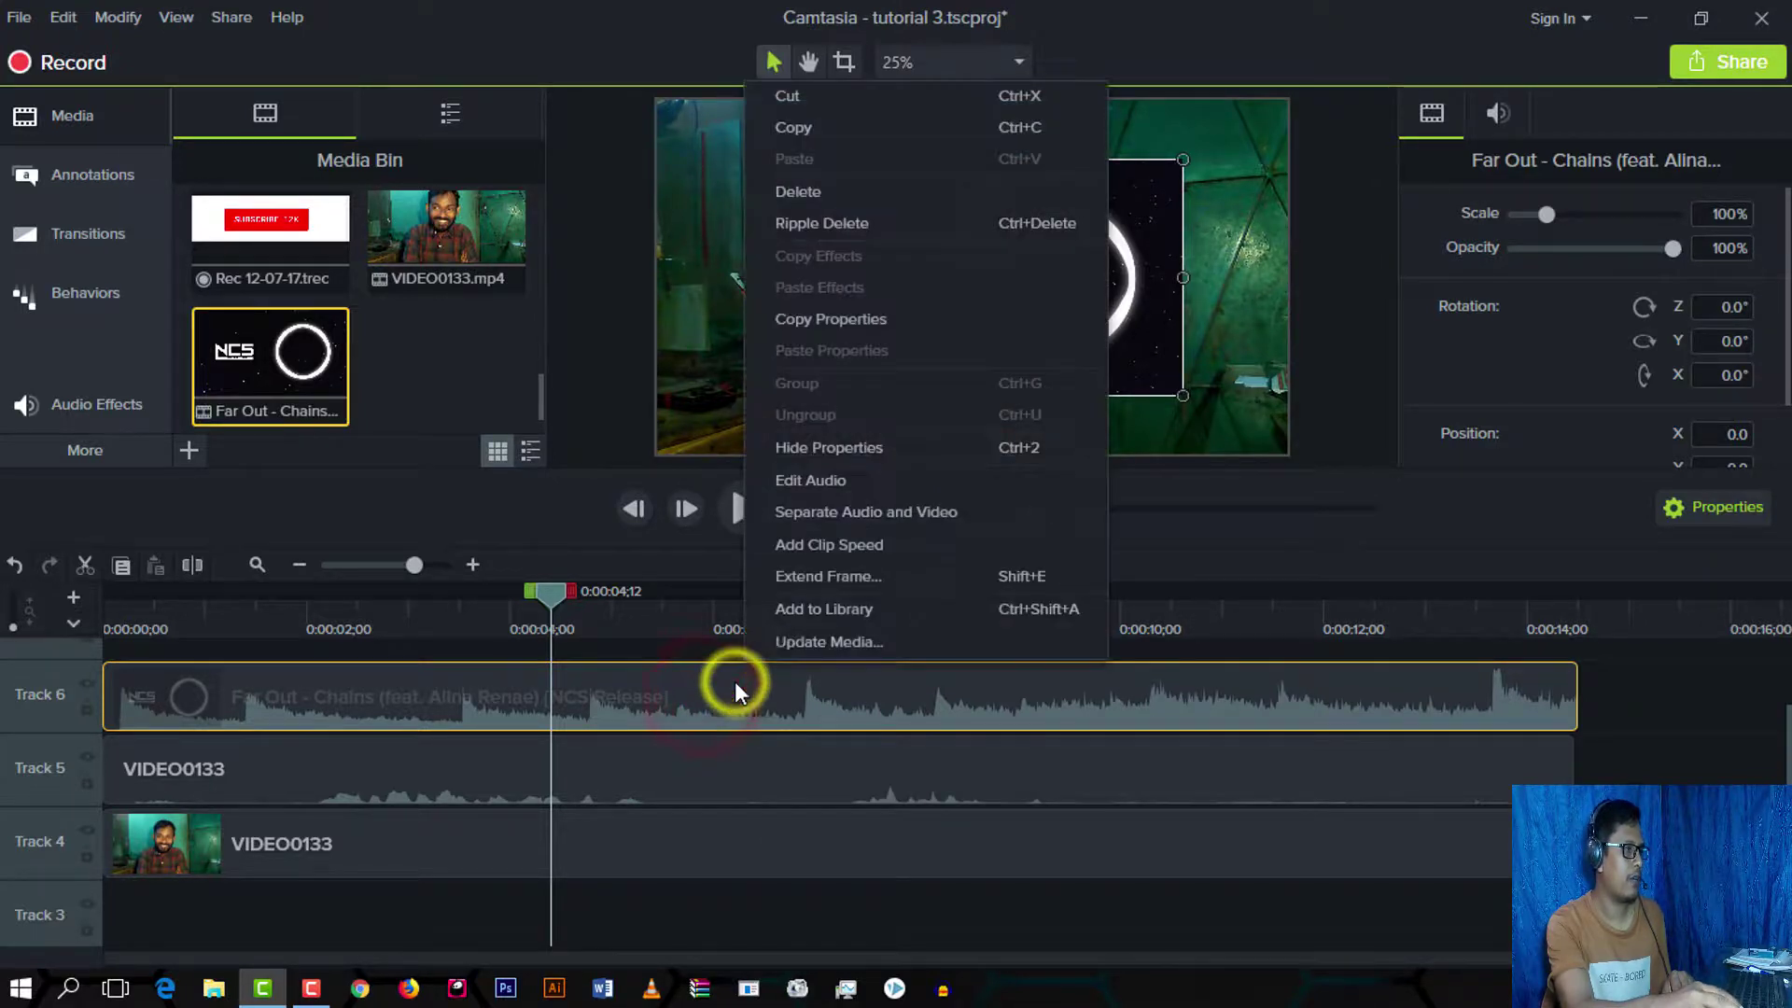
pyautogui.click(836, 512)
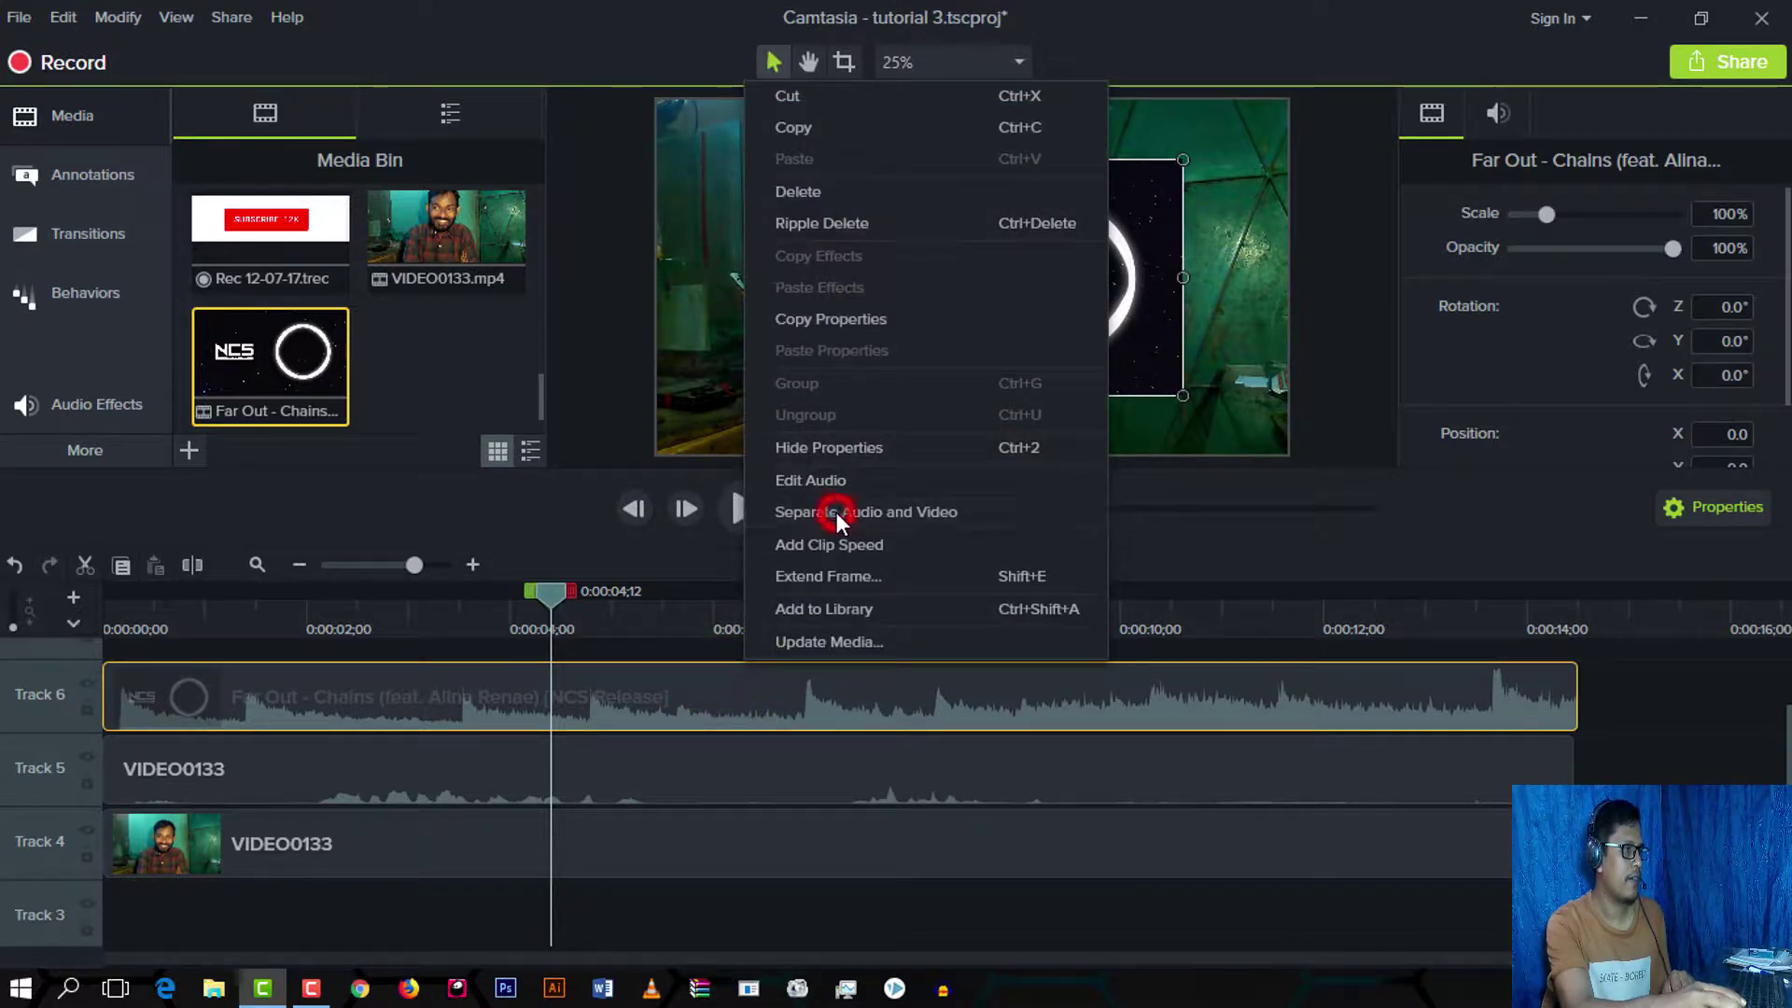
# Step: Delete the Far Out - Chains picture clip from Track 6 and move its separated audio from Track 7 down to Track 6
pyautogui.click(651, 825)
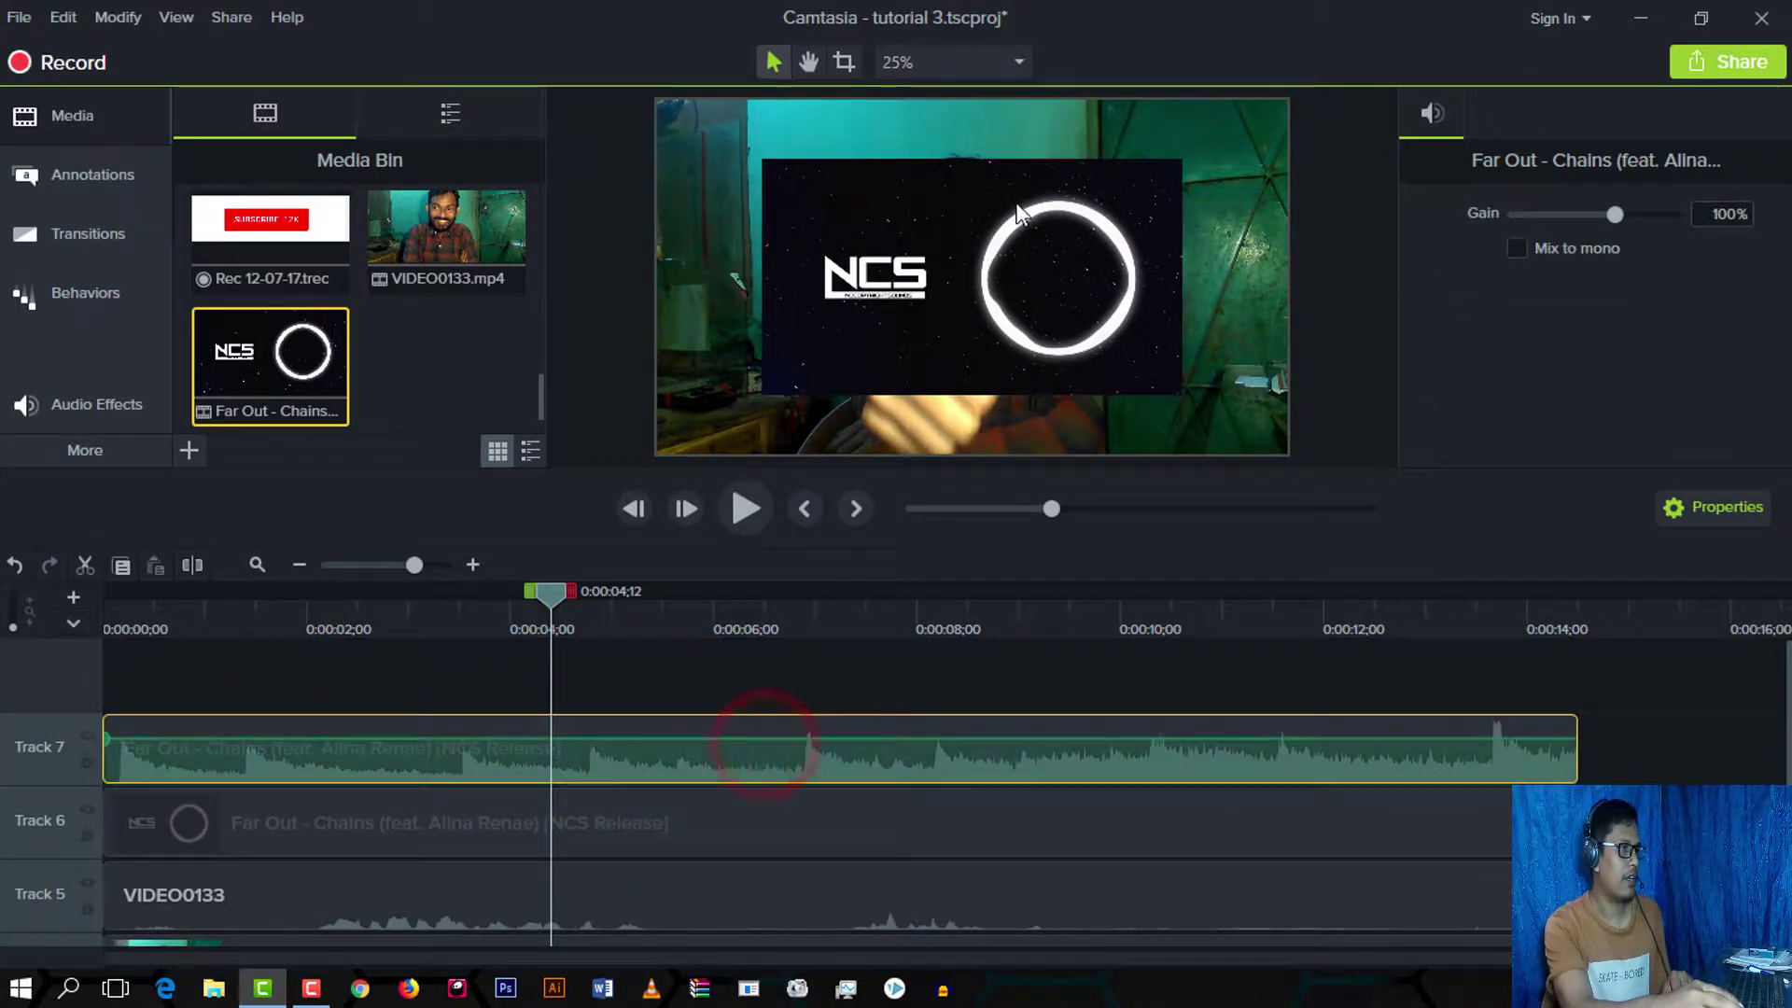
pyautogui.click(668, 836)
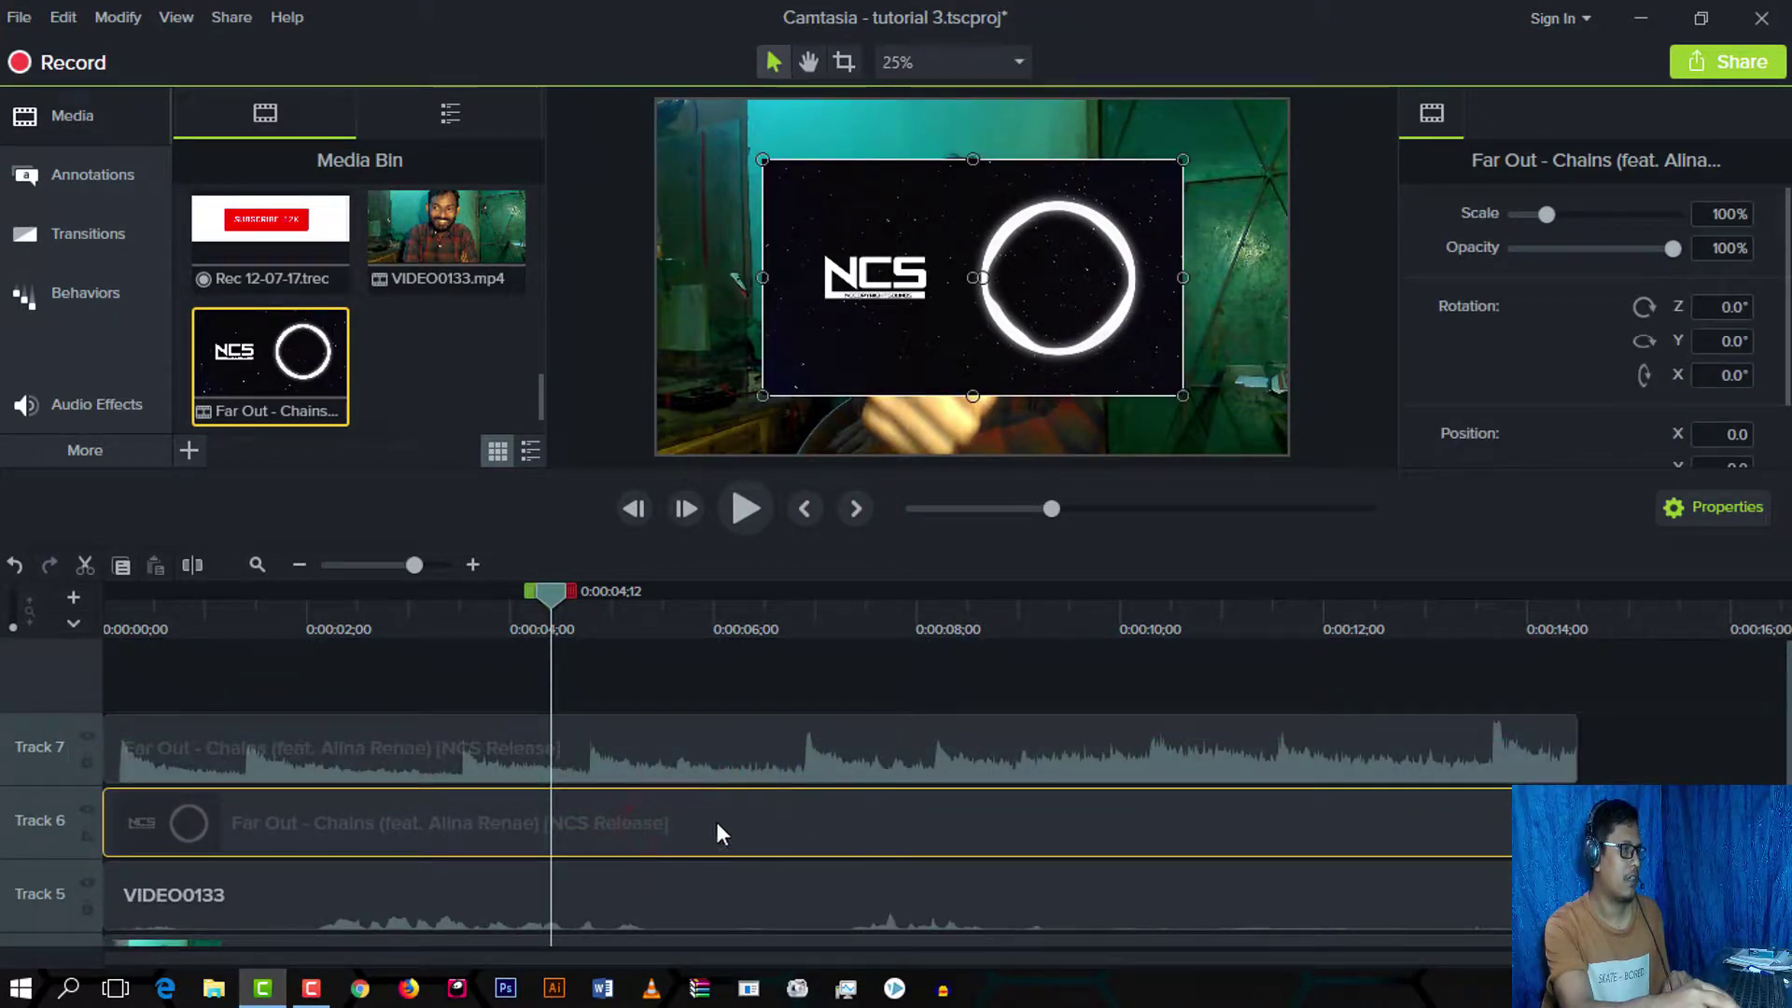
pyautogui.click(689, 815)
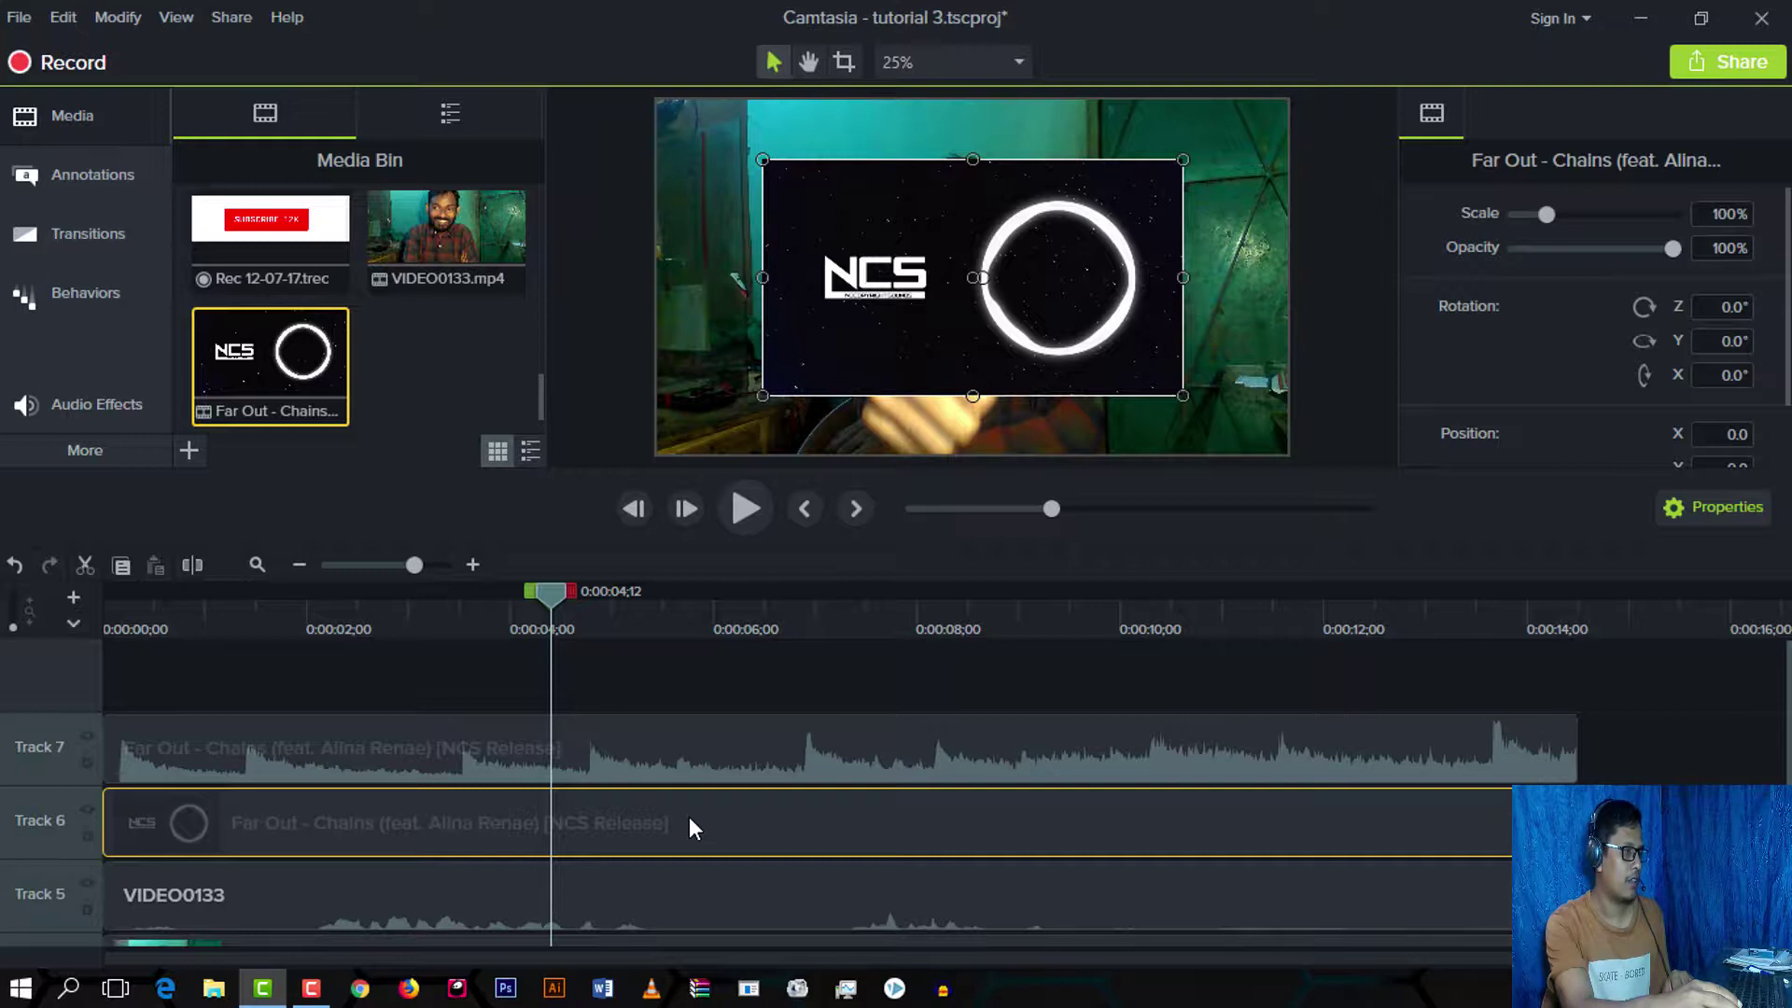
pyautogui.rightClick(689, 815)
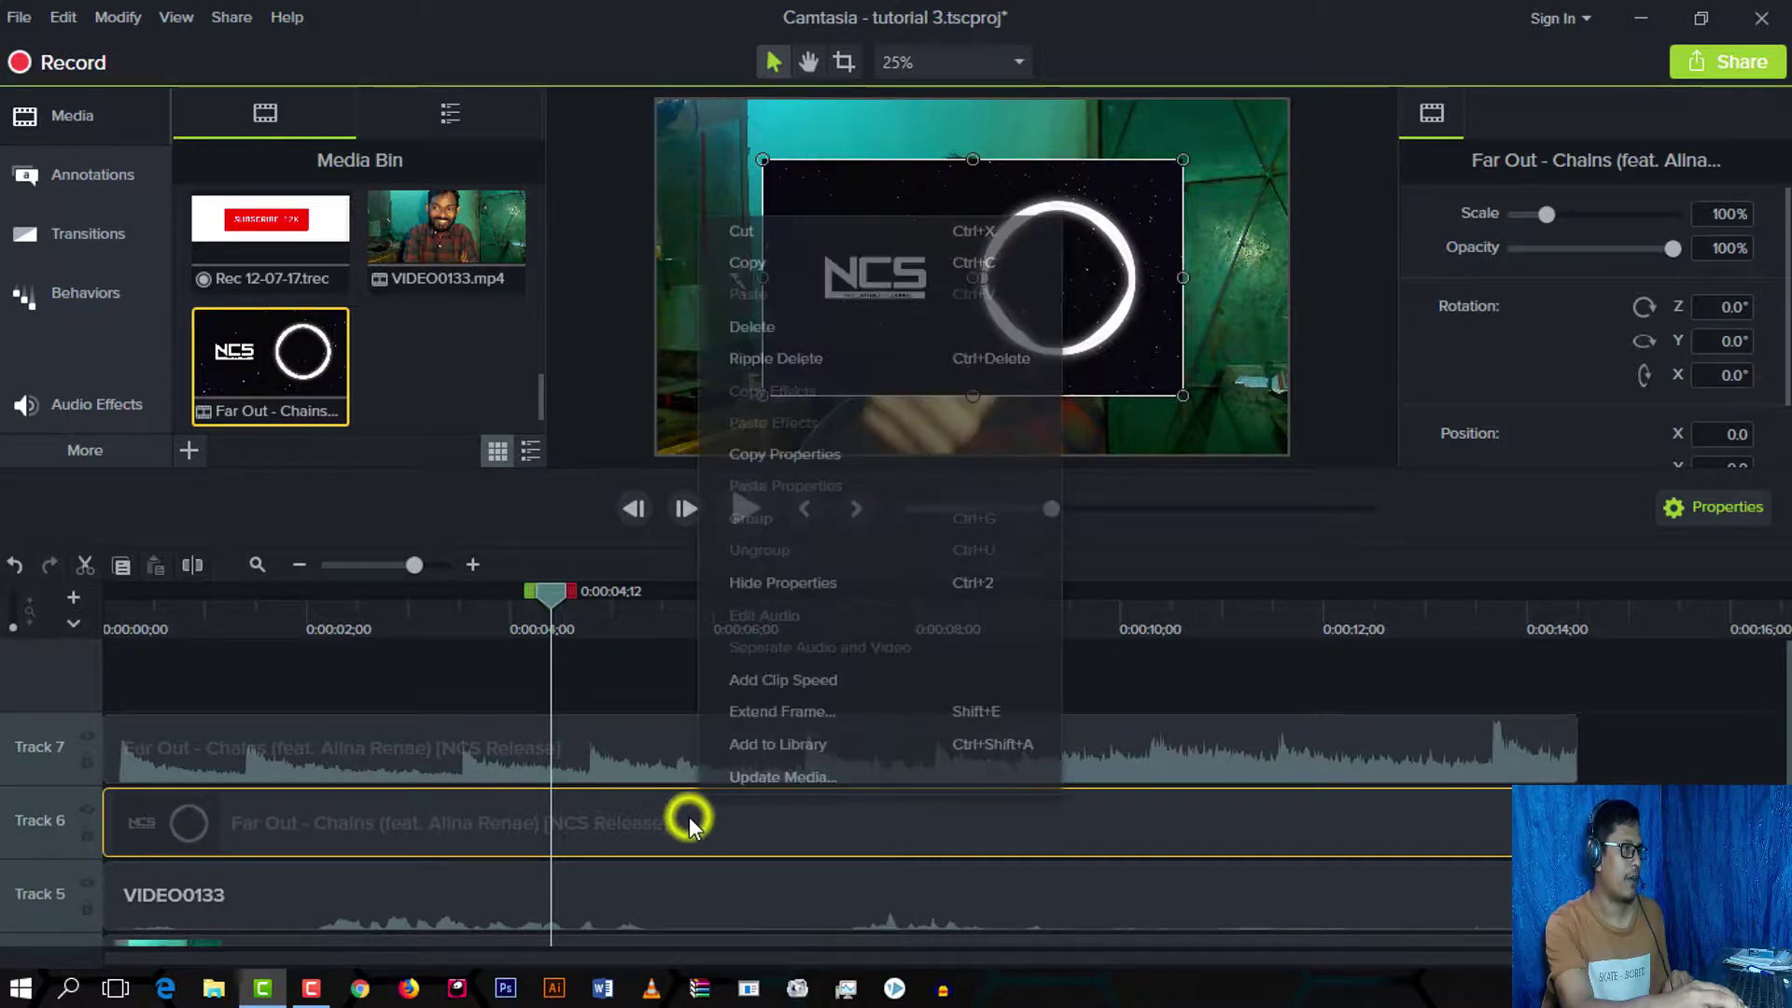
pyautogui.click(756, 329)
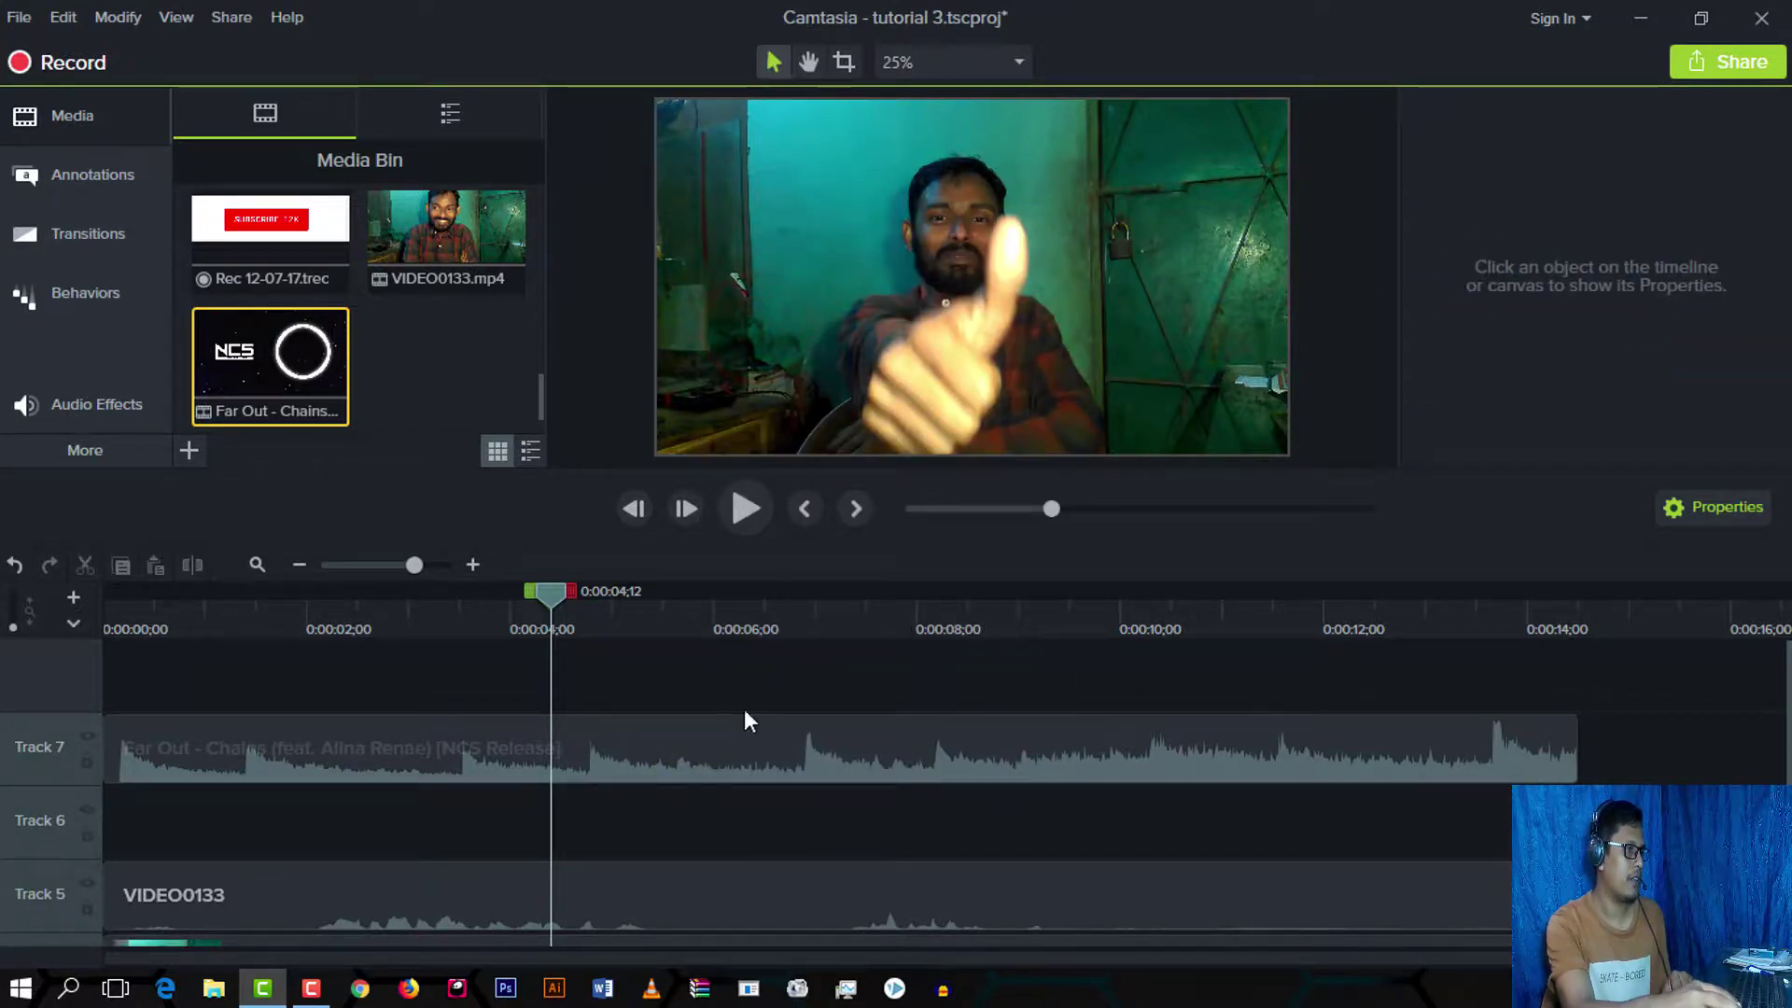
pyautogui.moveTo(641, 737); pyautogui.dragTo(631, 853)
# Step: Play the video with the background music from about 0:00:02;03, then return the playhead to about 0:00:02;23
pyautogui.moveTo(567, 602); pyautogui.dragTo(115, 672)
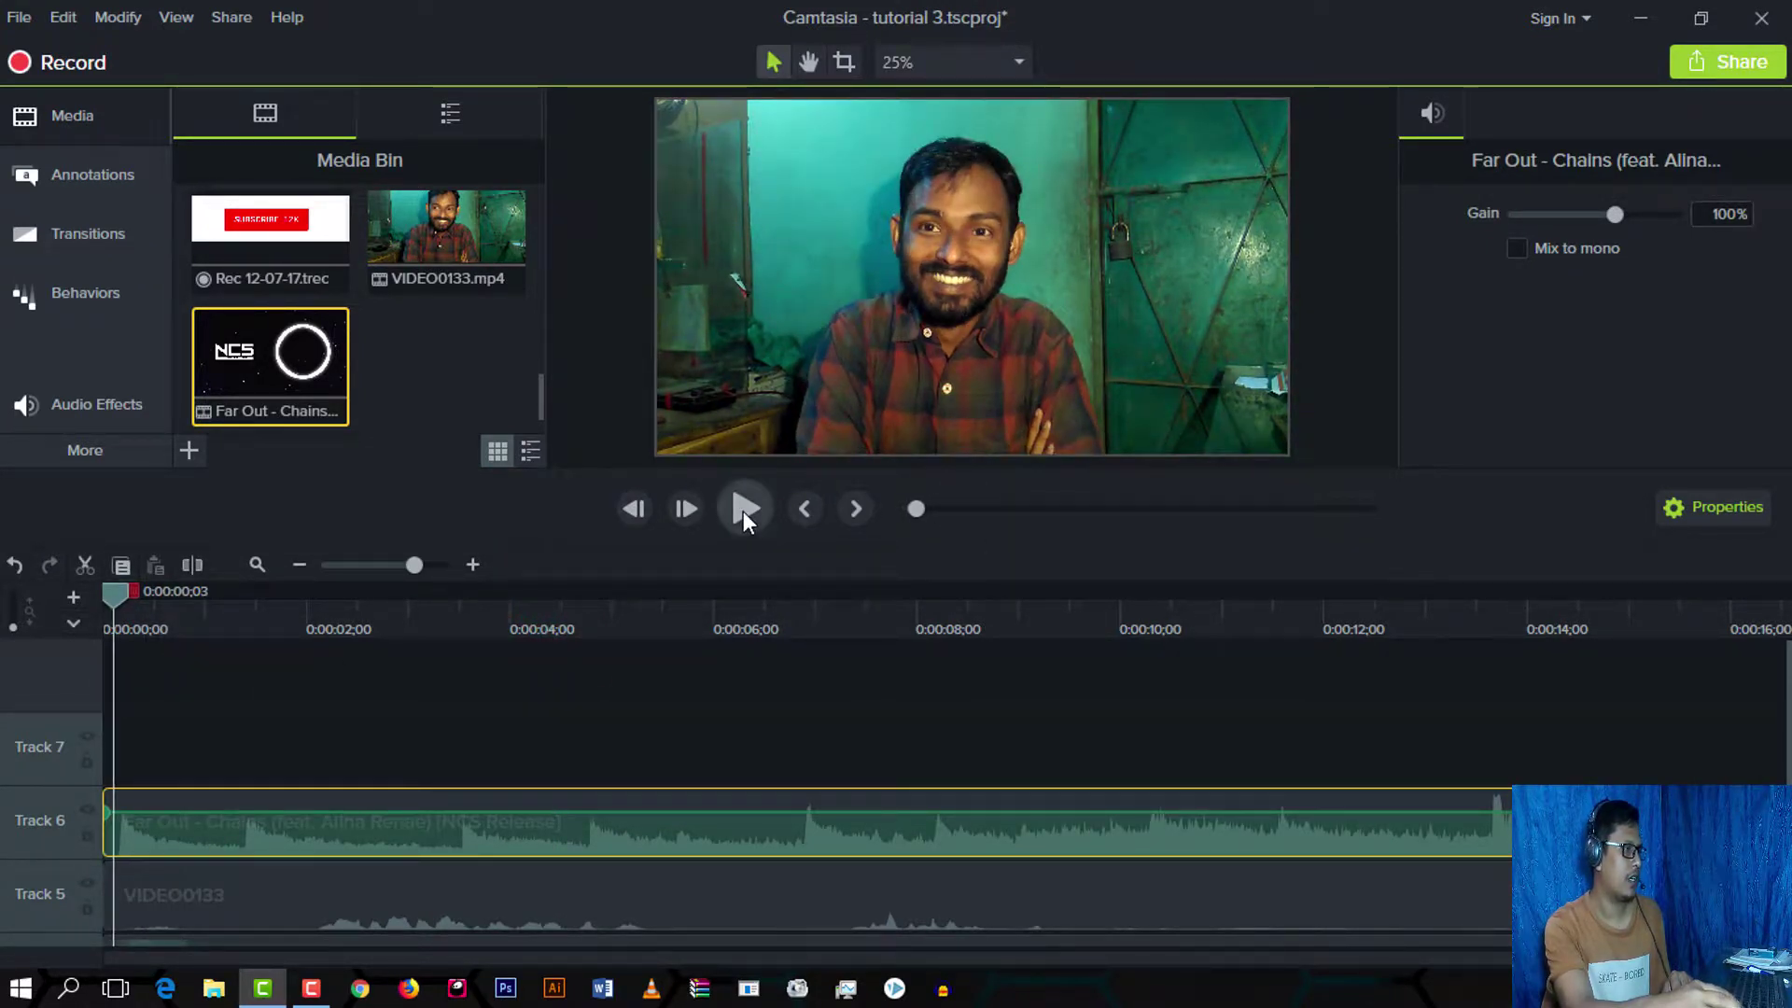
pyautogui.scroll(-1, 698, 775)
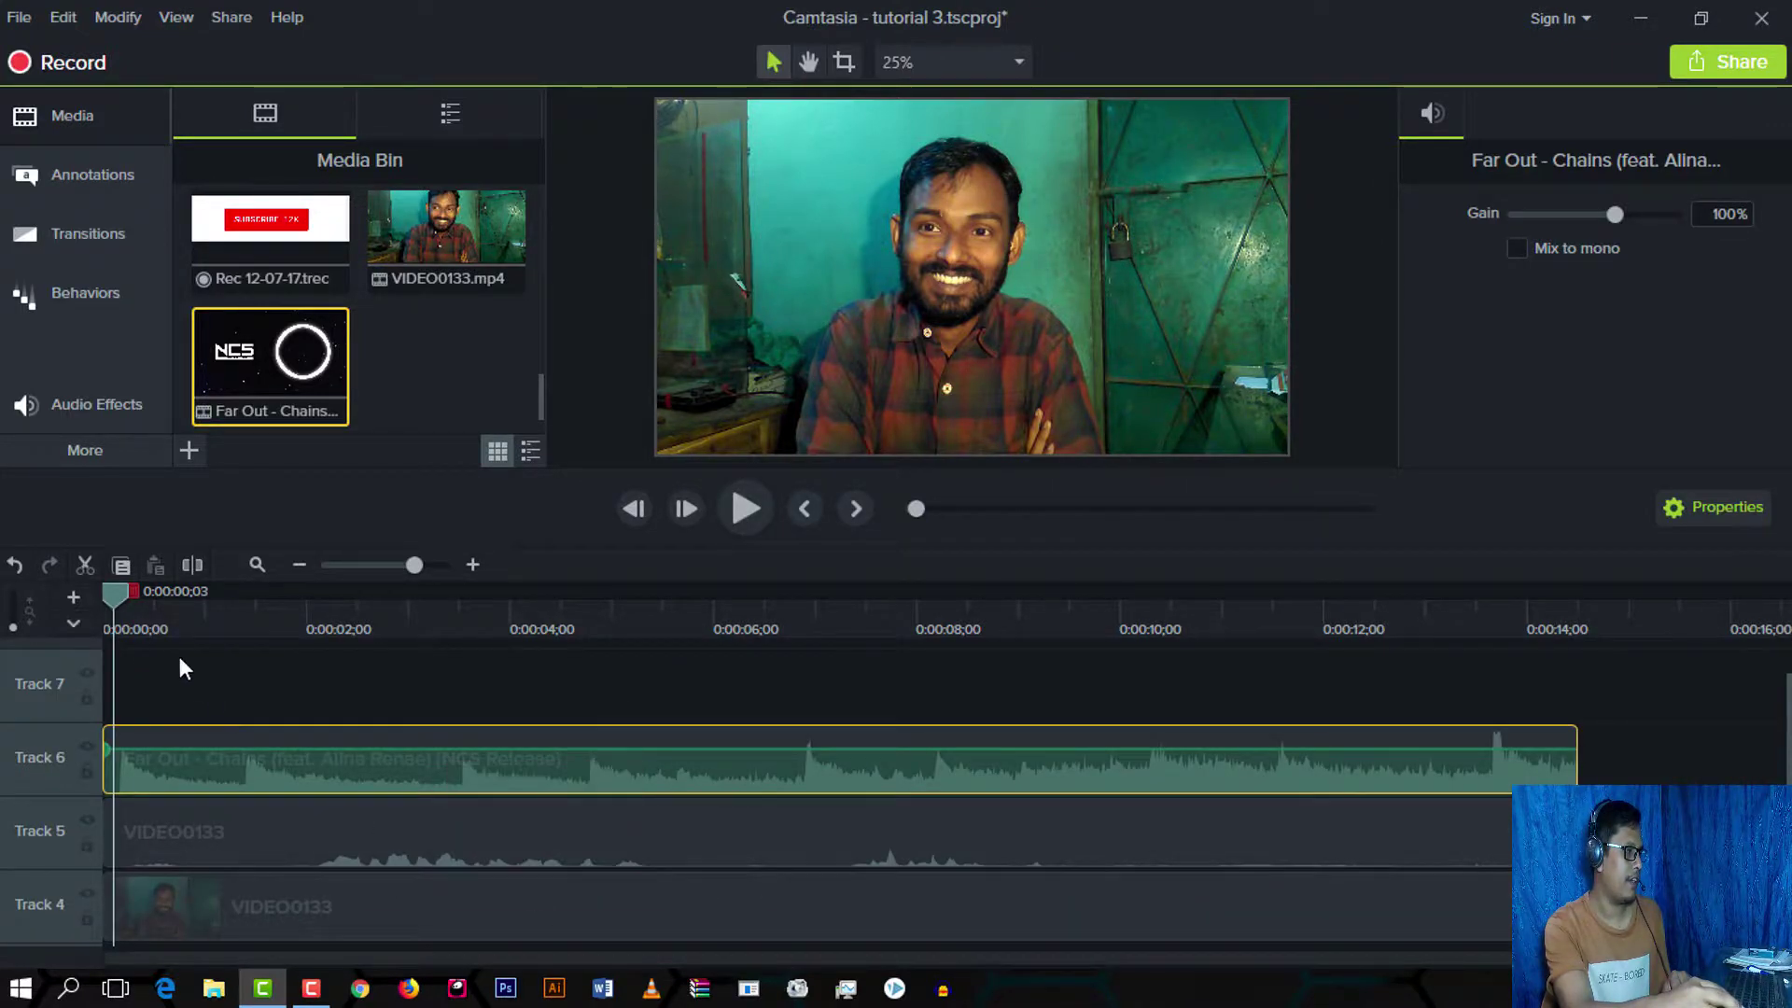
pyautogui.moveTo(125, 620); pyautogui.dragTo(315, 751)
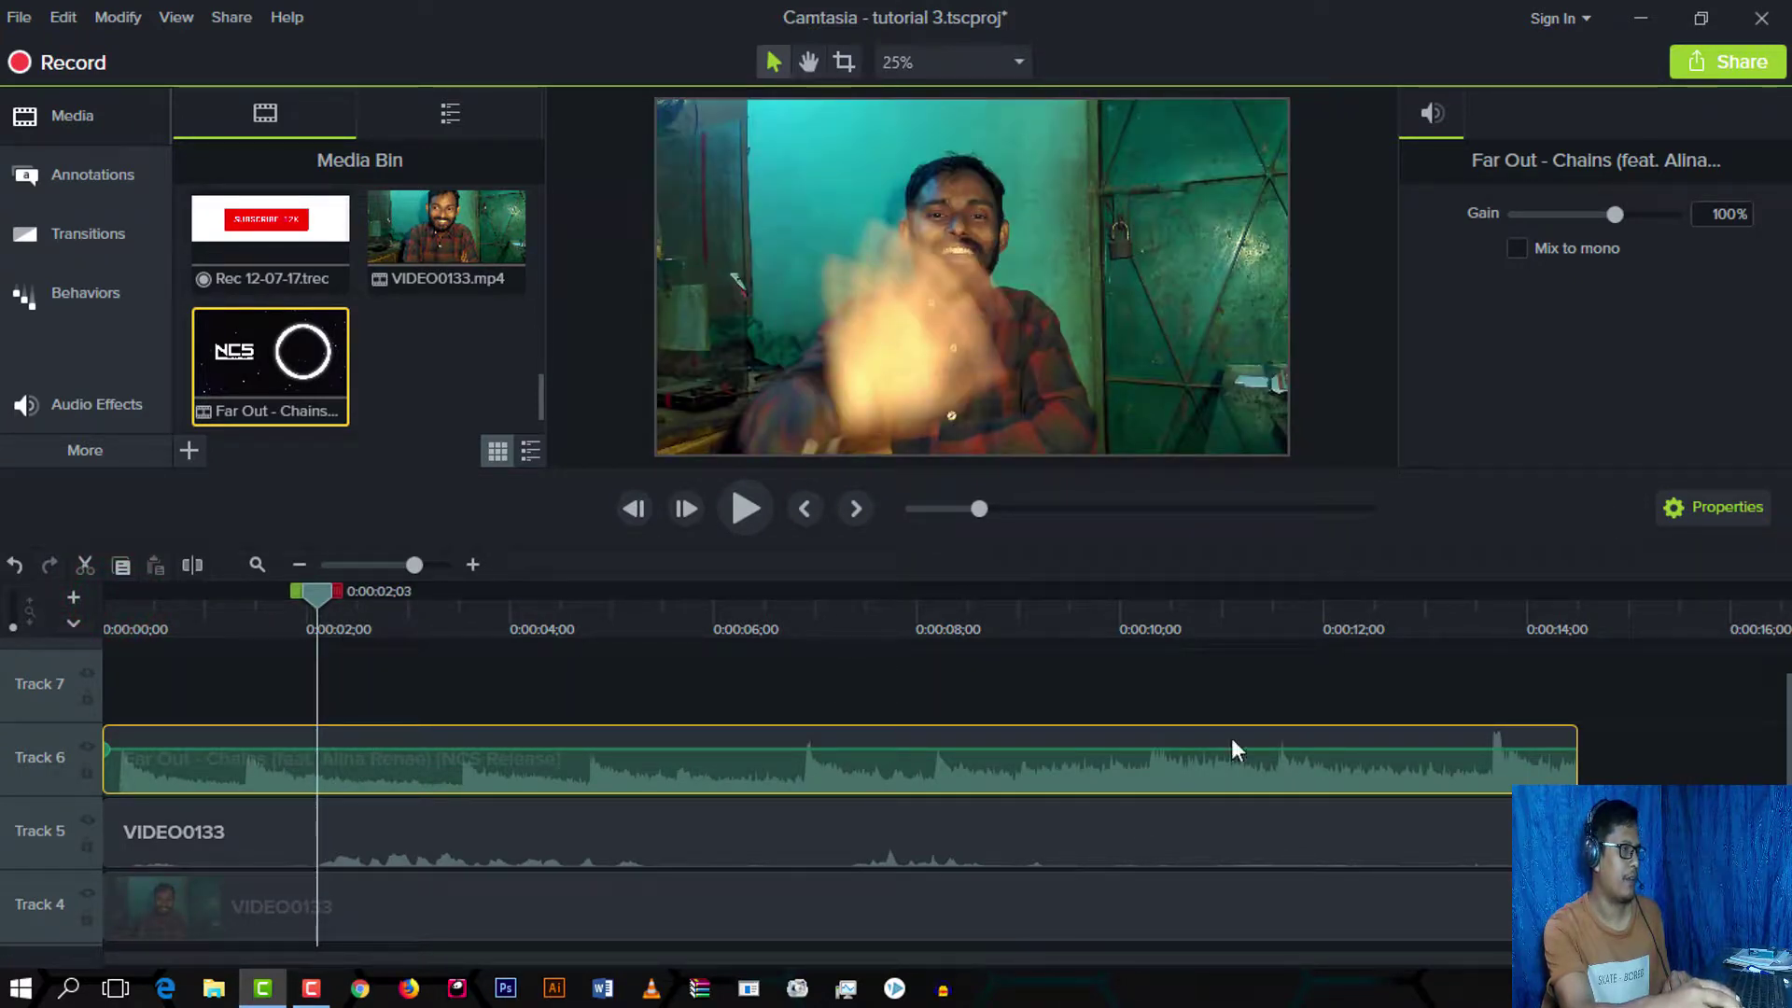
pyautogui.click(749, 528)
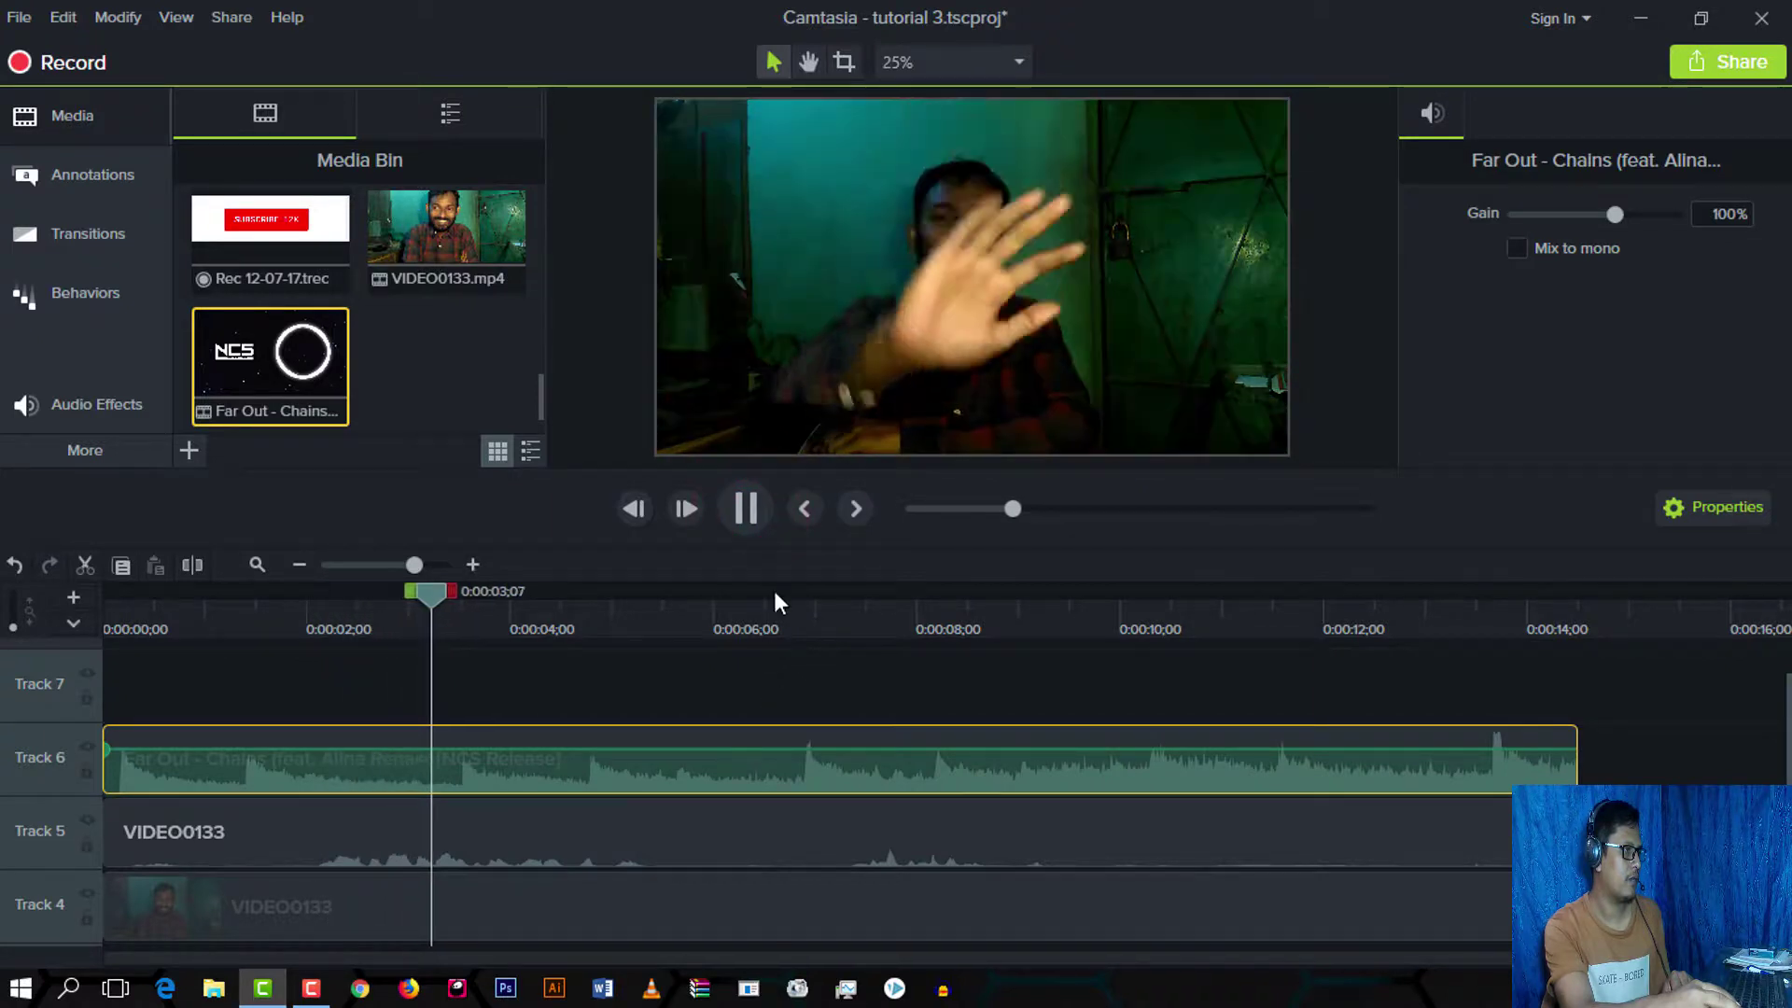
pyautogui.moveTo(586, 595); pyautogui.dragTo(383, 642)
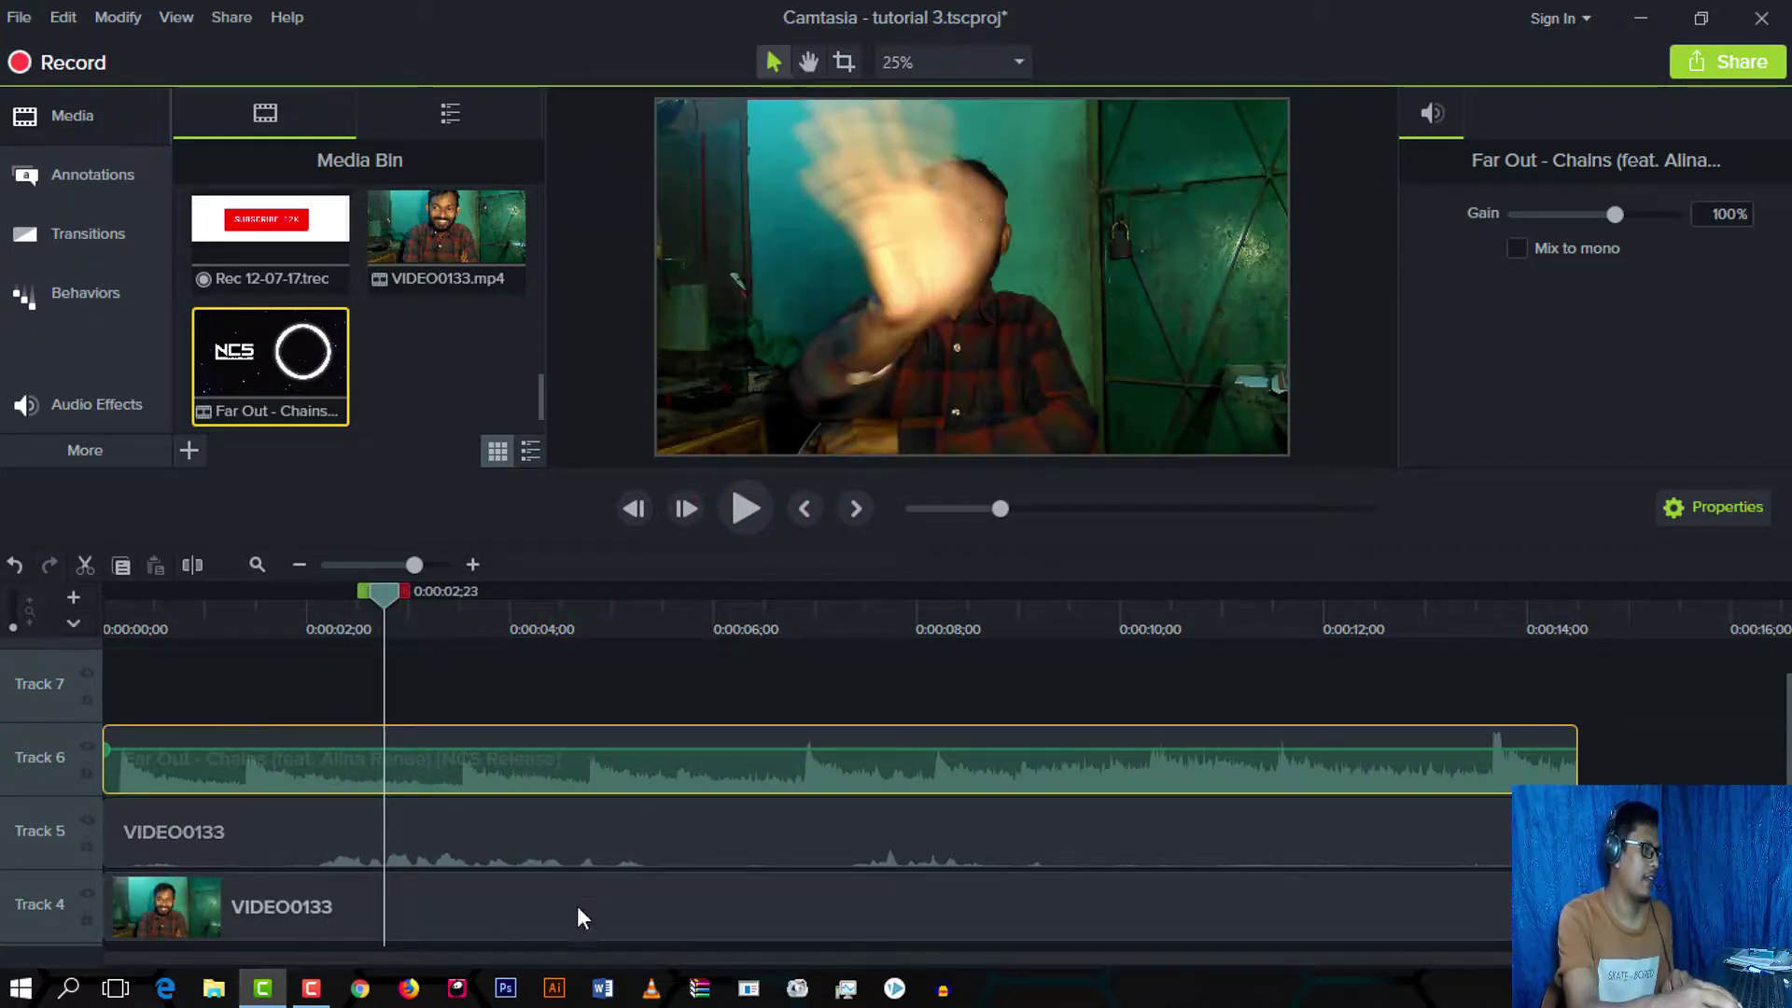
# Step: Lower the gain of the Far Out - Chains audio on Track 6 to 25%
pyautogui.click(440, 858)
pyautogui.click(546, 755)
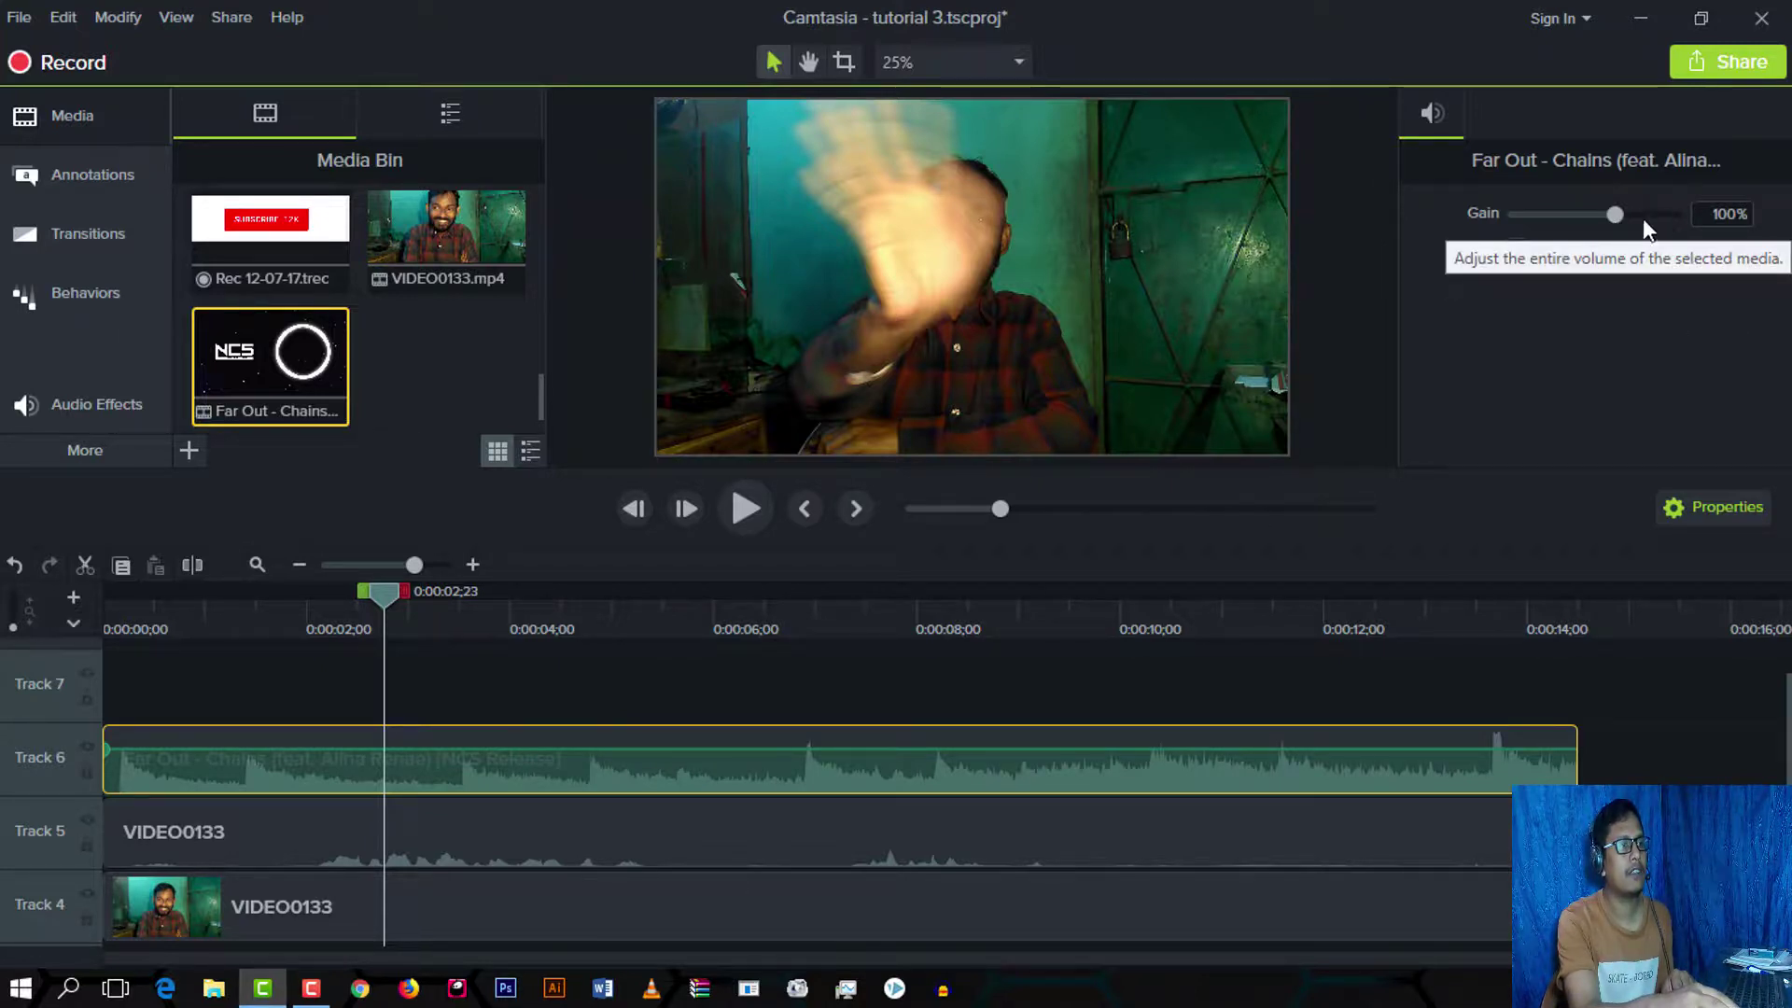
pyautogui.click(65, 404)
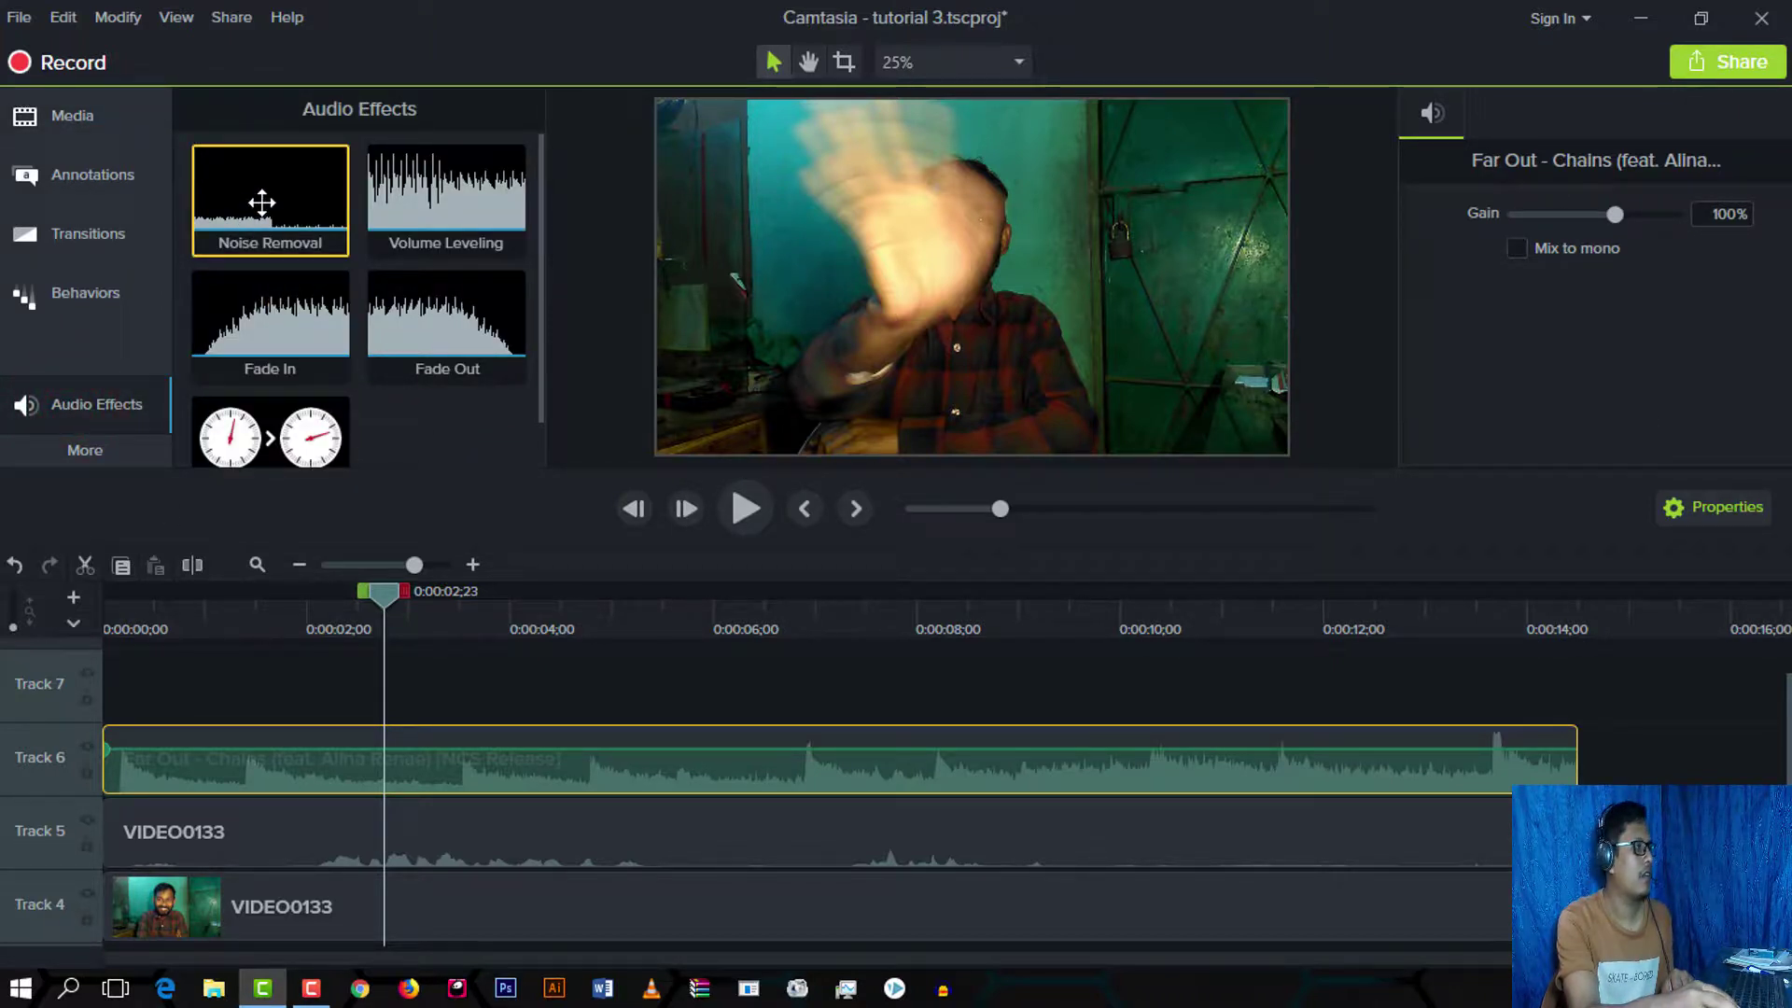
pyautogui.moveTo(1616, 213); pyautogui.dragTo(1568, 239)
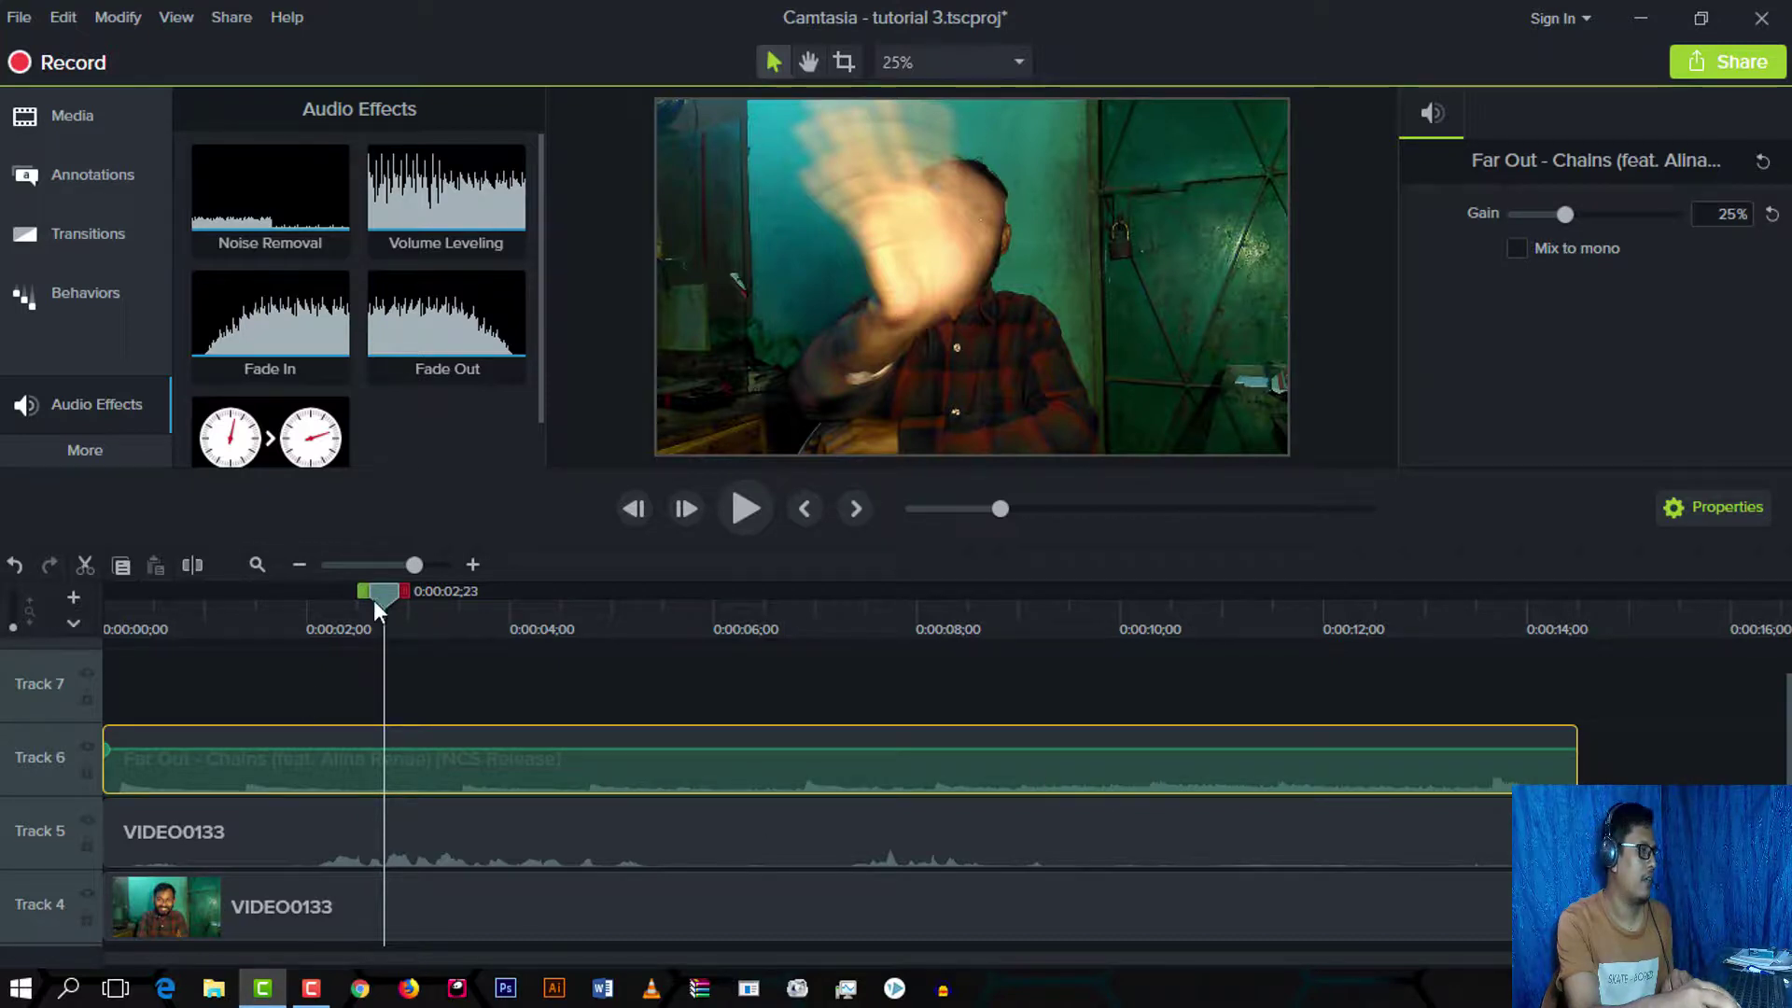
# Step: Play the mix with the reduced music volume from about 0:00:01;25 and return the playhead to about 0:00:03;24
pyautogui.moveTo(373, 589); pyautogui.dragTo(277, 635)
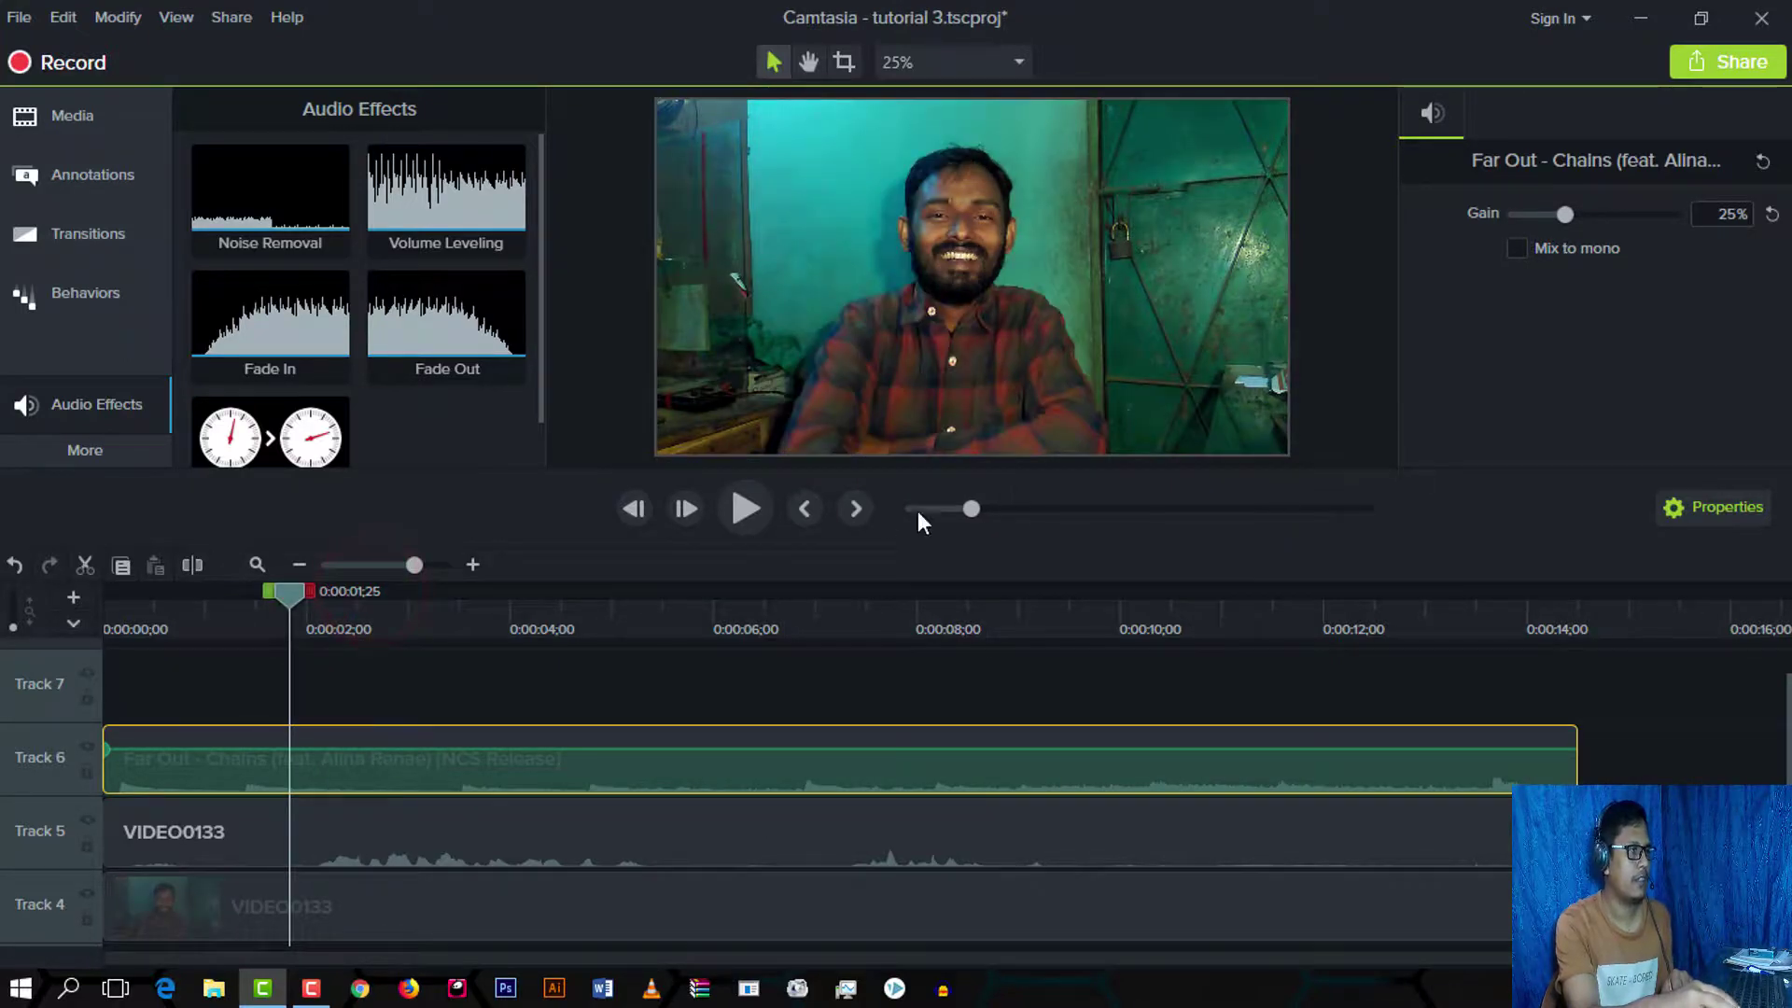
pyautogui.click(747, 510)
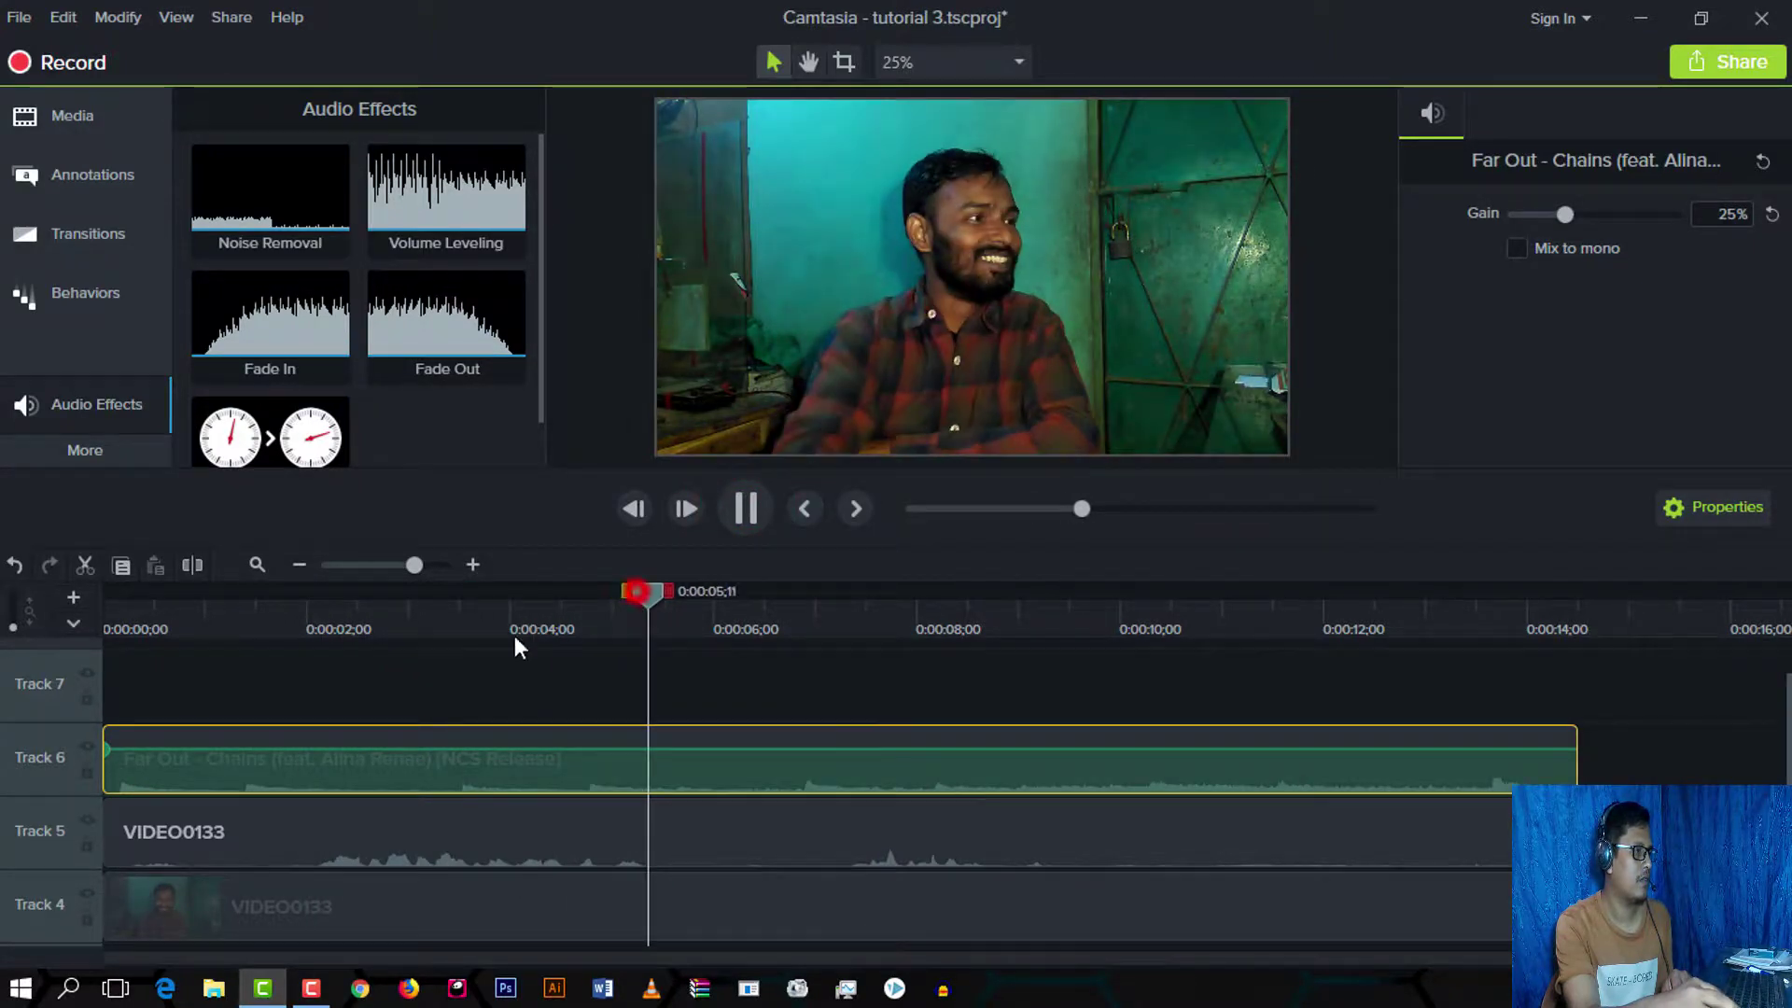
pyautogui.moveTo(636, 590); pyautogui.dragTo(476, 656)
# Step: Lower the Far Out - Chains audio gain to 11% and play the mix from about 0:00:02;03
pyautogui.click(1566, 214)
pyautogui.moveTo(1565, 211); pyautogui.dragTo(1549, 228)
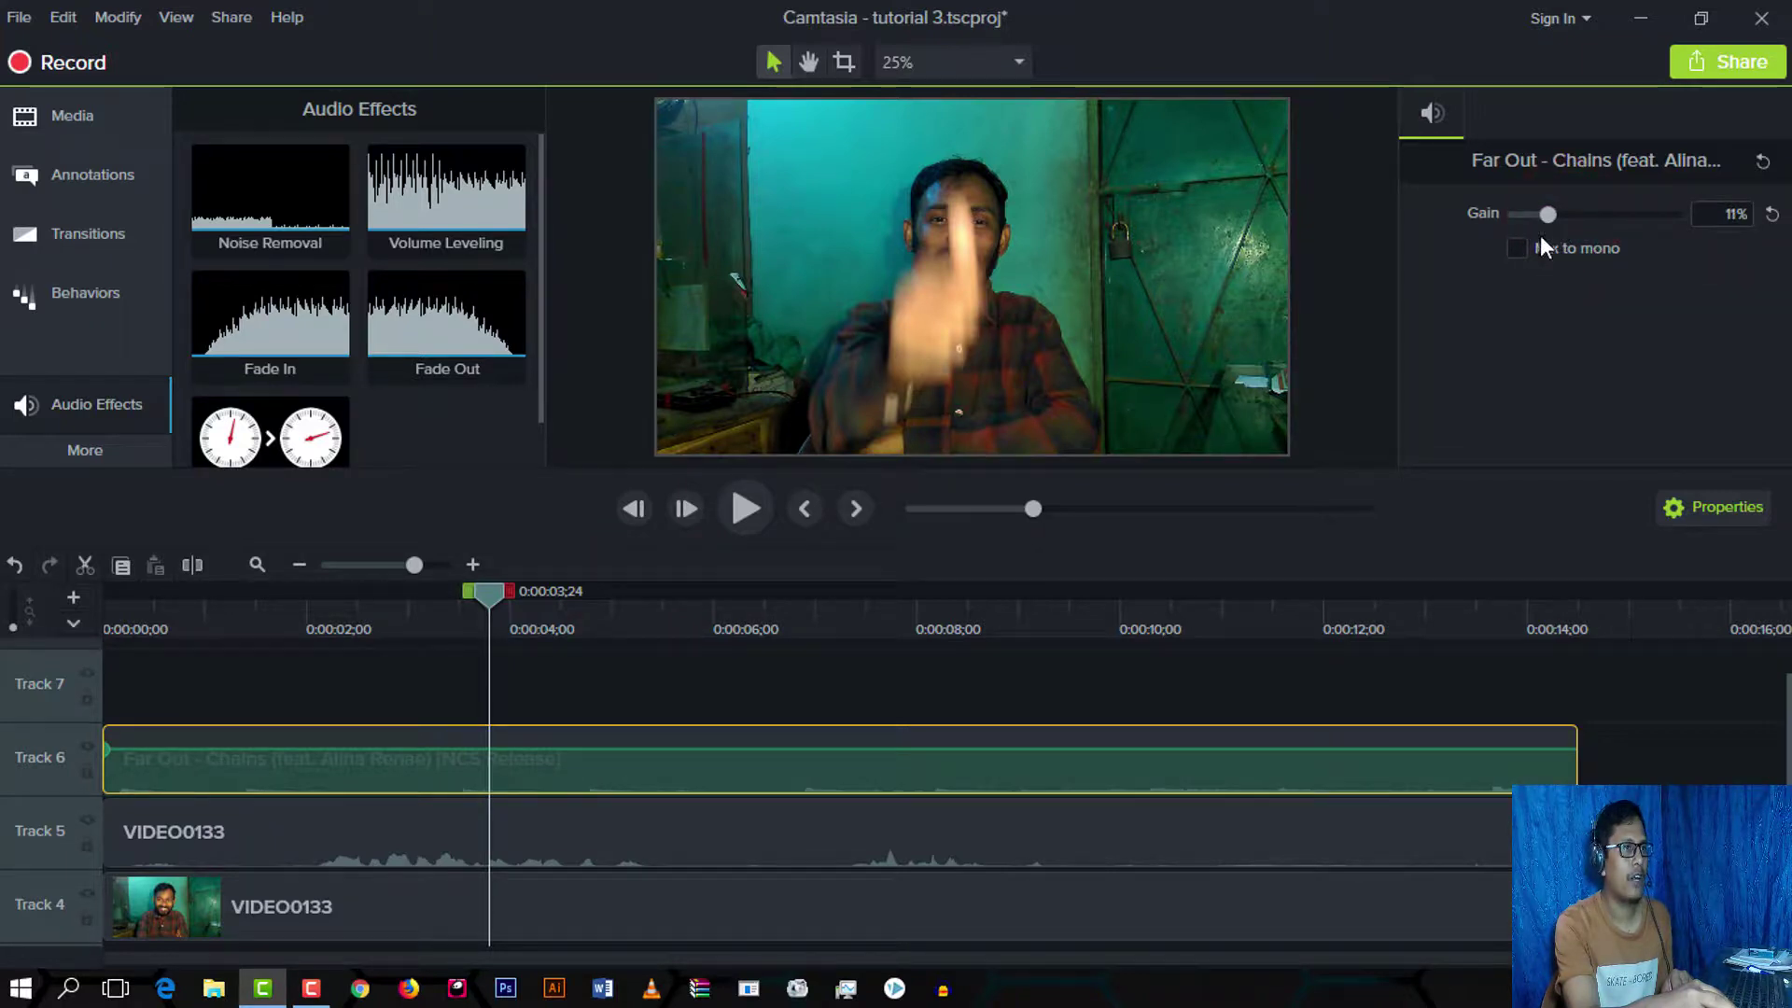
pyautogui.moveTo(483, 596); pyautogui.dragTo(315, 662)
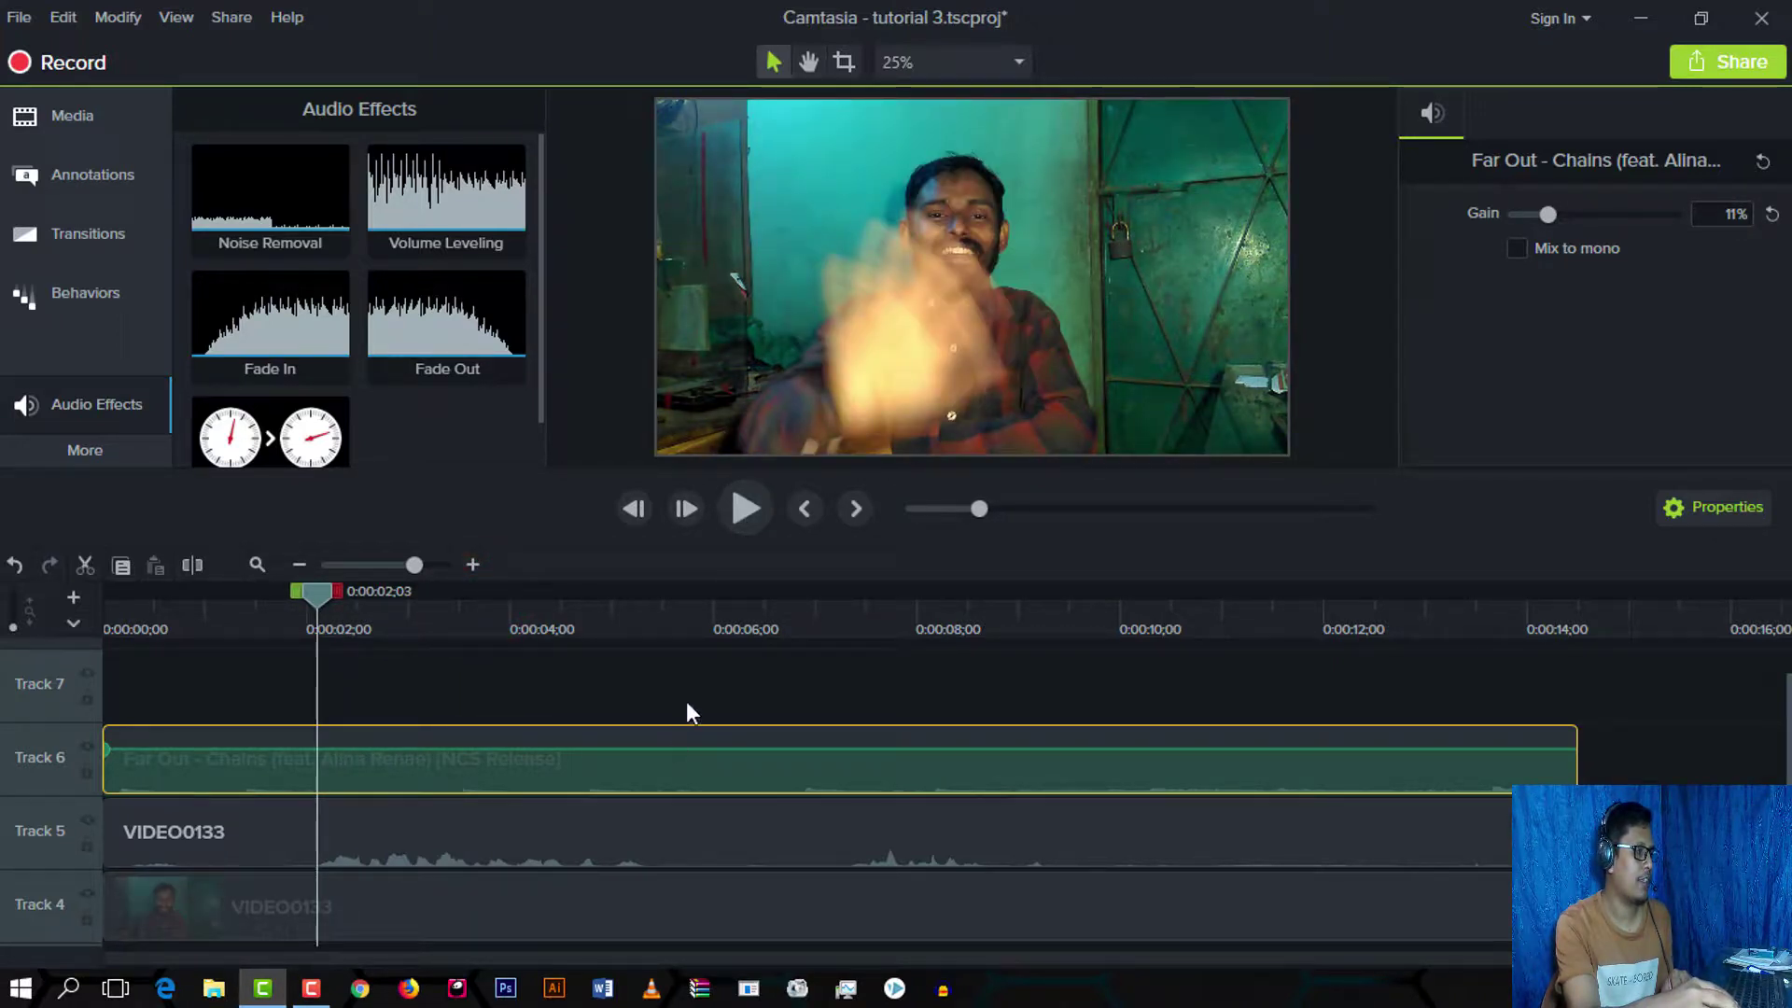
pyautogui.click(743, 509)
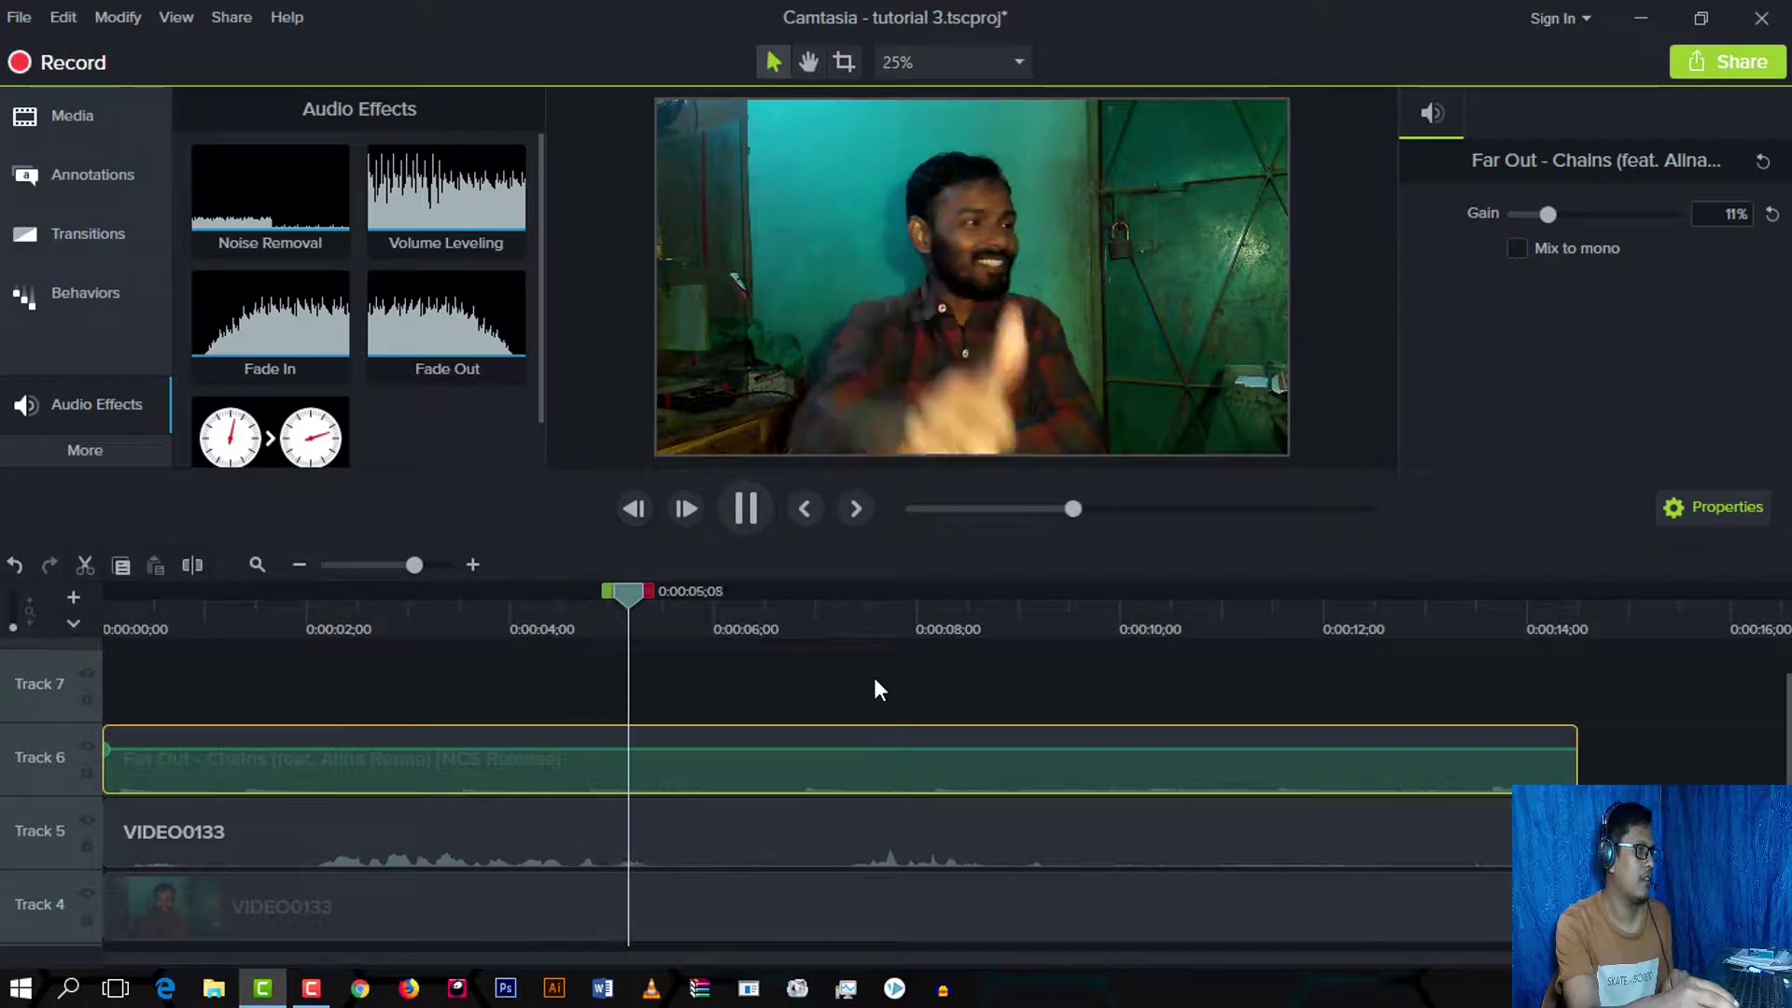
pyautogui.moveTo(780, 594); pyautogui.dragTo(414, 654)
# Step: Raise the gain of the VIDEO0133 audio clip on Track 5 to 250% and look over the available audio effects
pyautogui.click(560, 860)
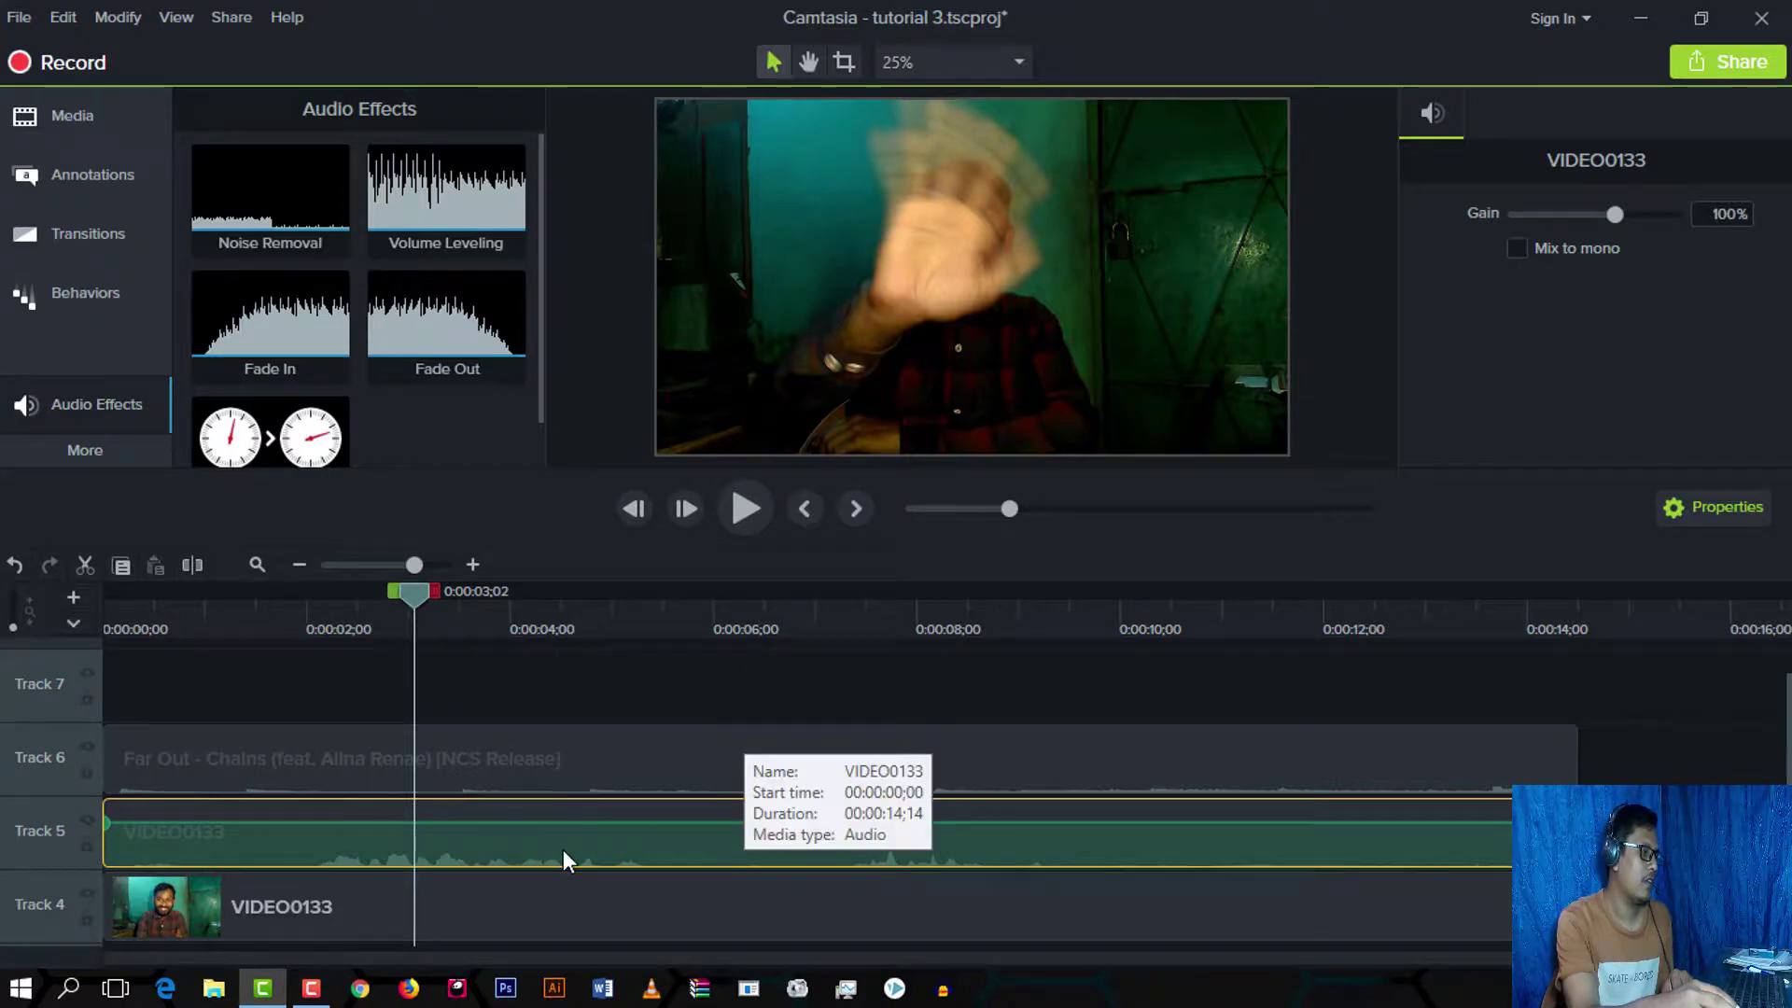
pyautogui.click(671, 838)
pyautogui.moveTo(1615, 213); pyautogui.dragTo(1675, 245)
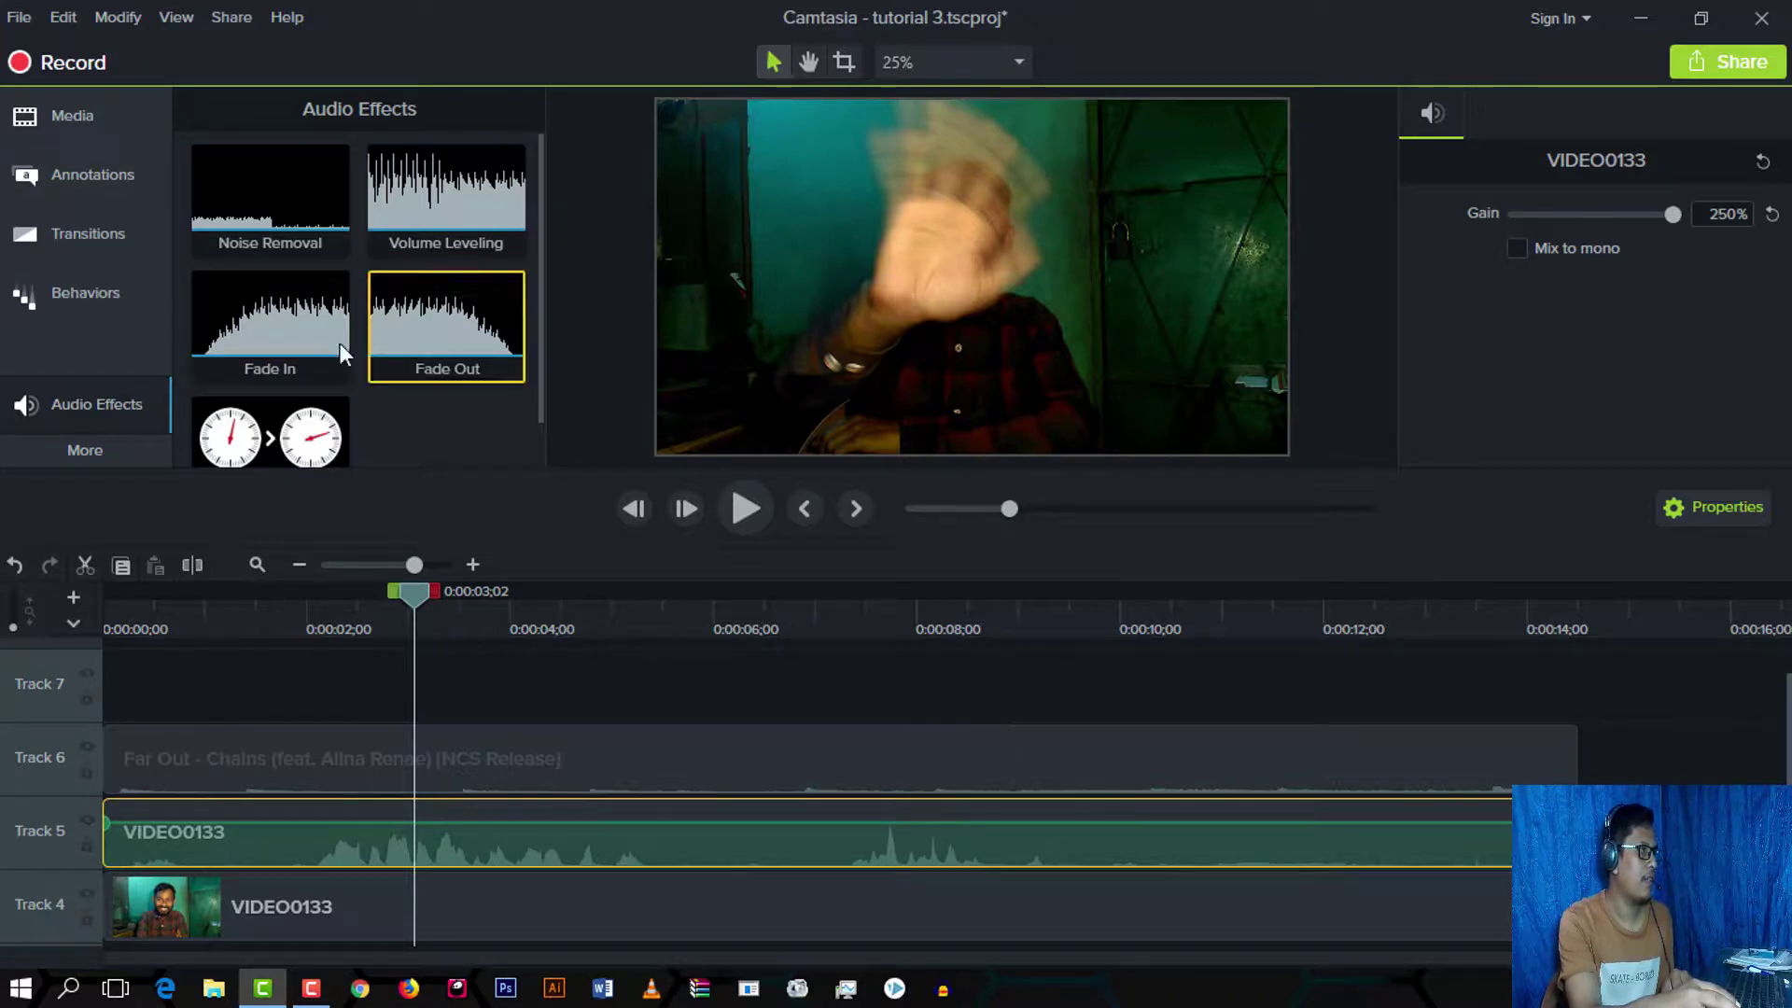
pyautogui.scroll(-1, 291, 429)
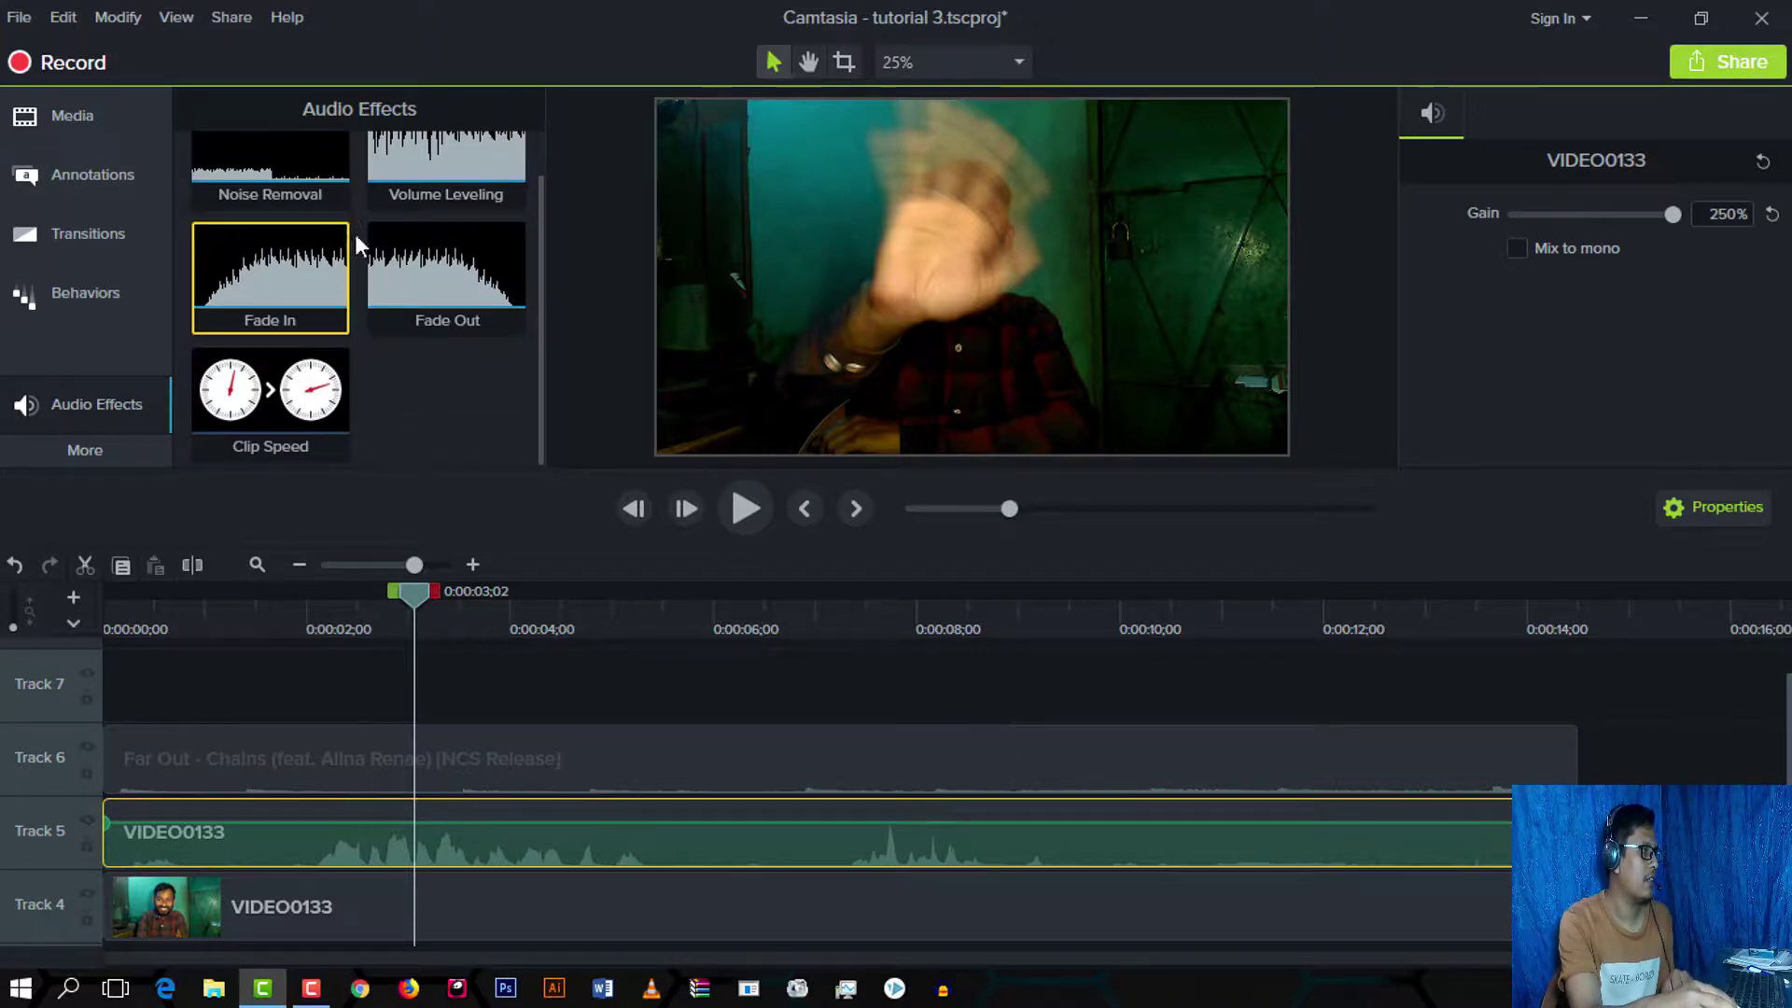
pyautogui.scroll(1, 390, 301)
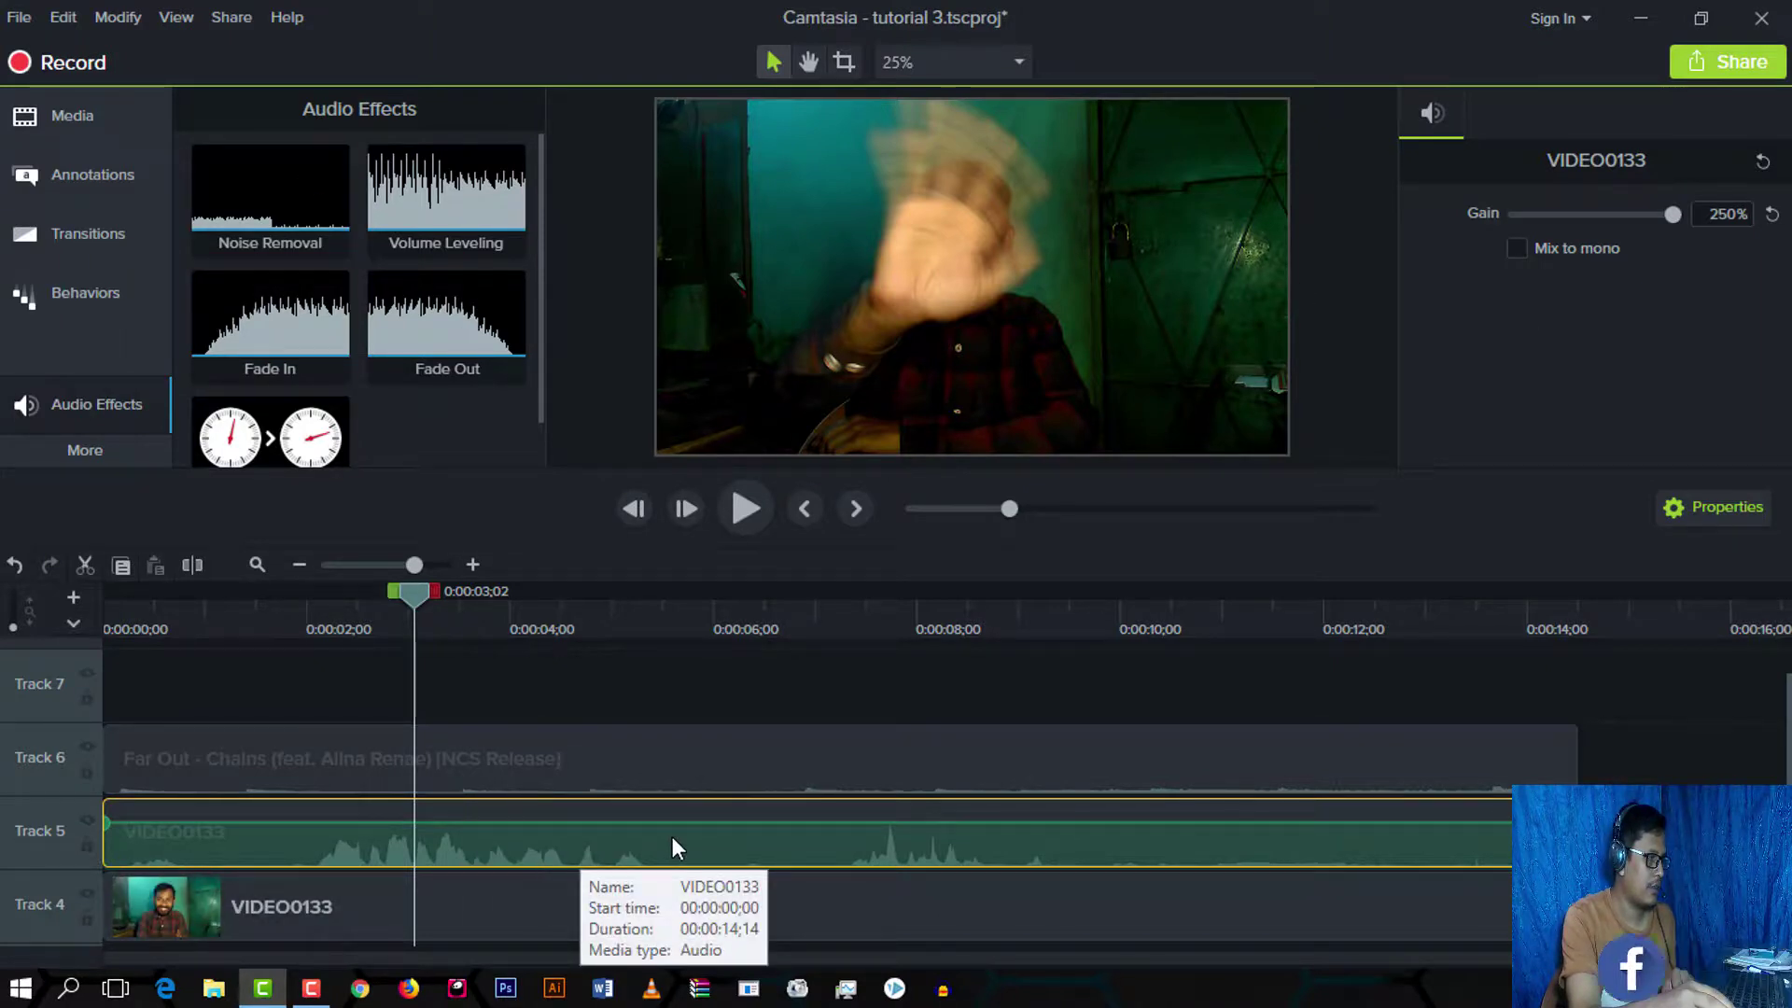
# Step: Compare the music clip's gain with the voice clip's, and set the VIDEO0133 audio gain on Track 5 to 184%
pyautogui.click(642, 767)
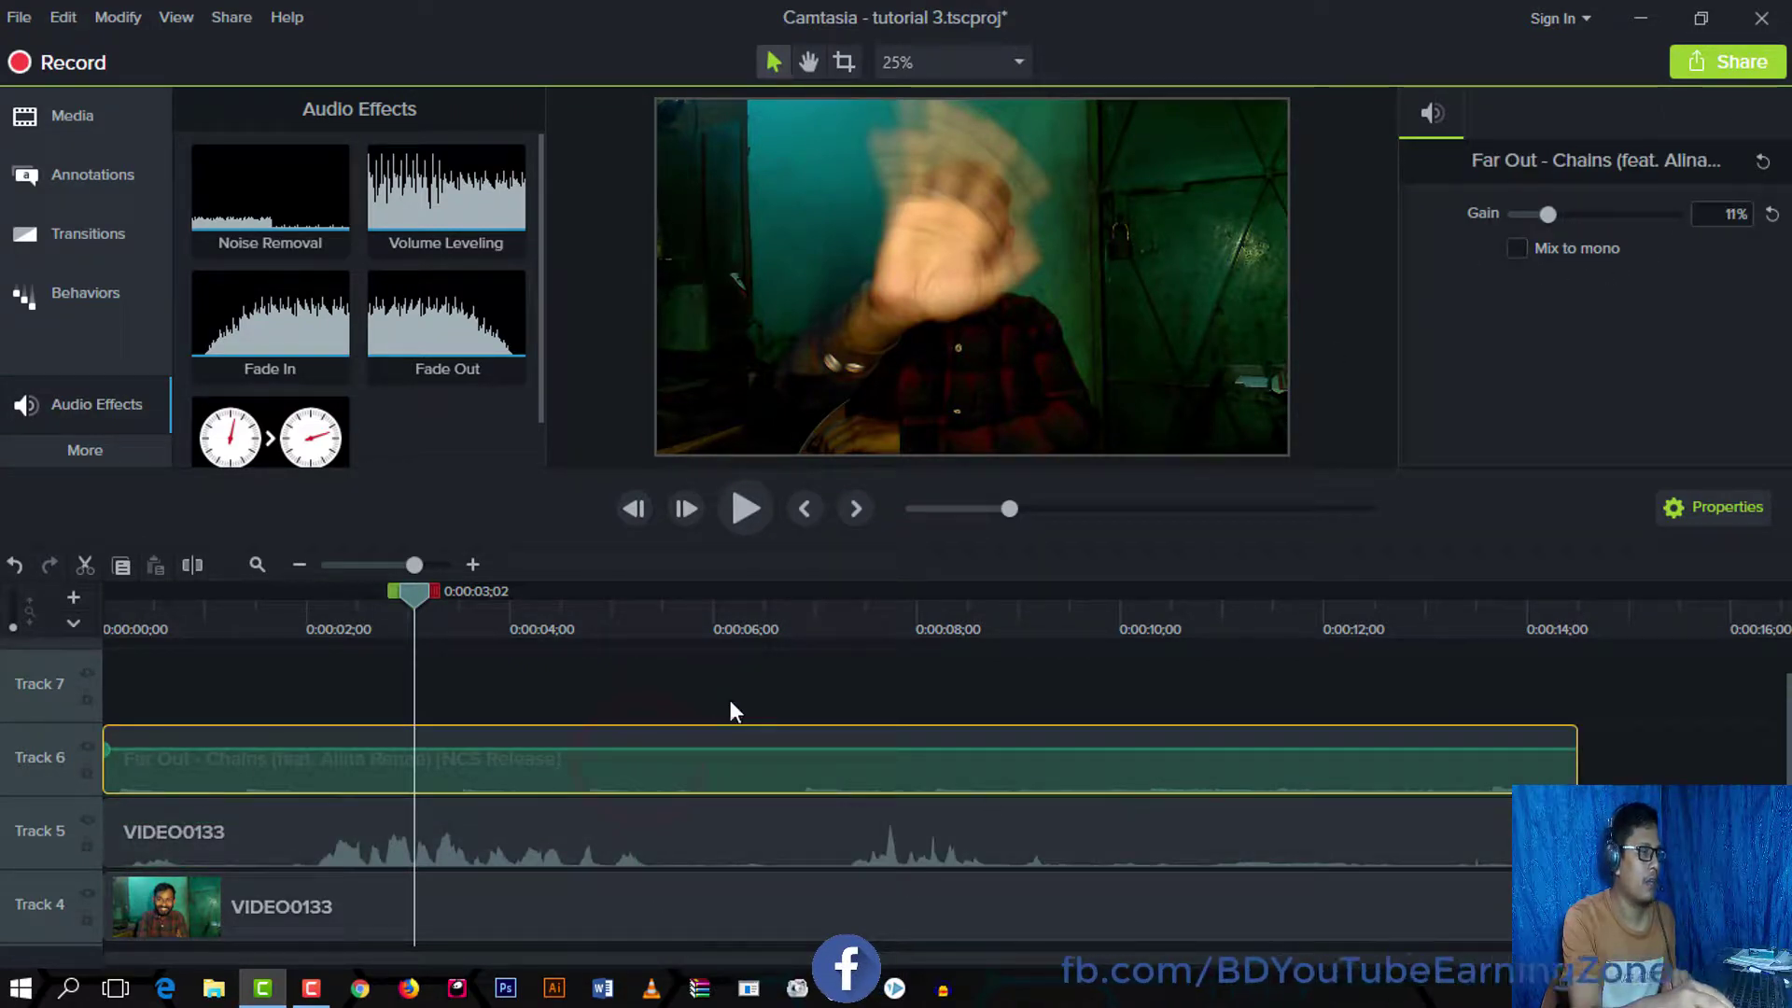
pyautogui.click(556, 853)
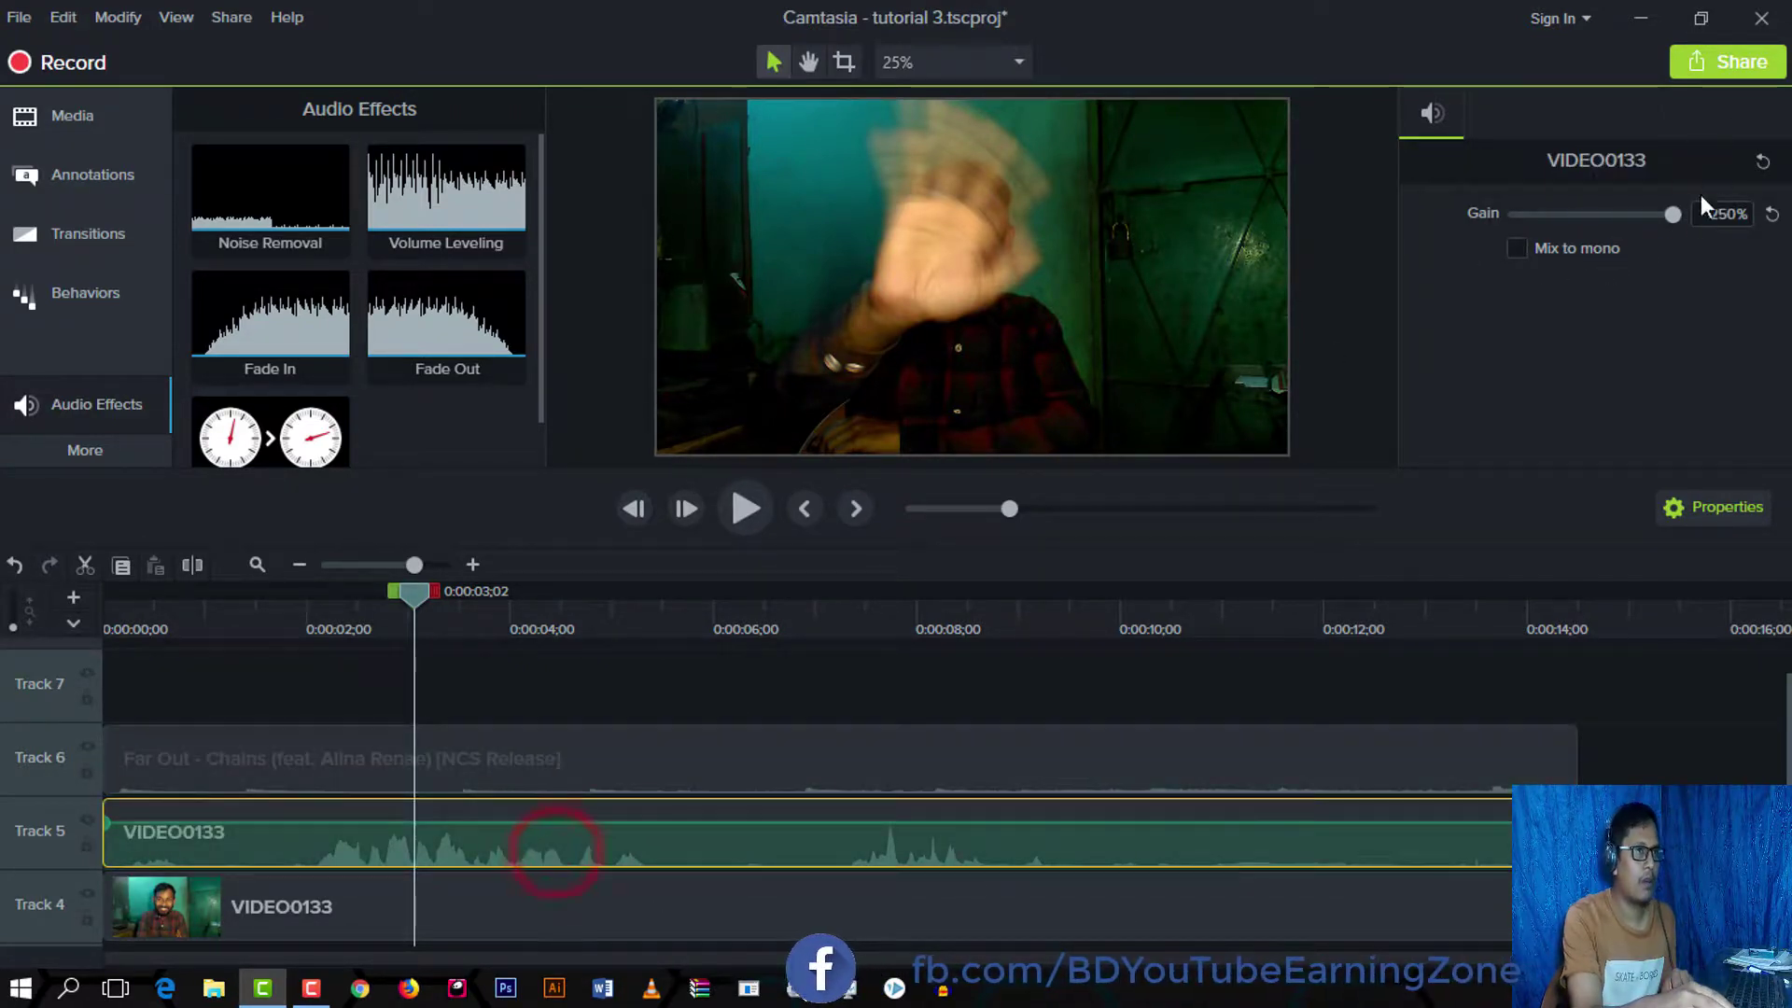
pyautogui.moveTo(1665, 213)
pyautogui.mouseDown()
pyautogui.moveTo(1600, 226)
pyautogui.moveTo(1651, 226)
pyautogui.mouseUp()
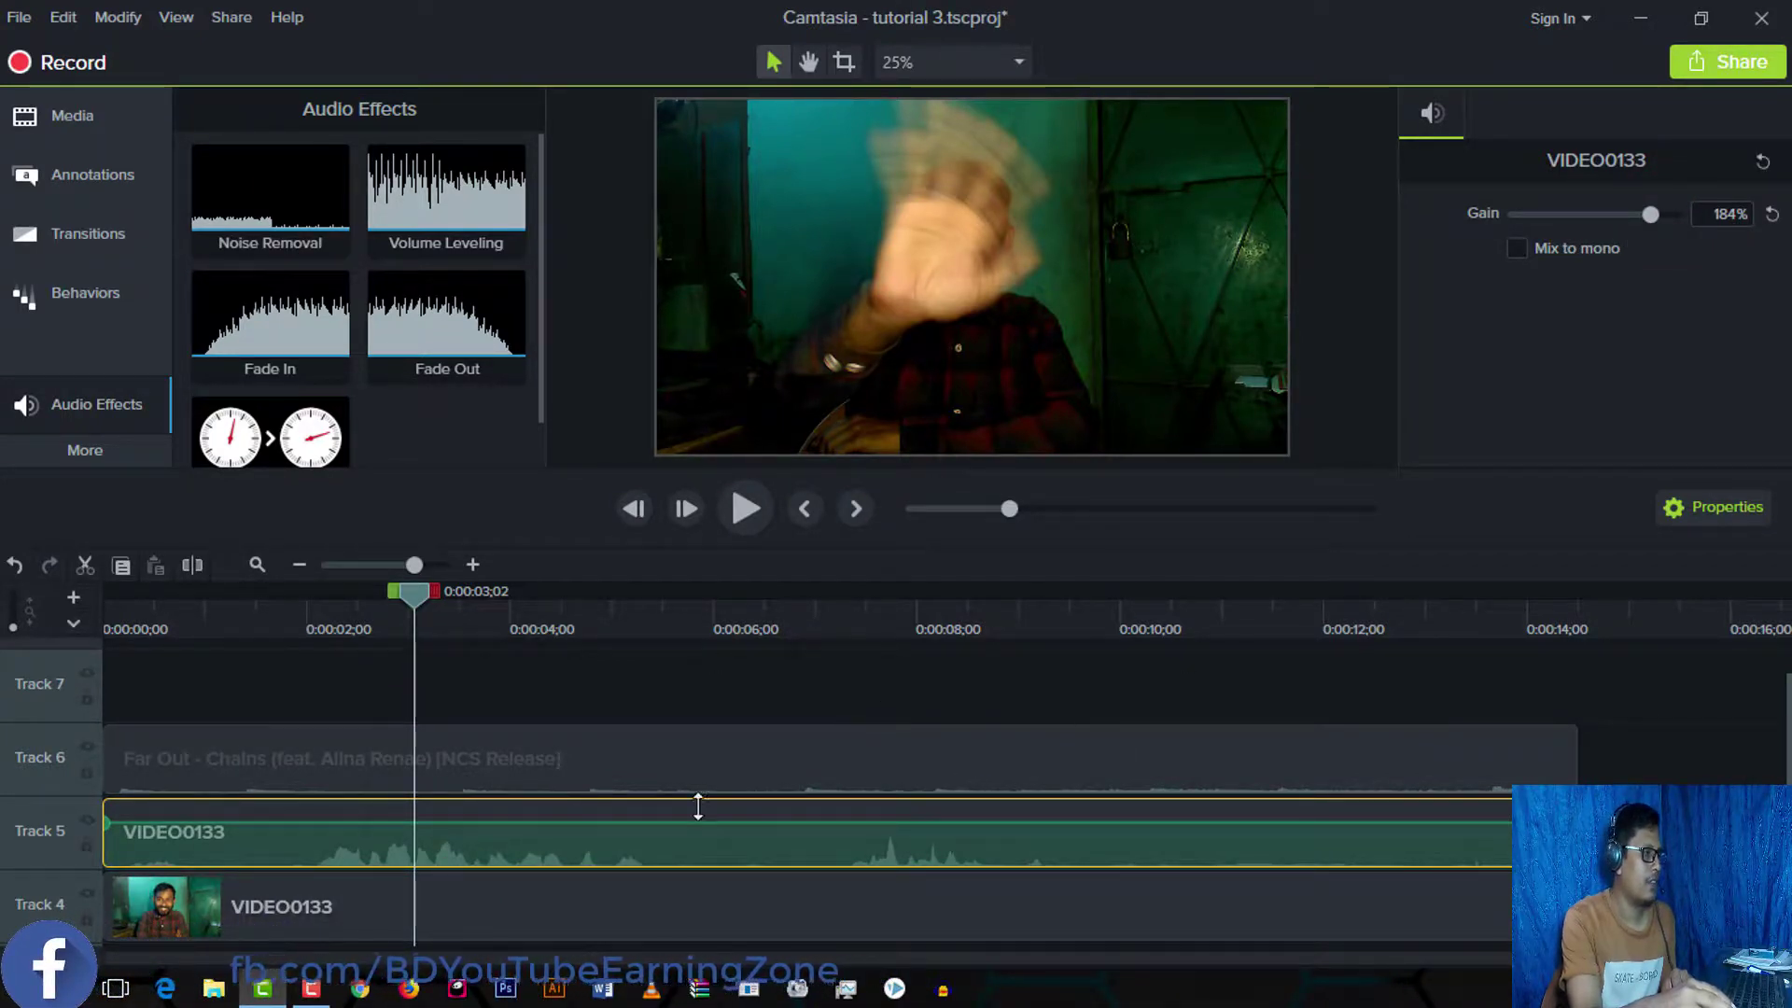
# Step: Delete all the clips on Tracks 4 to 6 together and return the playhead to the timeline start
pyautogui.moveTo(1632, 704); pyautogui.dragTo(260, 779)
pyautogui.scroll(1, 387, 746)
pyautogui.rightClick(304, 823)
pyautogui.click(370, 462)
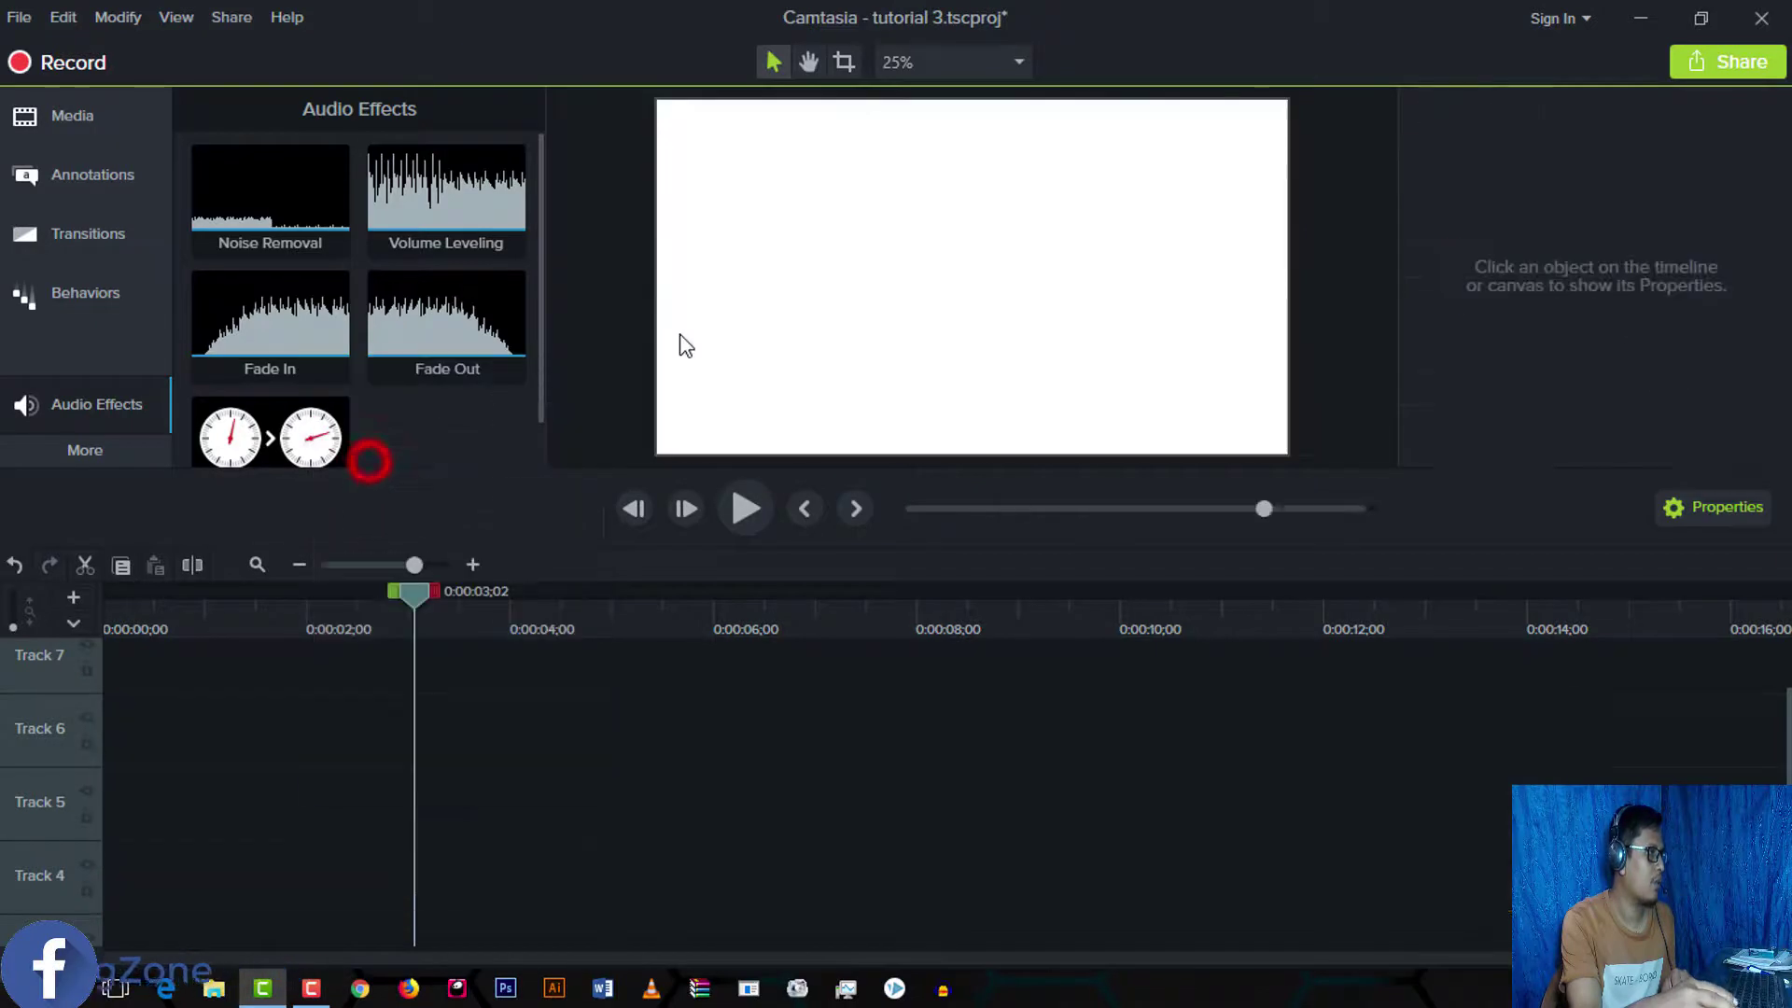
pyautogui.moveTo(411, 604); pyautogui.dragTo(73, 588)
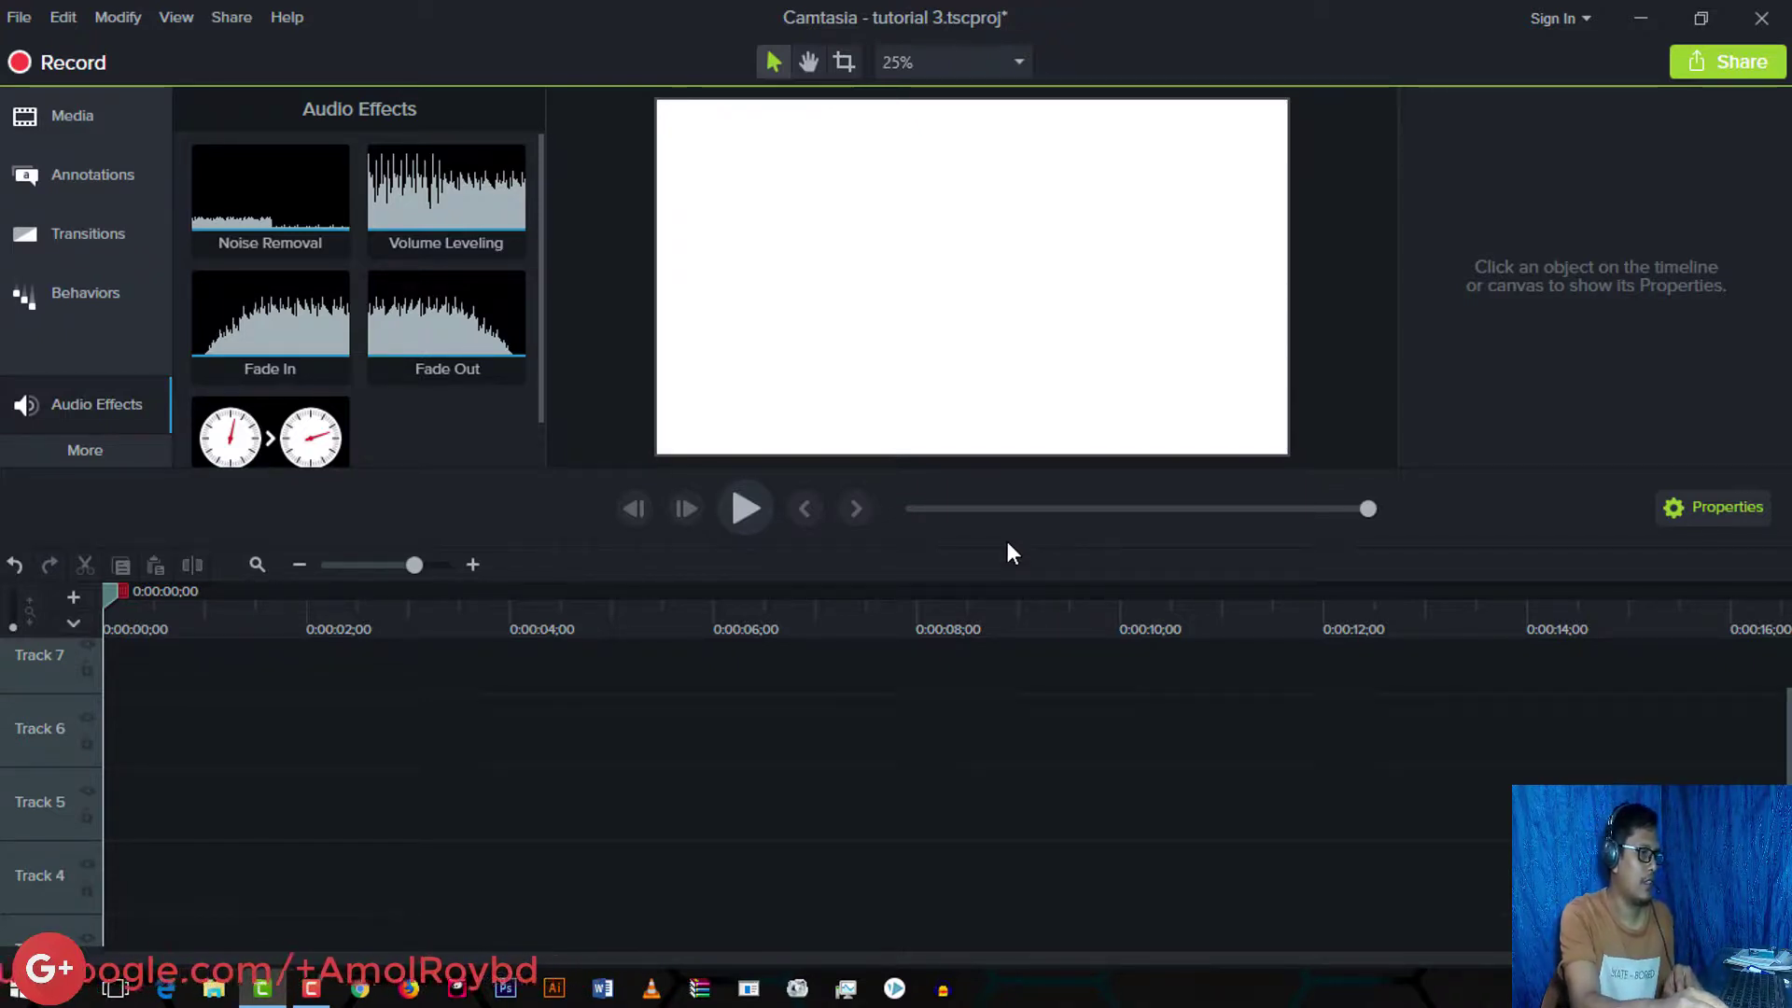
# Step: Open the media bin, look through its items, and delete all the media from it
pyautogui.click(92, 450)
pyautogui.click(76, 115)
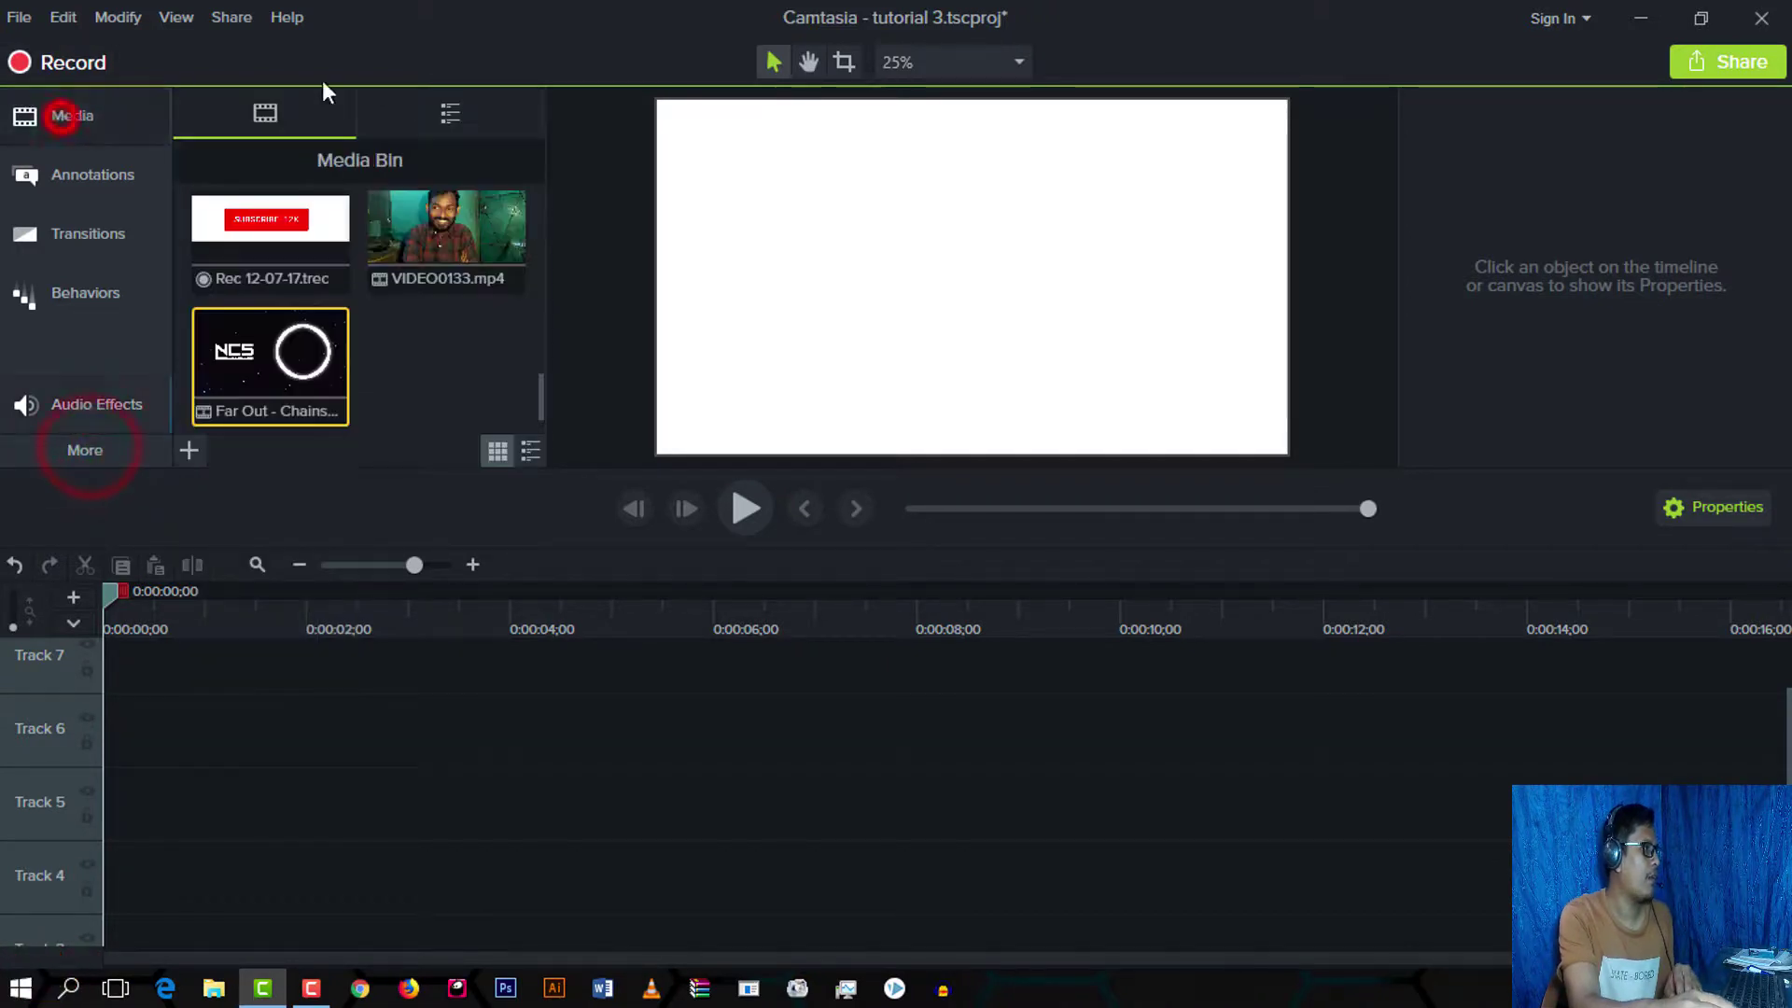
pyautogui.scroll(-5, 362, 333)
pyautogui.scroll(5, 362, 333)
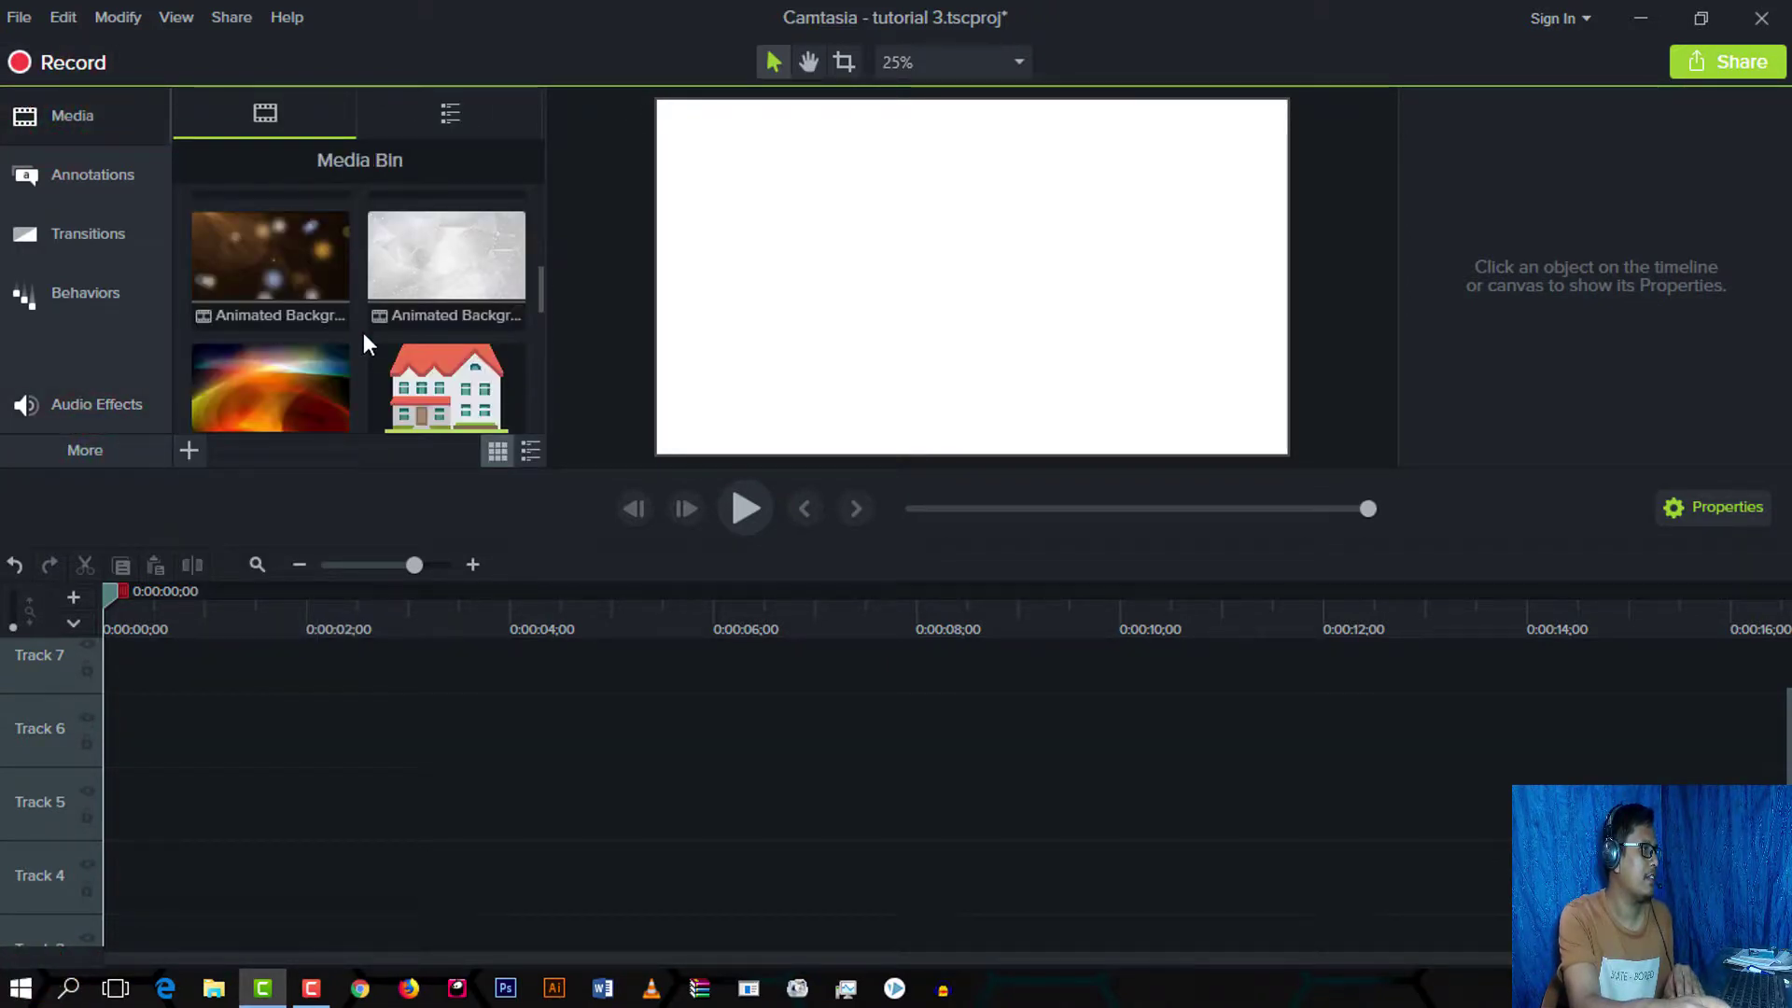
pyautogui.scroll(-2, 362, 332)
pyautogui.scroll(-10, 367, 326)
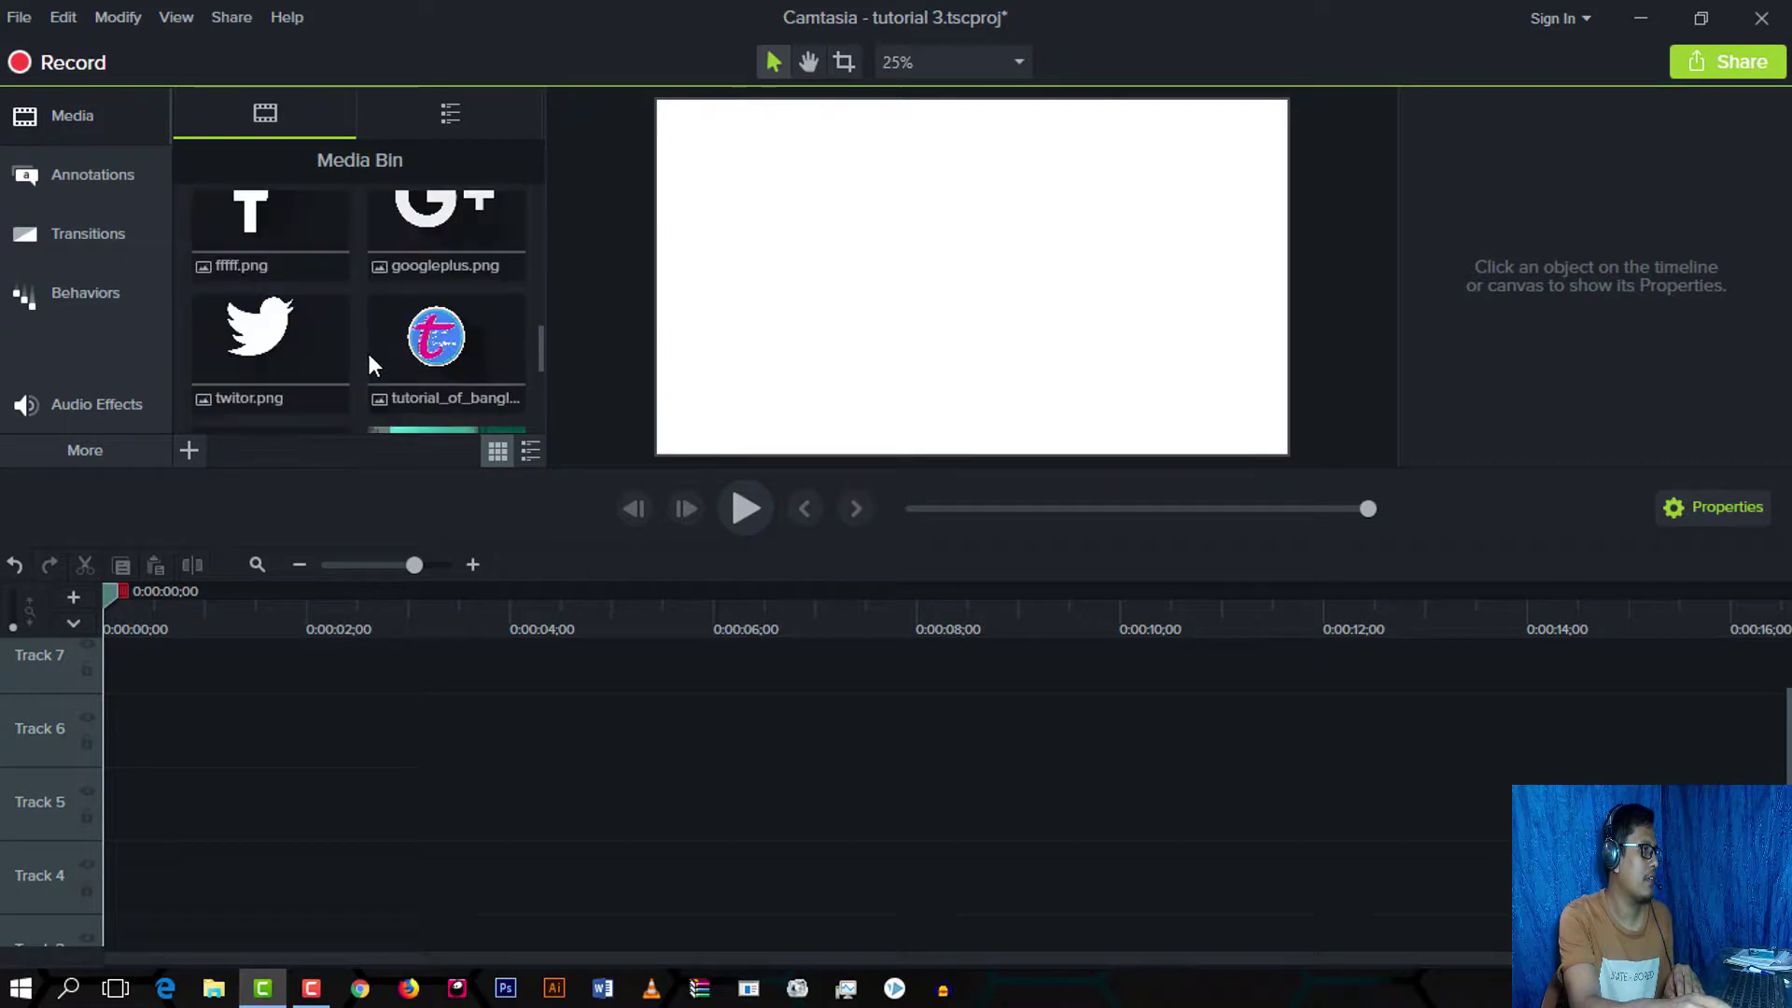
pyautogui.moveTo(485, 427)
pyautogui.mouseDown()
pyautogui.moveTo(421, 397)
pyautogui.moveTo(199, 70)
pyautogui.moveTo(216, 177)
pyautogui.moveTo(204, 164)
pyautogui.moveTo(197, 314)
pyautogui.moveTo(224, 237)
pyautogui.mouseUp()
pyautogui.rightClick(402, 261)
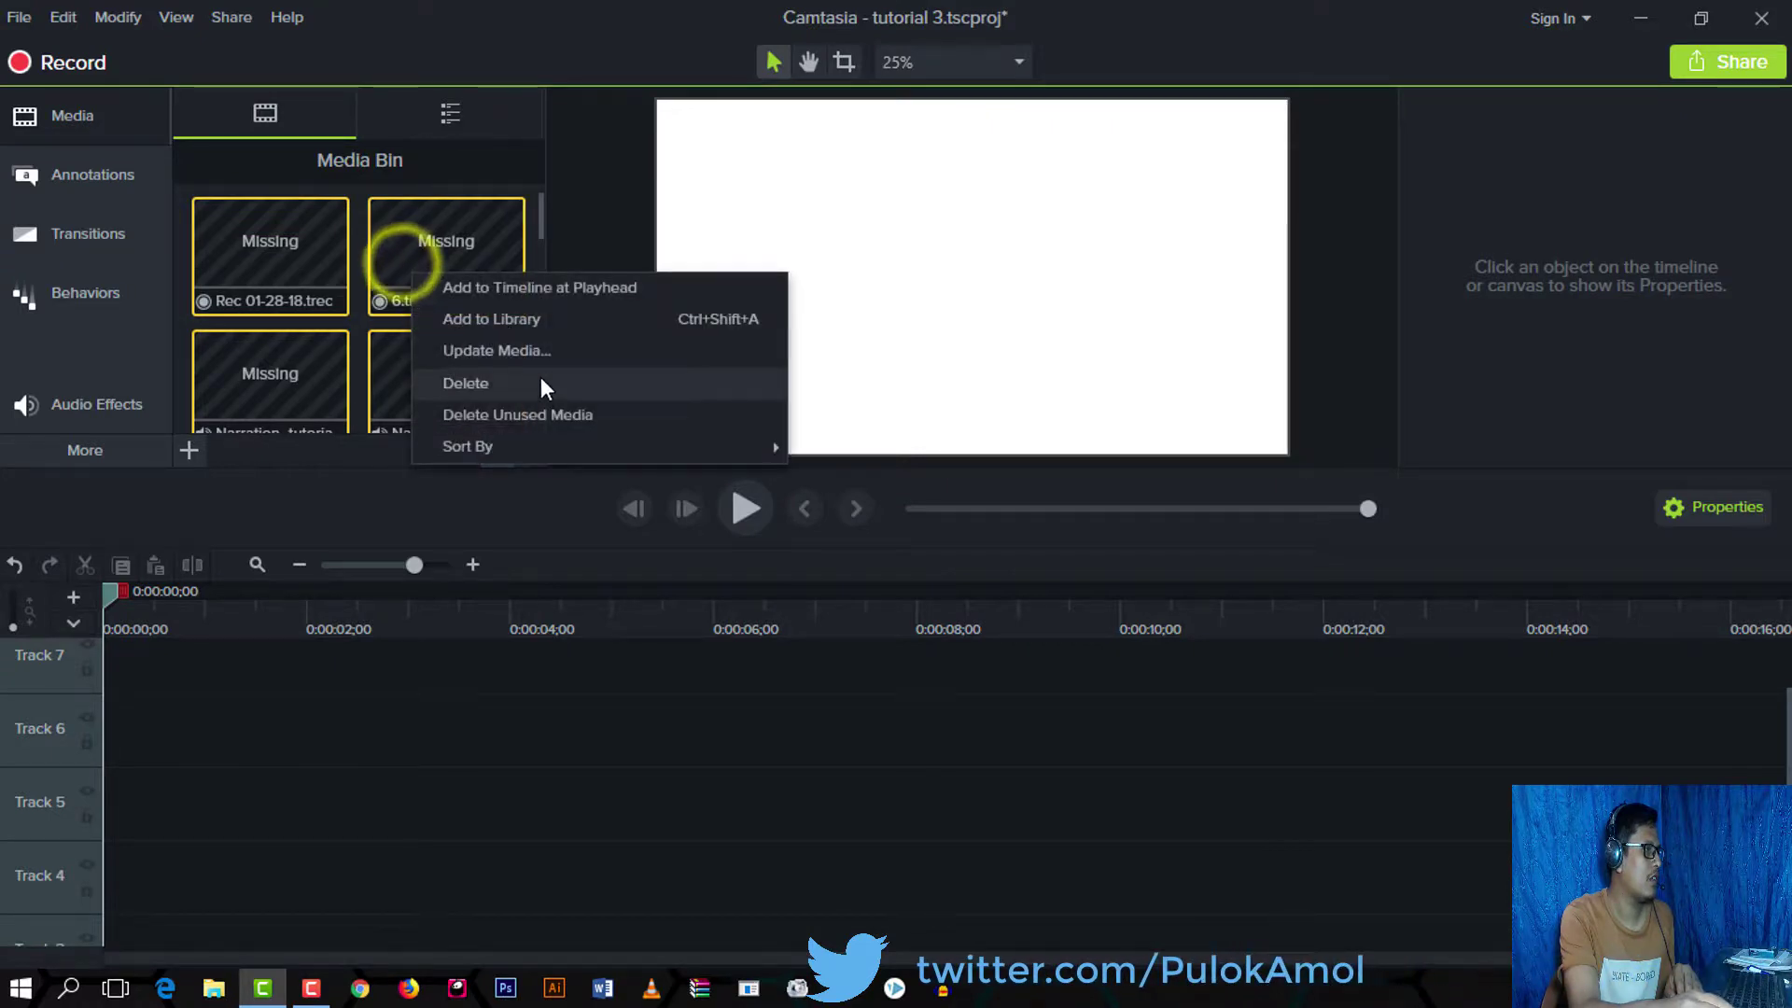
pyautogui.click(490, 382)
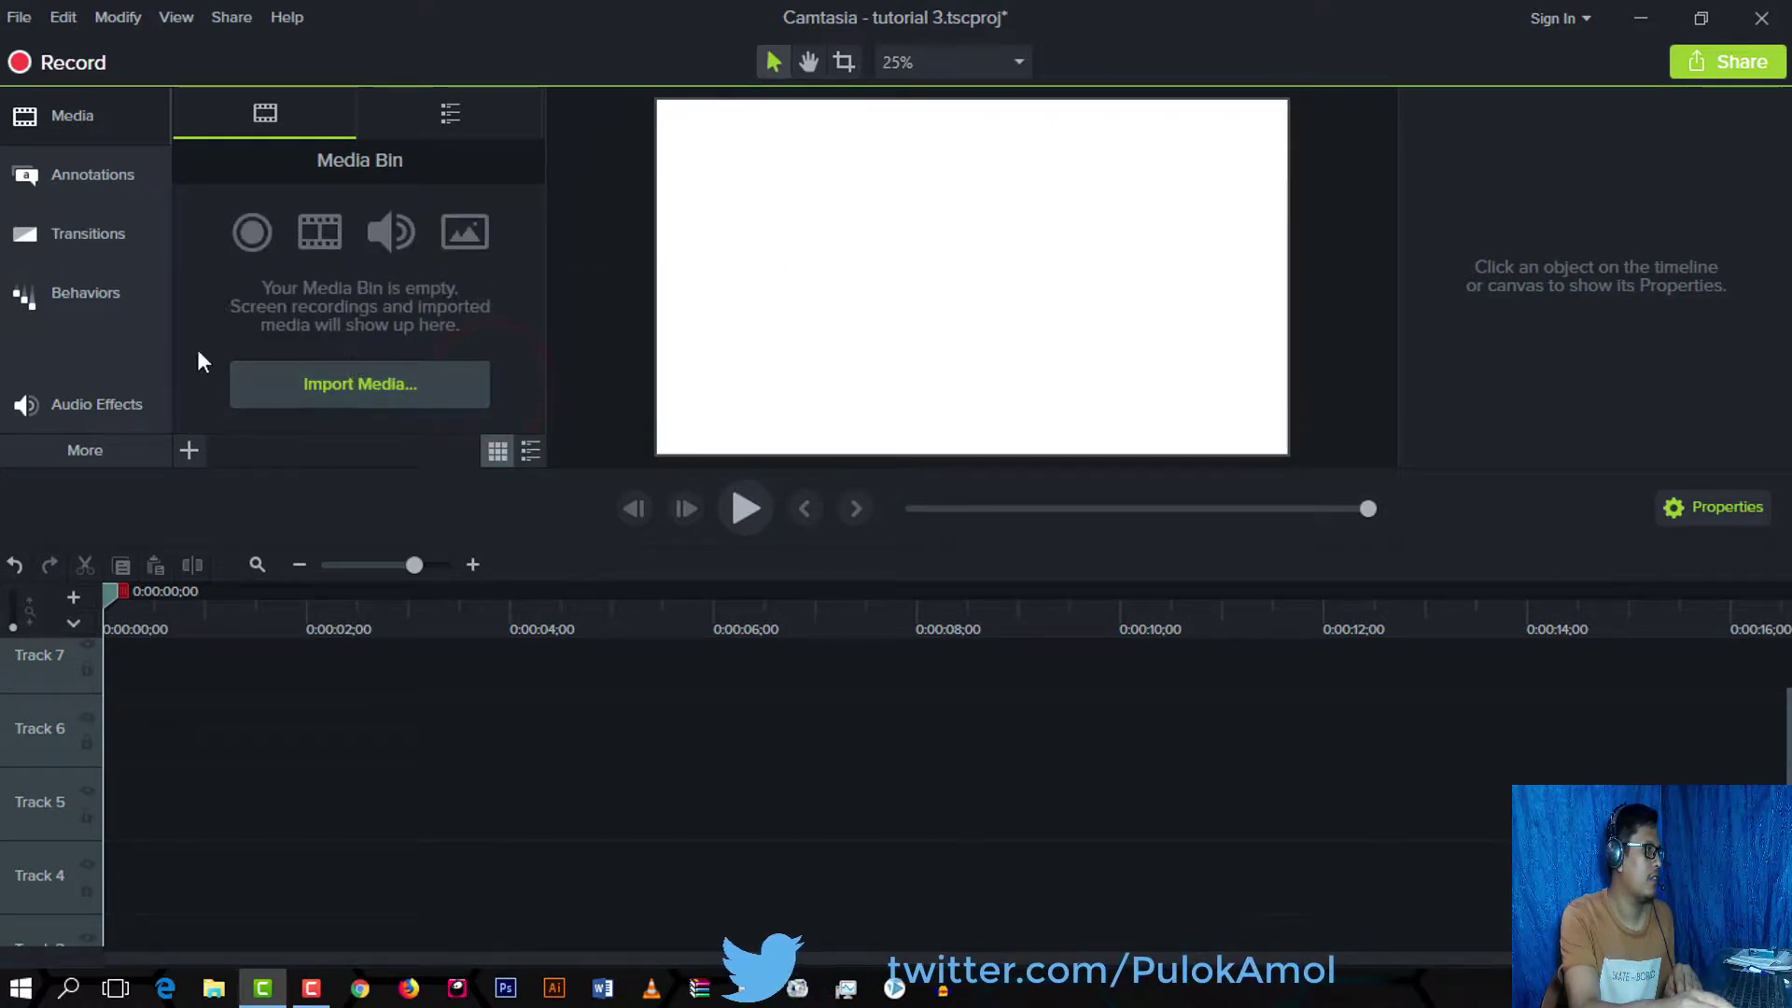
# Step: Import recording 7 from the Camtasia Studio folder in Documents and place it at the timeline start on Tracks 5 and 6
pyautogui.click(338, 385)
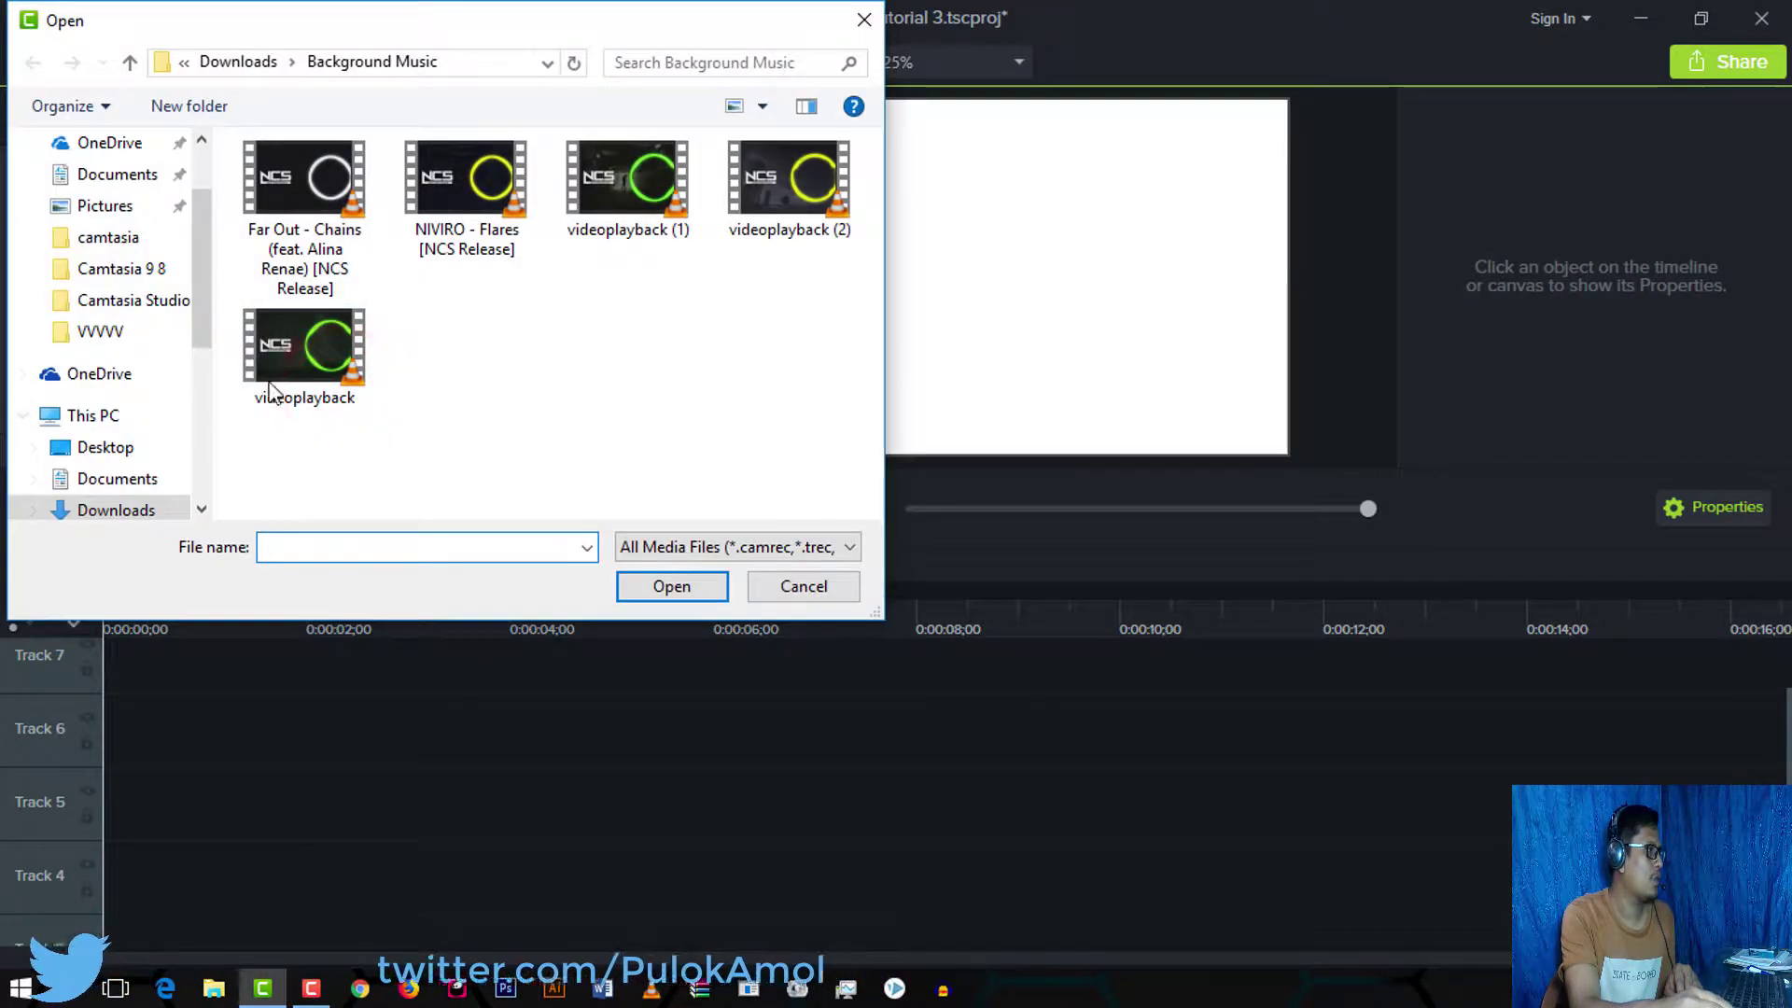
pyautogui.click(105, 237)
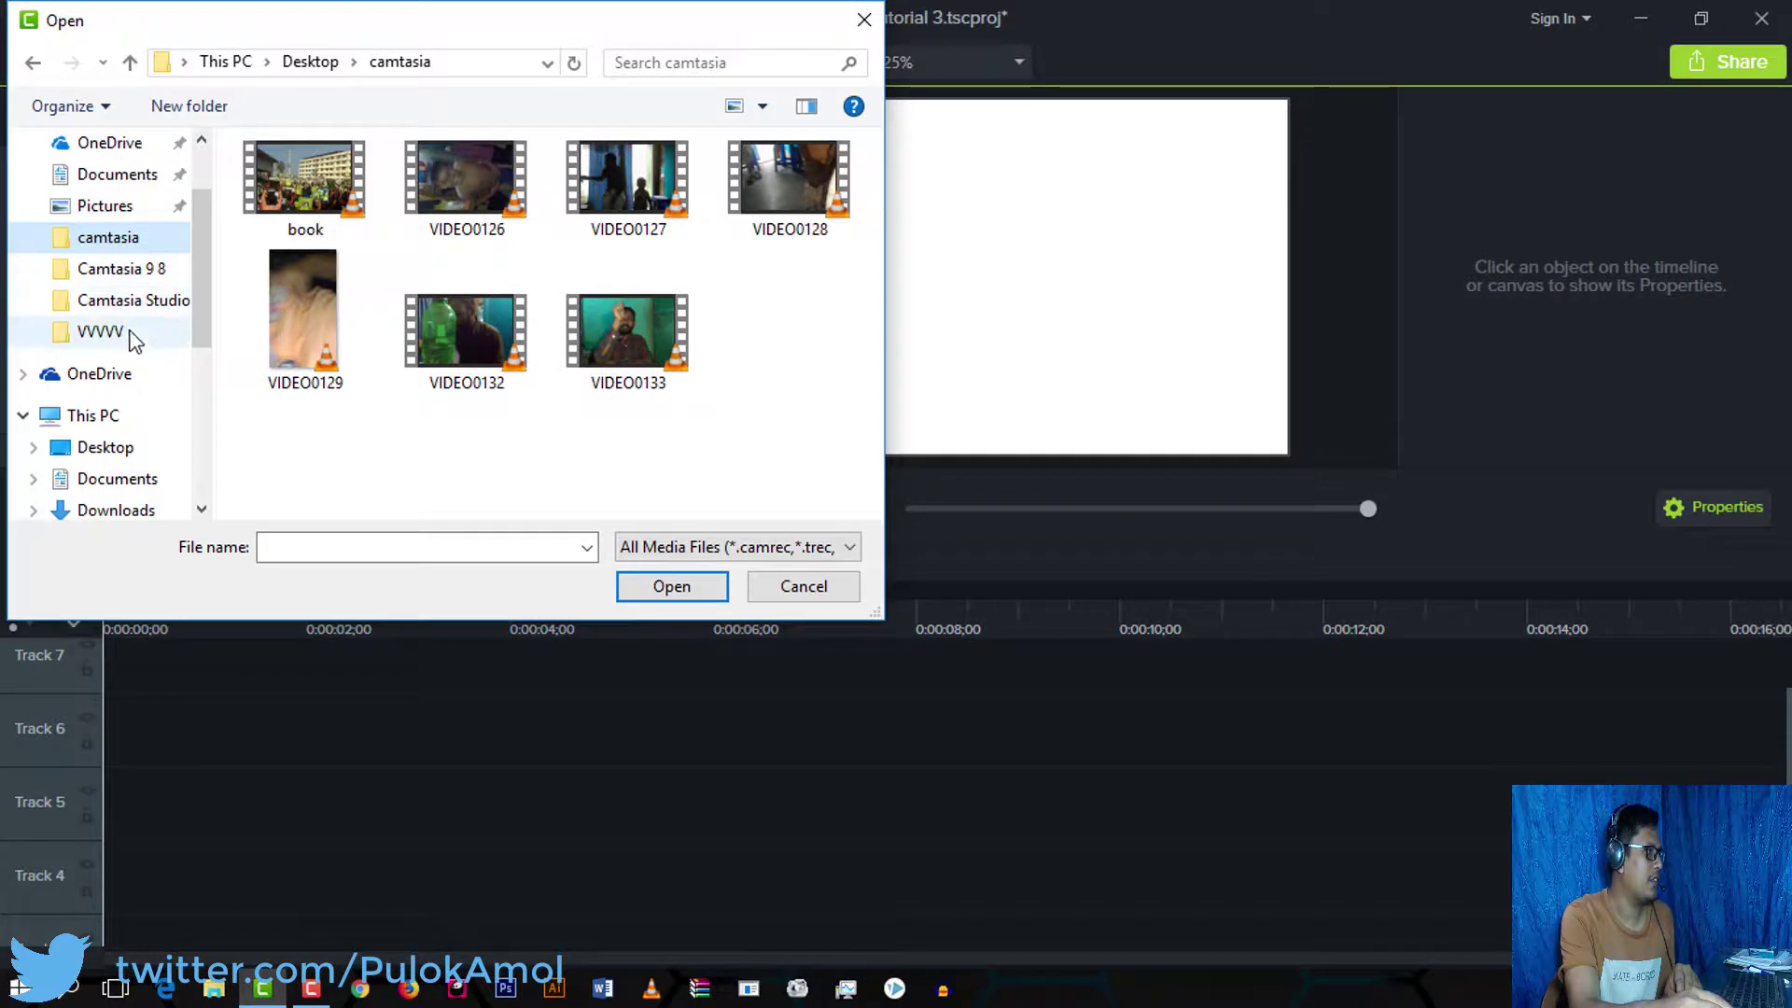
pyautogui.moveTo(199, 261)
pyautogui.mouseDown()
pyautogui.moveTo(204, 217)
pyautogui.moveTo(193, 271)
pyautogui.mouseUp()
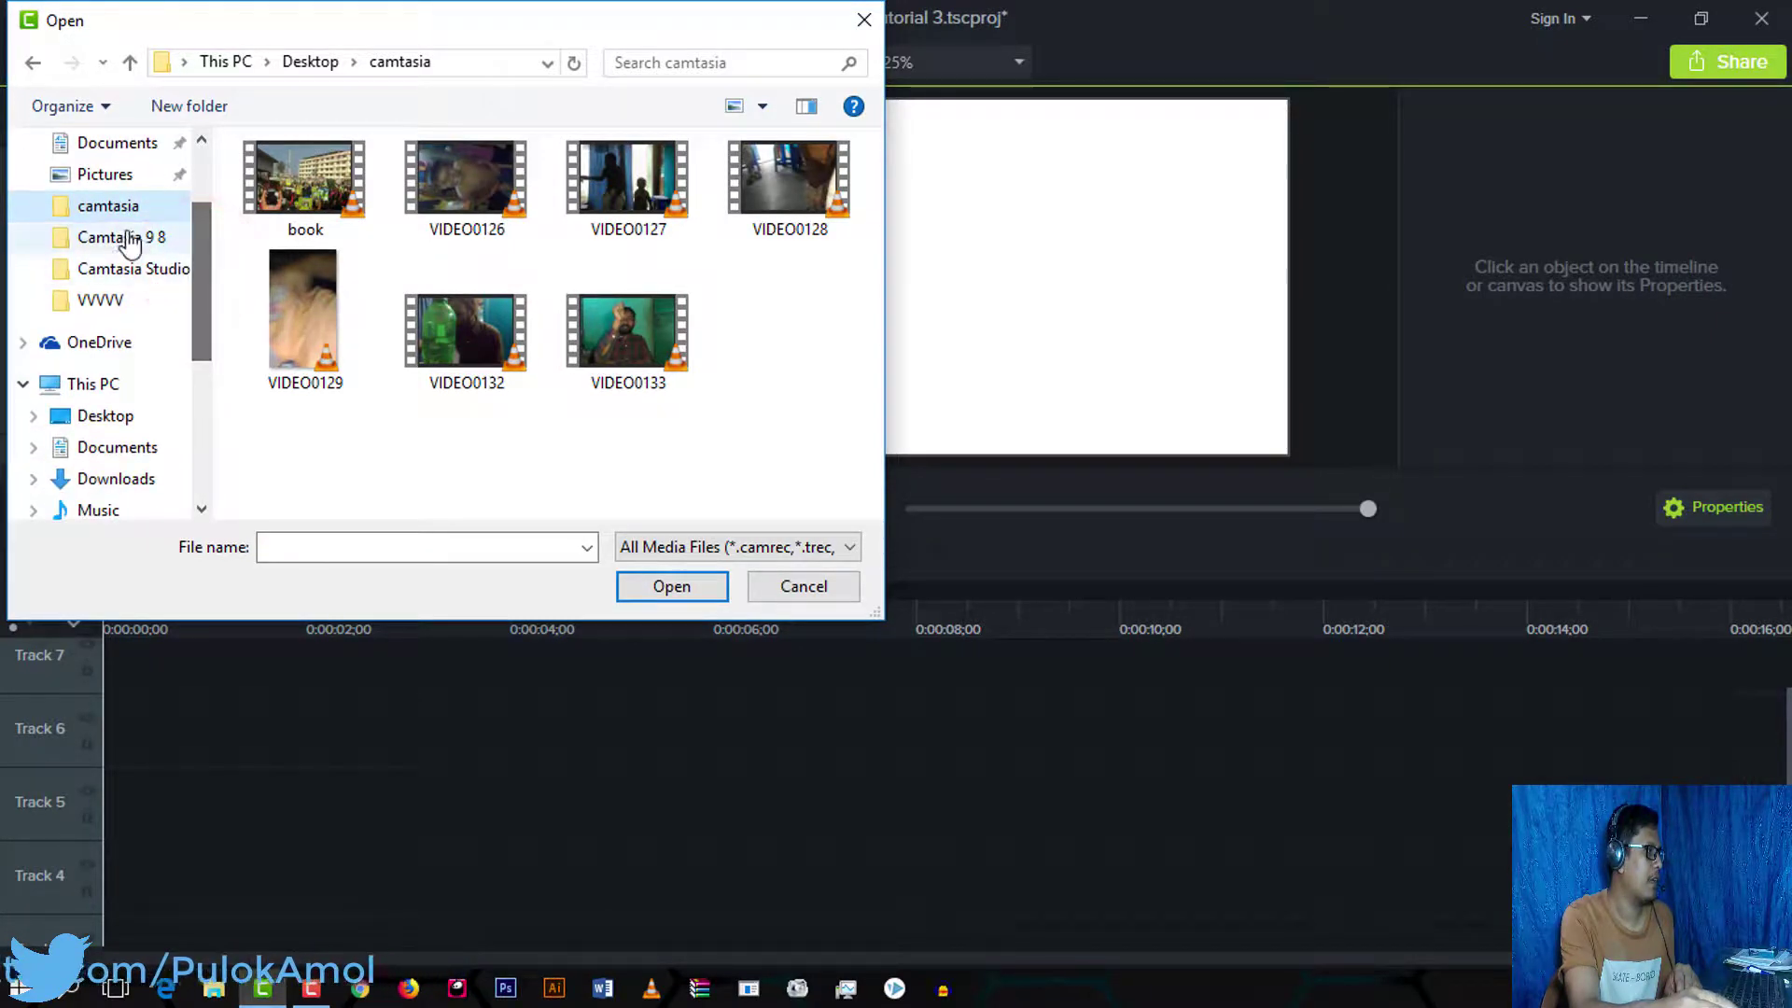
pyautogui.scroll(1, 131, 308)
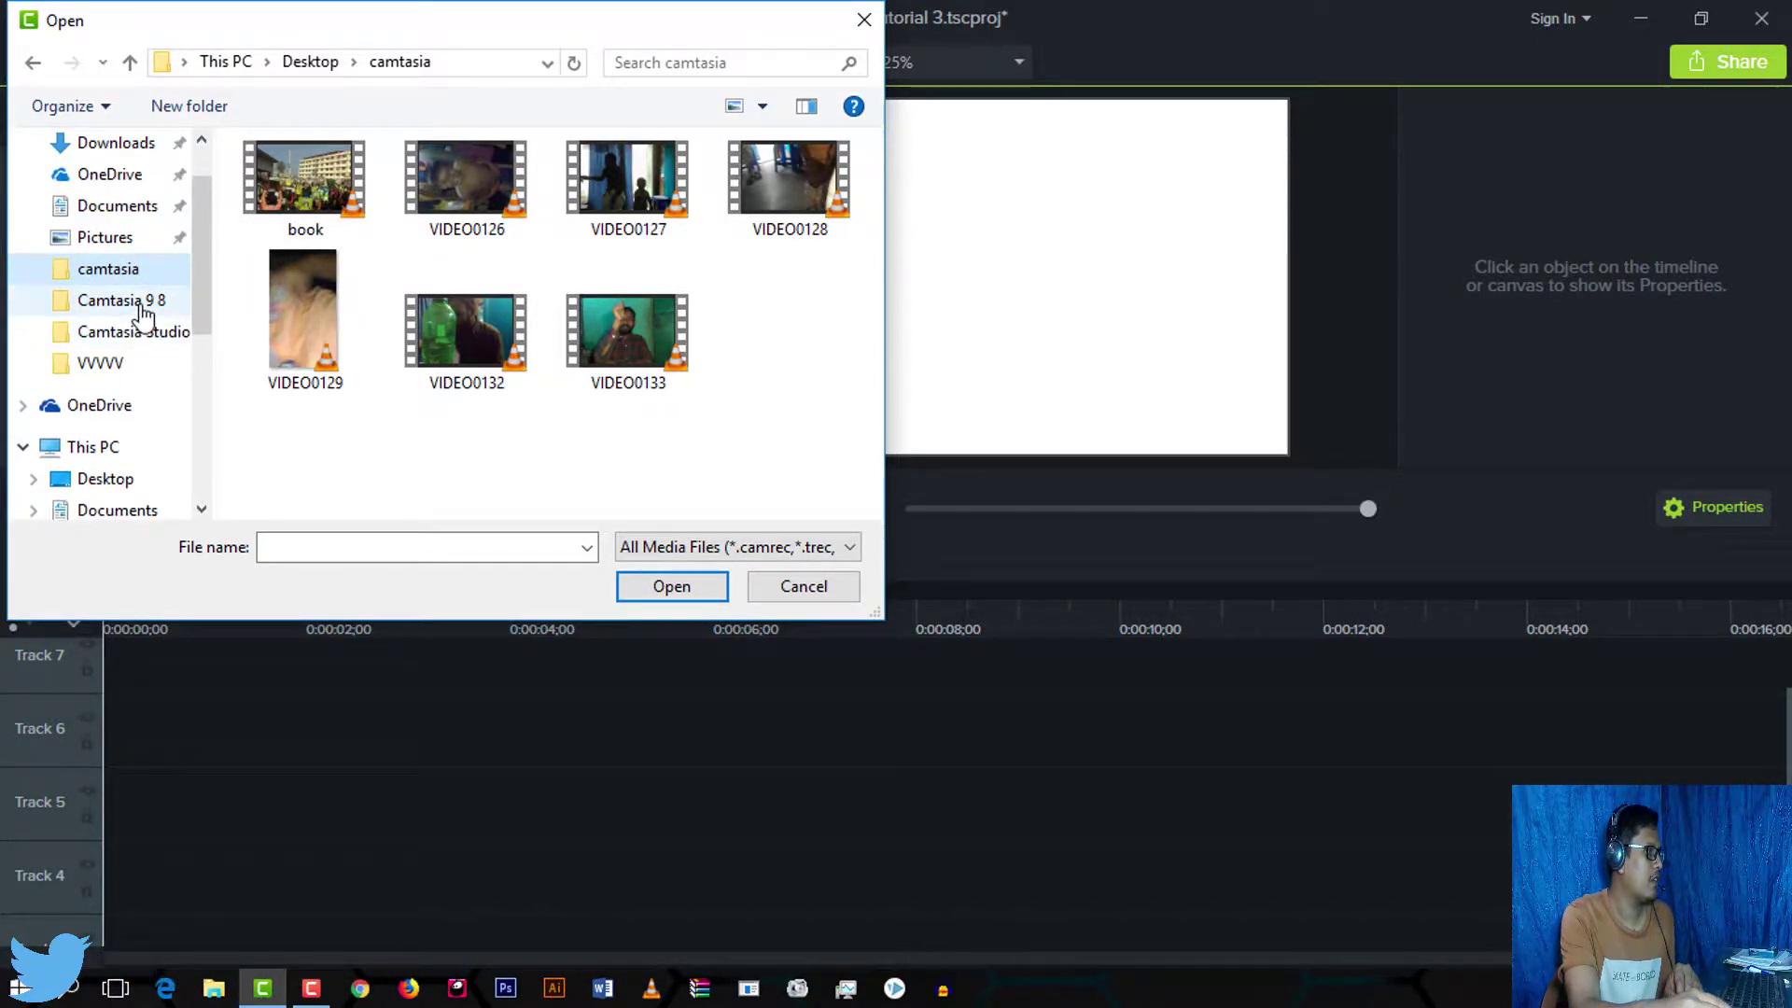
pyautogui.click(99, 267)
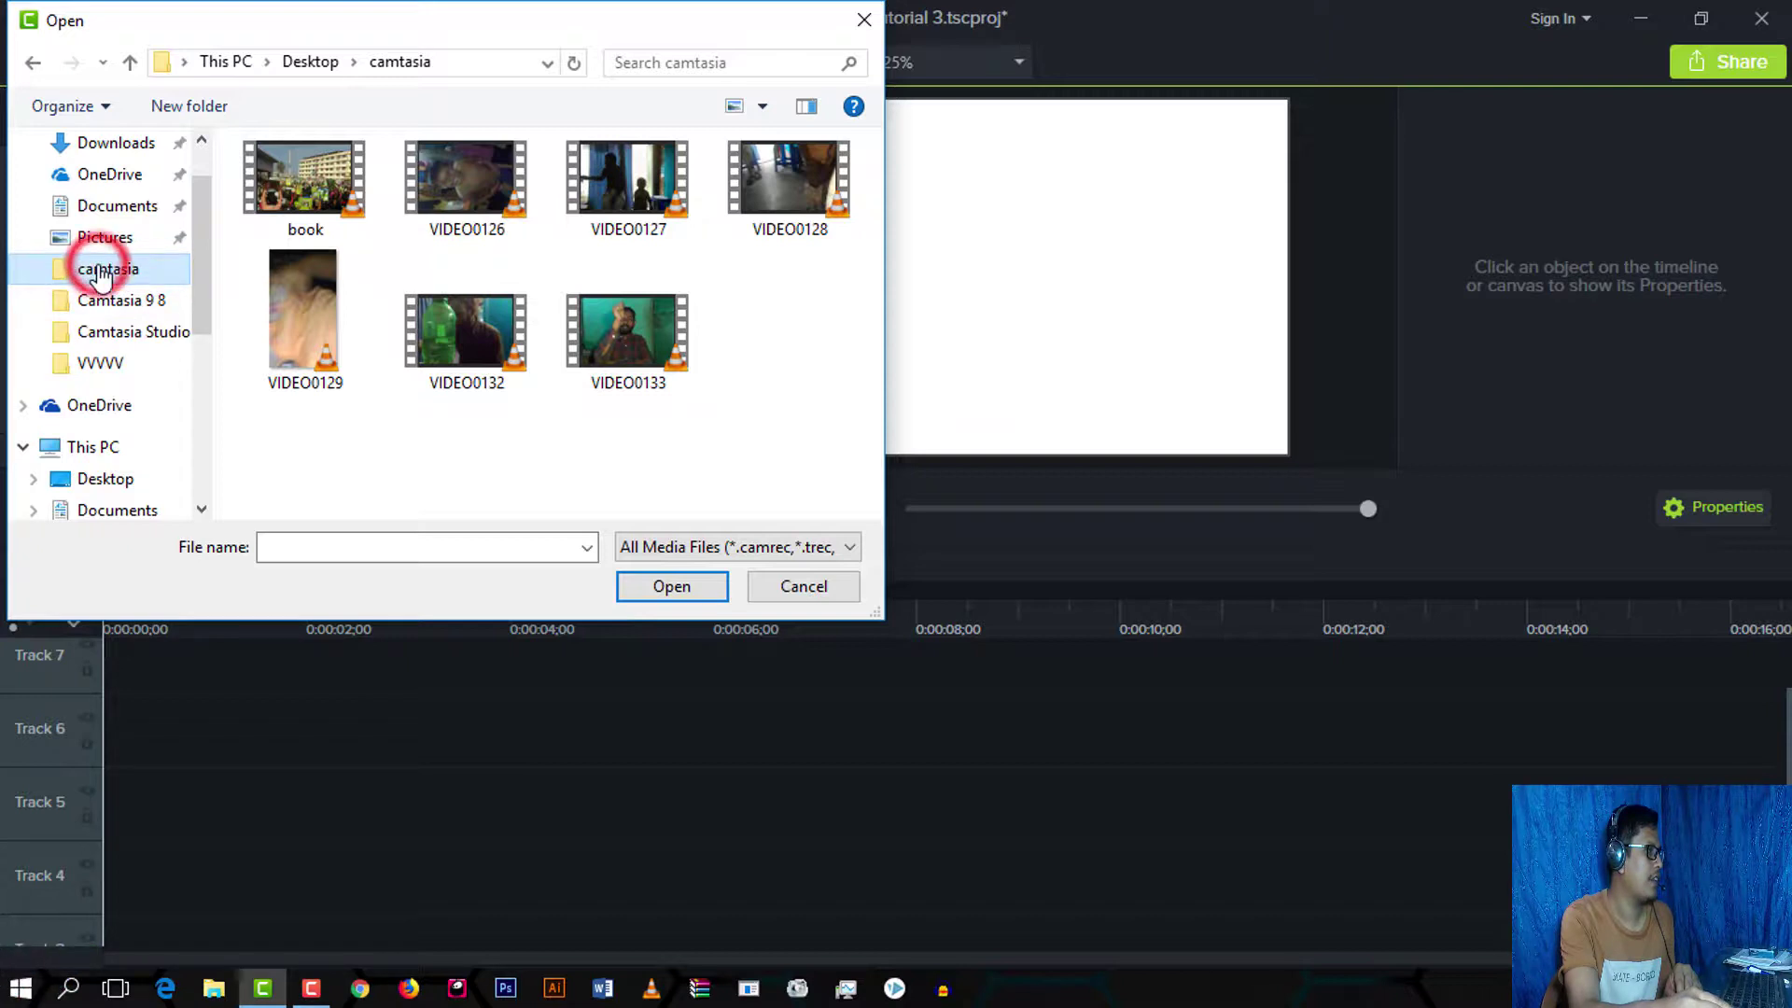
pyautogui.click(108, 207)
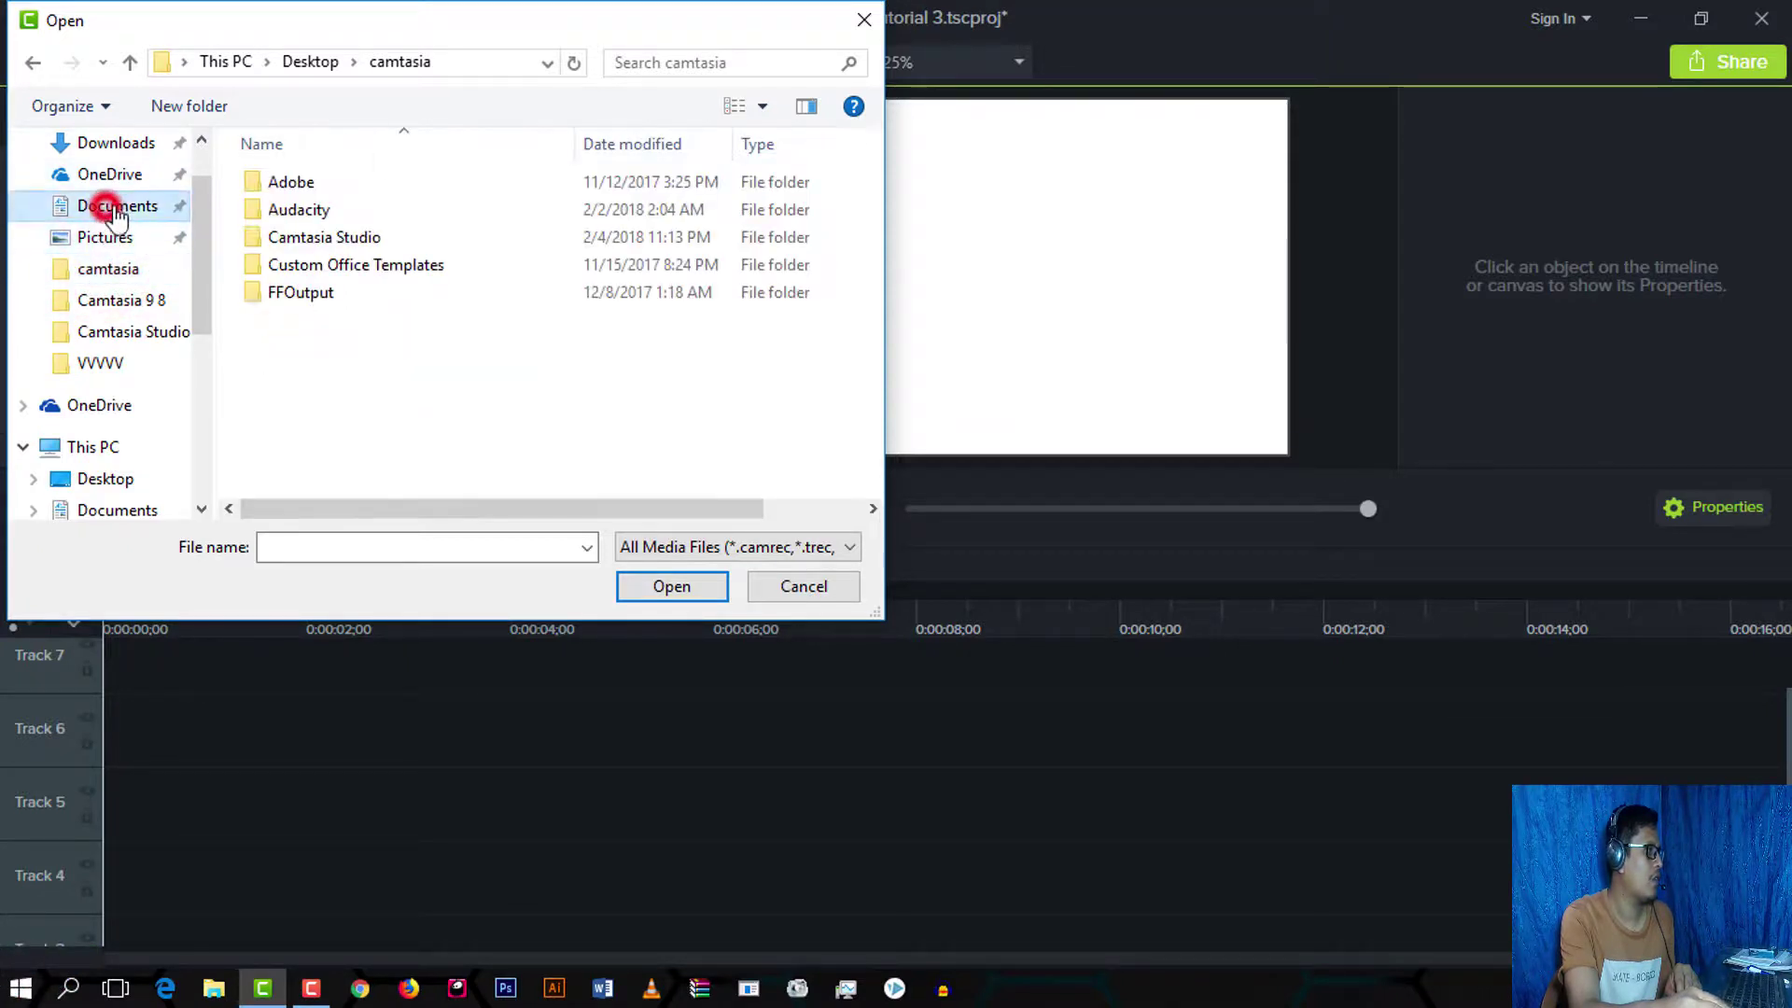
pyautogui.doubleClick(312, 236)
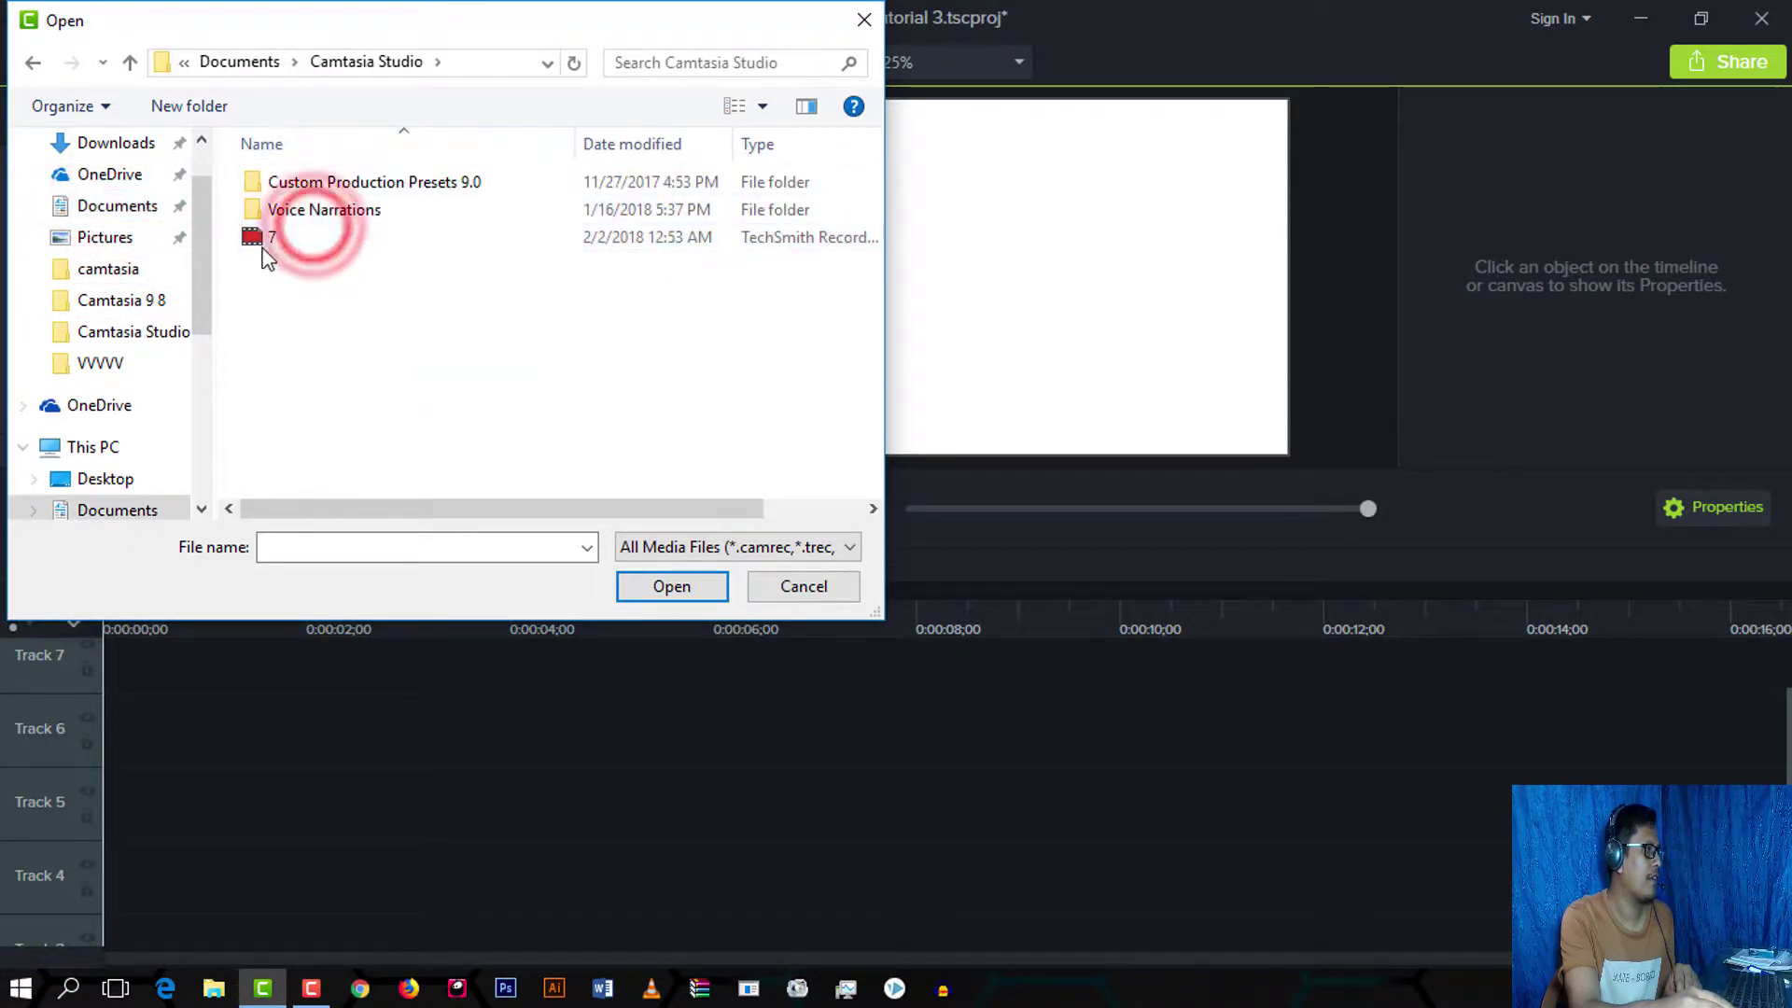
pyautogui.click(276, 239)
pyautogui.click(656, 587)
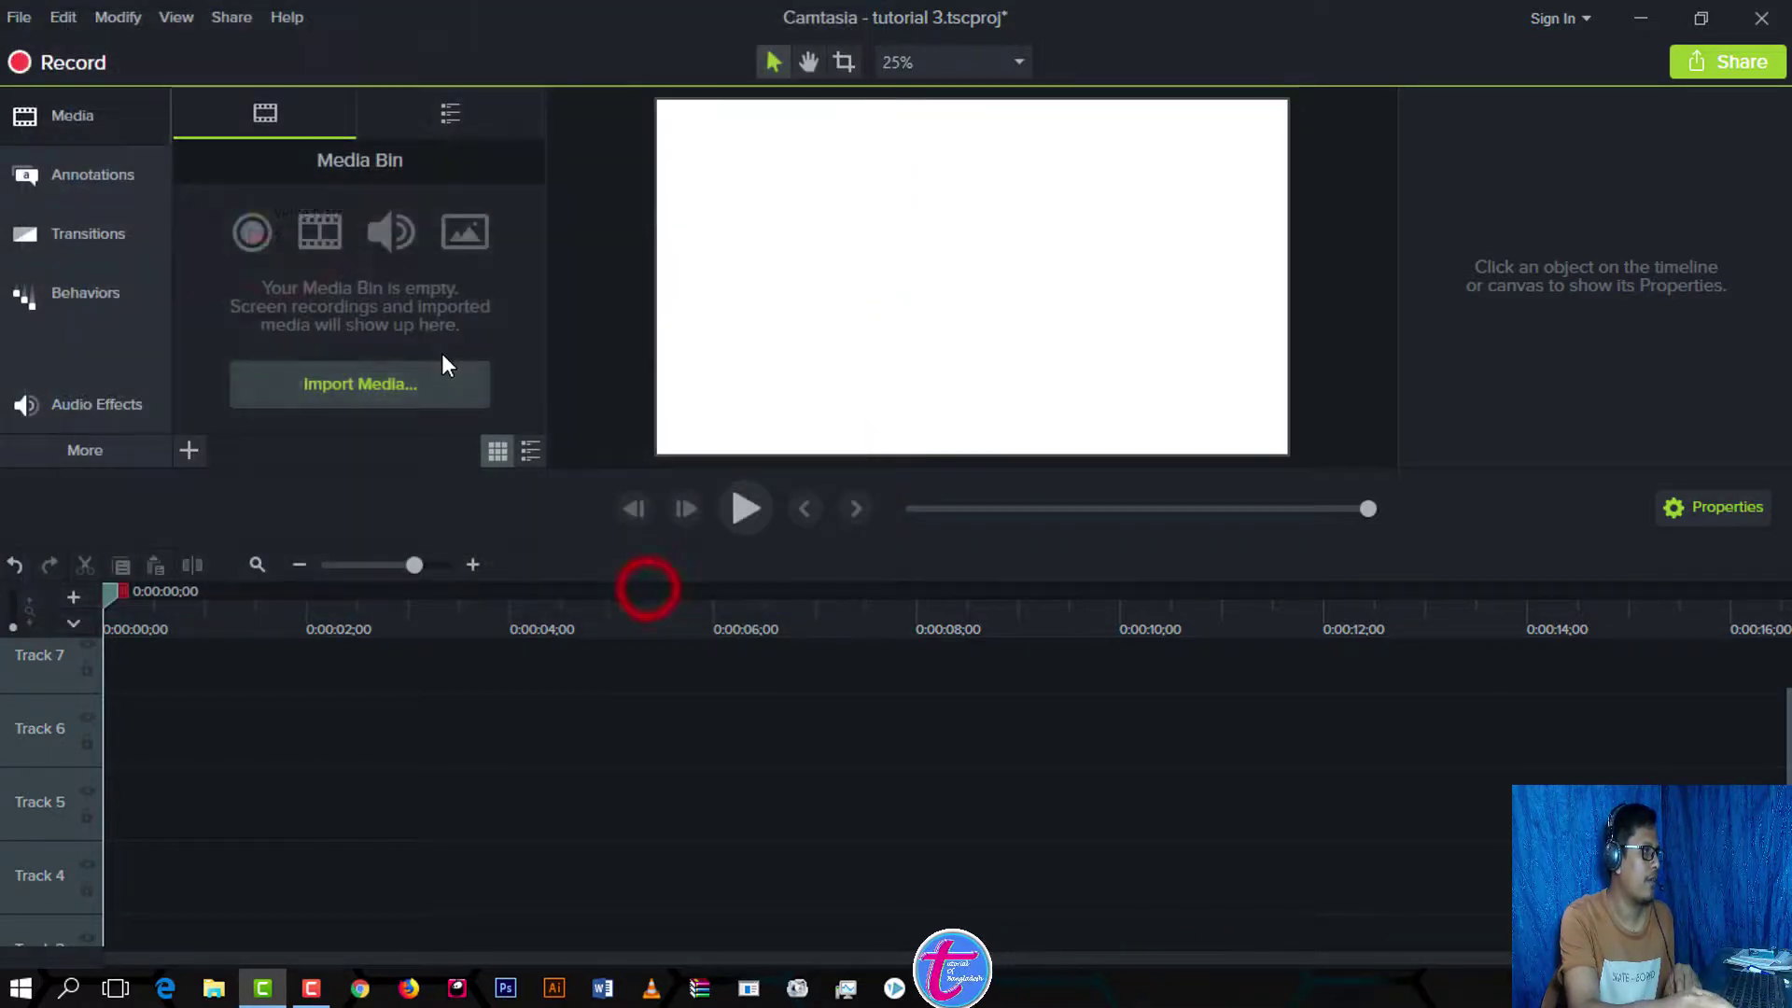
pyautogui.moveTo(288, 251); pyautogui.dragTo(82, 819)
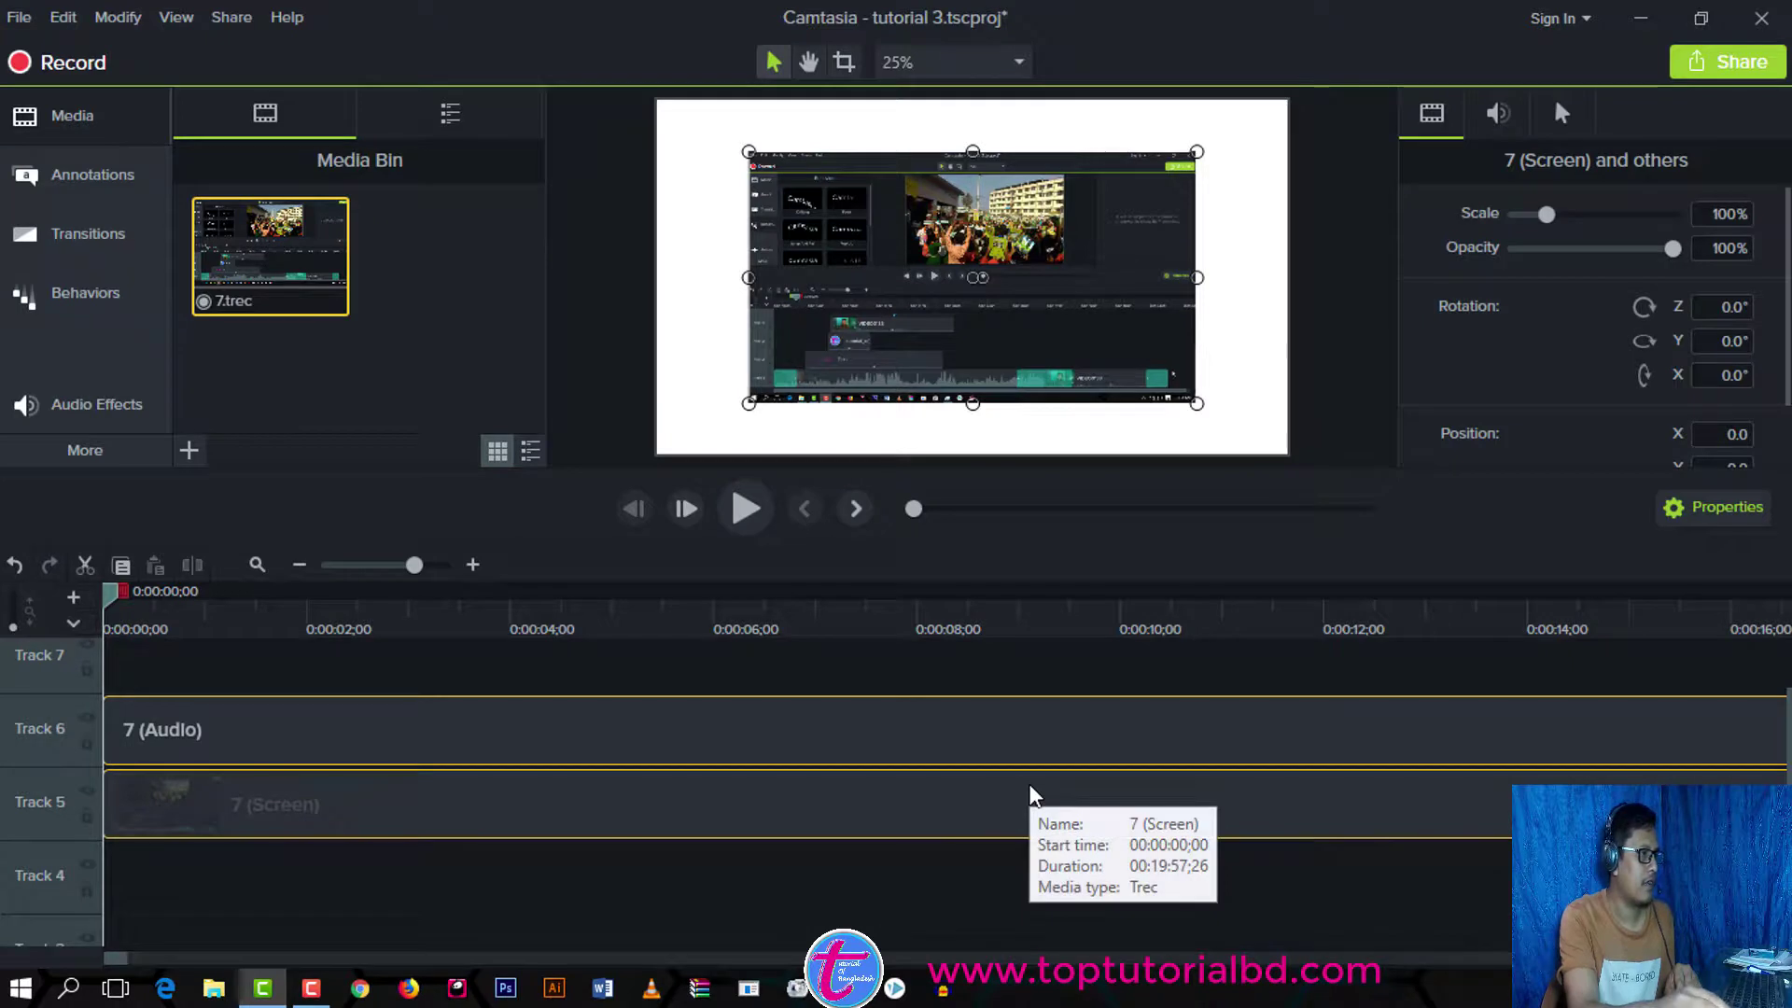
# Step: Split the 7 (Audio) and 7 (Screen) clips at 0:00:33;11 and delete everything after that point
pyautogui.moveTo(104, 586)
pyautogui.mouseDown()
pyautogui.moveTo(621, 642)
pyautogui.moveTo(909, 644)
pyautogui.mouseUp()
pyautogui.click(414, 564)
pyautogui.moveTo(390, 571)
pyautogui.mouseDown()
pyautogui.moveTo(350, 573)
pyautogui.moveTo(379, 574)
pyautogui.mouseUp()
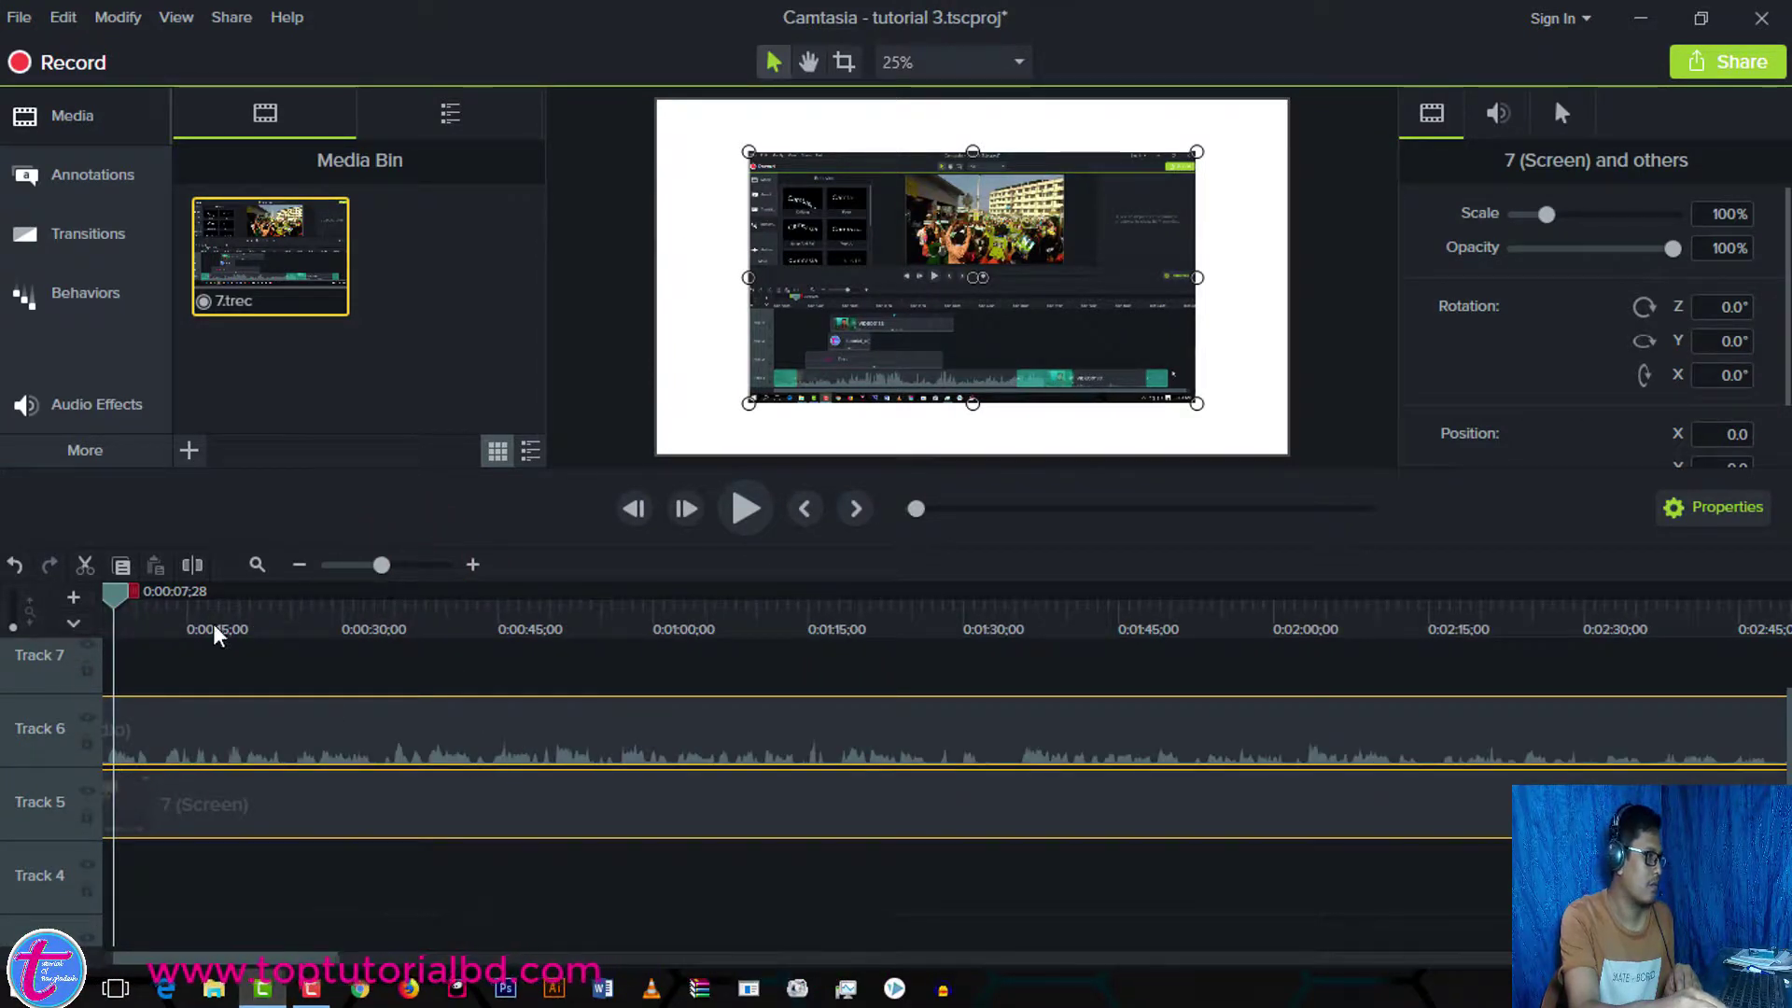
pyautogui.moveTo(110, 590); pyautogui.dragTo(446, 664)
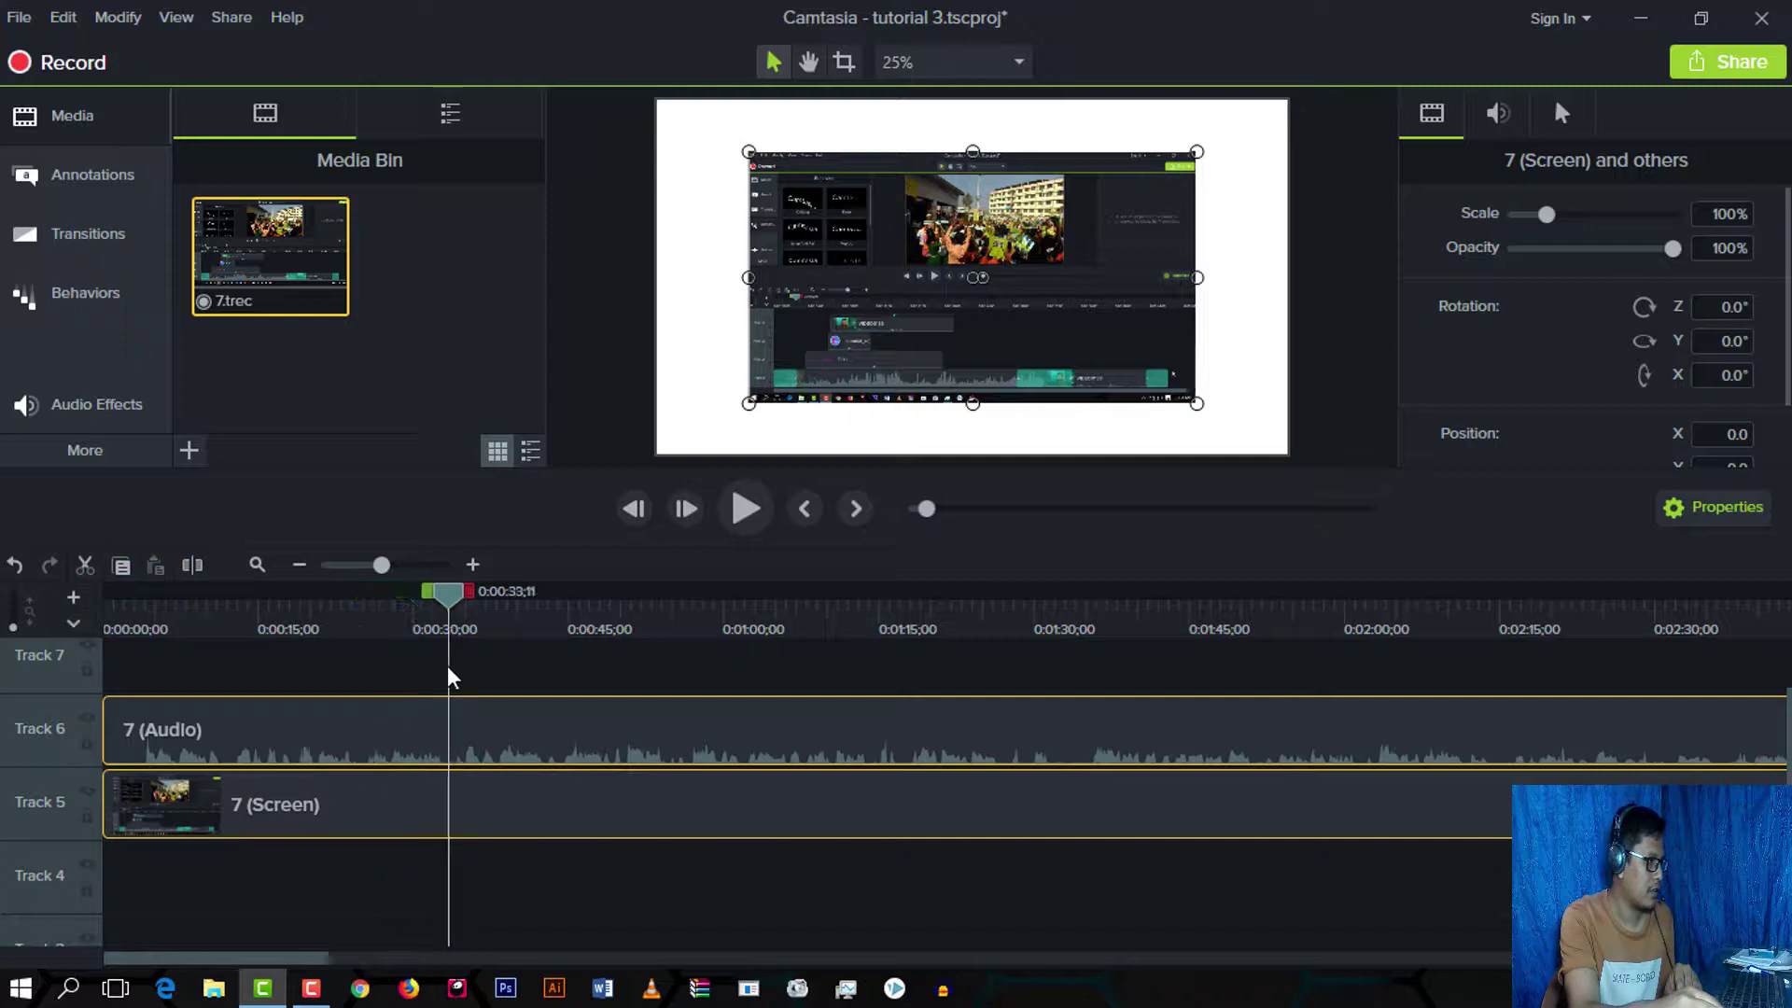
pyautogui.click(756, 665)
pyautogui.moveTo(602, 727); pyautogui.dragTo(545, 869)
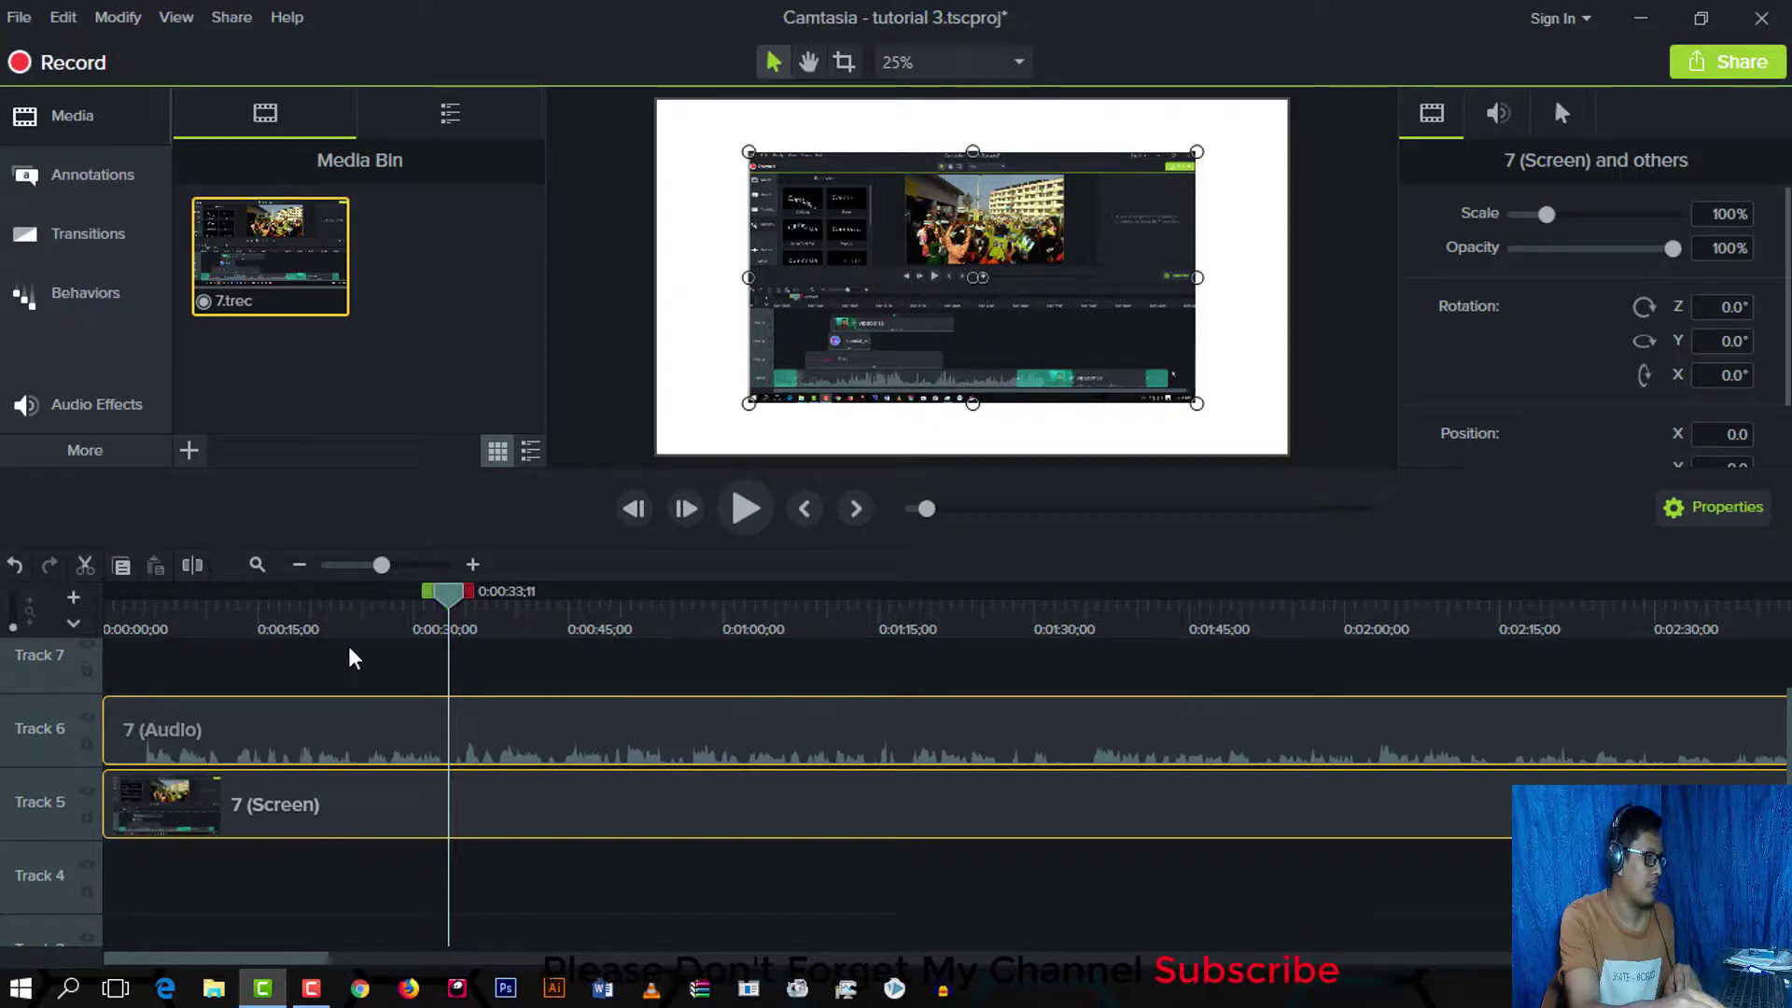
pyautogui.moveTo(680, 655); pyautogui.dragTo(560, 822)
pyautogui.click(194, 565)
pyautogui.moveTo(777, 901); pyautogui.dragTo(586, 720)
pyautogui.press('Delete')
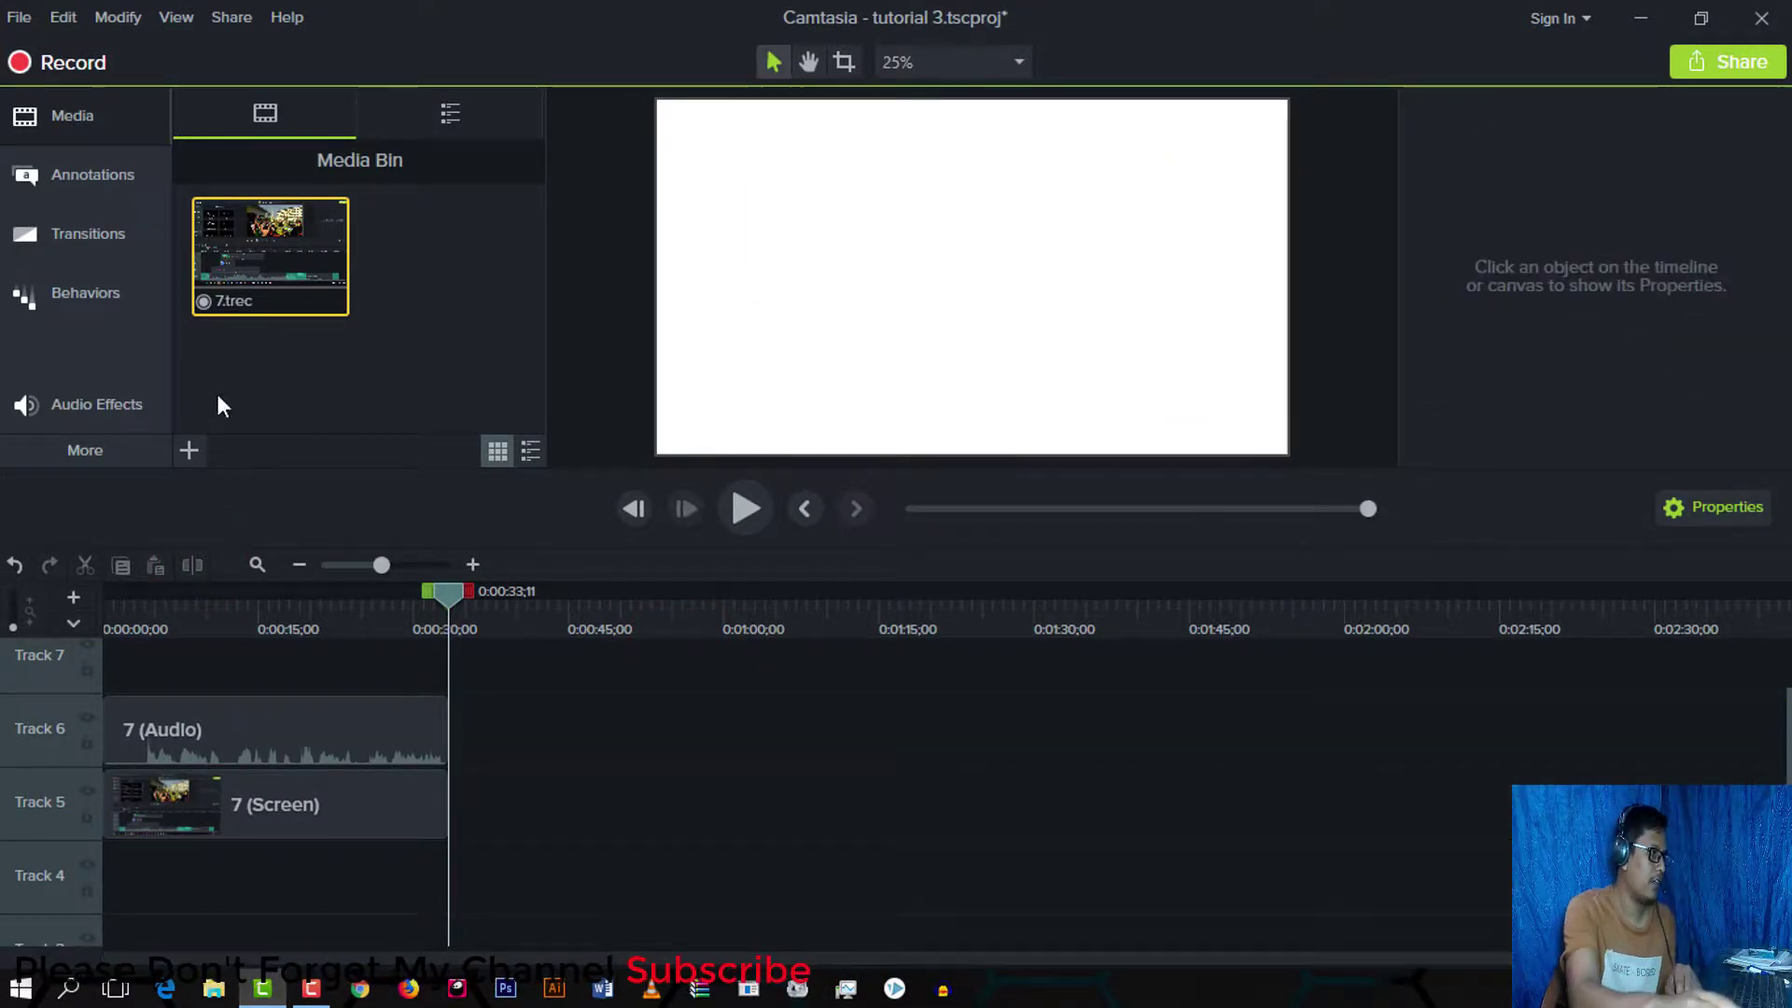
# Step: Return the playhead to the timeline start and separate the audio and video of the 7 (Screen) clip on Track 5
pyautogui.moveTo(463, 601); pyautogui.dragTo(32, 670)
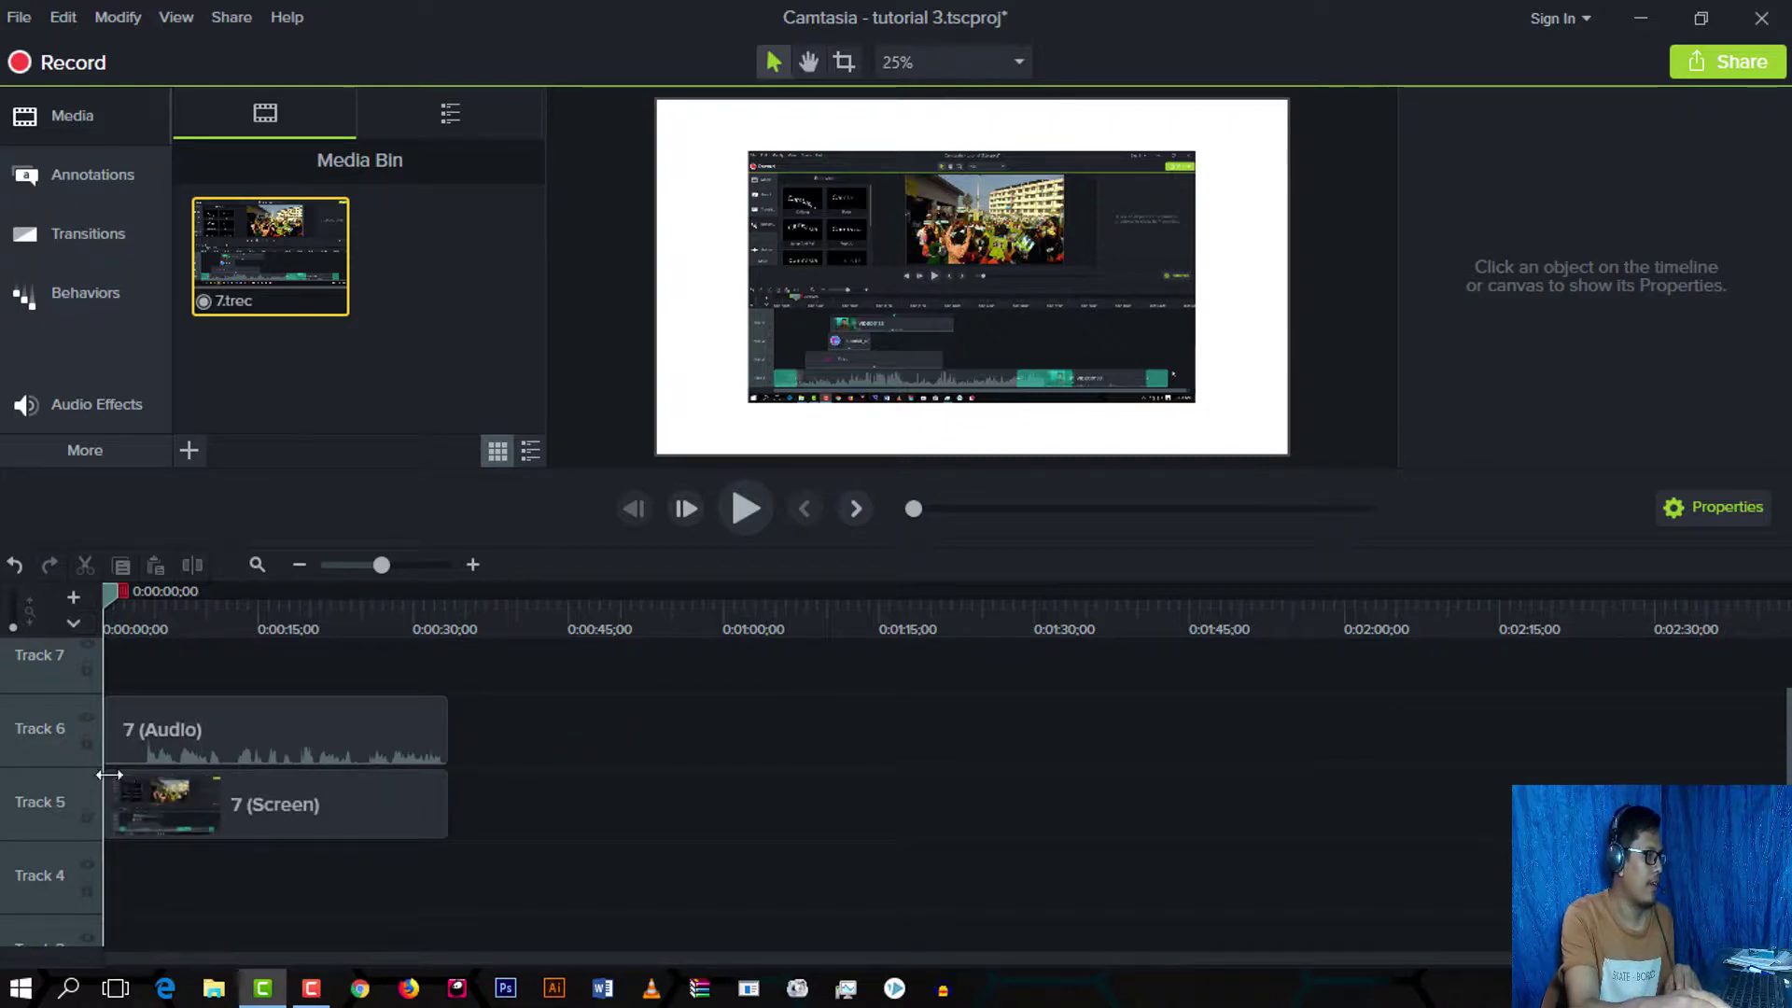
pyautogui.click(287, 725)
pyautogui.click(295, 805)
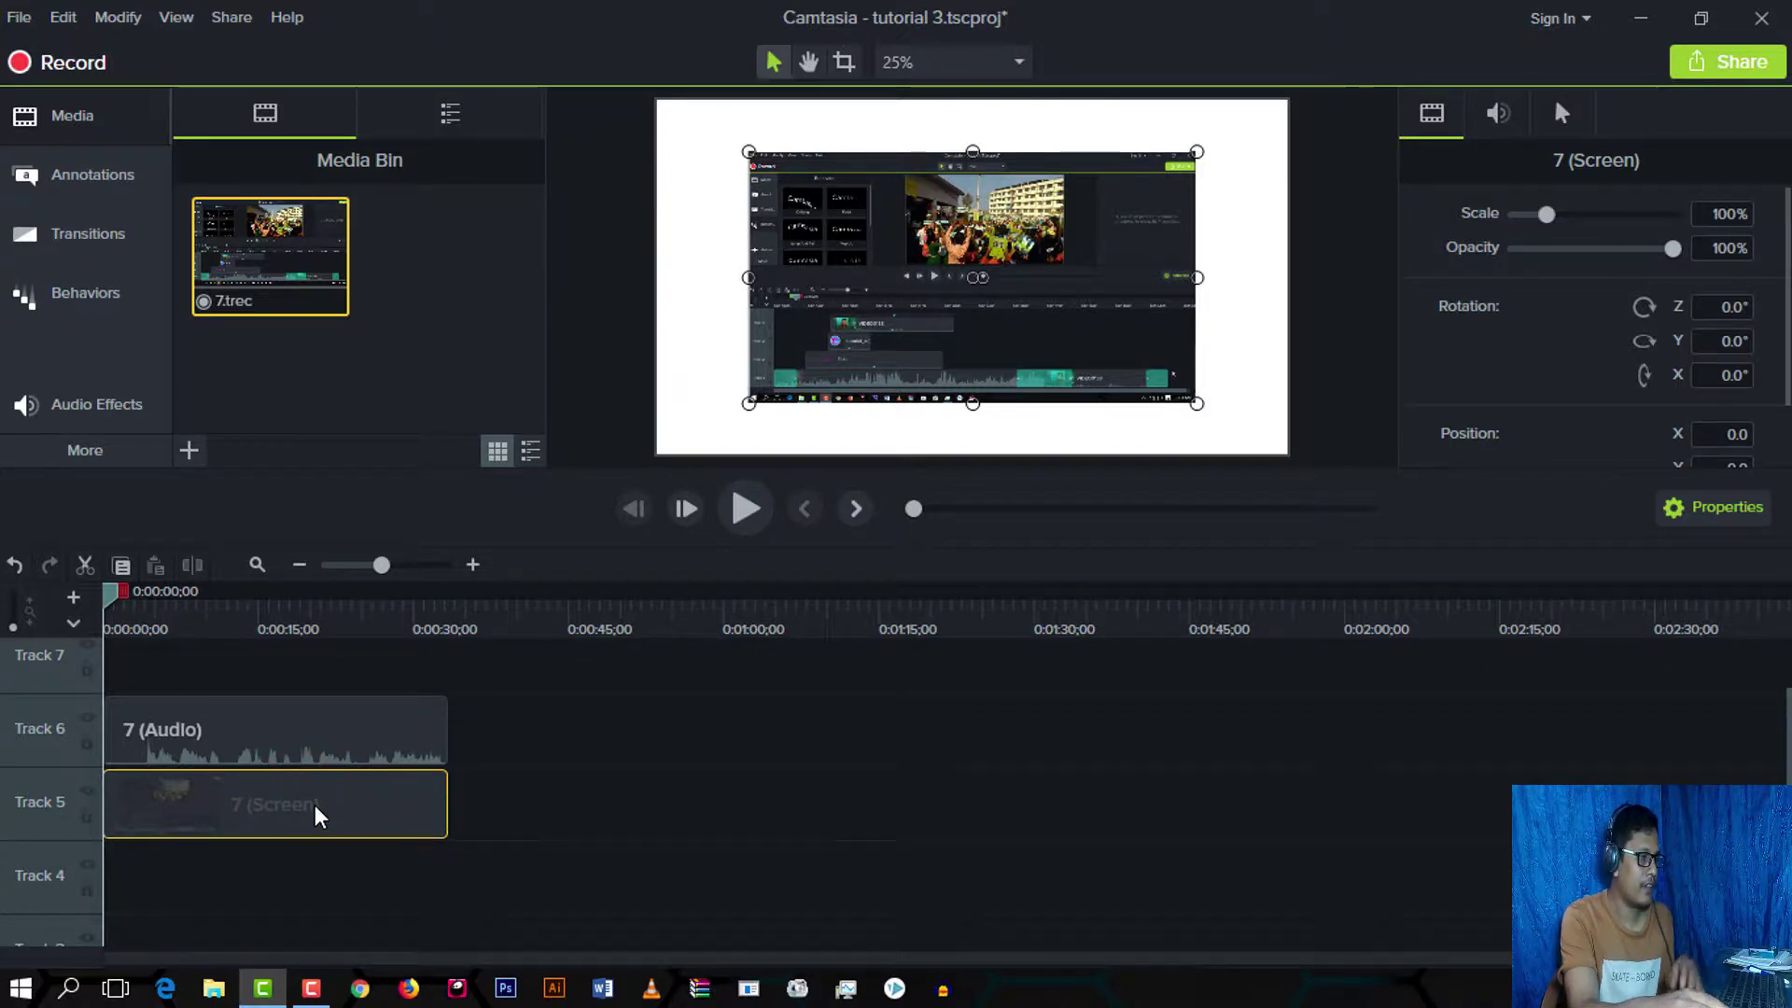
pyautogui.rightClick(265, 804)
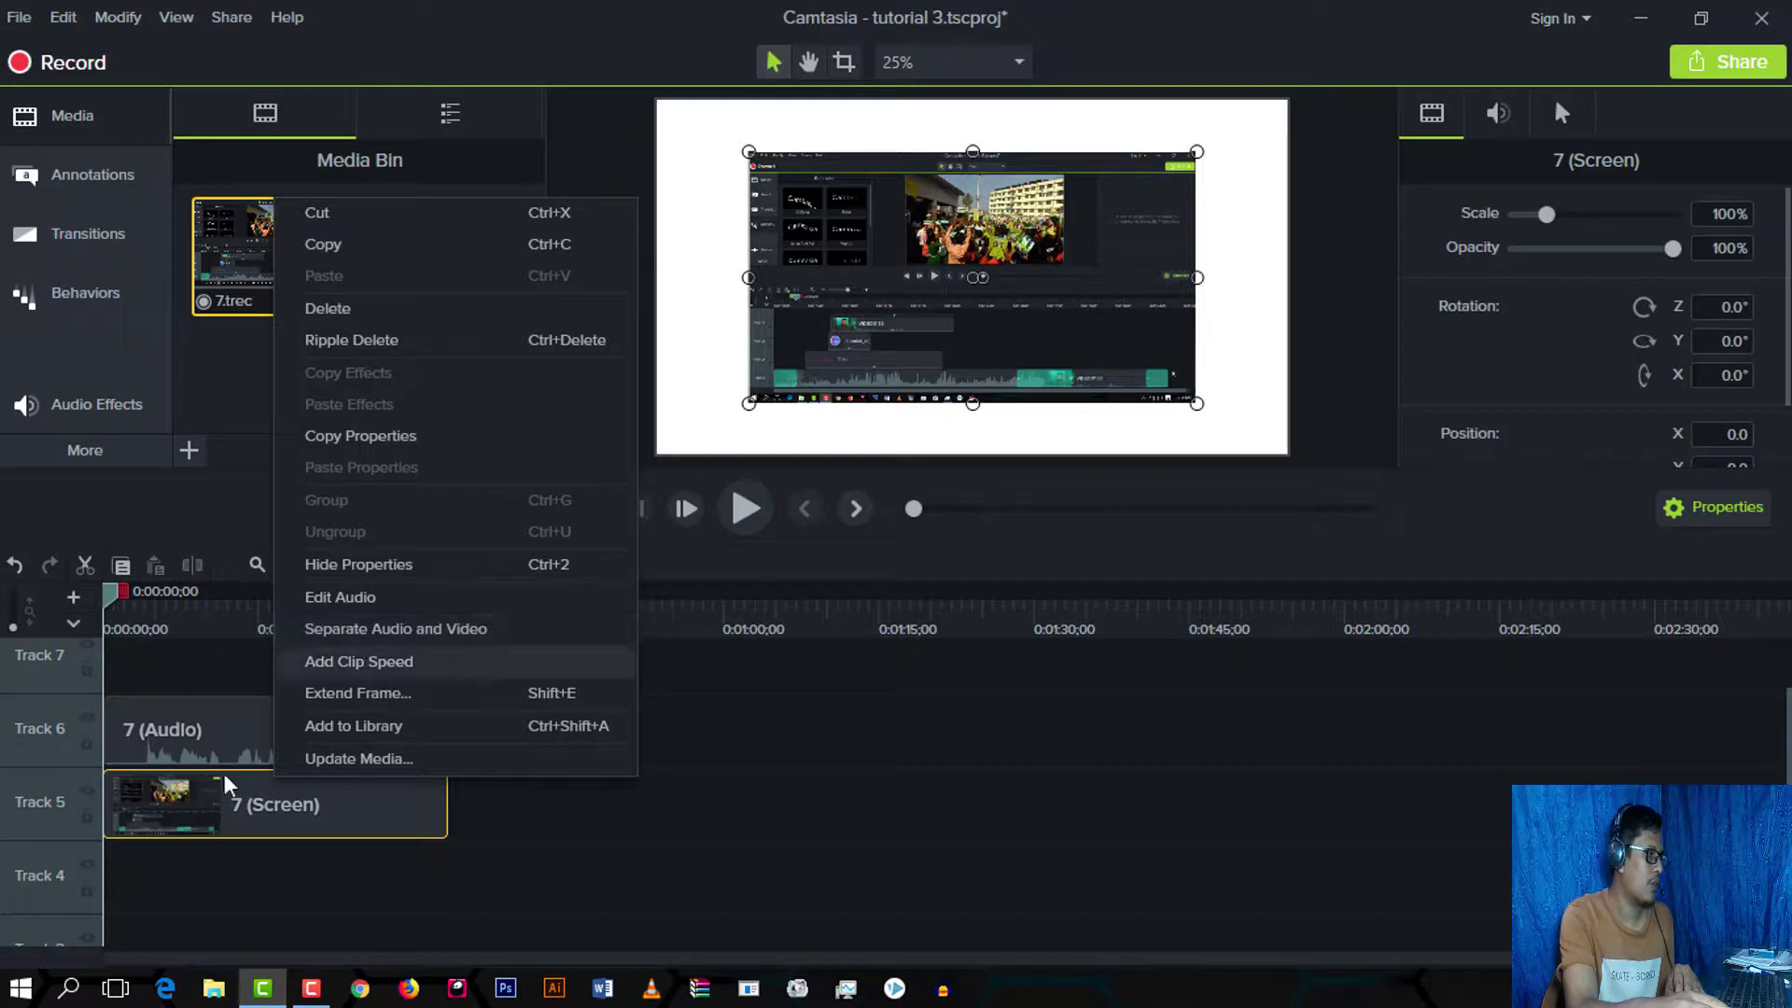
pyautogui.click(140, 810)
pyautogui.click(200, 799)
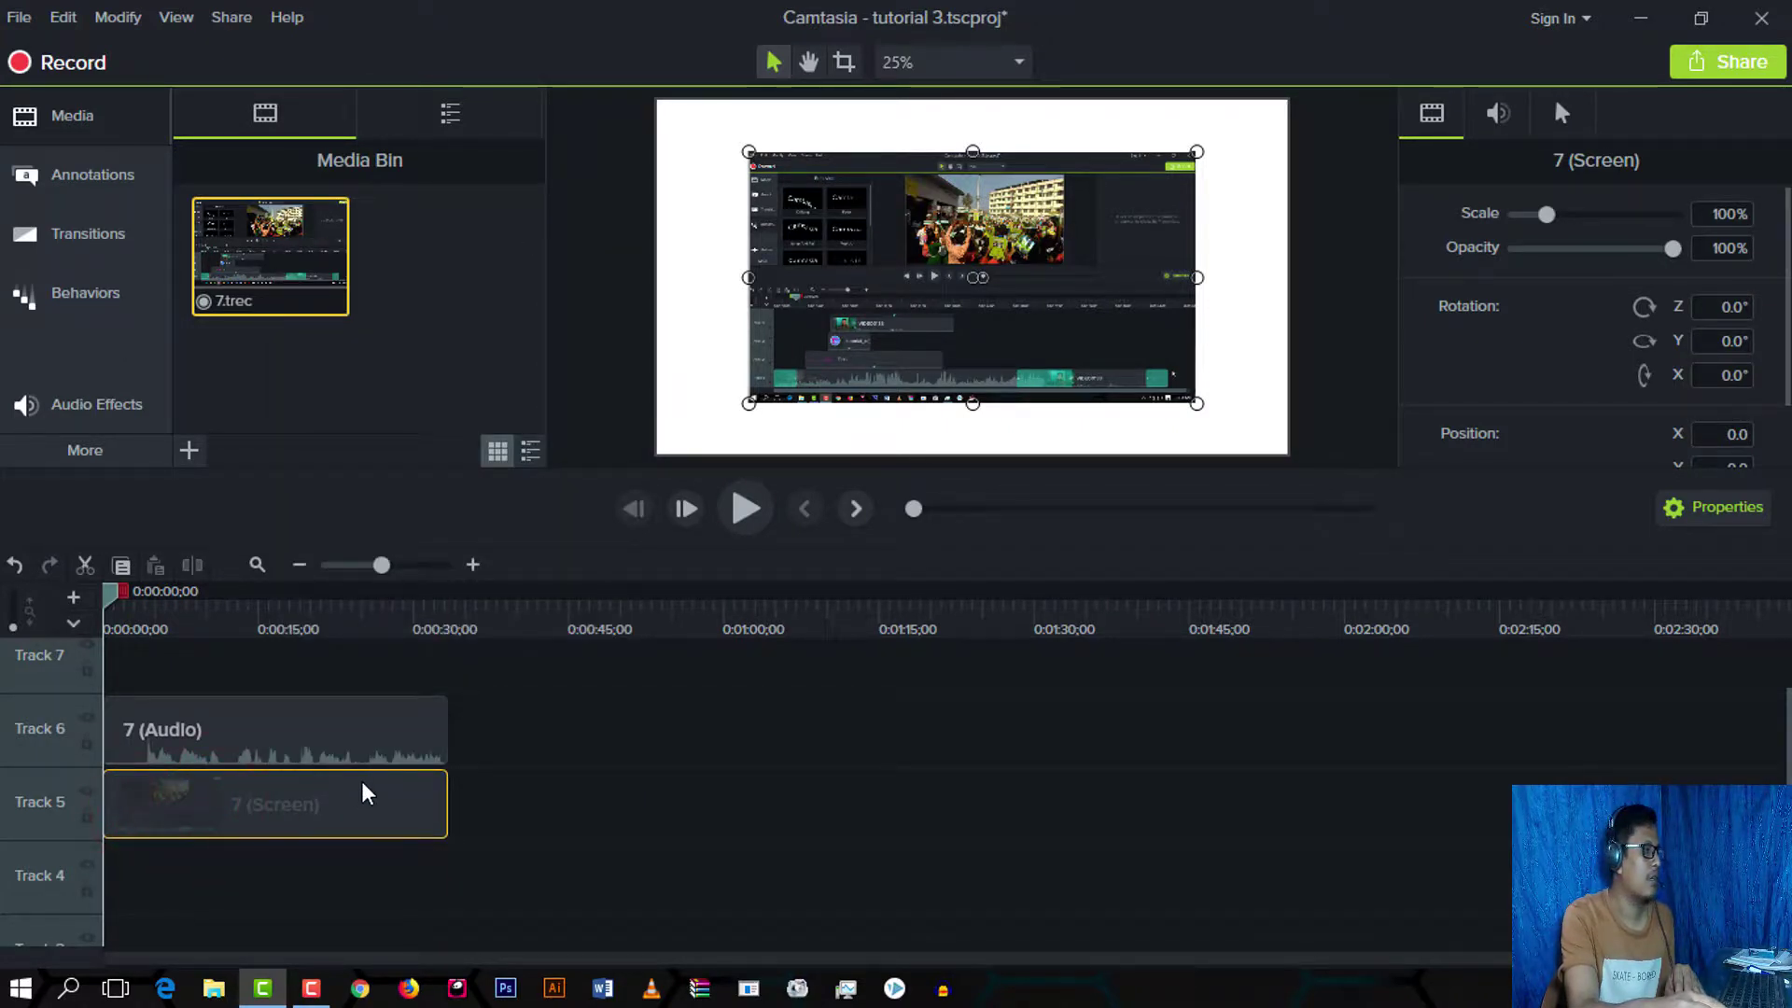
pyautogui.rightClick(231, 800)
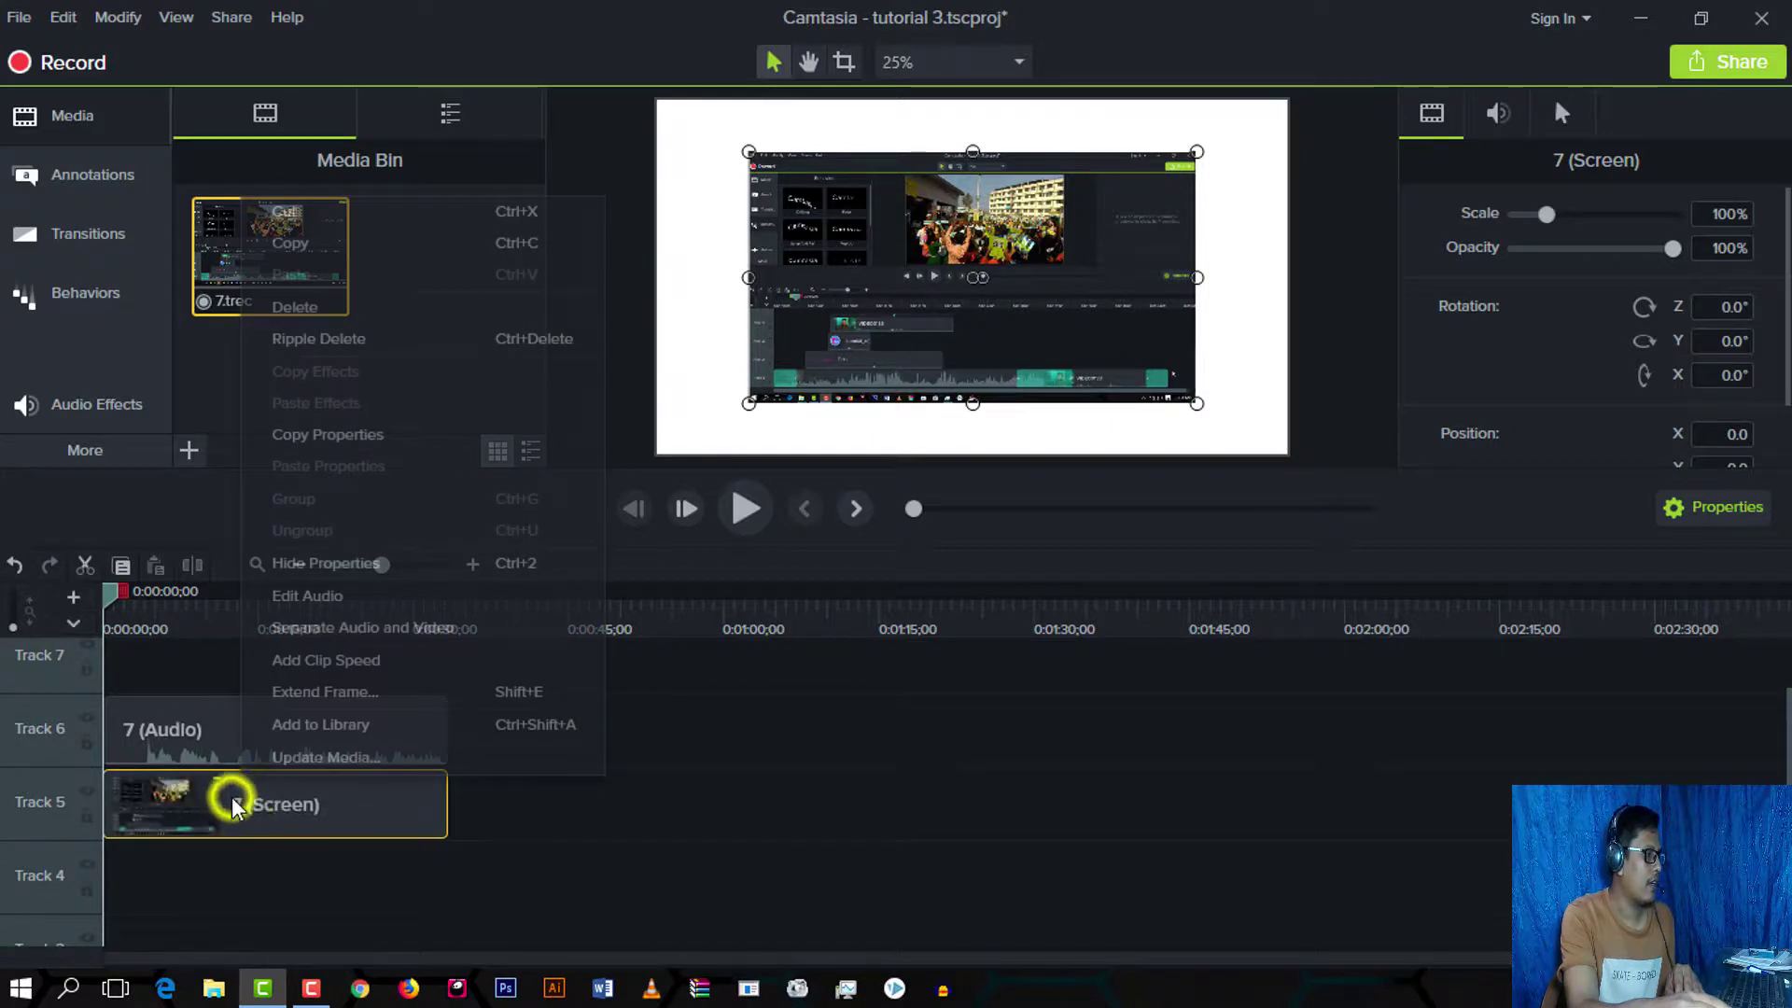
pyautogui.click(377, 627)
# Step: Cut the first few seconds out of both the 7 (Audio) and 7 (Screen) clips
pyautogui.click(838, 700)
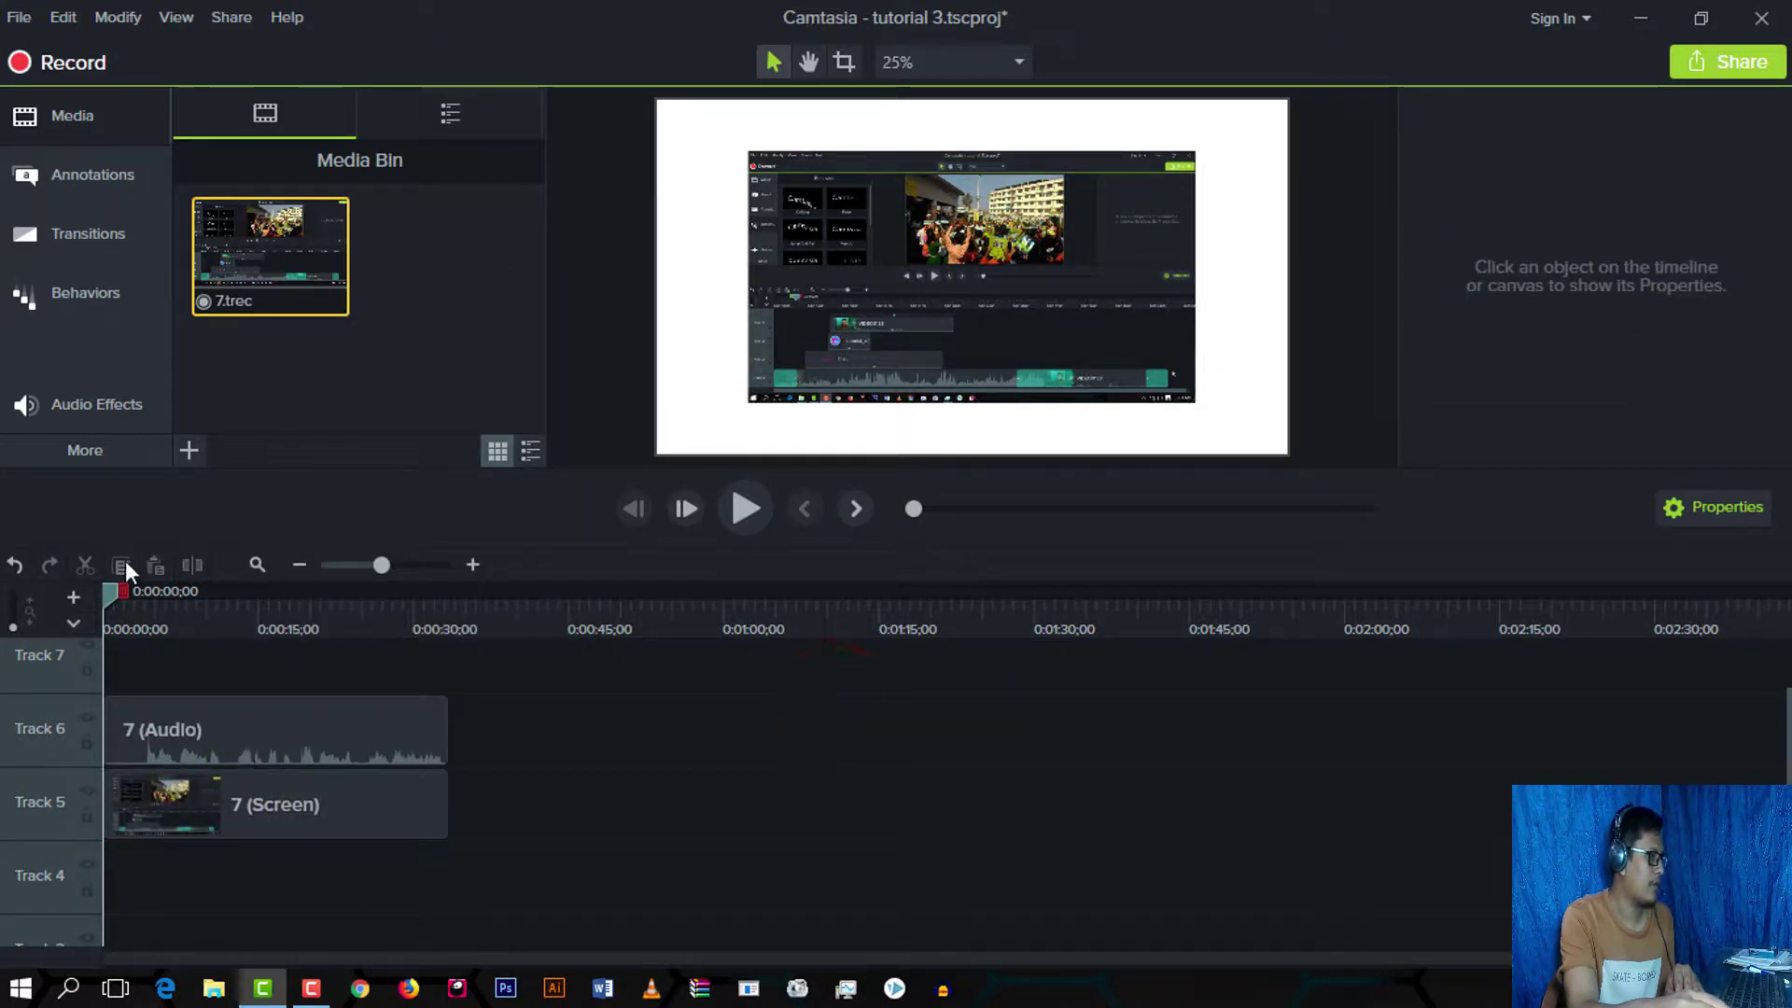
pyautogui.moveTo(112, 591)
pyautogui.mouseDown()
pyautogui.moveTo(149, 627)
pyautogui.moveTo(140, 593)
pyautogui.moveTo(105, 592)
pyautogui.mouseUp()
pyautogui.click(82, 570)
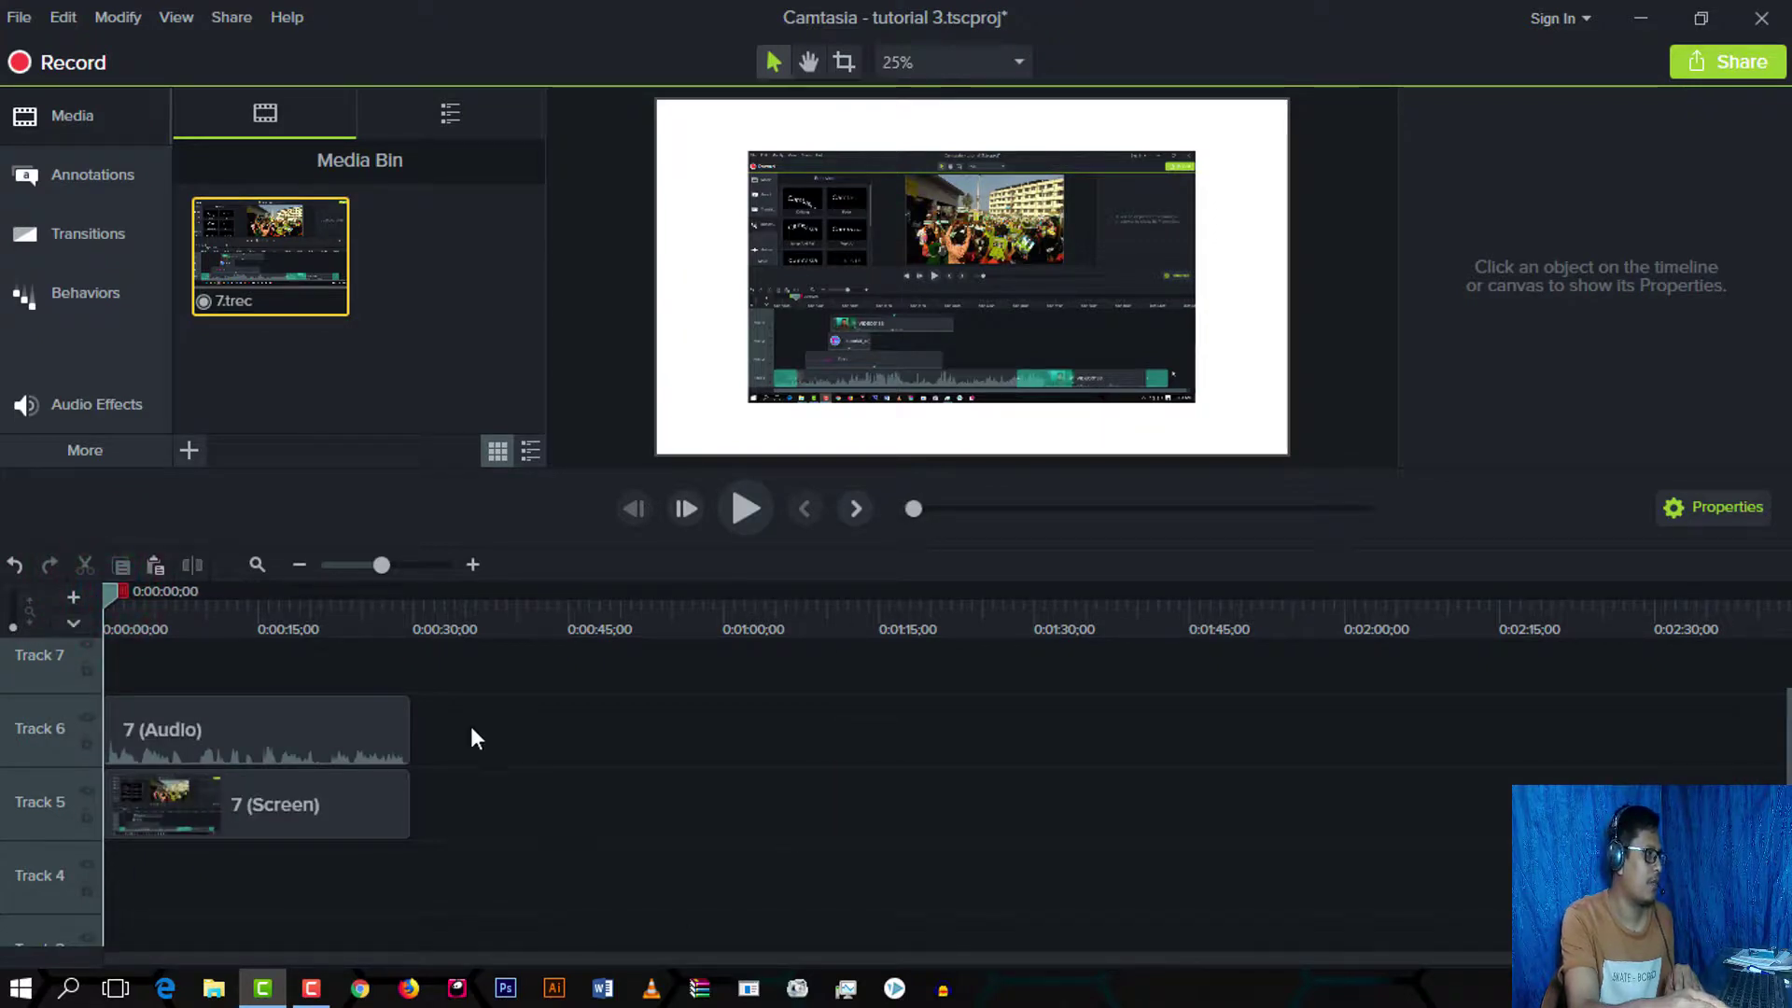
# Step: Display the audio effects and check the gain of the 7 (Audio) clip on Track 6
pyautogui.click(70, 406)
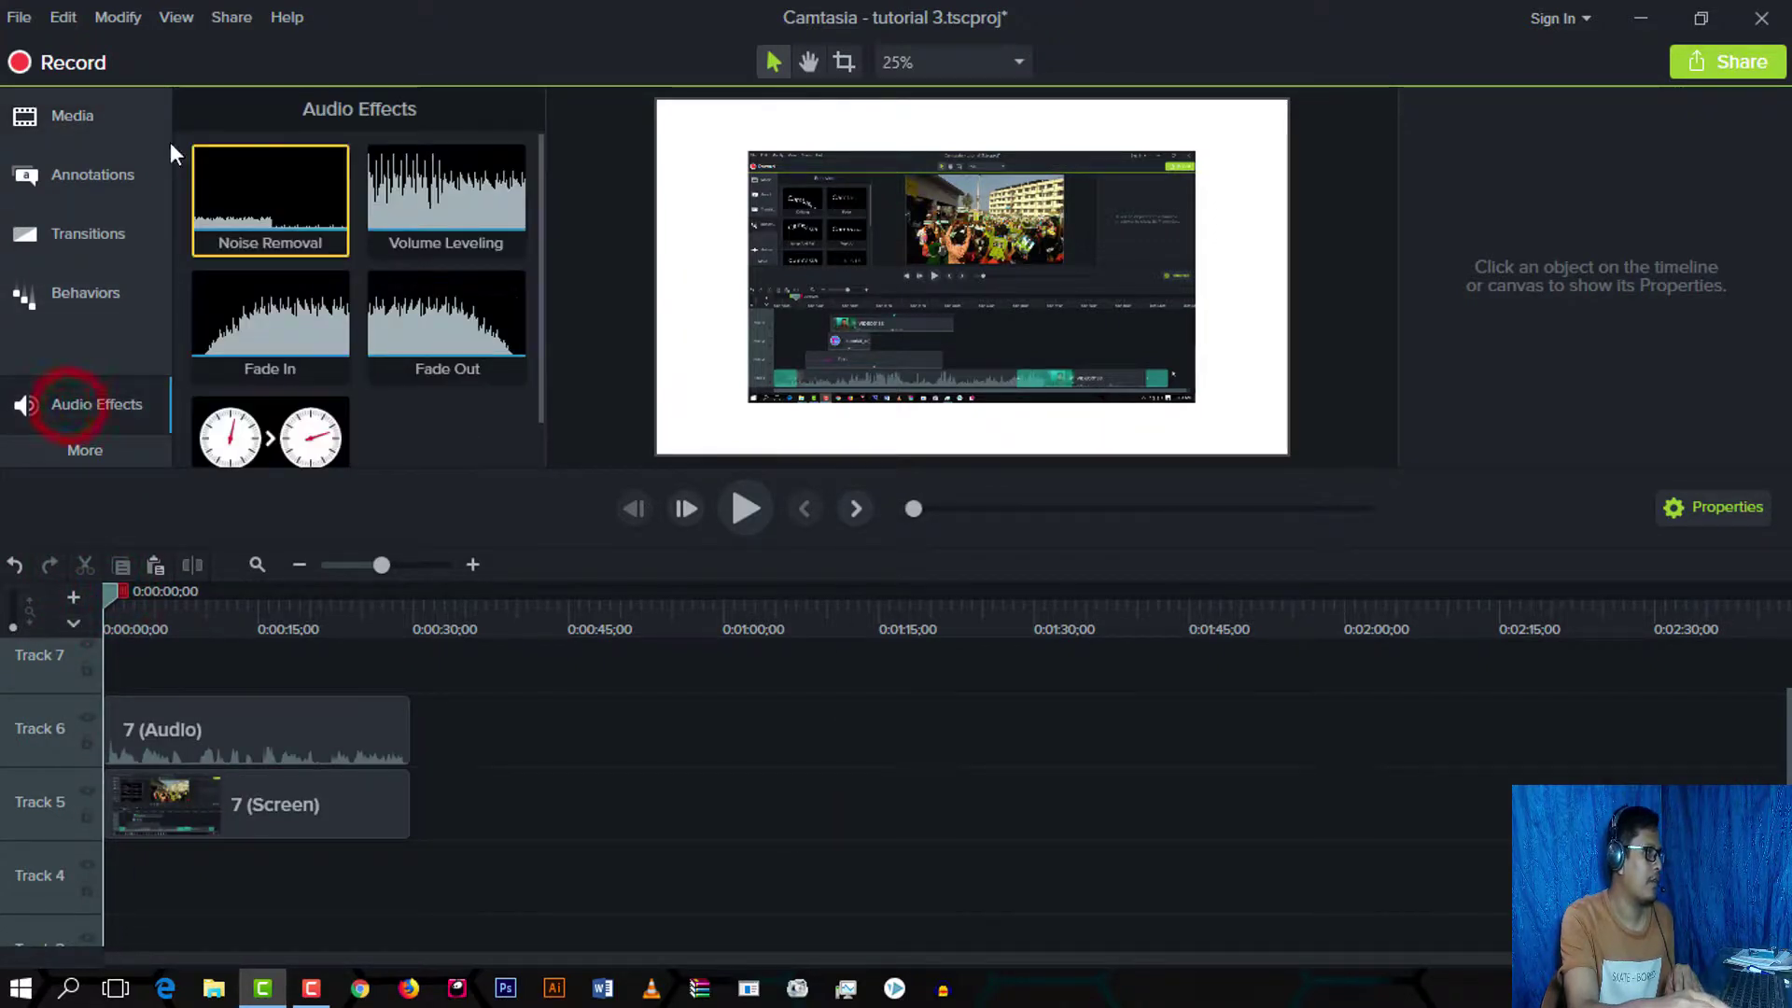
pyautogui.click(272, 737)
pyautogui.click(476, 741)
pyautogui.click(214, 730)
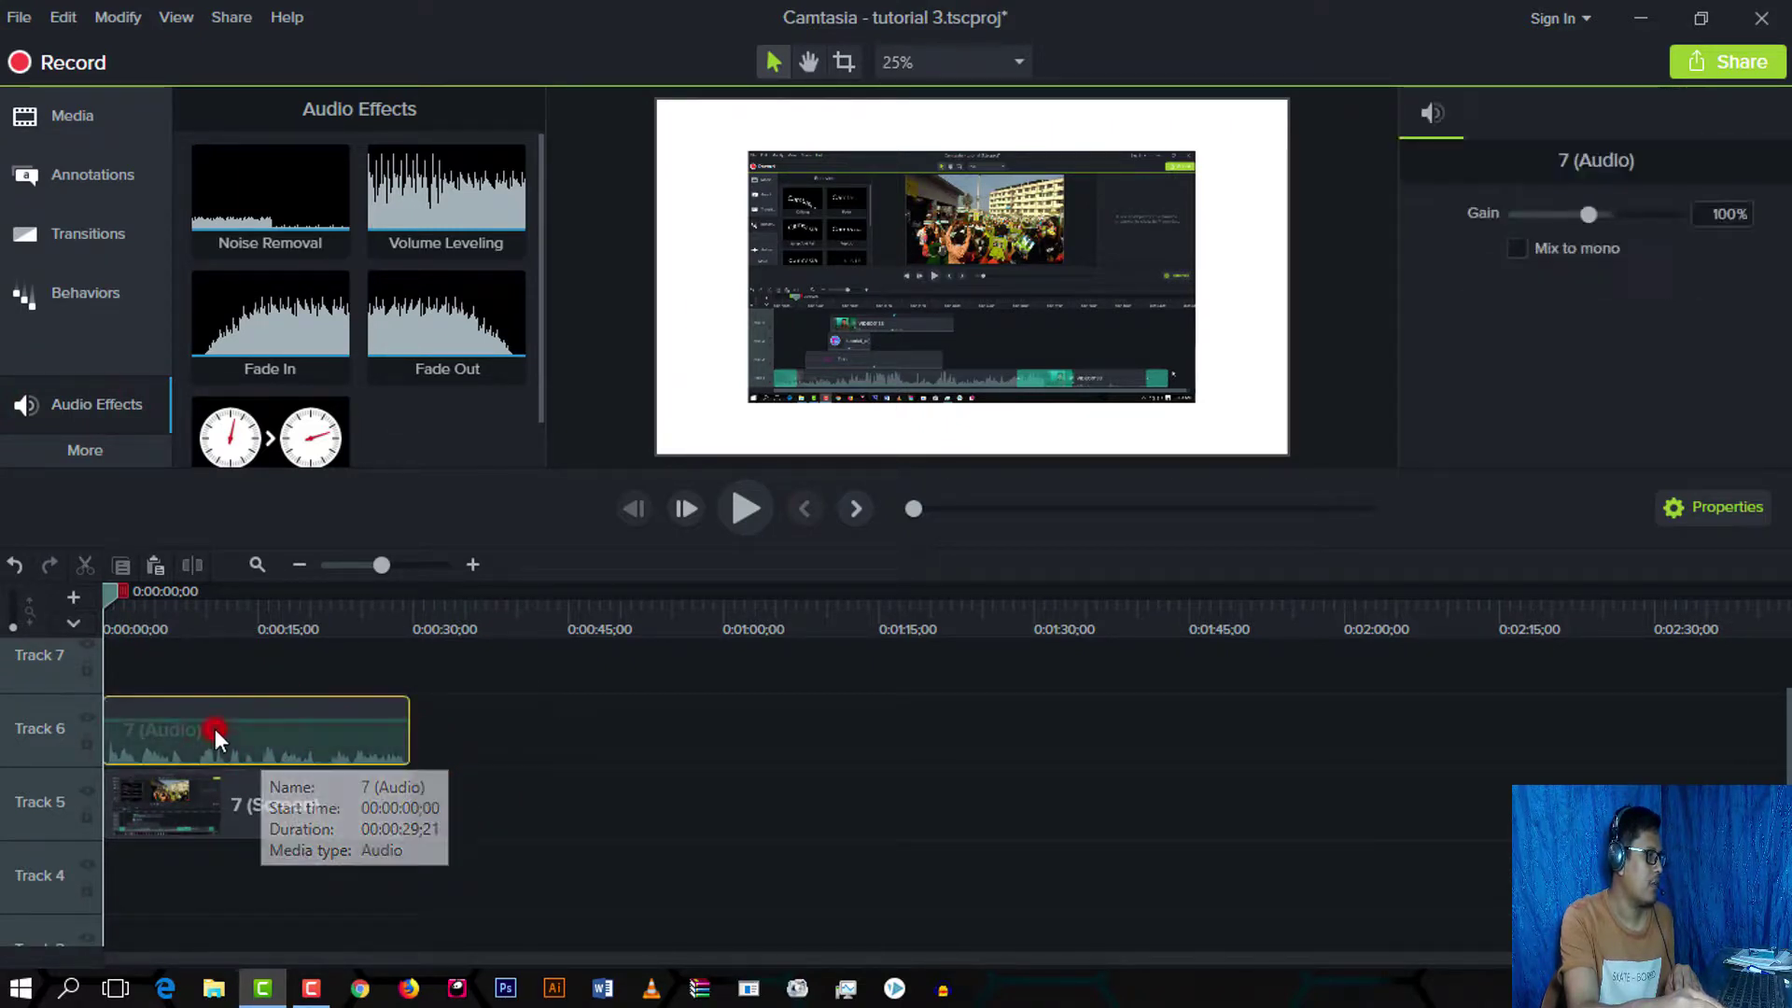
pyautogui.click(534, 730)
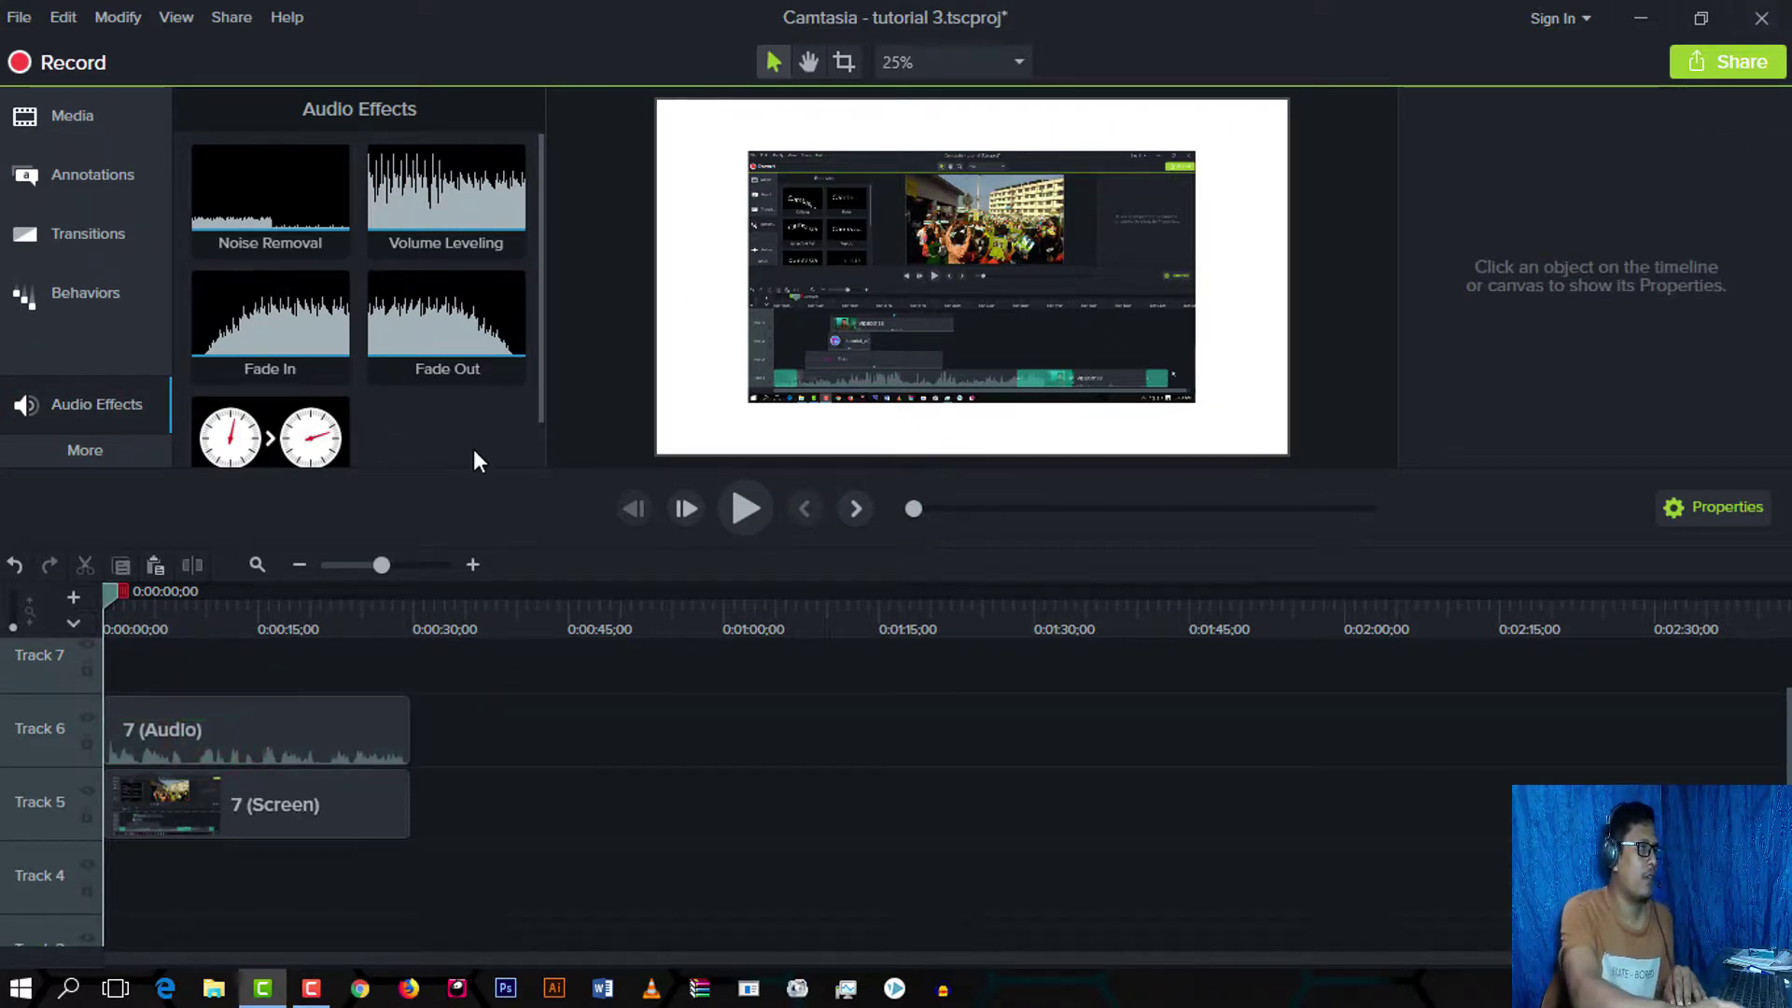
# Step: Play the trimmed recording from the start to about 0:00:09;06 and return the playhead to the start
pyautogui.click(747, 509)
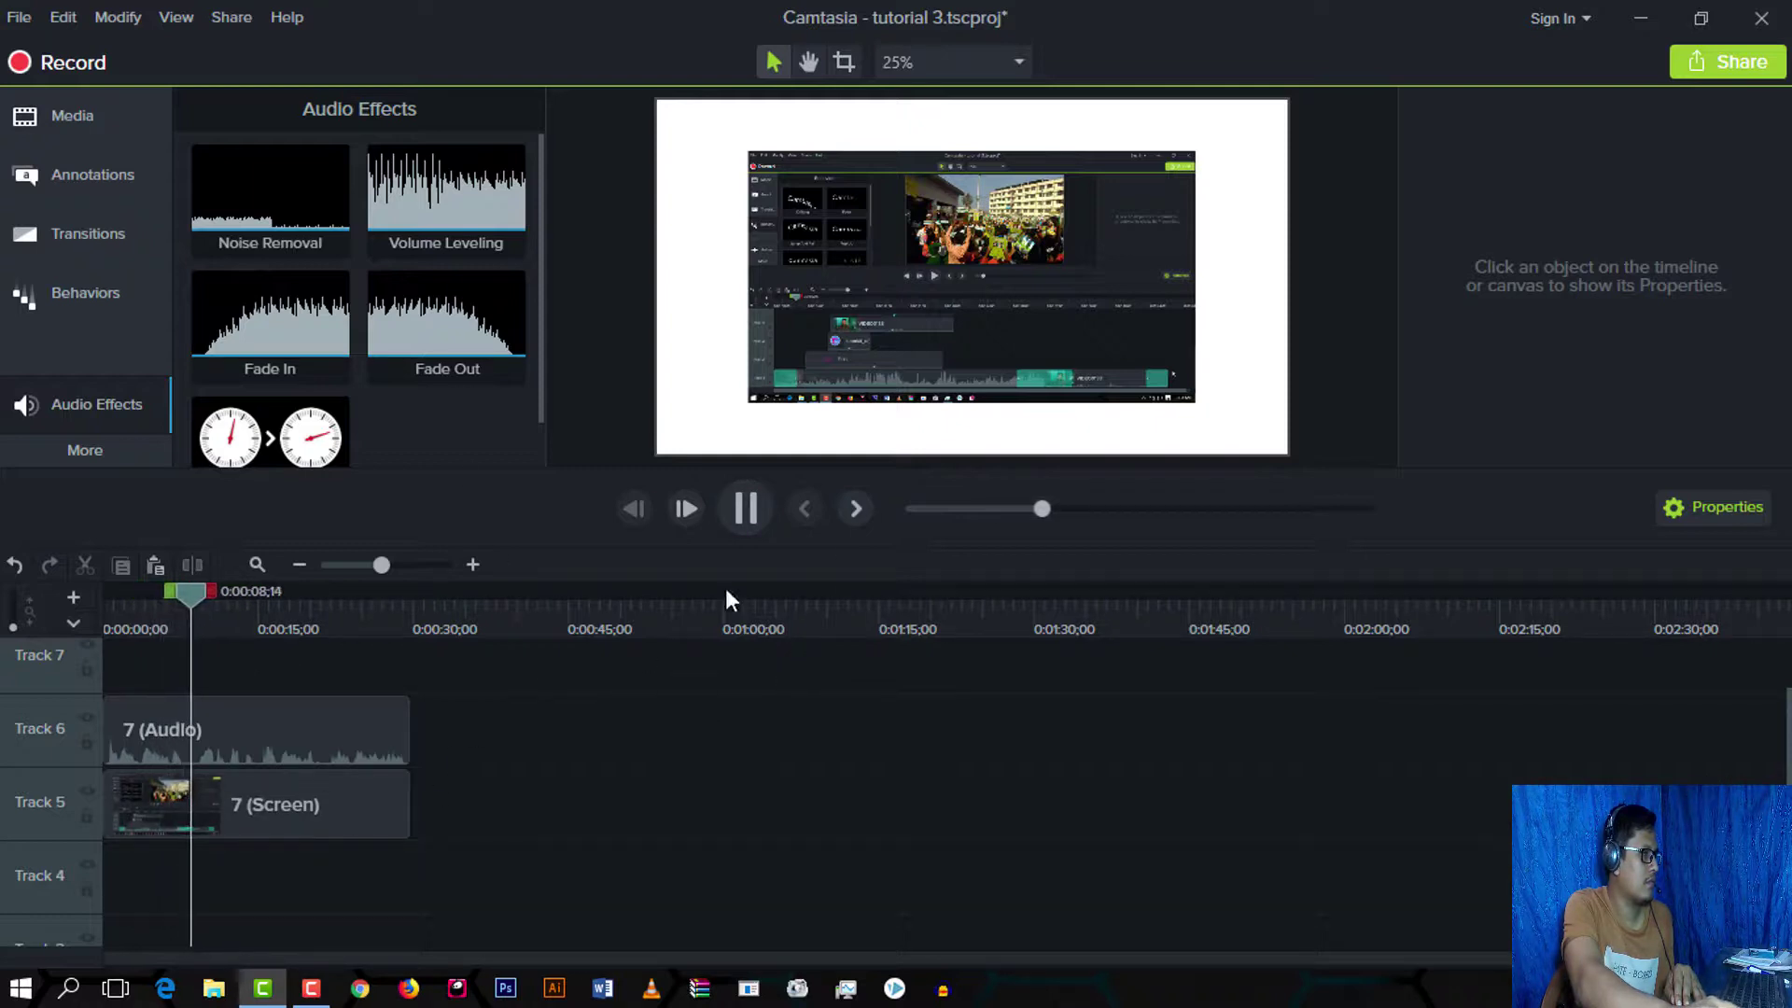
pyautogui.click(747, 507)
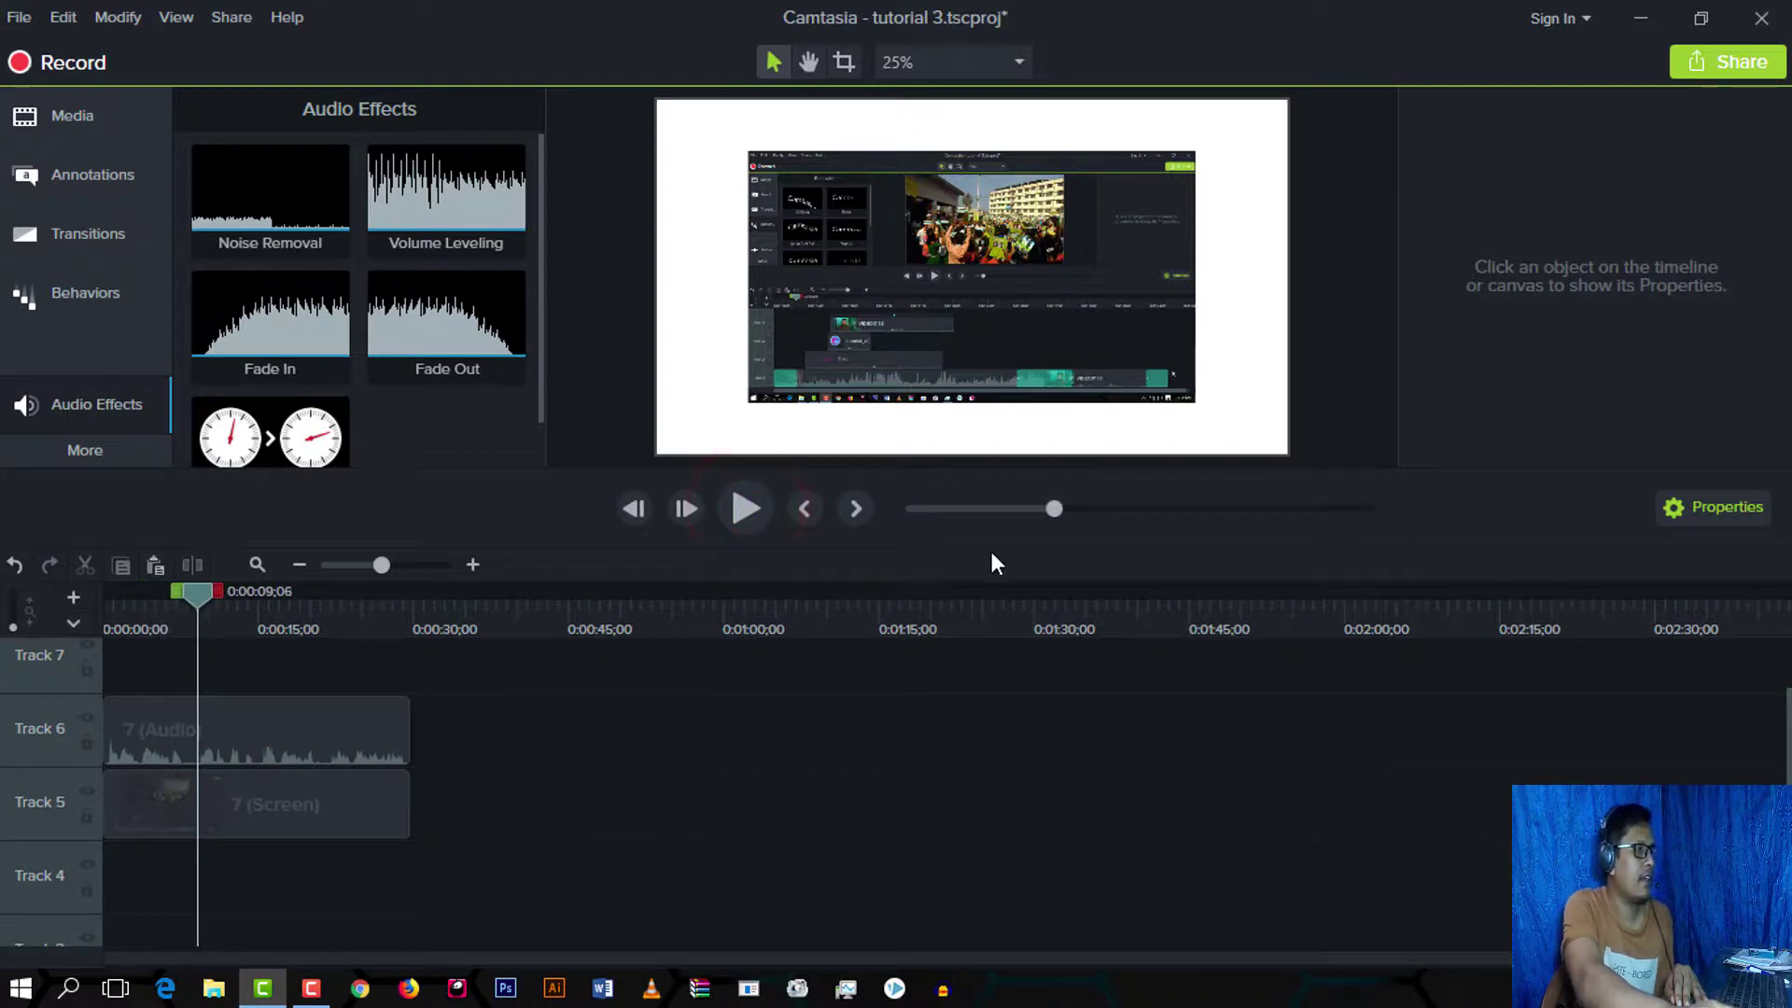
pyautogui.moveTo(199, 596); pyautogui.dragTo(97, 614)
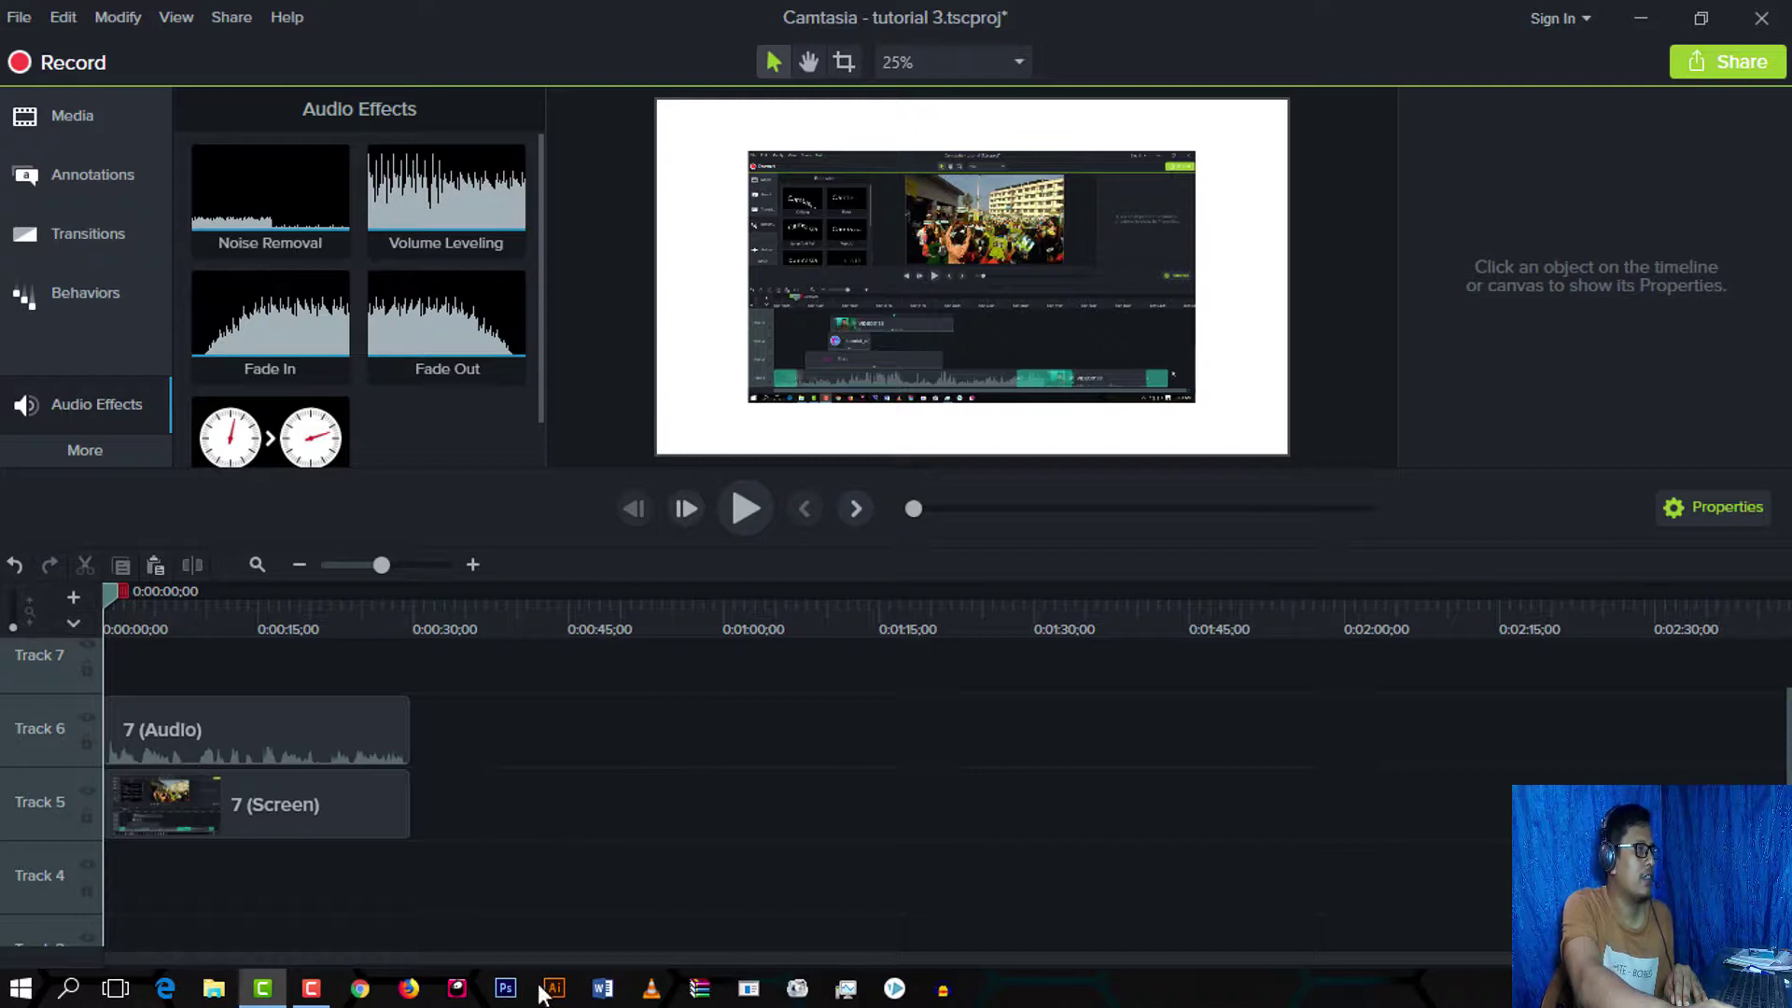
pyautogui.click(182, 730)
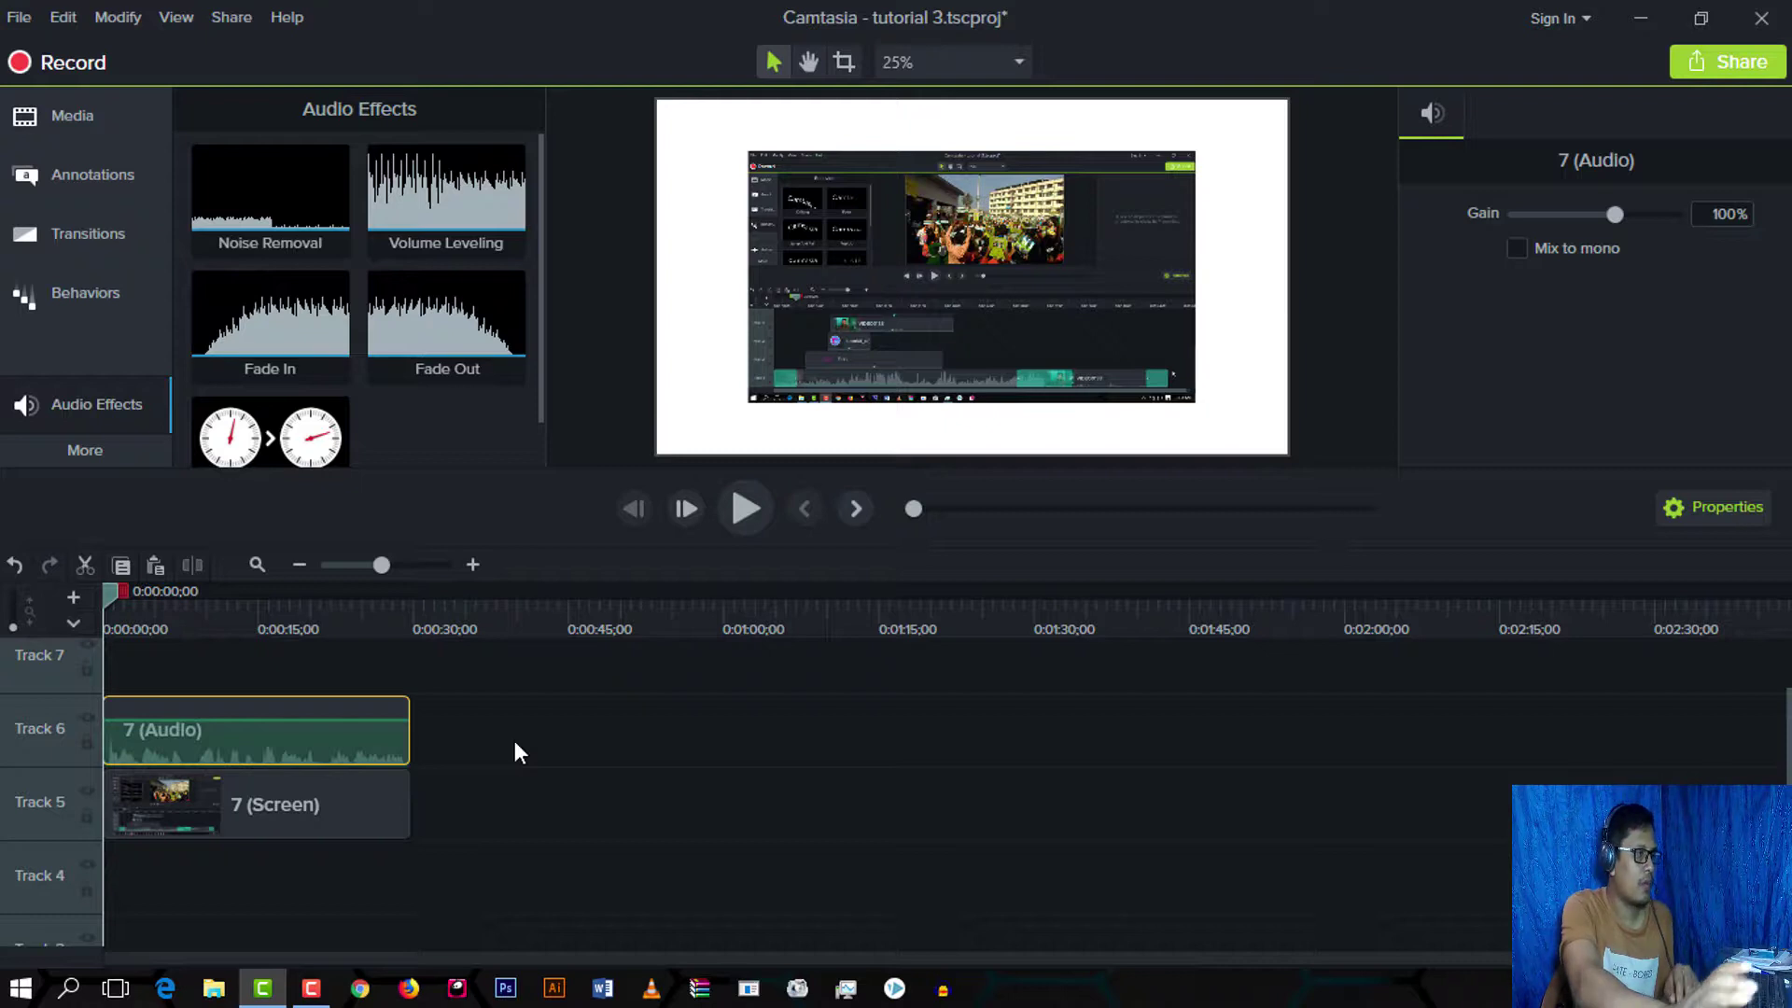
pyautogui.click(286, 216)
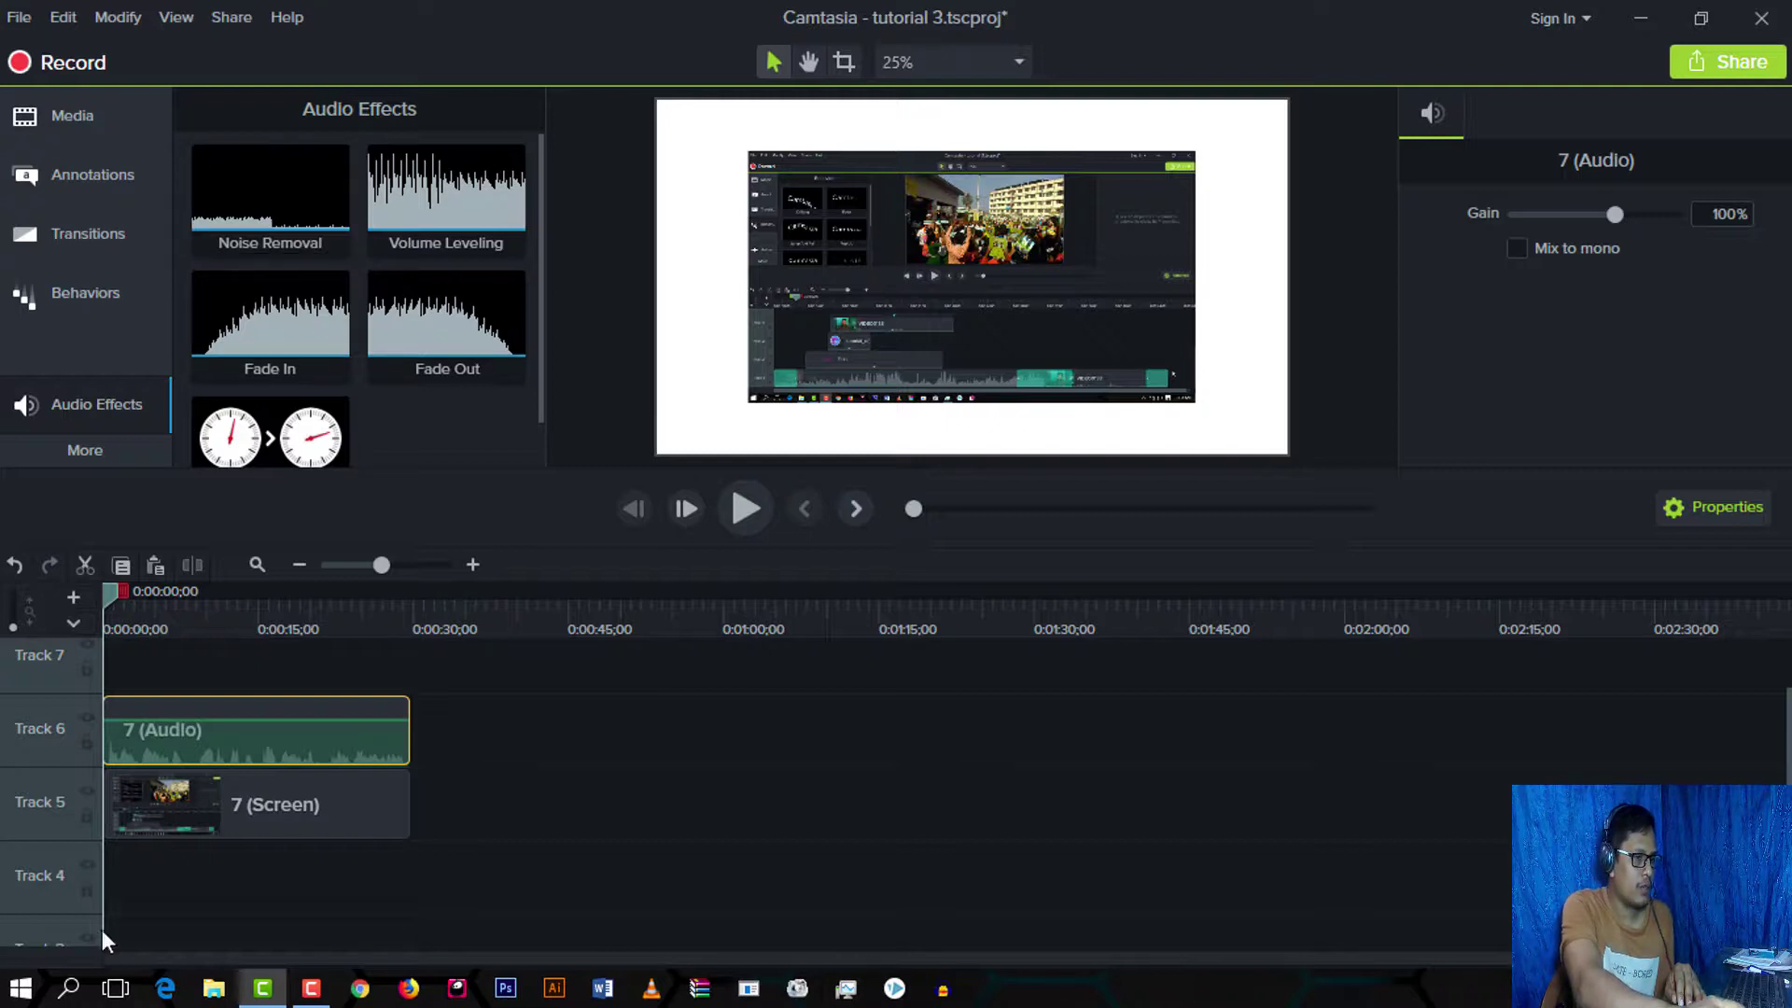
pyautogui.click(313, 991)
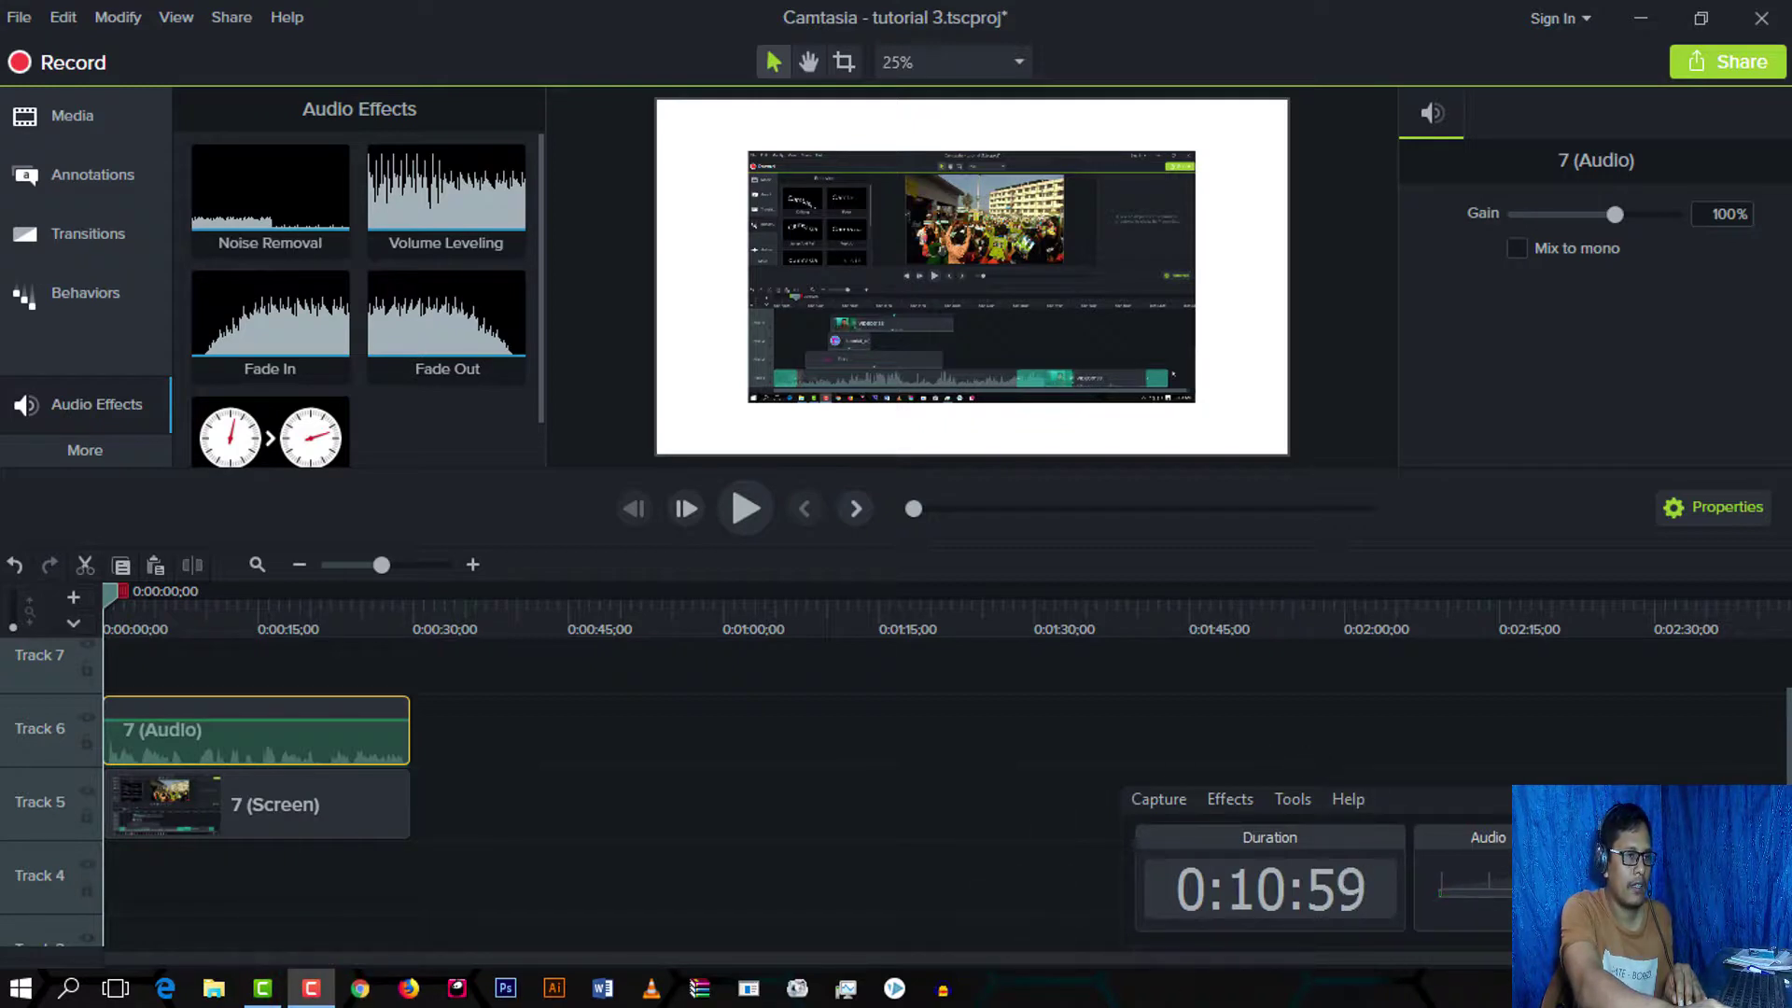
pyautogui.click(96, 847)
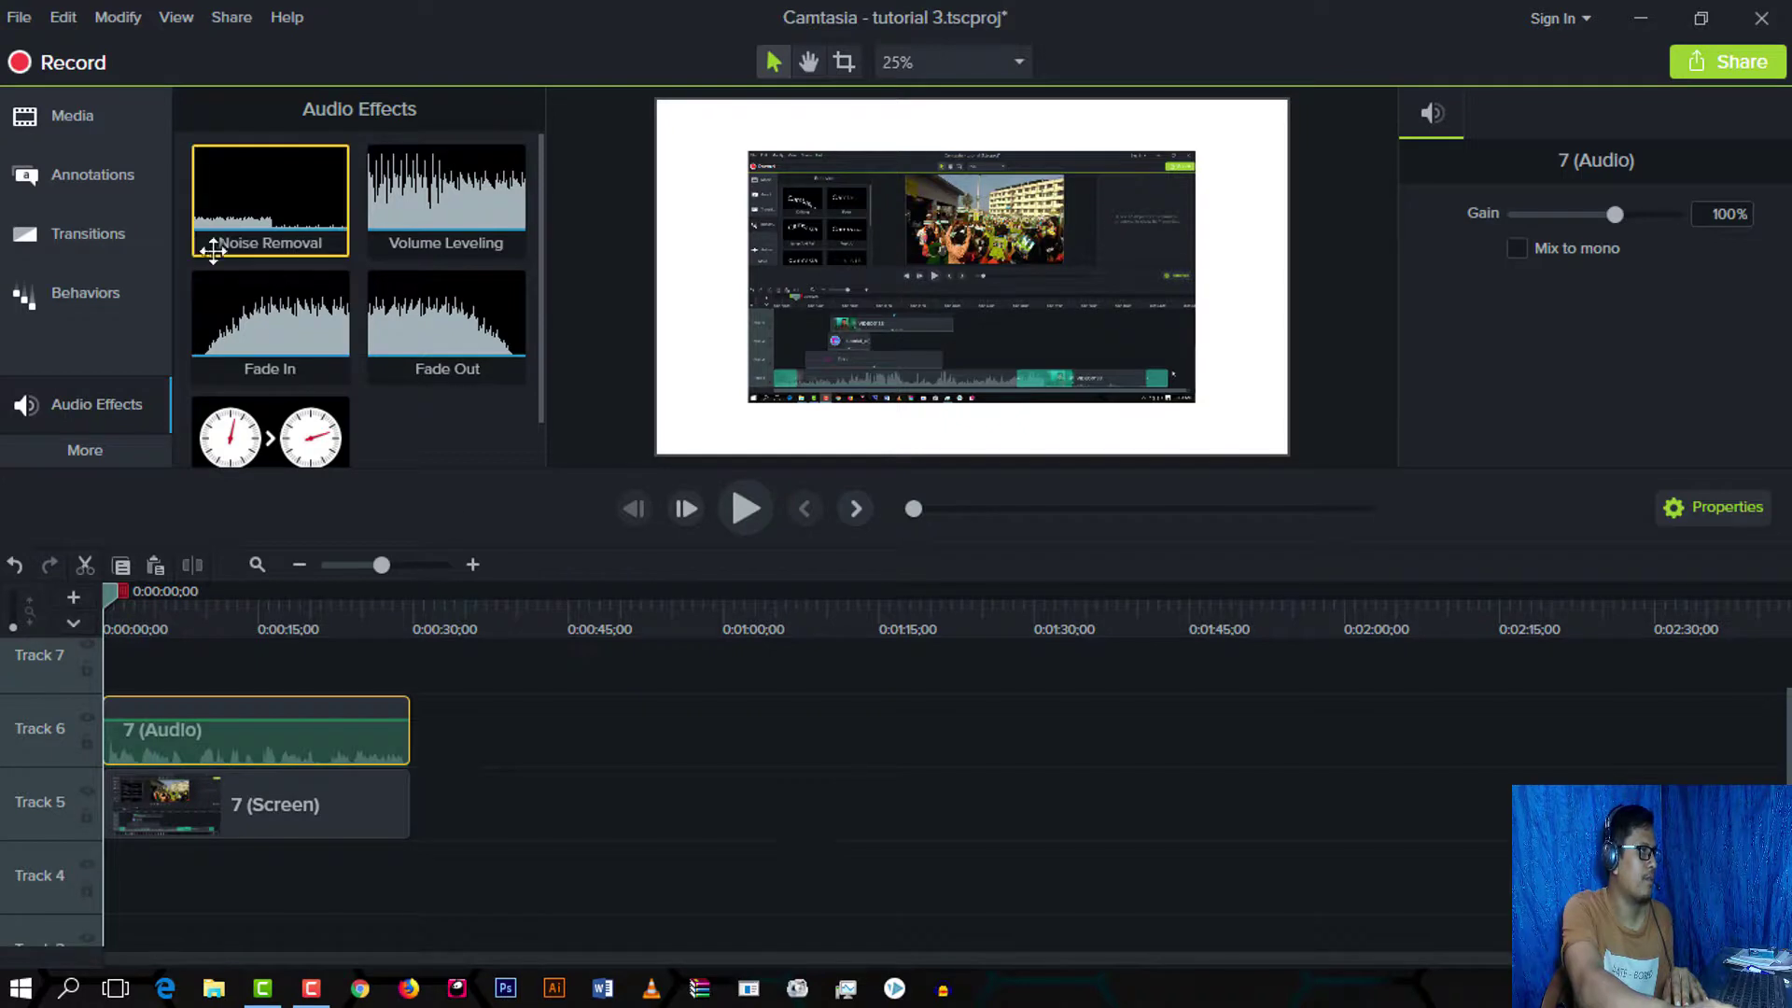
pyautogui.click(160, 746)
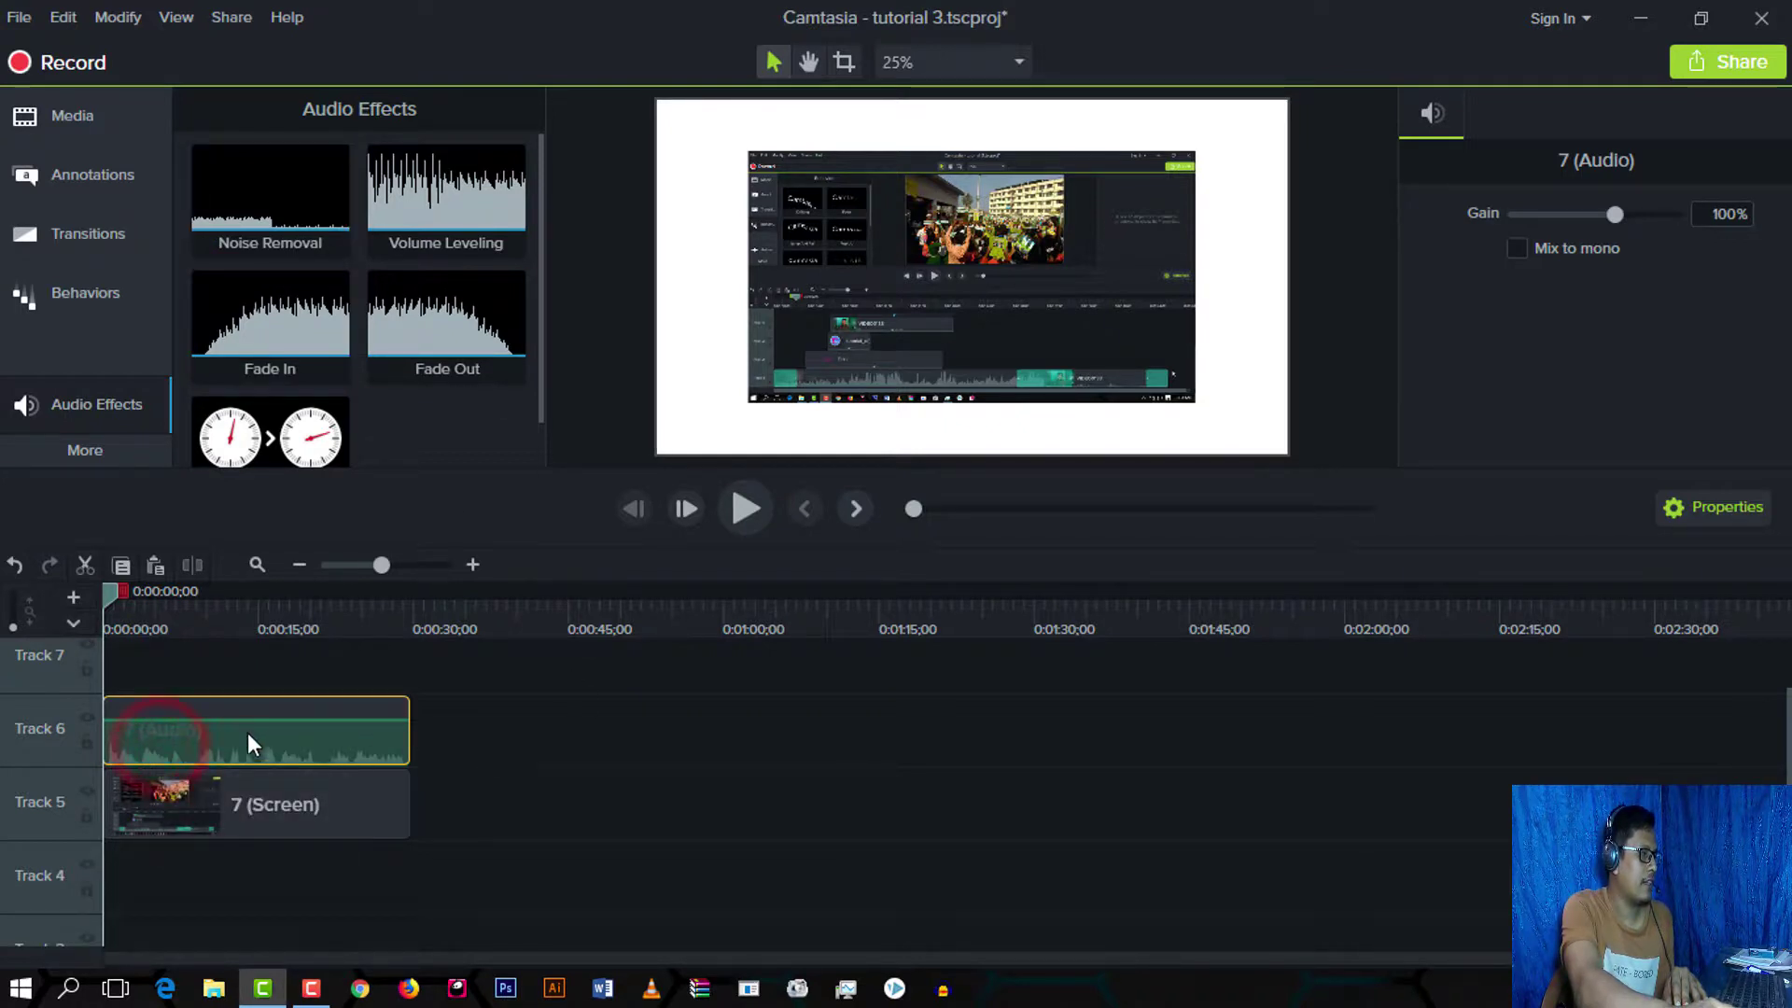
pyautogui.click(544, 728)
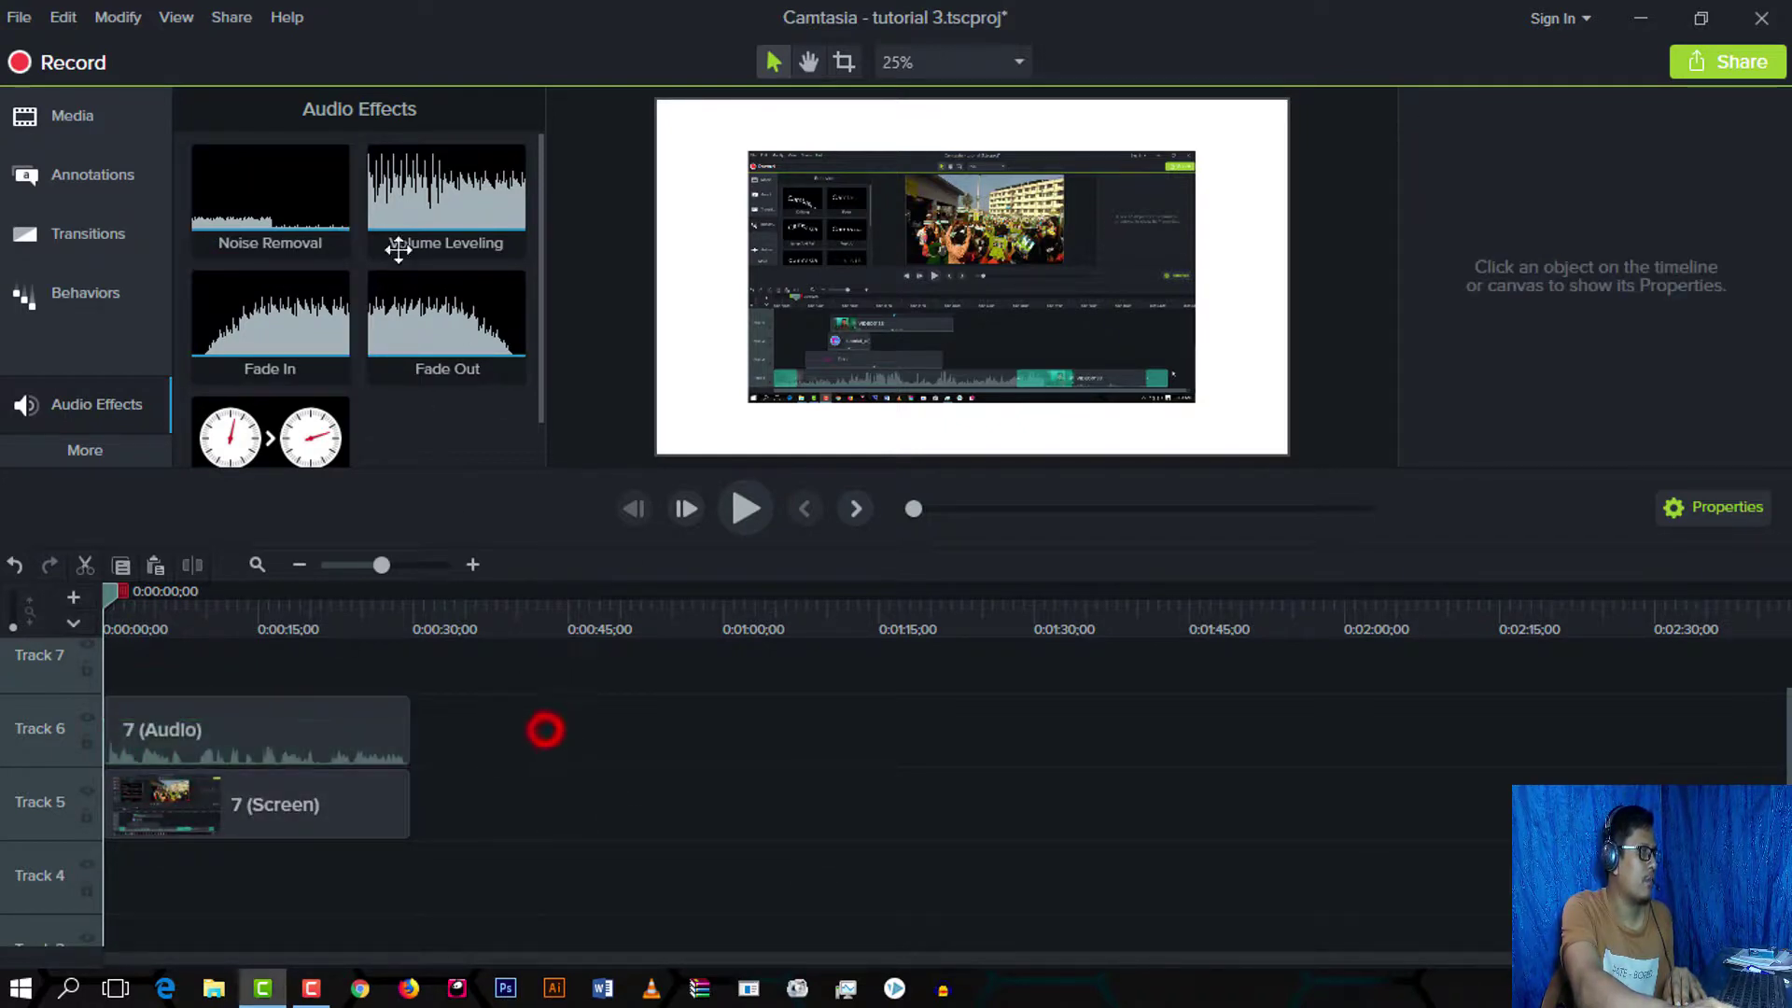
# Step: Add the Noise Removal effect to both the 7 (Audio) and 7 (Screen) clips
pyautogui.rightClick(261, 195)
pyautogui.click(243, 198)
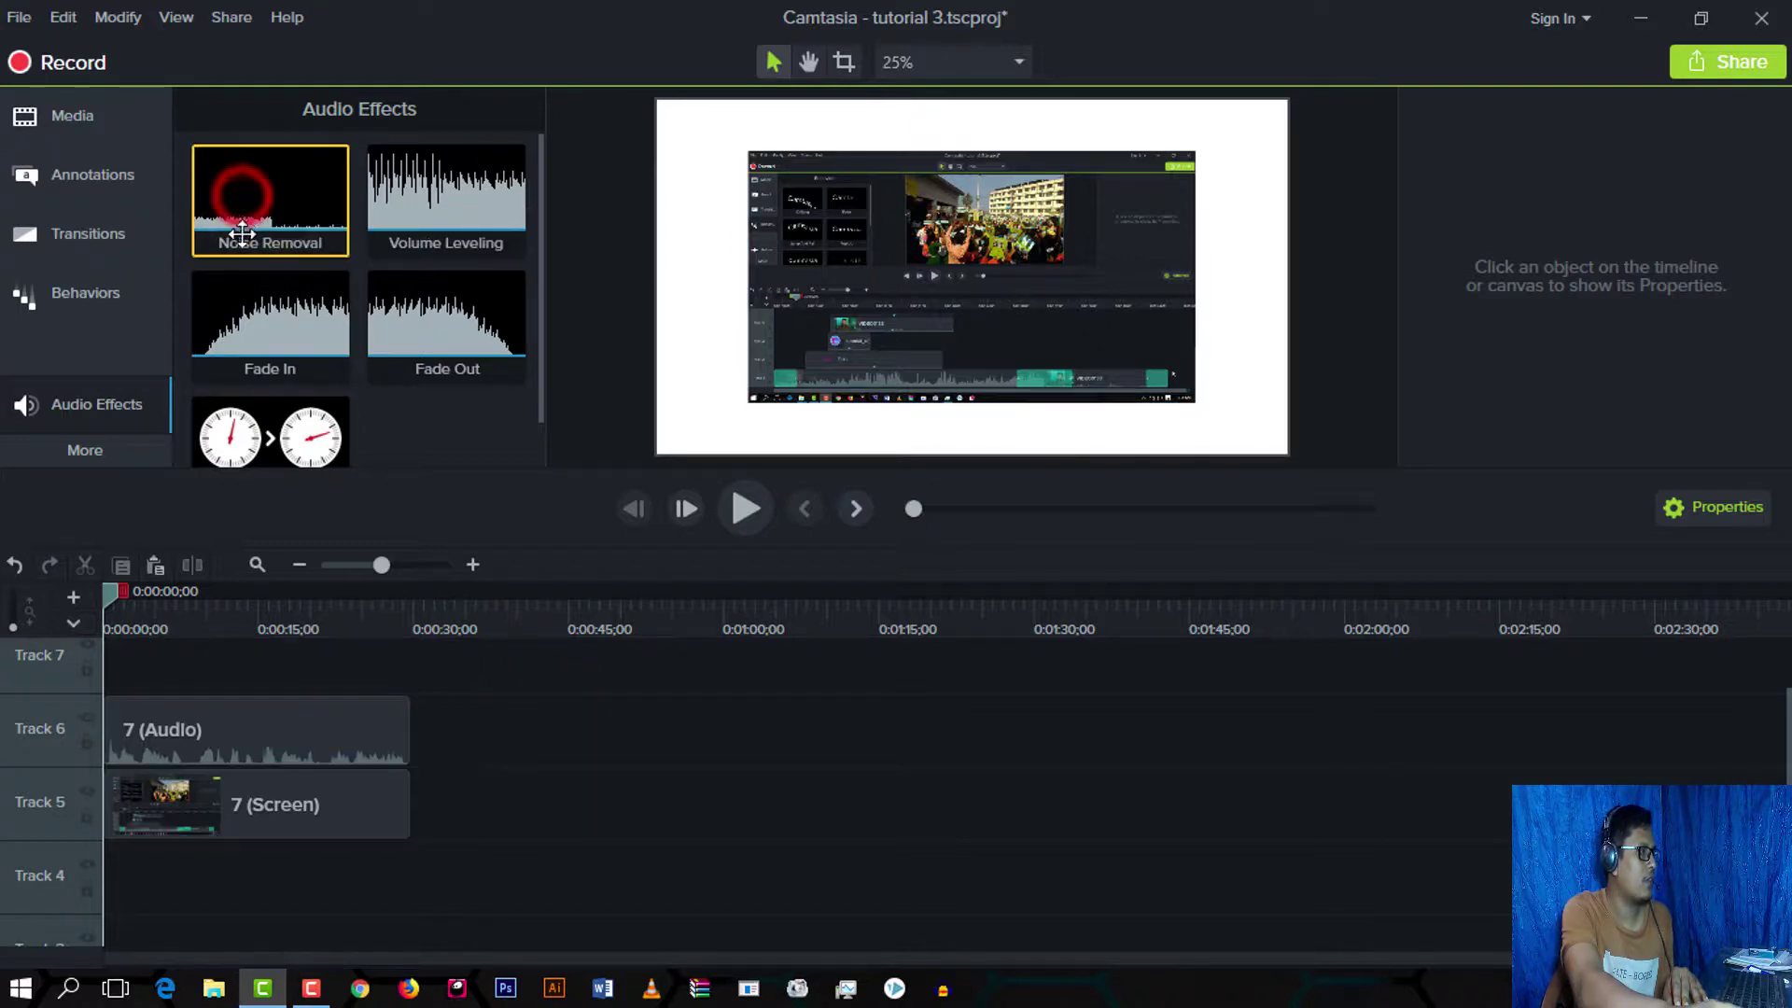
pyautogui.moveTo(490, 728); pyautogui.dragTo(254, 837)
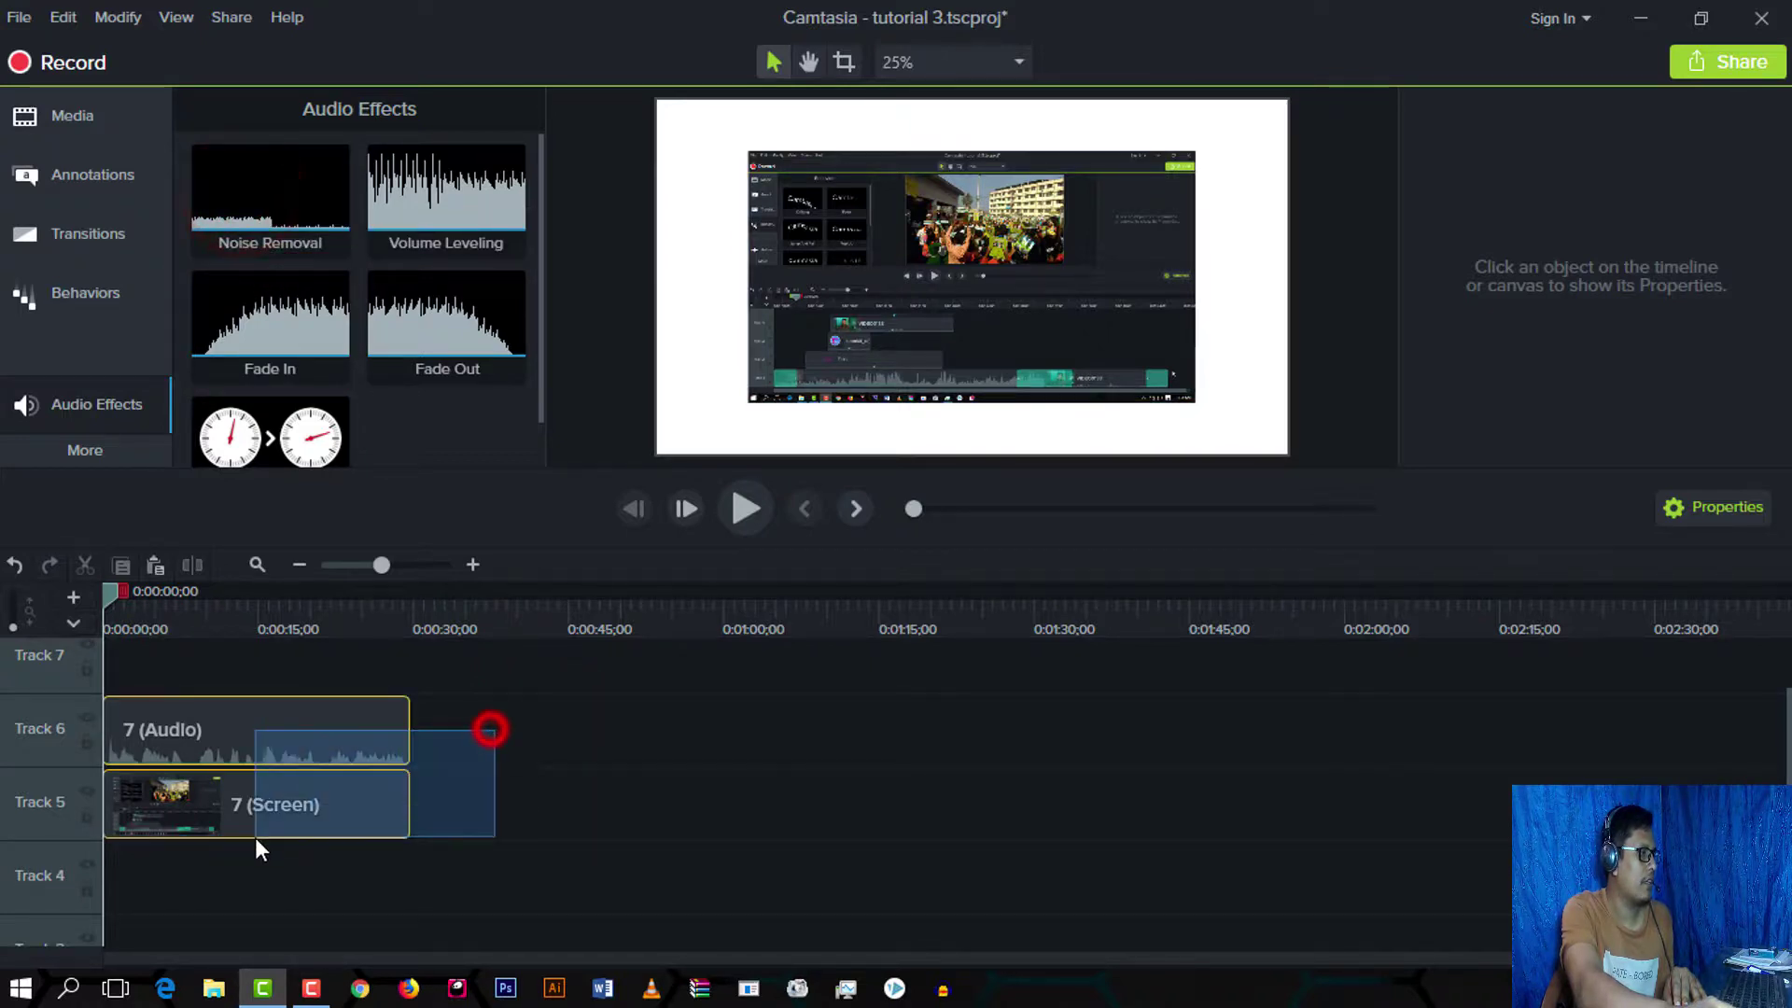
pyautogui.rightClick(248, 183)
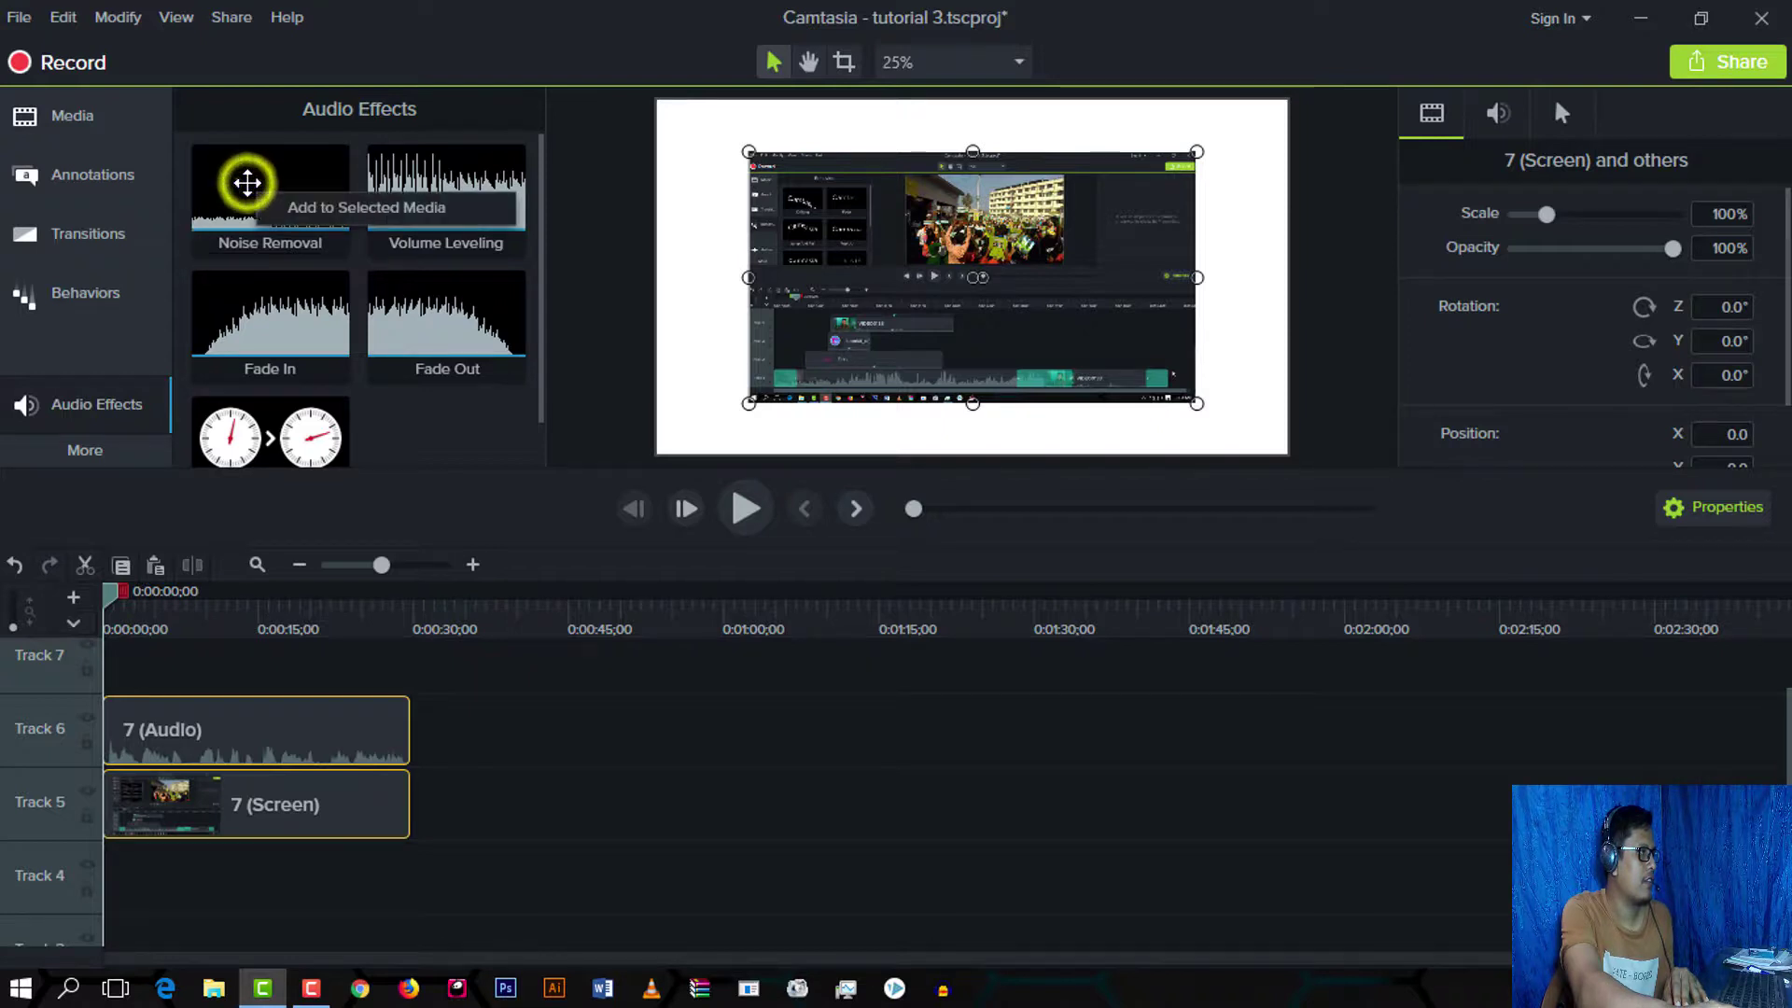
pyautogui.click(357, 206)
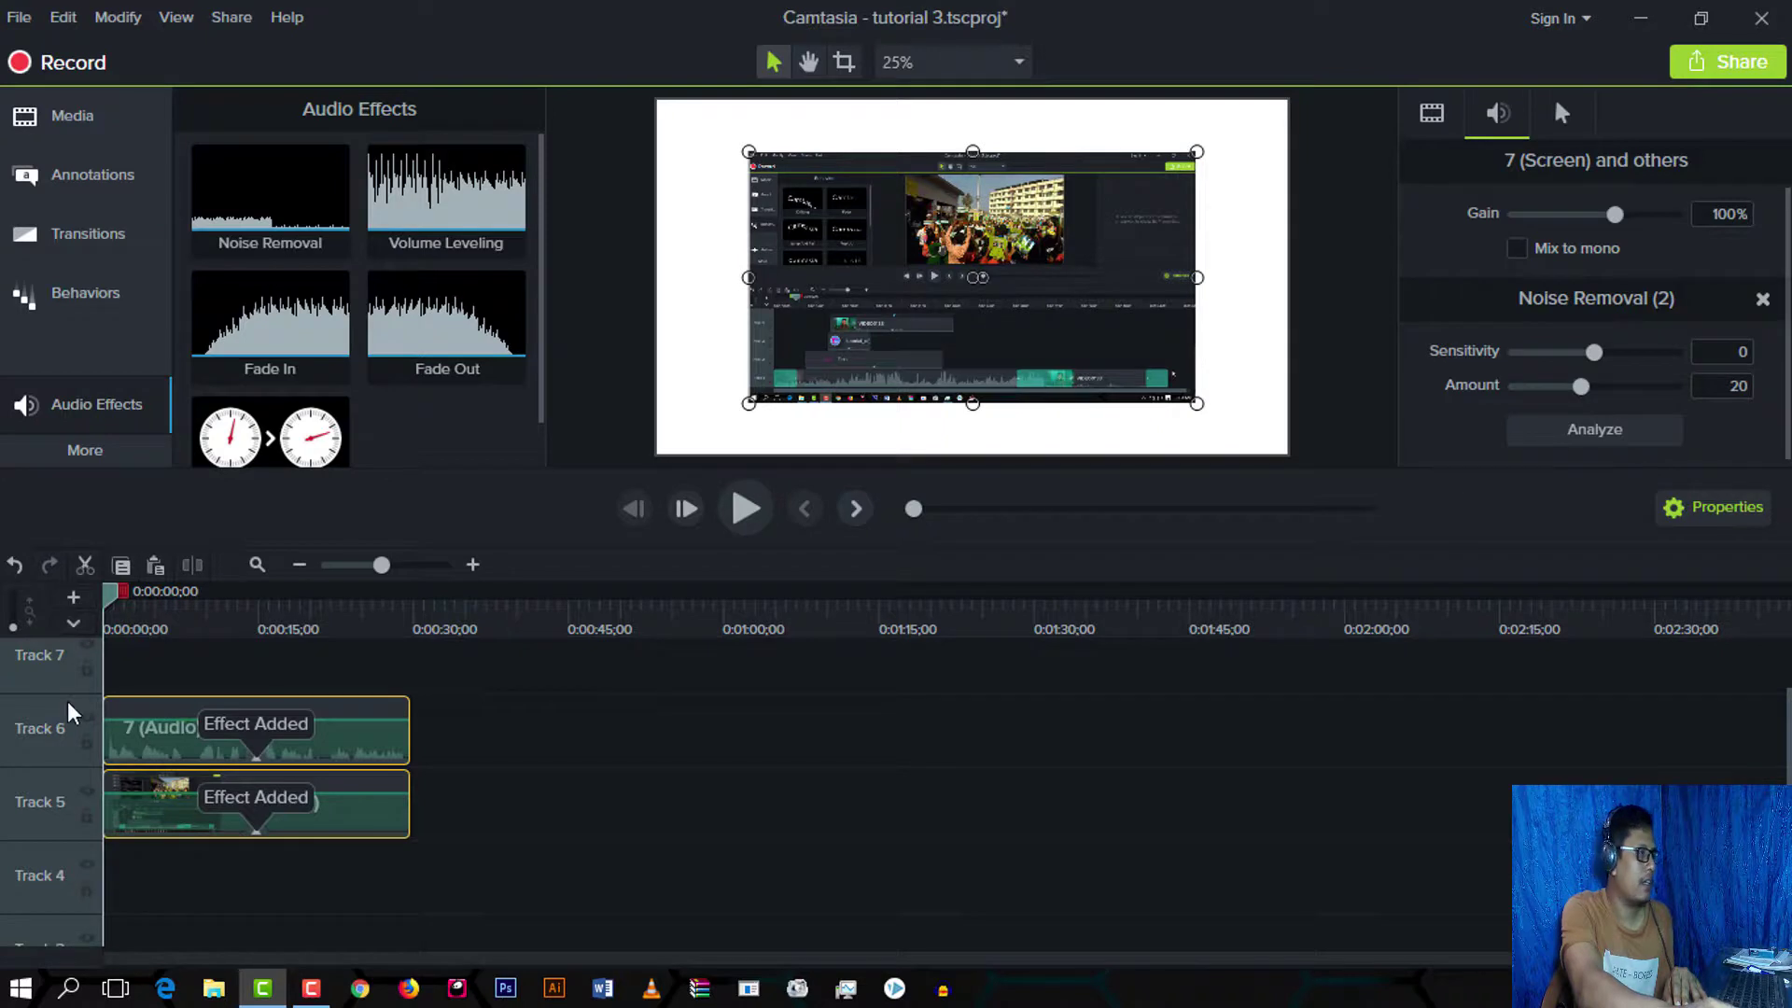
# Step: Play the noise-reduced clips from the timeline start to about 0:00:06;25
pyautogui.click(743, 508)
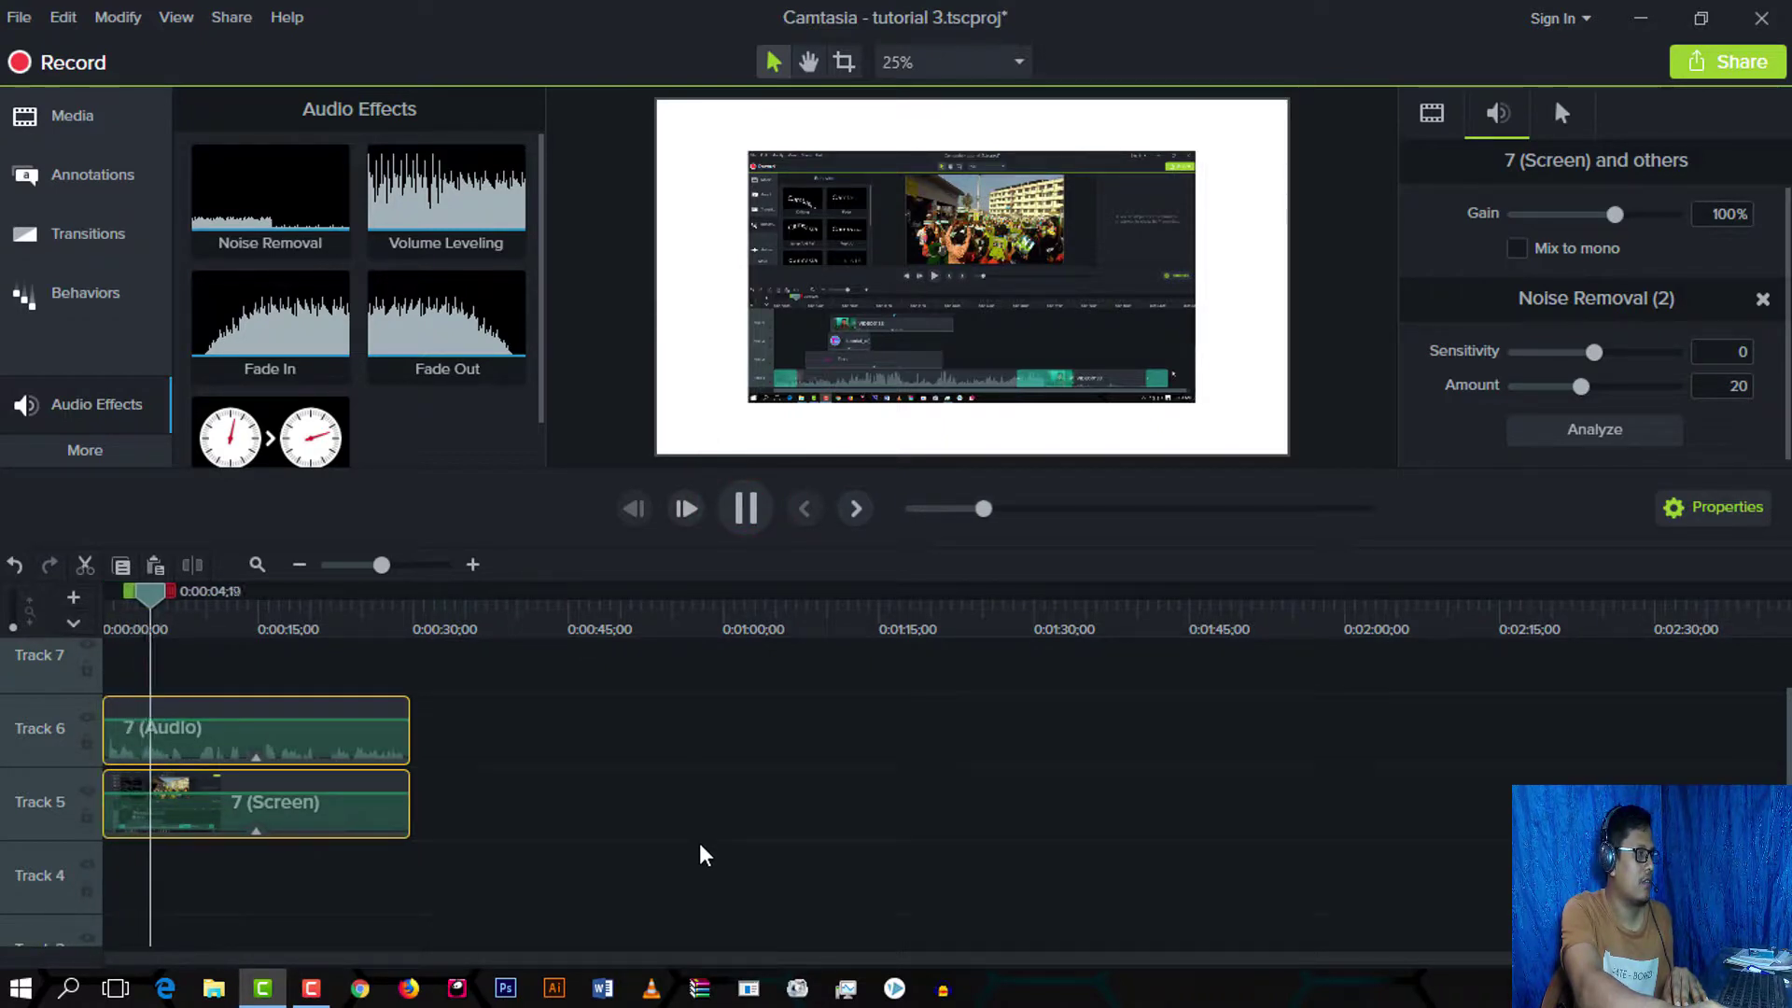
pyautogui.click(747, 504)
pyautogui.click(944, 300)
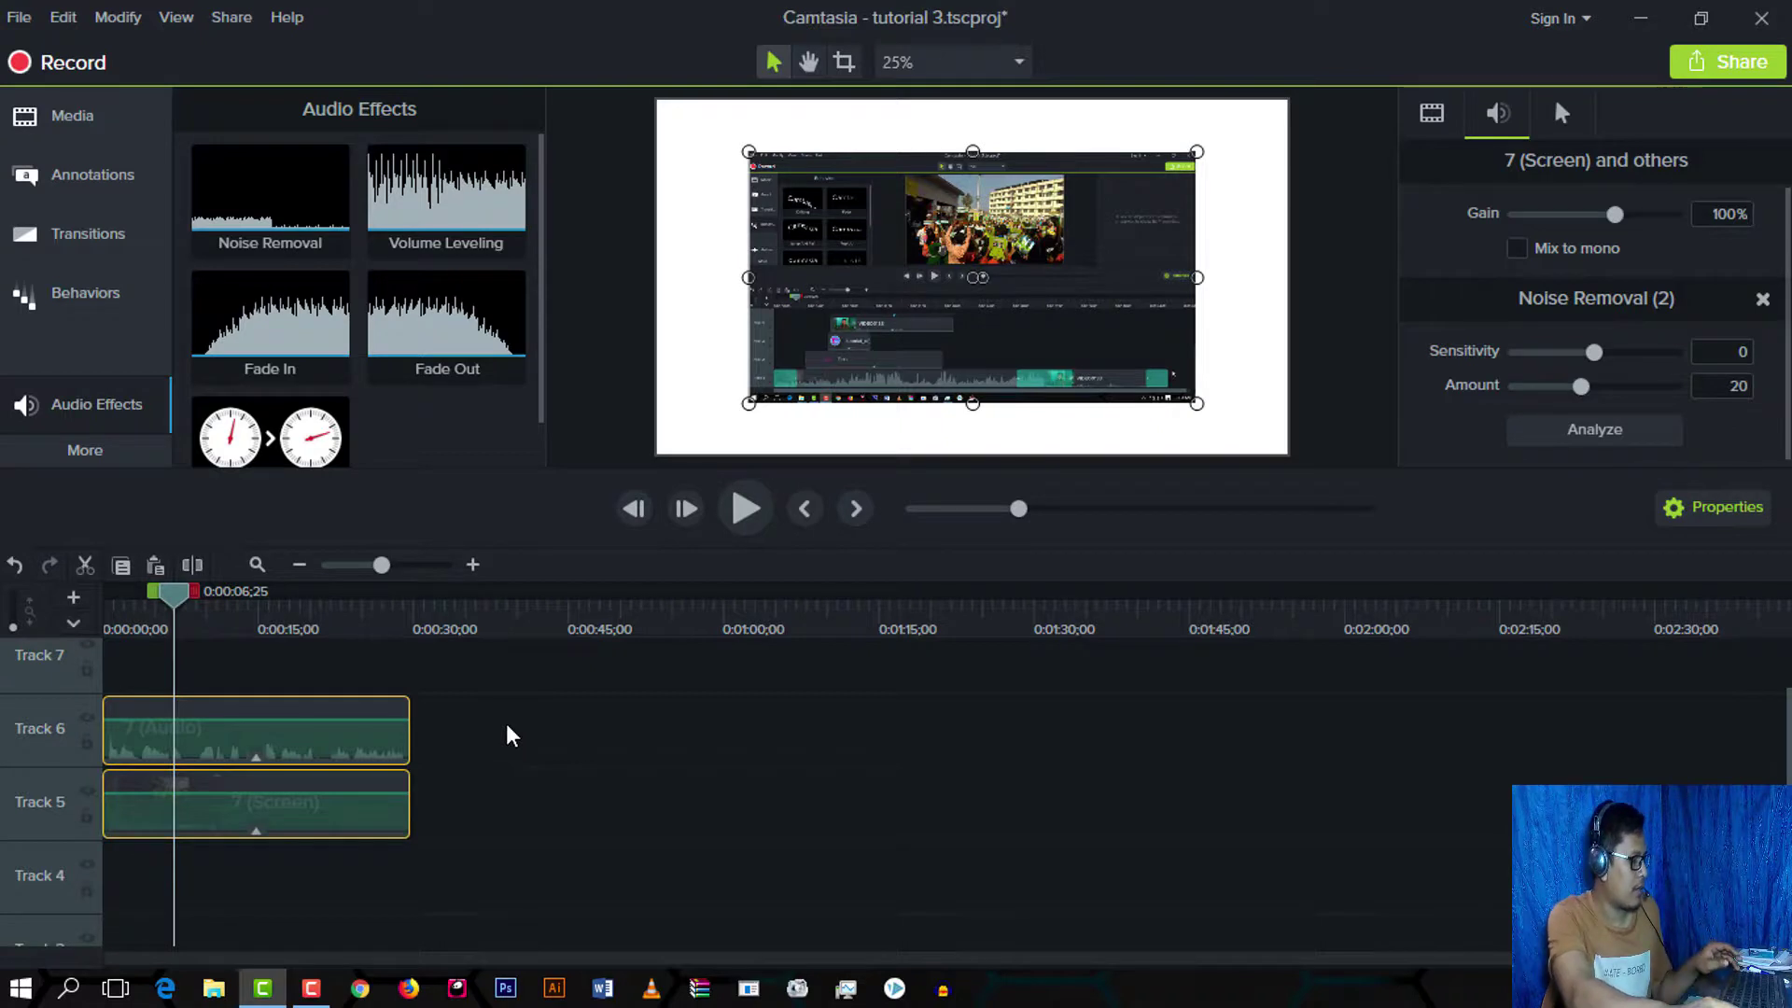
# Step: Undo the Noise Removal effect and play the unprocessed clips from near the start to about 0:00:05;10 for comparison
pyautogui.hotkey('ctrl', 'z')
pyautogui.moveTo(176, 596); pyautogui.dragTo(103, 663)
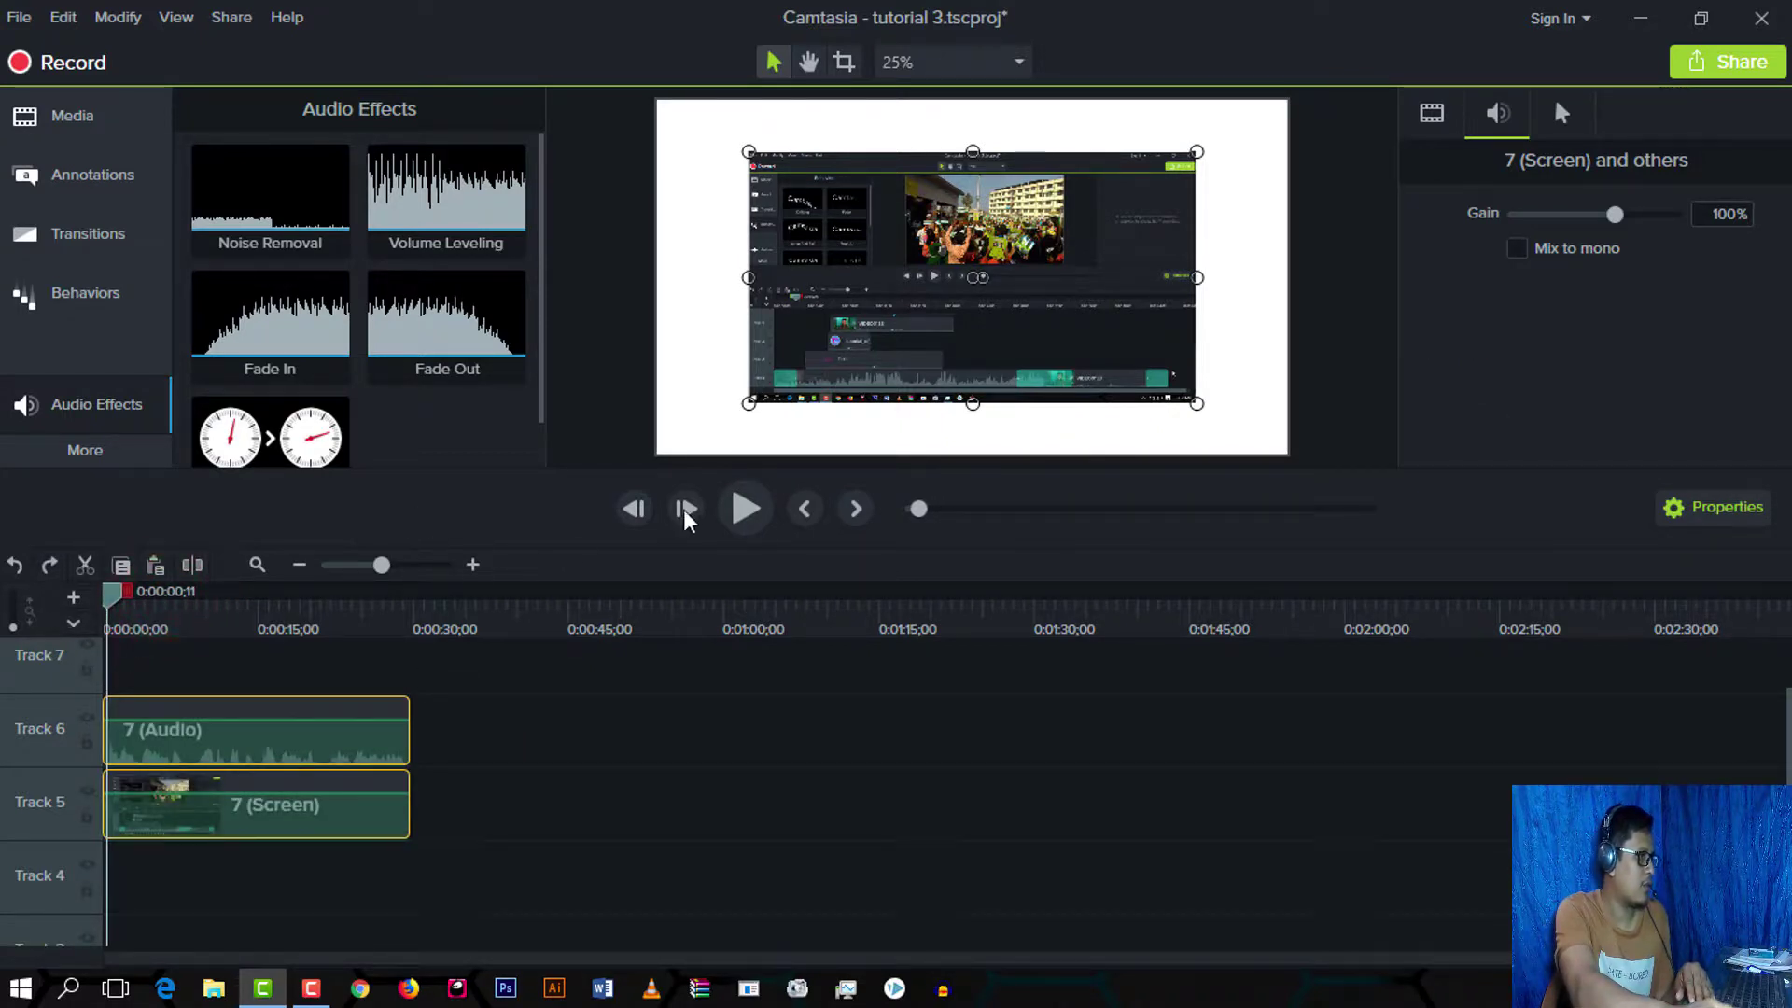
pyautogui.click(752, 511)
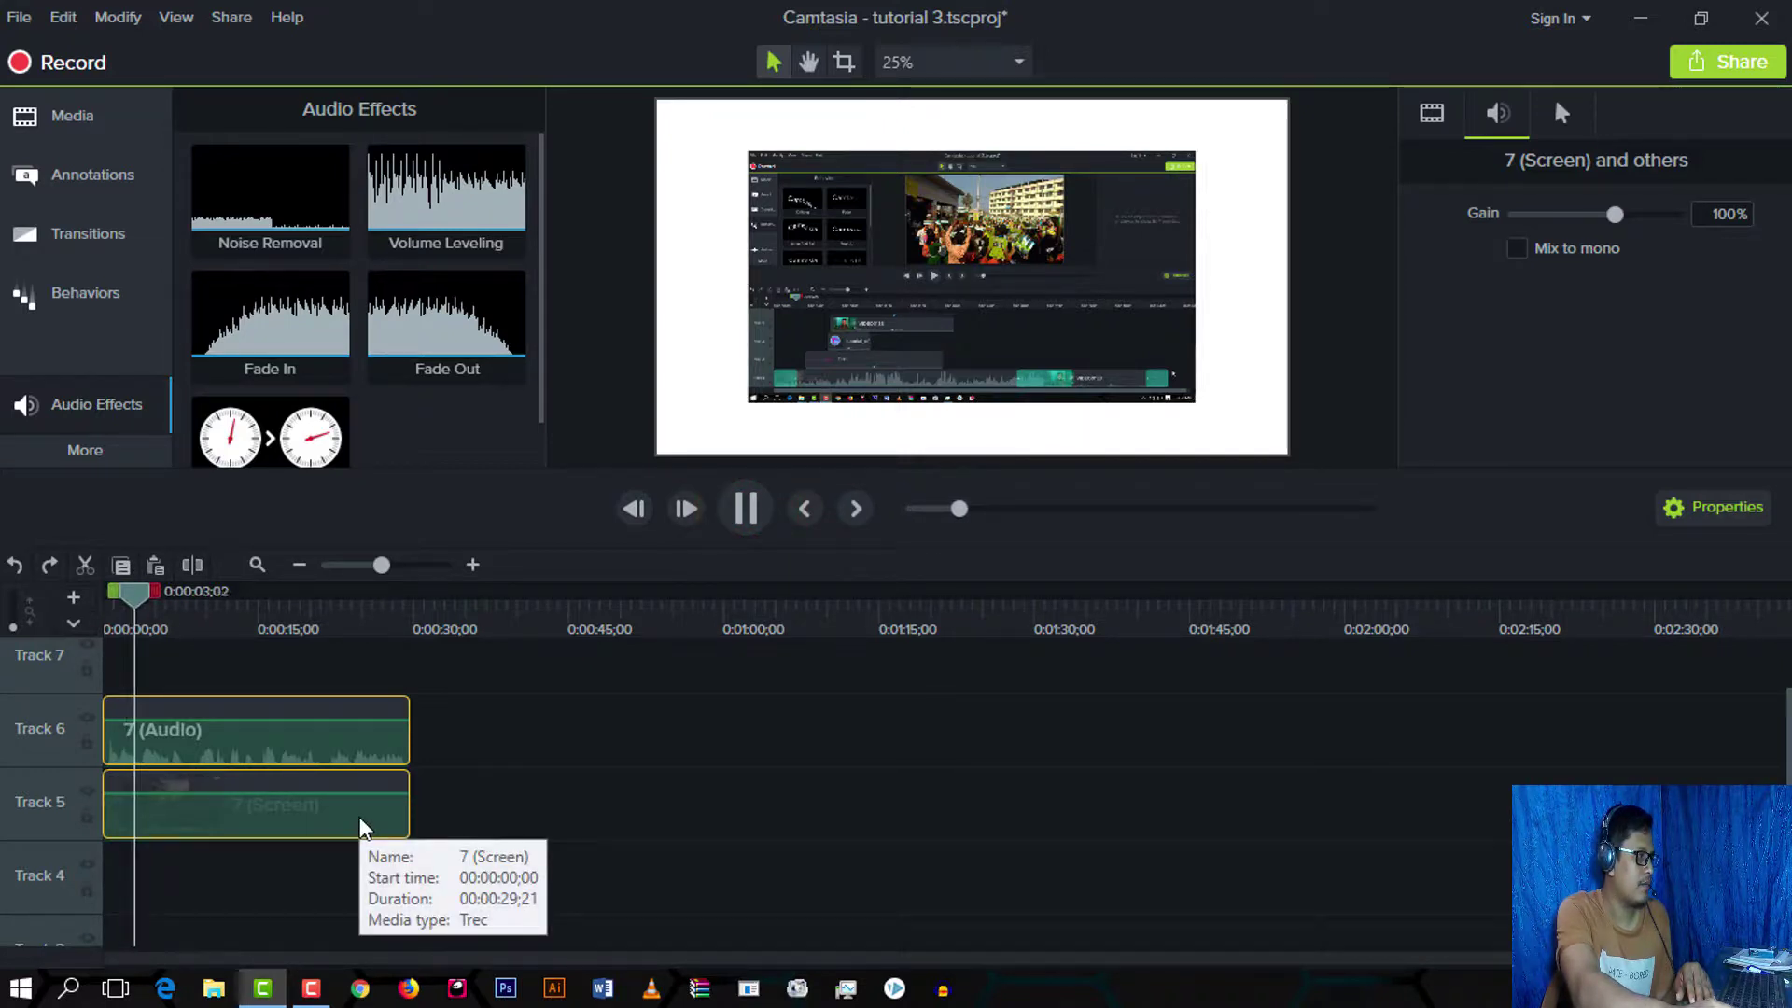
pyautogui.click(748, 512)
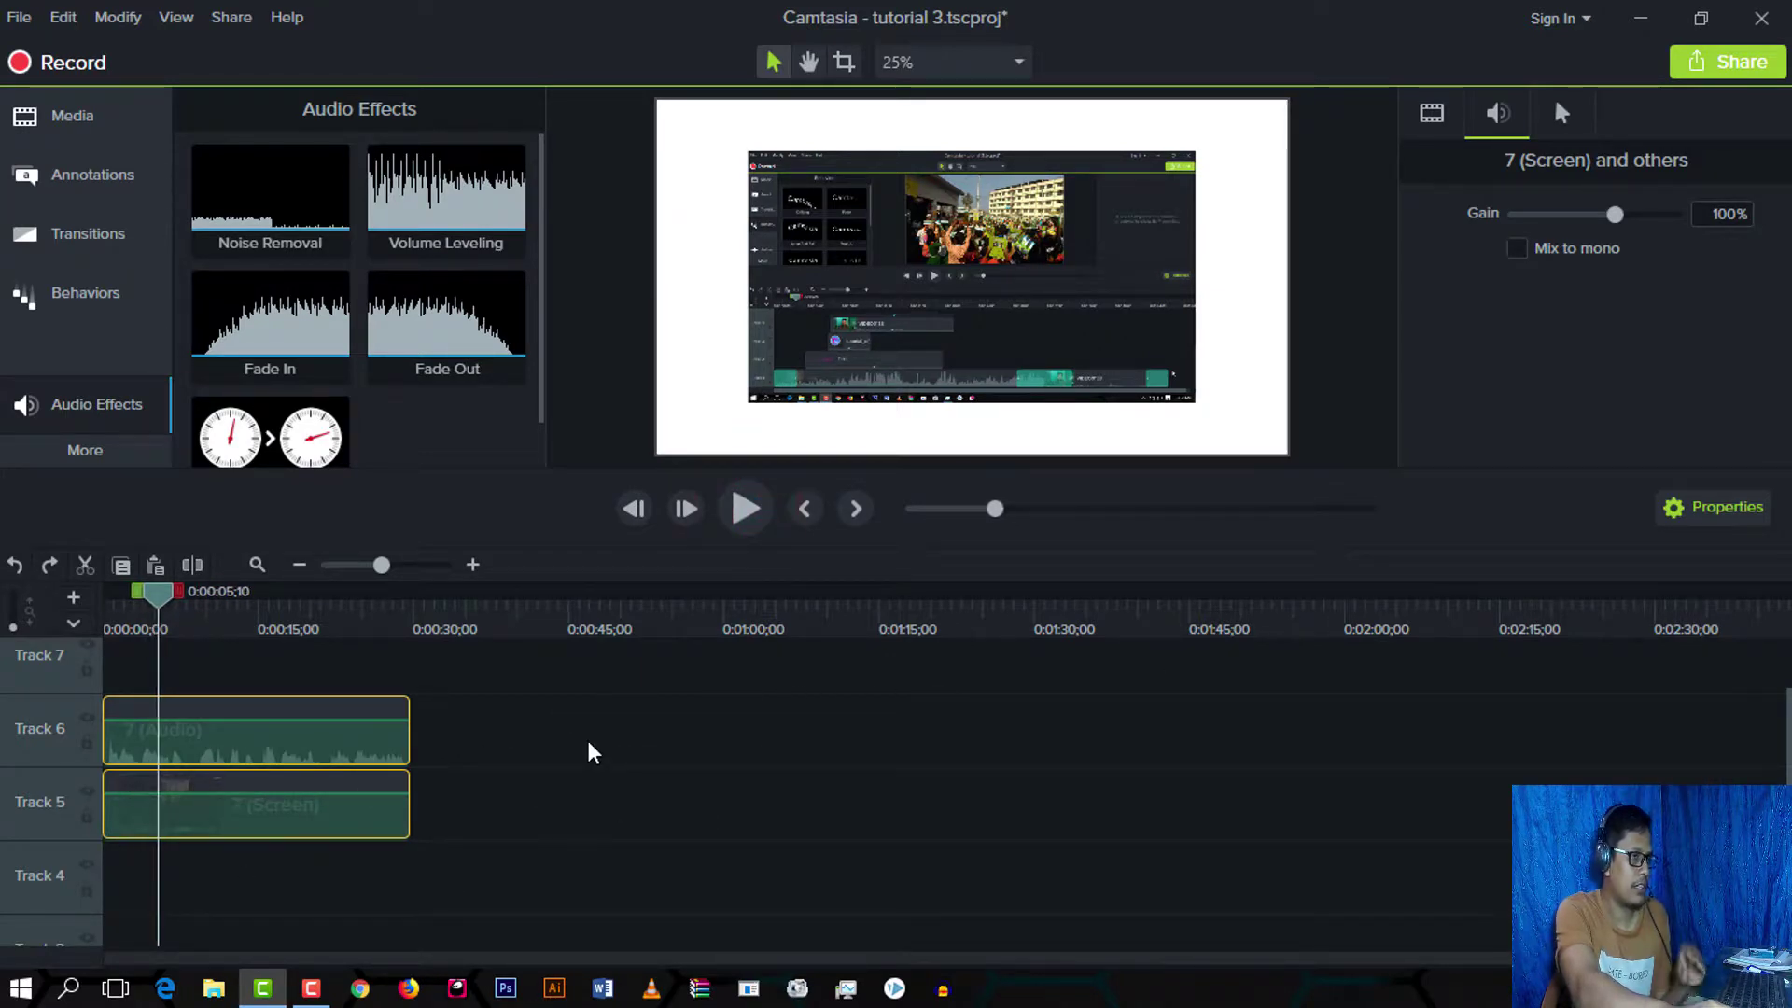
# Step: Apply Noise Removal to both selected clips, preview the opening seconds and return the playhead to the timeline start
pyautogui.rightClick(276, 198)
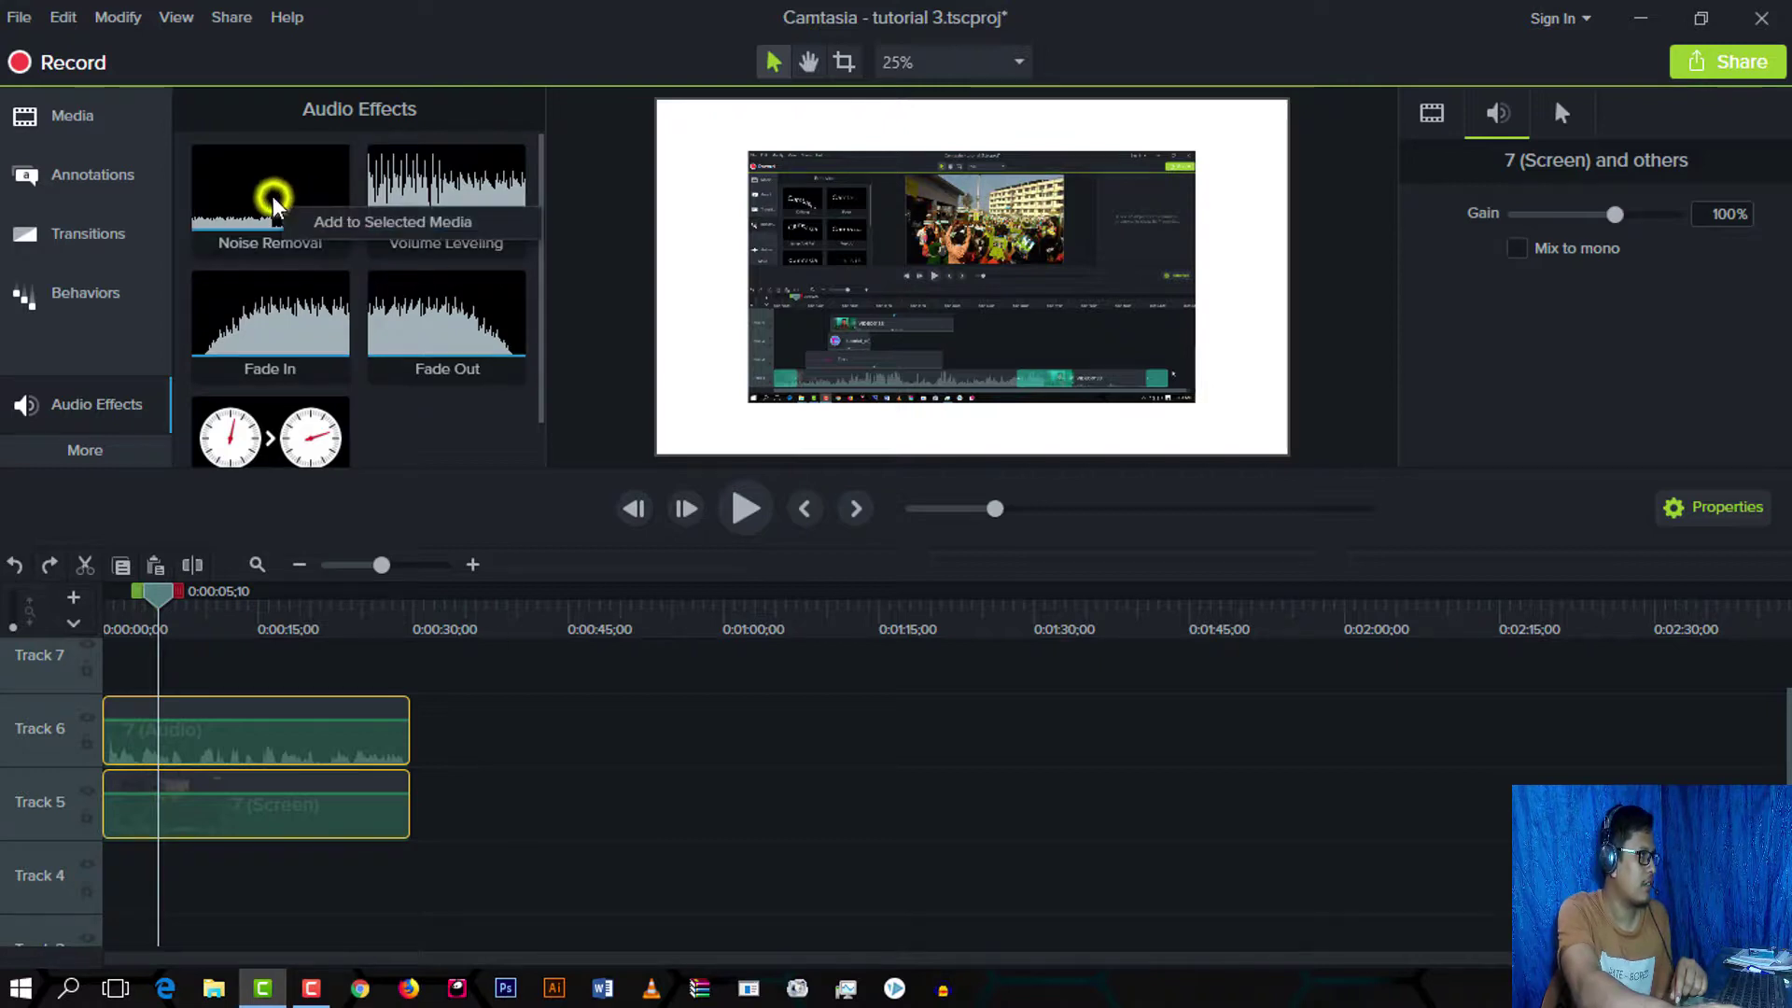
pyautogui.click(350, 220)
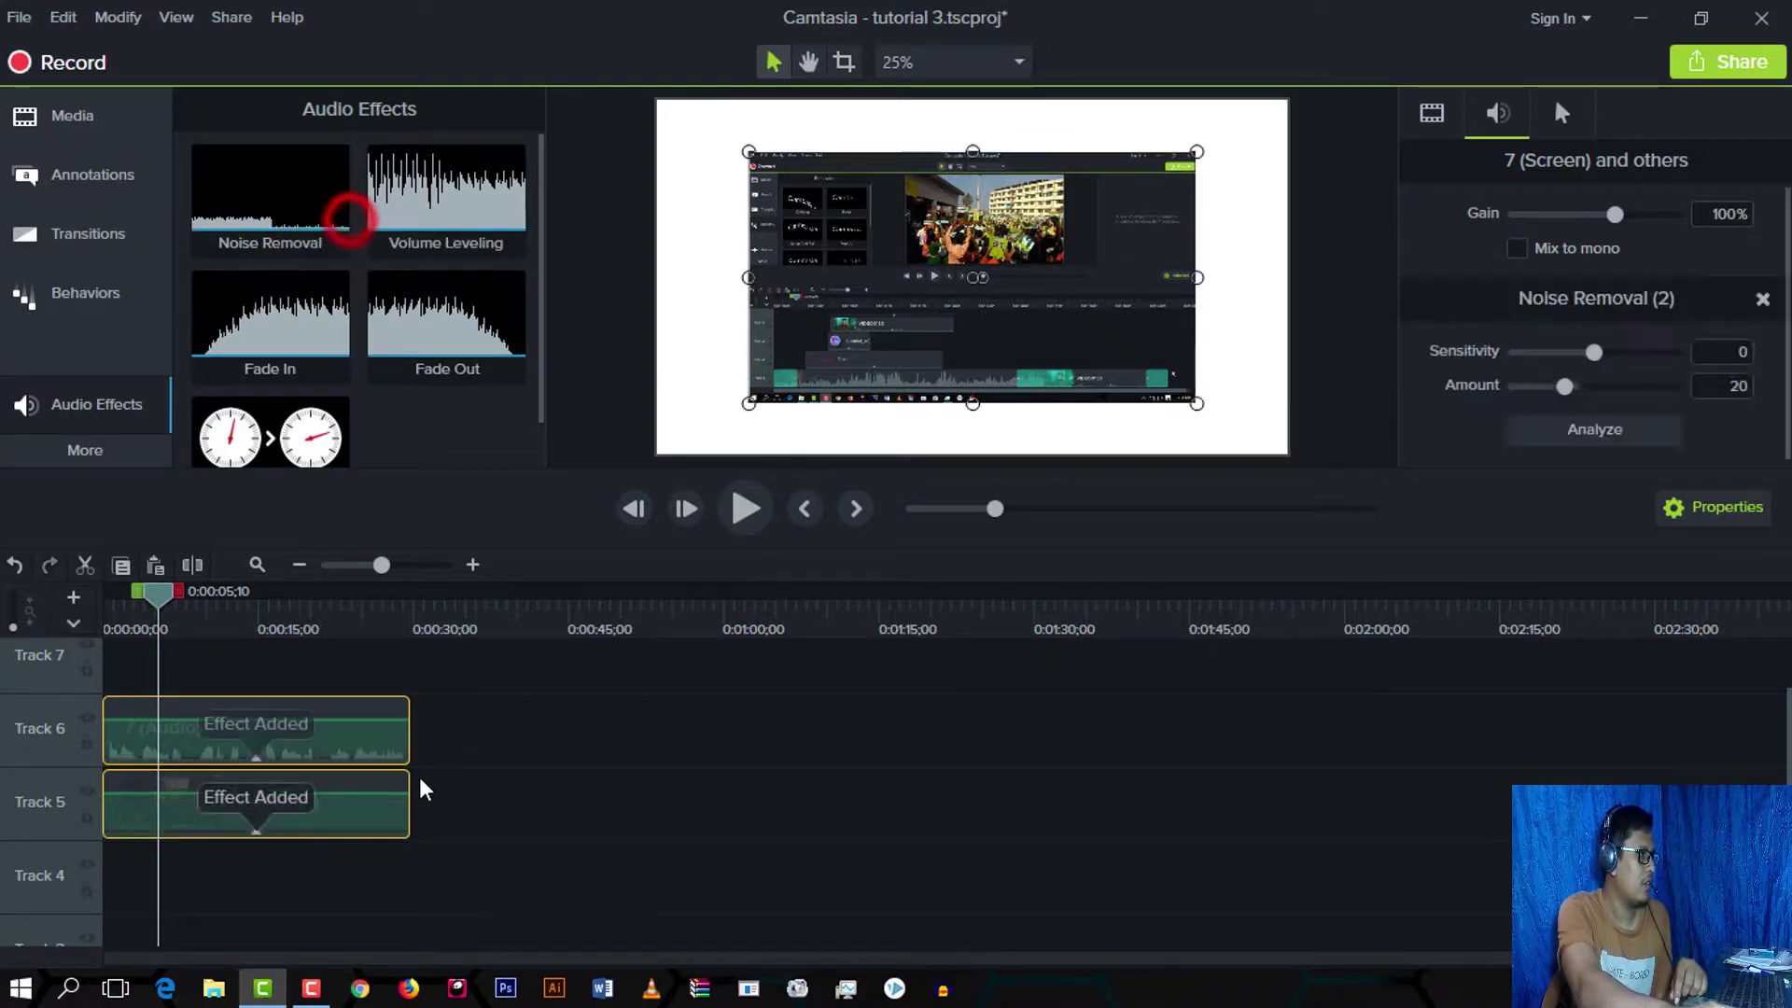
pyautogui.moveTo(152, 613); pyautogui.dragTo(104, 648)
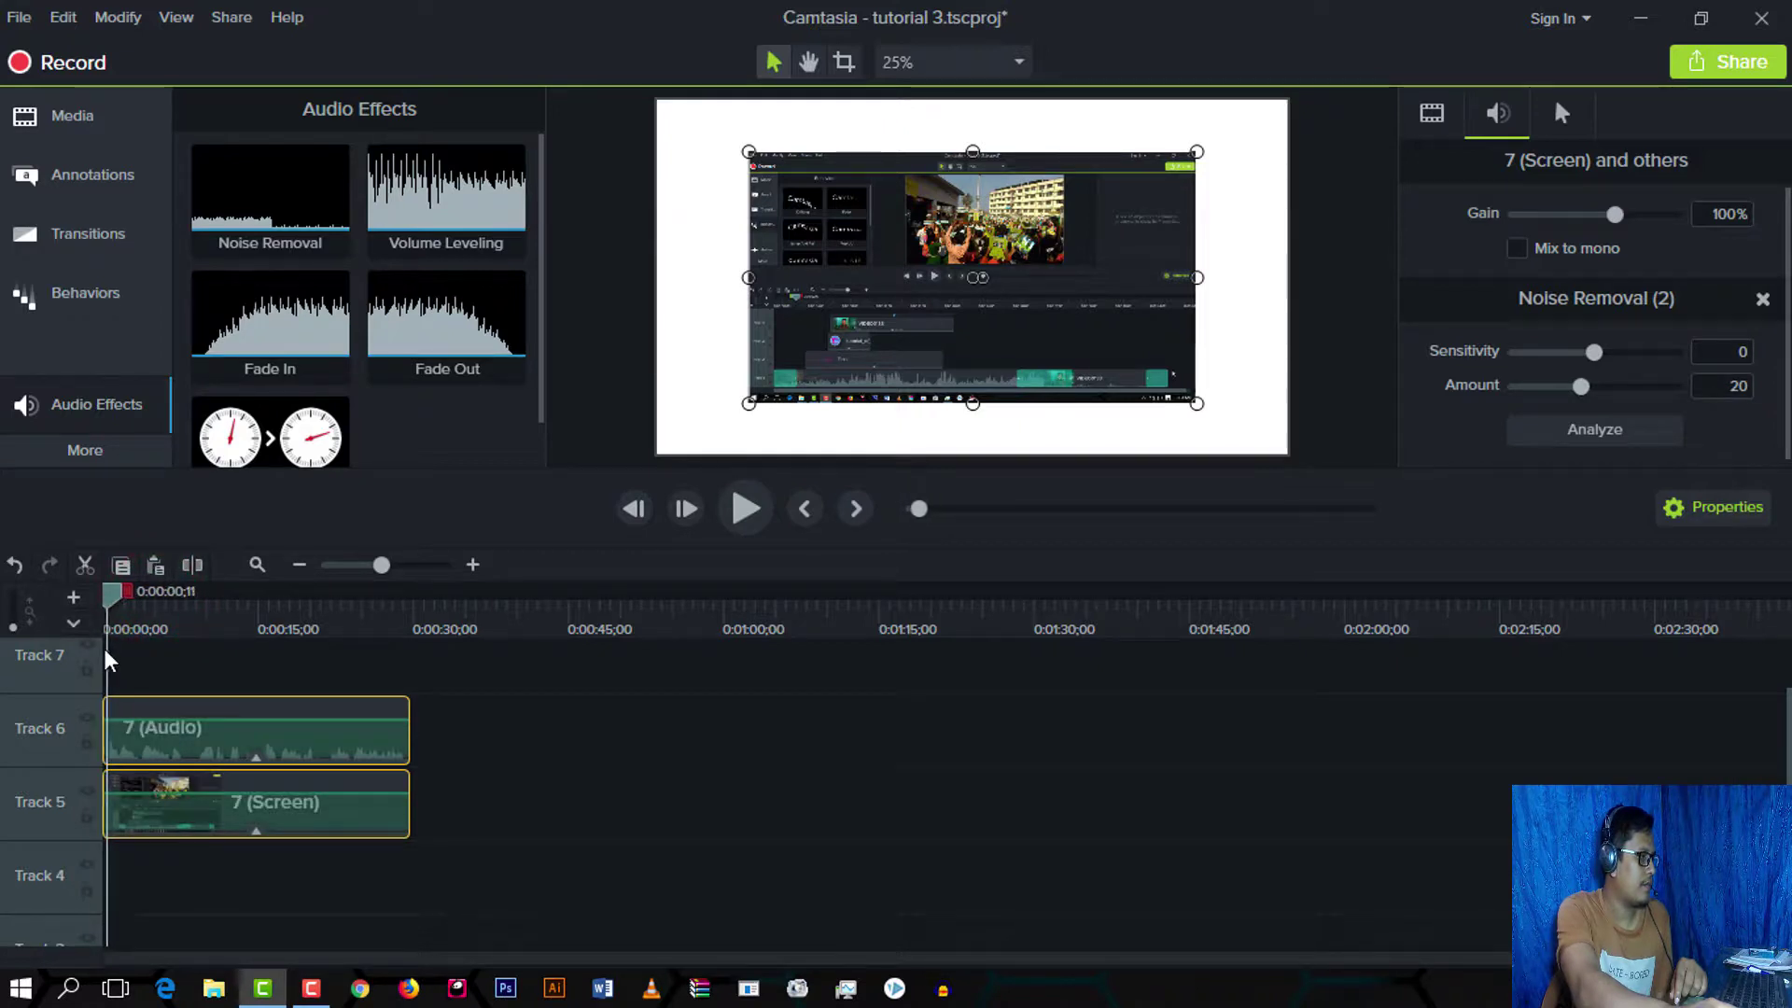
pyautogui.click(749, 511)
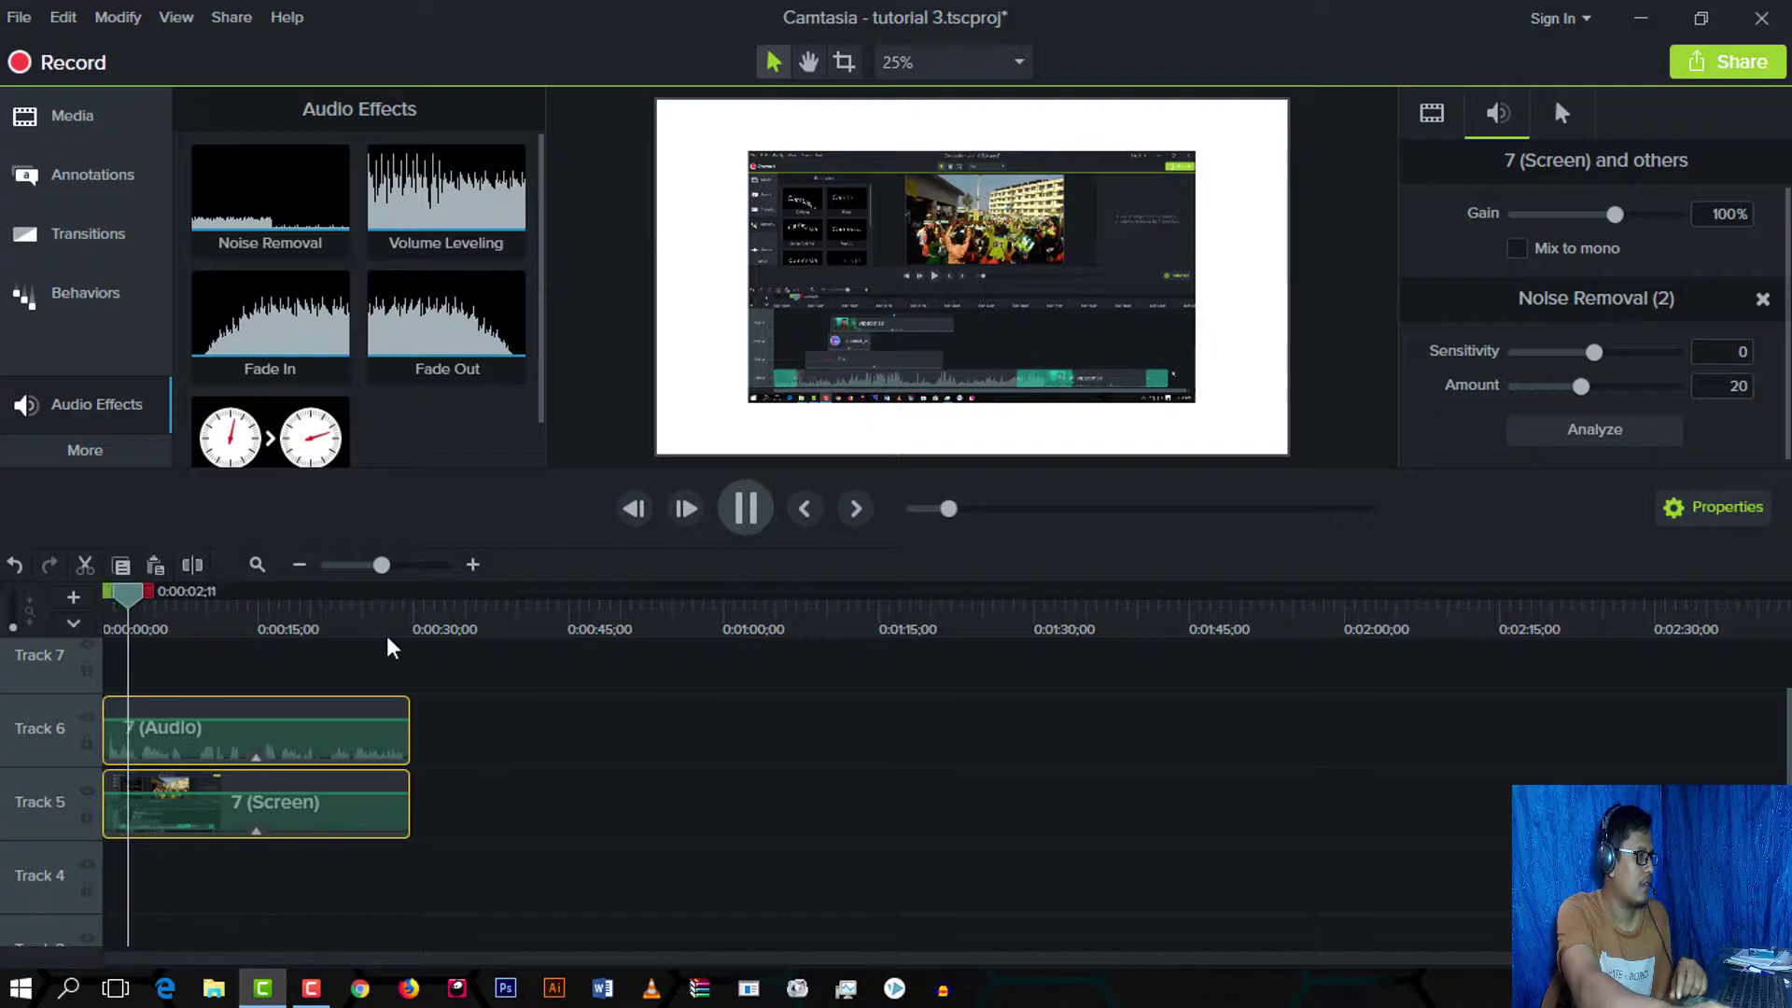
pyautogui.moveTo(134, 593); pyautogui.dragTo(105, 598)
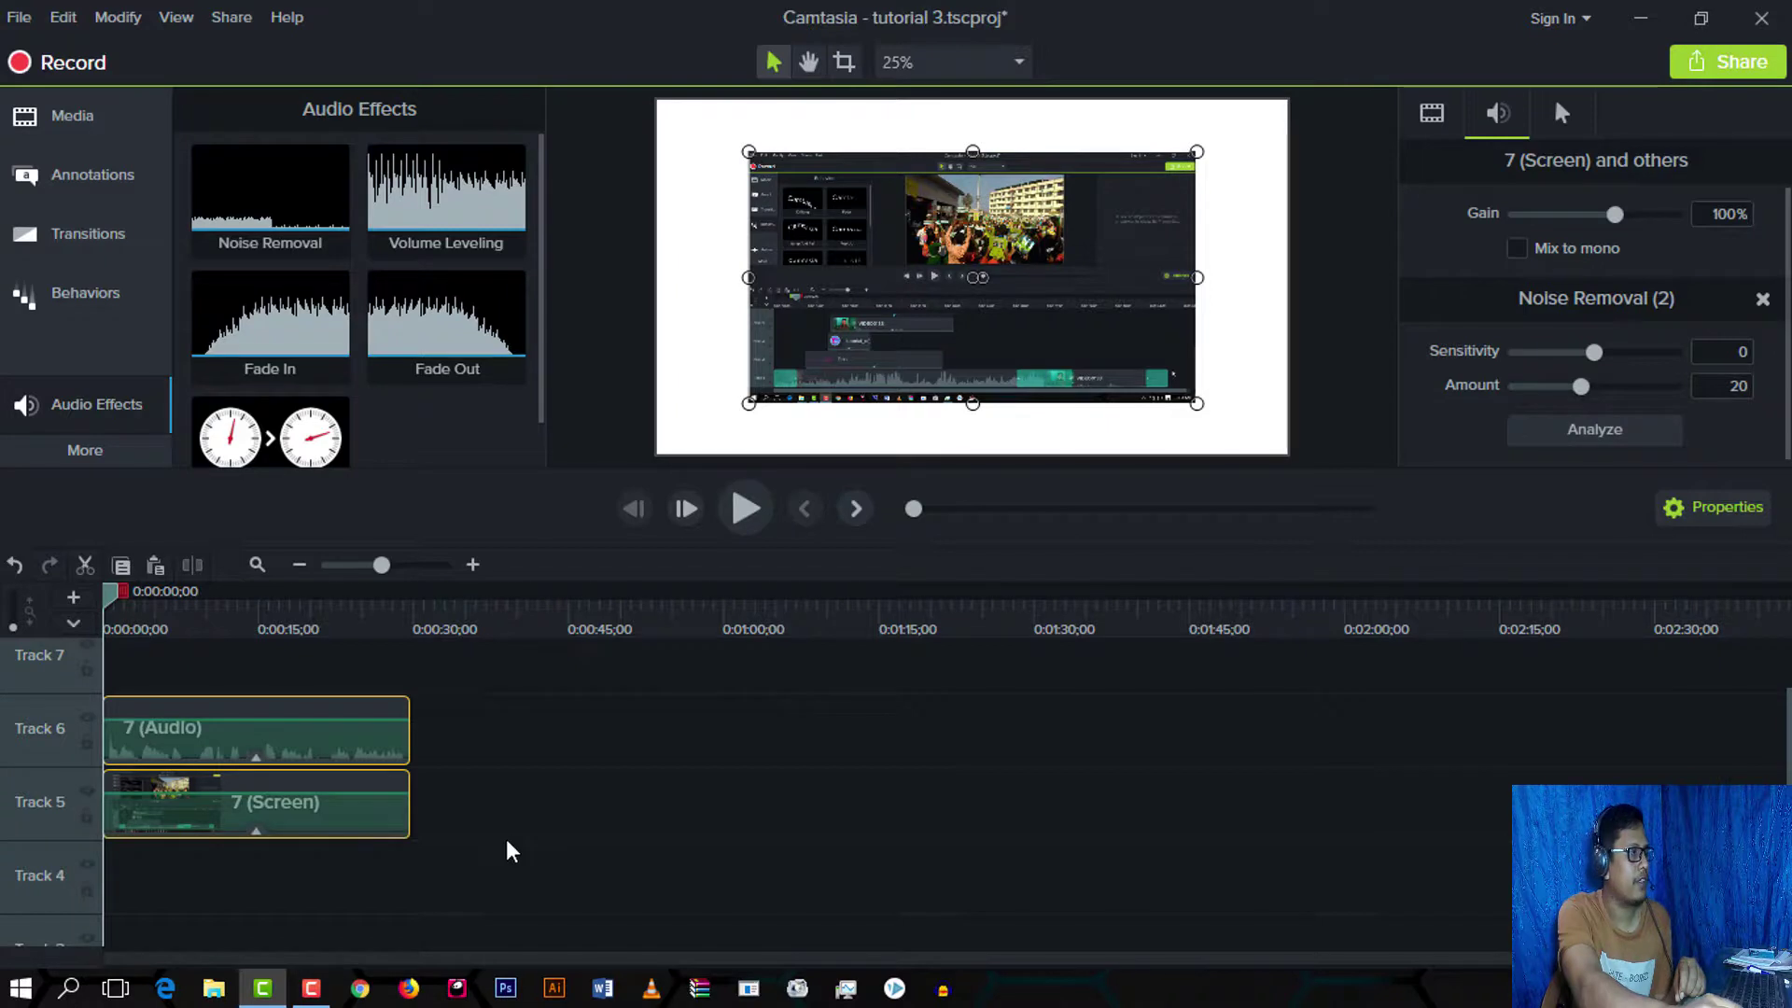
# Step: Try a Noise Removal amount of 21 with a time range ending at 0:00:20;21 selected, then collapse the range and restore the amount to 20
pyautogui.moveTo(110, 590); pyautogui.dragTo(193, 658)
pyautogui.moveTo(209, 588); pyautogui.dragTo(340, 614)
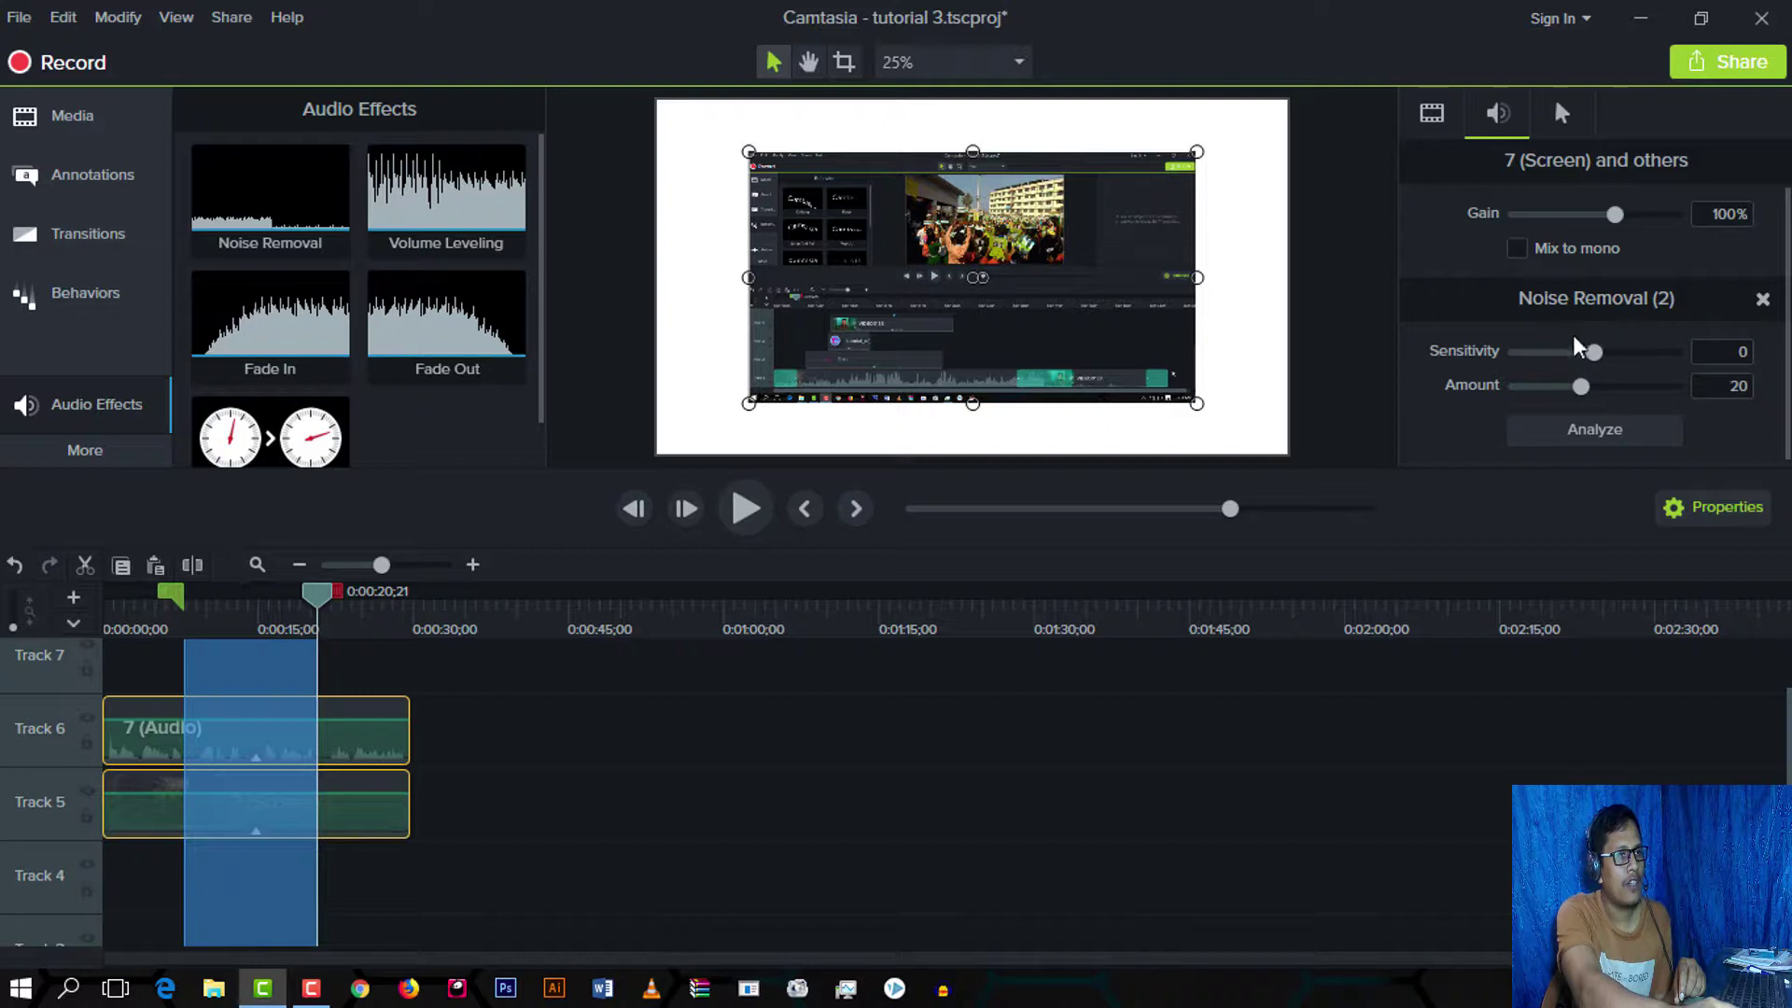
pyautogui.moveTo(1598, 350); pyautogui.dragTo(1587, 385)
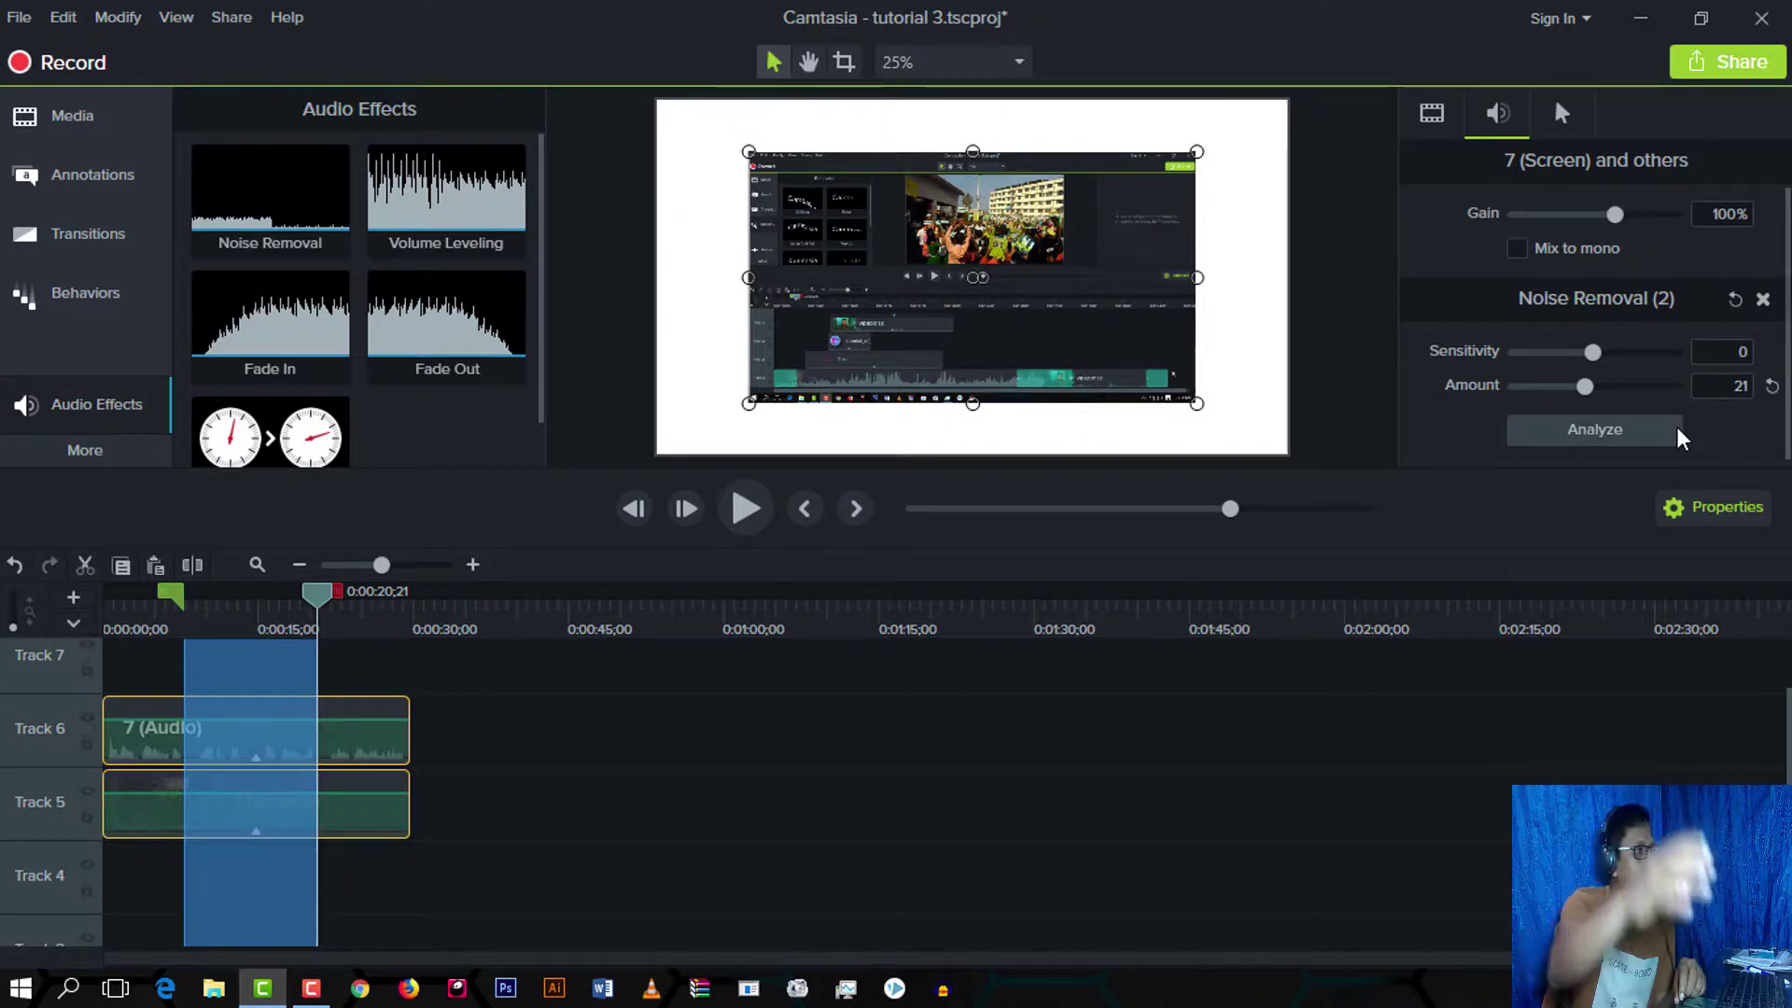
pyautogui.moveTo(315, 588); pyautogui.dragTo(189, 606)
pyautogui.moveTo(332, 588); pyautogui.dragTo(186, 605)
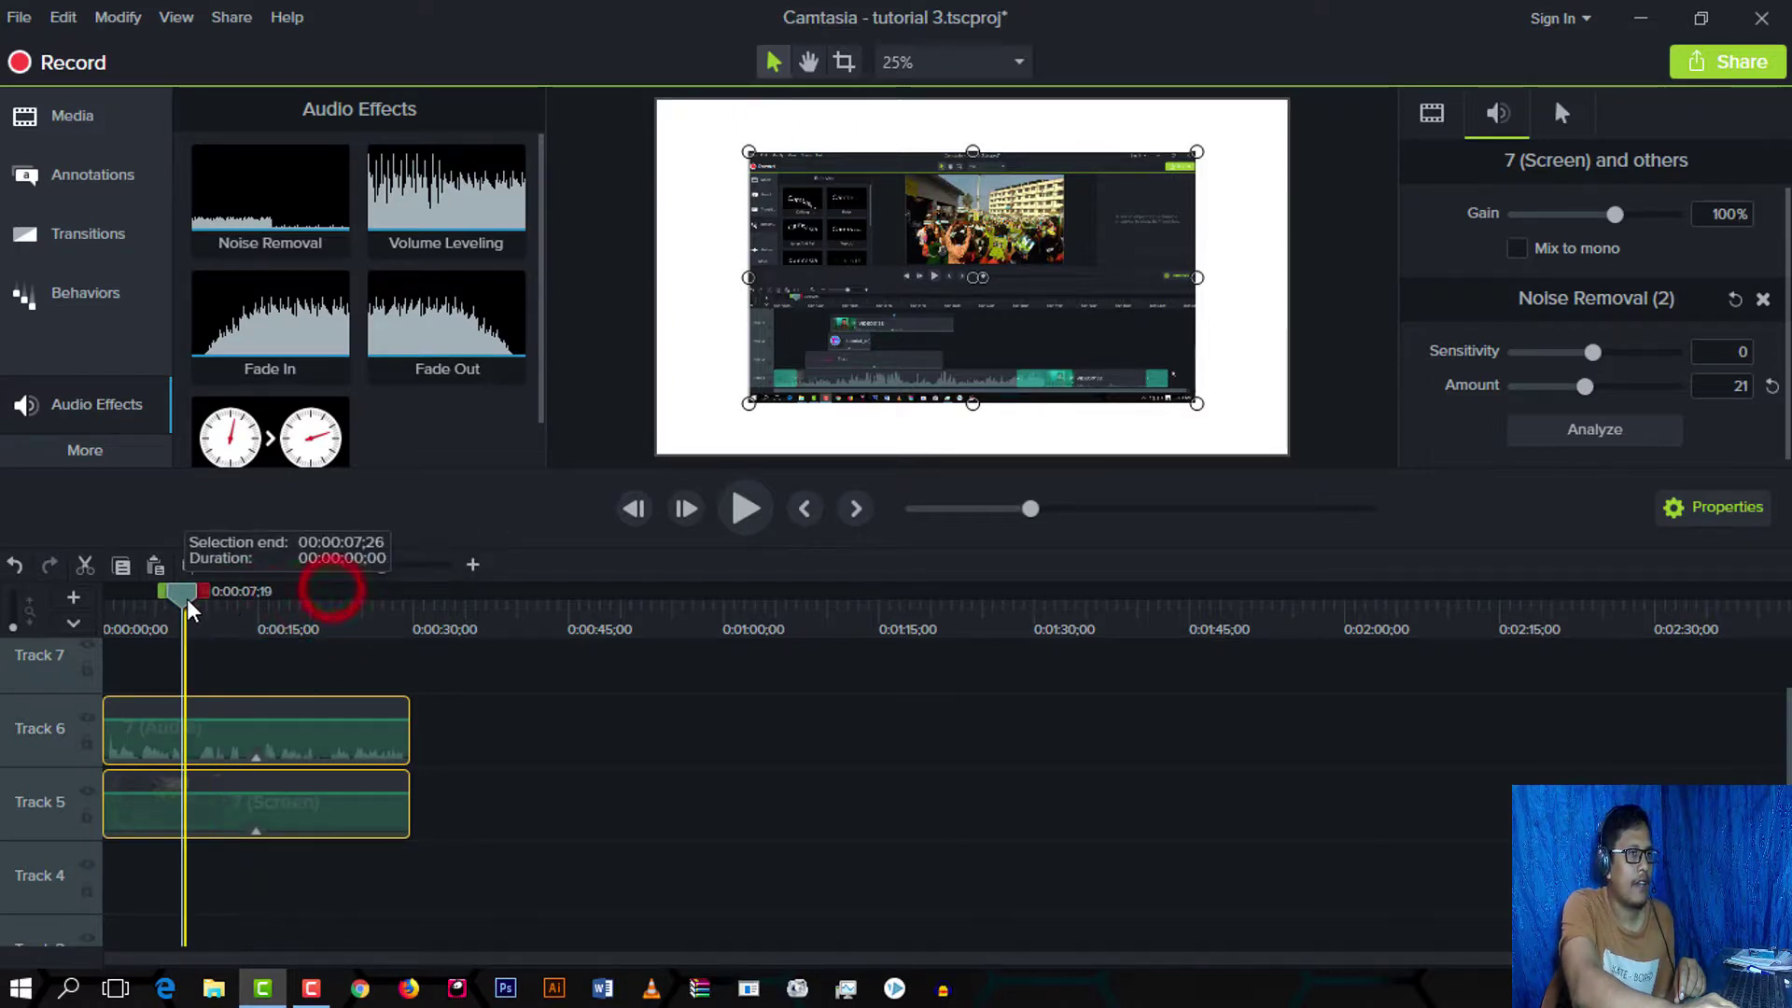
pyautogui.click(1584, 387)
pyautogui.moveTo(1579, 388); pyautogui.dragTo(1576, 394)
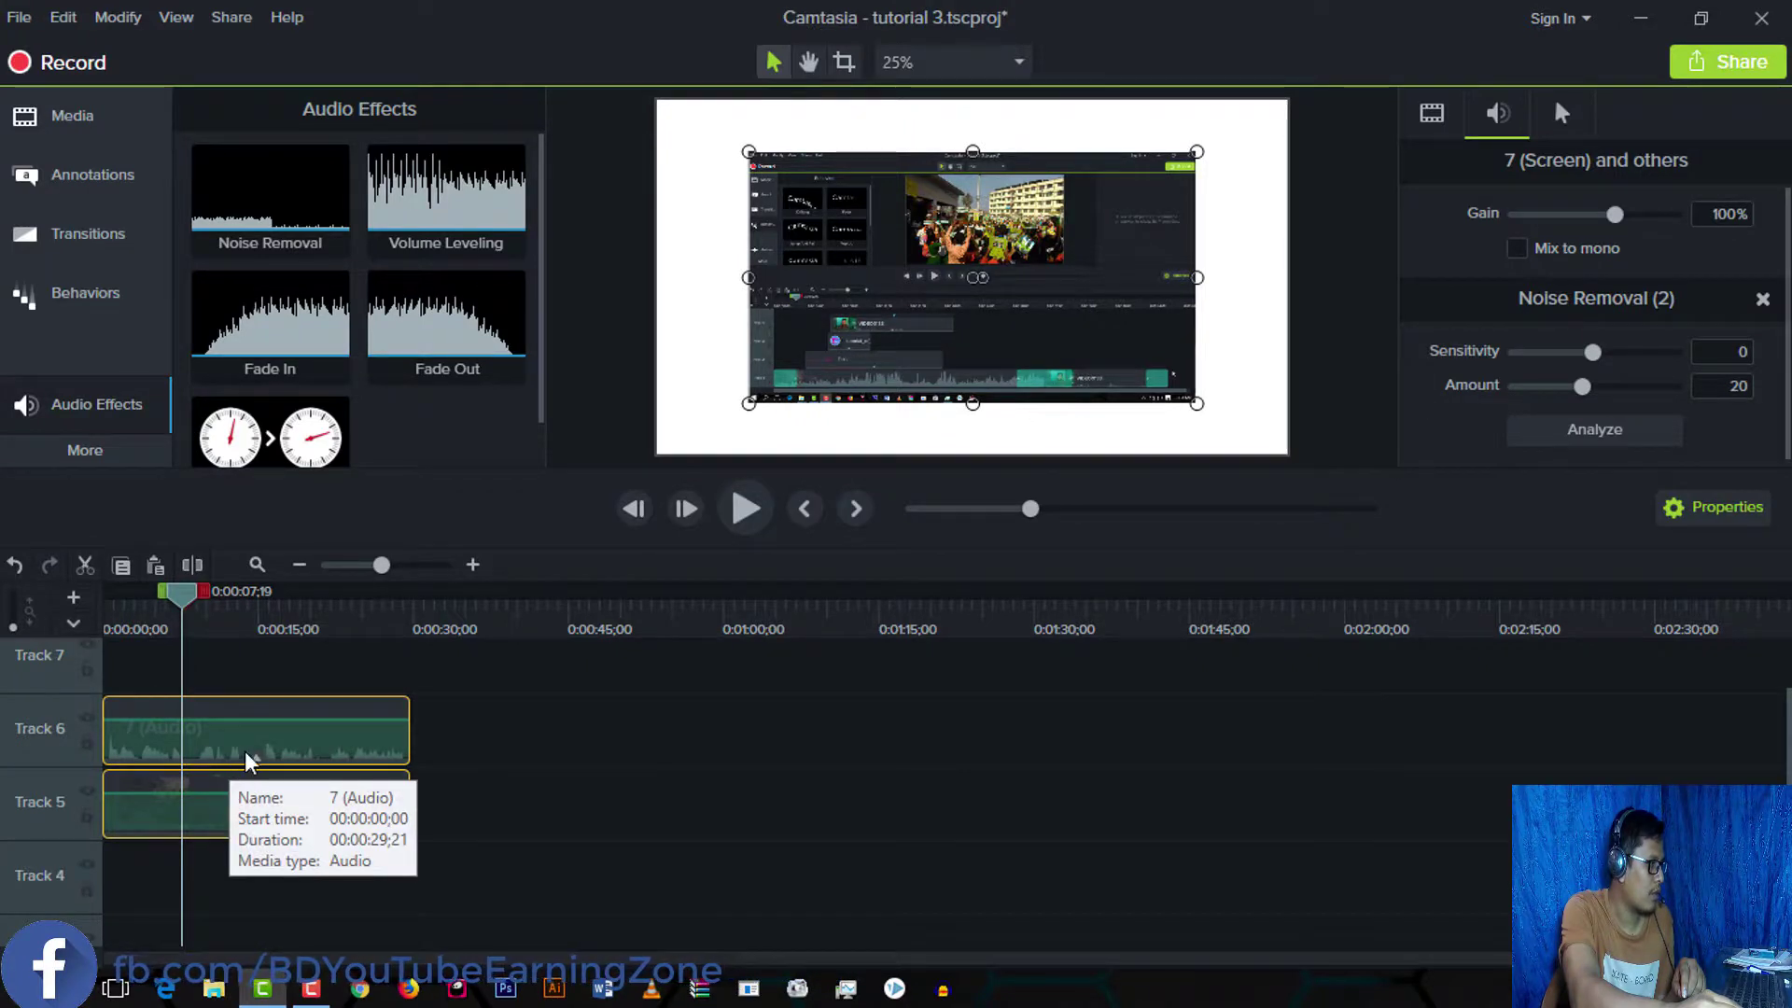
# Step: Raise the volume level of the 7 (Audio) clip on Track 6 and move the playhead back near the timeline start
pyautogui.moveTo(281, 720); pyautogui.dragTo(281, 711)
pyautogui.click(292, 716)
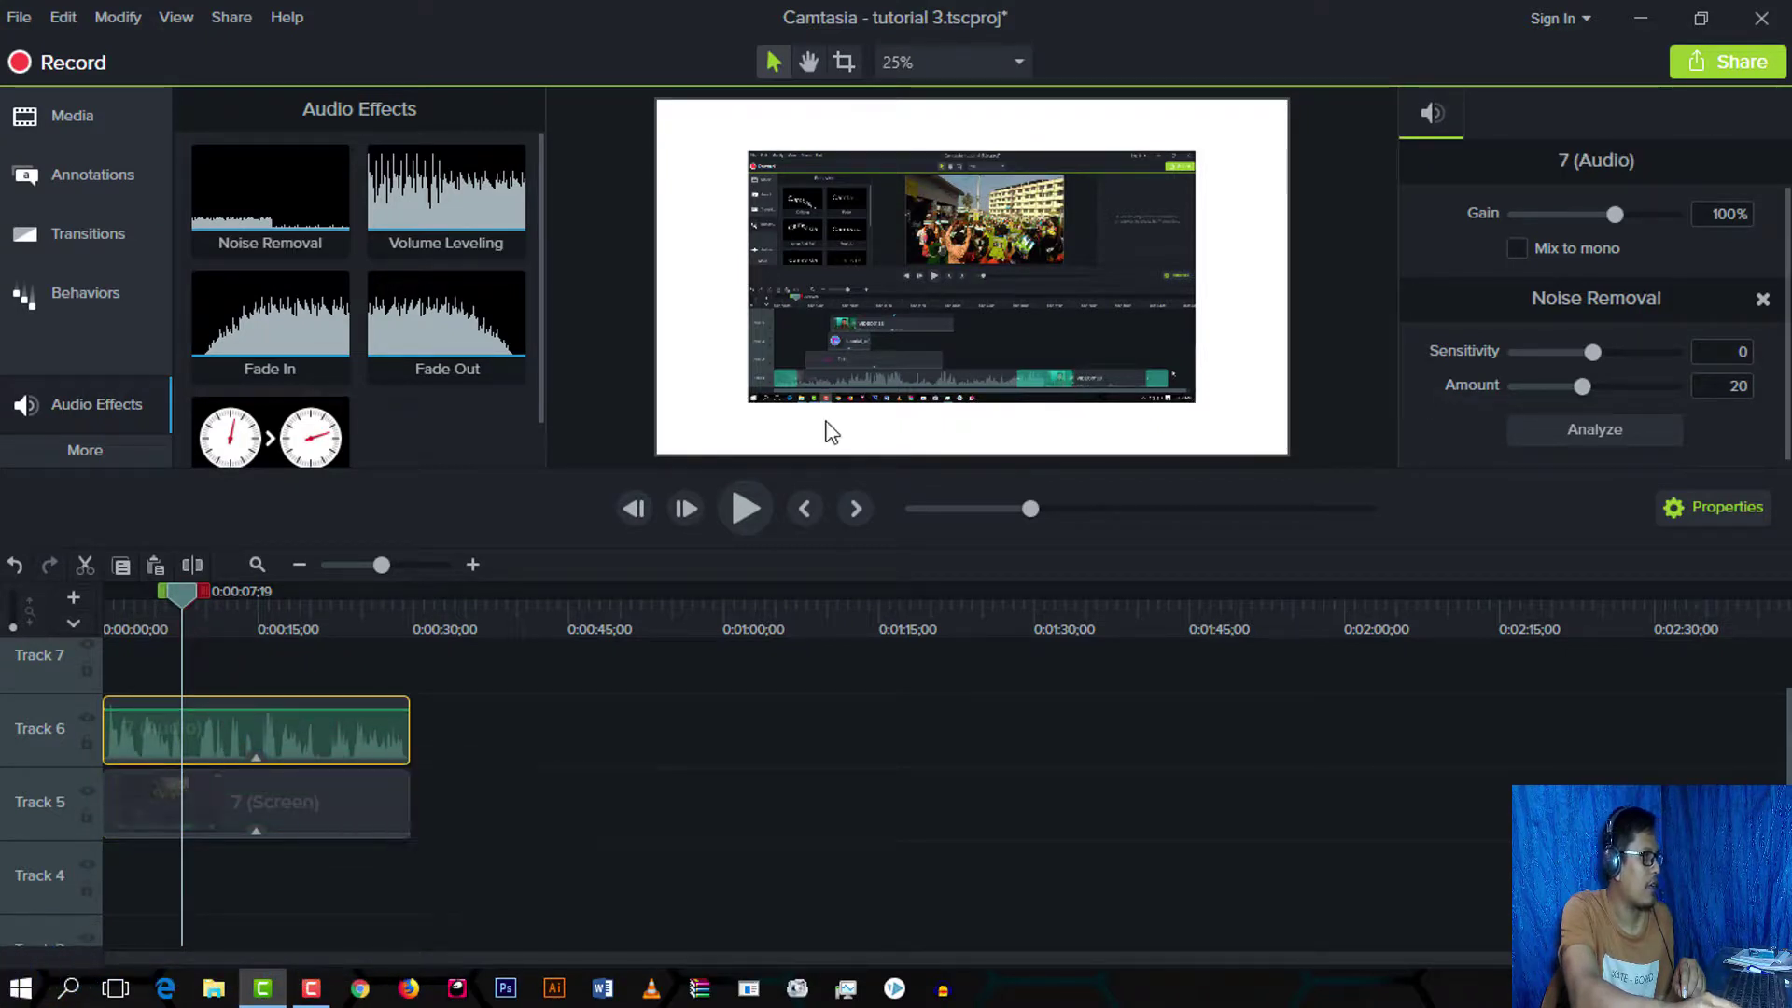
pyautogui.click(145, 599)
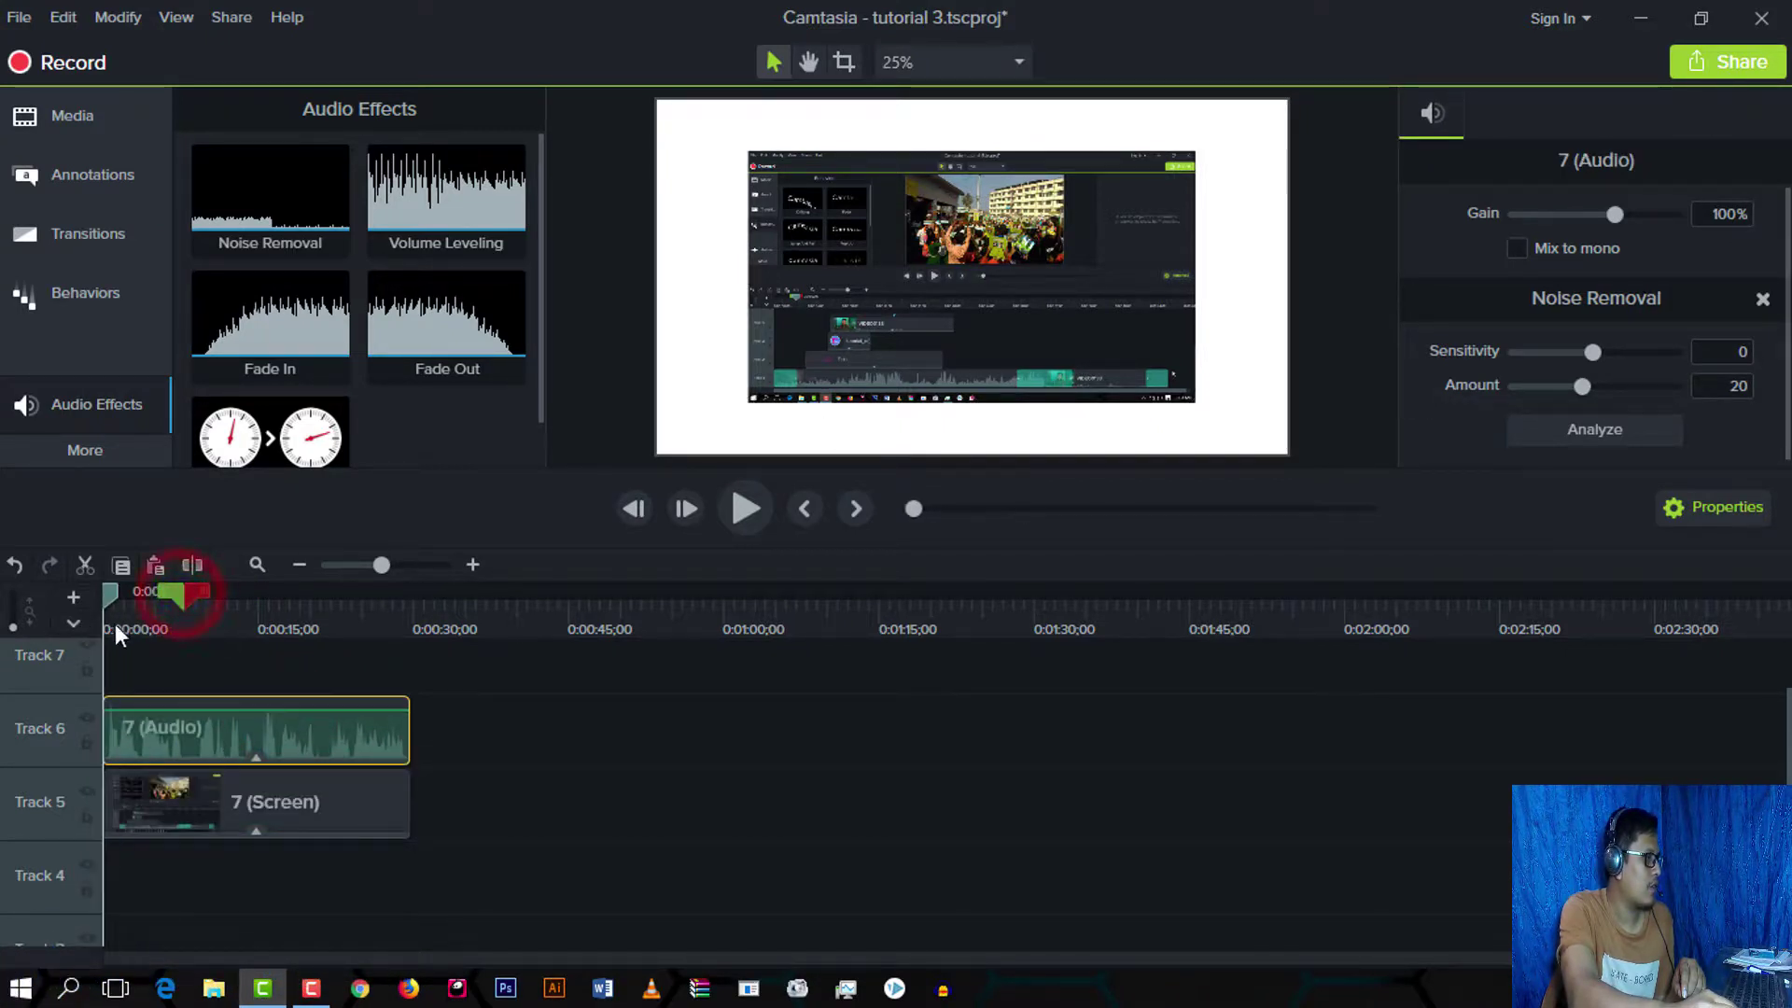
pyautogui.click(112, 633)
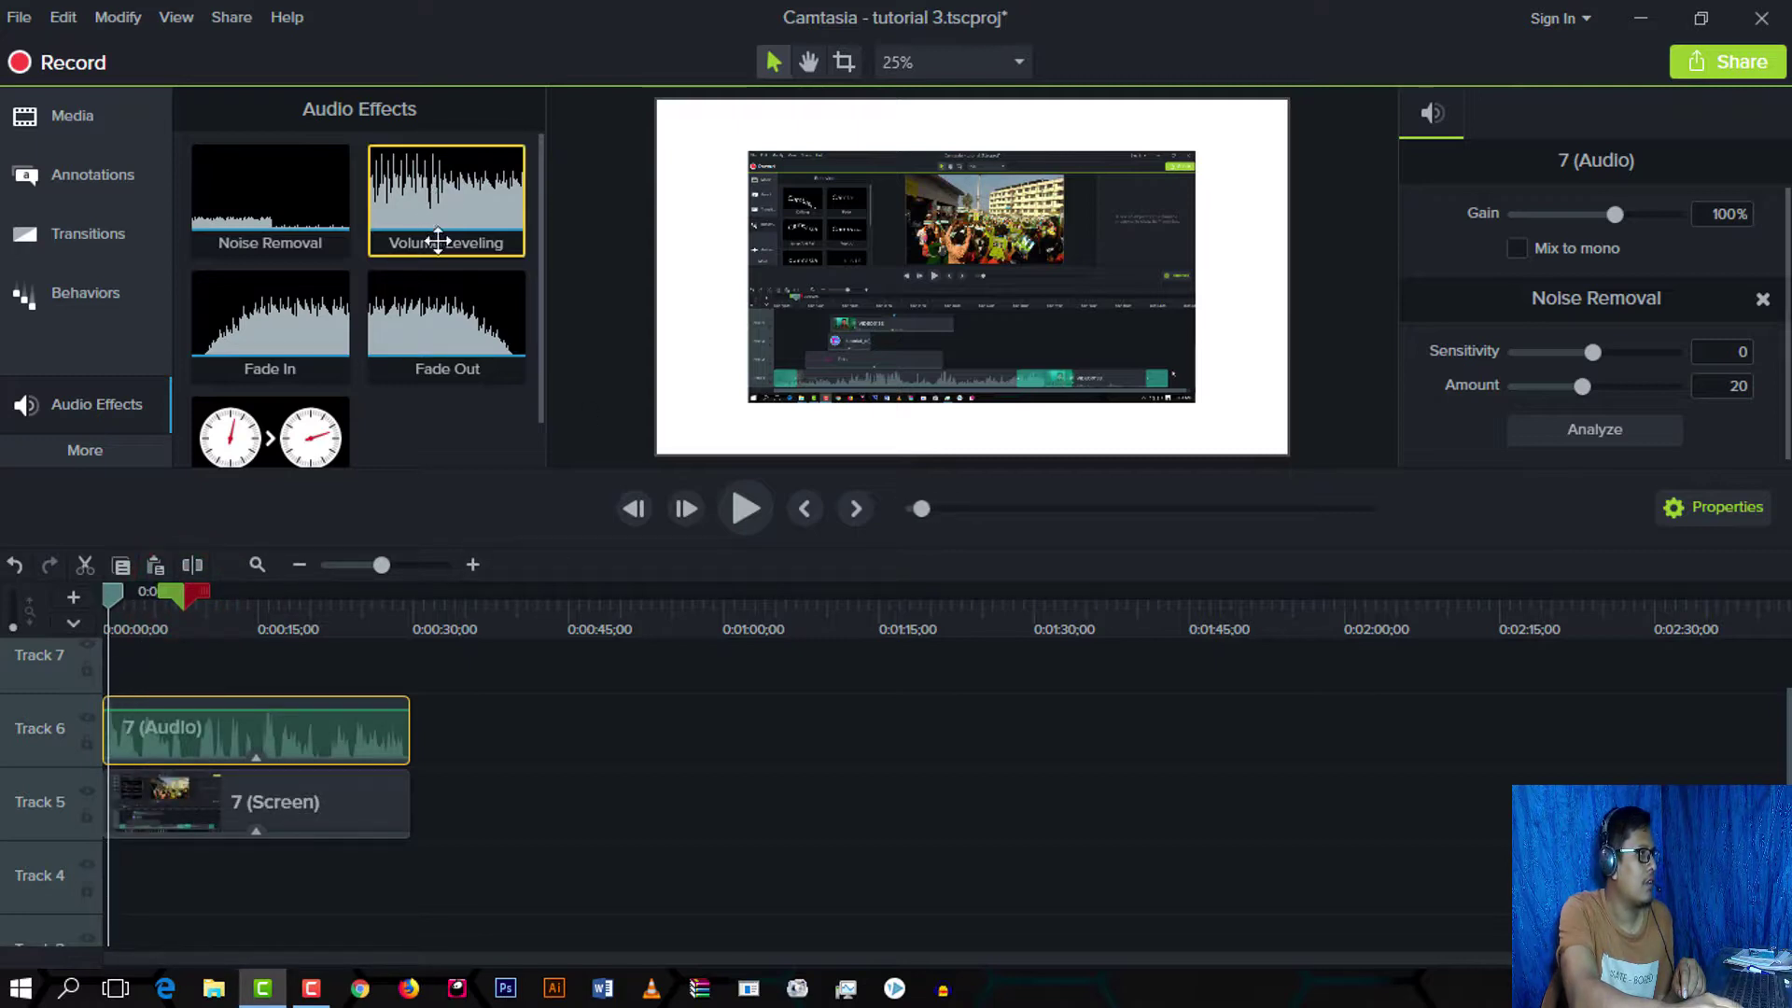
# Step: Add the Volume Leveling effect to the 7 (Audio) clip and scrub through it to about 0:00:15;08
pyautogui.rightClick(426, 206)
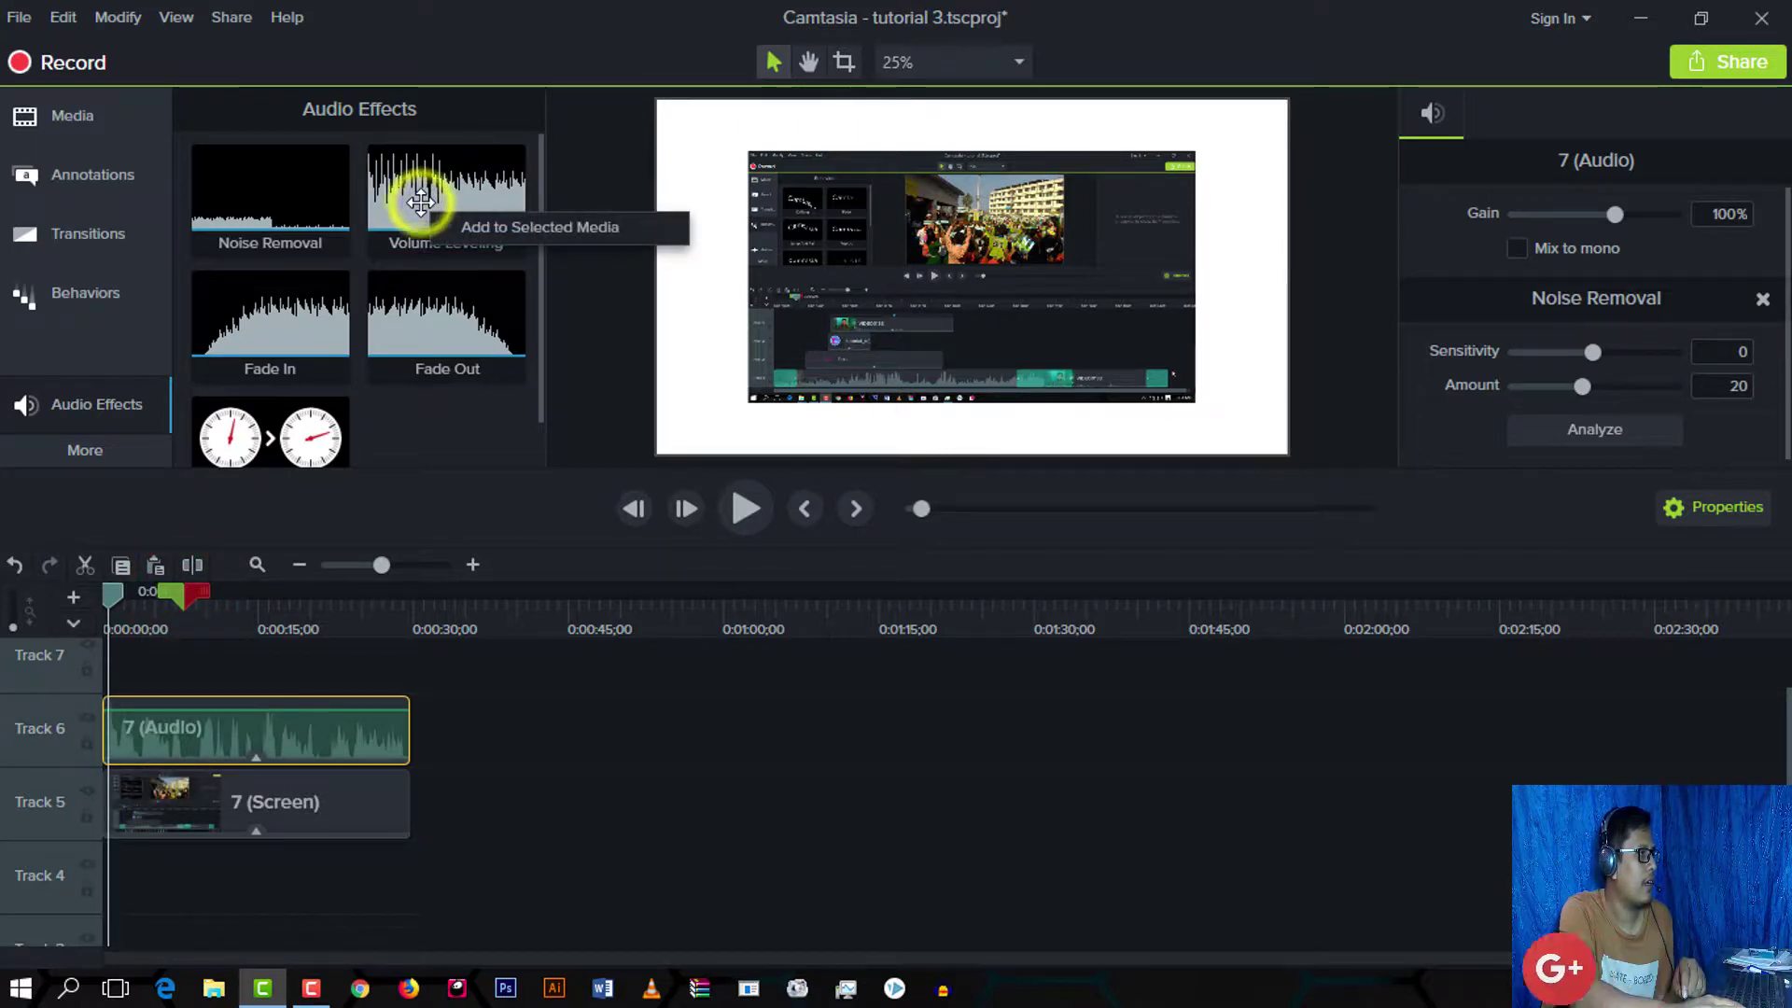
pyautogui.click(528, 227)
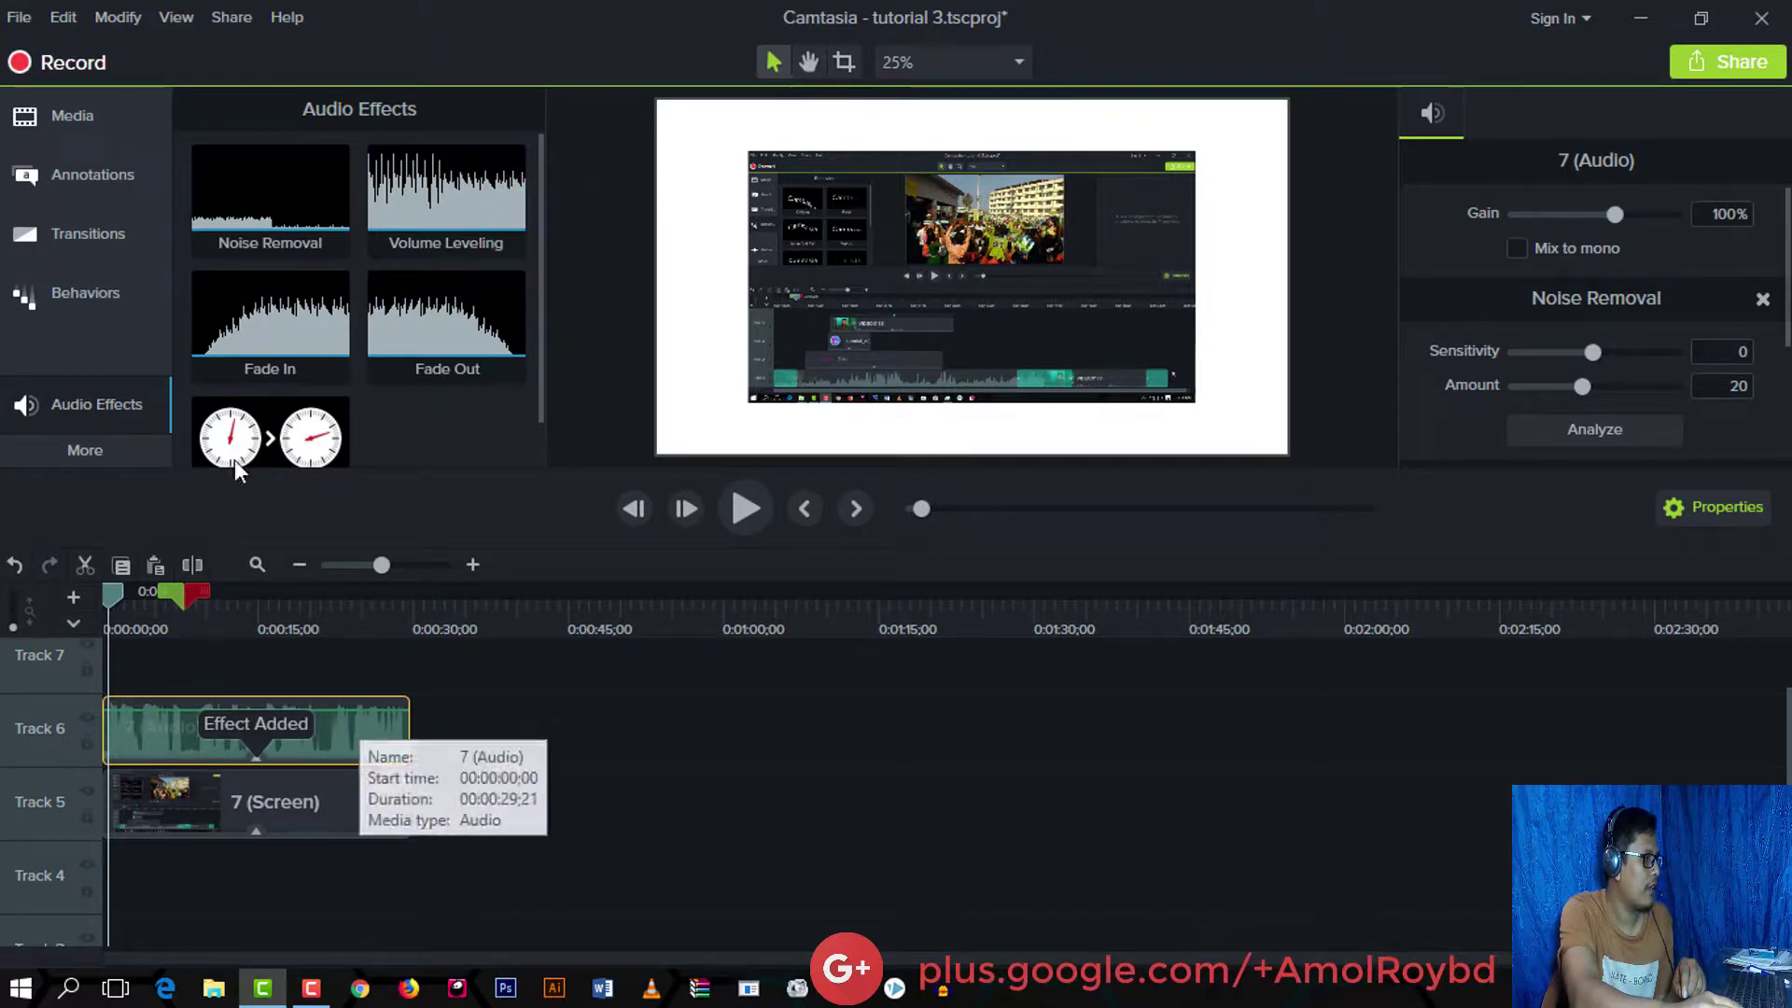
pyautogui.moveTo(113, 592); pyautogui.dragTo(261, 597)
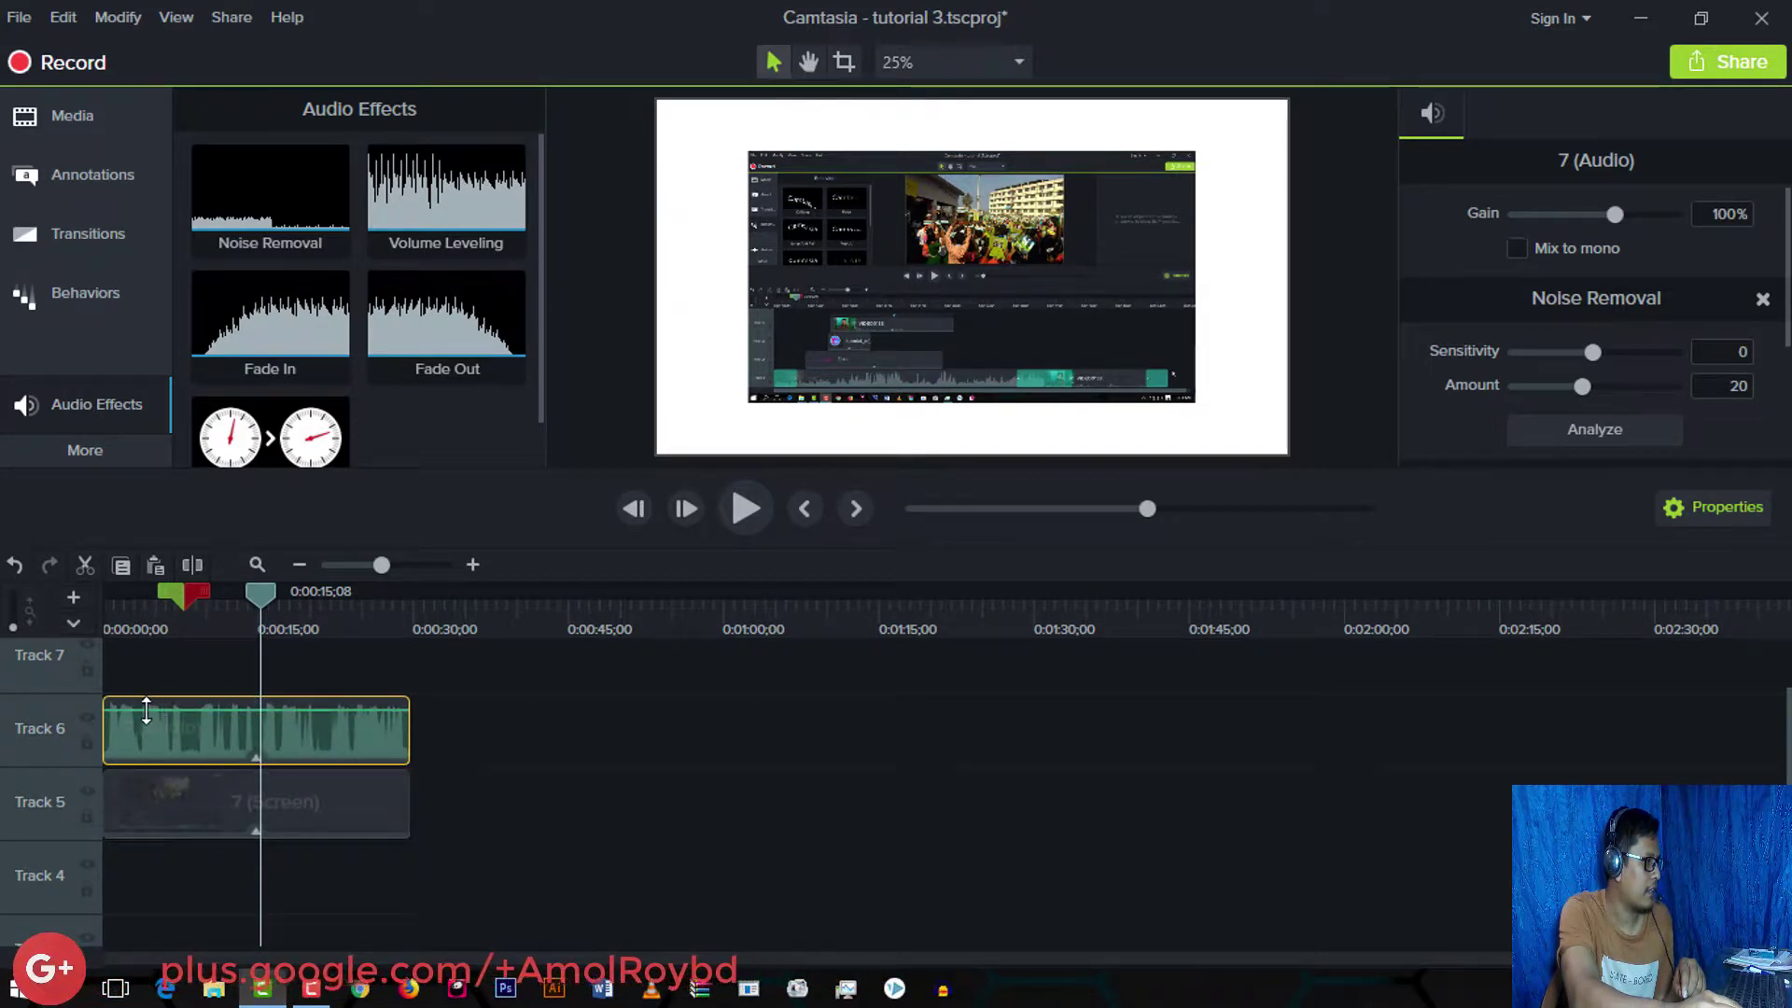
# Step: Play the leveled audio from the start, lower the 7 (Audio) volume level slightly, and return the playhead to the start
pyautogui.moveTo(261, 592); pyautogui.dragTo(64, 640)
pyautogui.click(747, 508)
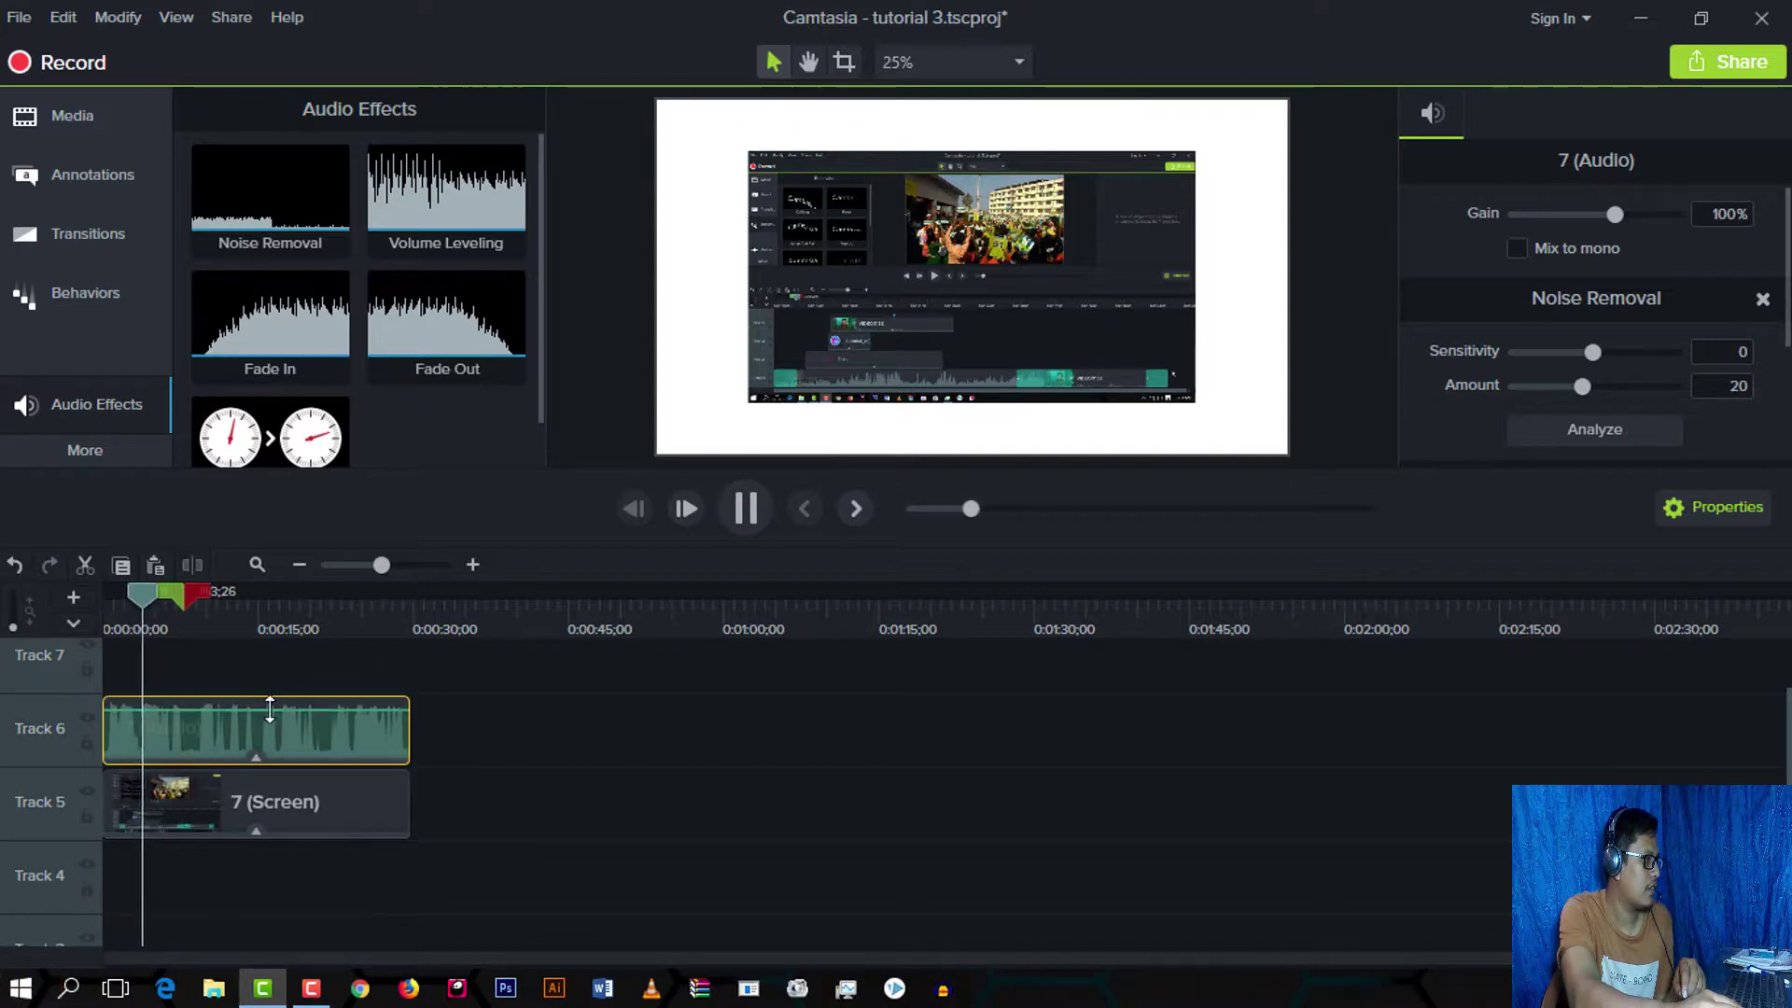
pyautogui.moveTo(268, 710); pyautogui.dragTo(273, 714)
pyautogui.click(742, 509)
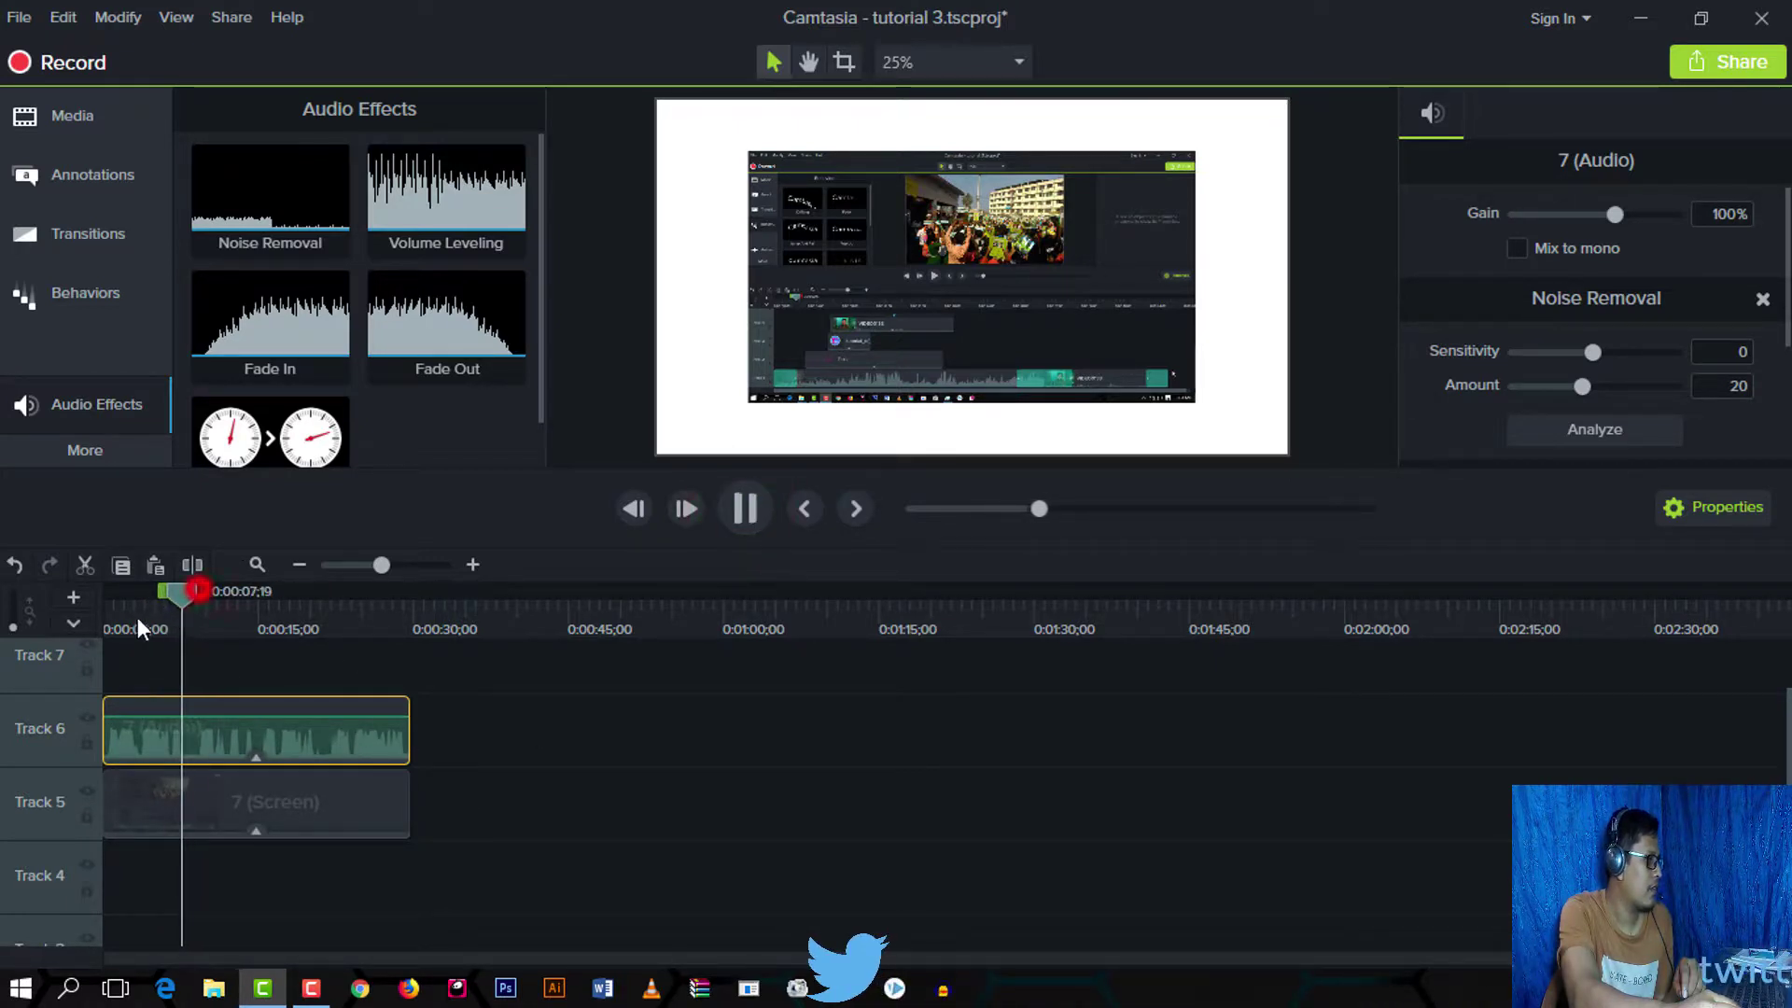
pyautogui.click(194, 590)
pyautogui.click(252, 188)
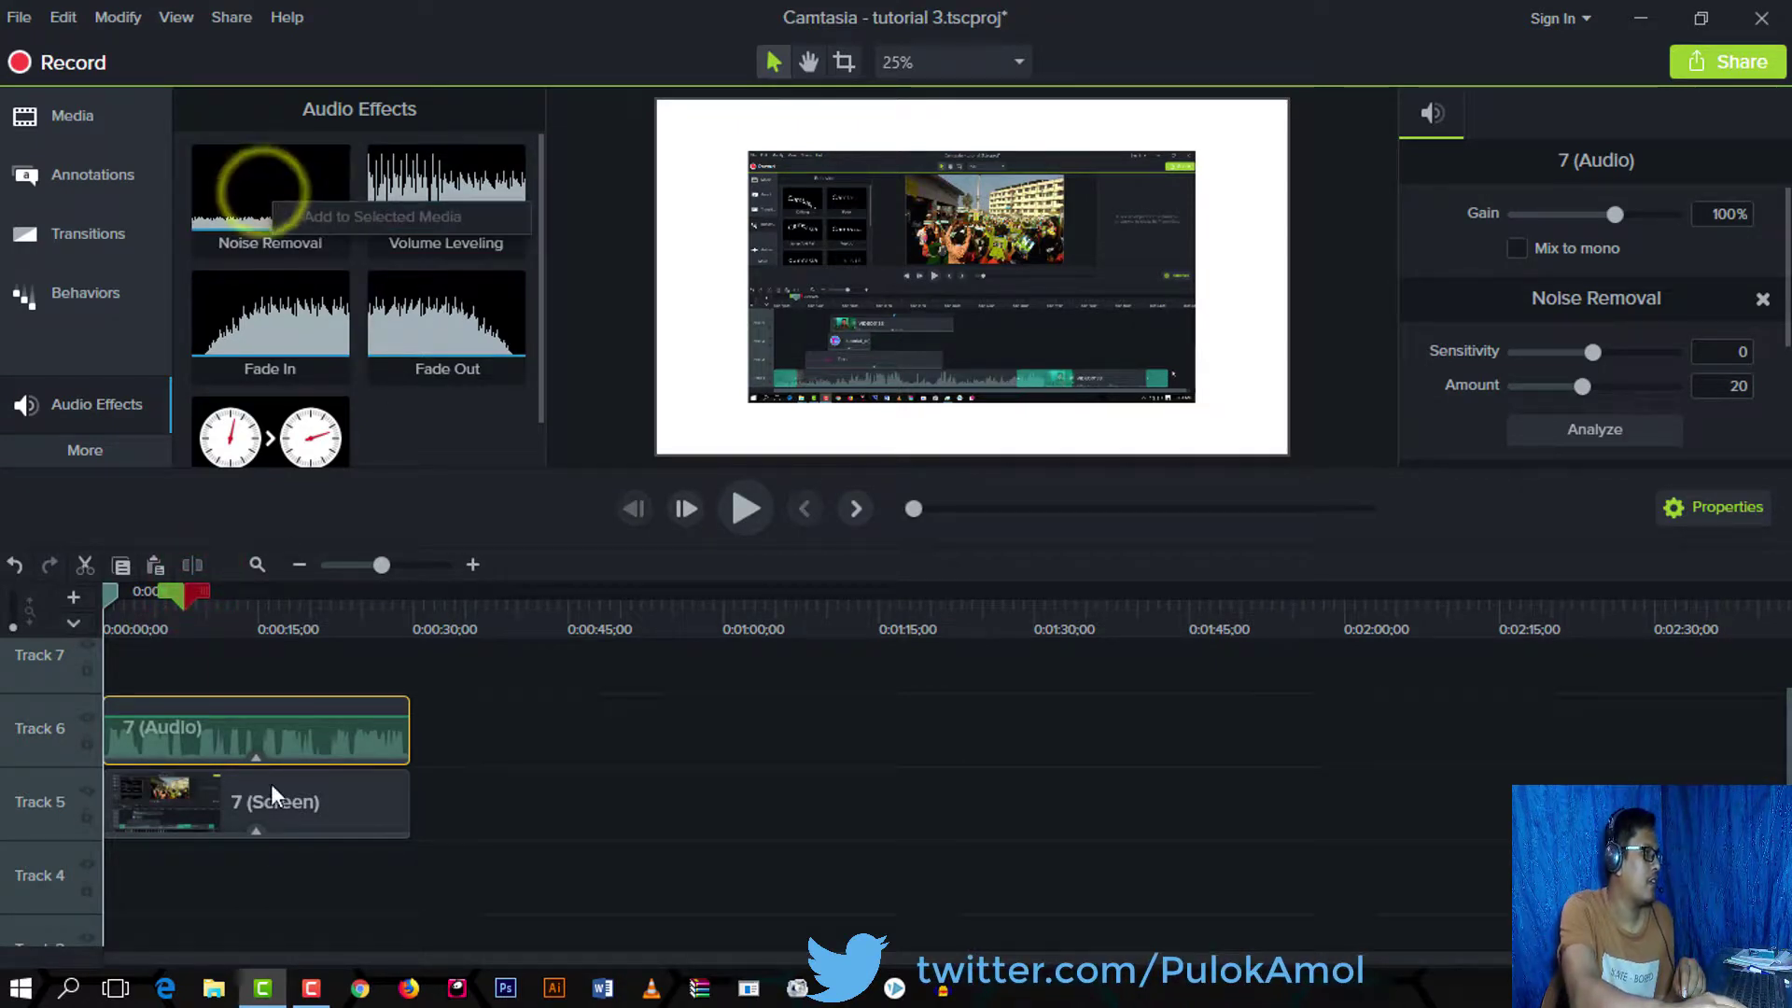
pyautogui.click(492, 719)
pyautogui.hotkey('ctrl', 'a')
pyautogui.rightClick(301, 185)
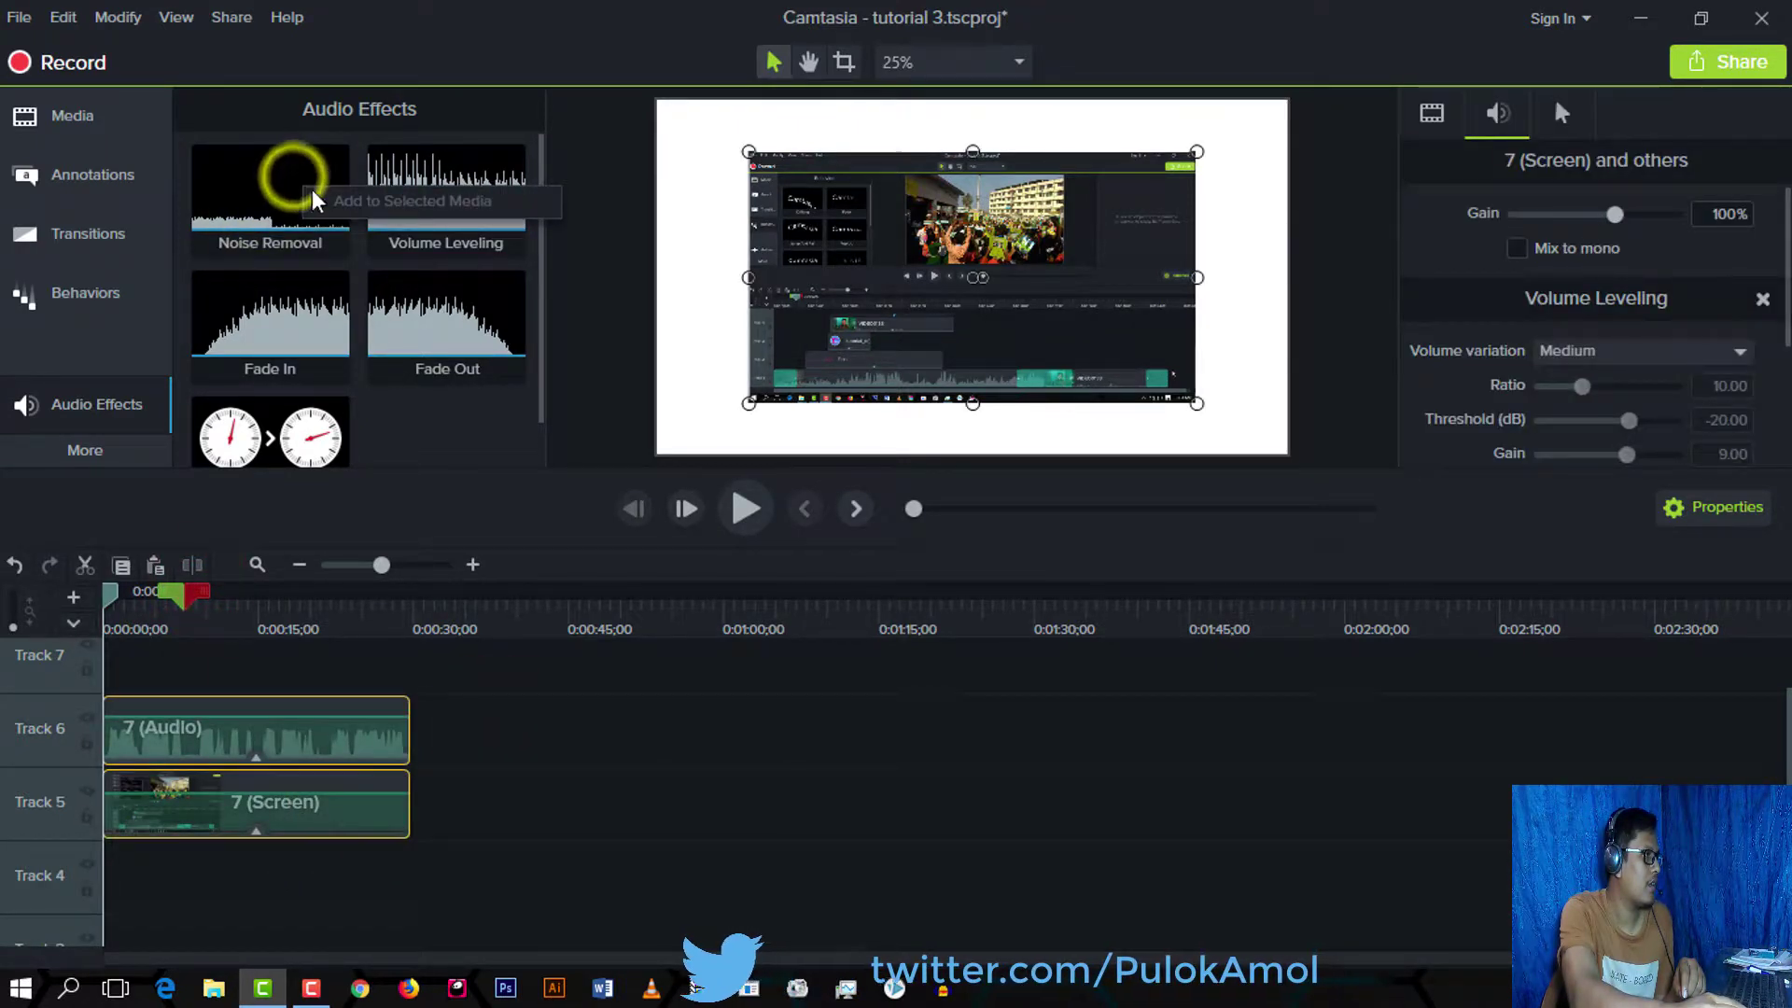
pyautogui.click(508, 744)
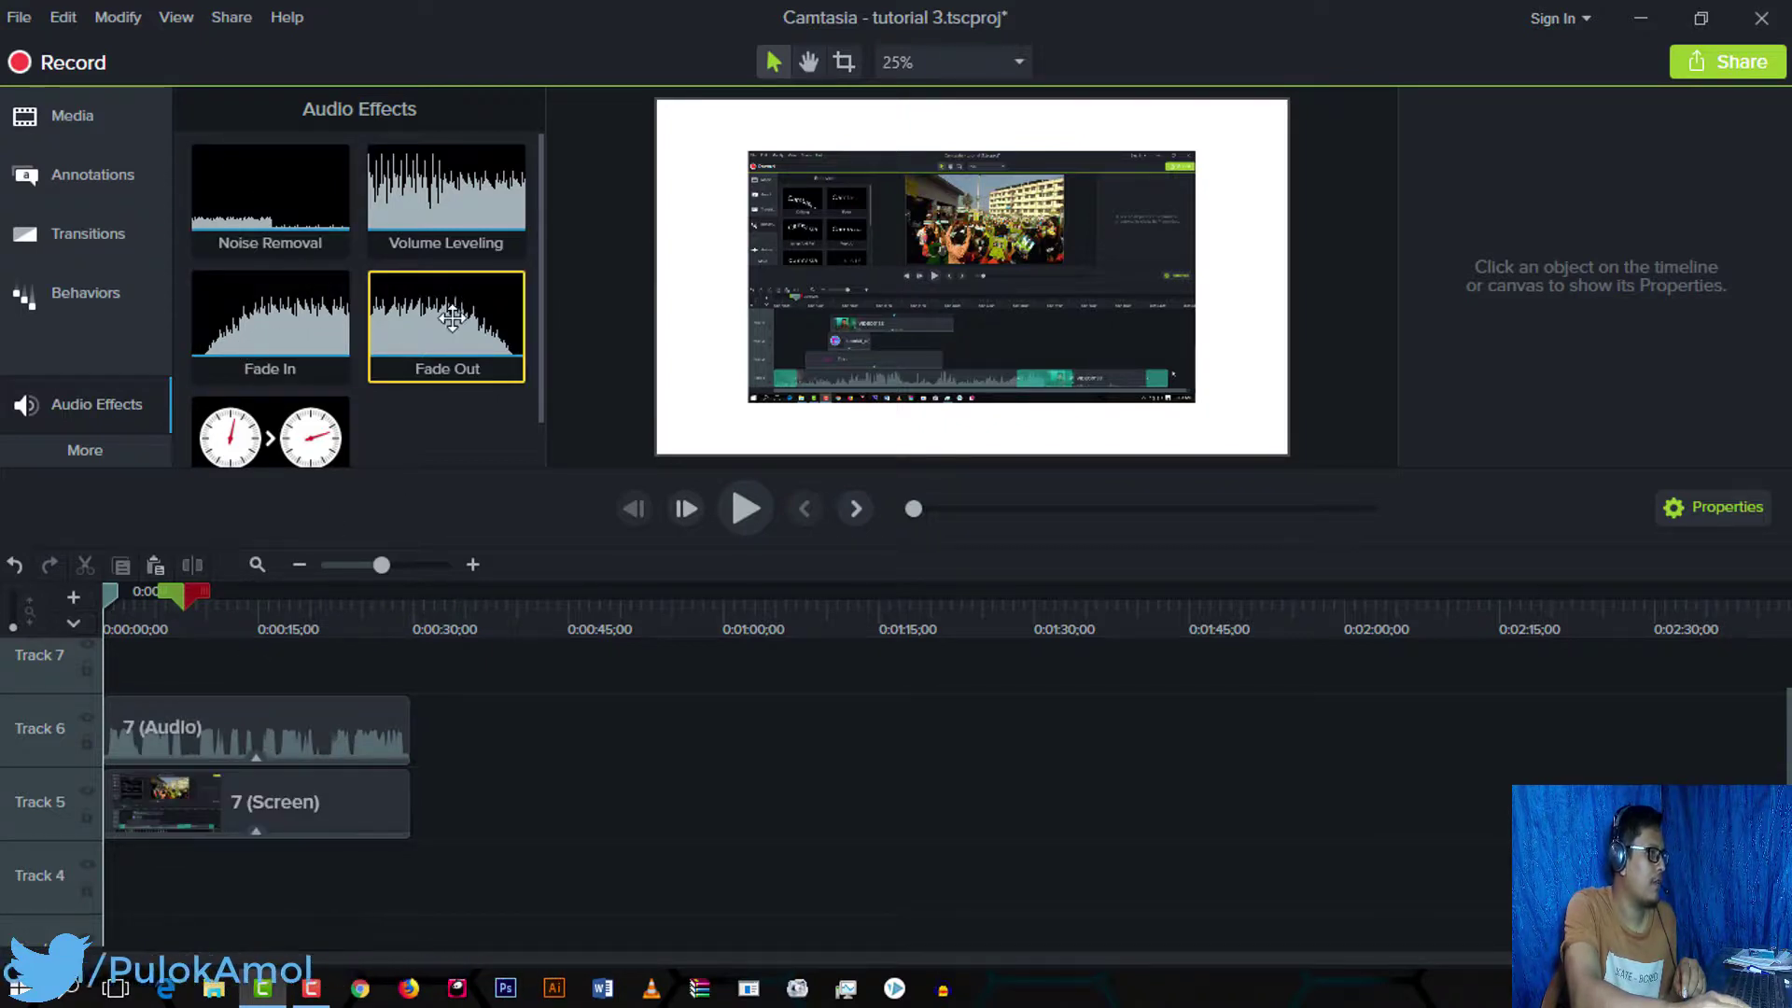
# Step: Add the Fade In audio effect to both the 7 (Audio) and 7 (Screen) clips
pyautogui.click(247, 325)
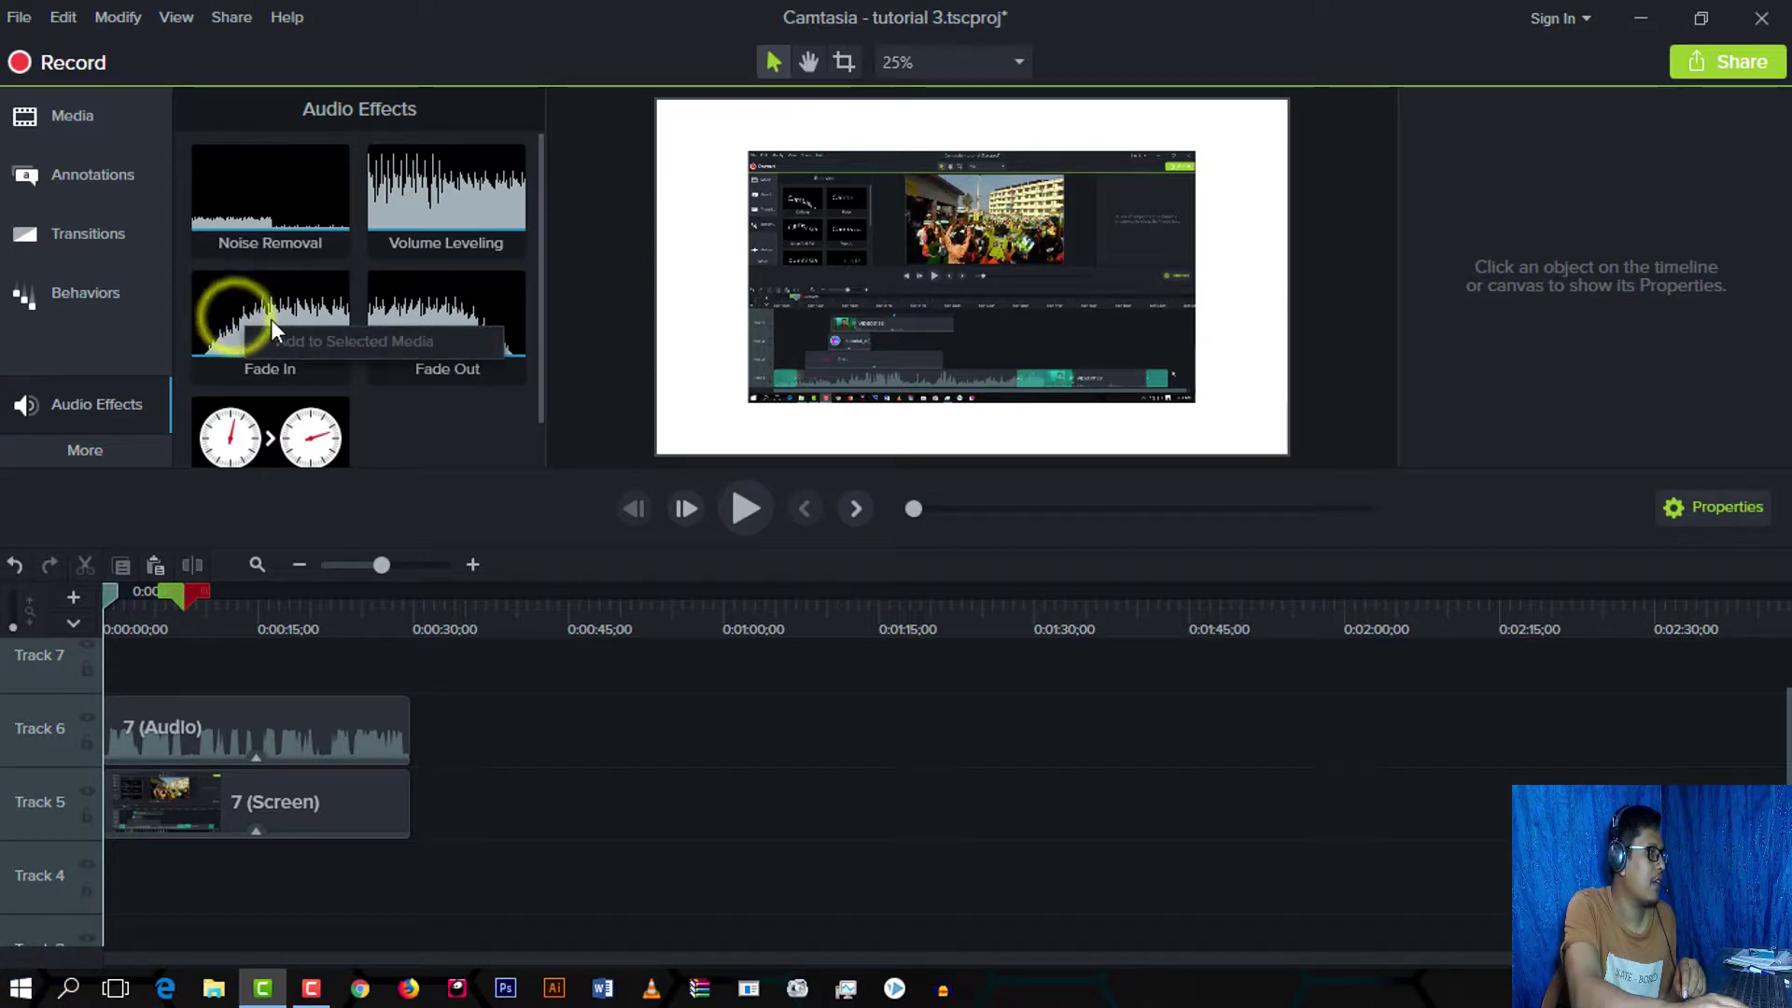
pyautogui.moveTo(452, 696); pyautogui.dragTo(234, 849)
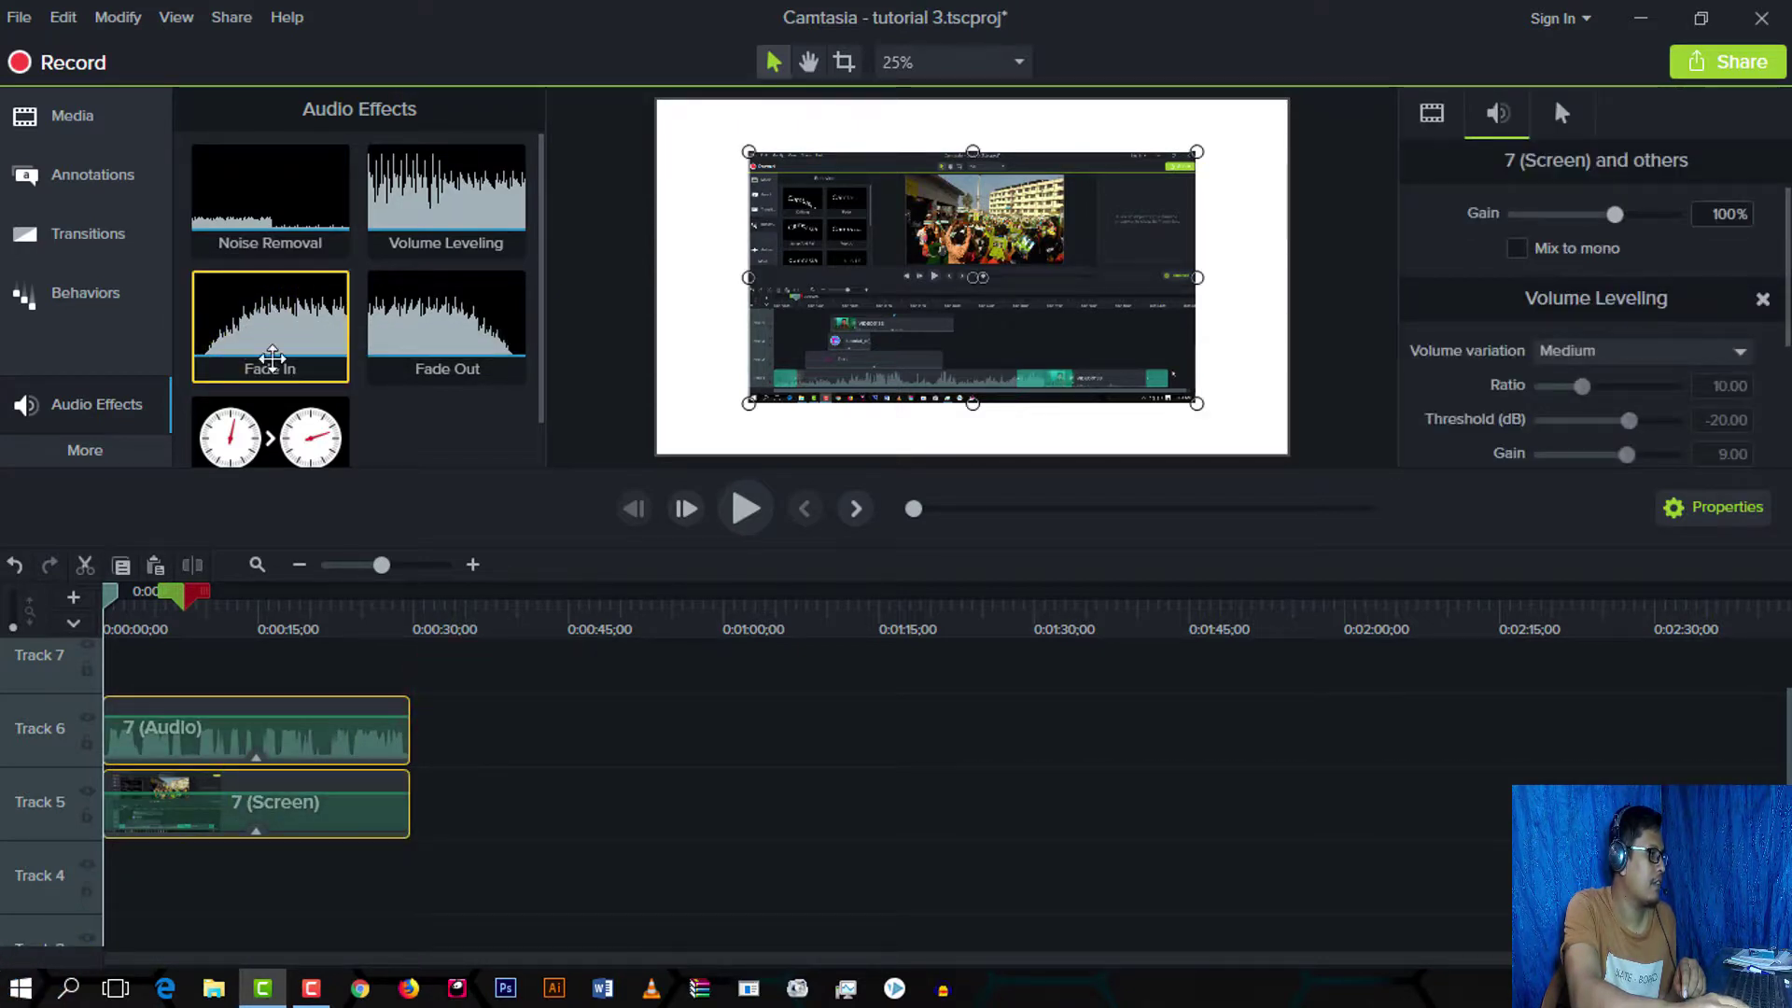
pyautogui.rightClick(247, 322)
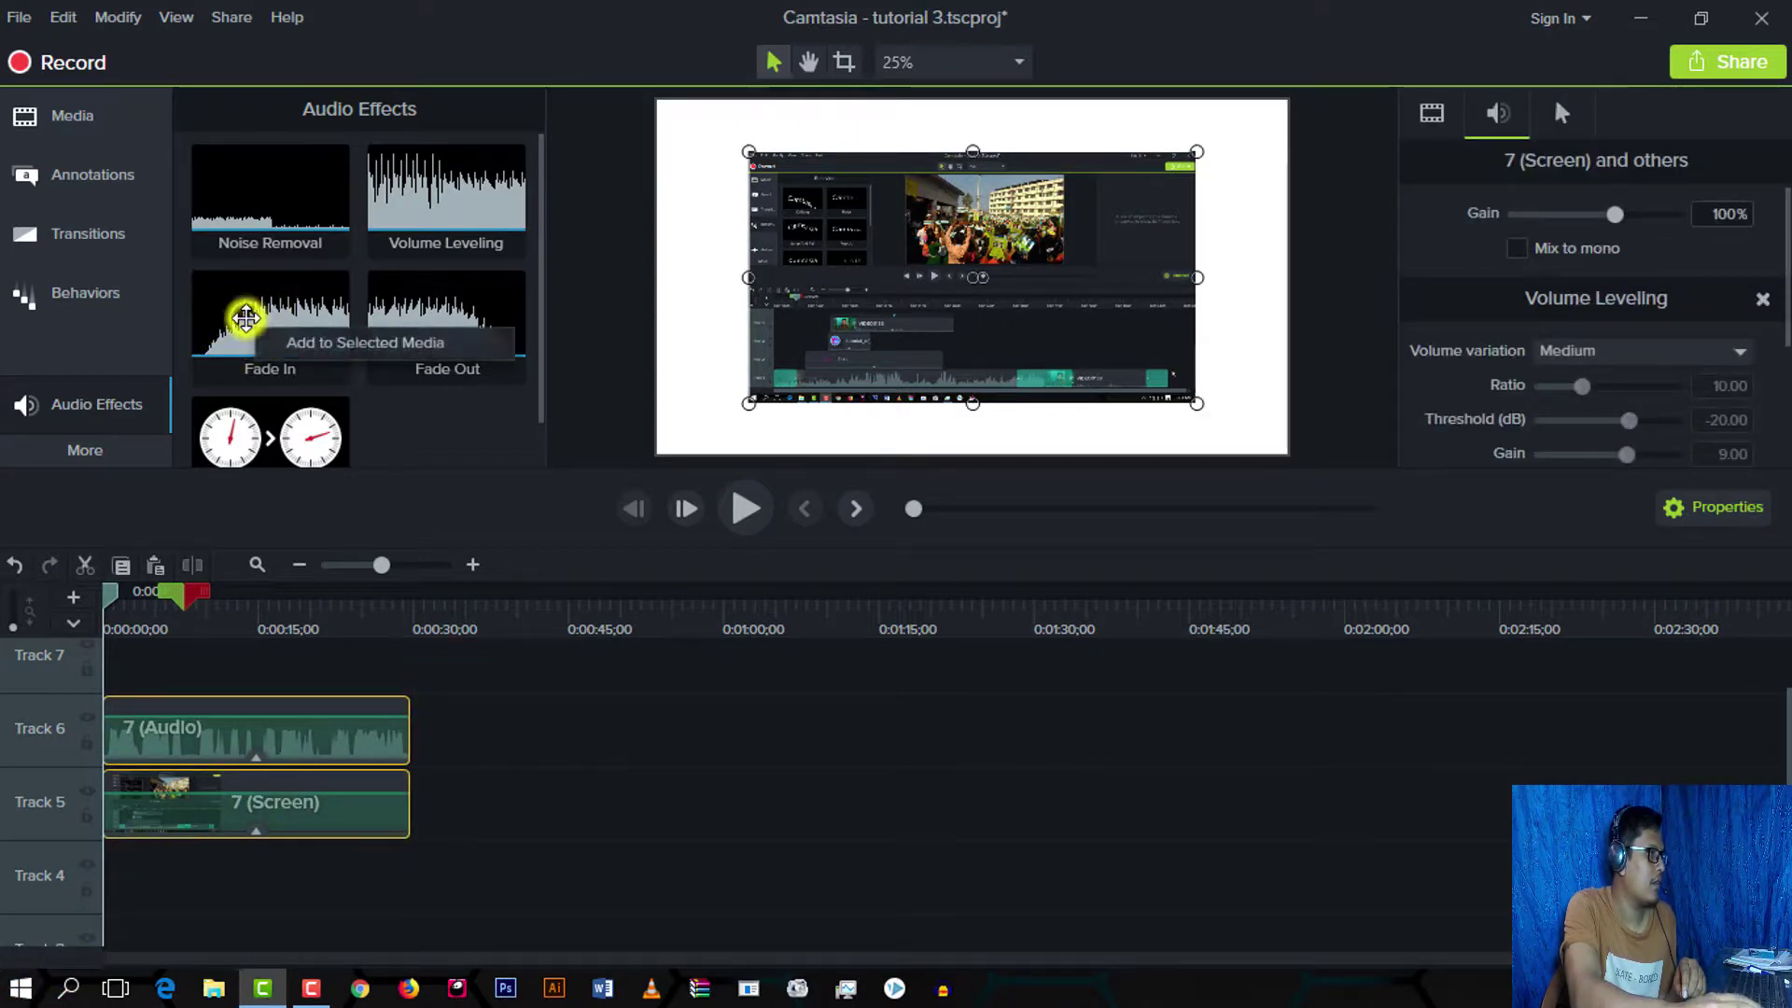
pyautogui.click(383, 339)
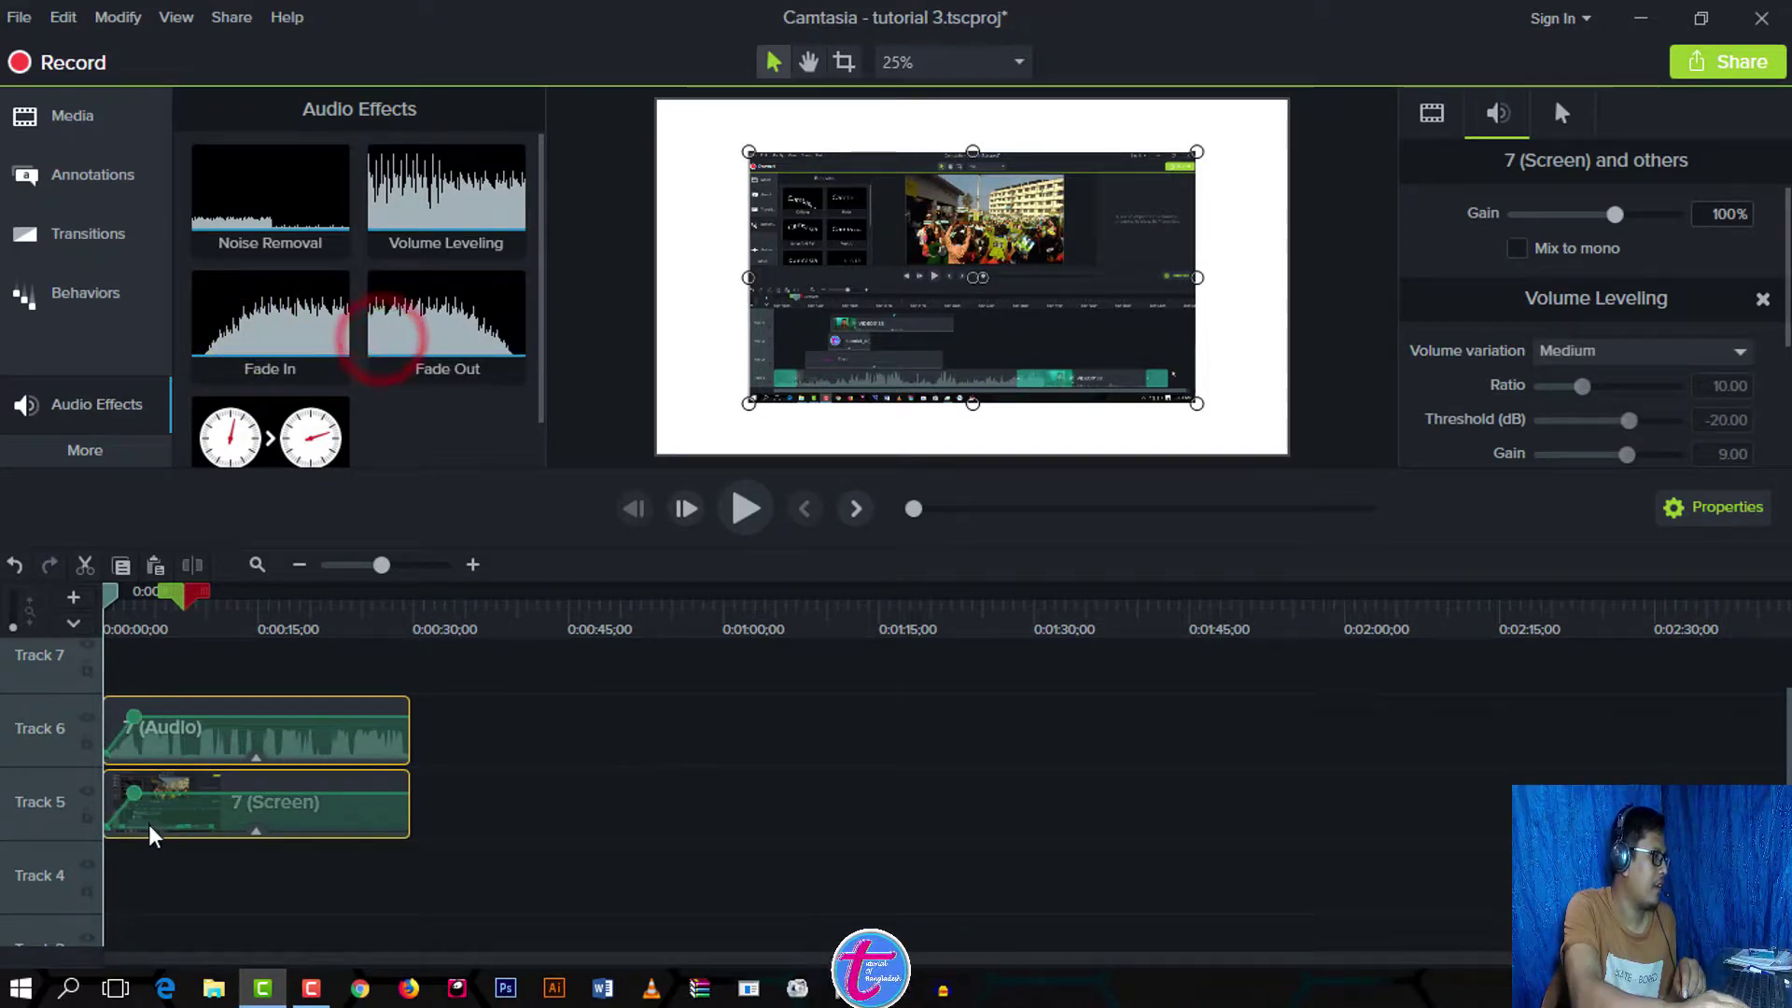
# Step: Lower the 7 (Audio) clip's fade-in point, shift it earlier, and play the fade from the timeline start
pyautogui.click(134, 714)
pyautogui.moveTo(135, 714); pyautogui.dragTo(120, 730)
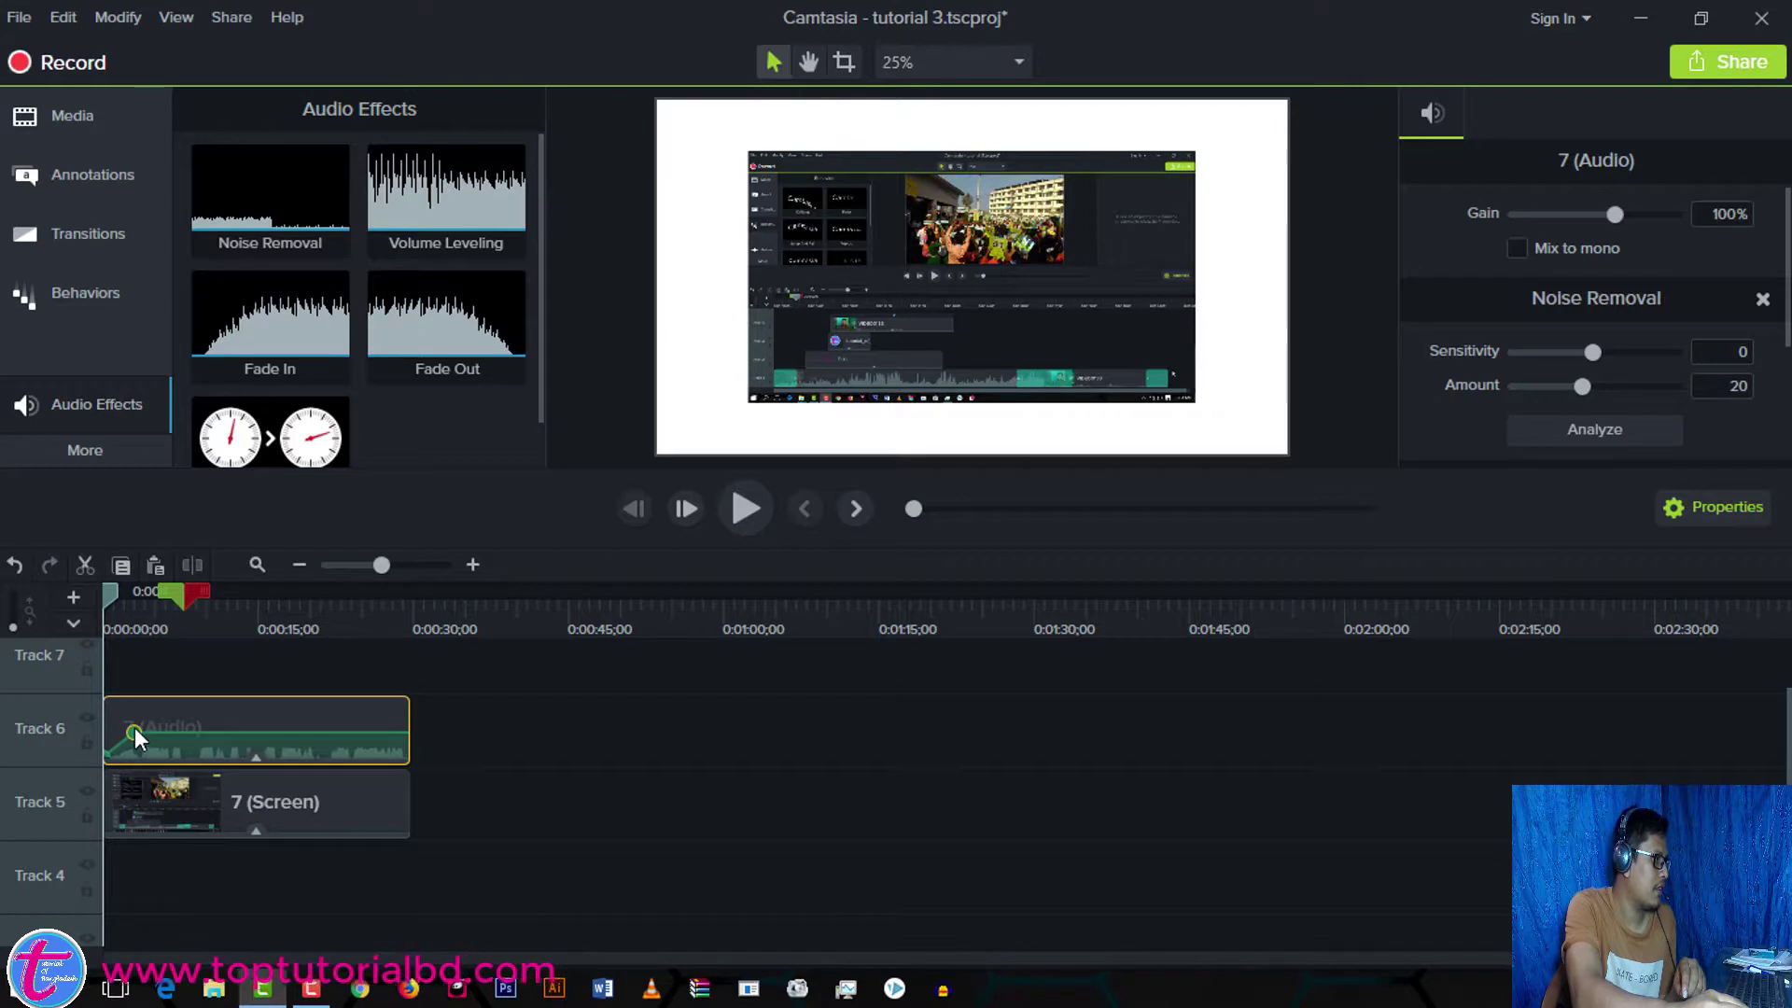
pyautogui.moveTo(133, 729)
pyautogui.mouseDown()
pyautogui.moveTo(122, 765)
pyautogui.moveTo(110, 692)
pyautogui.moveTo(125, 728)
pyautogui.mouseUp()
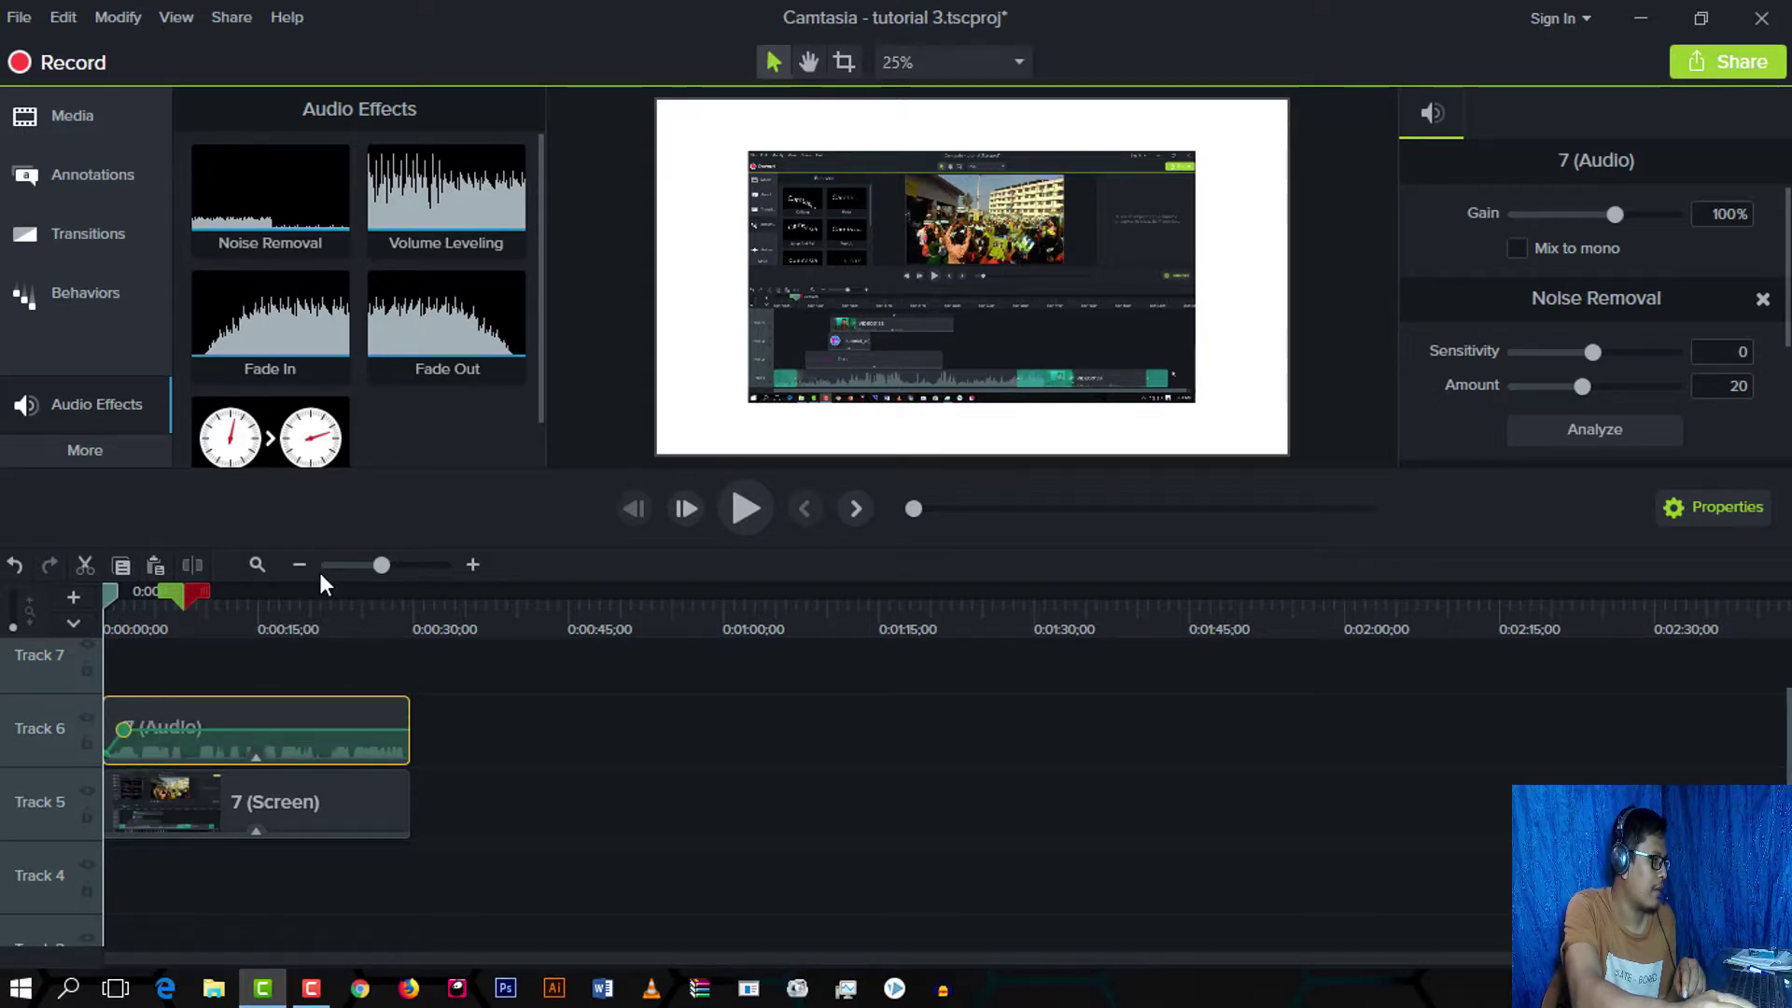
pyautogui.click(741, 511)
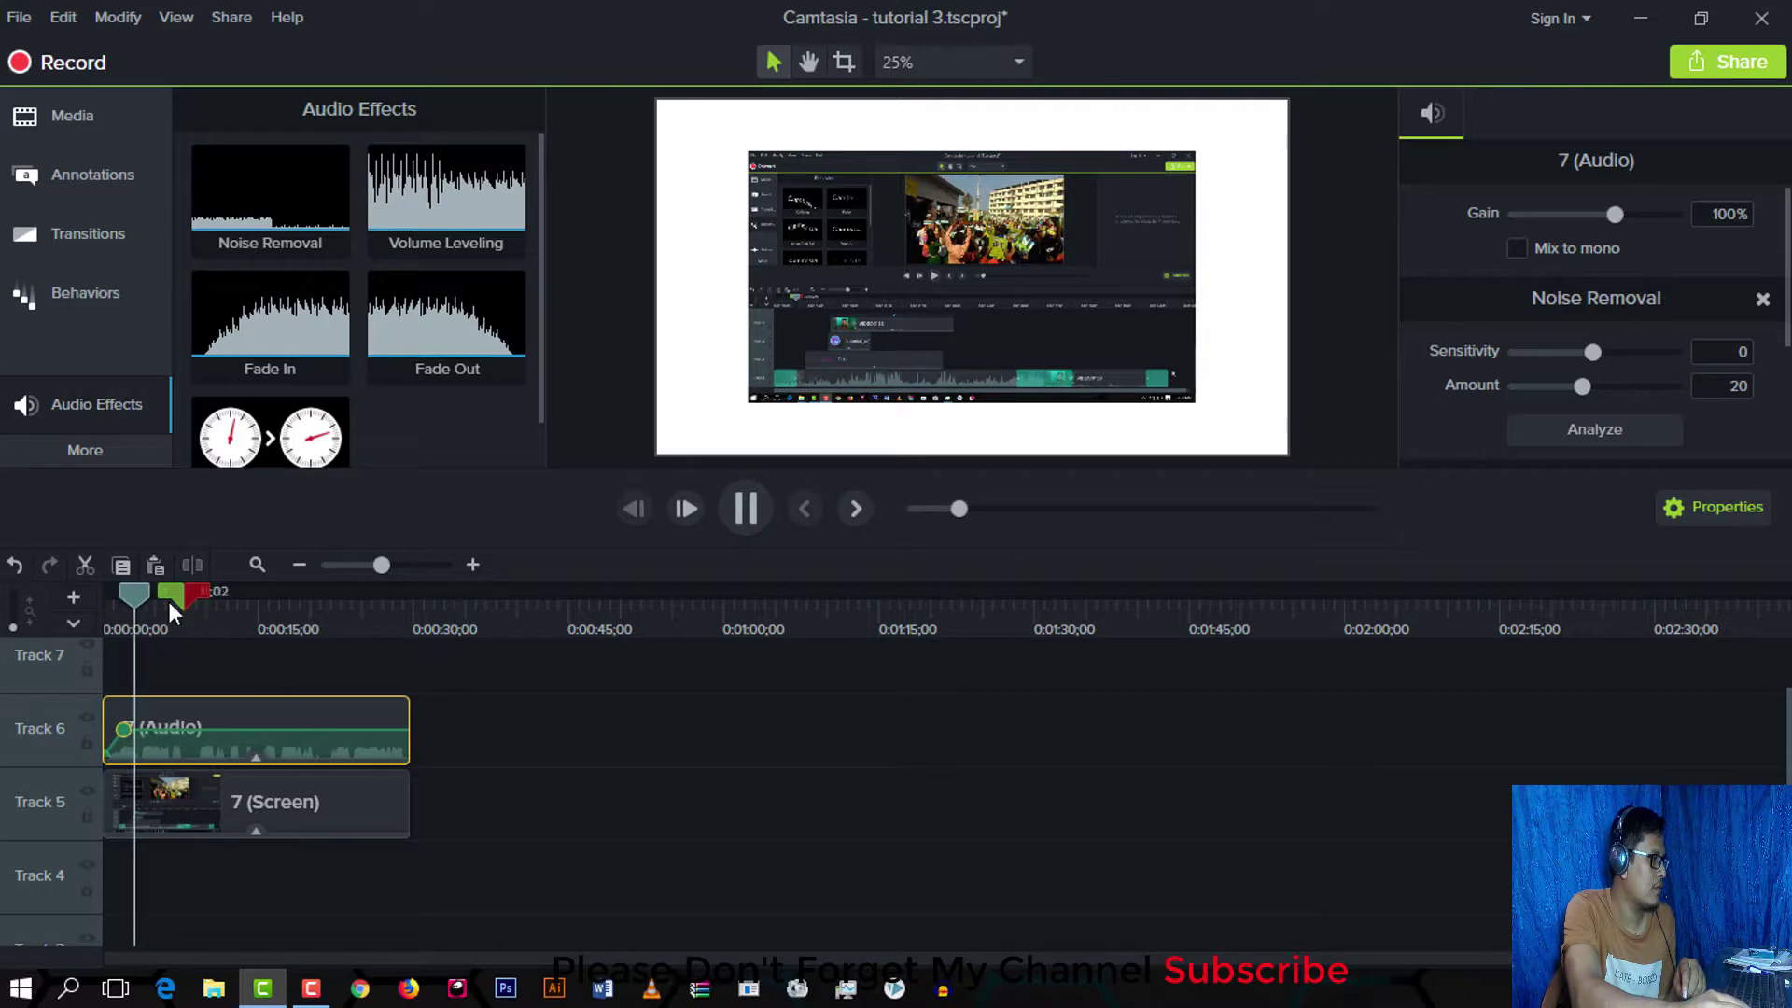
pyautogui.moveTo(141, 592); pyautogui.dragTo(75, 624)
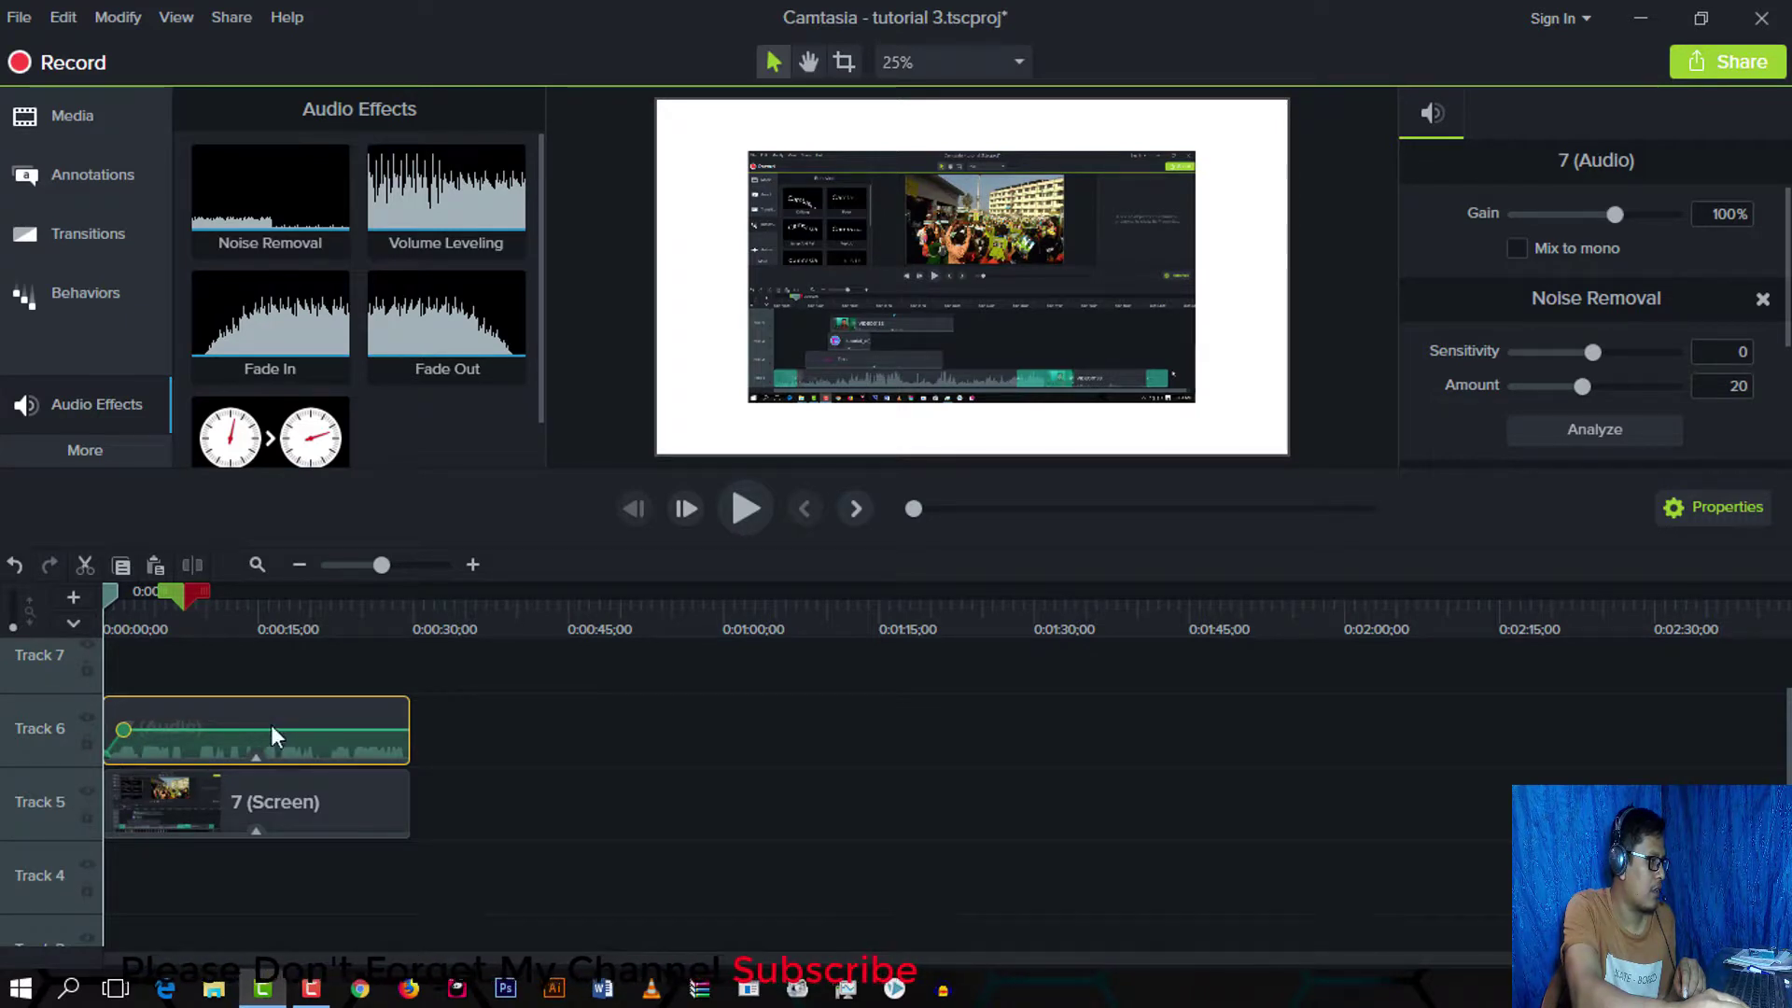
# Step: Add the Fade Out effect to the 7 (Audio) clip, move its fade point slightly lower and closer to the end, and play the ending
pyautogui.moveTo(110, 594); pyautogui.dragTo(378, 642)
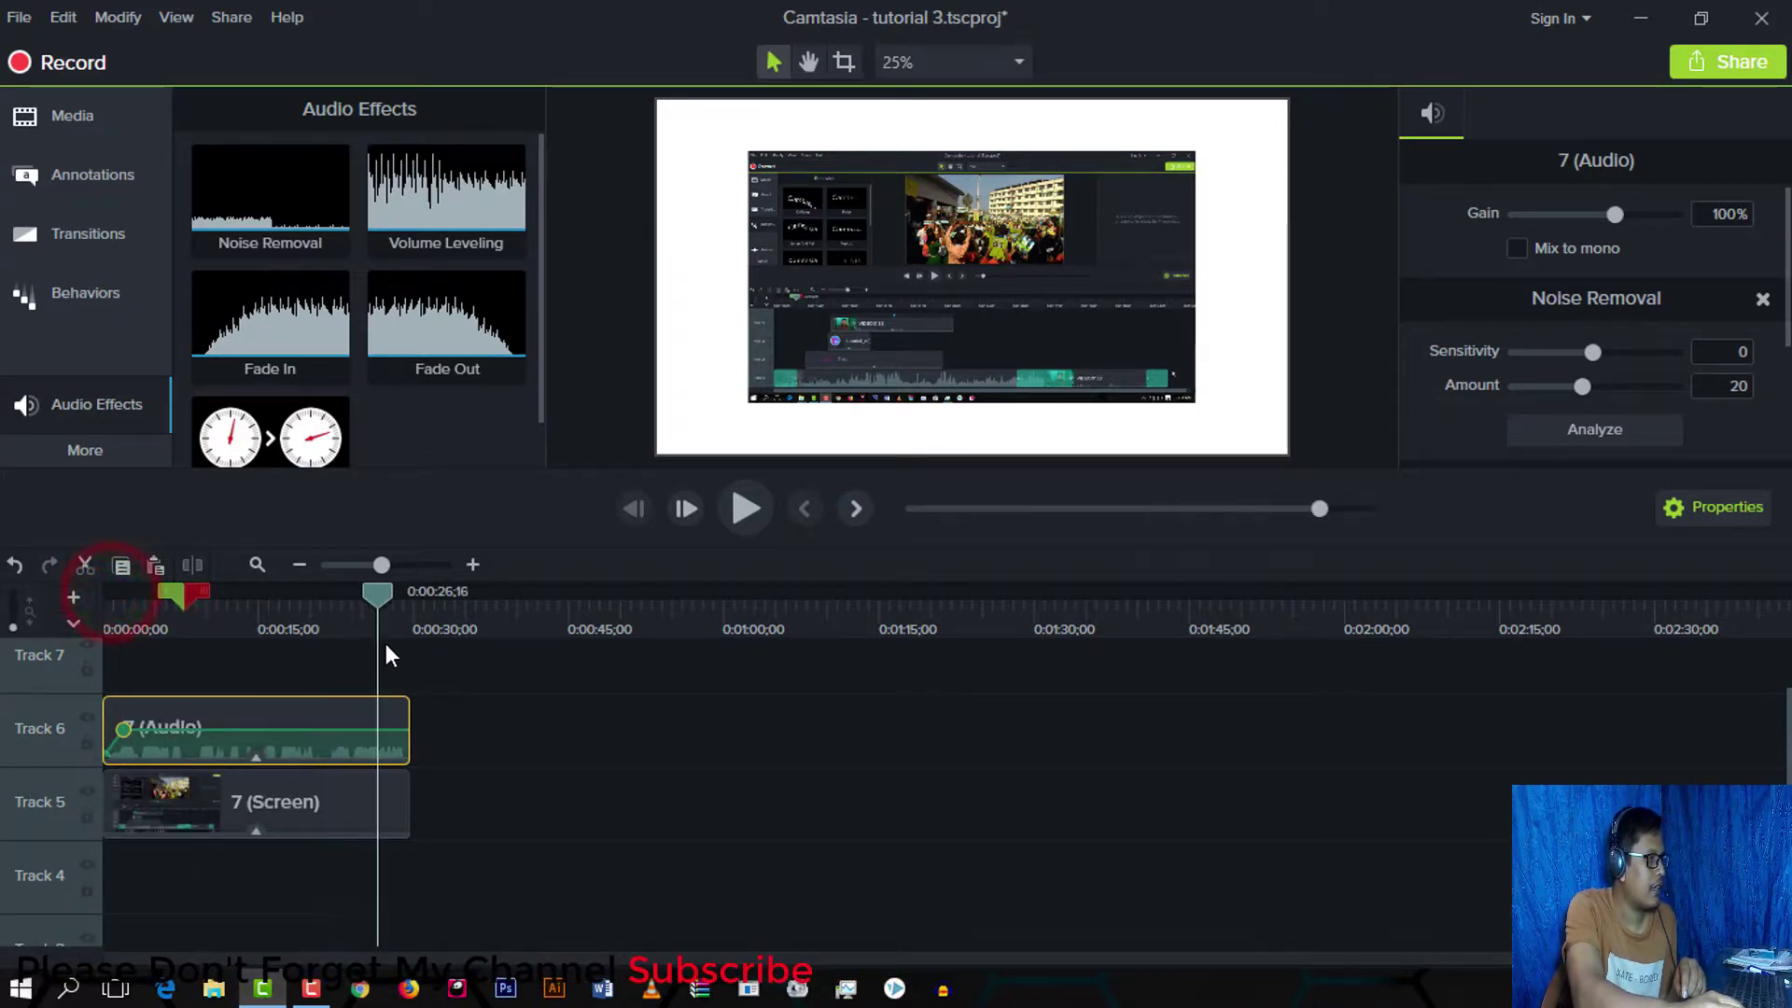
pyautogui.rightClick(466, 344)
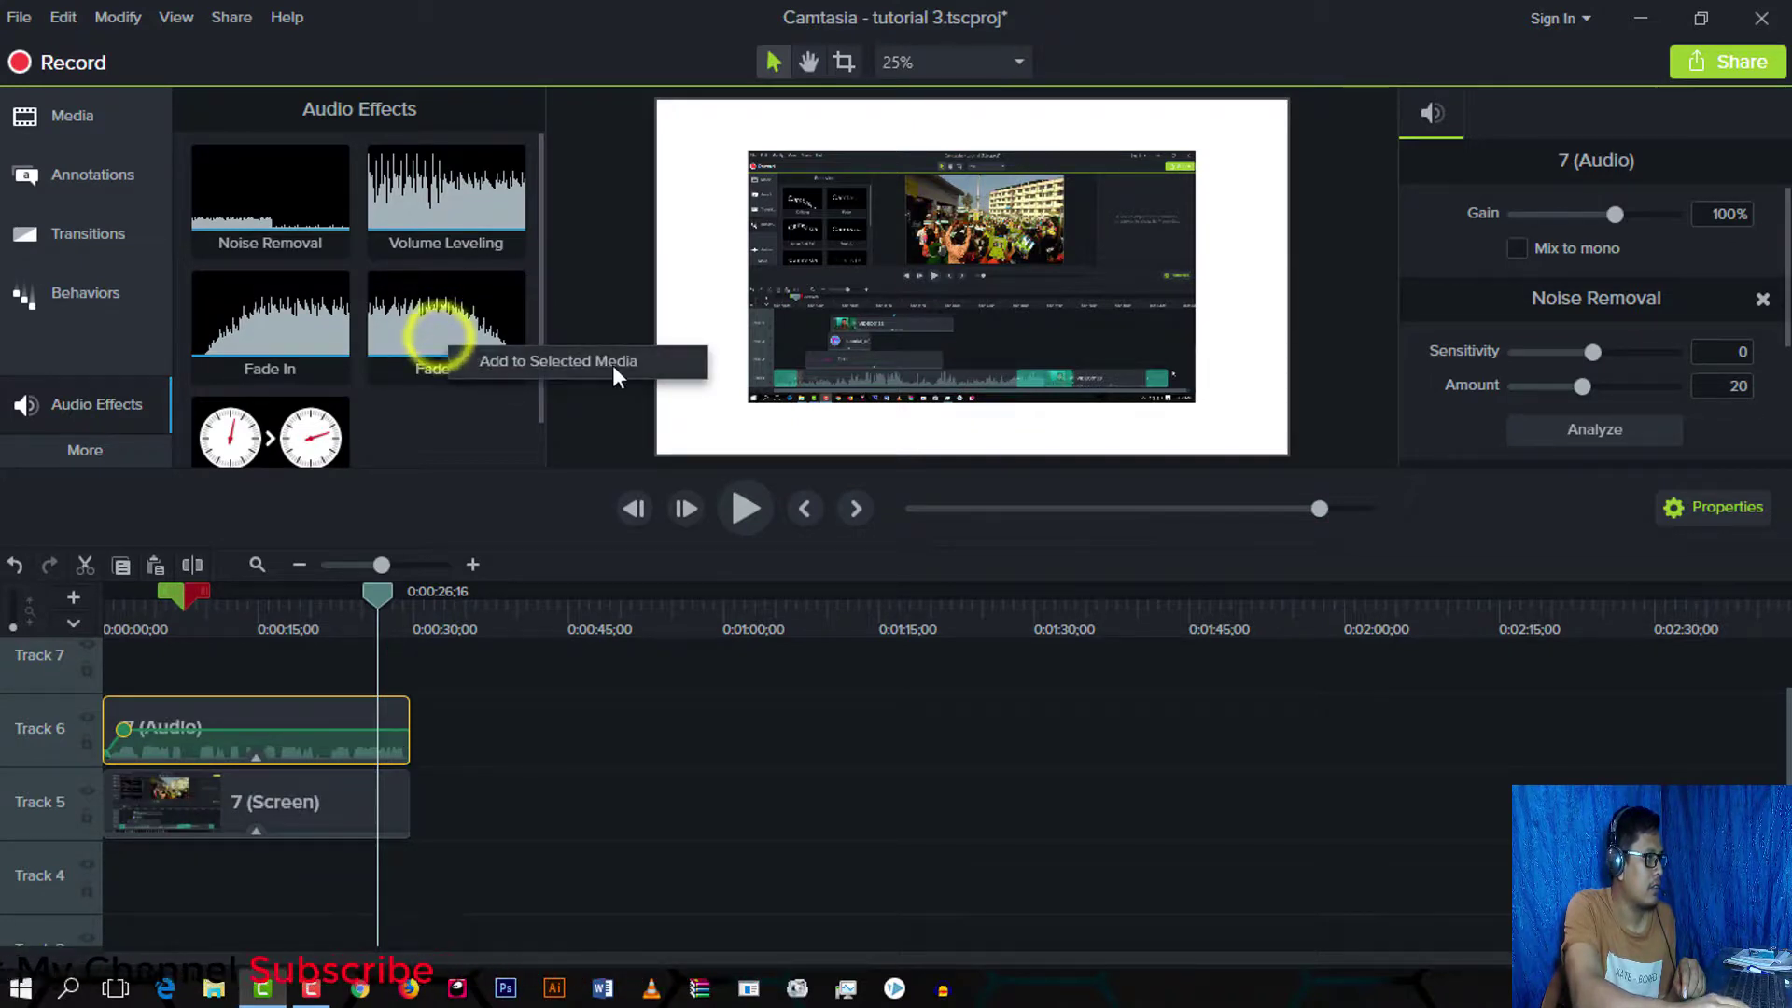
pyautogui.click(558, 360)
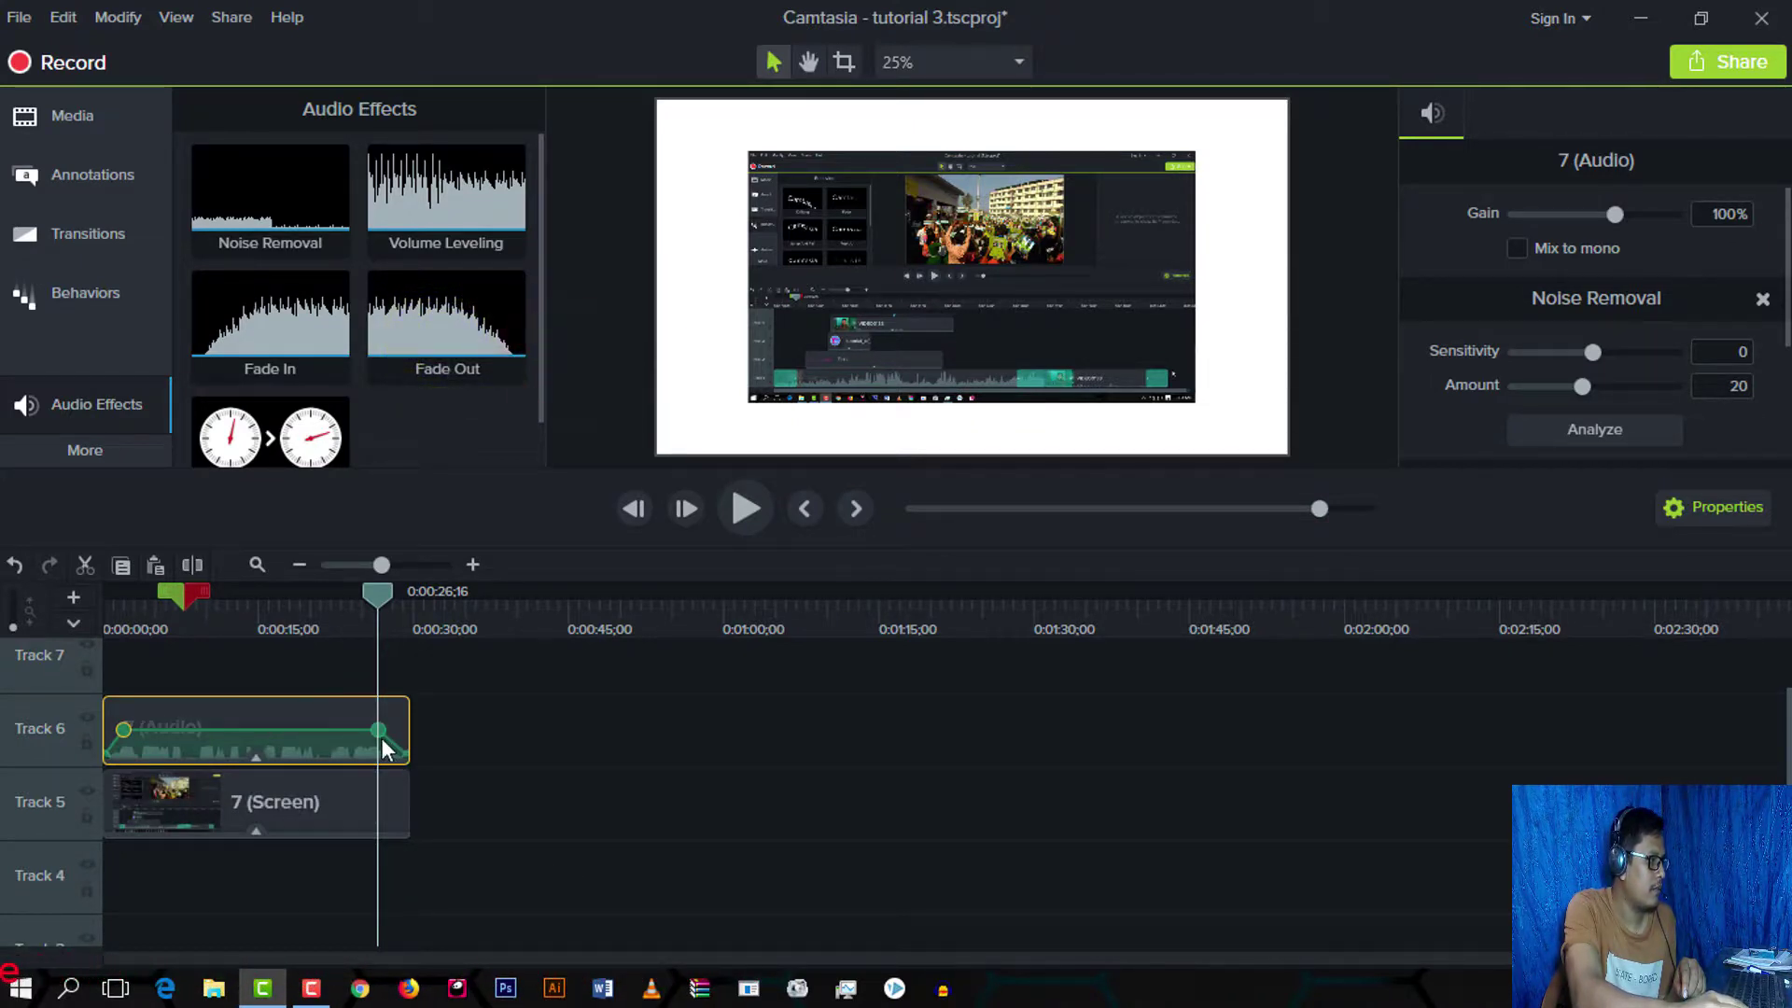
pyautogui.moveTo(378, 728)
pyautogui.mouseDown()
pyautogui.moveTo(377, 762)
pyautogui.moveTo(384, 736)
pyautogui.mouseUp()
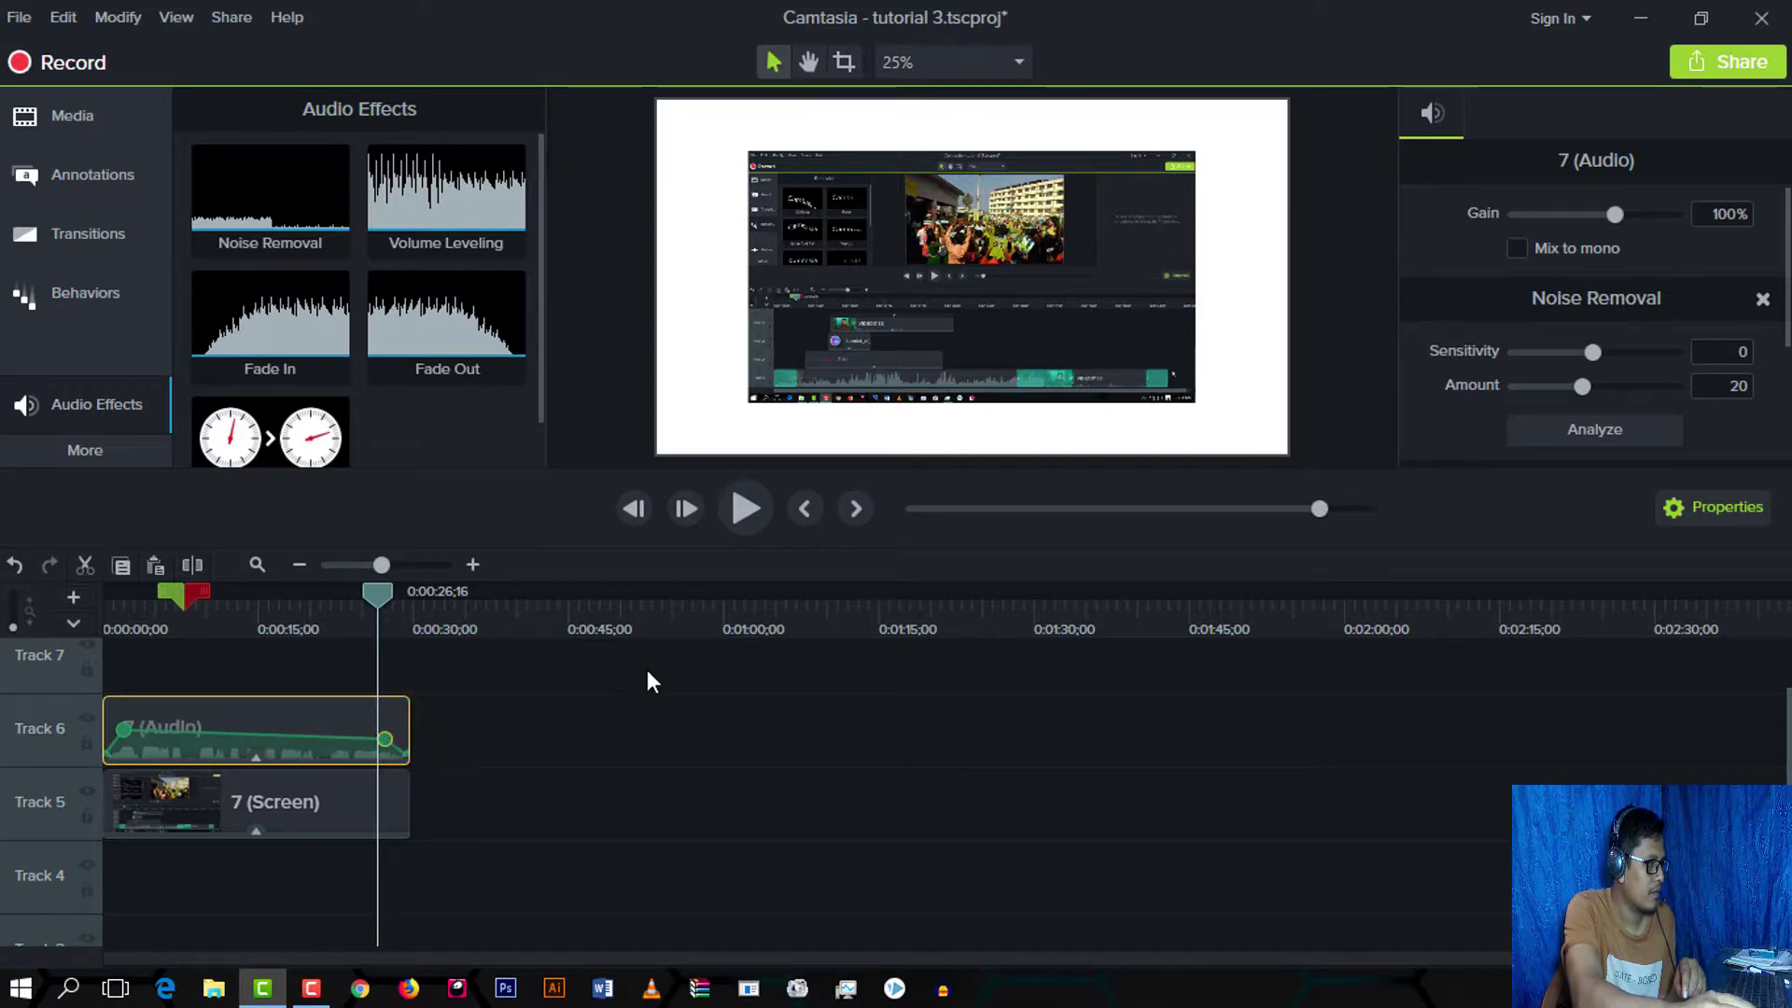
pyautogui.click(747, 510)
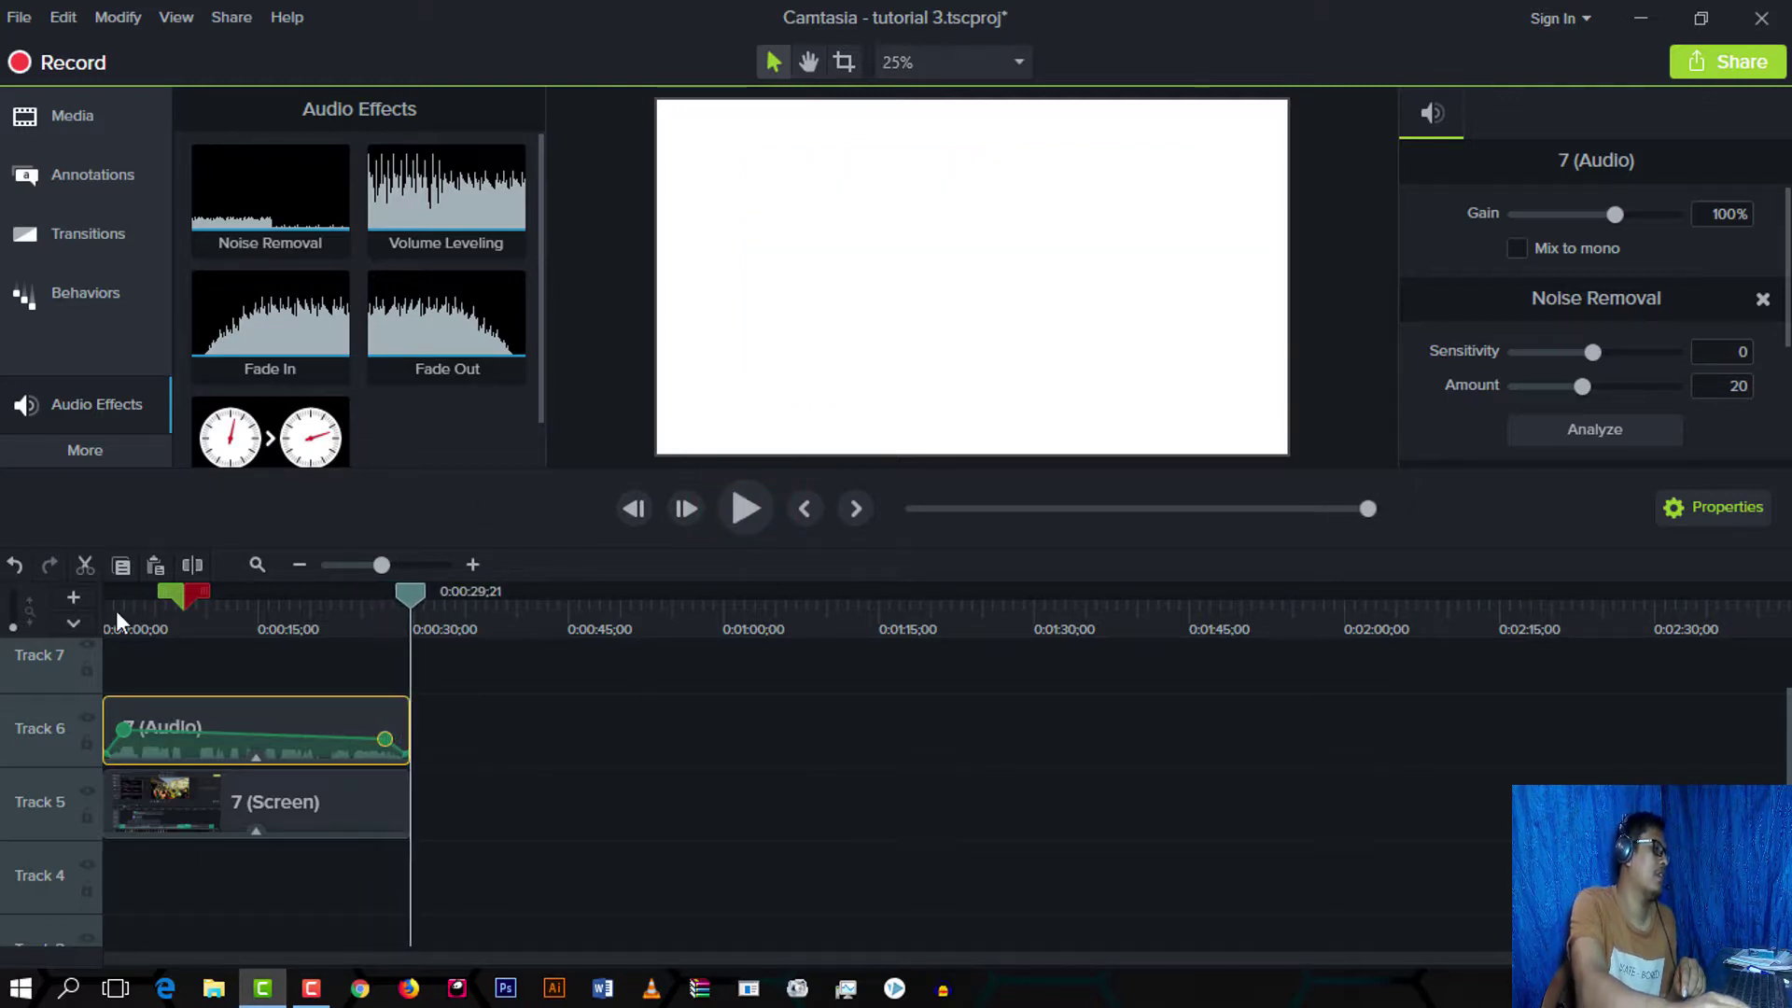
pyautogui.moveTo(401, 600); pyautogui.dragTo(220, 644)
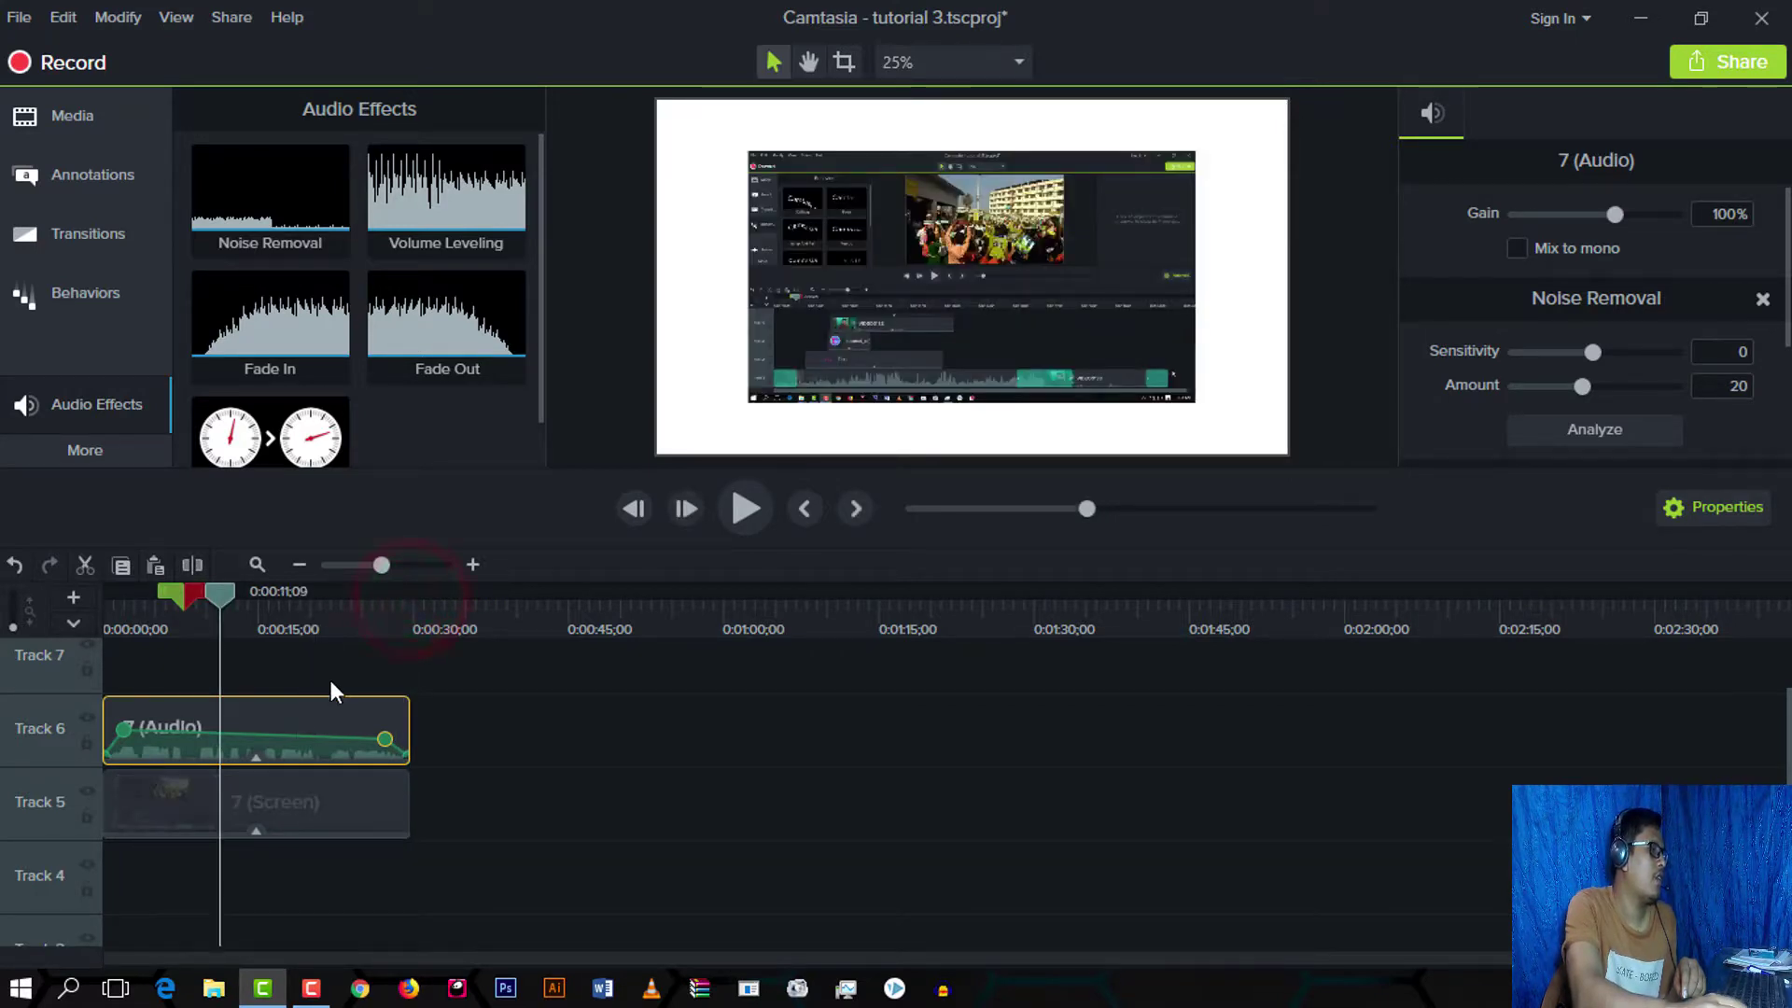
# Step: Import the Far Out - Chains music video from the Downloads Background Music folder and place it at the start of Track 7
pyautogui.scroll(1, 299, 718)
pyautogui.click(97, 116)
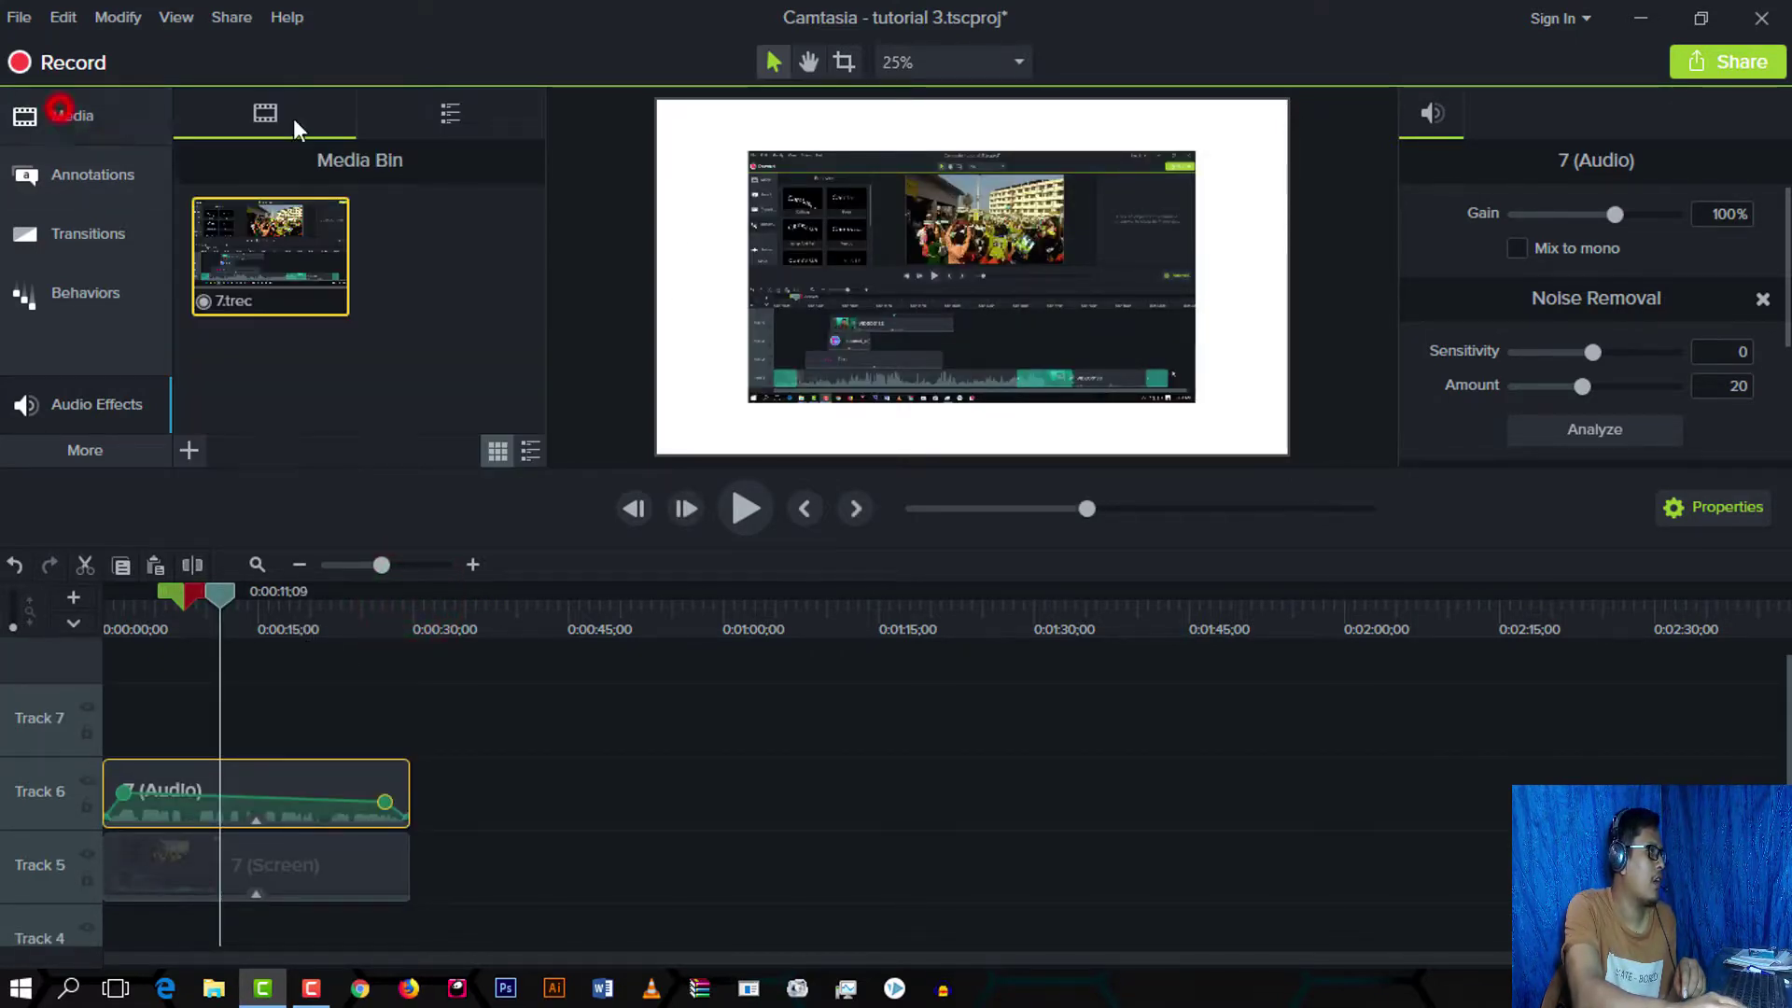
pyautogui.click(185, 450)
pyautogui.click(205, 339)
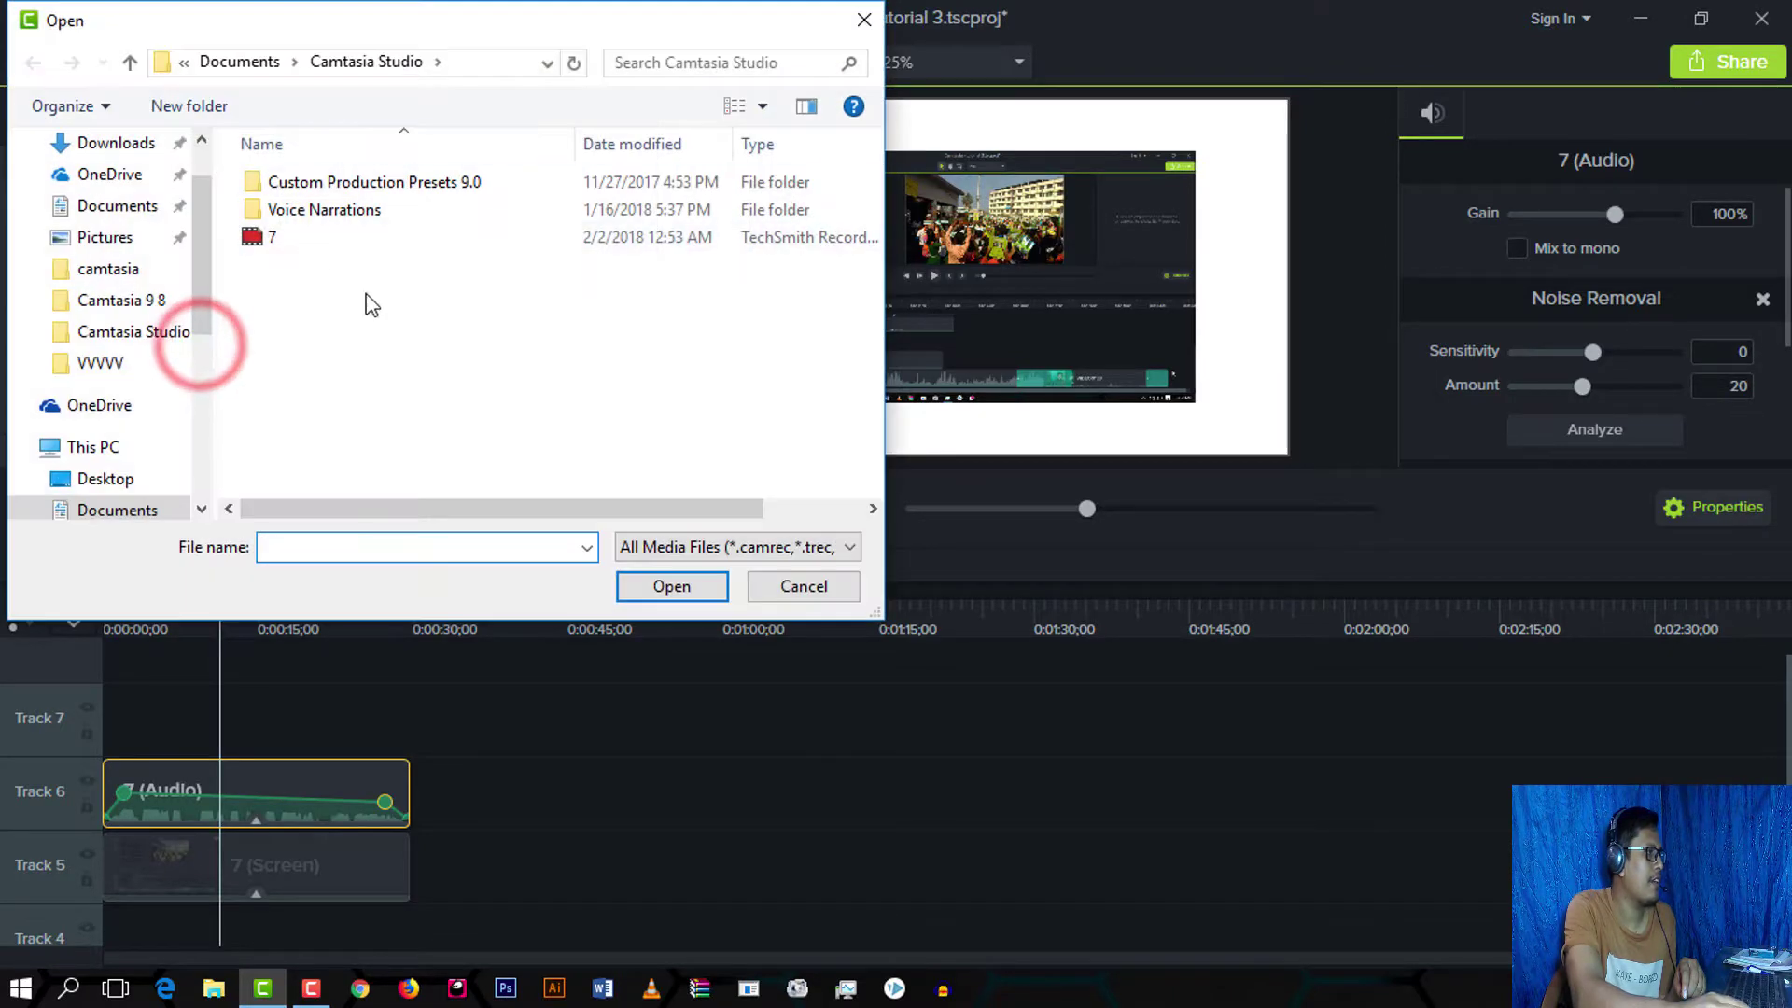
pyautogui.click(115, 145)
pyautogui.doubleClick(312, 214)
pyautogui.click(300, 182)
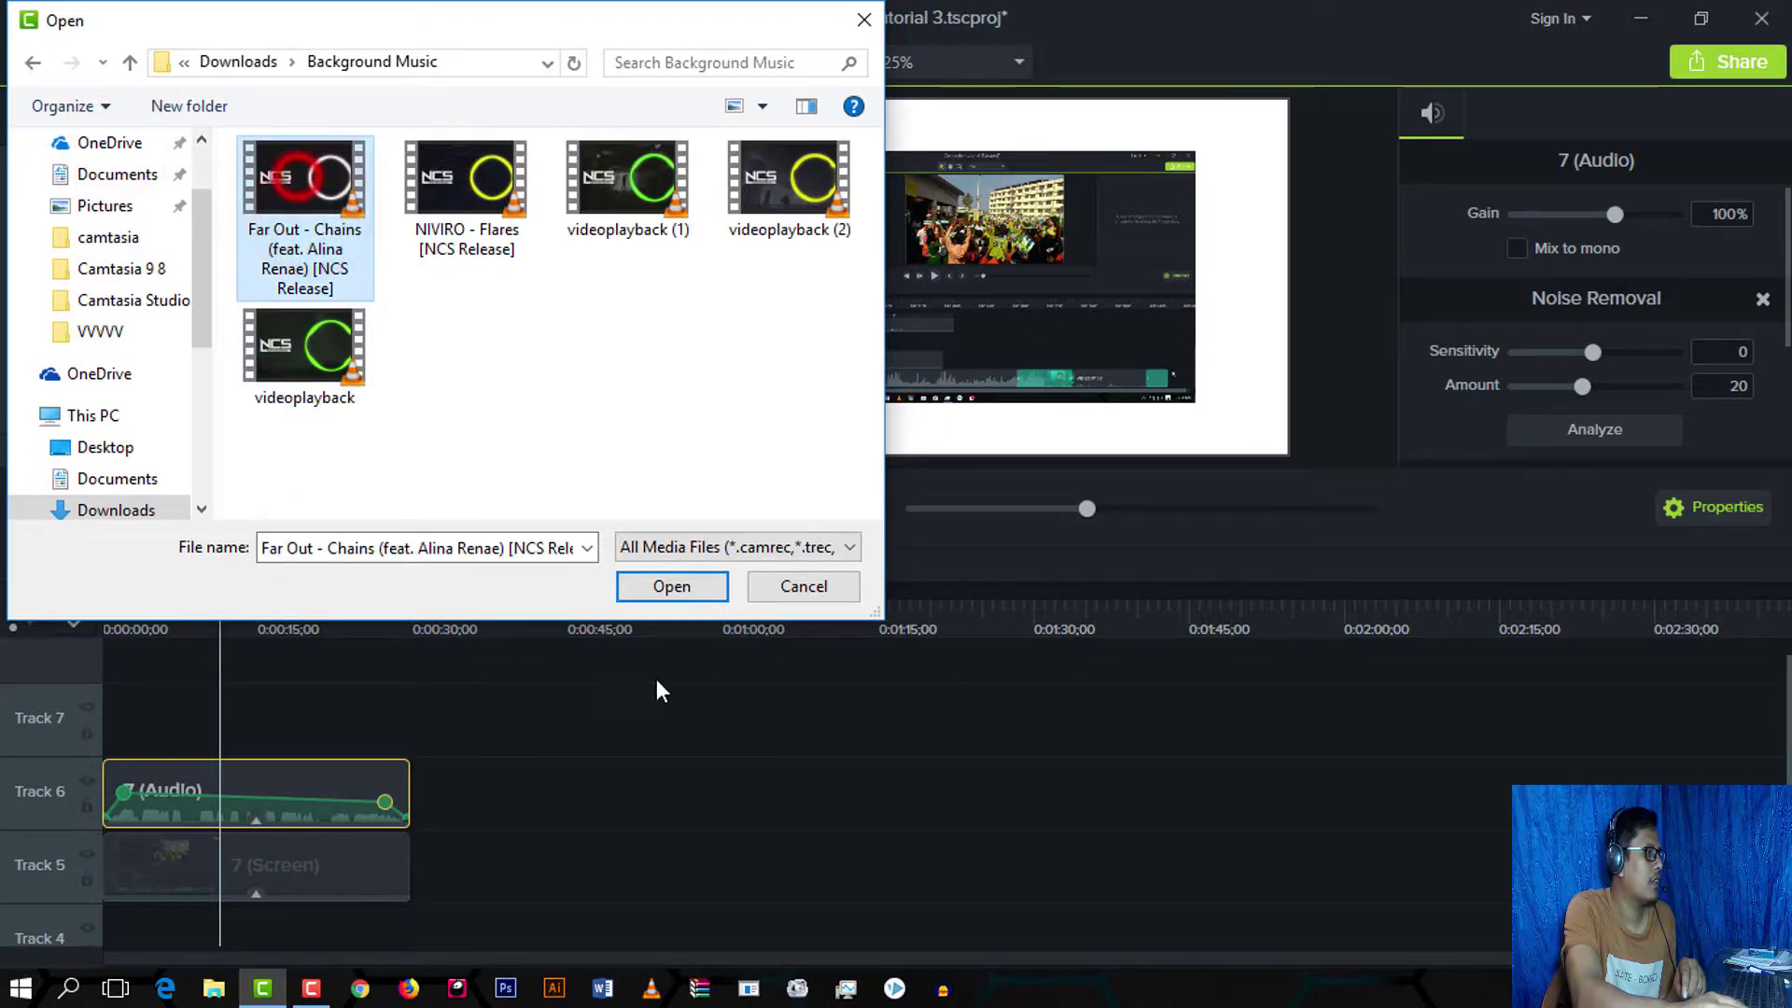
pyautogui.click(670, 586)
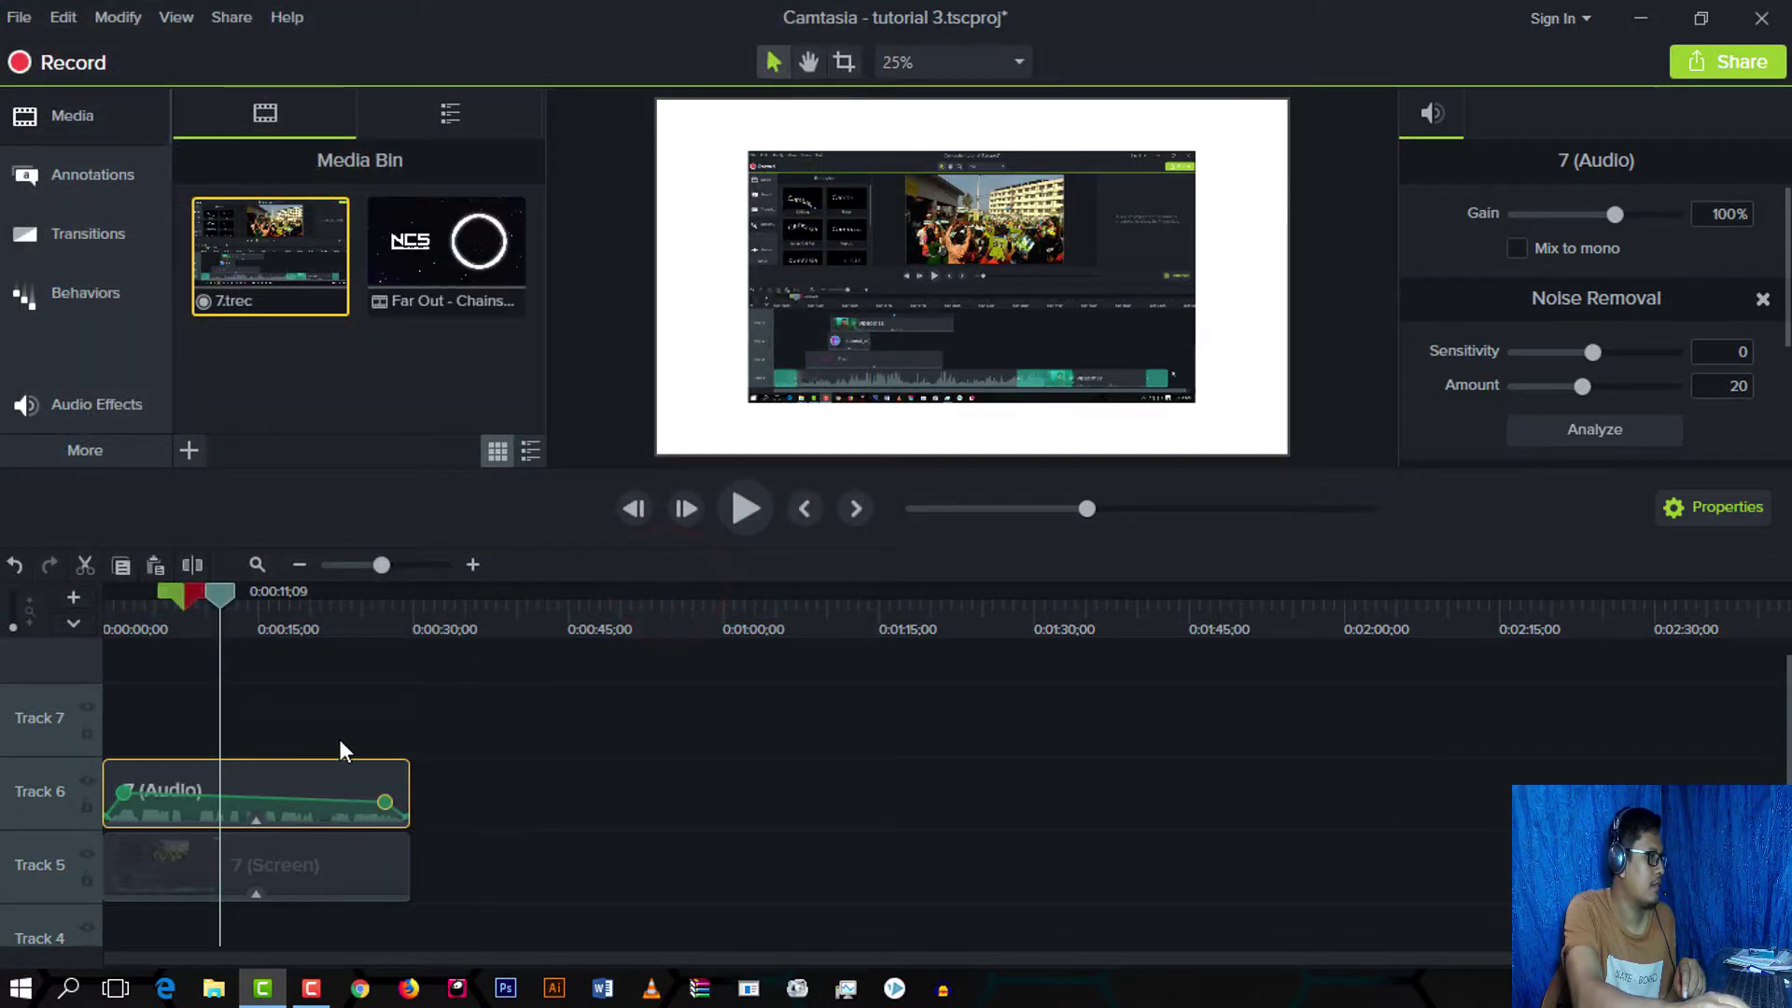
pyautogui.moveTo(473, 311); pyautogui.dragTo(103, 775)
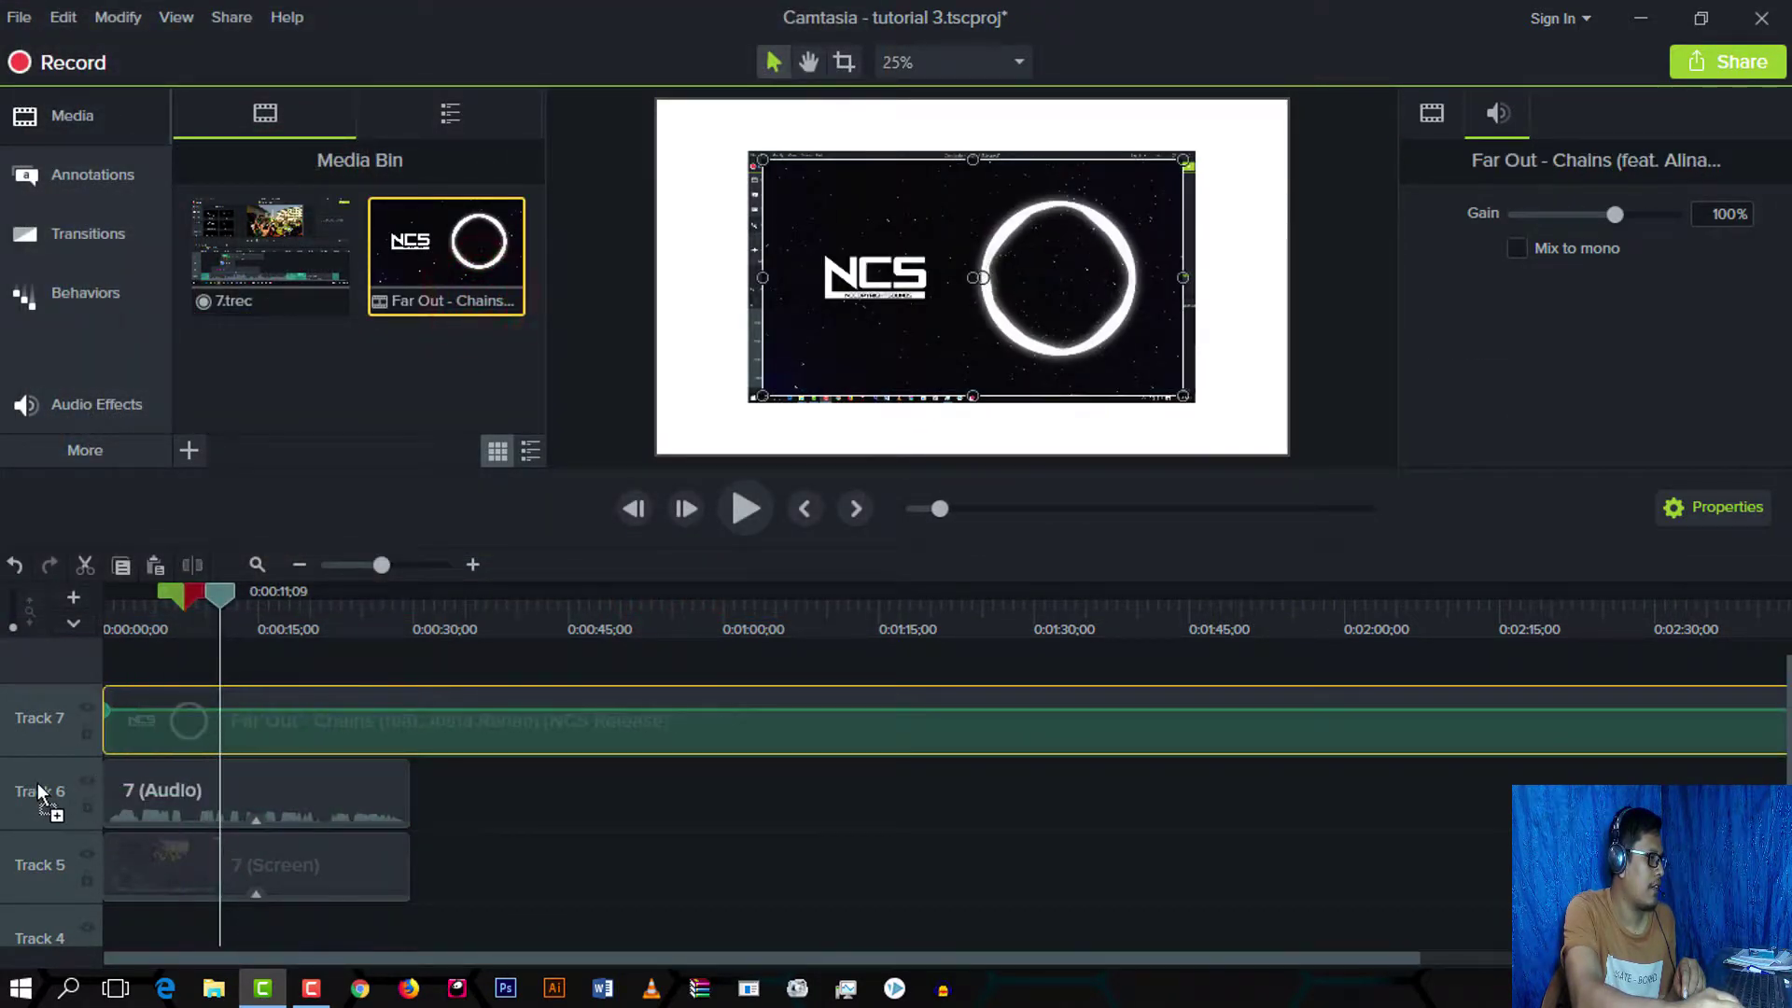
# Step: Split the Far Out - Chains clip at 0:00:32;15, delete its first part, and move the remainder to the start of Track 7
pyautogui.moveTo(215, 590); pyautogui.dragTo(427, 668)
pyautogui.click(571, 710)
pyautogui.click(185, 566)
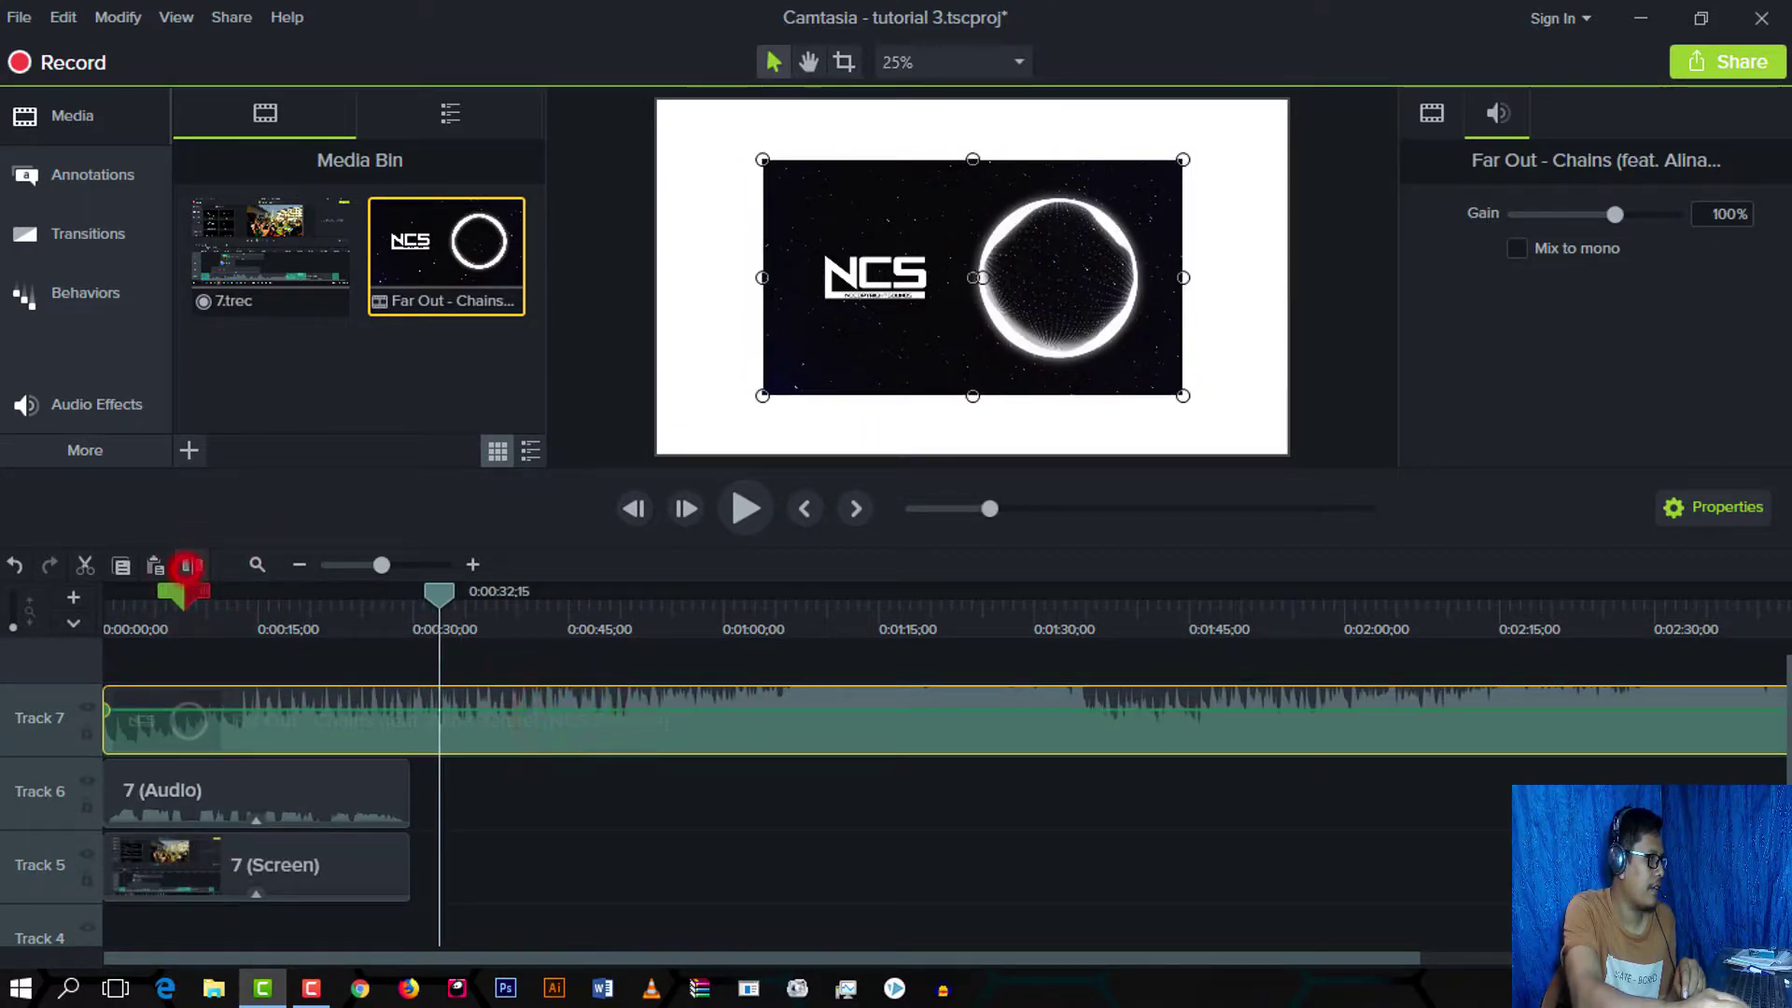
pyautogui.click(346, 712)
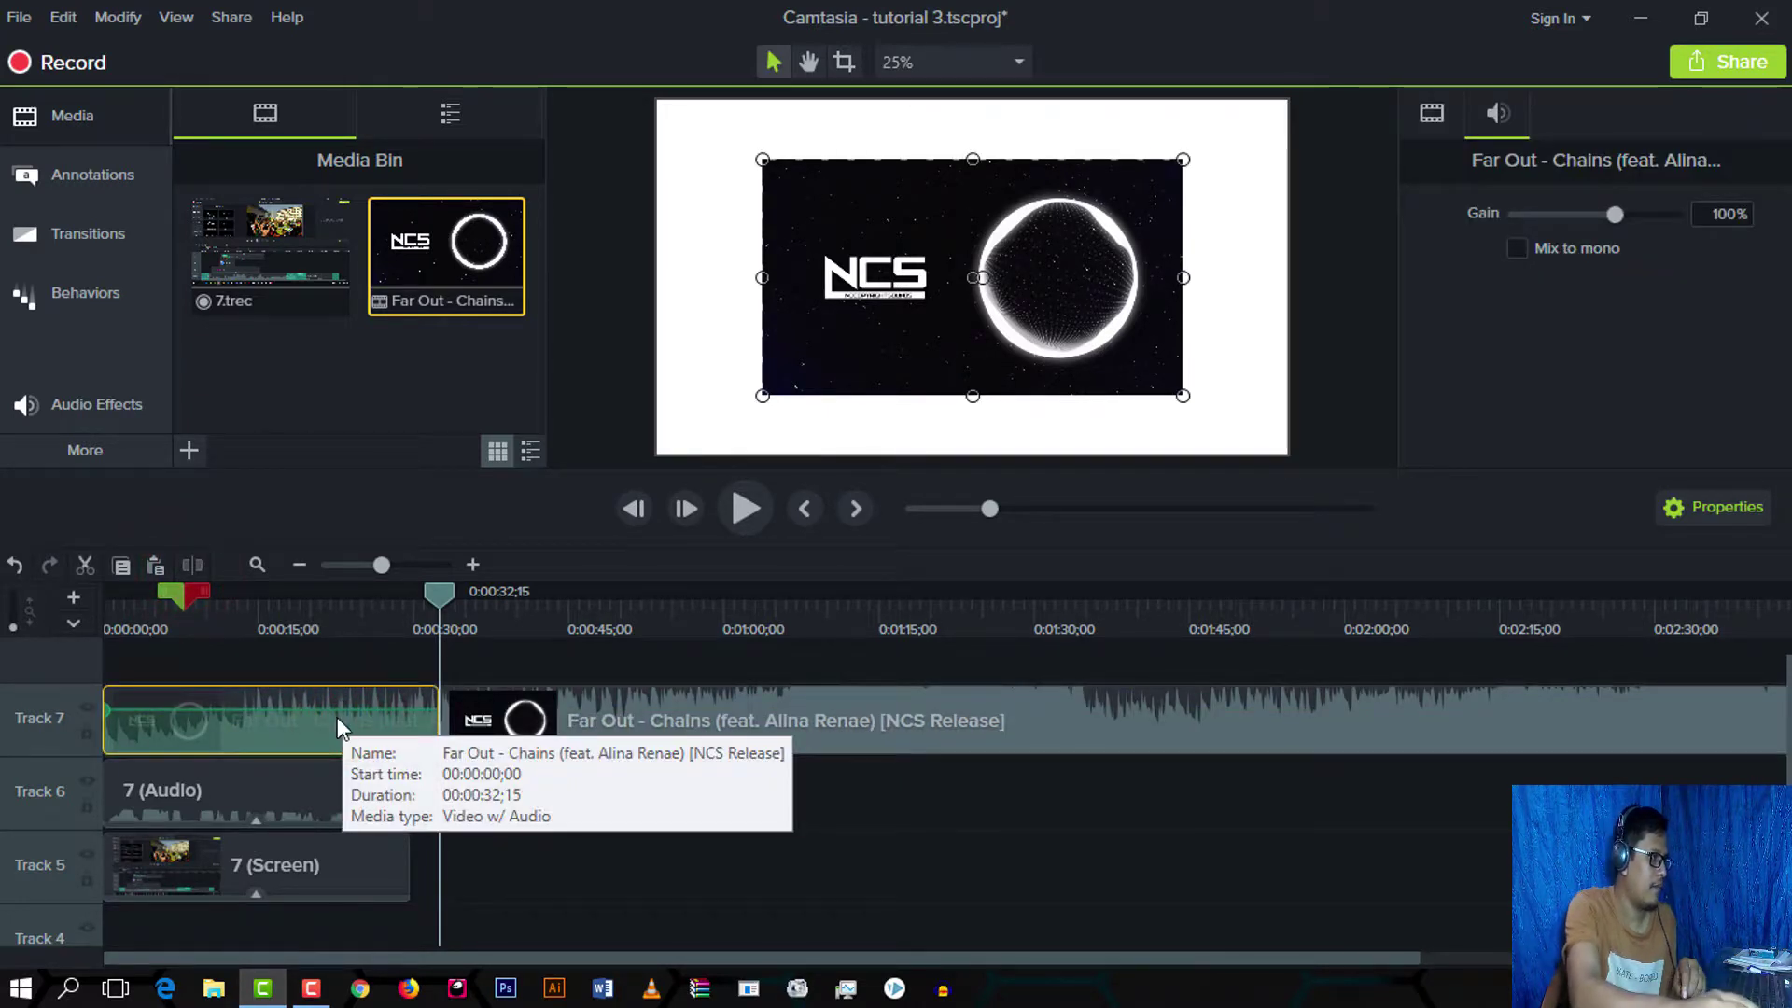
pyautogui.rightClick(338, 716)
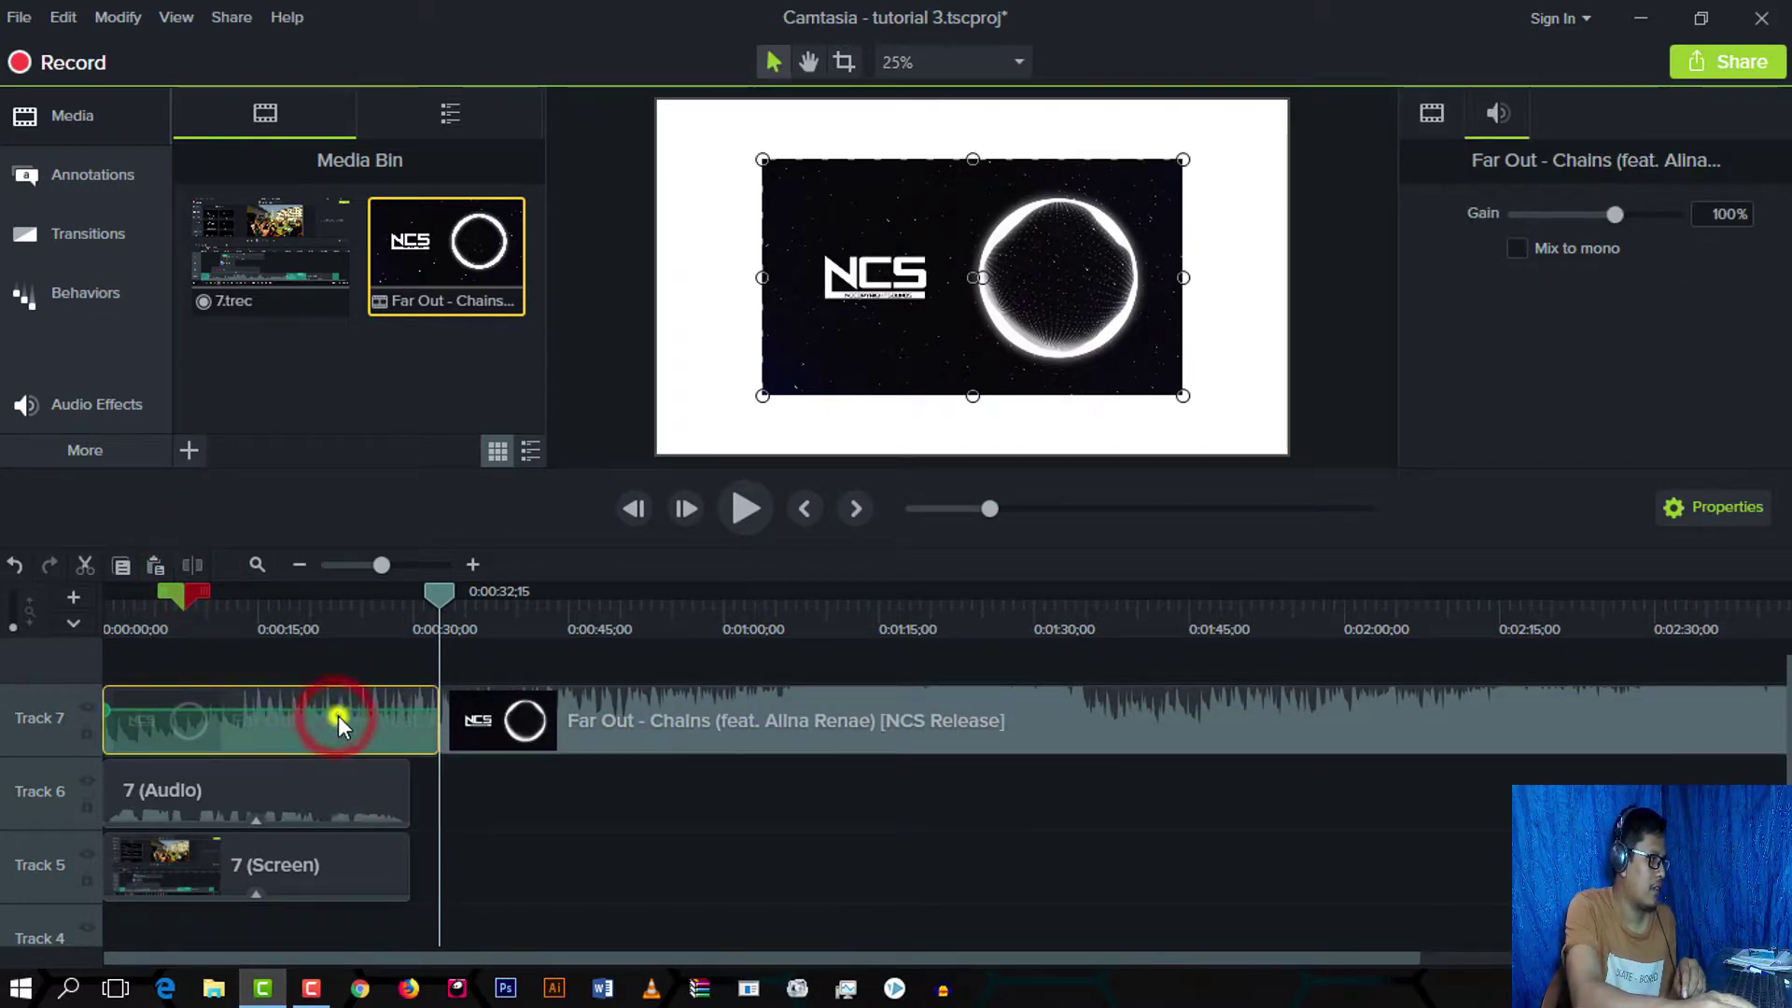
pyautogui.click(396, 222)
pyautogui.moveTo(674, 702); pyautogui.dragTo(48, 748)
# Step: Split the Far Out - Chains clip at 0:00:29;10 and delete the part after the split
pyautogui.moveTo(426, 596); pyautogui.dragTo(415, 634)
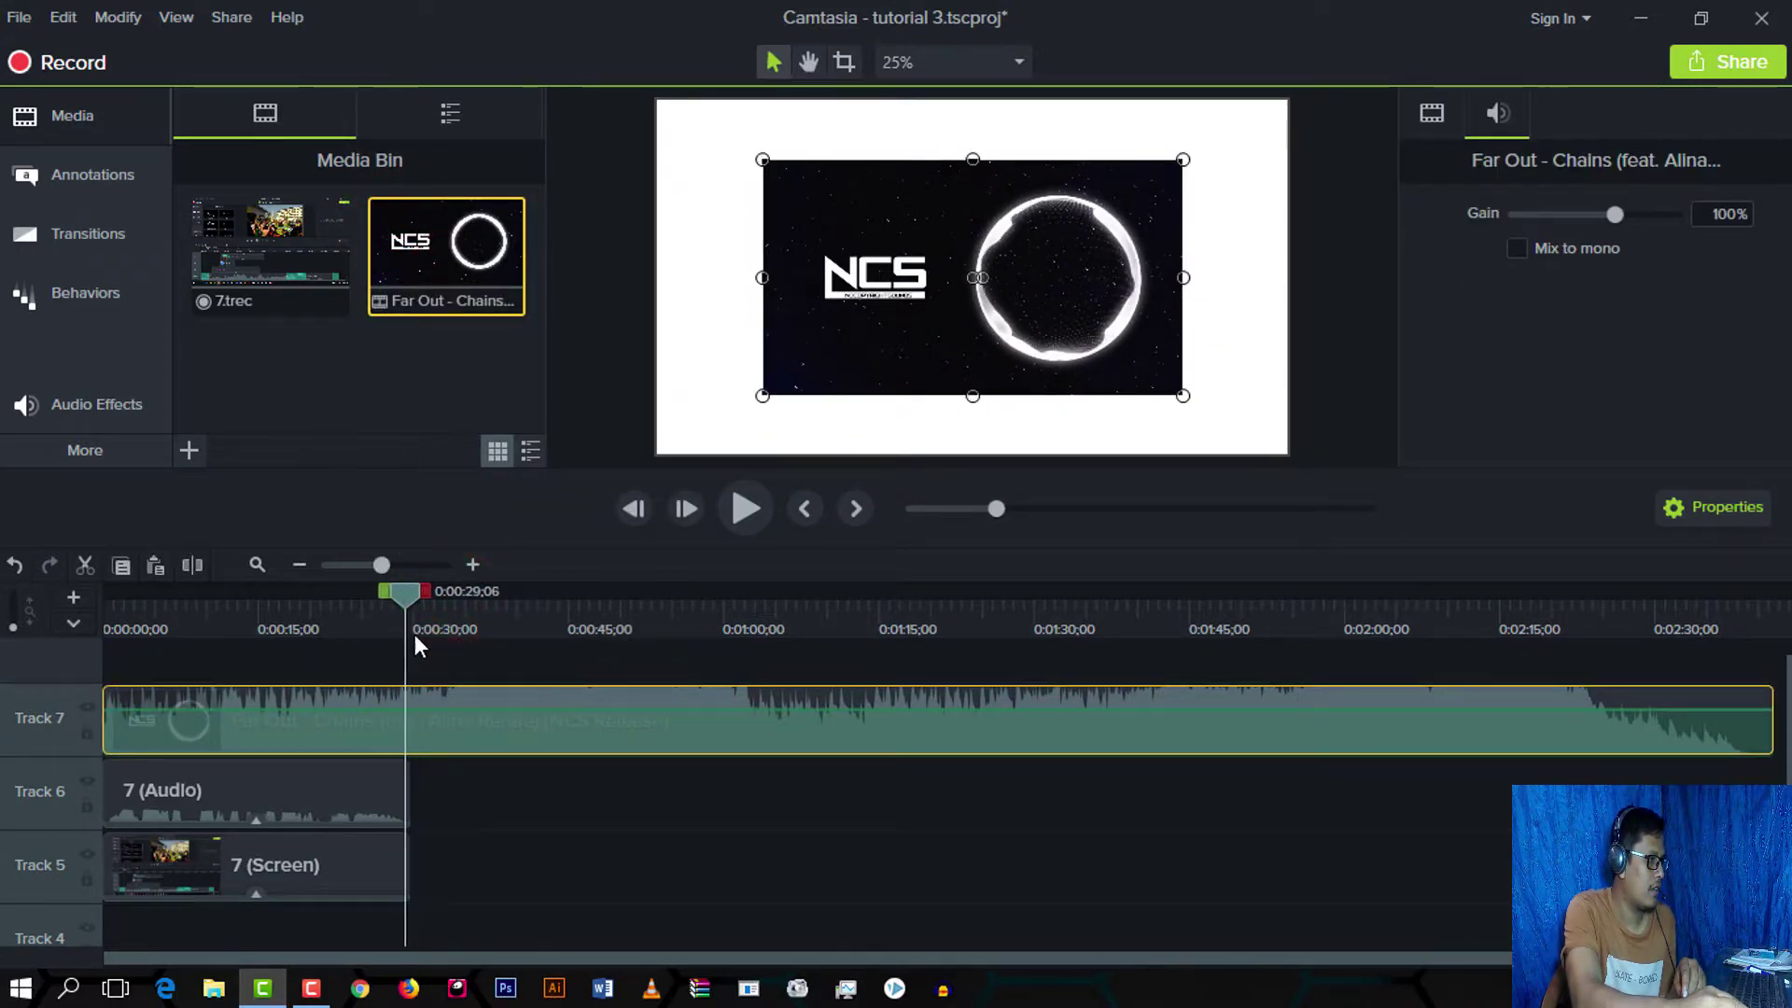
pyautogui.click(192, 566)
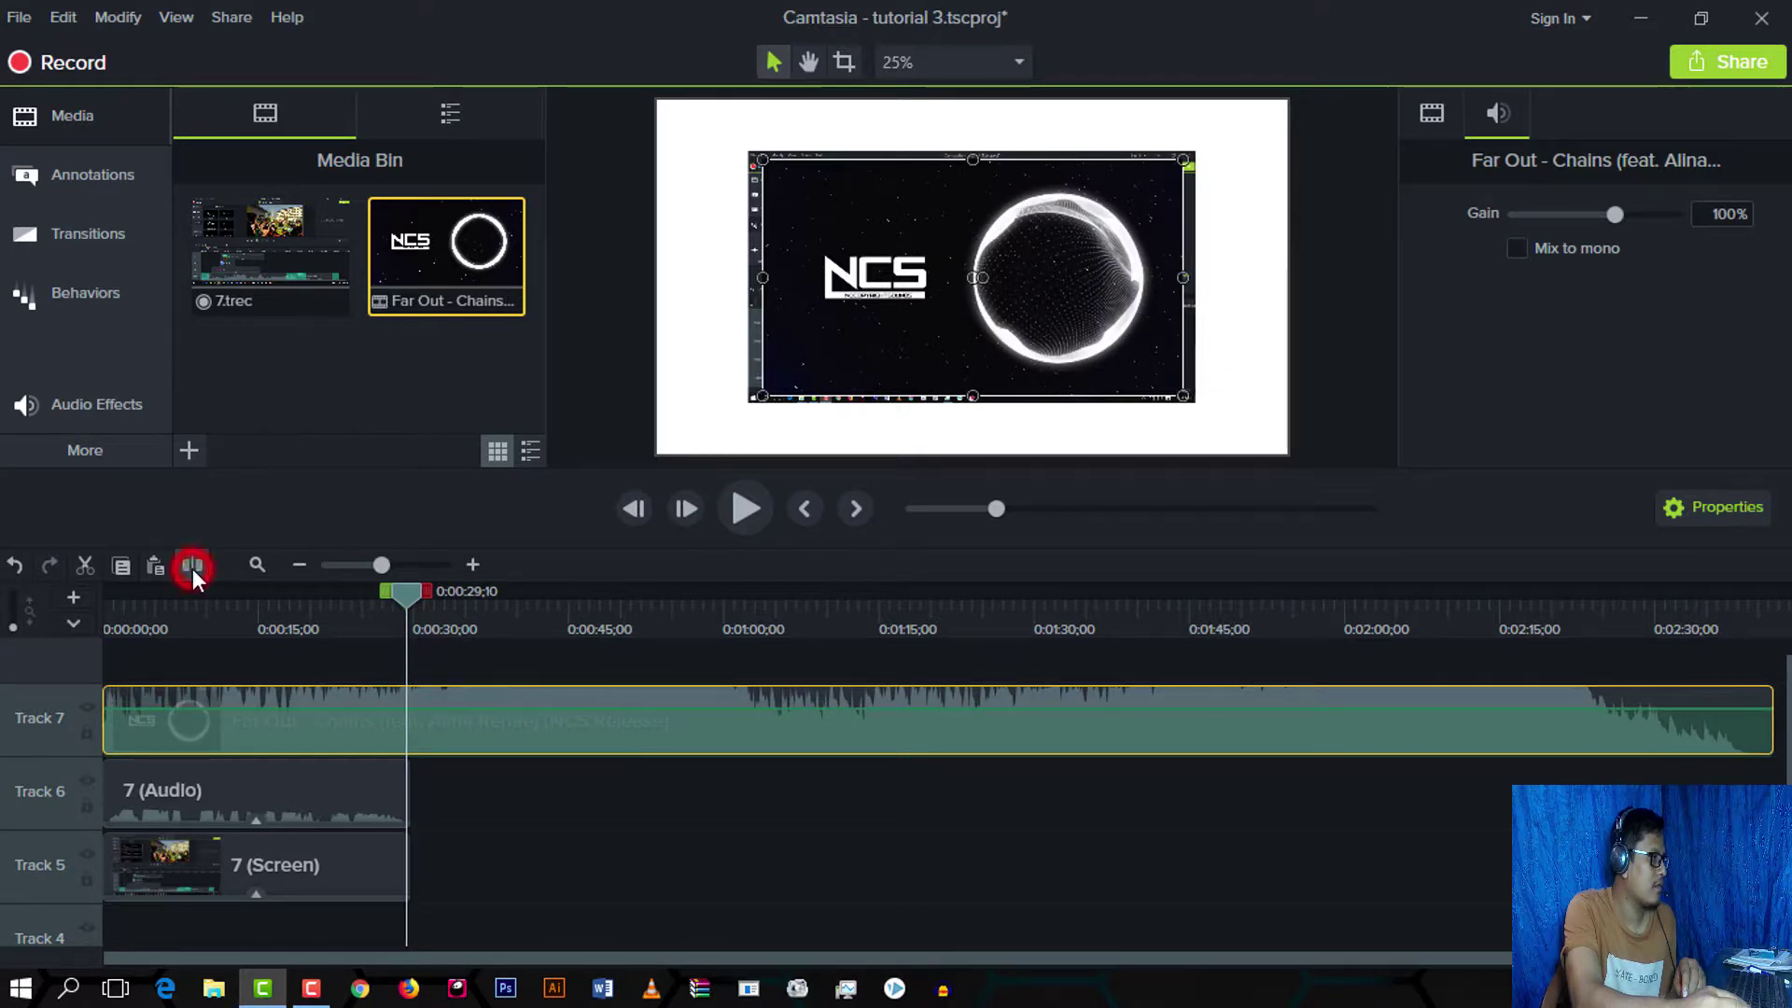
pyautogui.click(561, 714)
pyautogui.rightClick(561, 714)
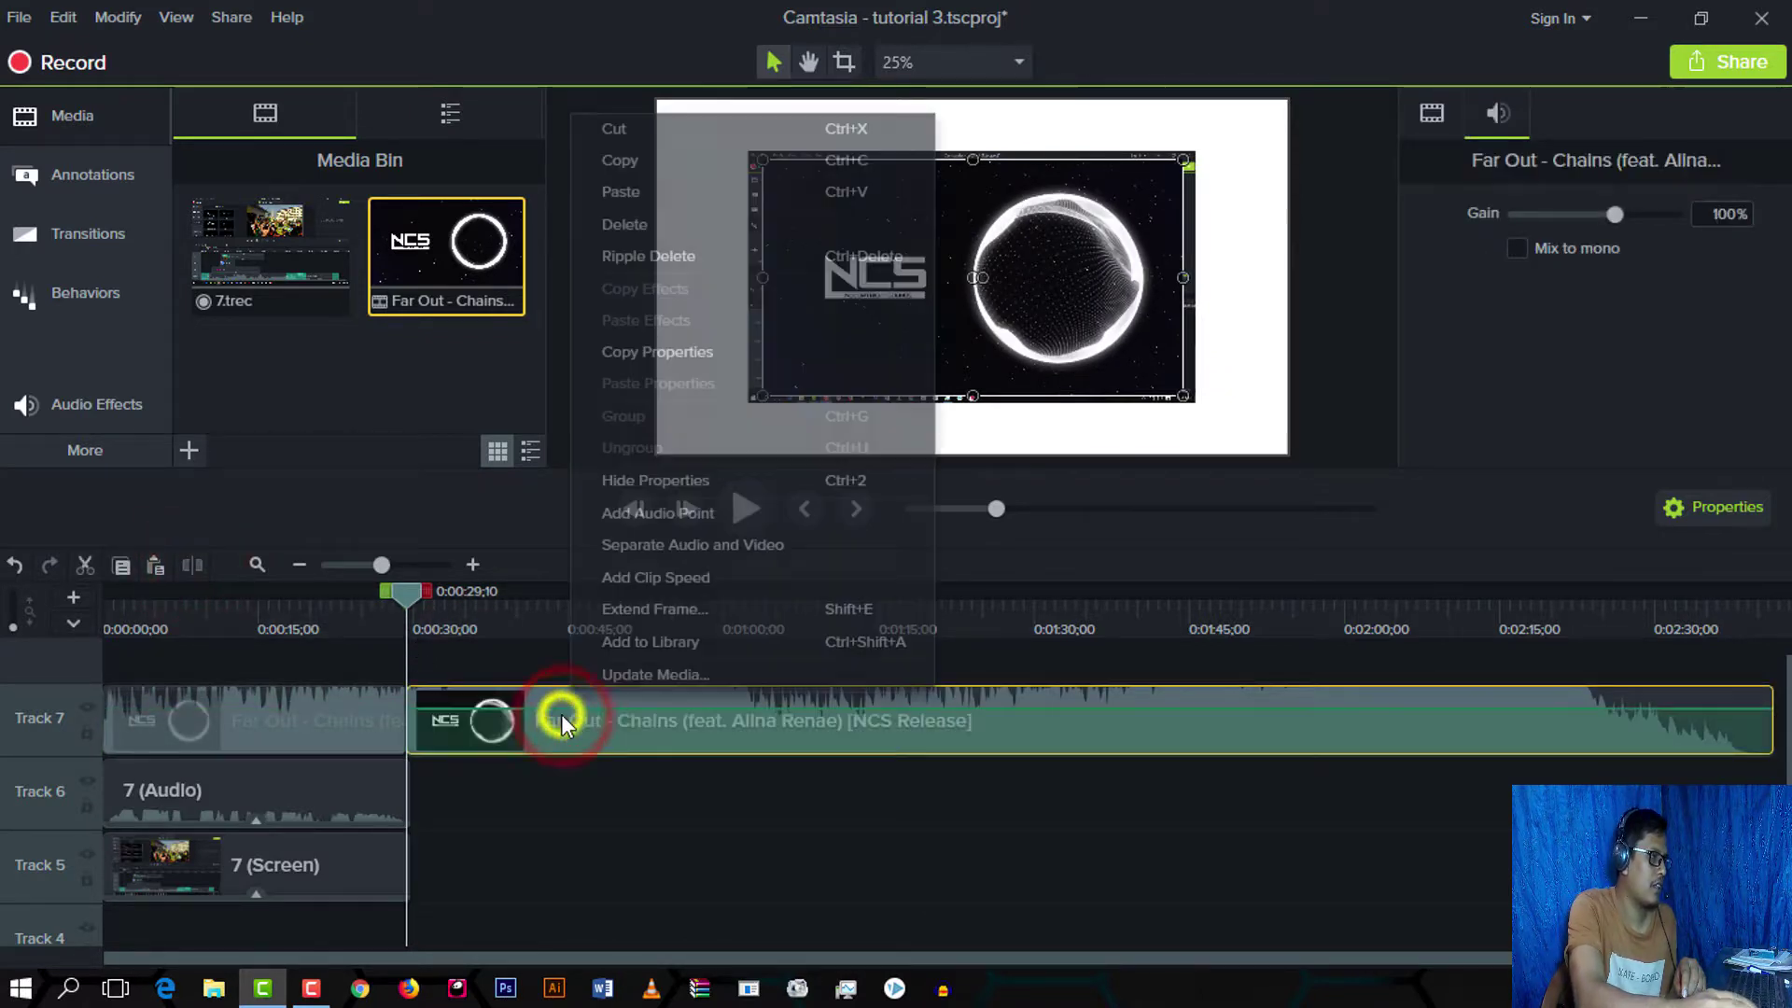
pyautogui.click(630, 222)
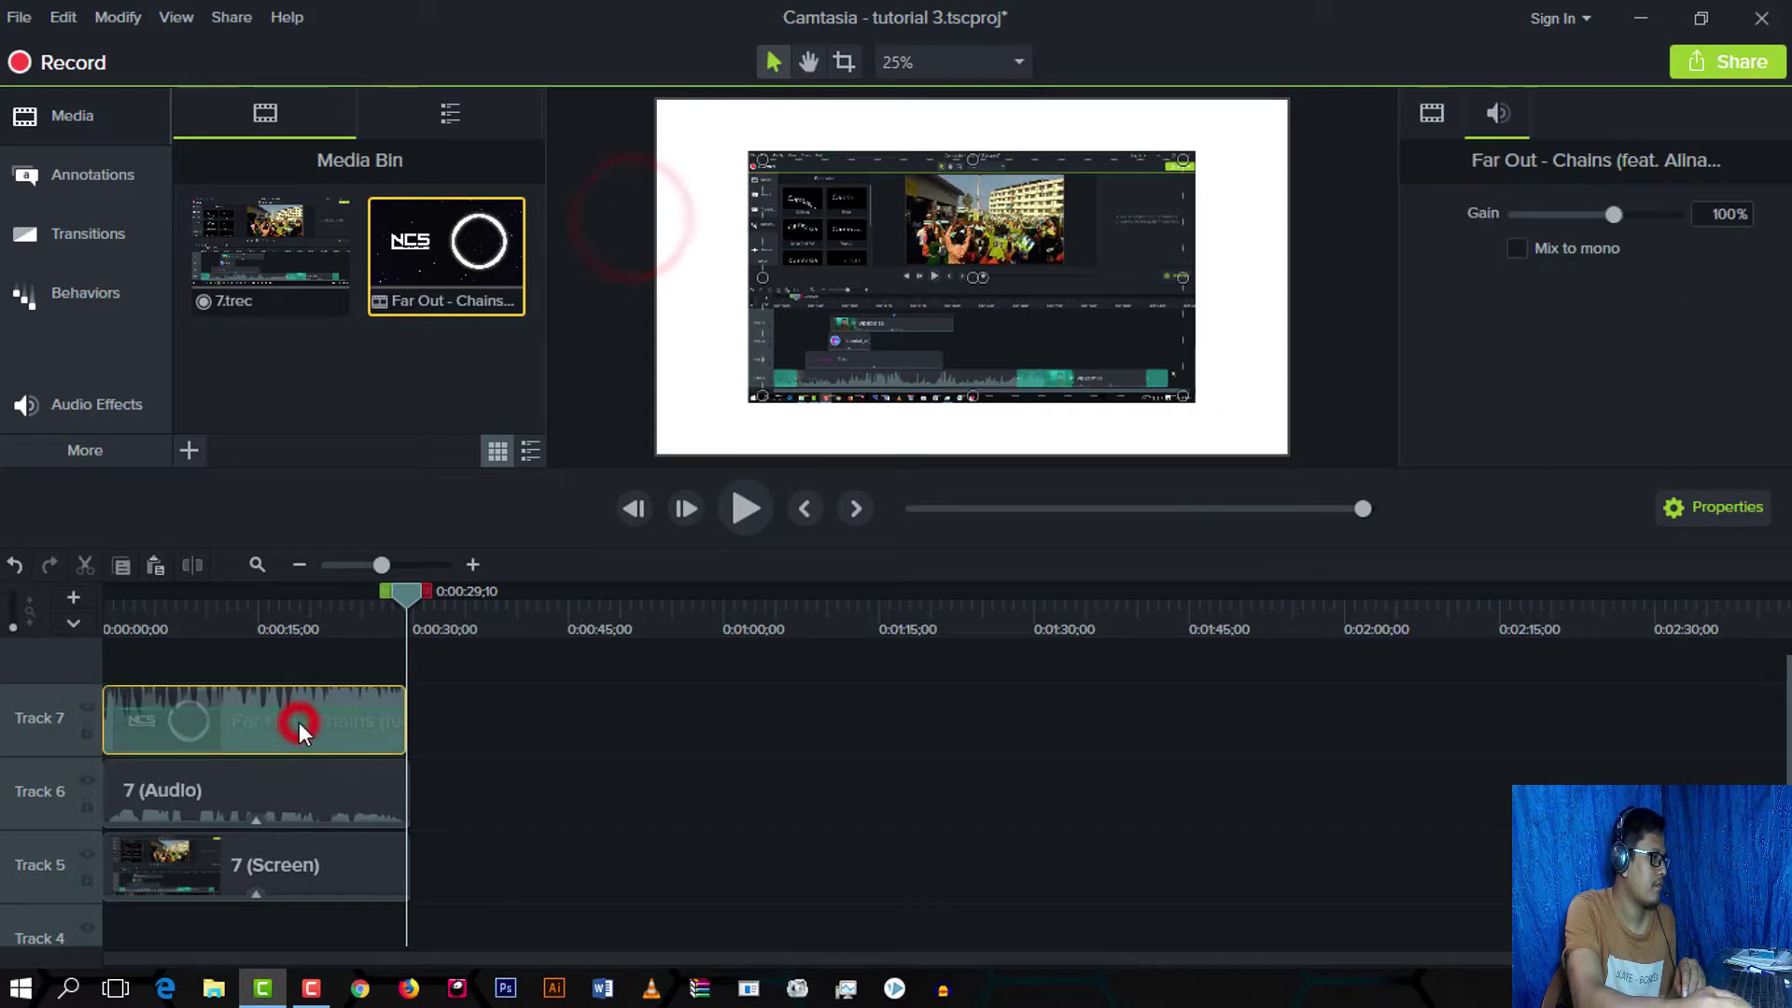
# Step: Lower the volume level of the Far Out - Chains clip and move the playhead to about 0:00:01;27
pyautogui.moveTo(299, 706); pyautogui.dragTo(295, 747)
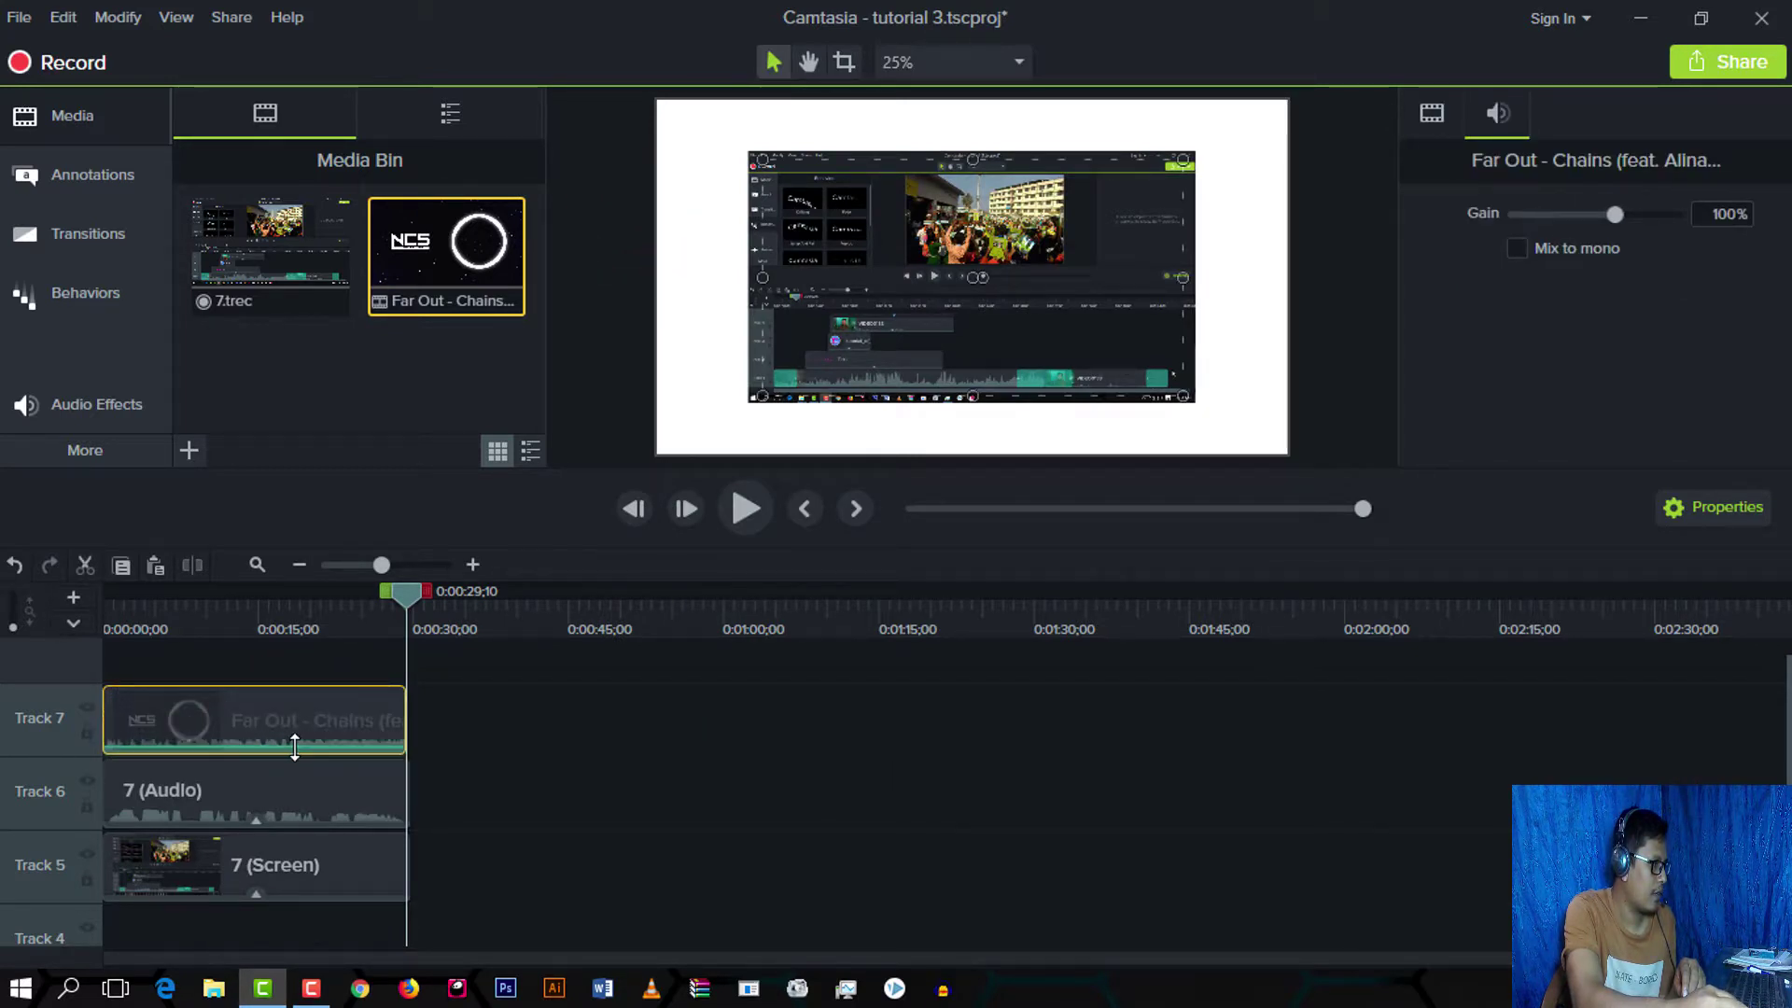
pyautogui.moveTo(401, 597); pyautogui.dragTo(120, 663)
pyautogui.click(153, 745)
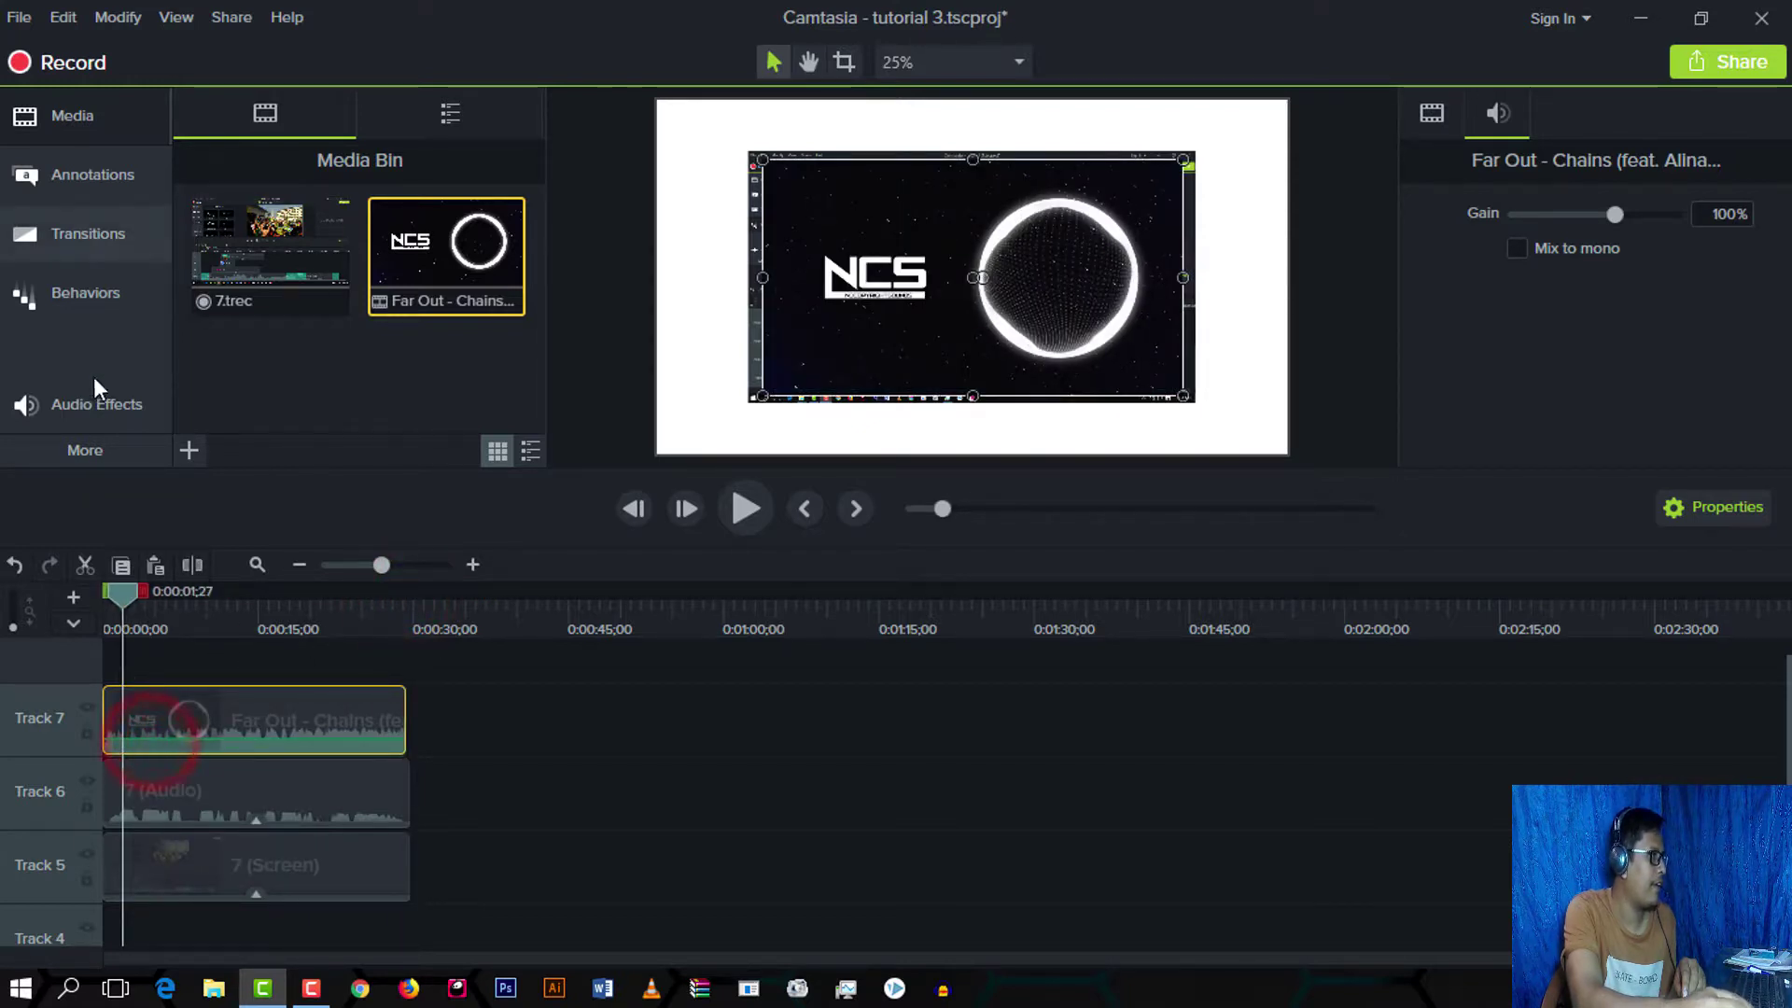
# Step: Add the Fade In and Fade Out audio effects to the Far Out - Chains clip on Track 7
pyautogui.click(76, 408)
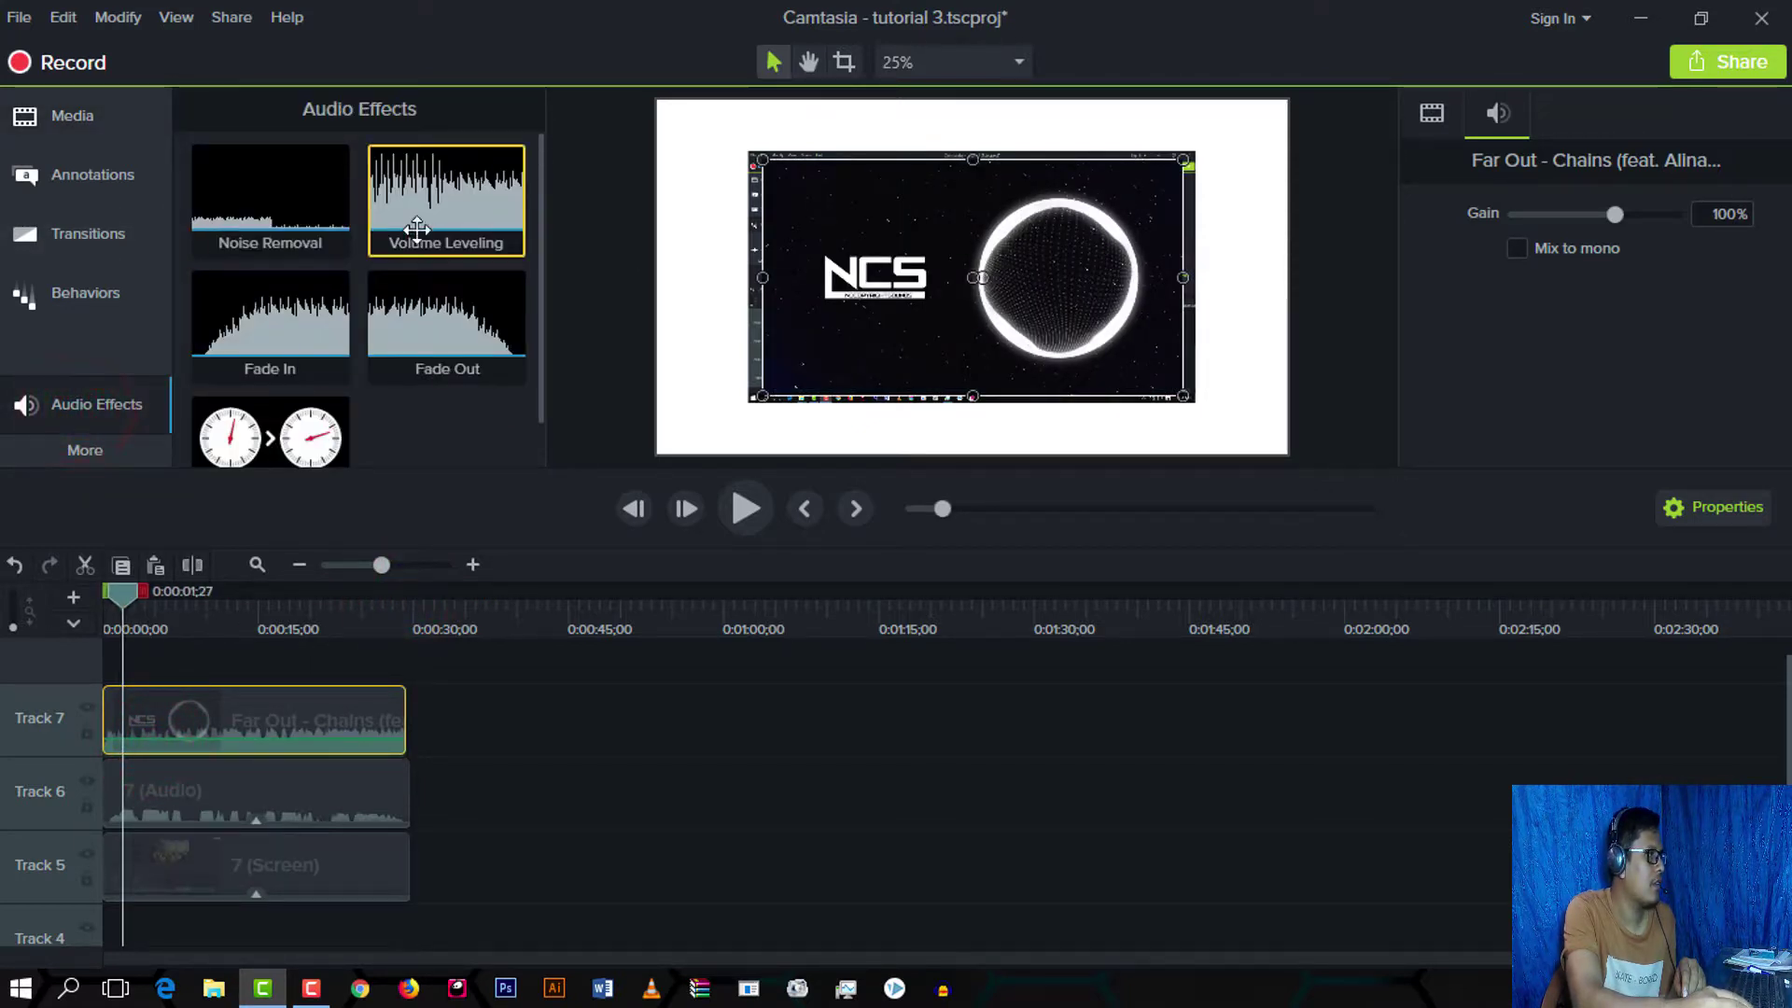
pyautogui.click(328, 349)
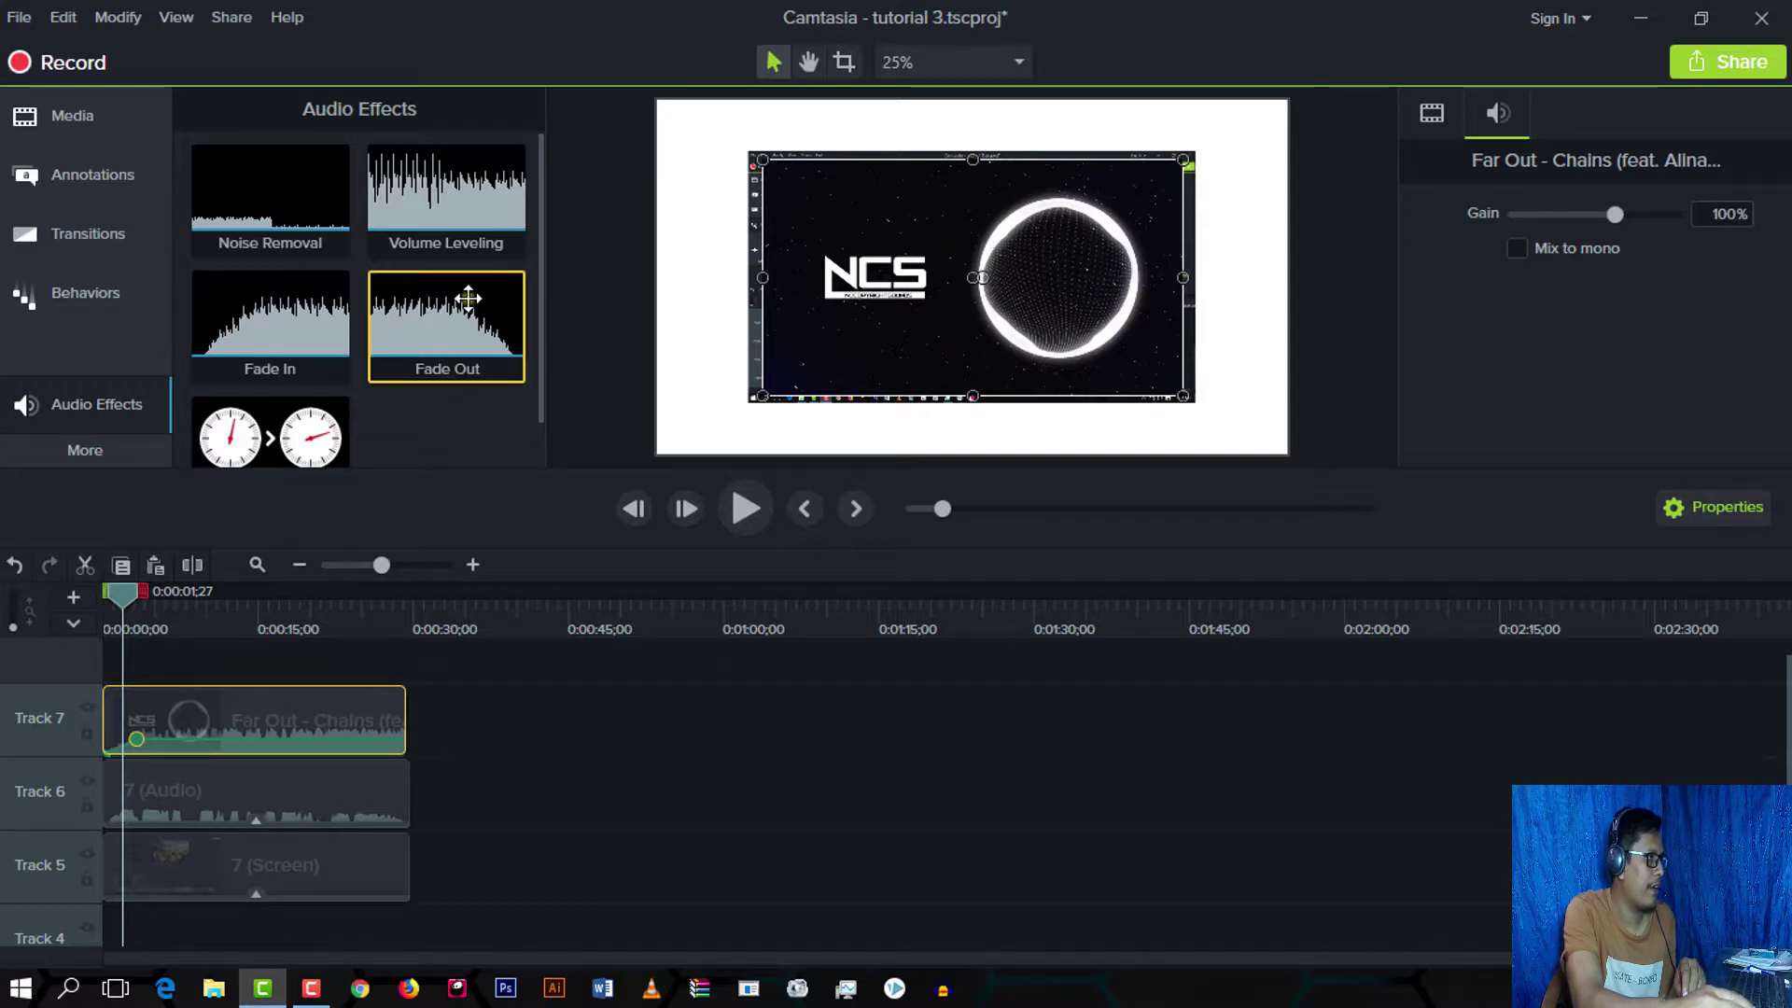
pyautogui.click(607, 325)
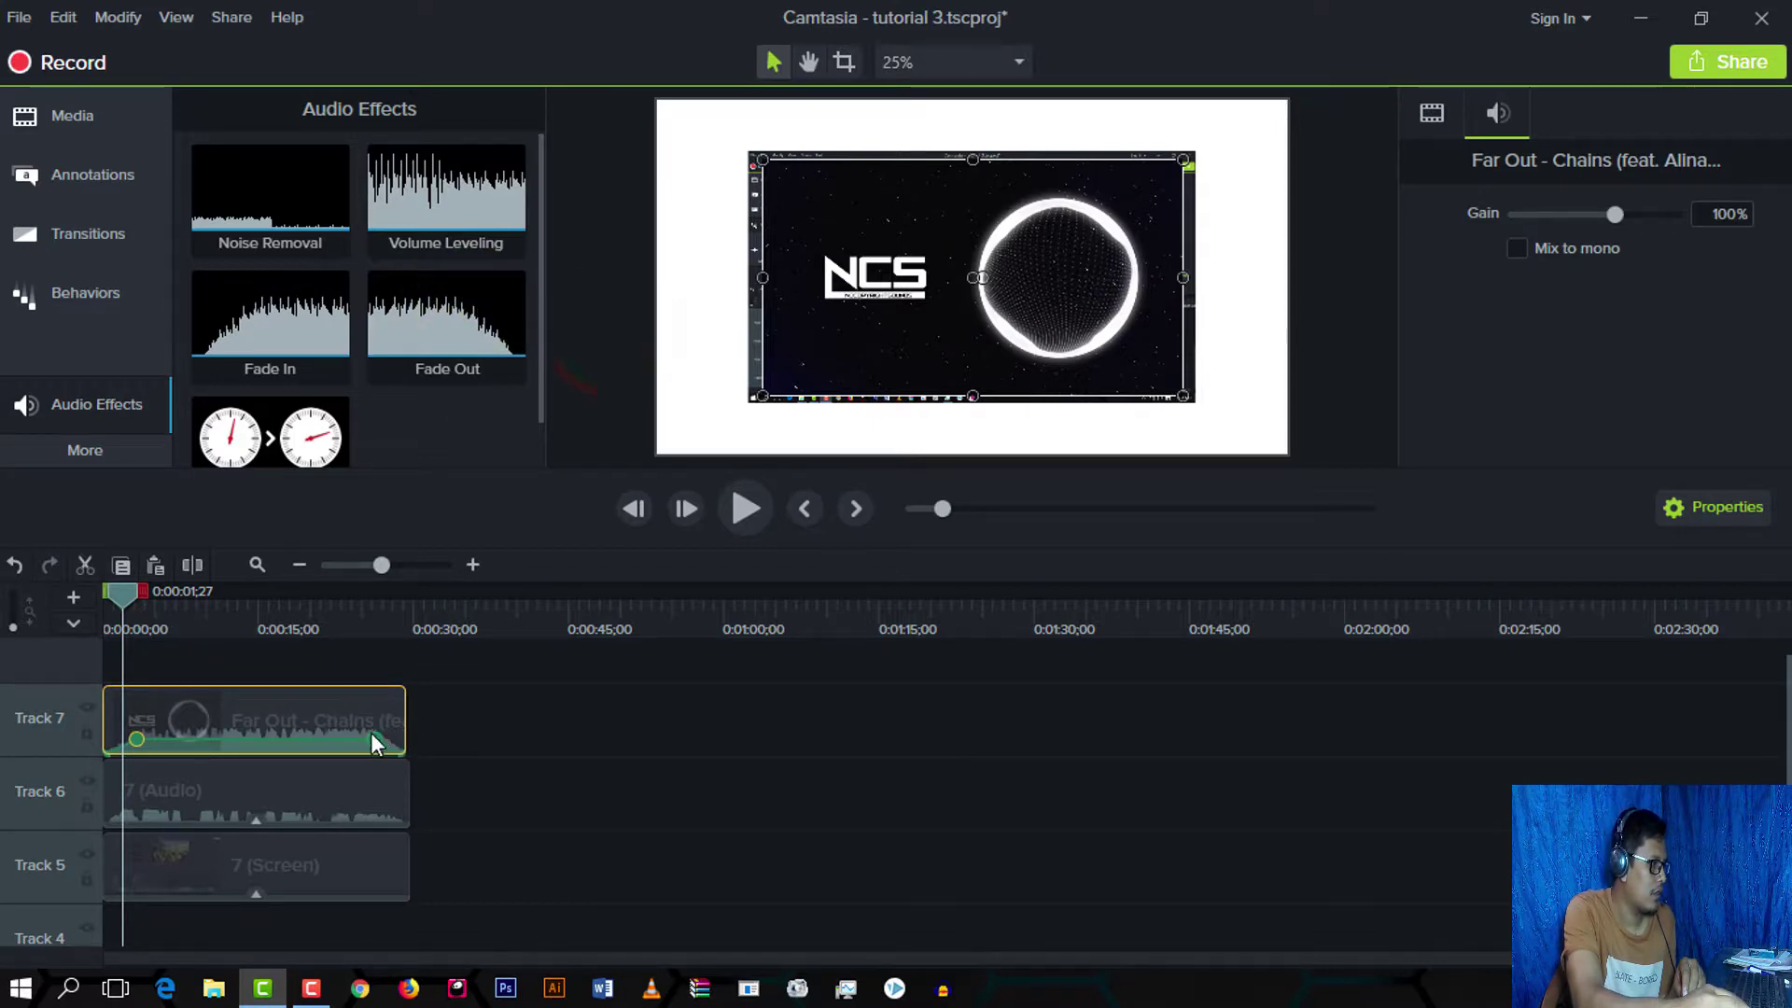
# Step: Set the music clip's fade-out point to about 27% and its fade-in point to about 22%, and play the mix from the start
pyautogui.moveTo(371, 747); pyautogui.dragTo(371, 741)
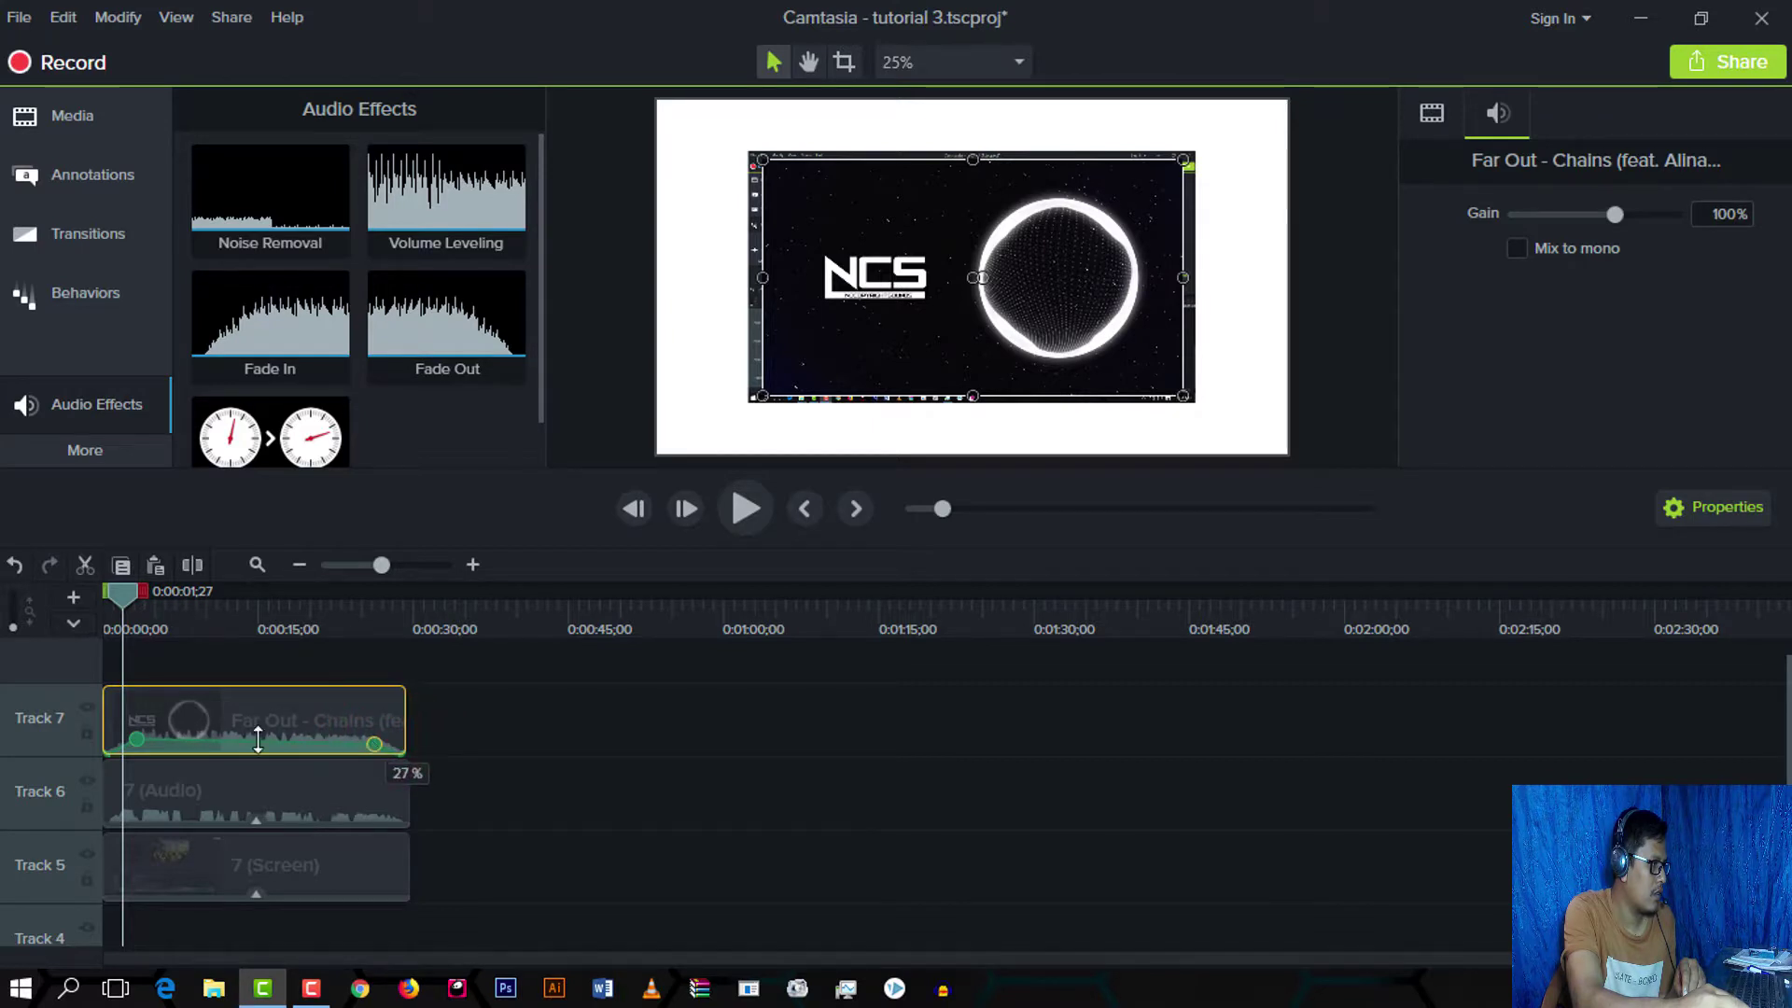
pyautogui.moveTo(140, 733); pyautogui.dragTo(148, 742)
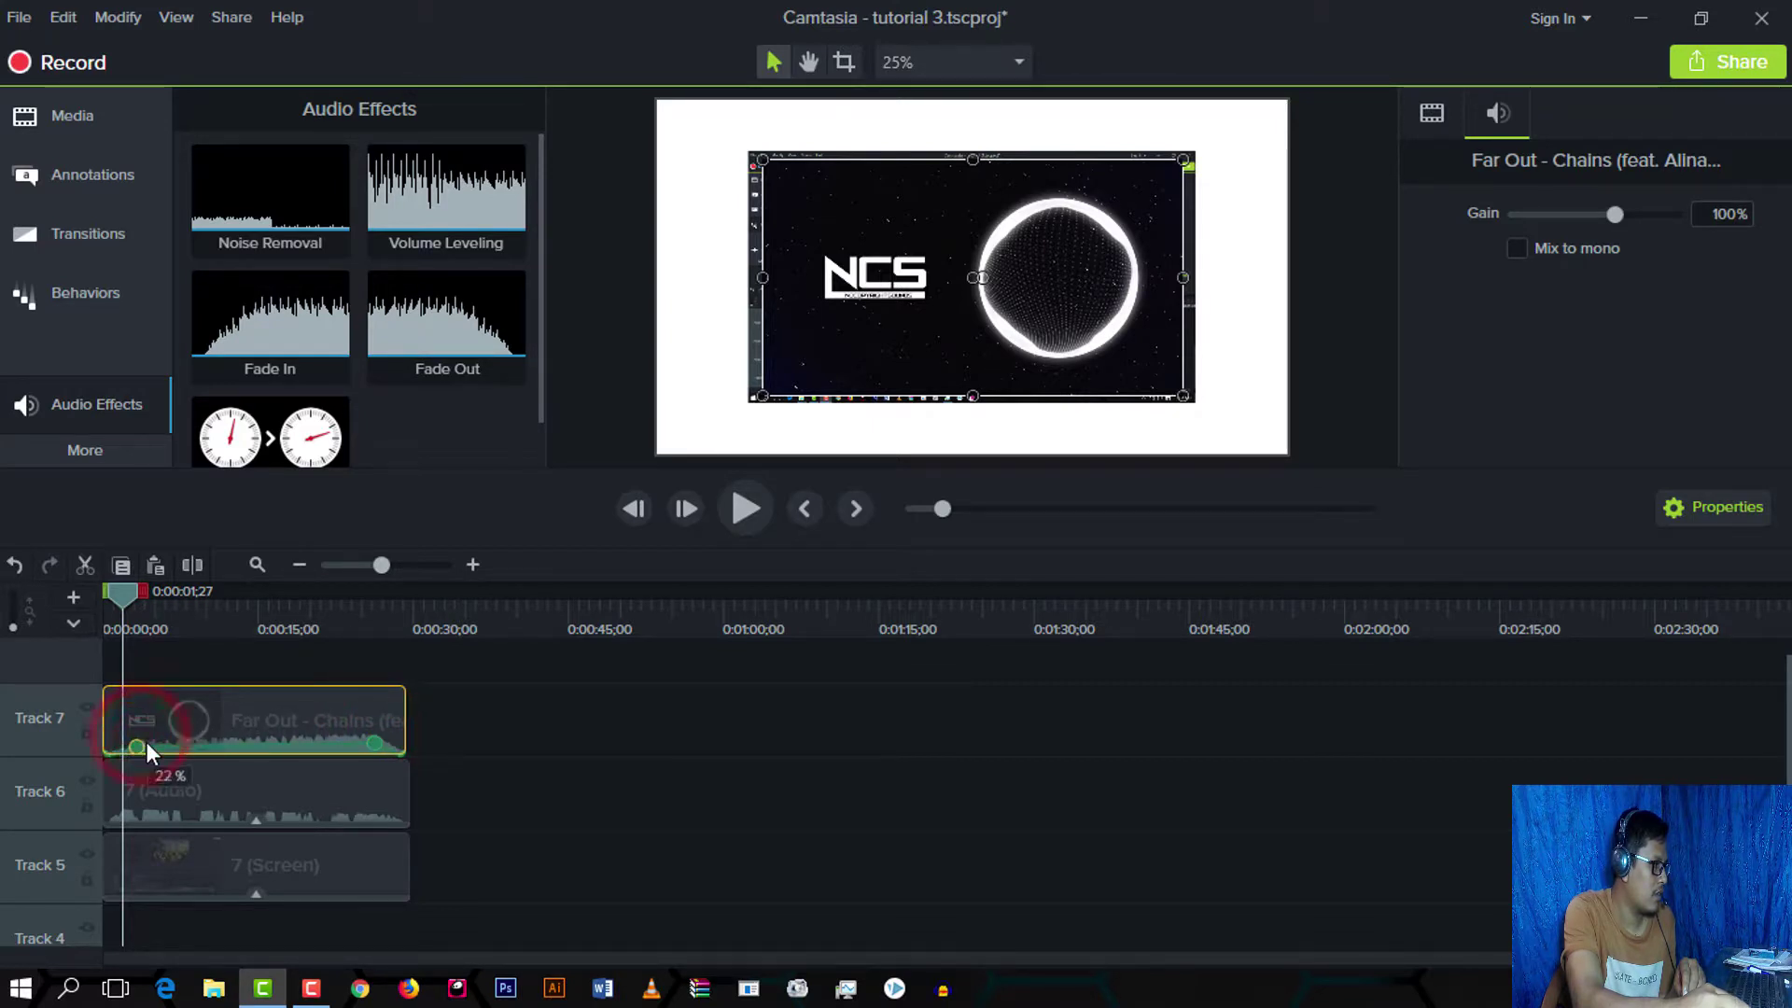
pyautogui.moveTo(104, 620); pyautogui.dragTo(95, 625)
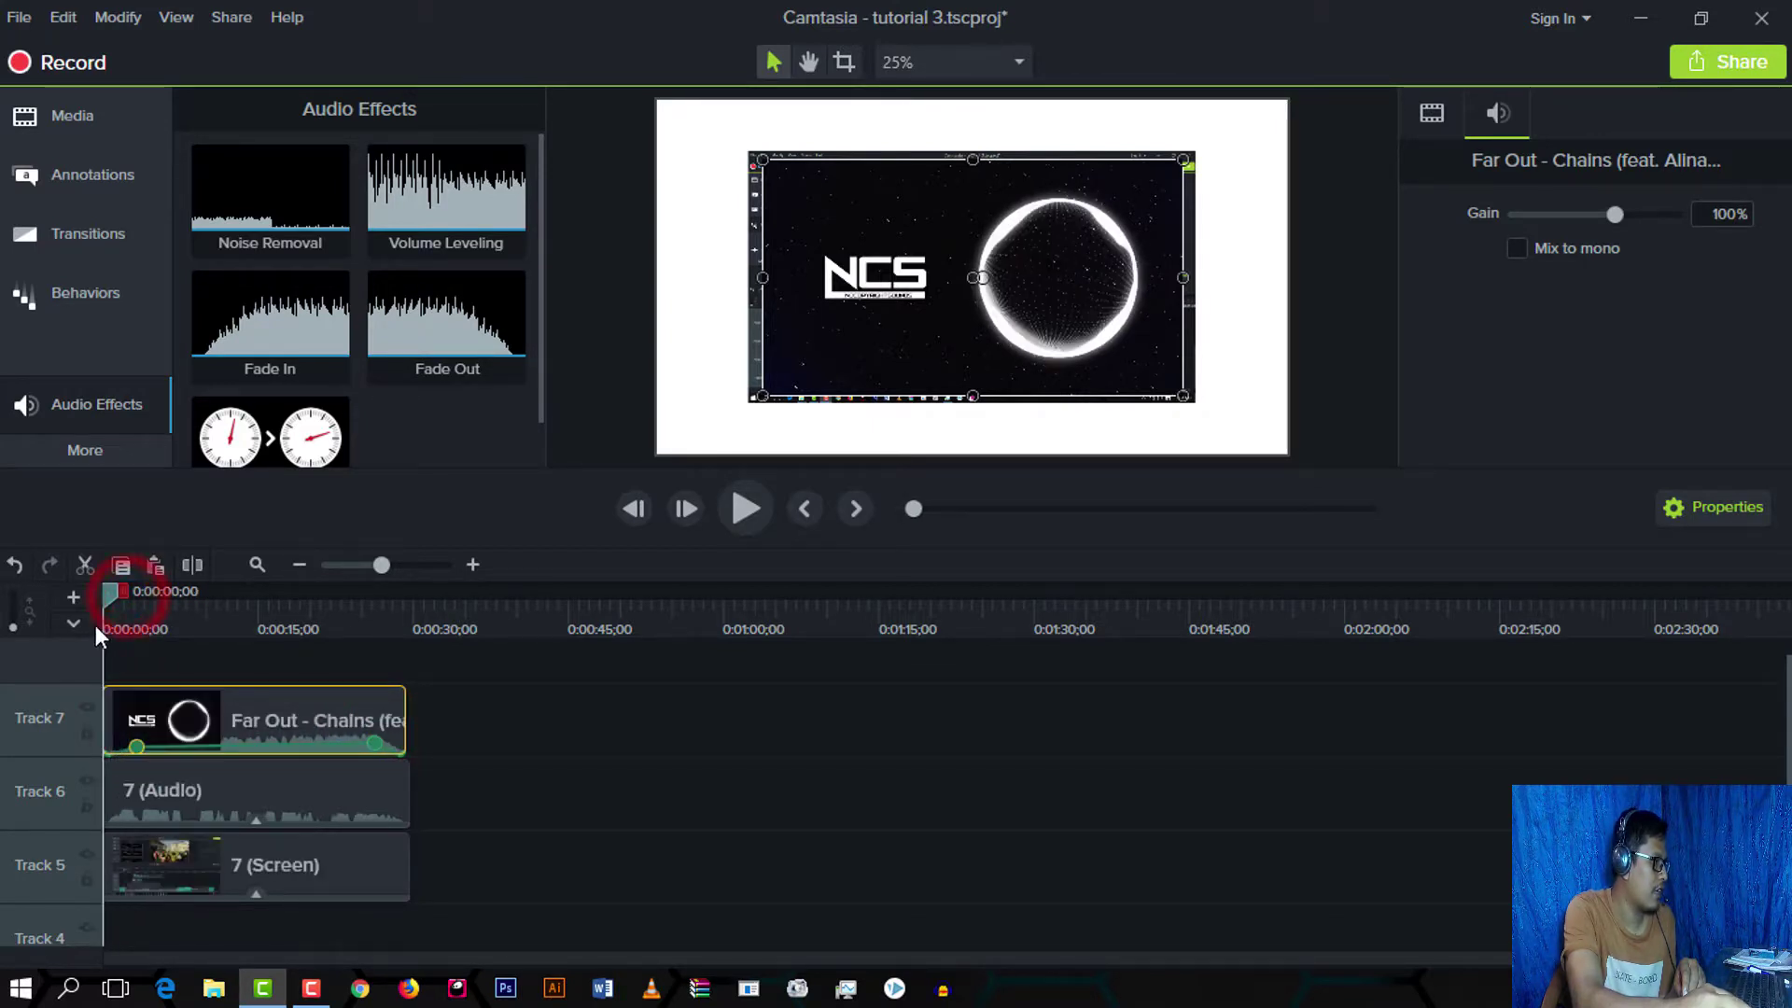
pyautogui.click(744, 511)
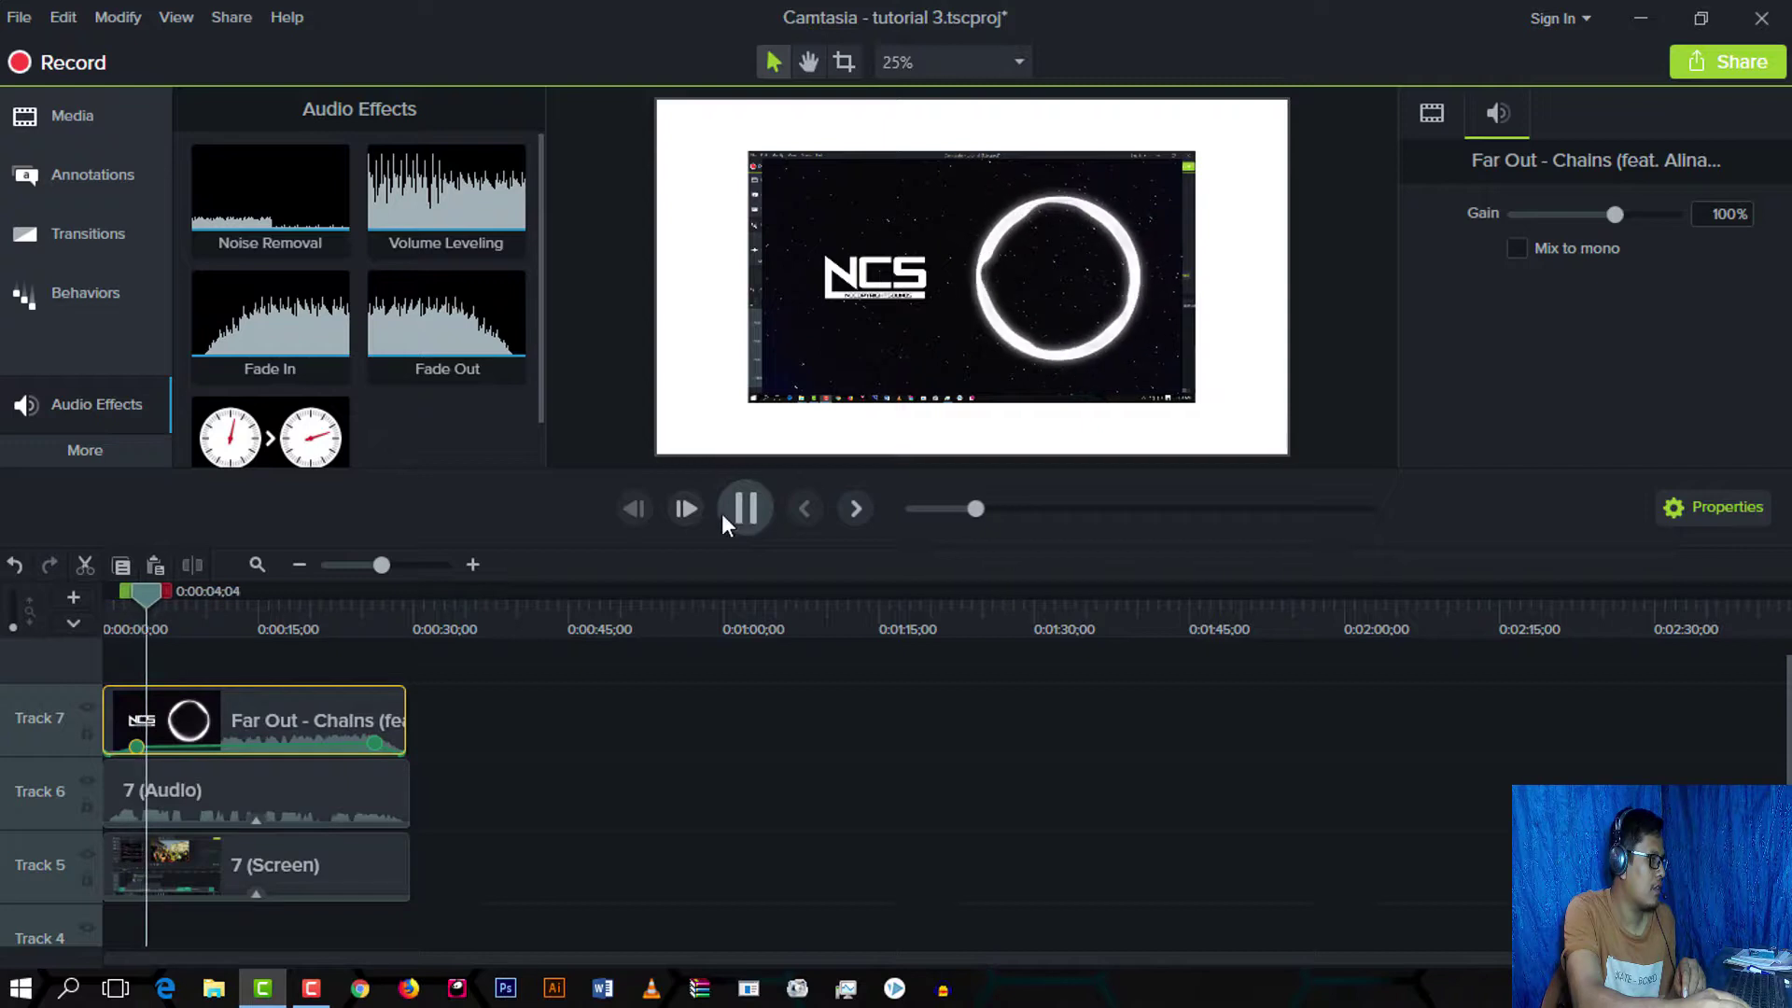
# Step: Play the closing seconds of the mix to check the music's fade-out, and move the playhead back to about 0:00:10;19
pyautogui.moveTo(155, 597); pyautogui.dragTo(373, 642)
pyautogui.click(744, 511)
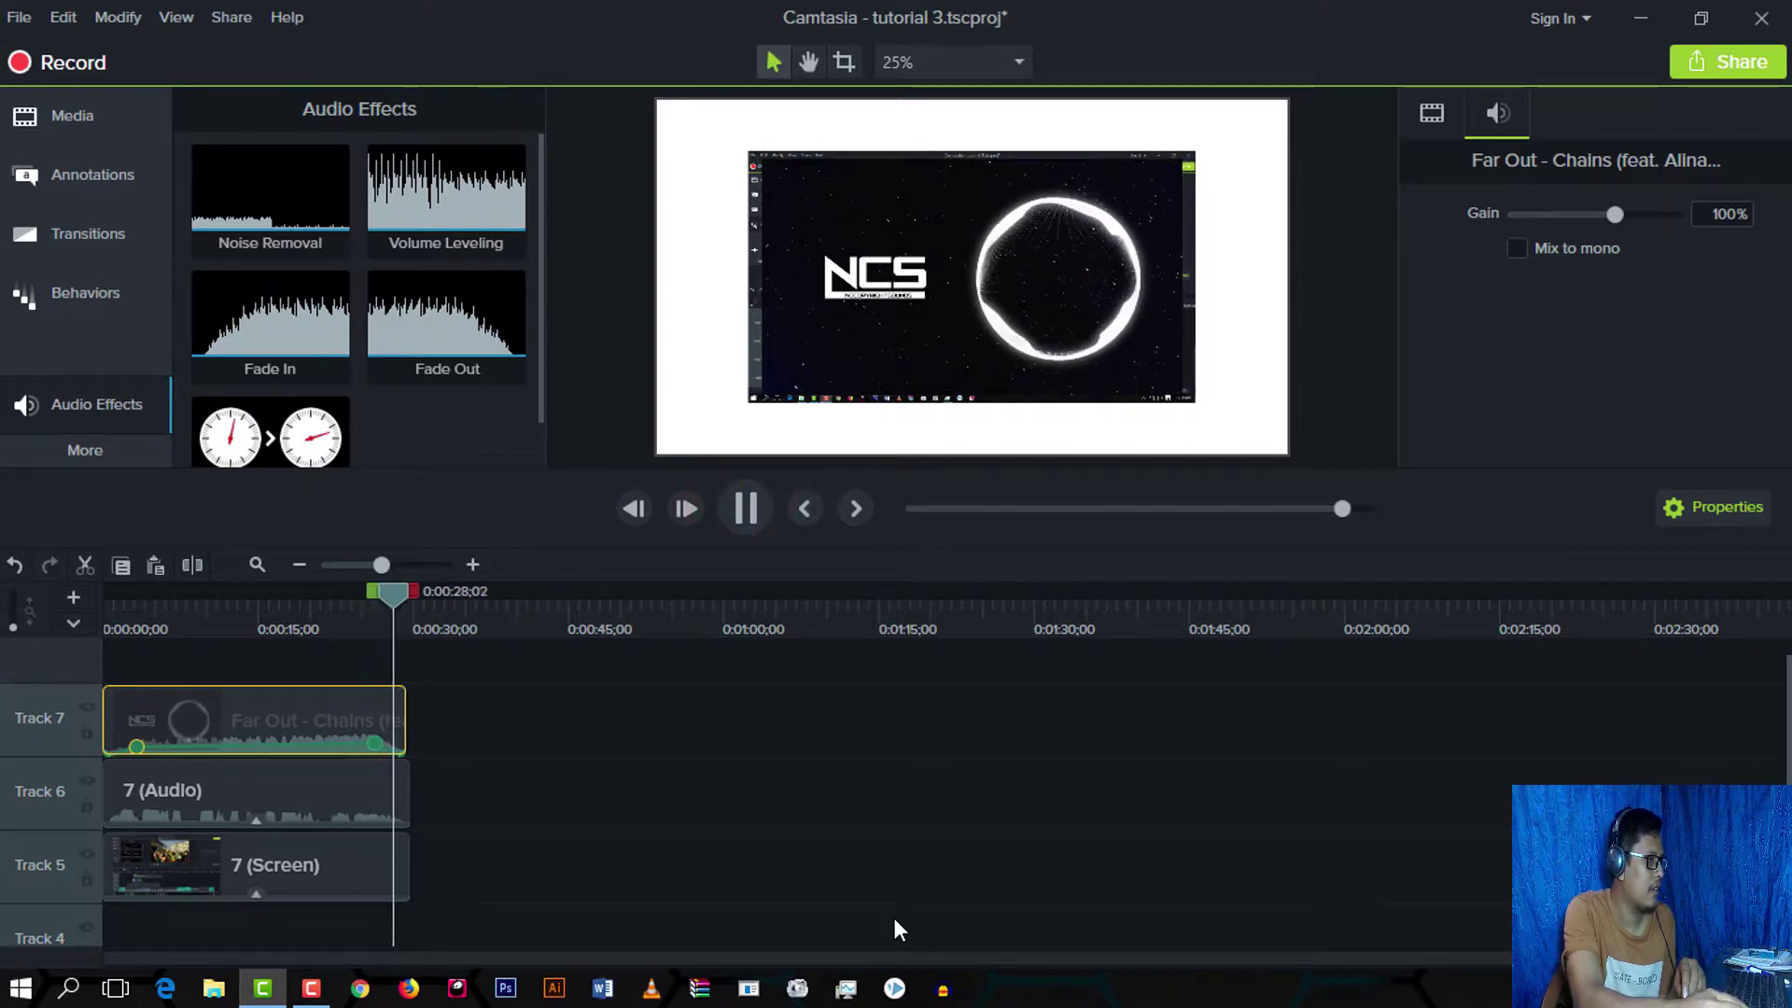
pyautogui.moveTo(424, 588); pyautogui.dragTo(213, 627)
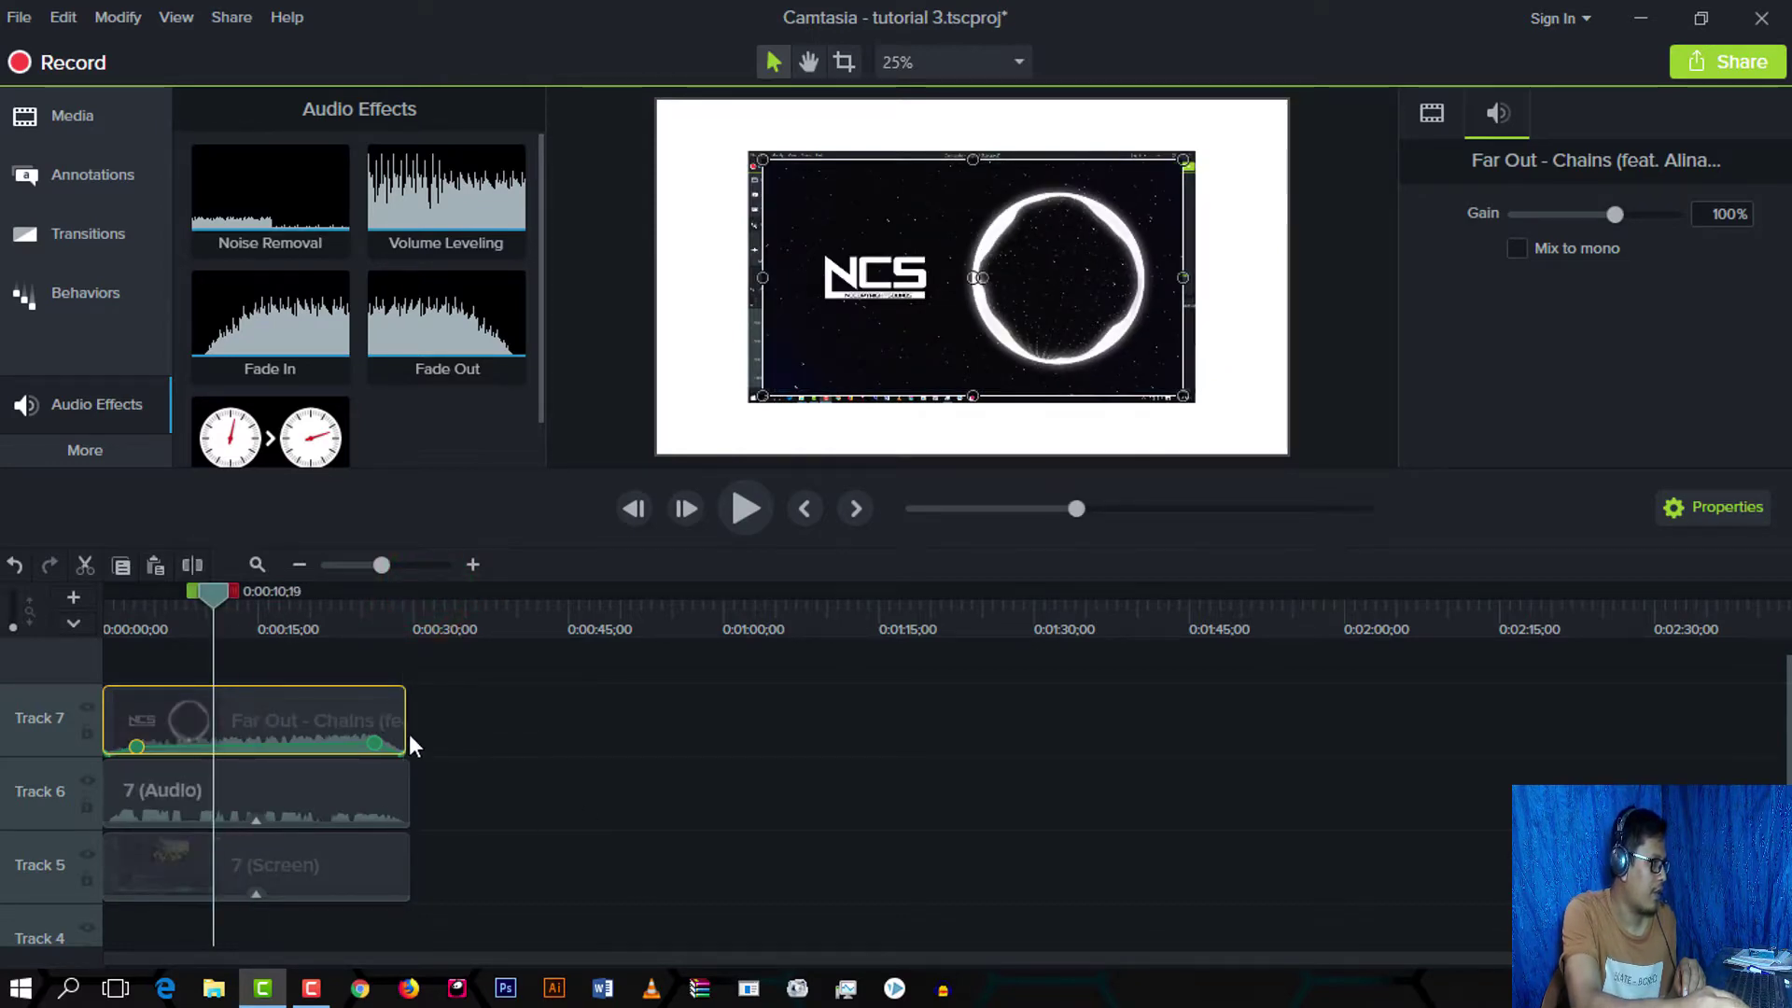
# Step: Delete the Far Out - Chains clip from Track 7 and remove both fade audio points from the 7 (Audio) clip
pyautogui.rightClick(277, 726)
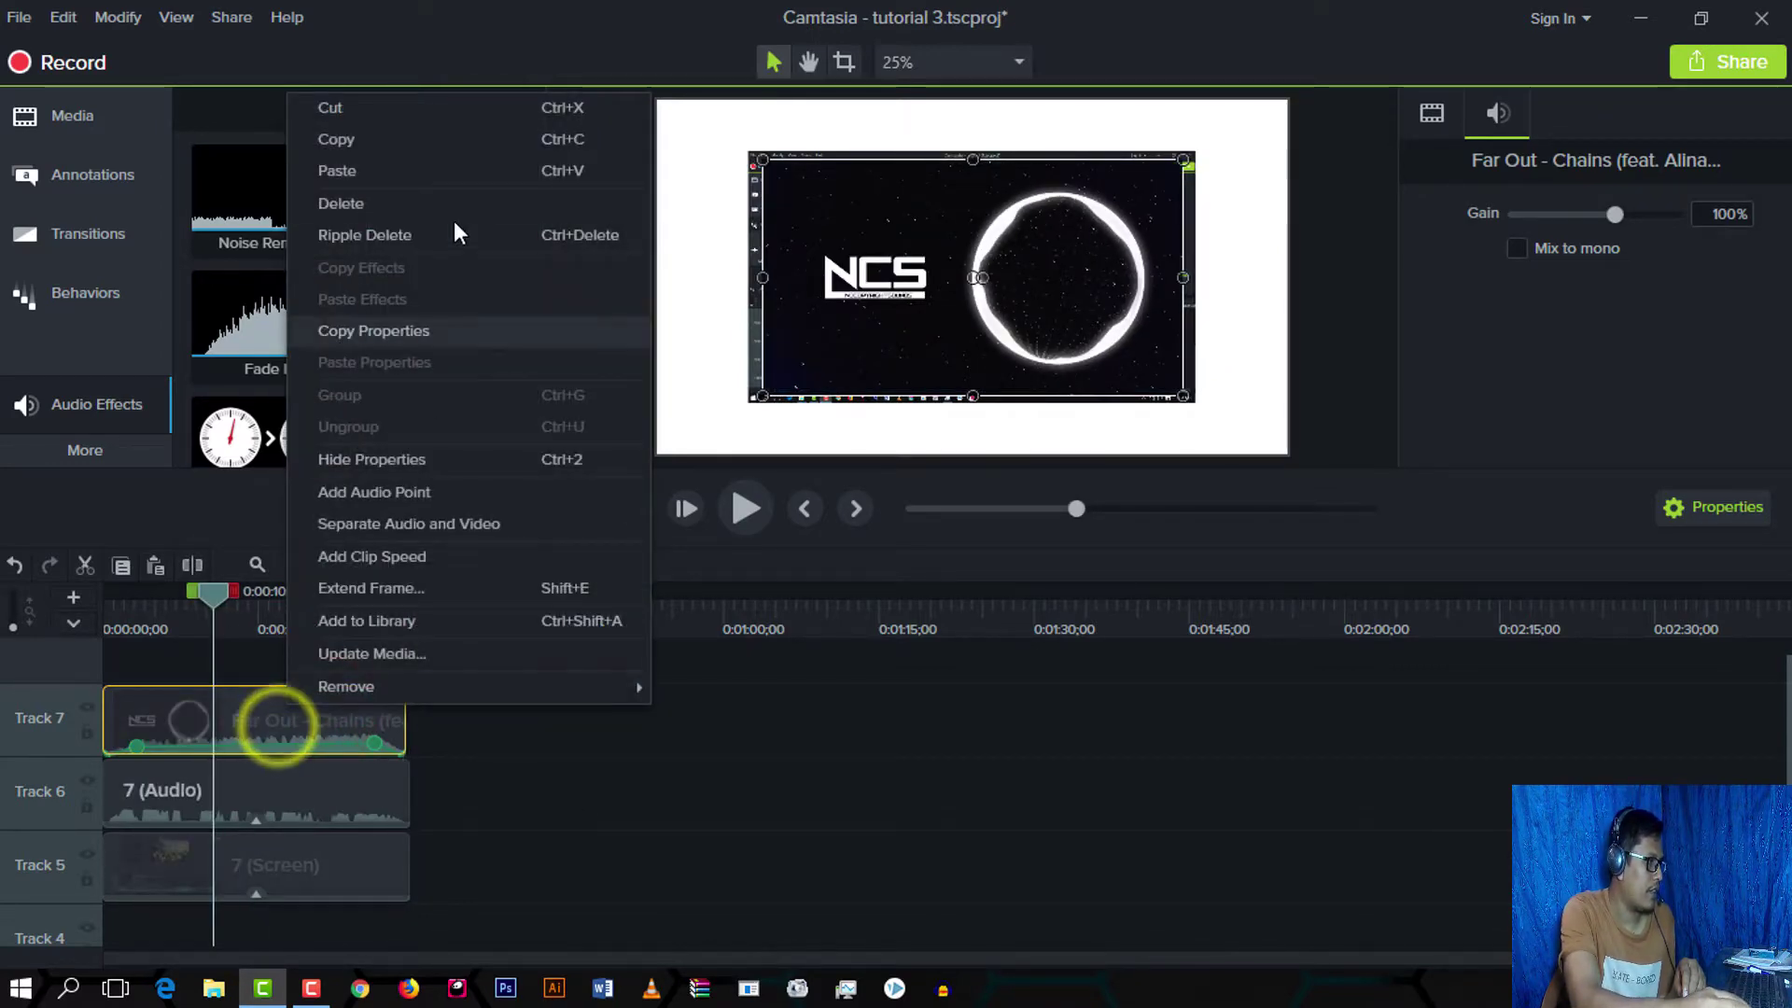
pyautogui.click(361, 205)
pyautogui.click(284, 792)
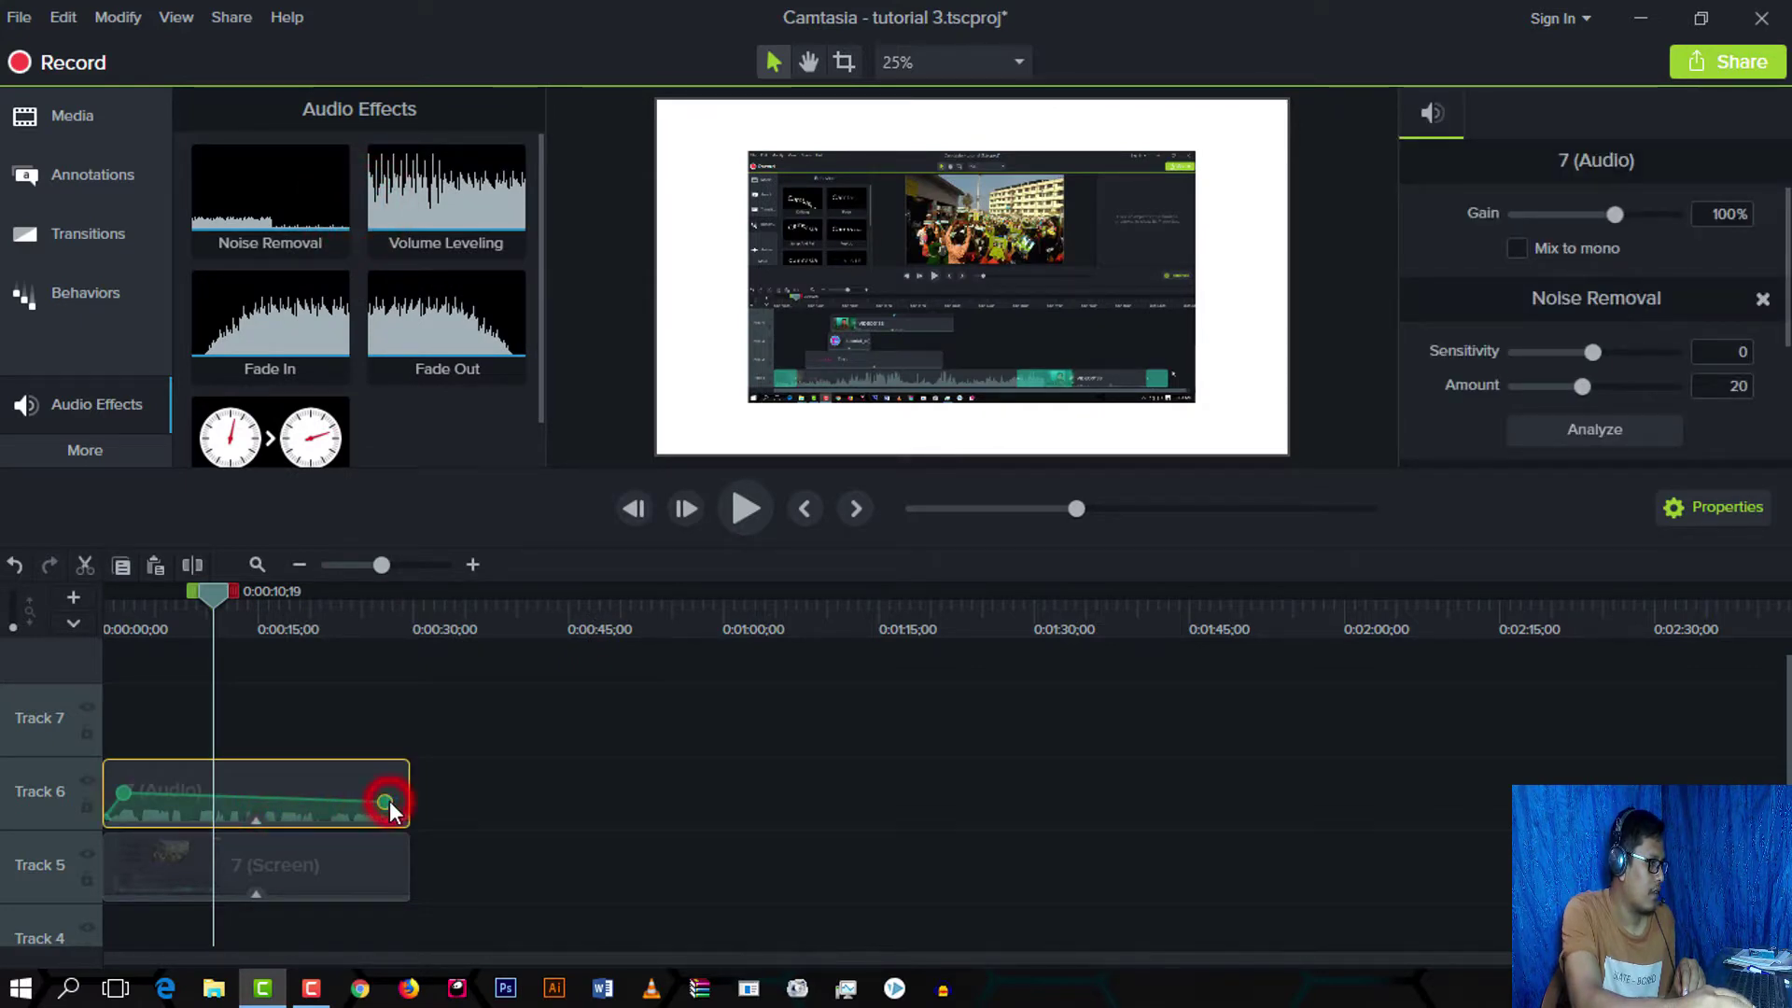
pyautogui.rightClick(386, 801)
pyautogui.click(460, 822)
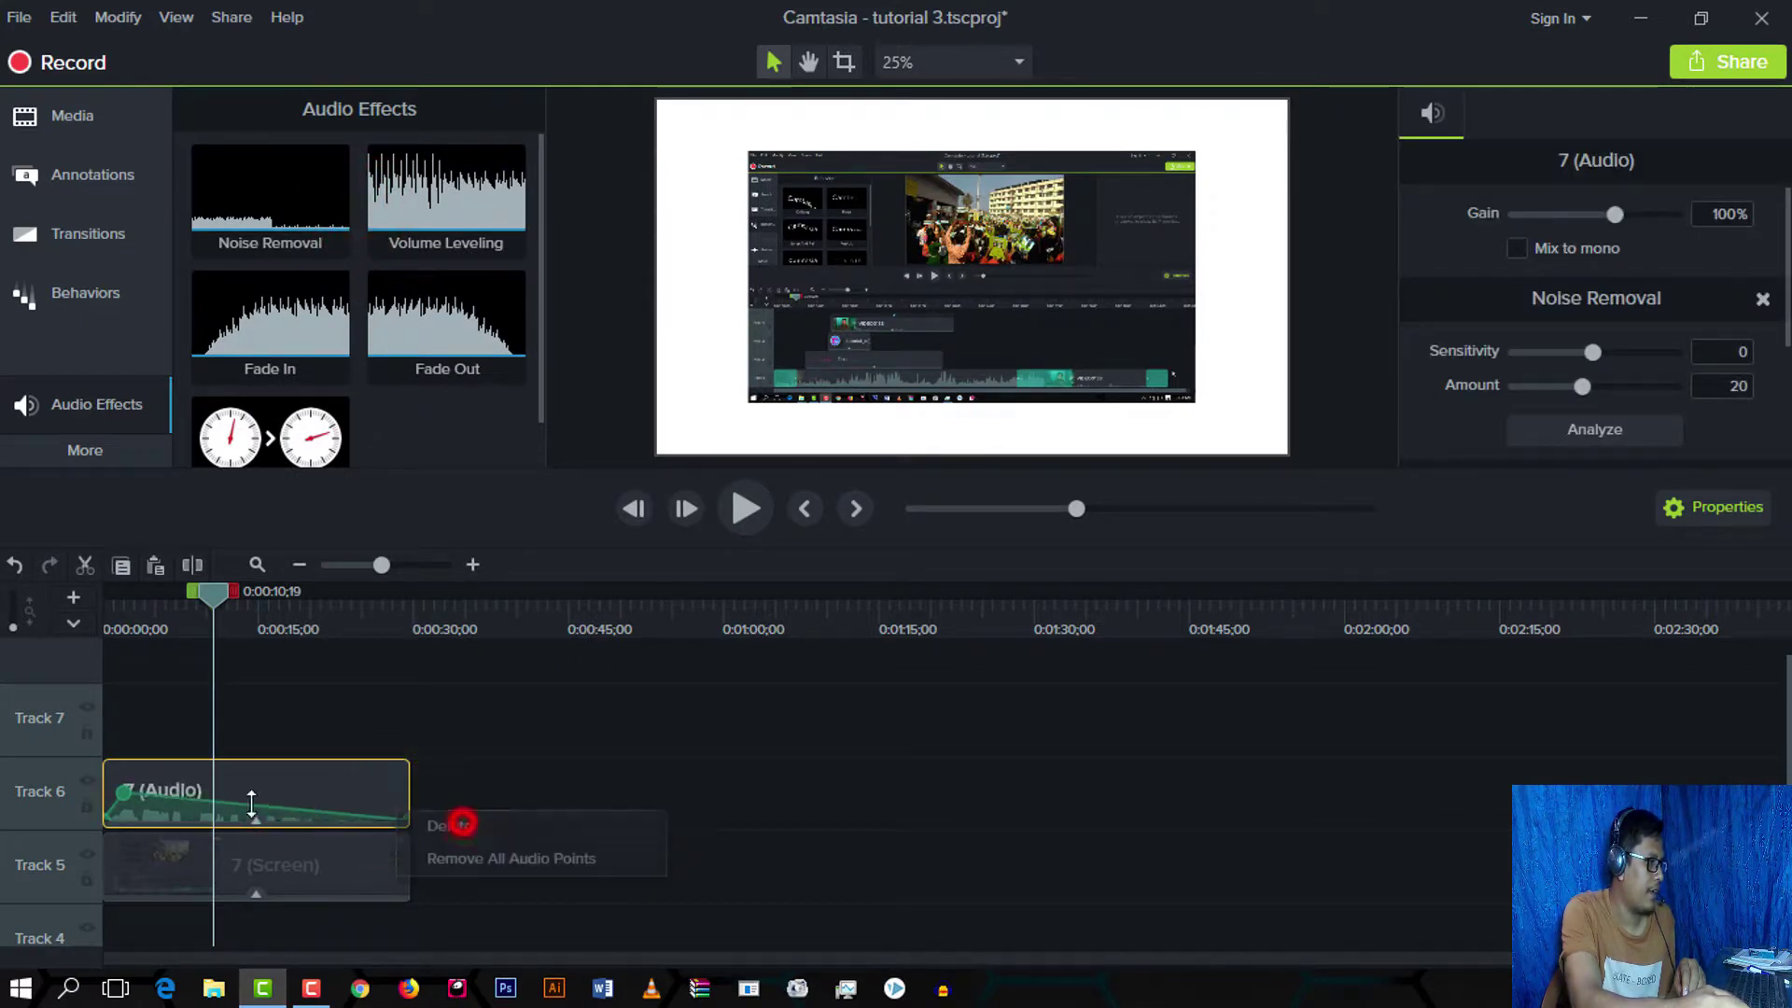
pyautogui.rightClick(126, 788)
pyautogui.click(181, 820)
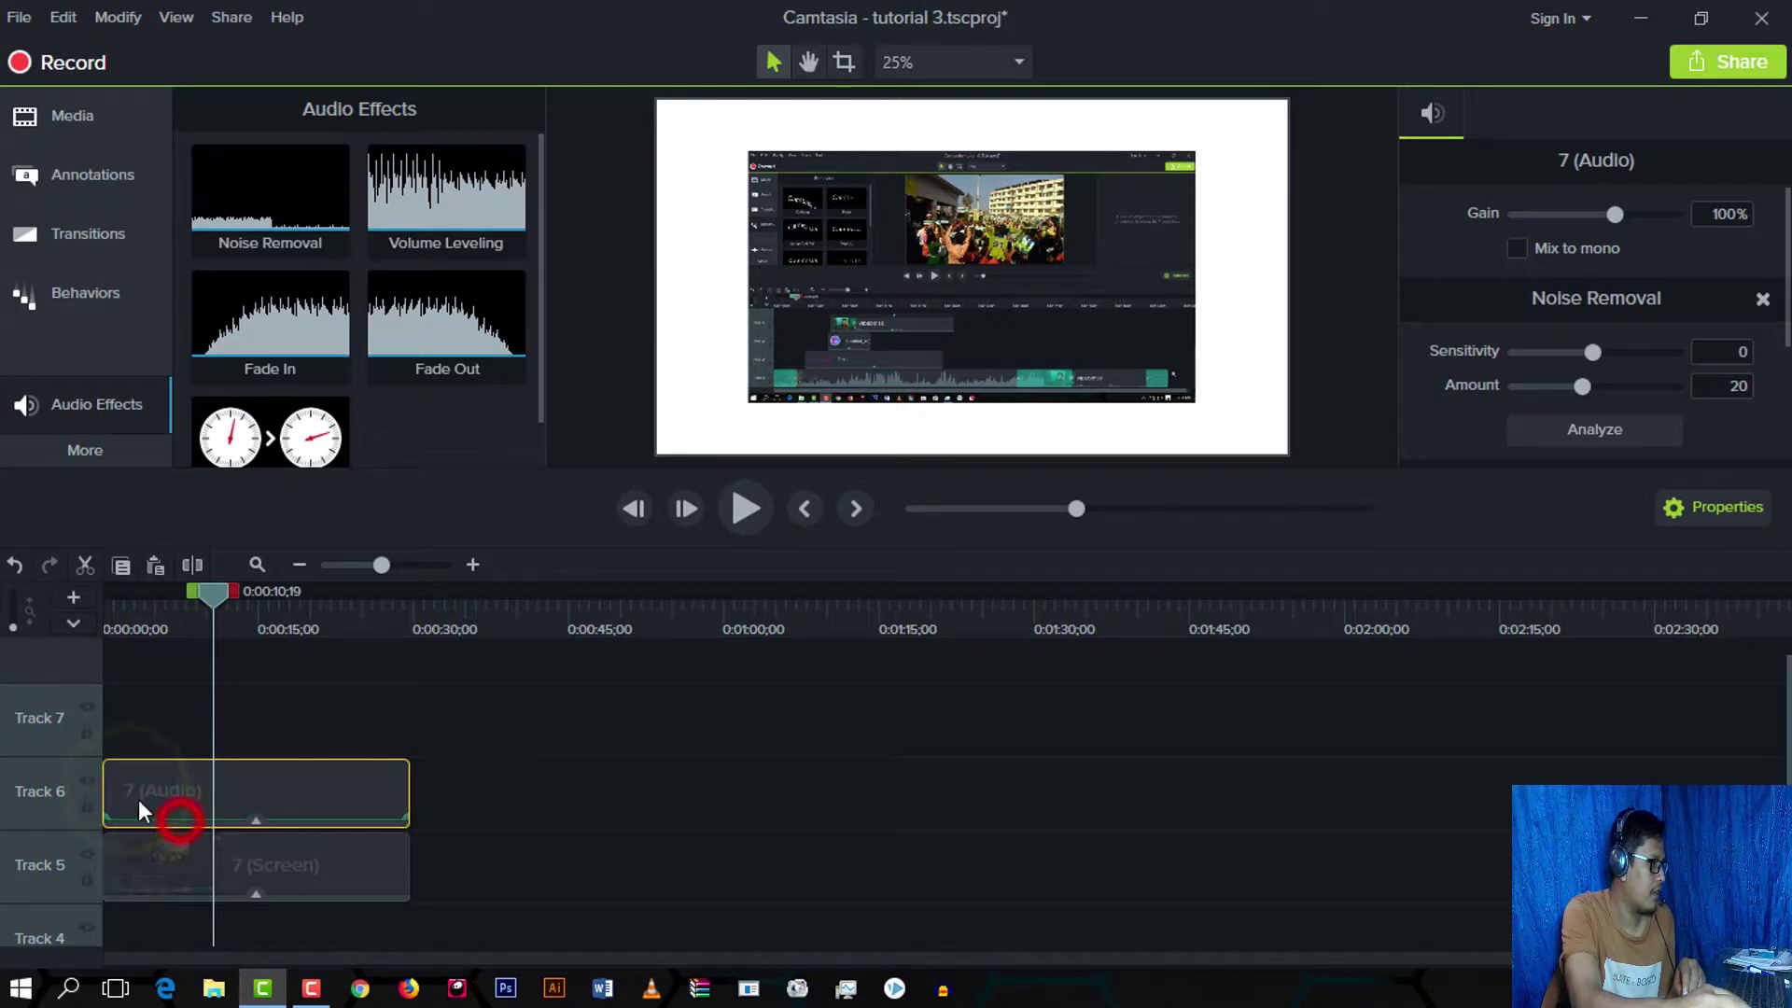
# Step: Raise the volume line of the 7 (Audio) clip along its whole length and return the playhead to the timeline start
pyautogui.click(257, 819)
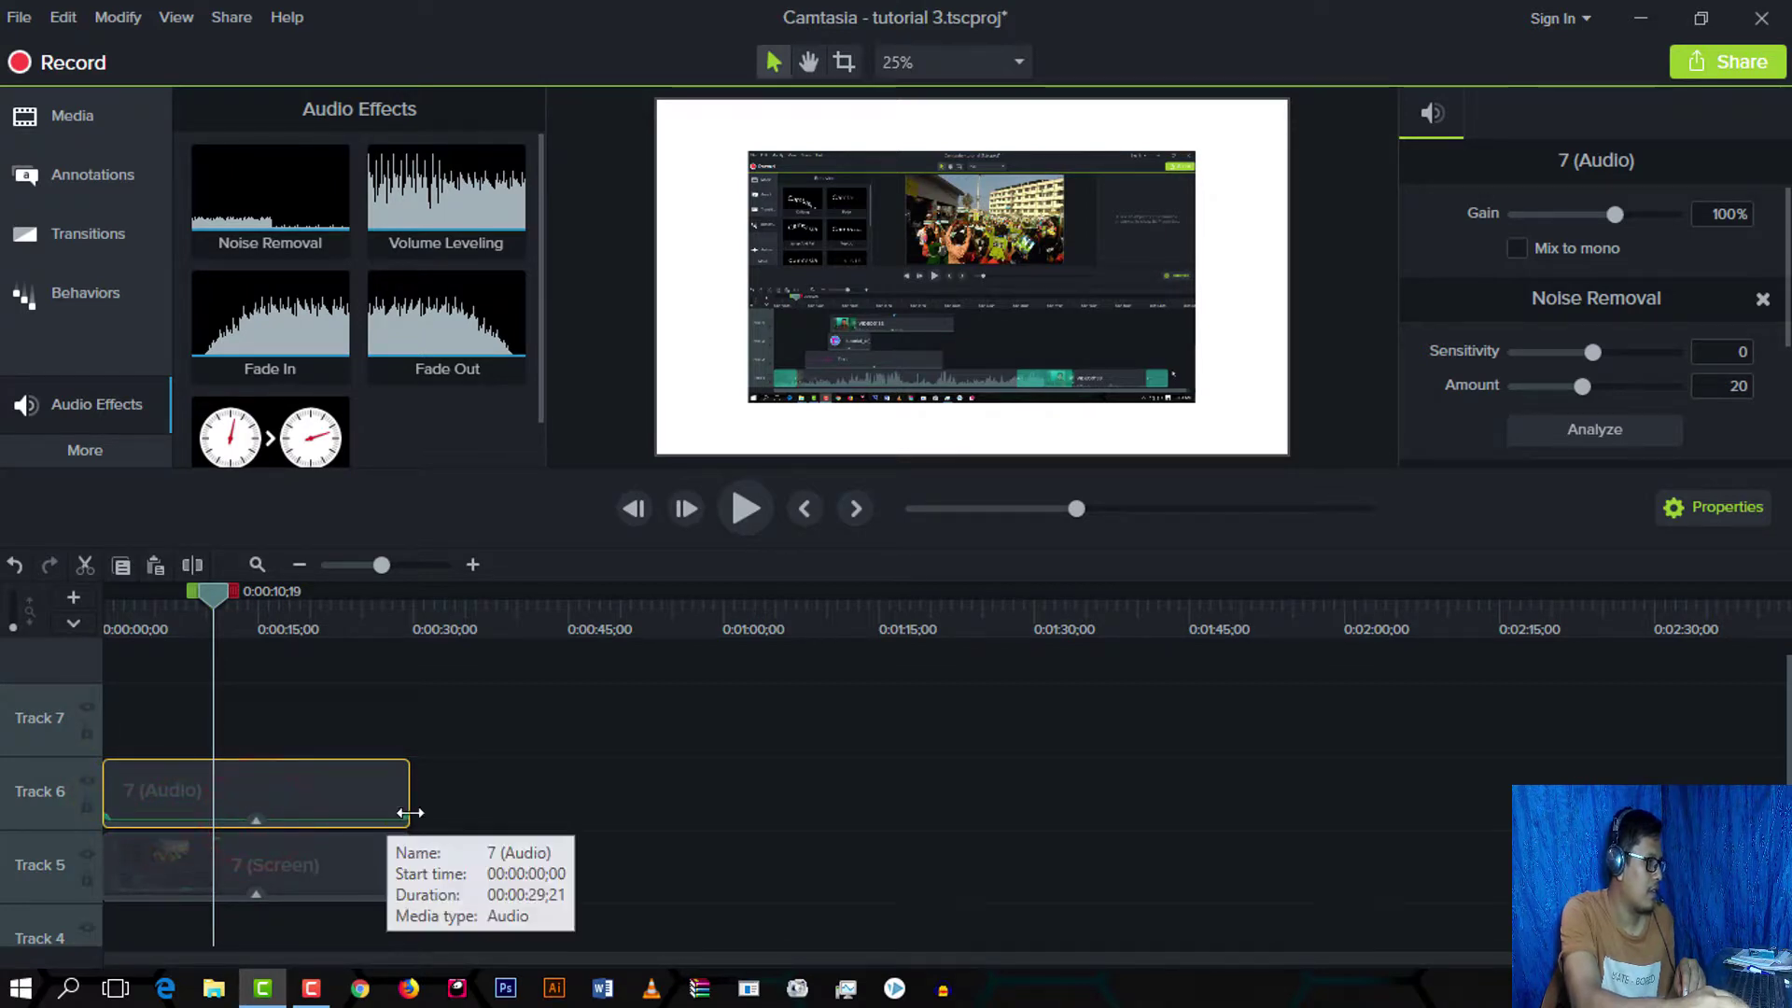
pyautogui.click(405, 819)
pyautogui.rightClick(250, 819)
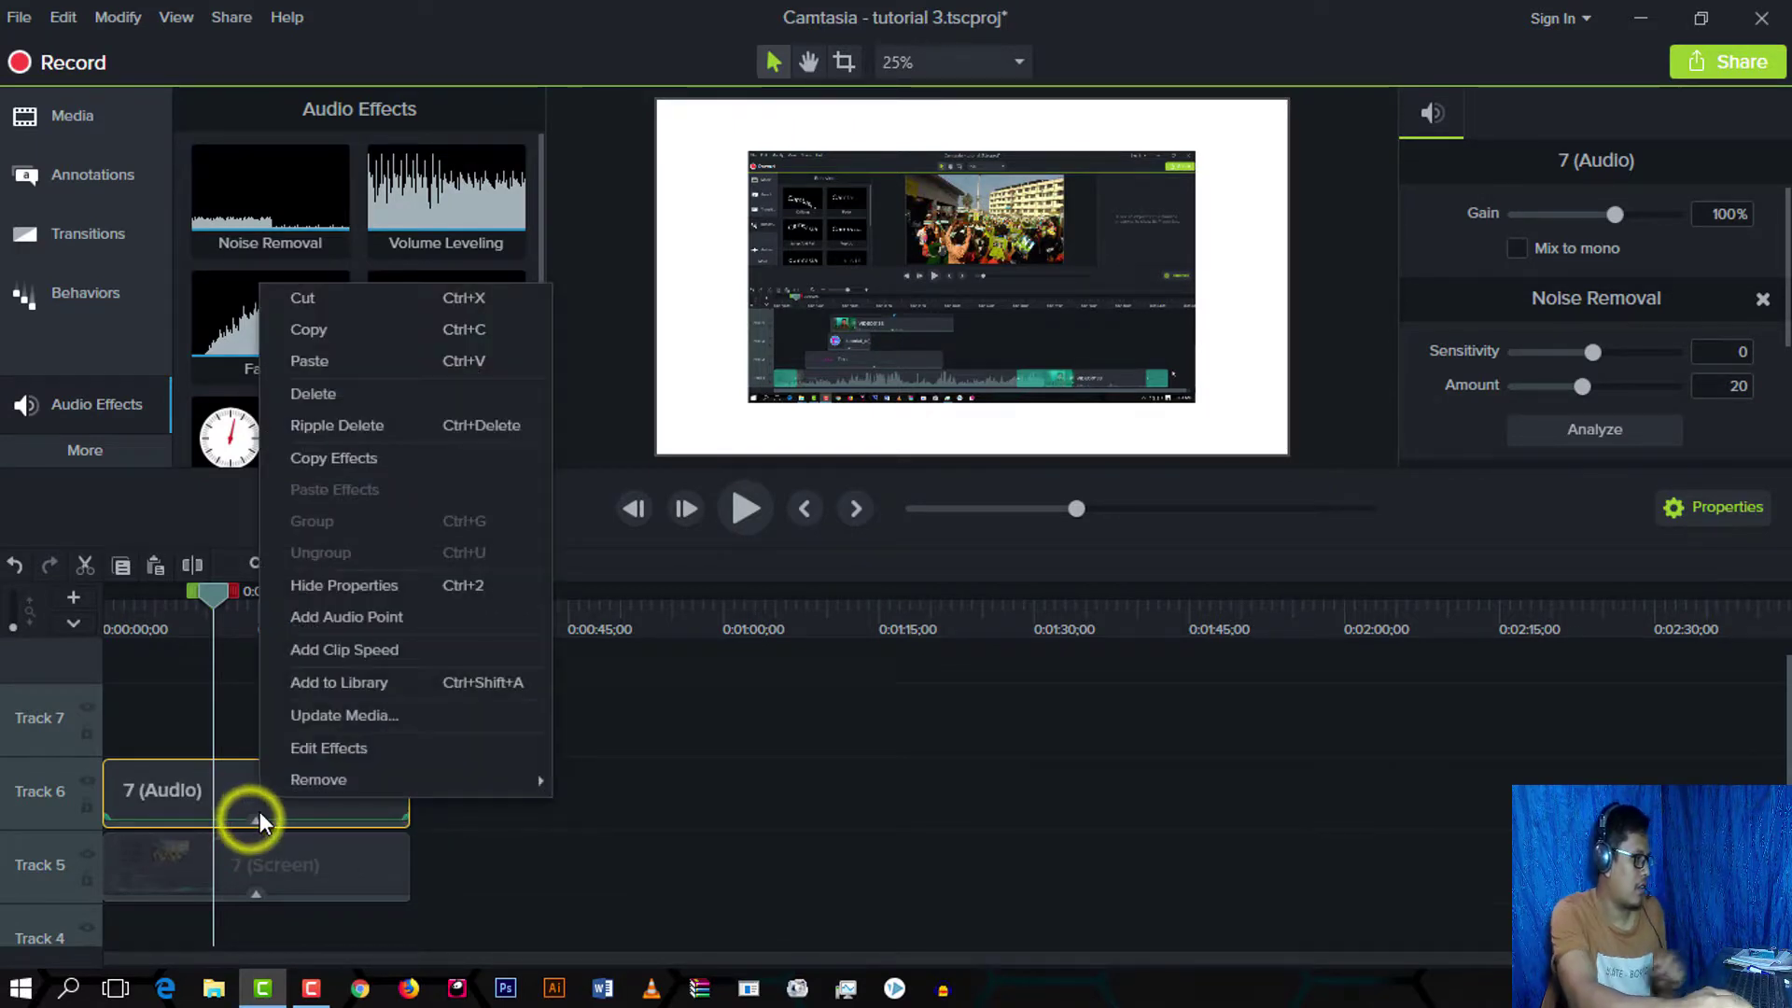
pyautogui.click(254, 813)
pyautogui.moveTo(328, 792)
pyautogui.mouseDown()
pyautogui.moveTo(328, 815)
pyautogui.moveTo(342, 773)
pyautogui.mouseUp()
pyautogui.moveTo(119, 774); pyautogui.dragTo(80, 782)
pyautogui.moveTo(403, 775); pyautogui.dragTo(405, 773)
pyautogui.moveTo(198, 771); pyautogui.dragTo(199, 774)
pyautogui.moveTo(211, 593); pyautogui.dragTo(64, 655)
# Step: Add the Clip Speed effect to both the 7 (Audio) and 7 (Screen) clips and show its speed and duration settings
pyautogui.scroll(-1, 392, 330)
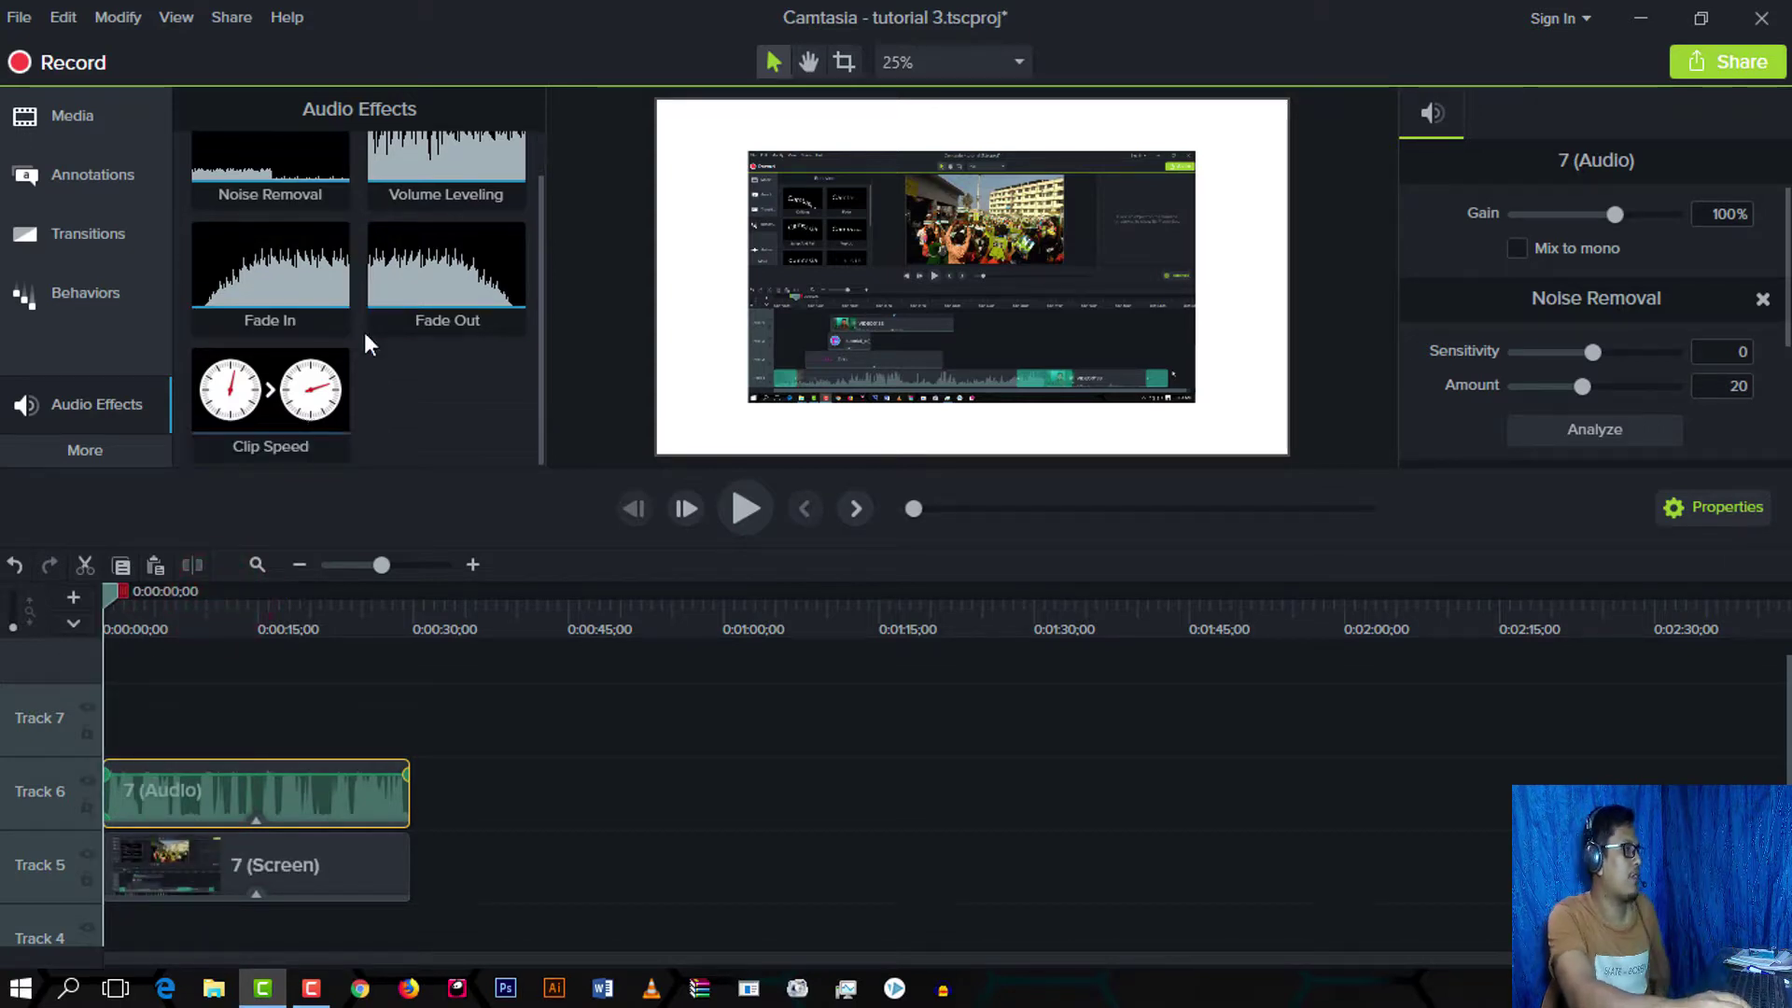
pyautogui.click(286, 395)
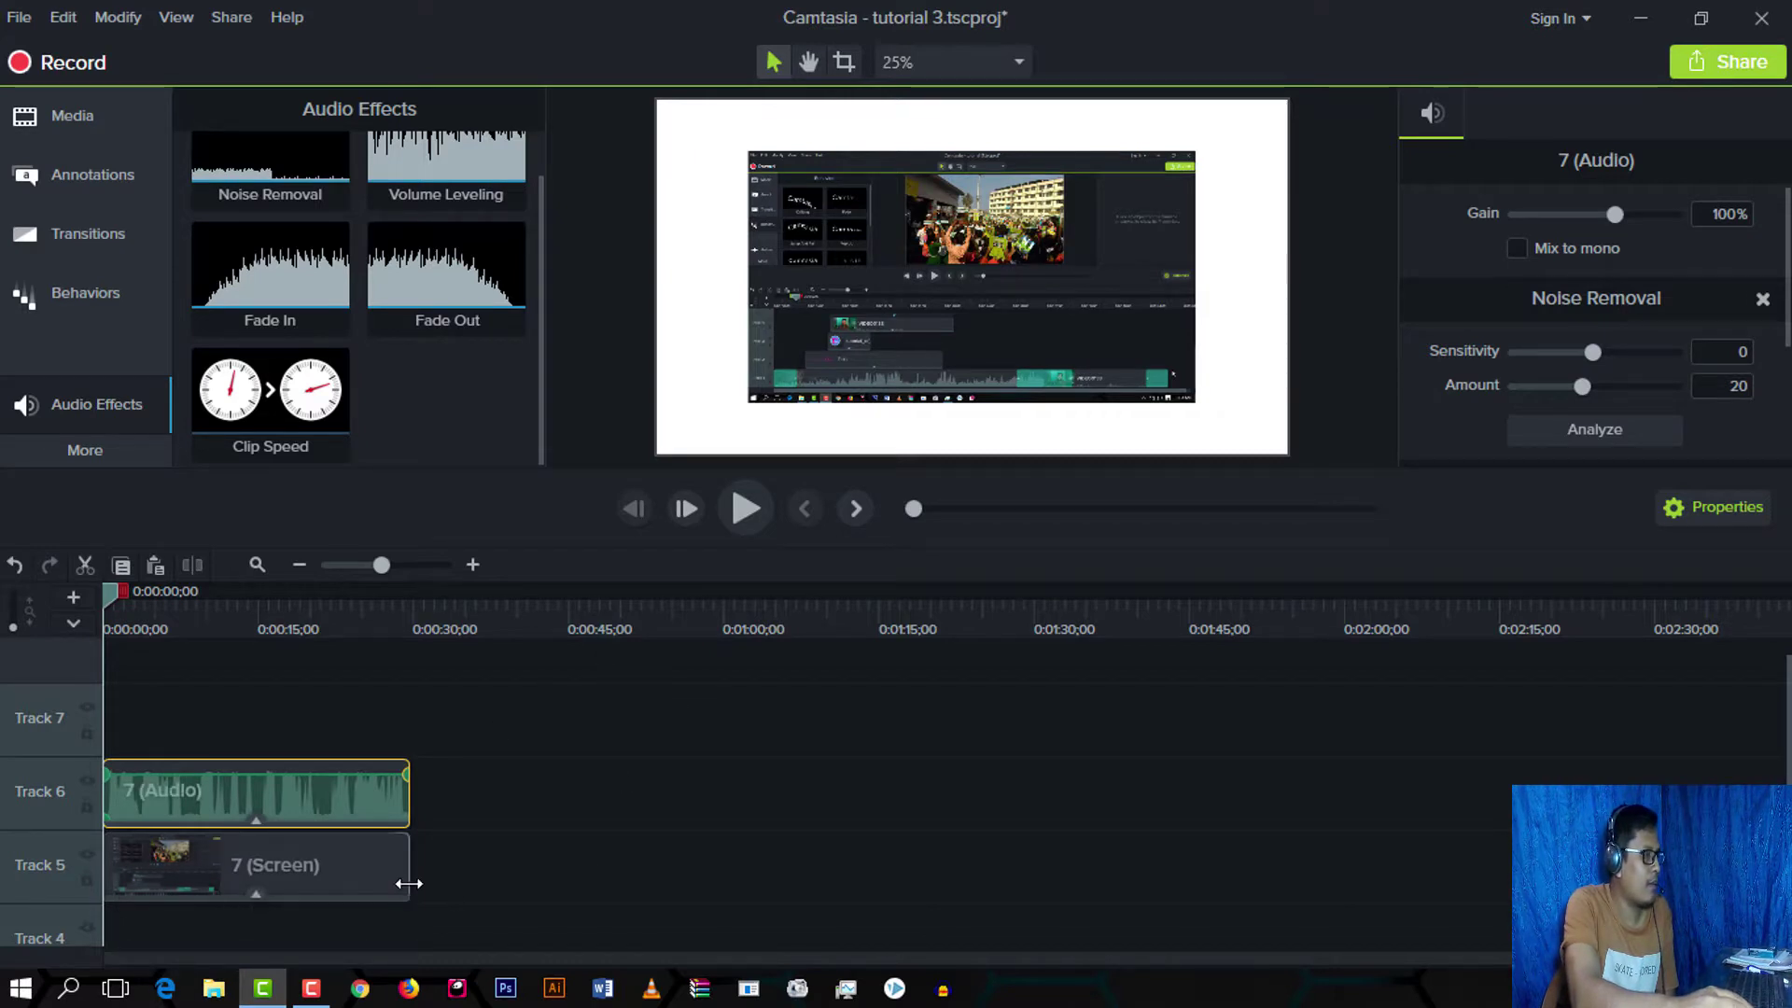
pyautogui.click(483, 783)
pyautogui.moveTo(104, 592)
pyautogui.mouseDown()
pyautogui.moveTo(148, 607)
pyautogui.moveTo(111, 620)
pyautogui.mouseUp()
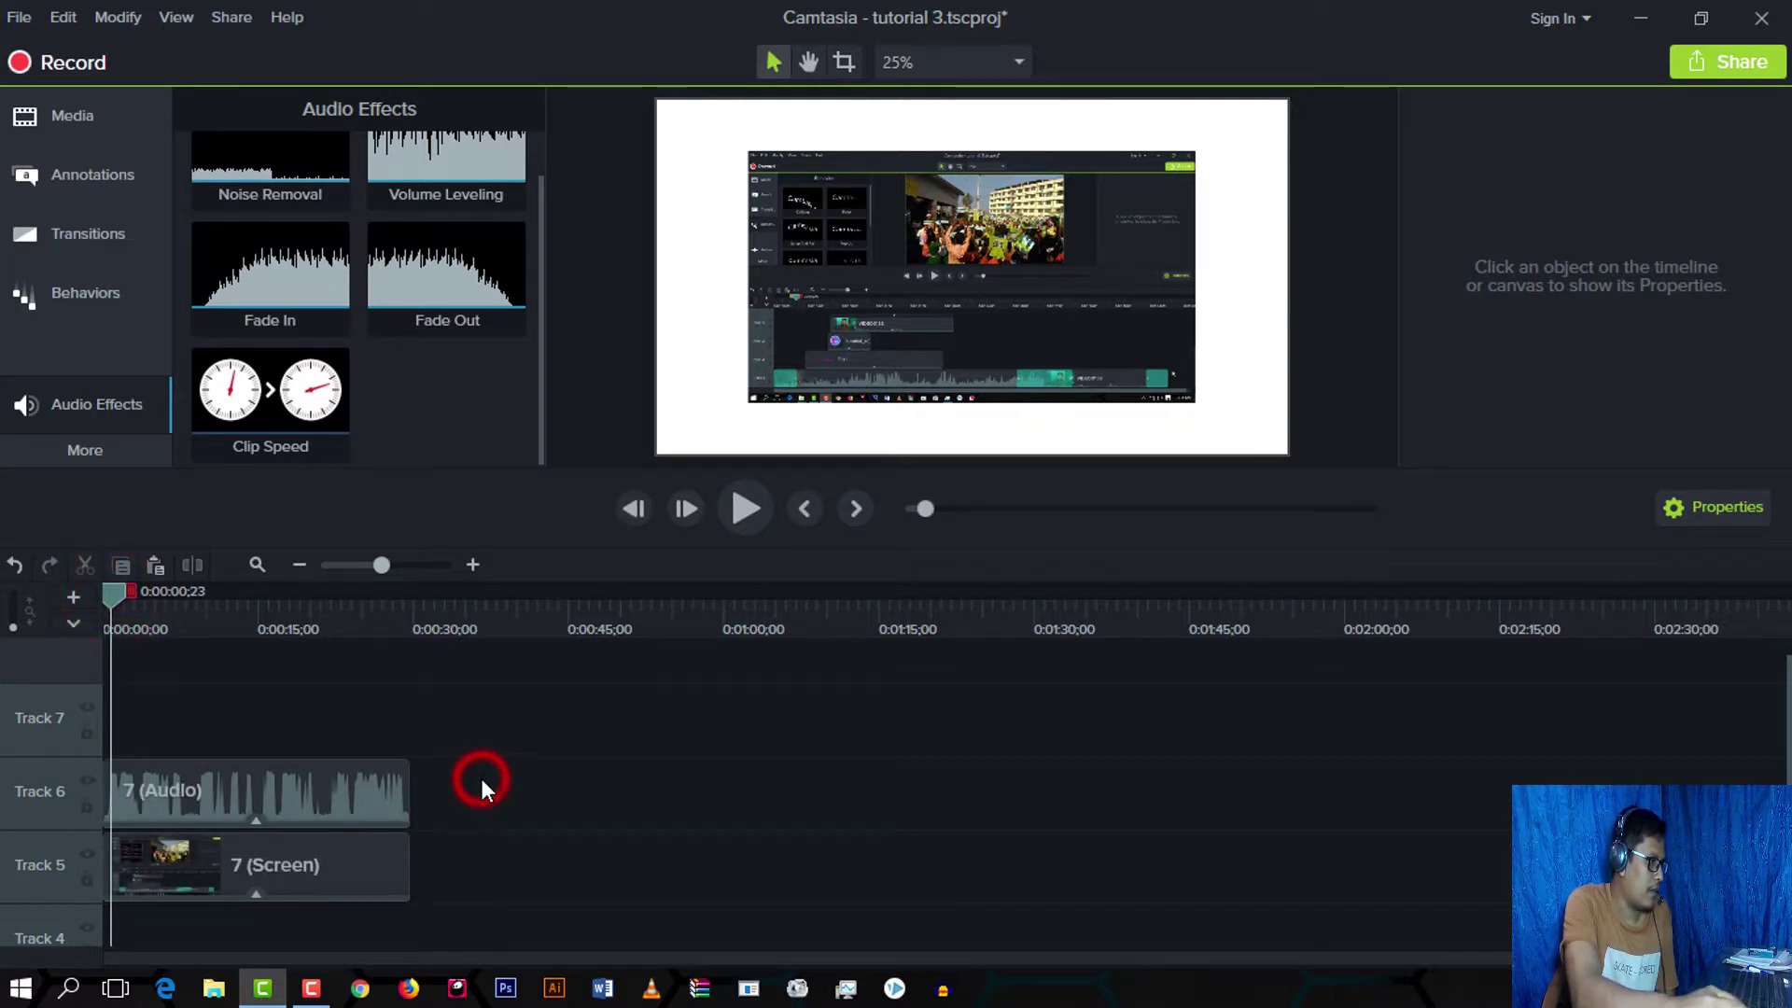
pyautogui.moveTo(474, 784); pyautogui.dragTo(131, 900)
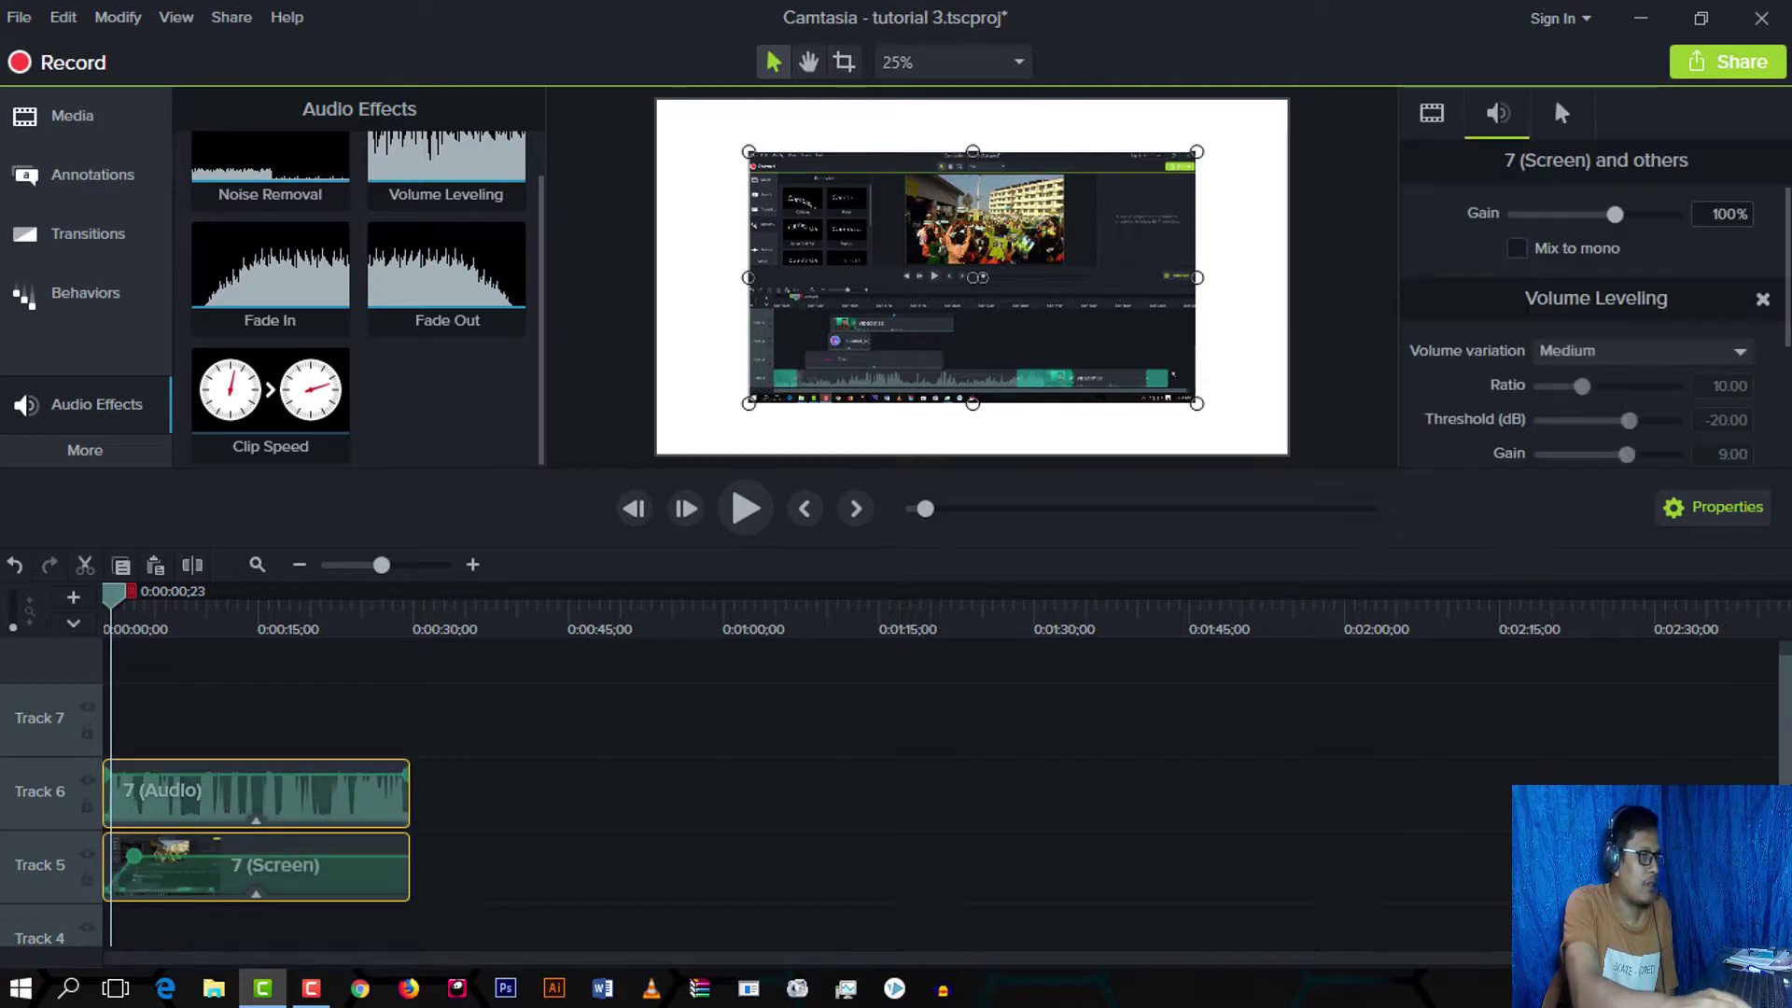
pyautogui.rightClick(268, 403)
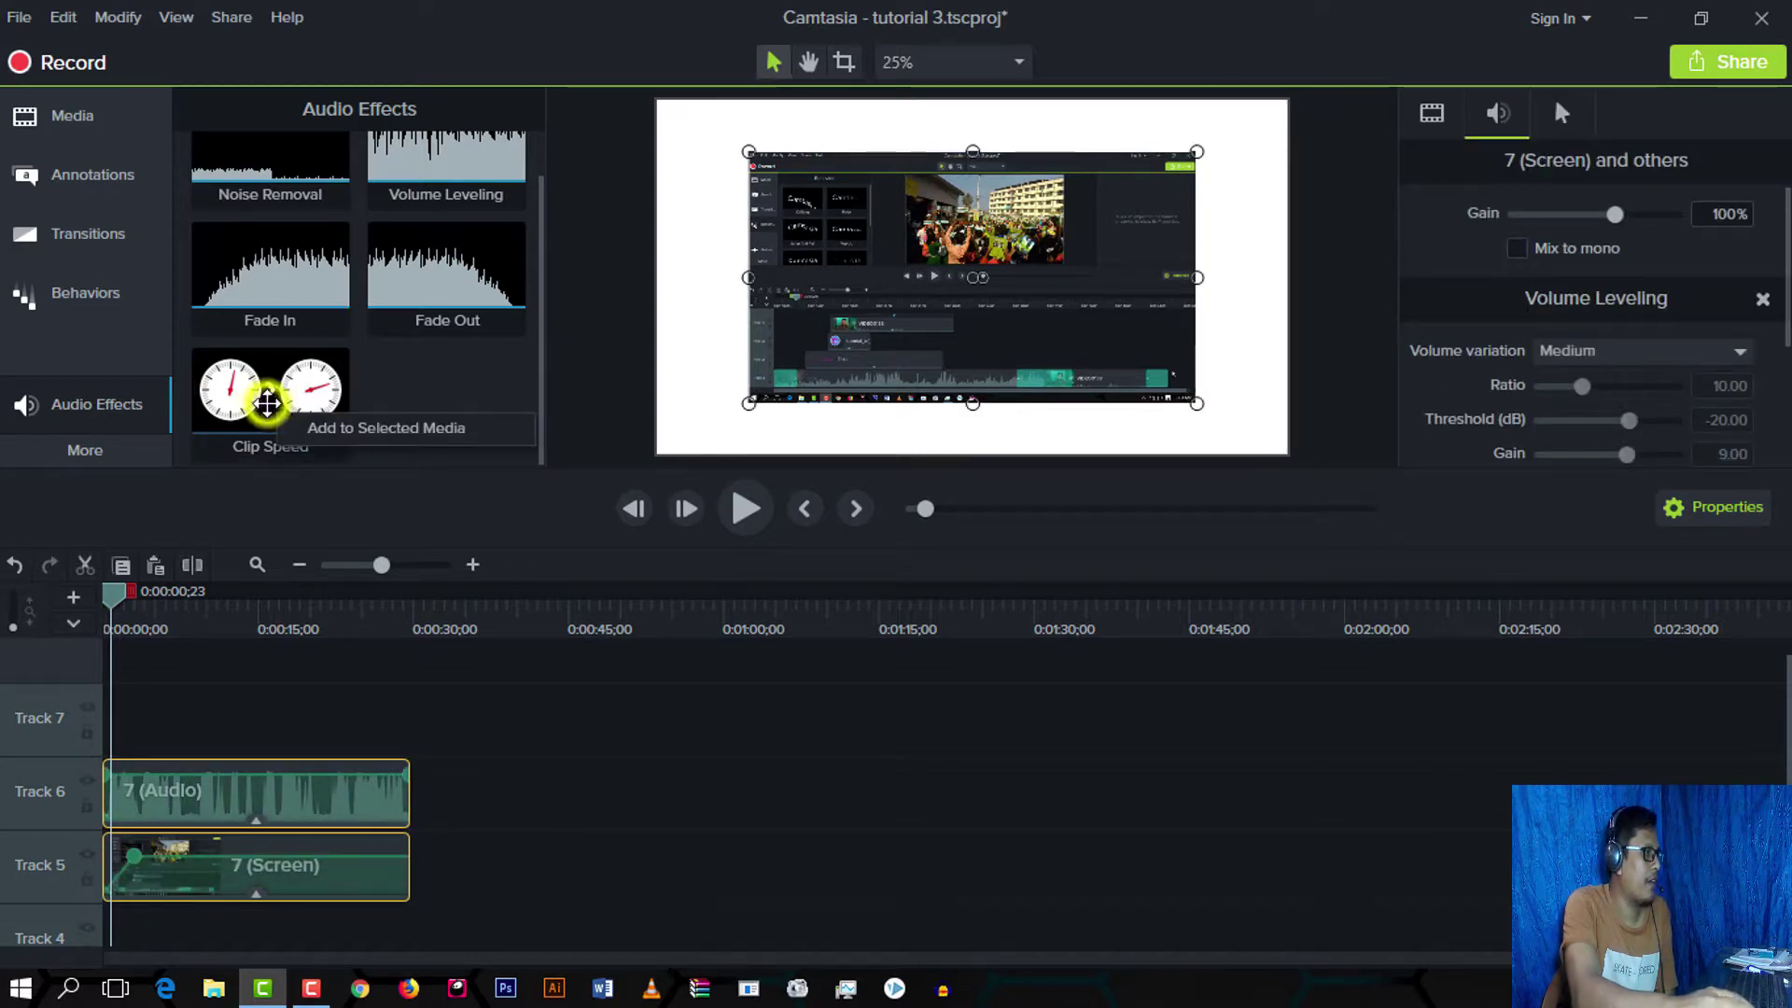
pyautogui.click(403, 429)
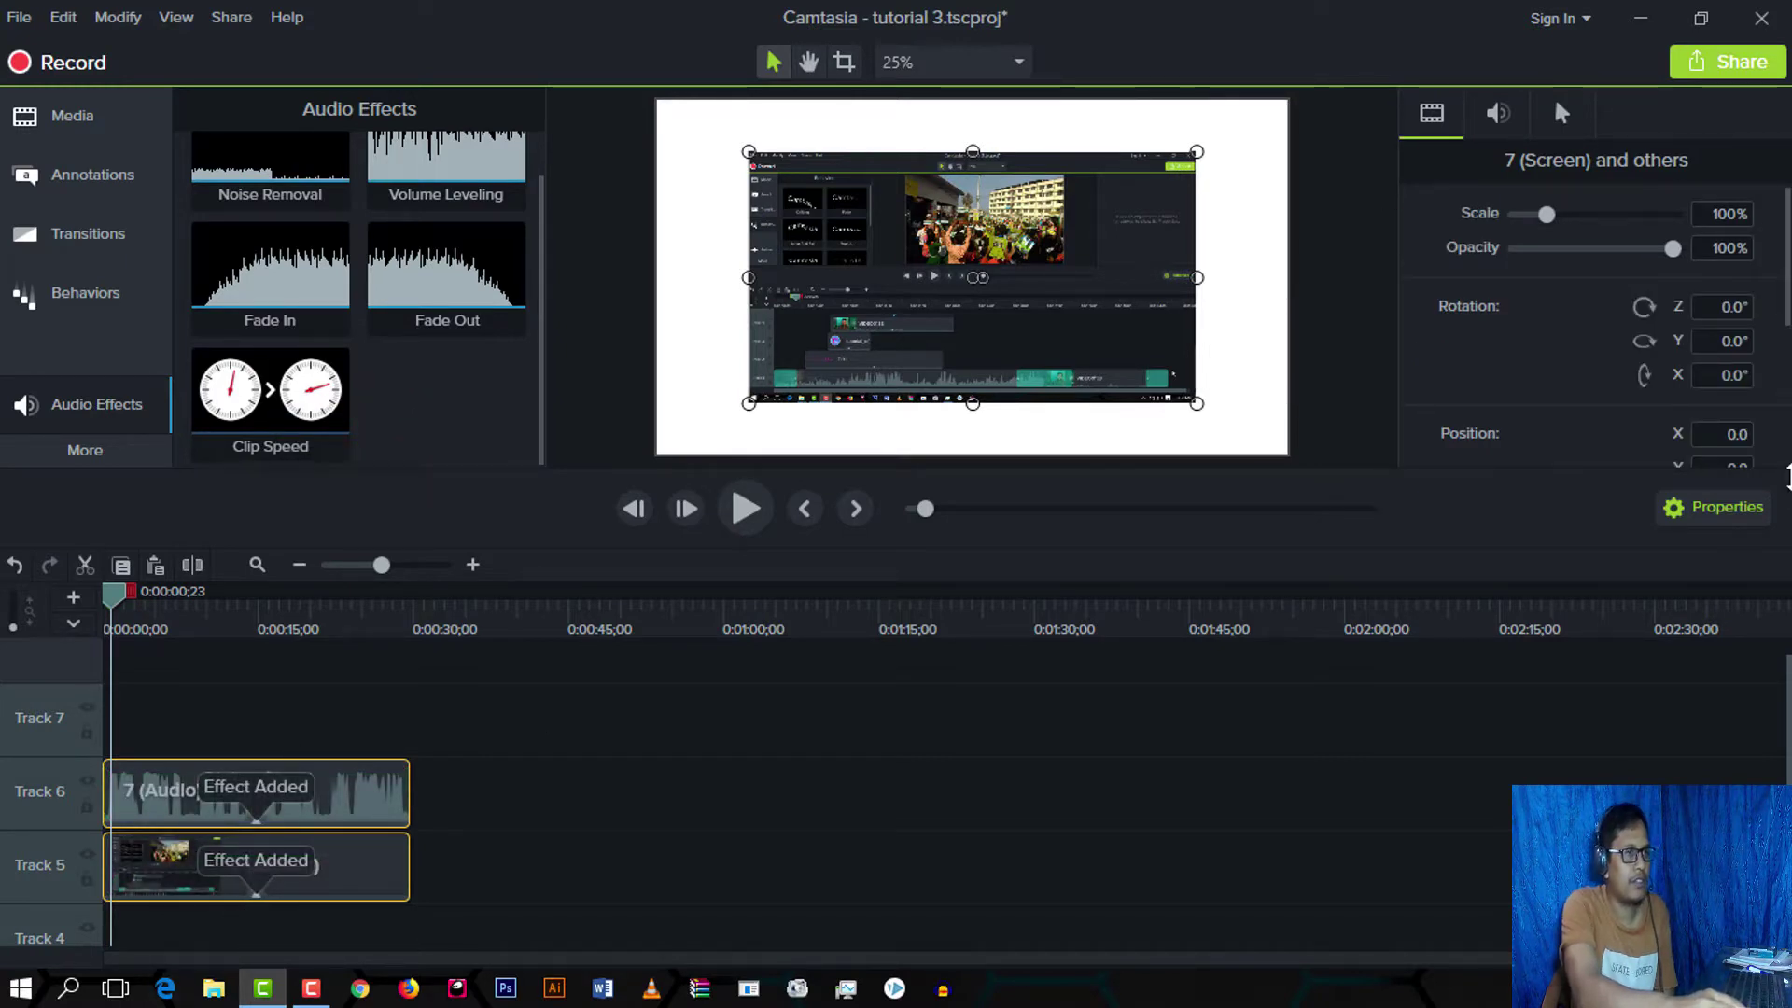
pyautogui.scroll(-3, 1644, 368)
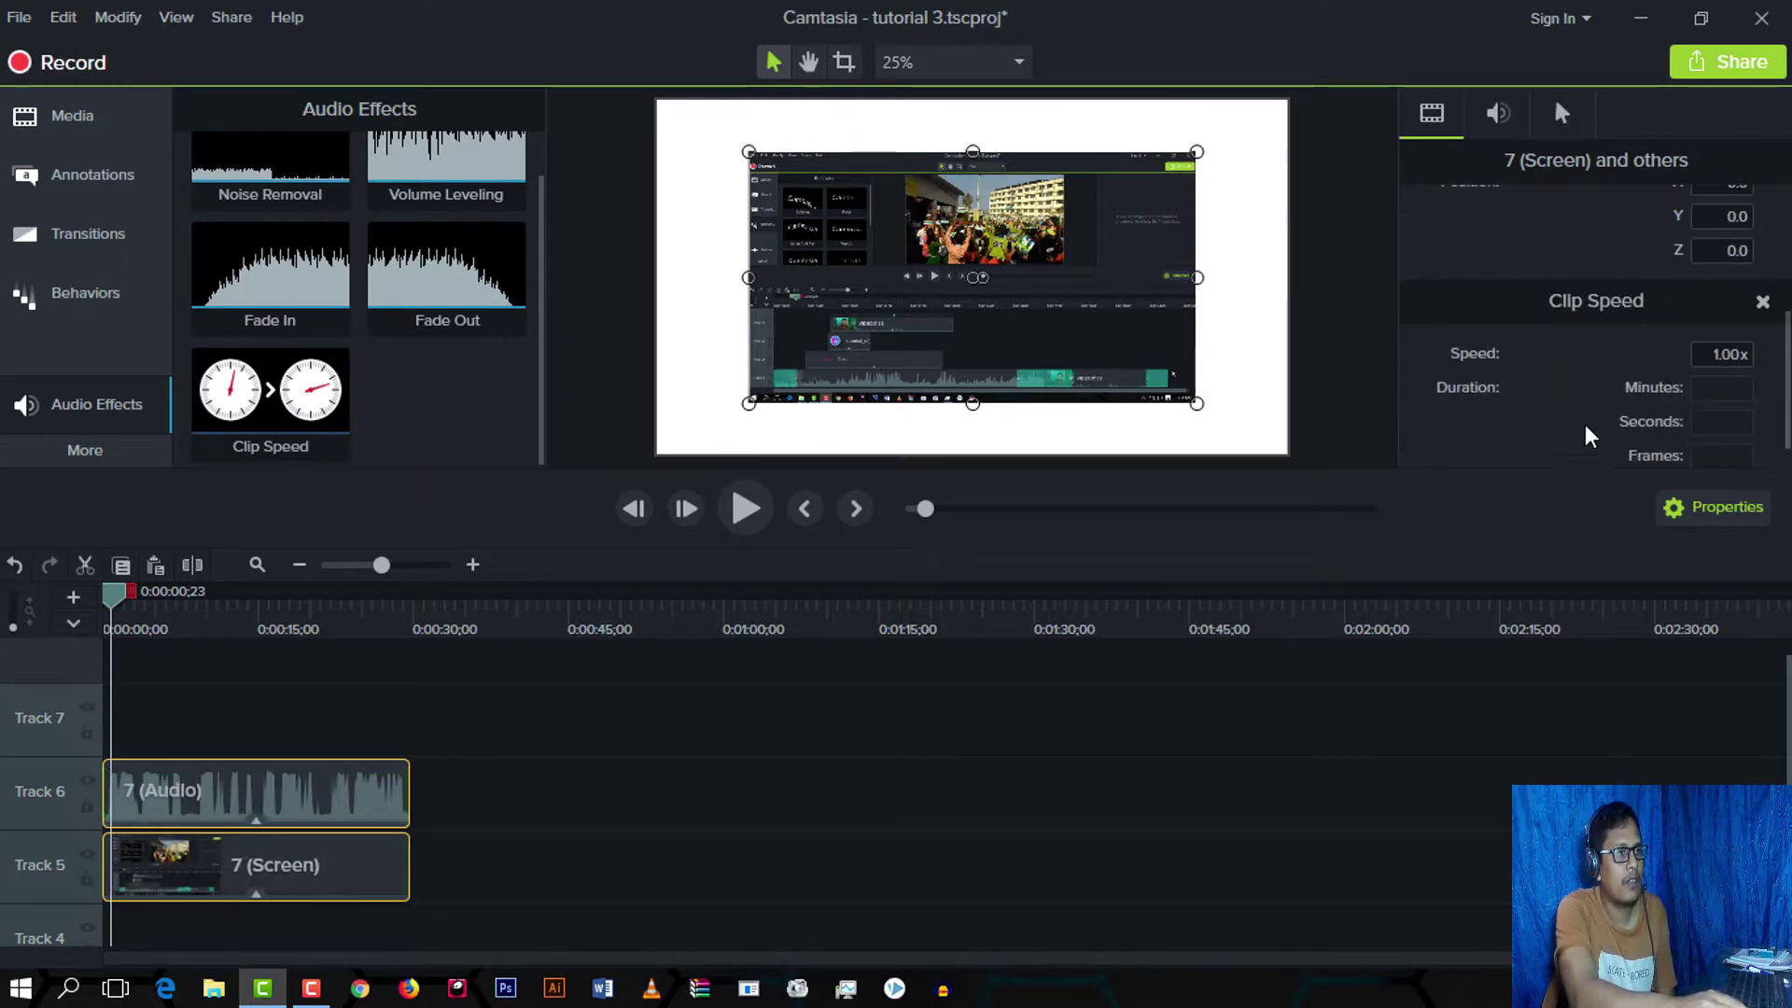
pyautogui.scroll(-1, 1607, 338)
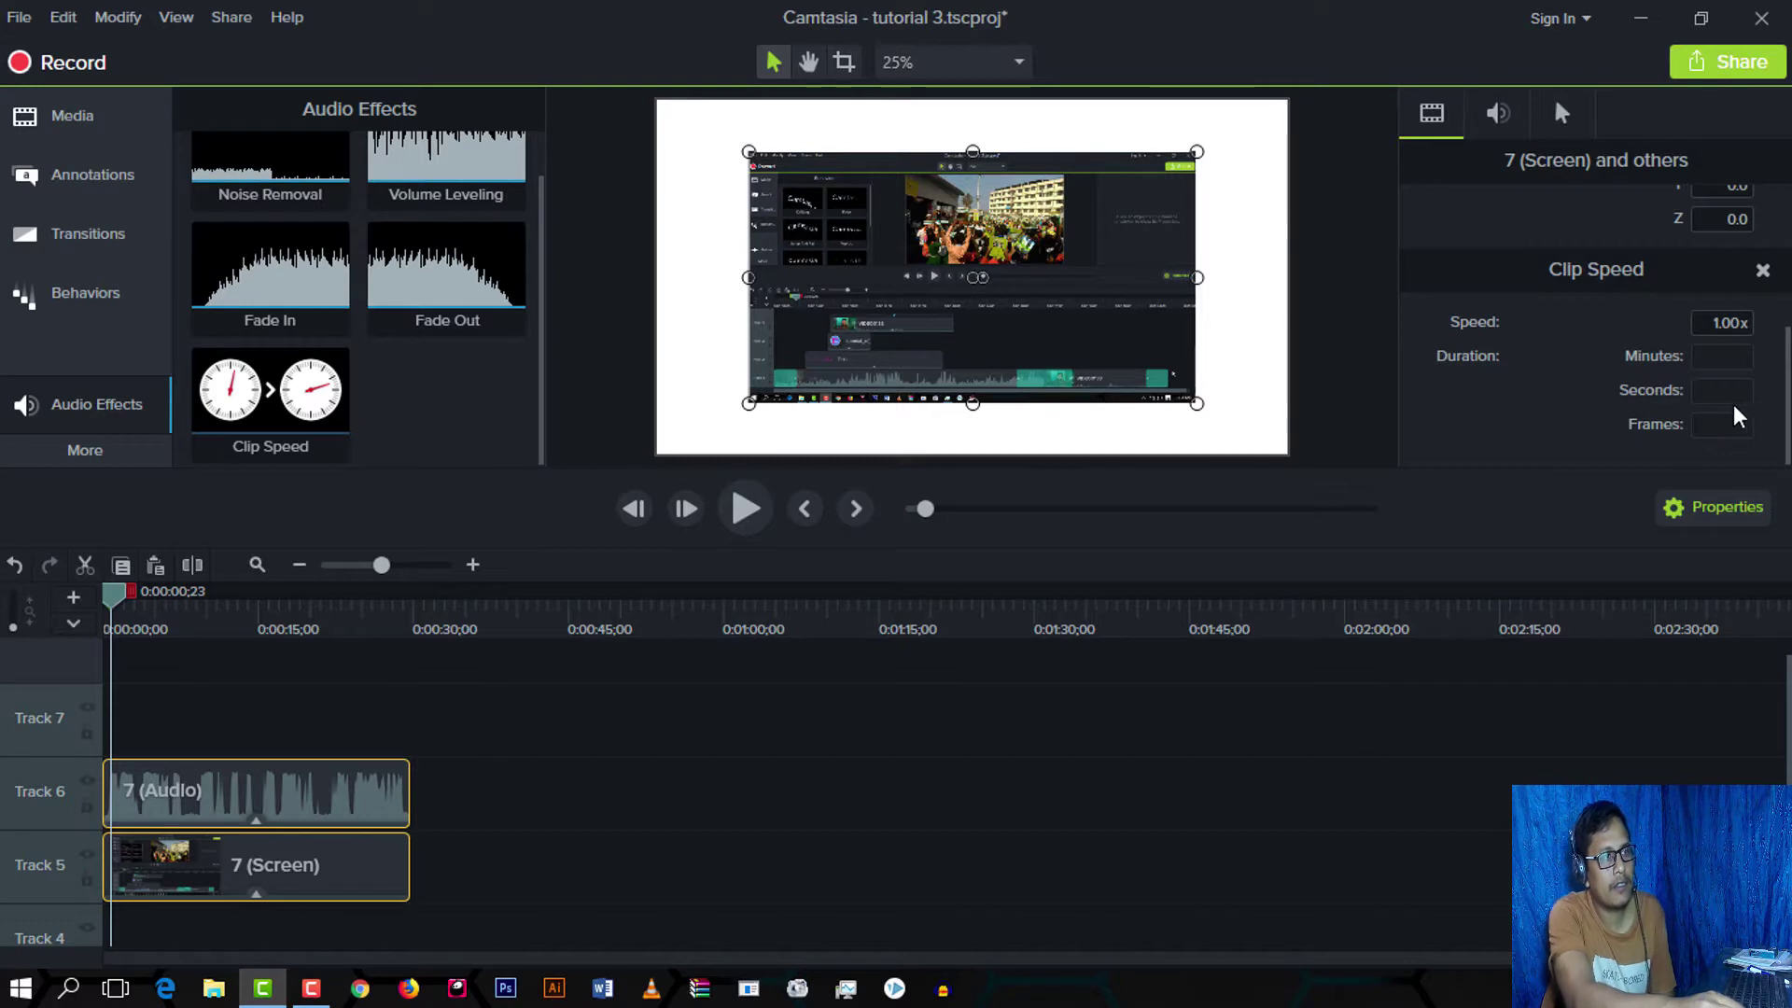
# Step: Examine the Clip Speed settings of the 7 (Audio) and 7 (Screen) clips individually, with the playhead back at the start
pyautogui.moveTo(117, 593)
pyautogui.mouseDown()
pyautogui.moveTo(597, 644)
pyautogui.moveTo(228, 652)
pyautogui.moveTo(261, 660)
pyautogui.moveTo(763, 672)
pyautogui.moveTo(320, 680)
pyautogui.moveTo(180, 793)
pyautogui.mouseUp()
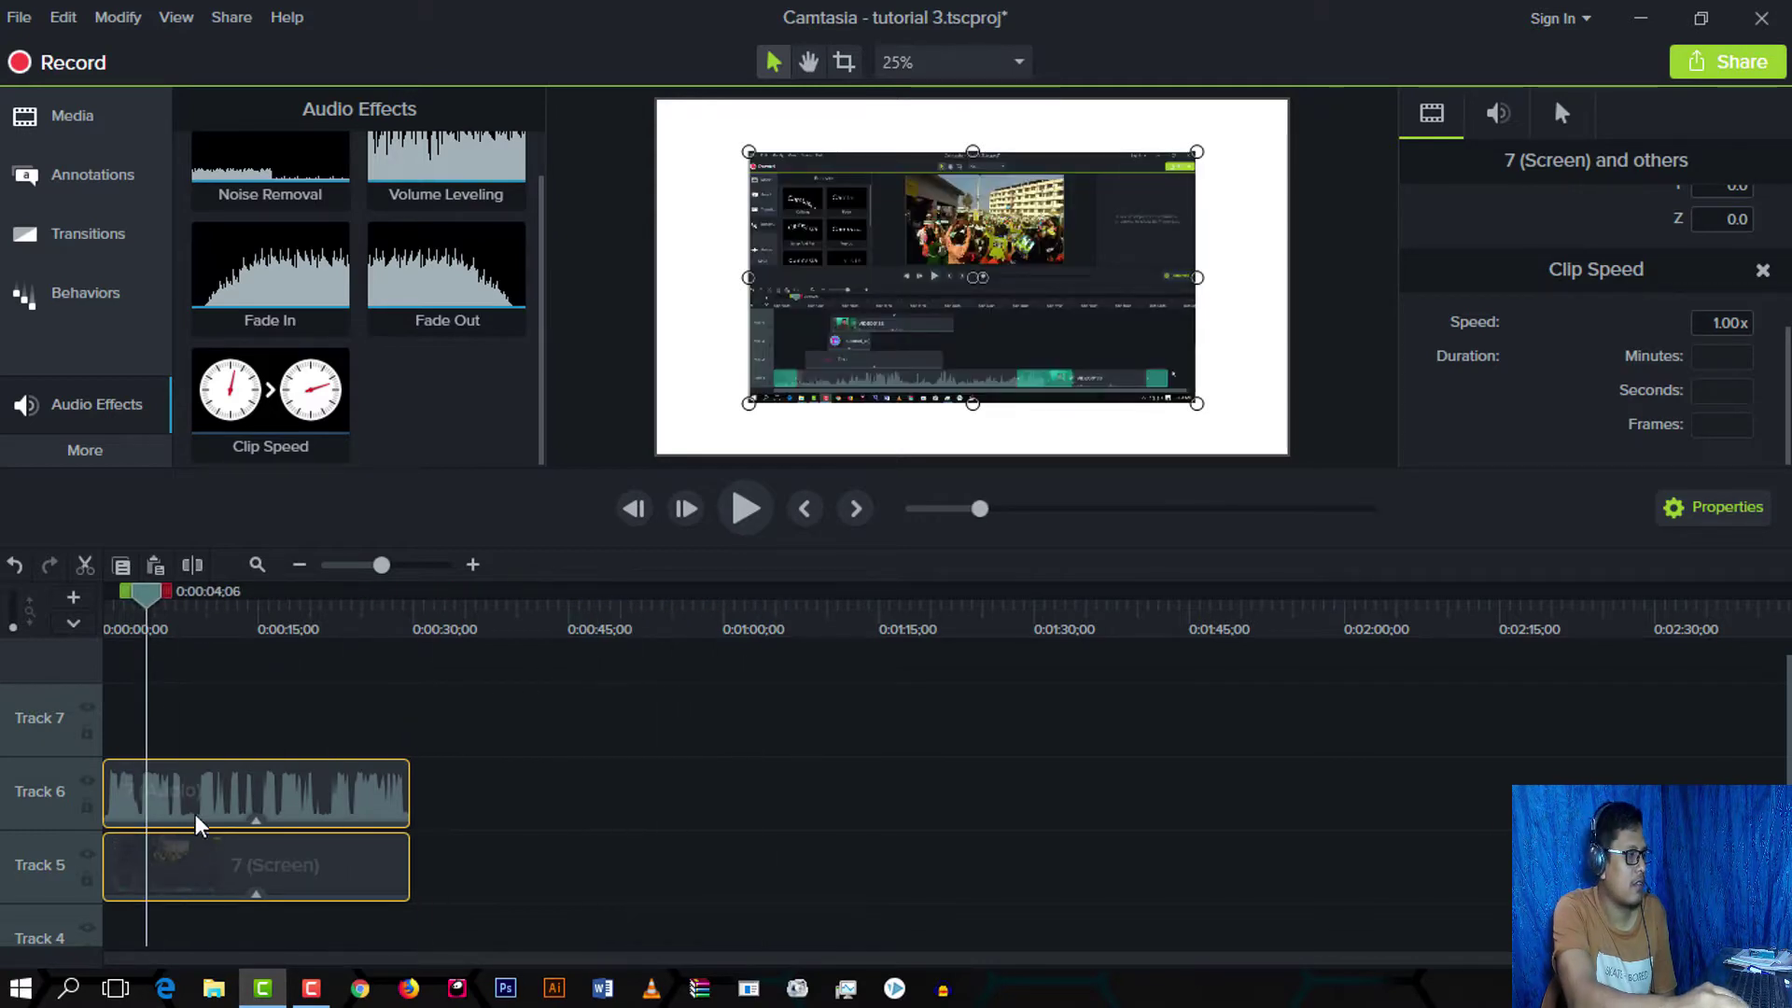
pyautogui.click(194, 812)
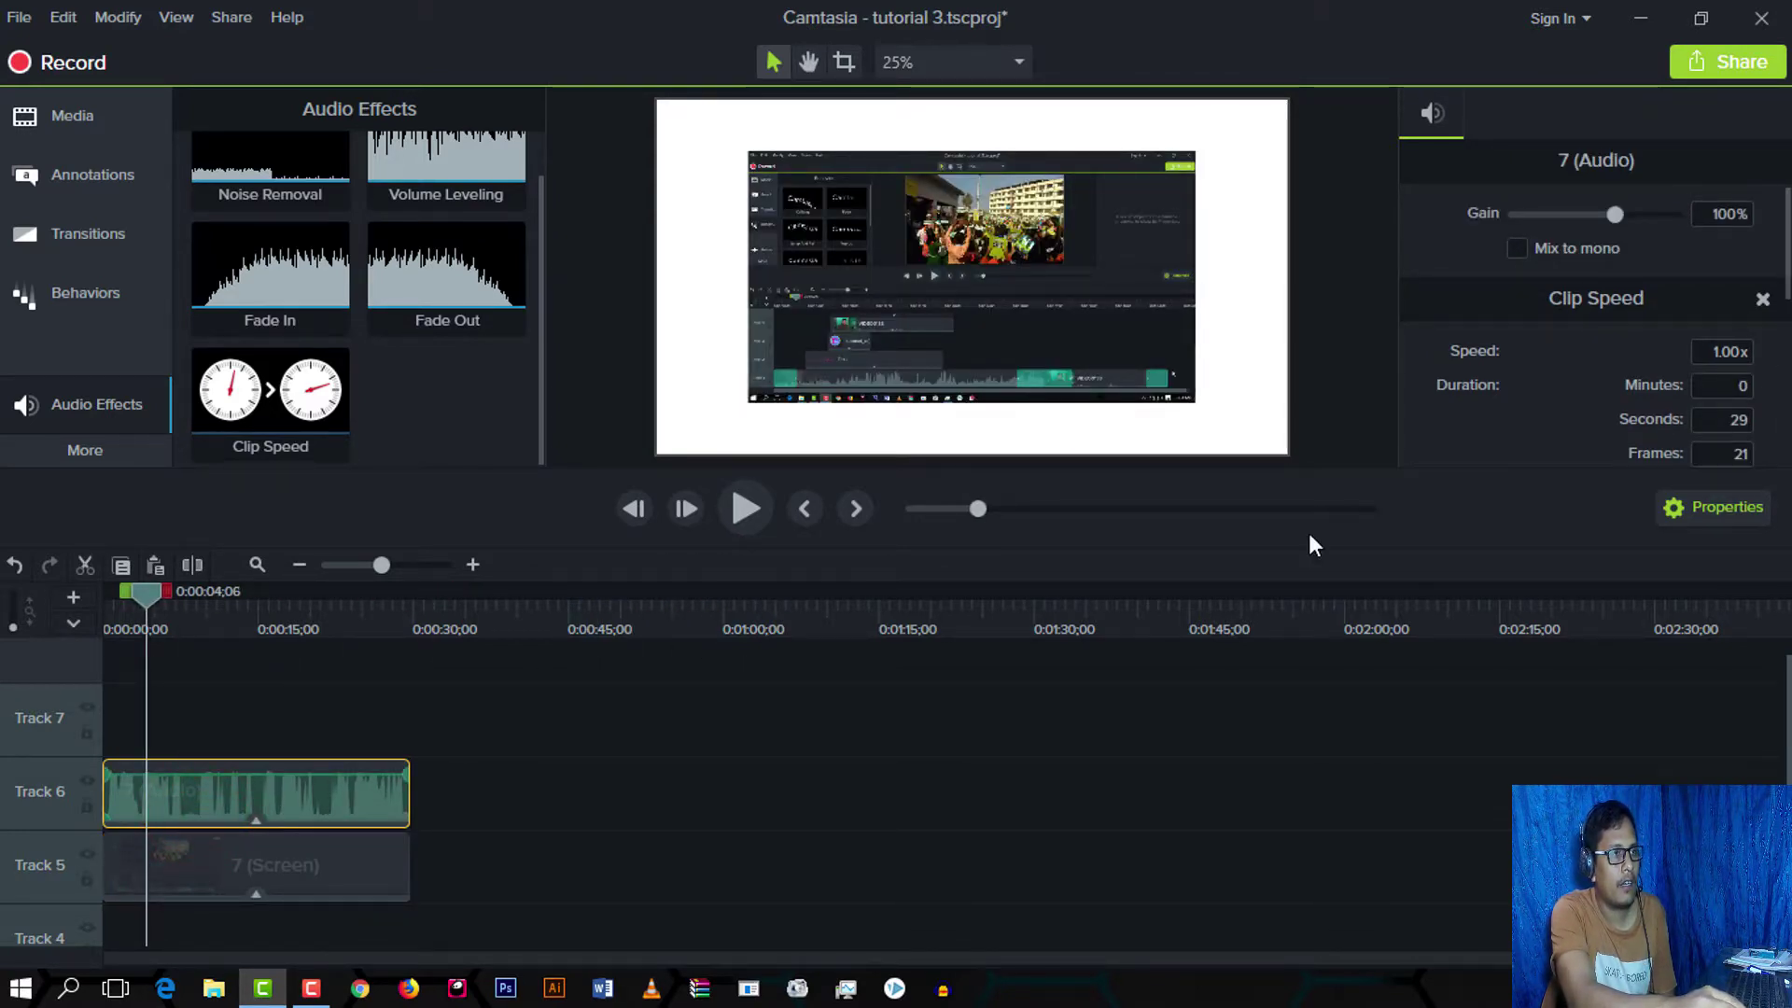
pyautogui.moveTo(126, 614); pyautogui.dragTo(41, 646)
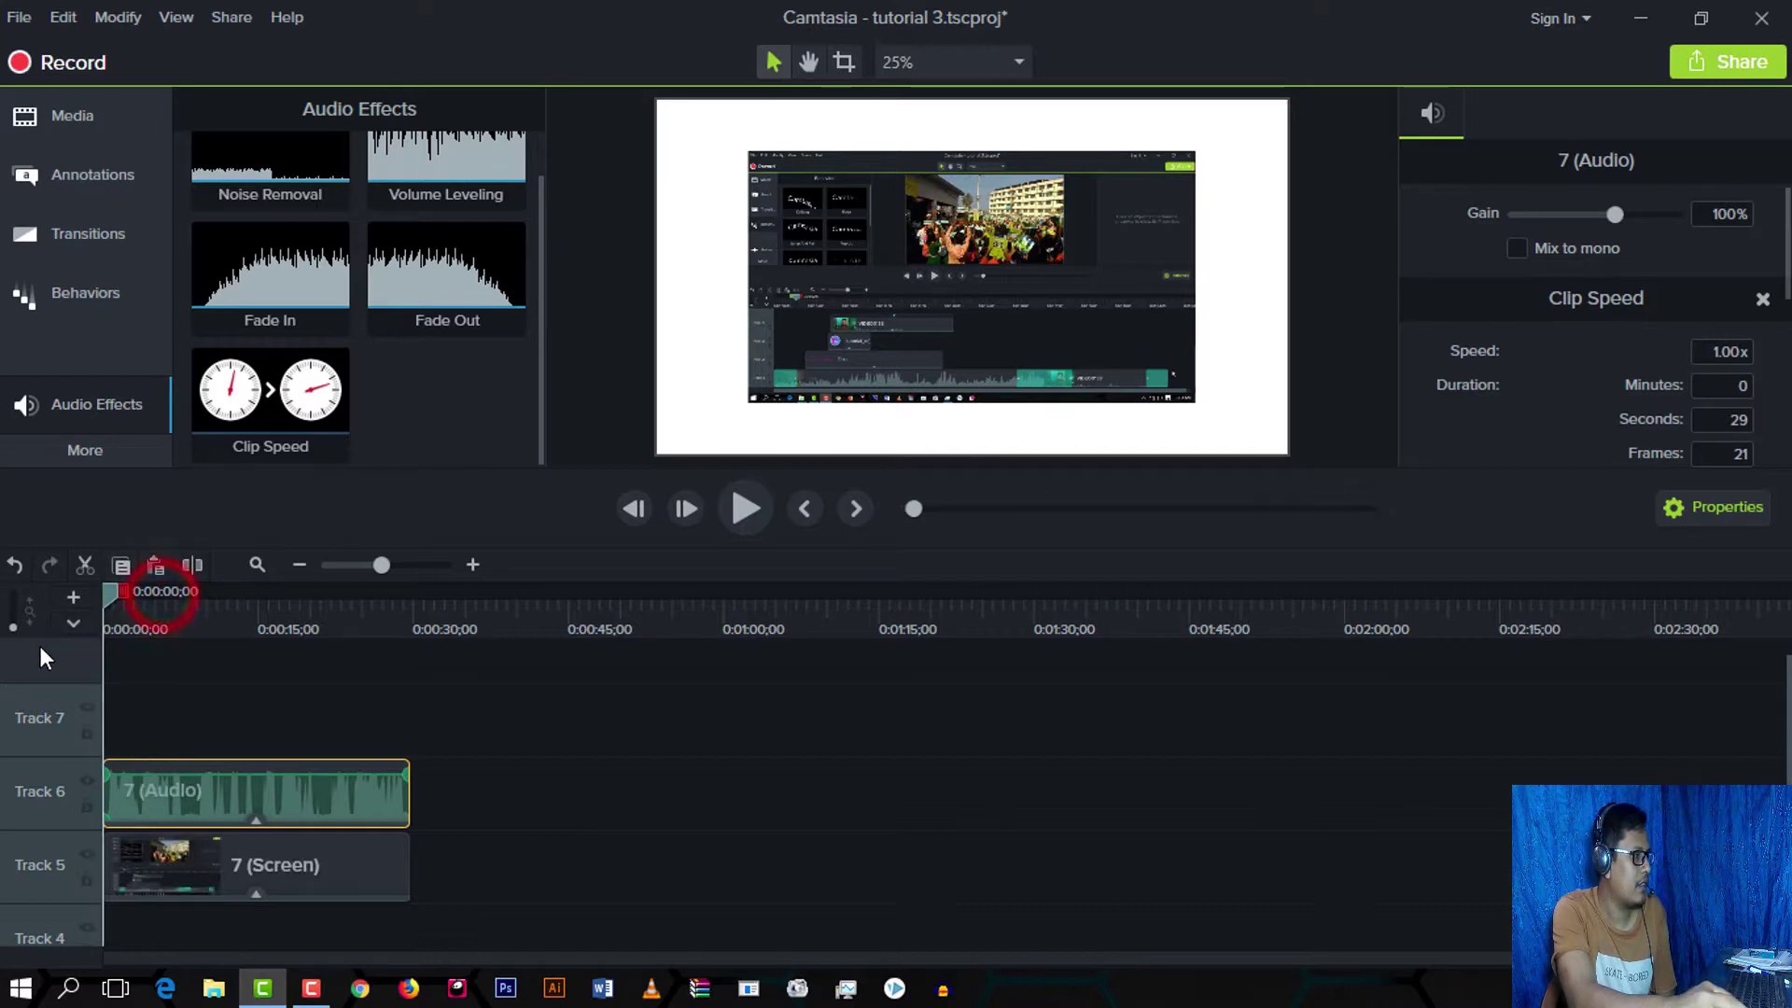
pyautogui.click(268, 870)
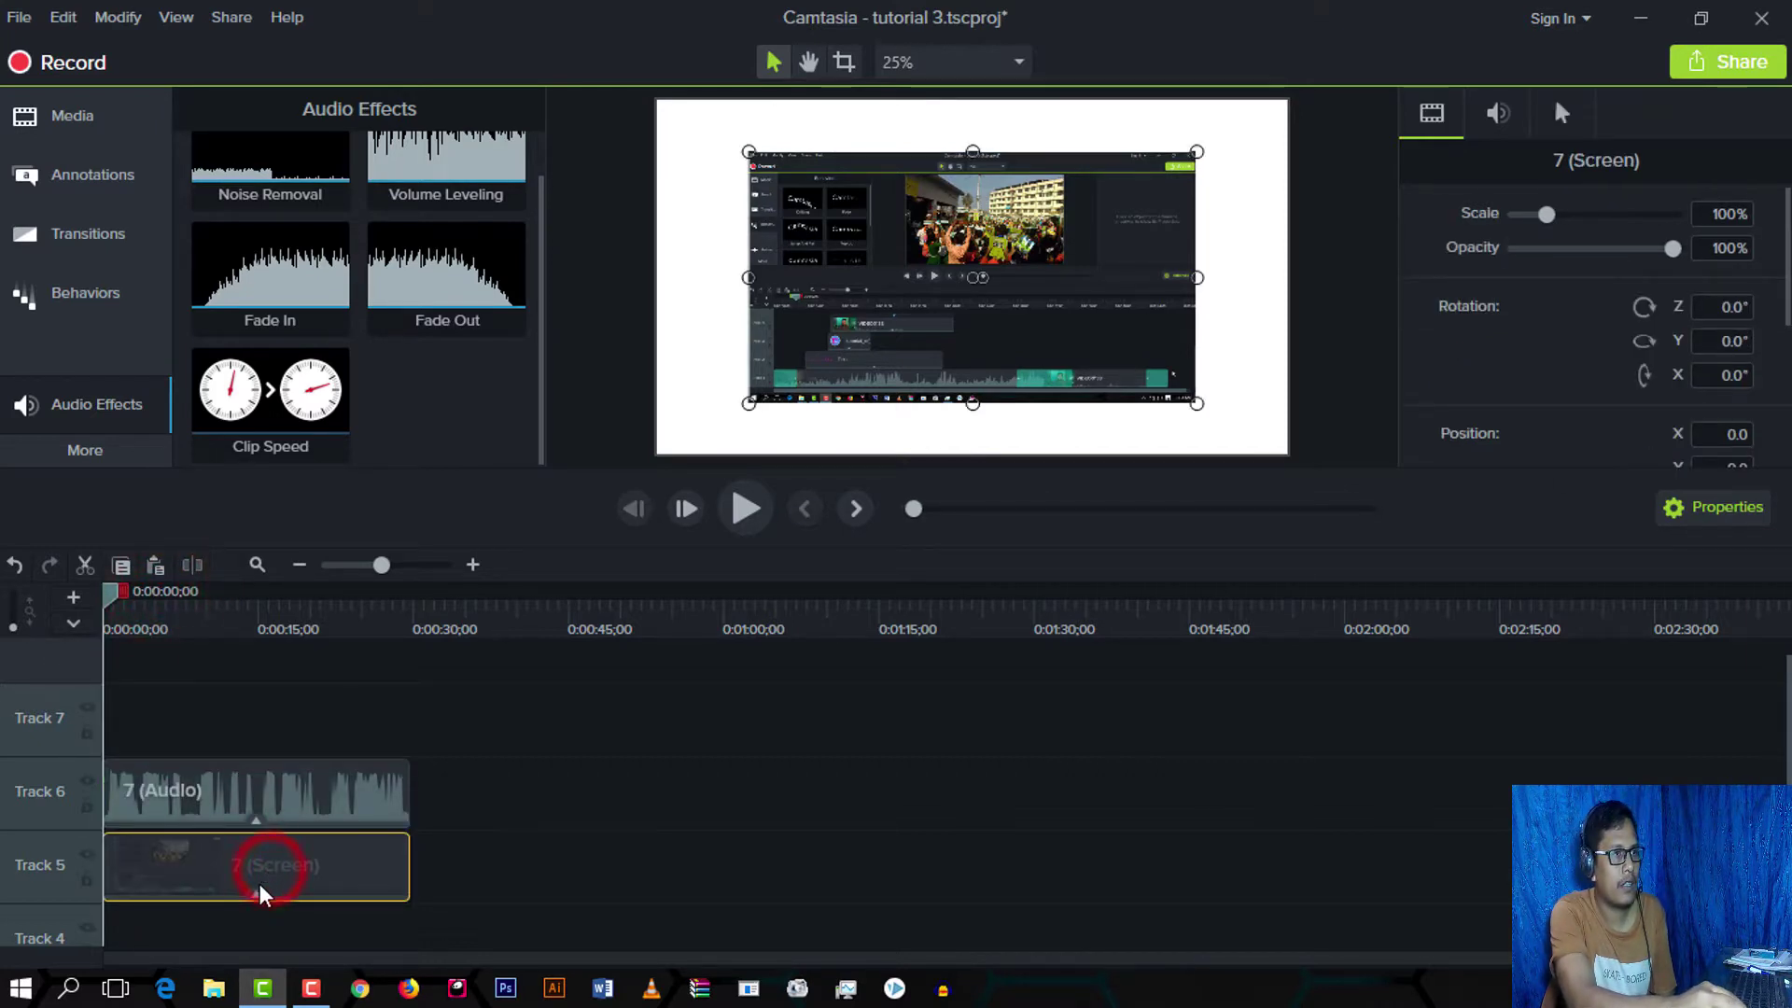
pyautogui.click(256, 893)
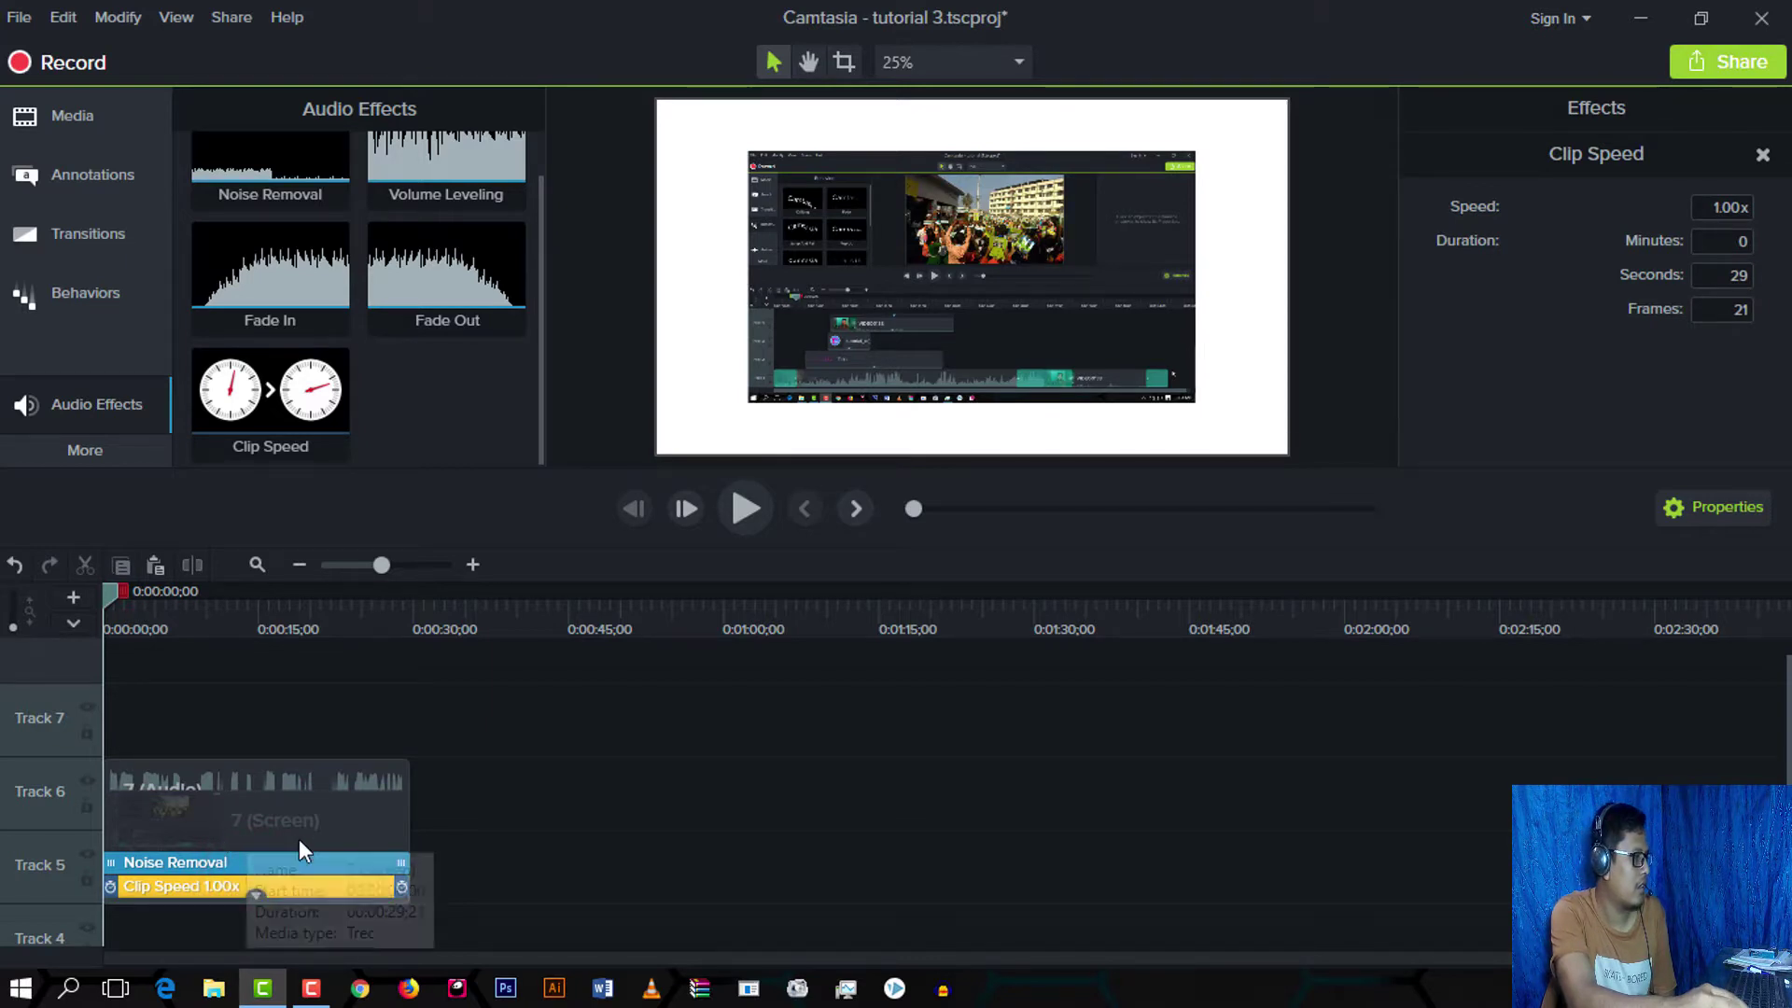
pyautogui.scroll(1, 261, 868)
pyautogui.click(193, 815)
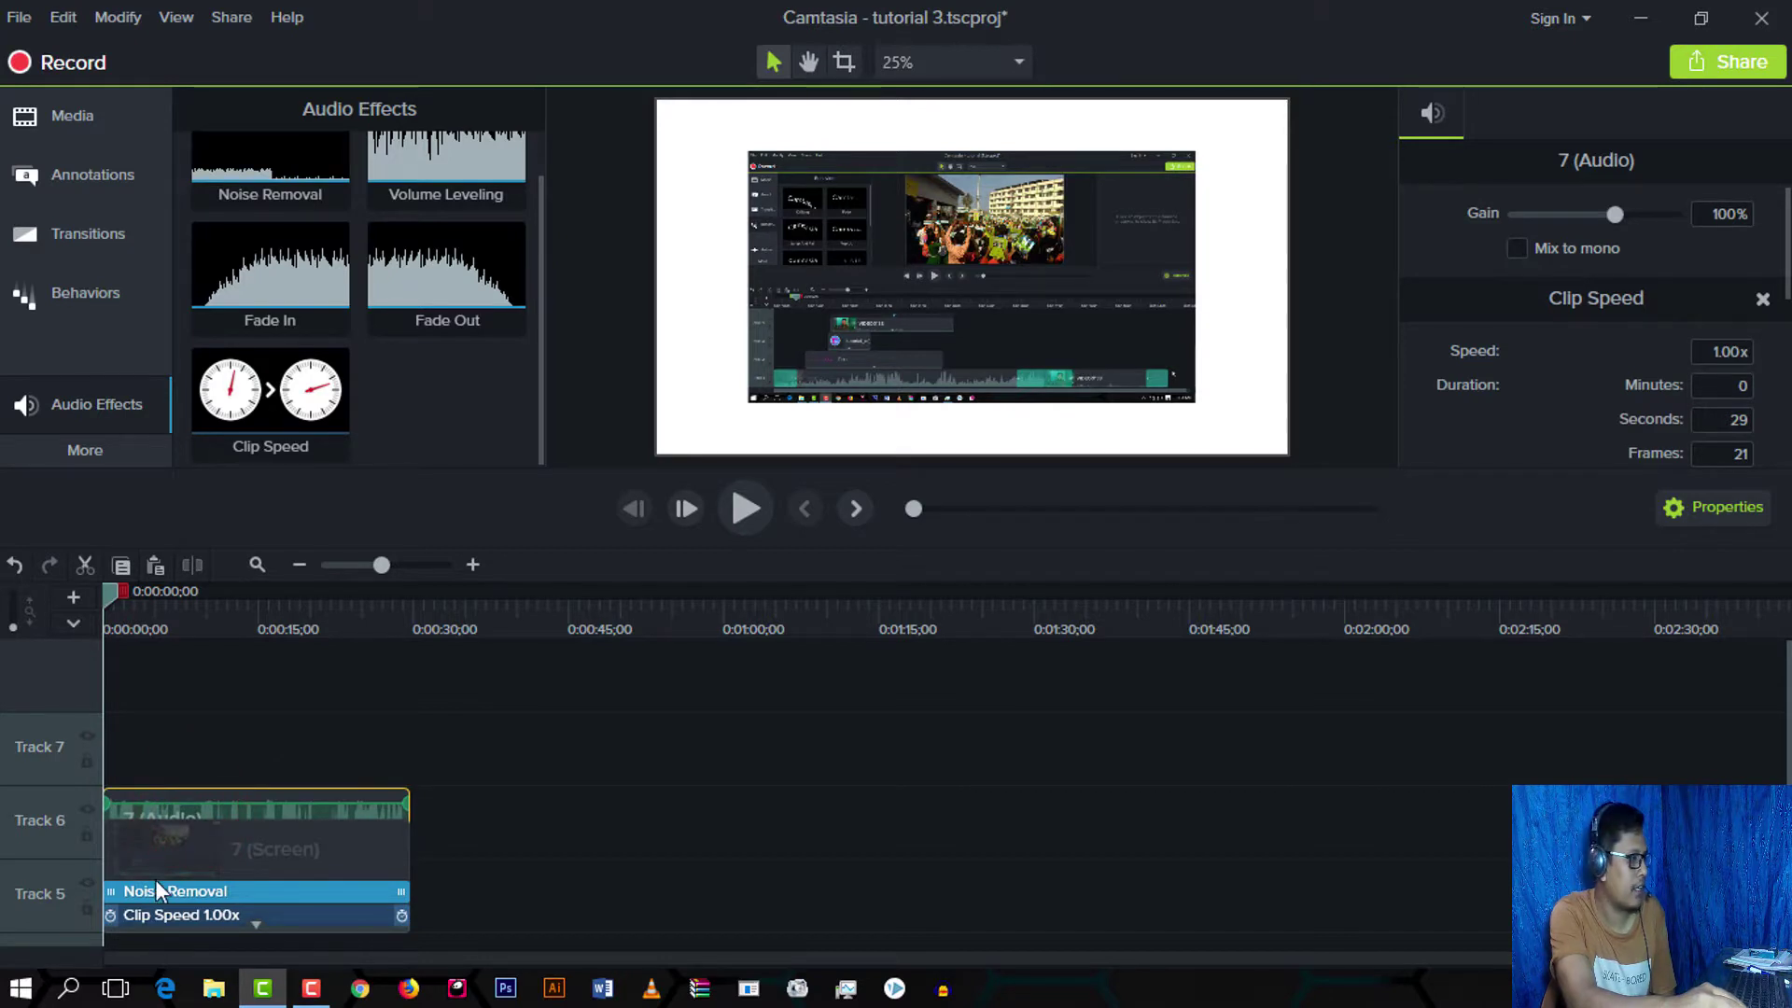
# Step: Run the Noise Removal analysis on the 7 (Screen) clip and show that clip's Clip Speed settings
pyautogui.click(201, 894)
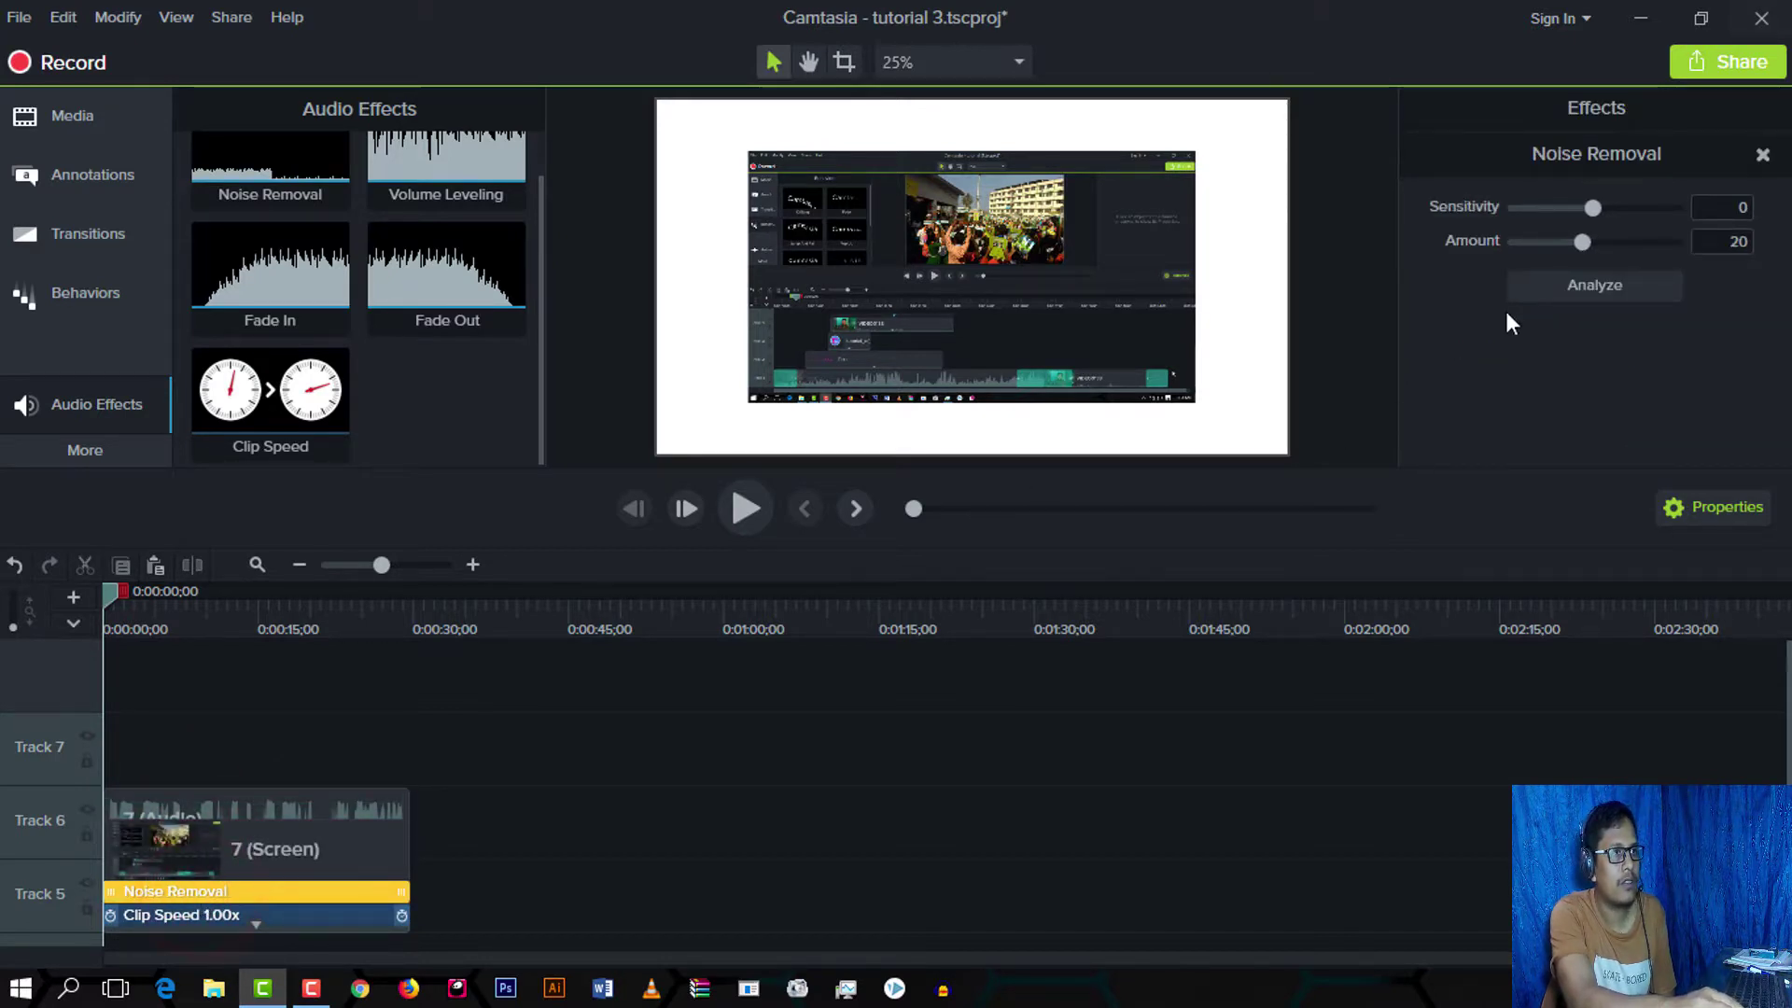
pyautogui.click(1592, 280)
pyautogui.click(209, 910)
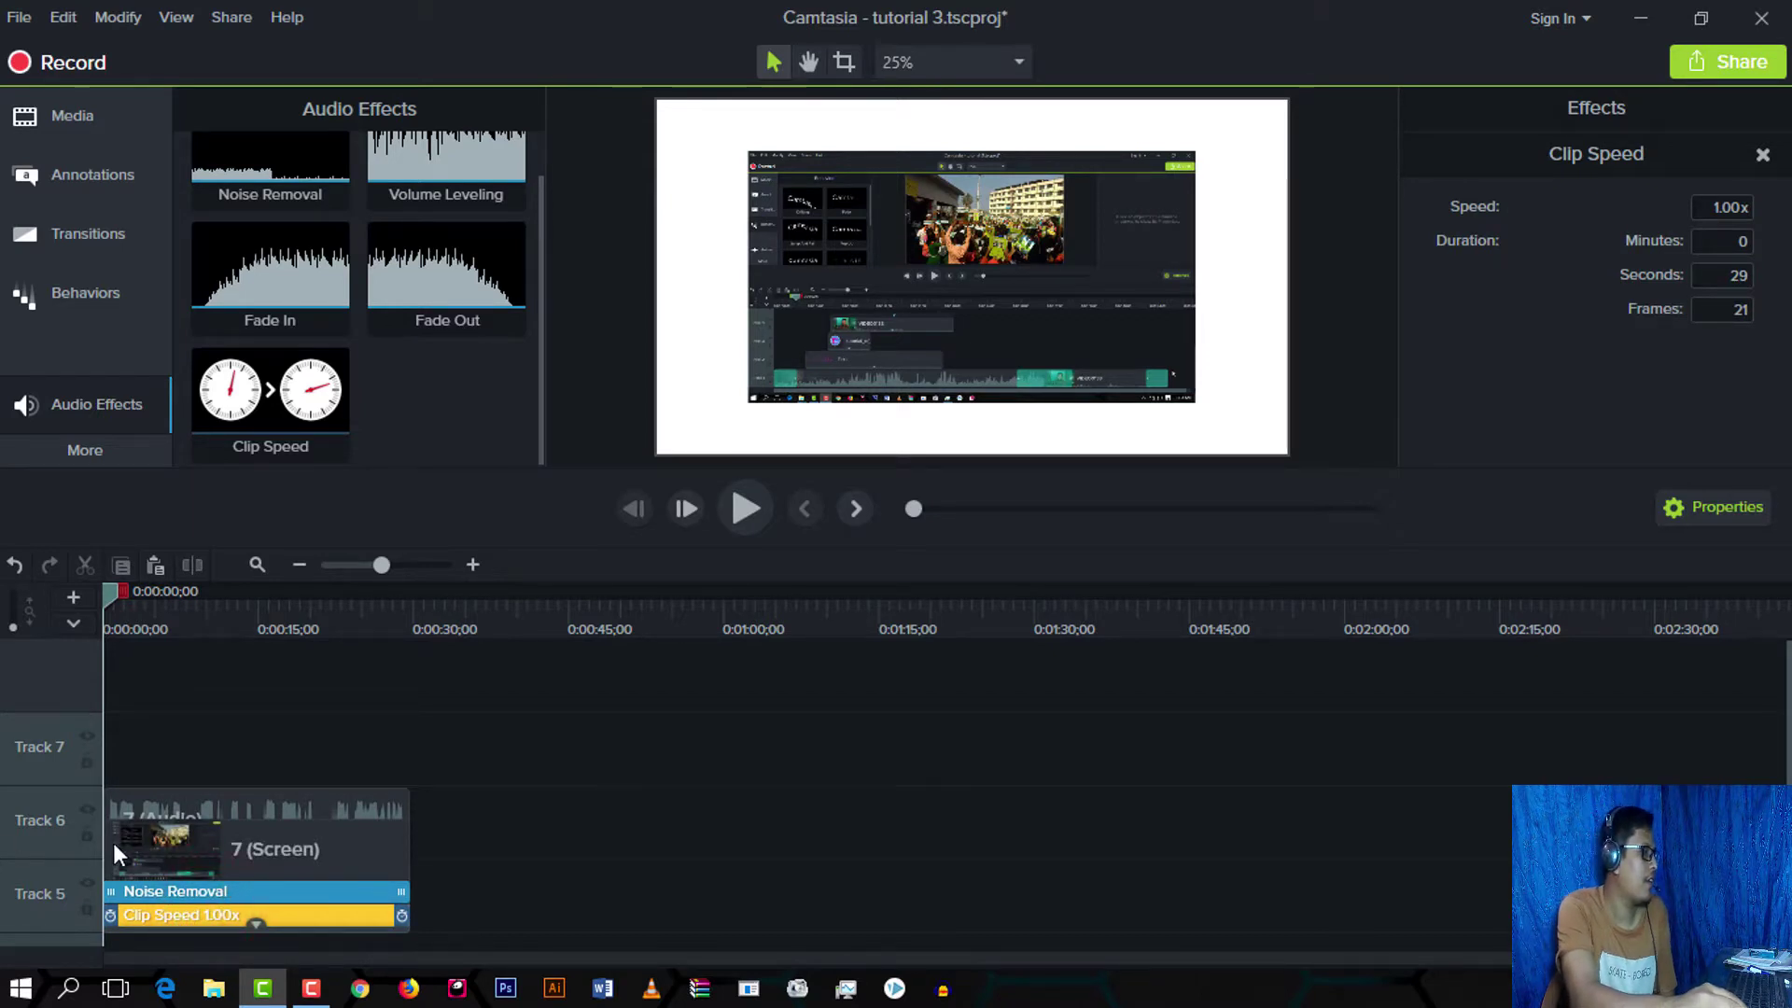
# Step: Try setting the seconds of the 7 (Audio) clip's Clip Speed duration to 40, and undo the change
pyautogui.click(233, 820)
pyautogui.click(228, 801)
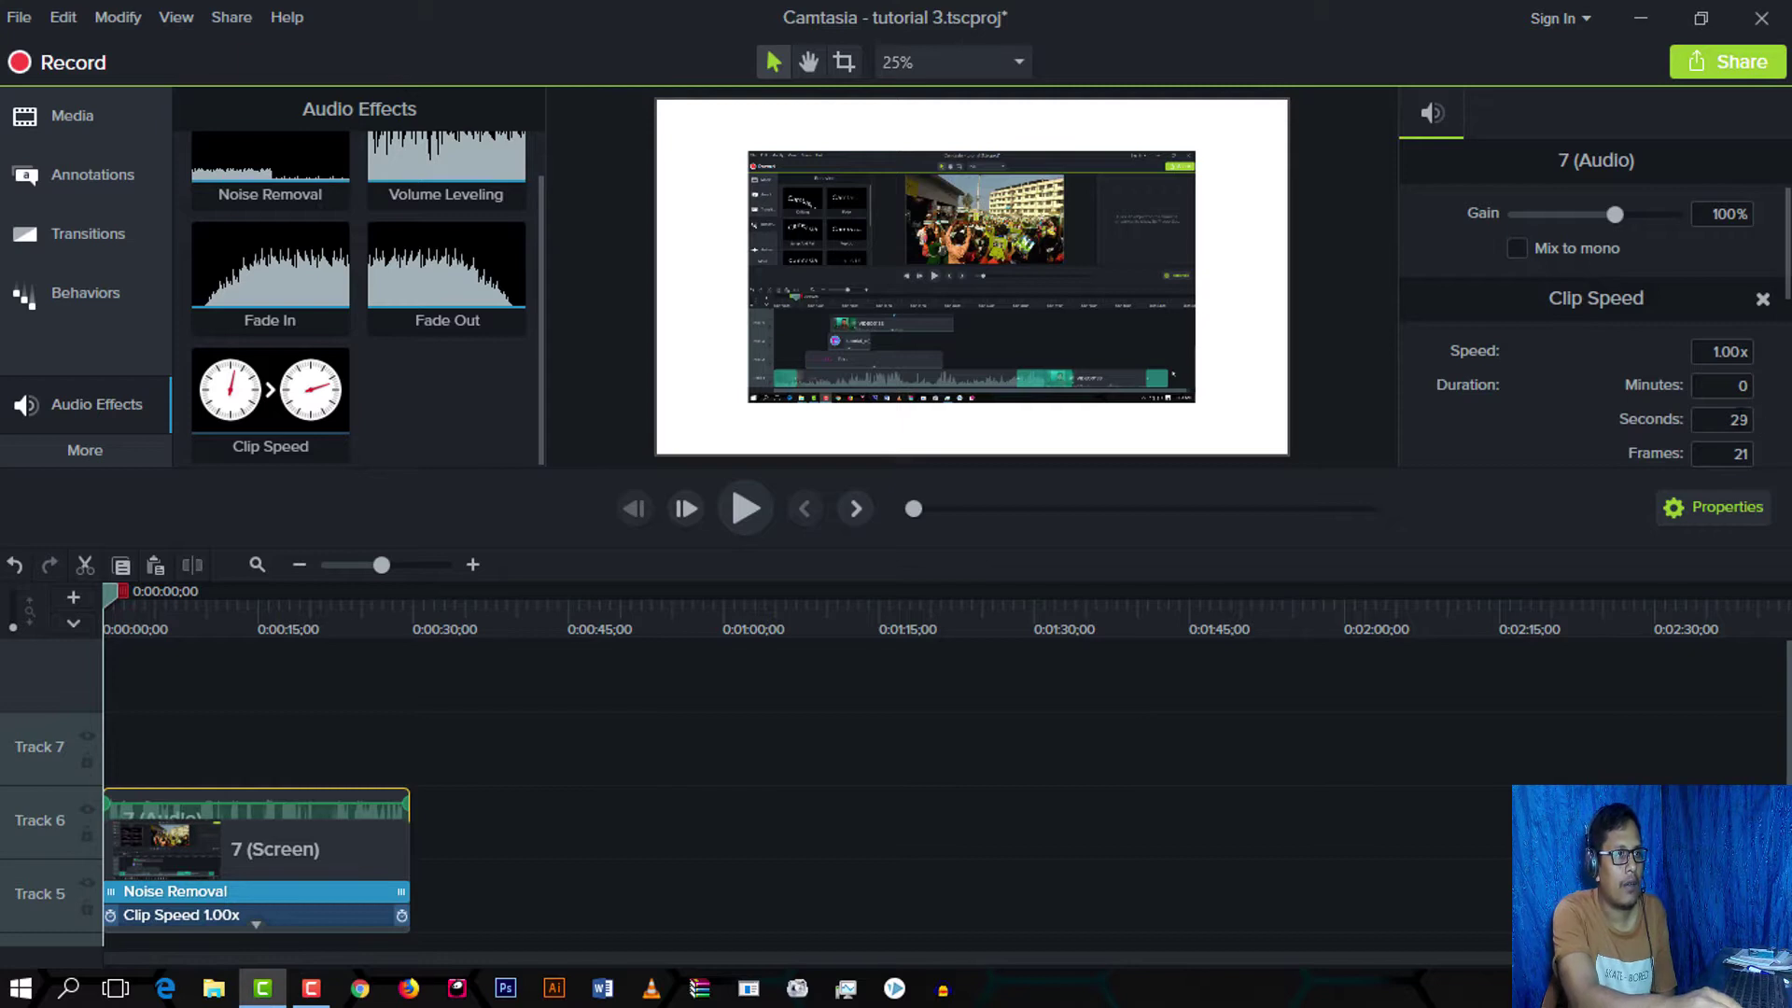
pyautogui.doubleClick(1745, 420)
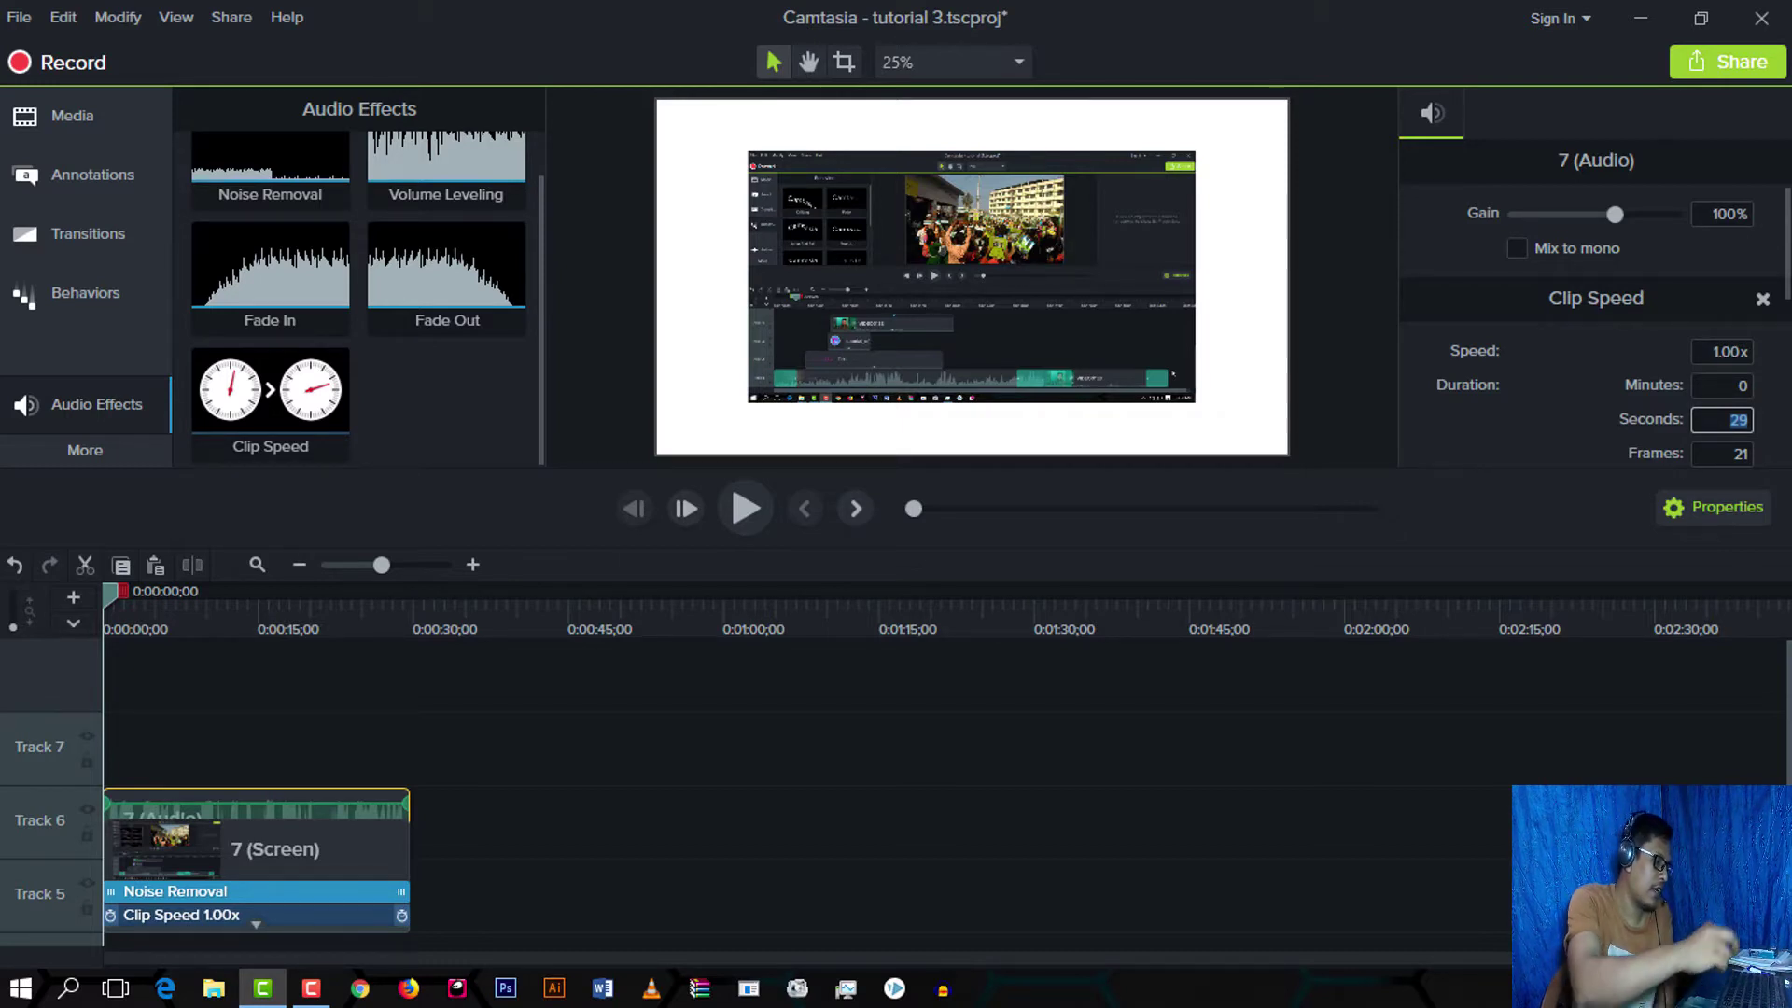
pyautogui.write('4')
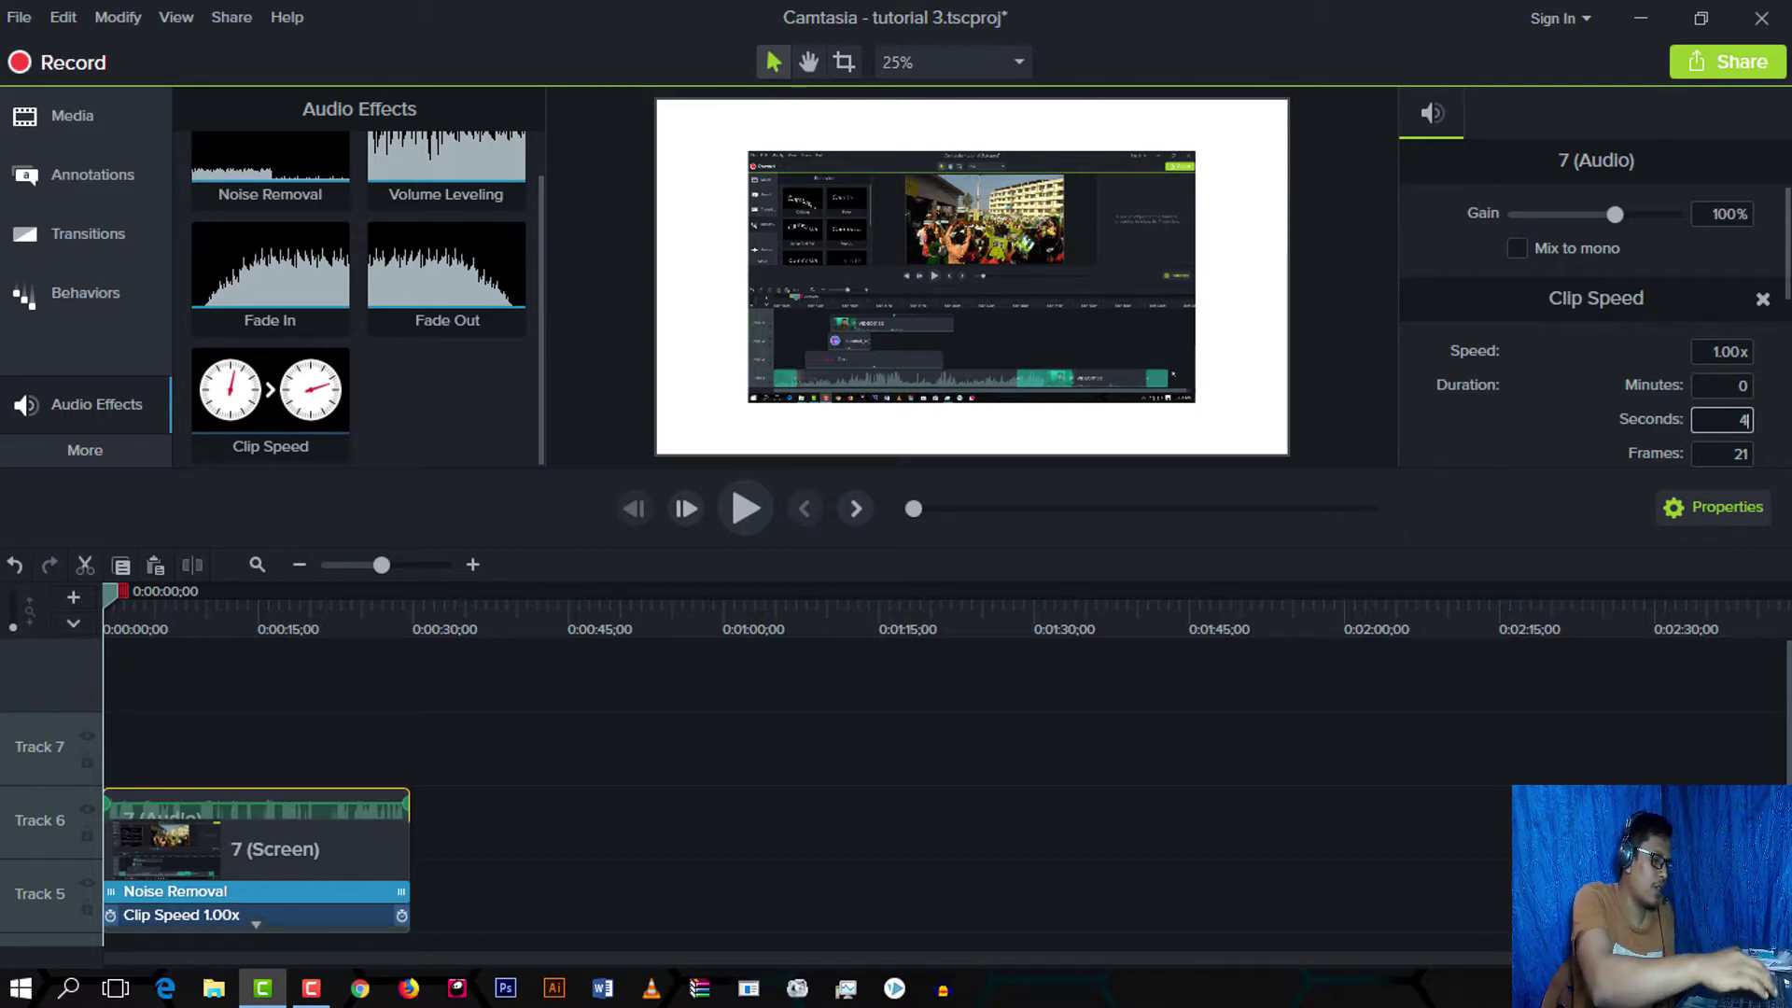
pyautogui.write('0')
pyautogui.click(568, 853)
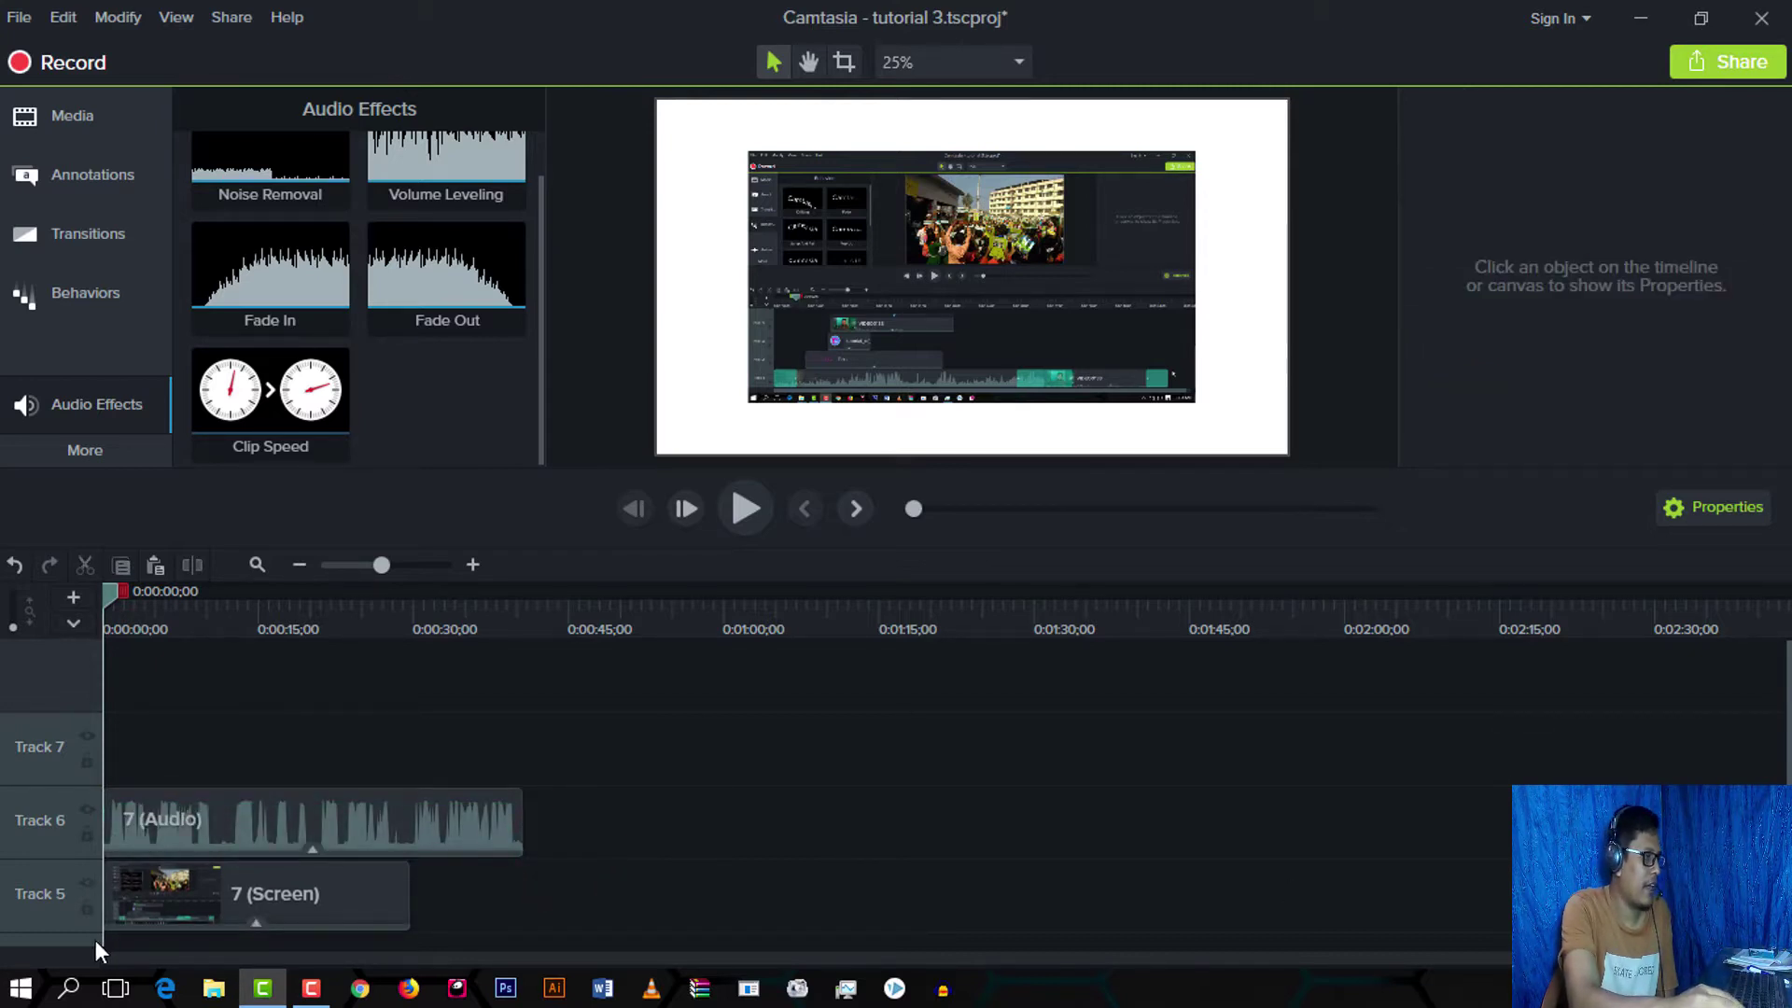
pyautogui.hotkey('ctrl', 'z')
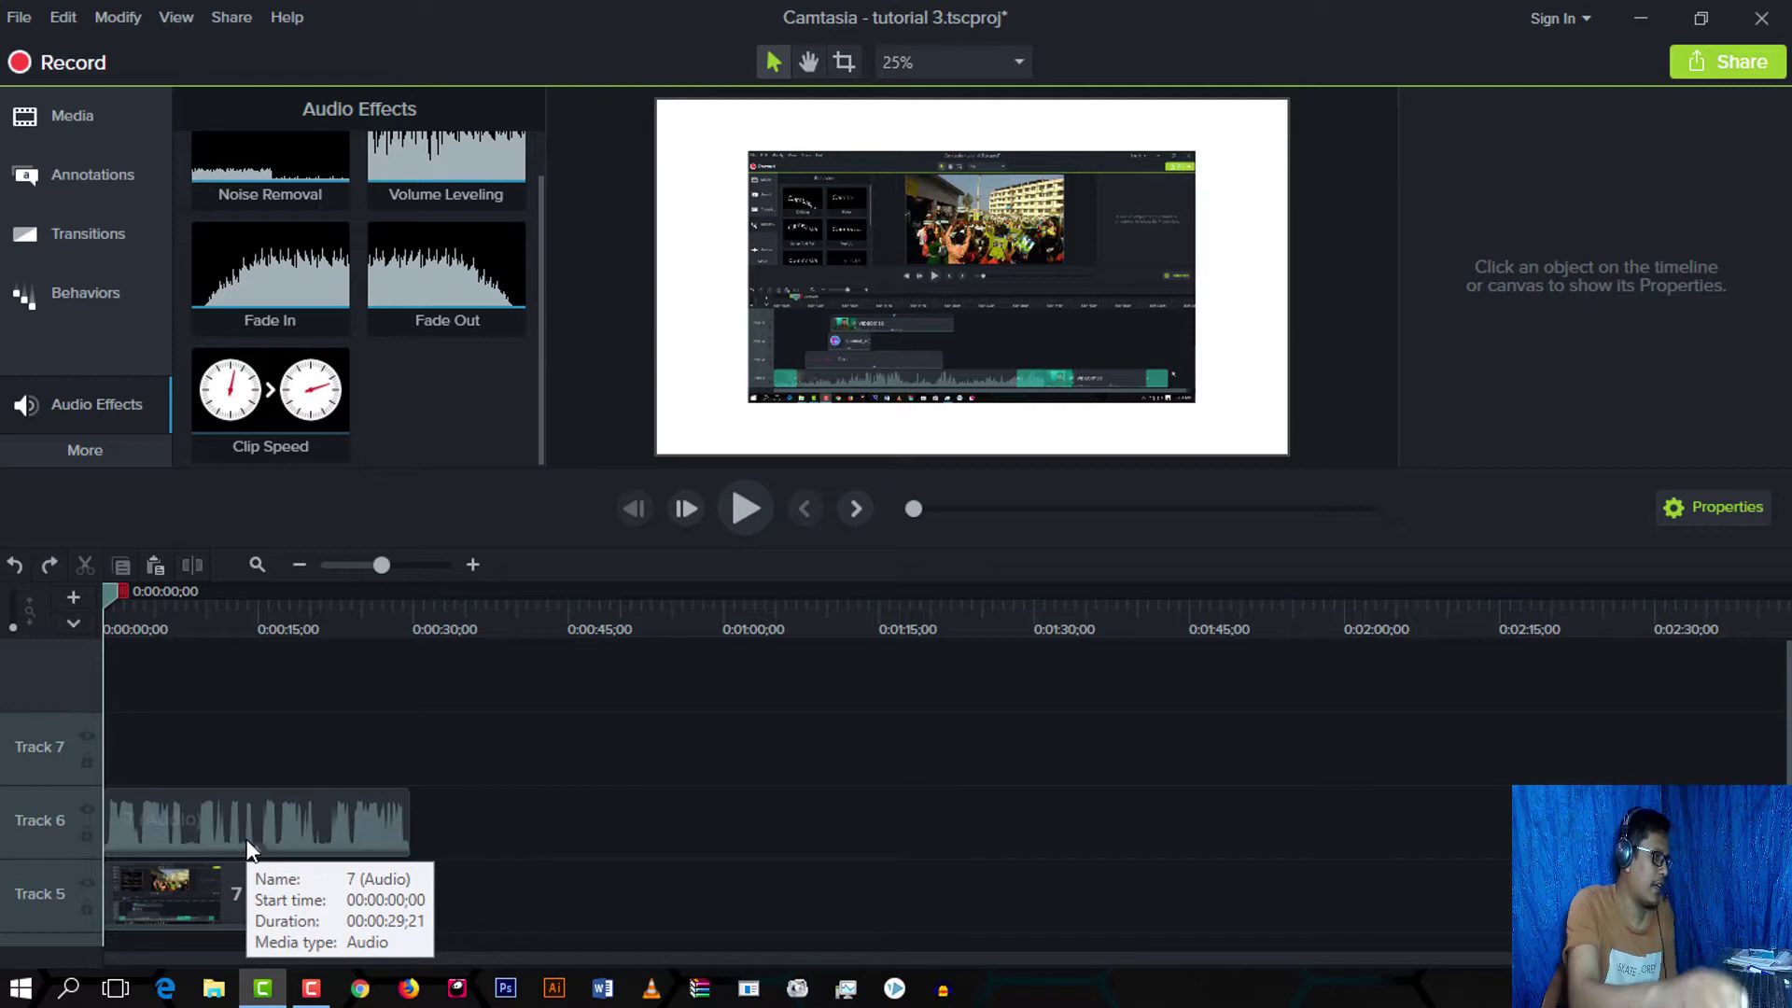
# Step: Set the seconds of the 7 (Screen) clip's Clip Speed duration to 44
pyautogui.moveTo(513, 801); pyautogui.dragTo(207, 926)
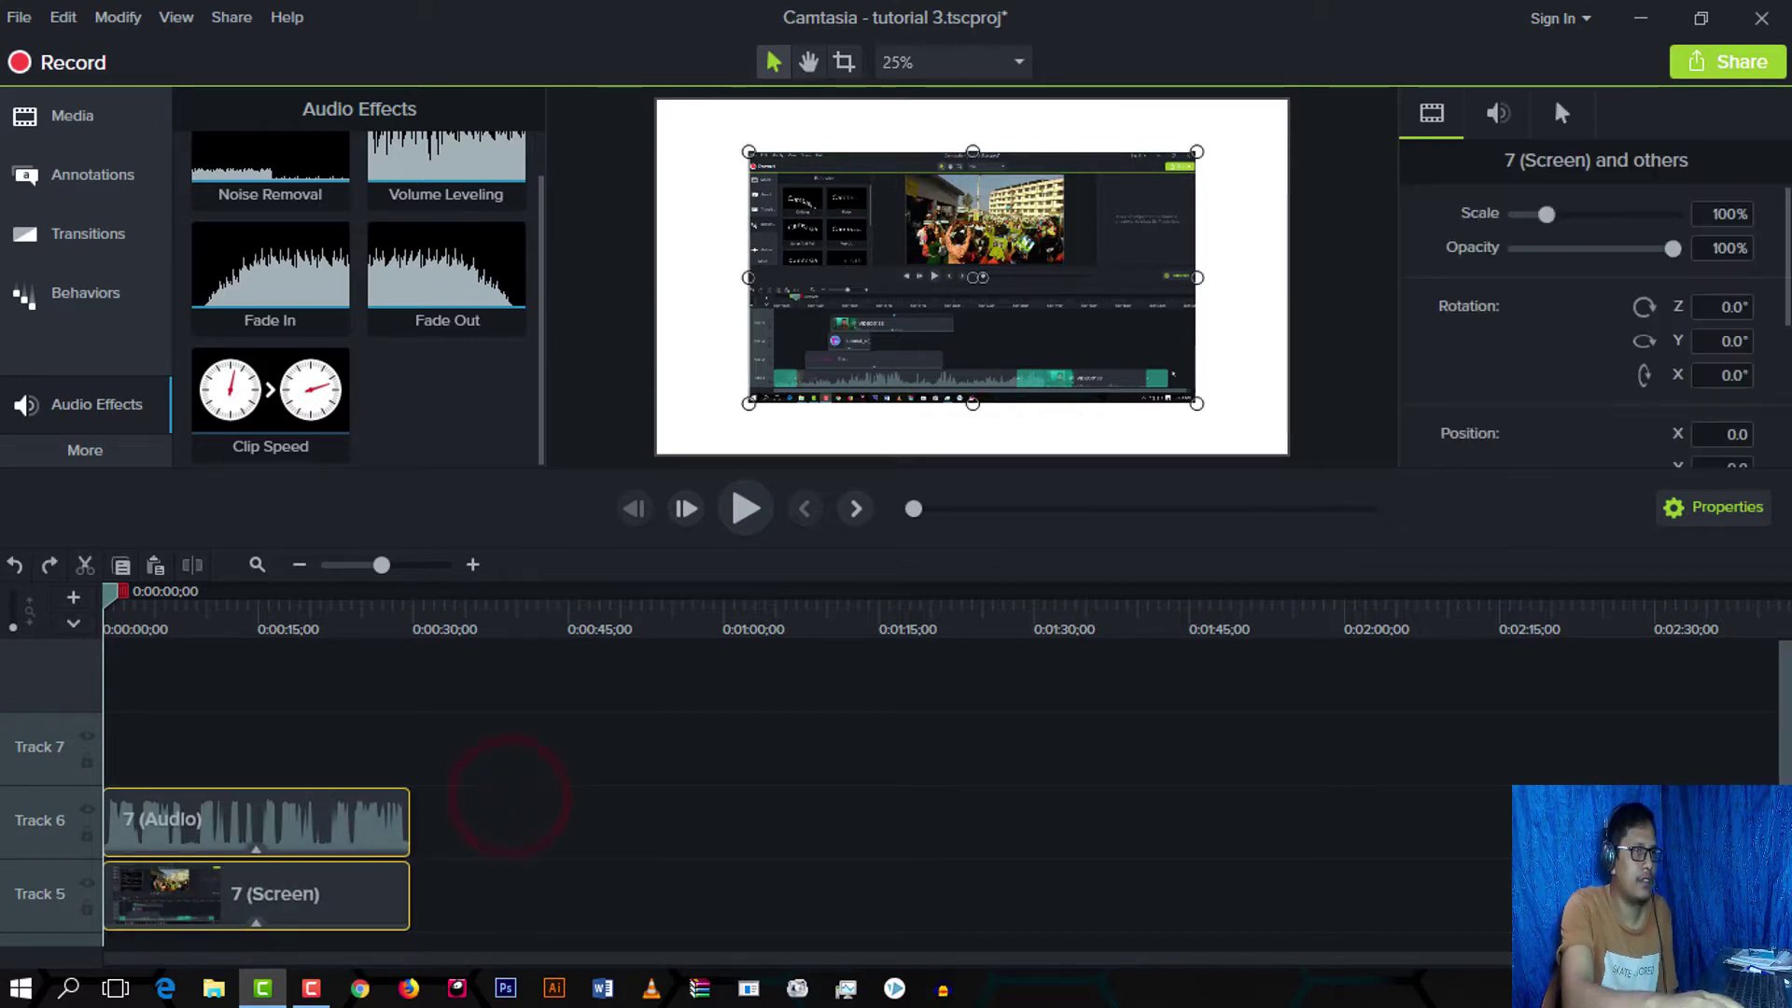
pyautogui.scroll(-3, 1762, 378)
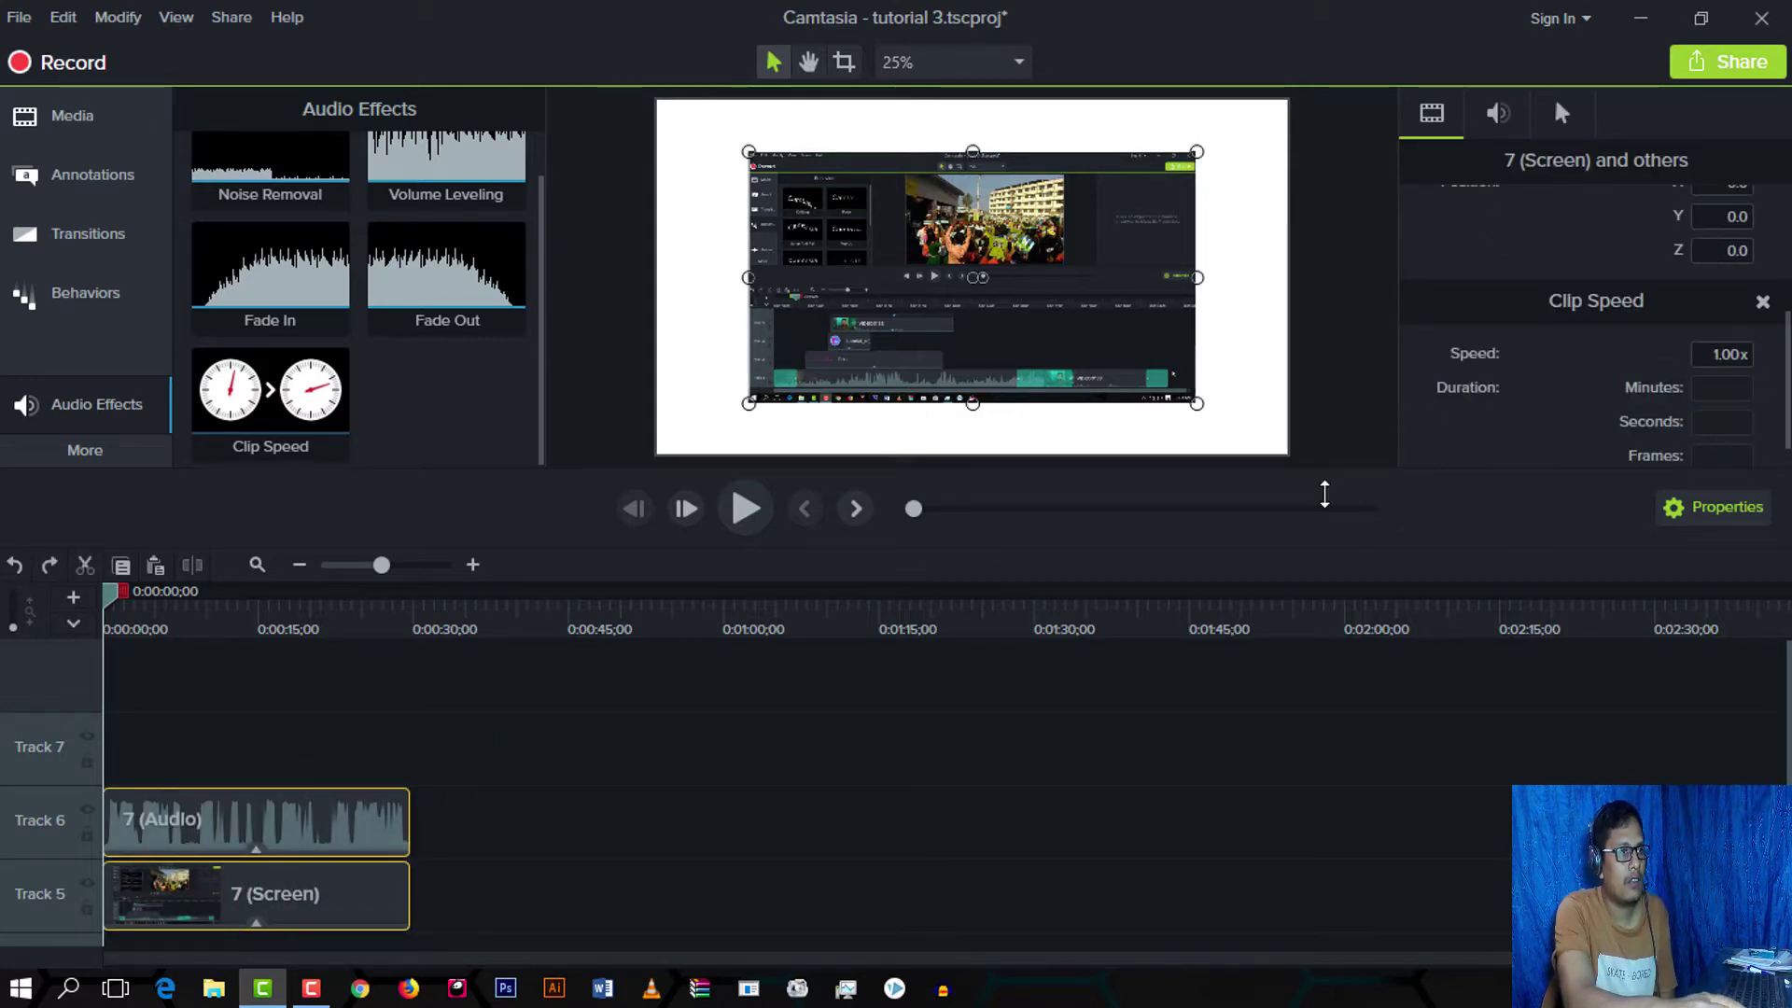
pyautogui.moveTo(435, 829); pyautogui.dragTo(268, 933)
pyautogui.click(257, 924)
pyautogui.click(216, 916)
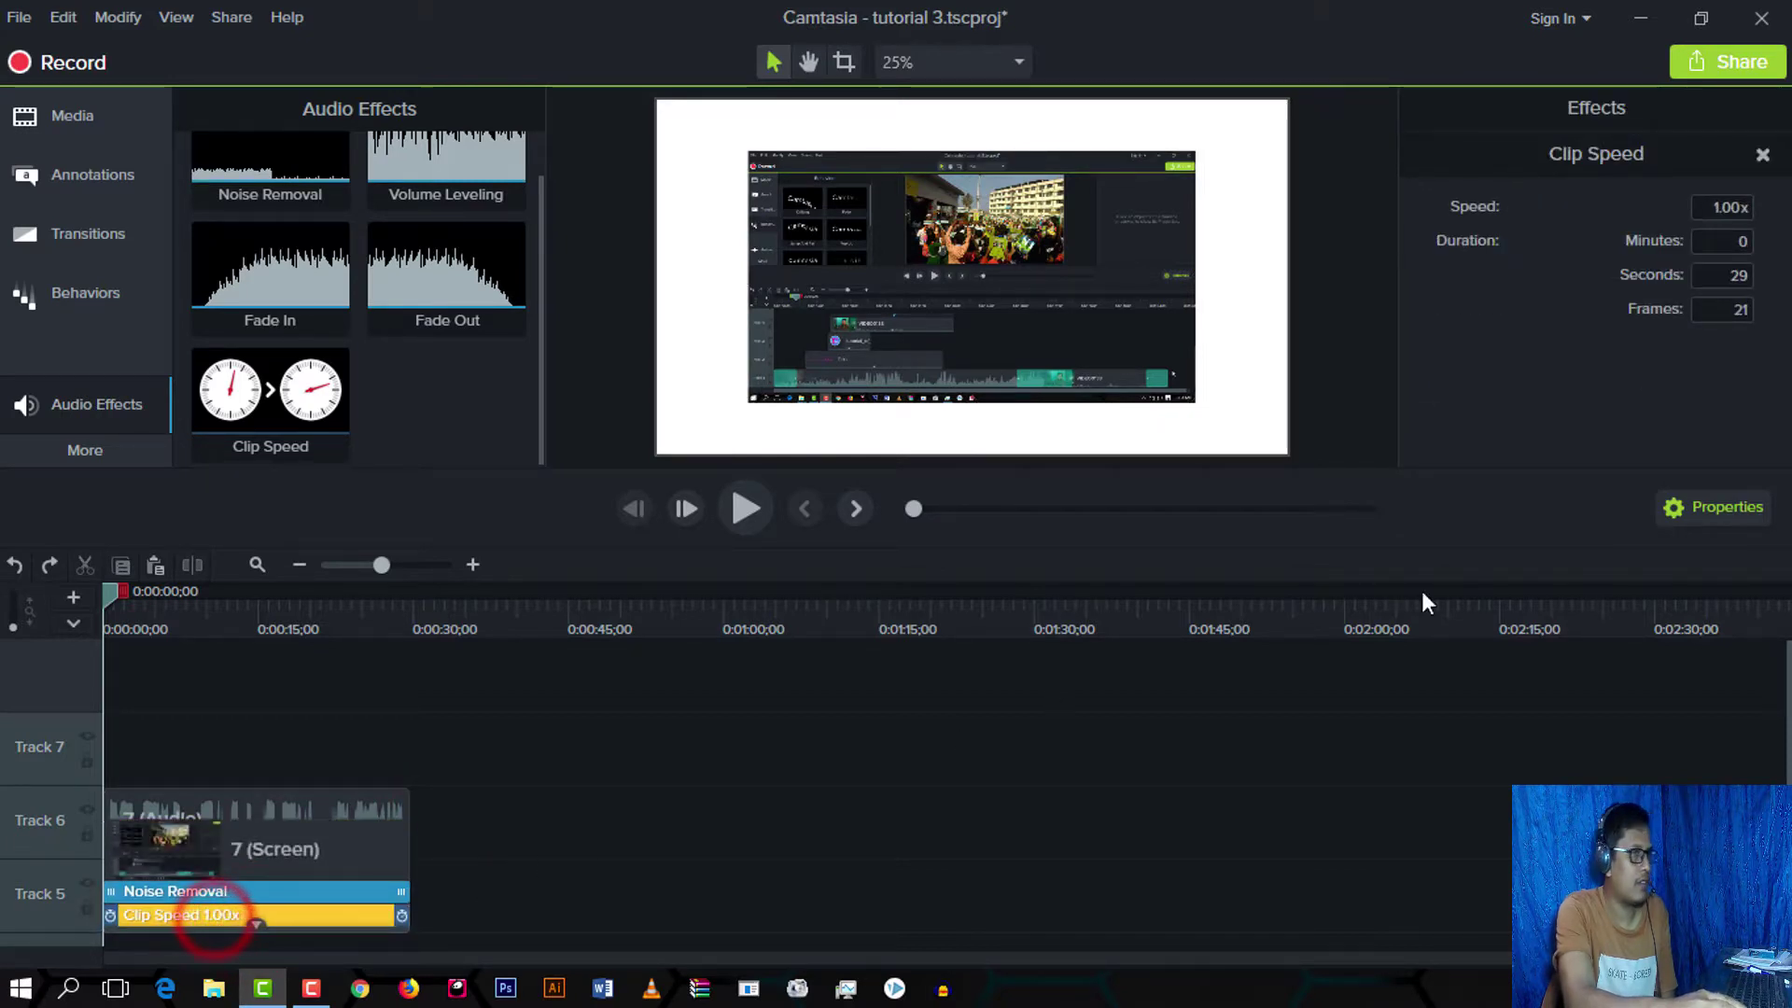
pyautogui.click(1738, 275)
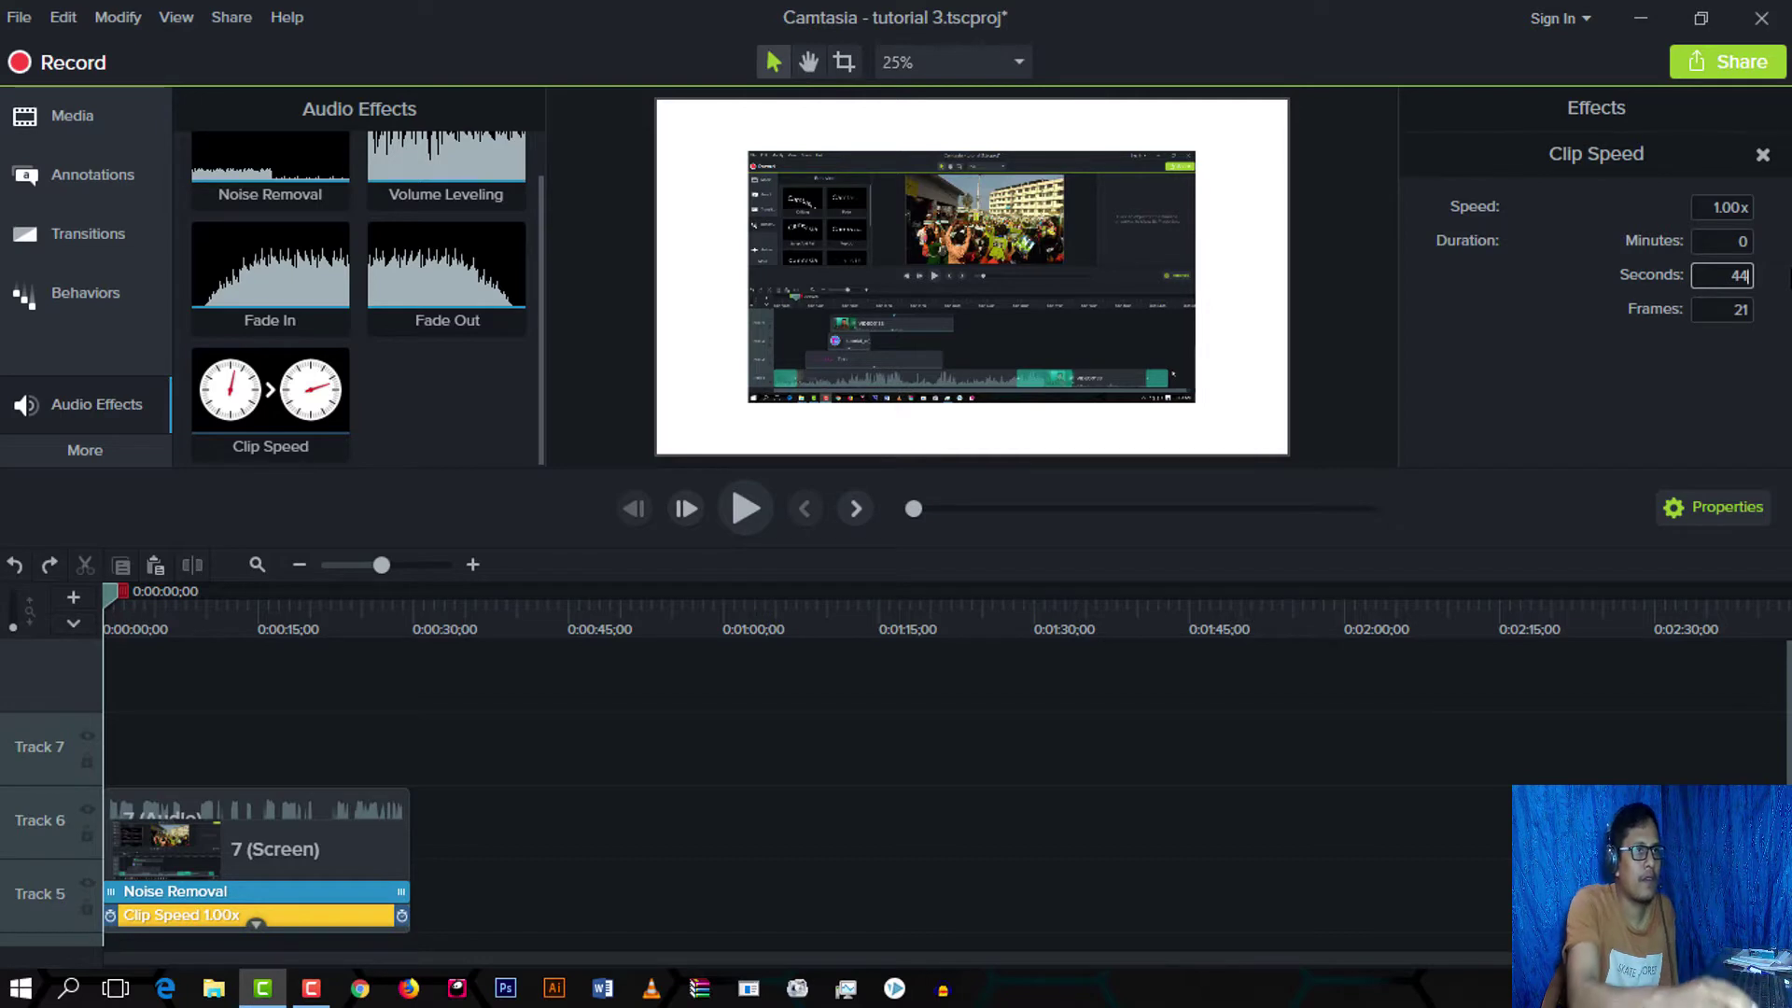
pyautogui.click(1476, 418)
# Step: Set the seconds of the 7 (Audio) clip's Clip Speed duration to 44 and preview the playback from the start
pyautogui.click(355, 795)
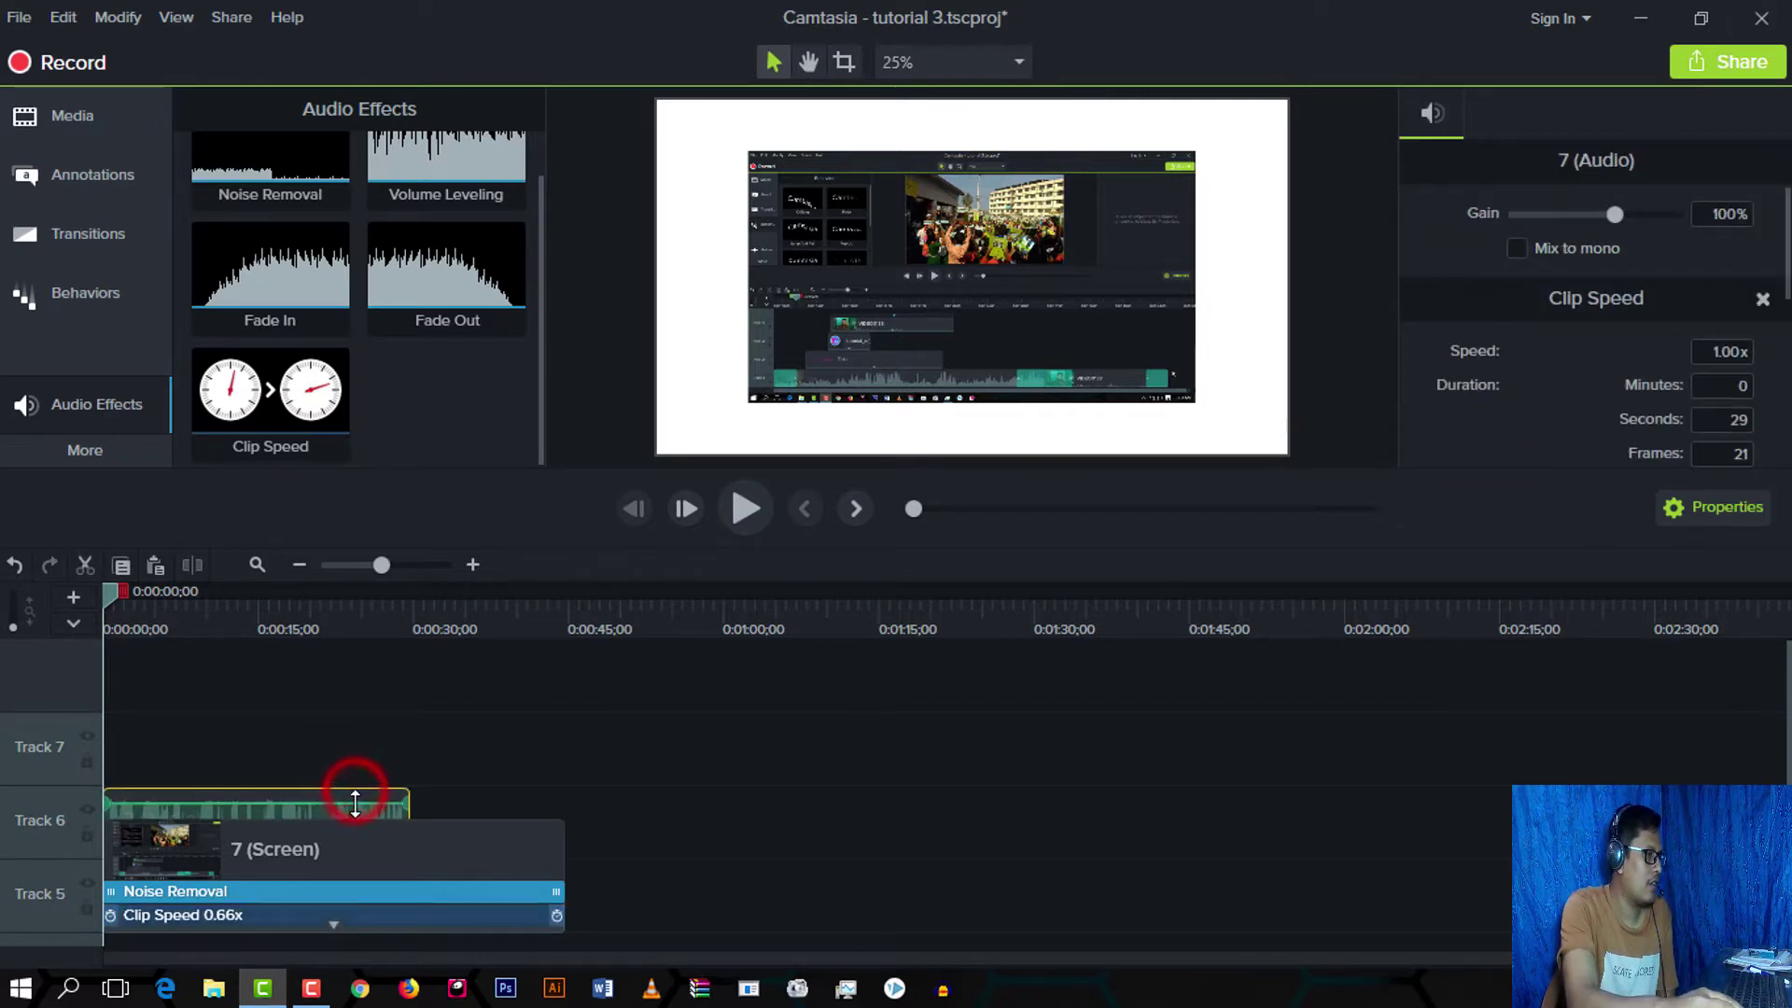
pyautogui.click(1736, 418)
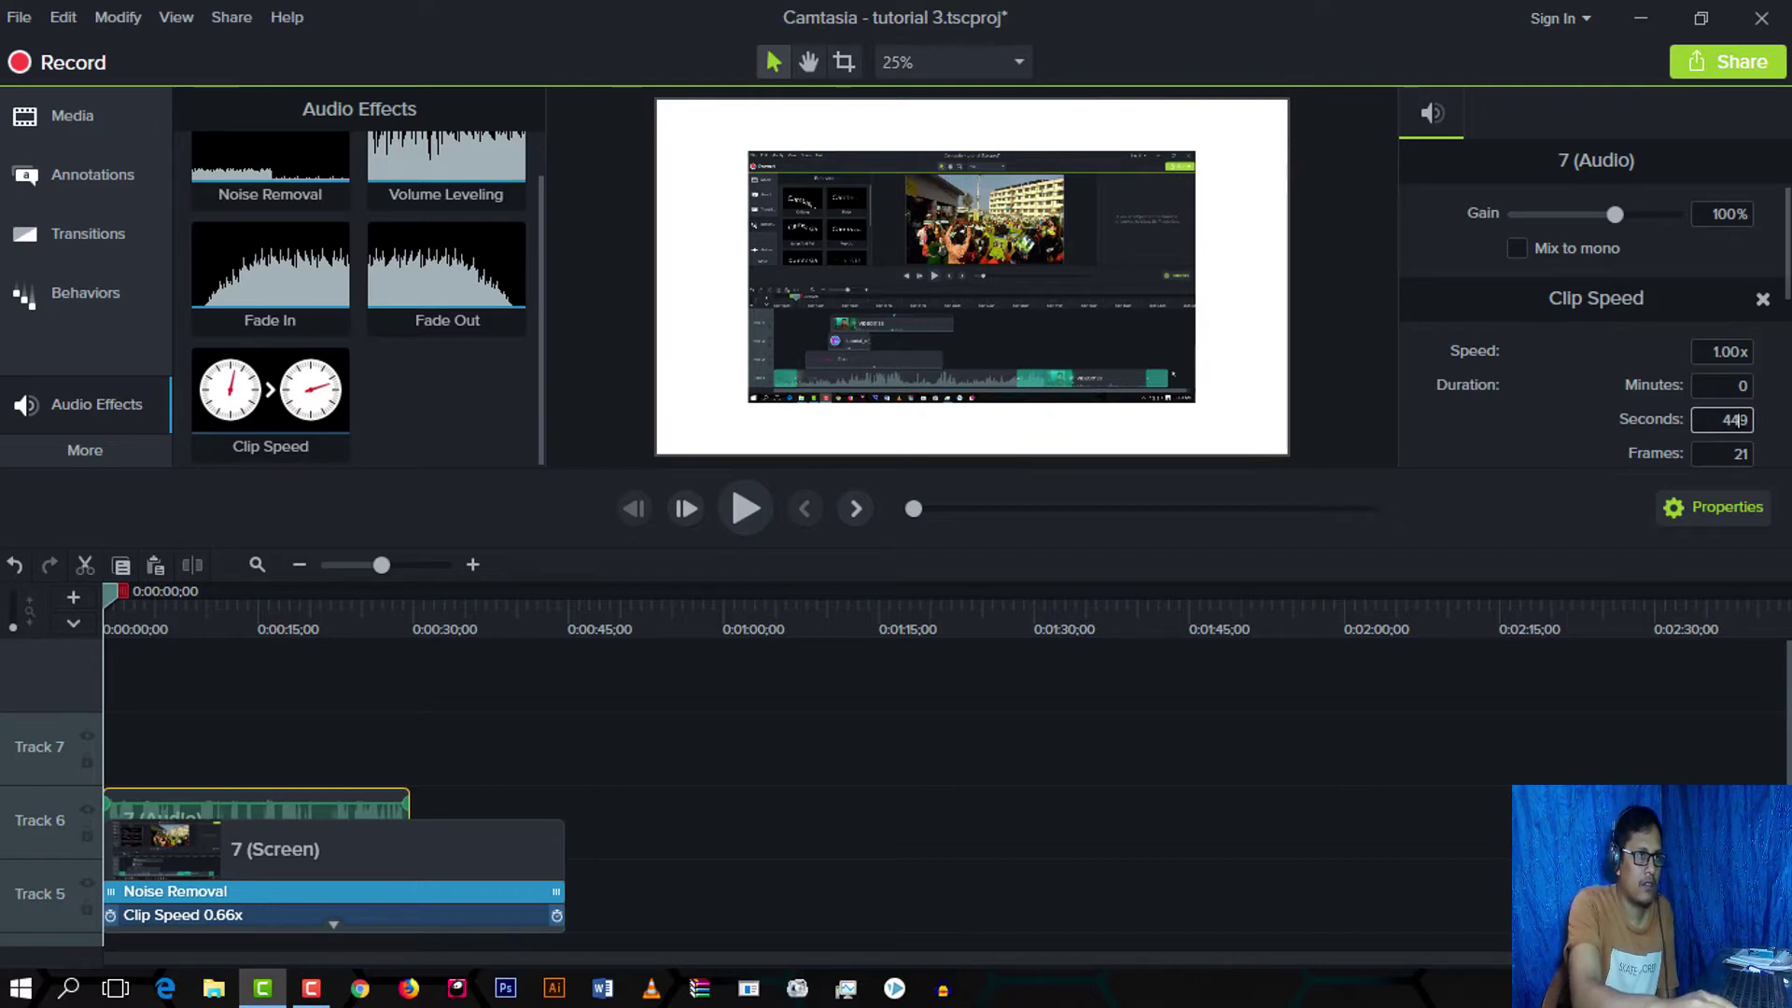
pyautogui.click(1751, 420)
pyautogui.click(1736, 420)
pyautogui.press('BackSpace')
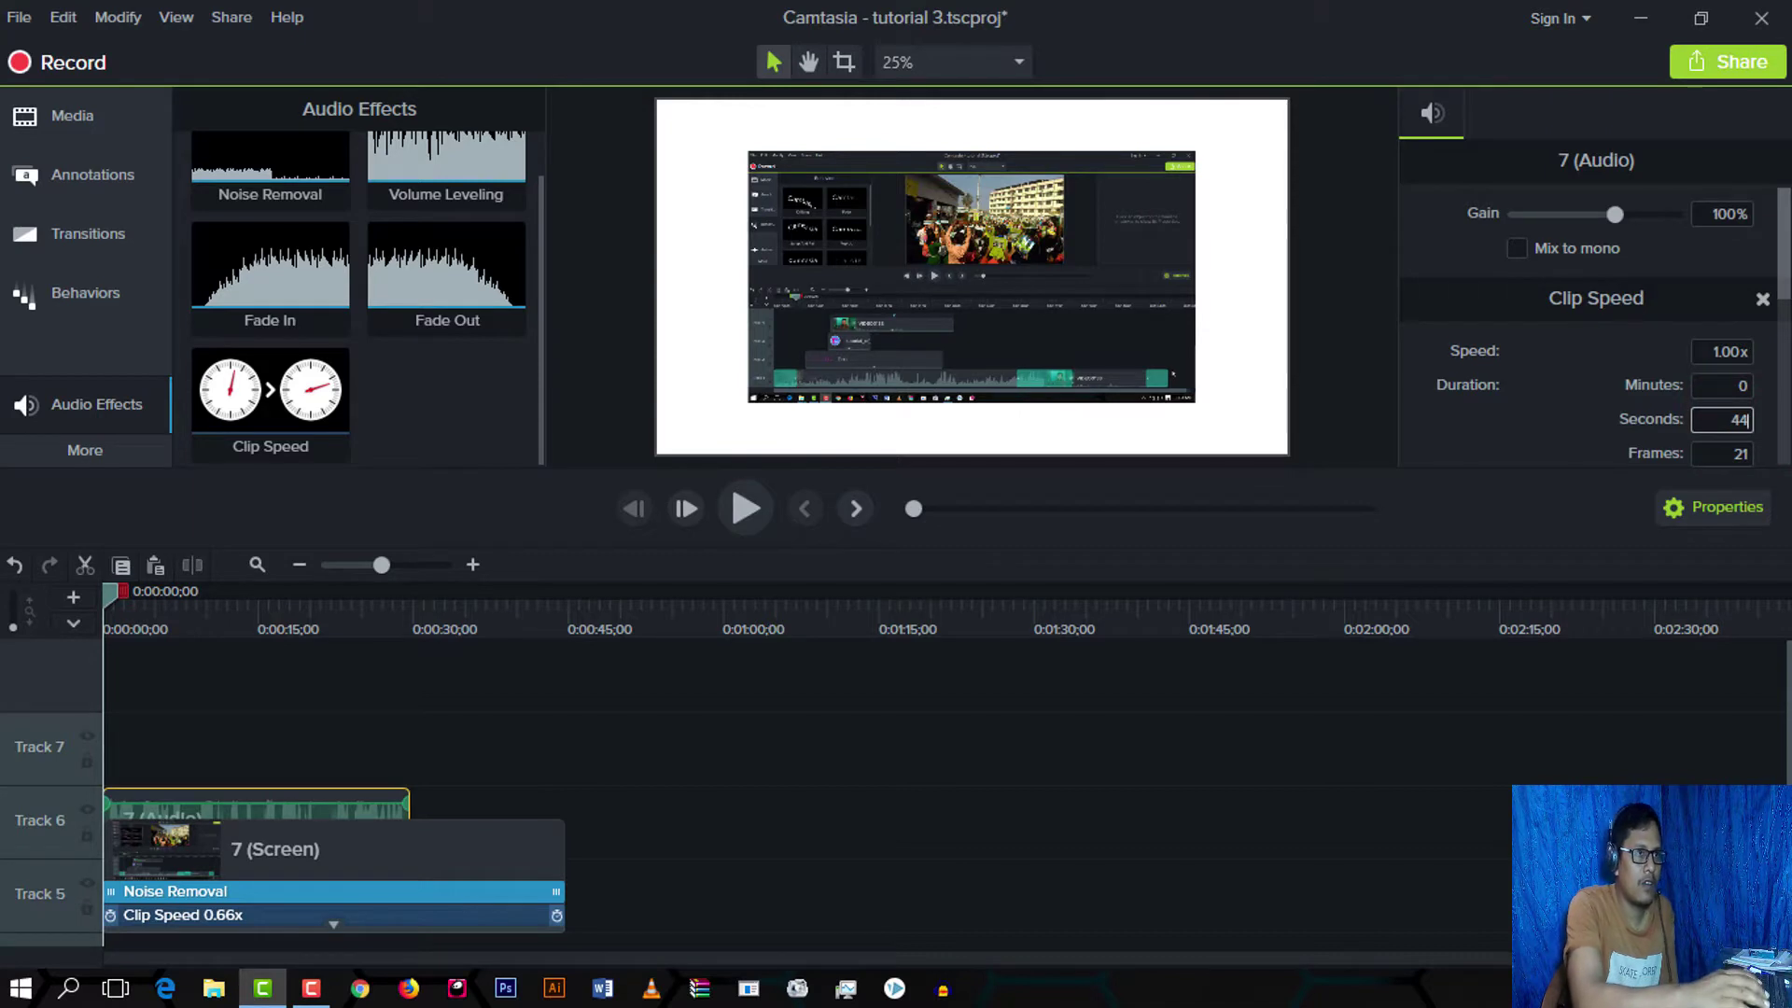
pyautogui.click(1572, 460)
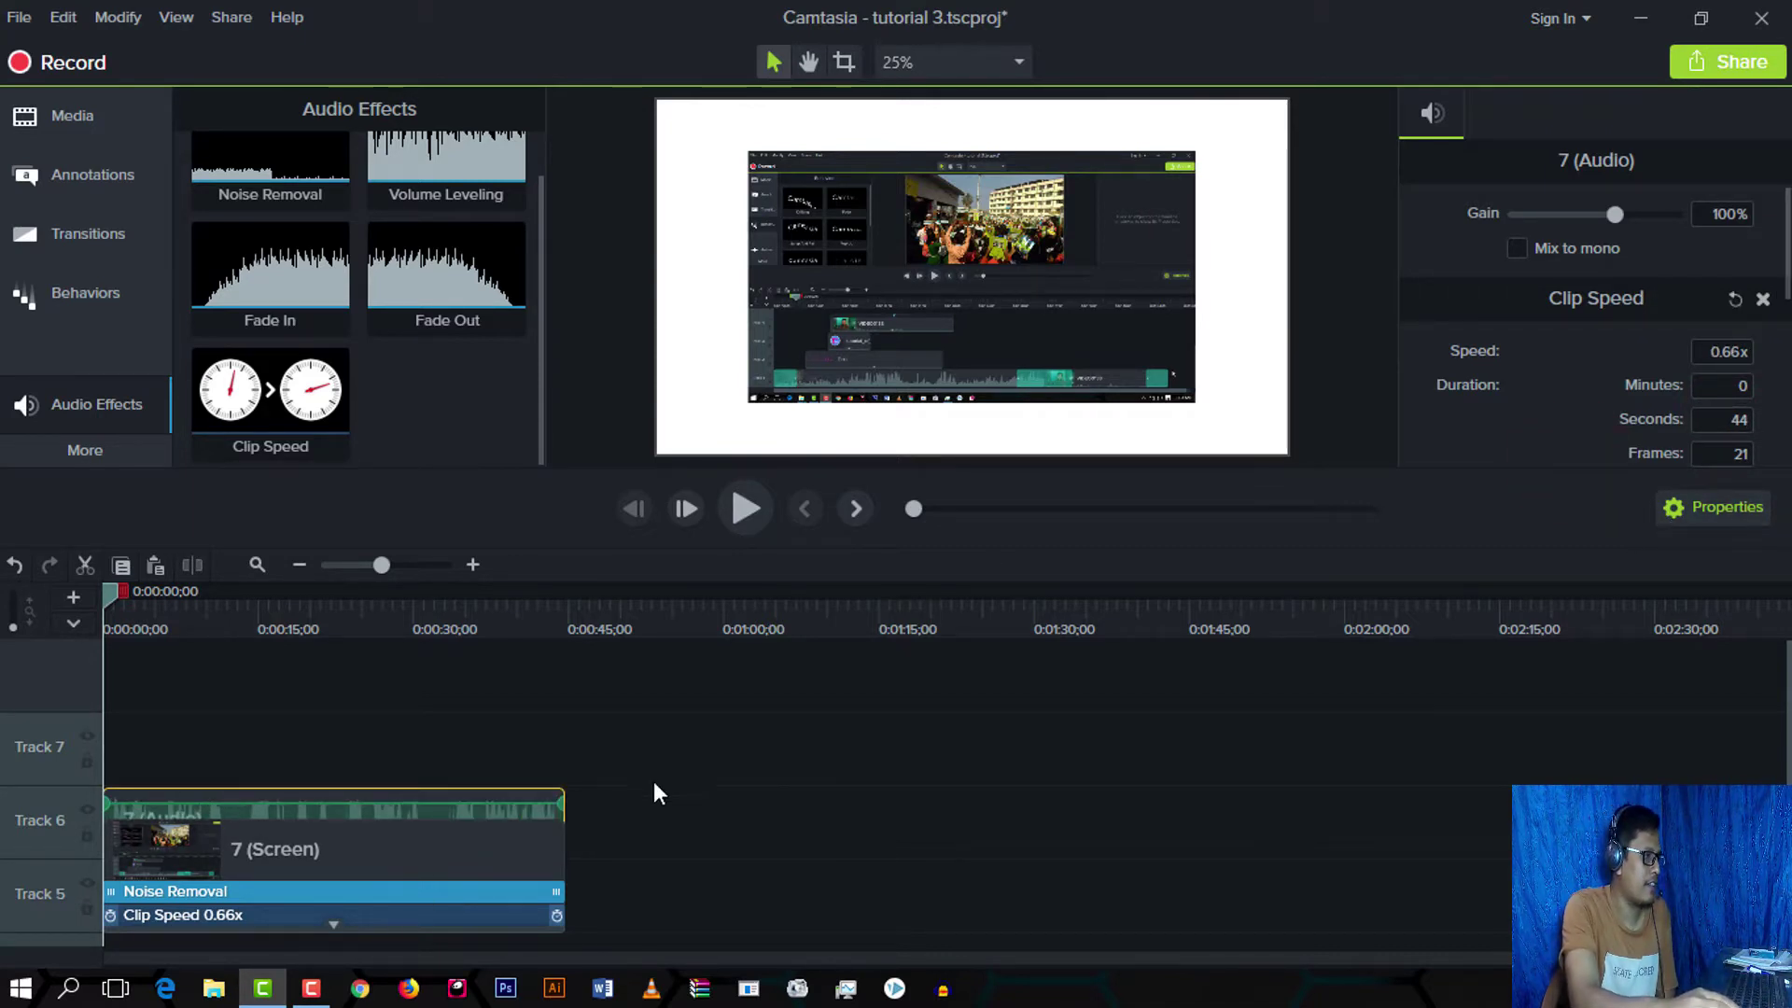
pyautogui.click(753, 510)
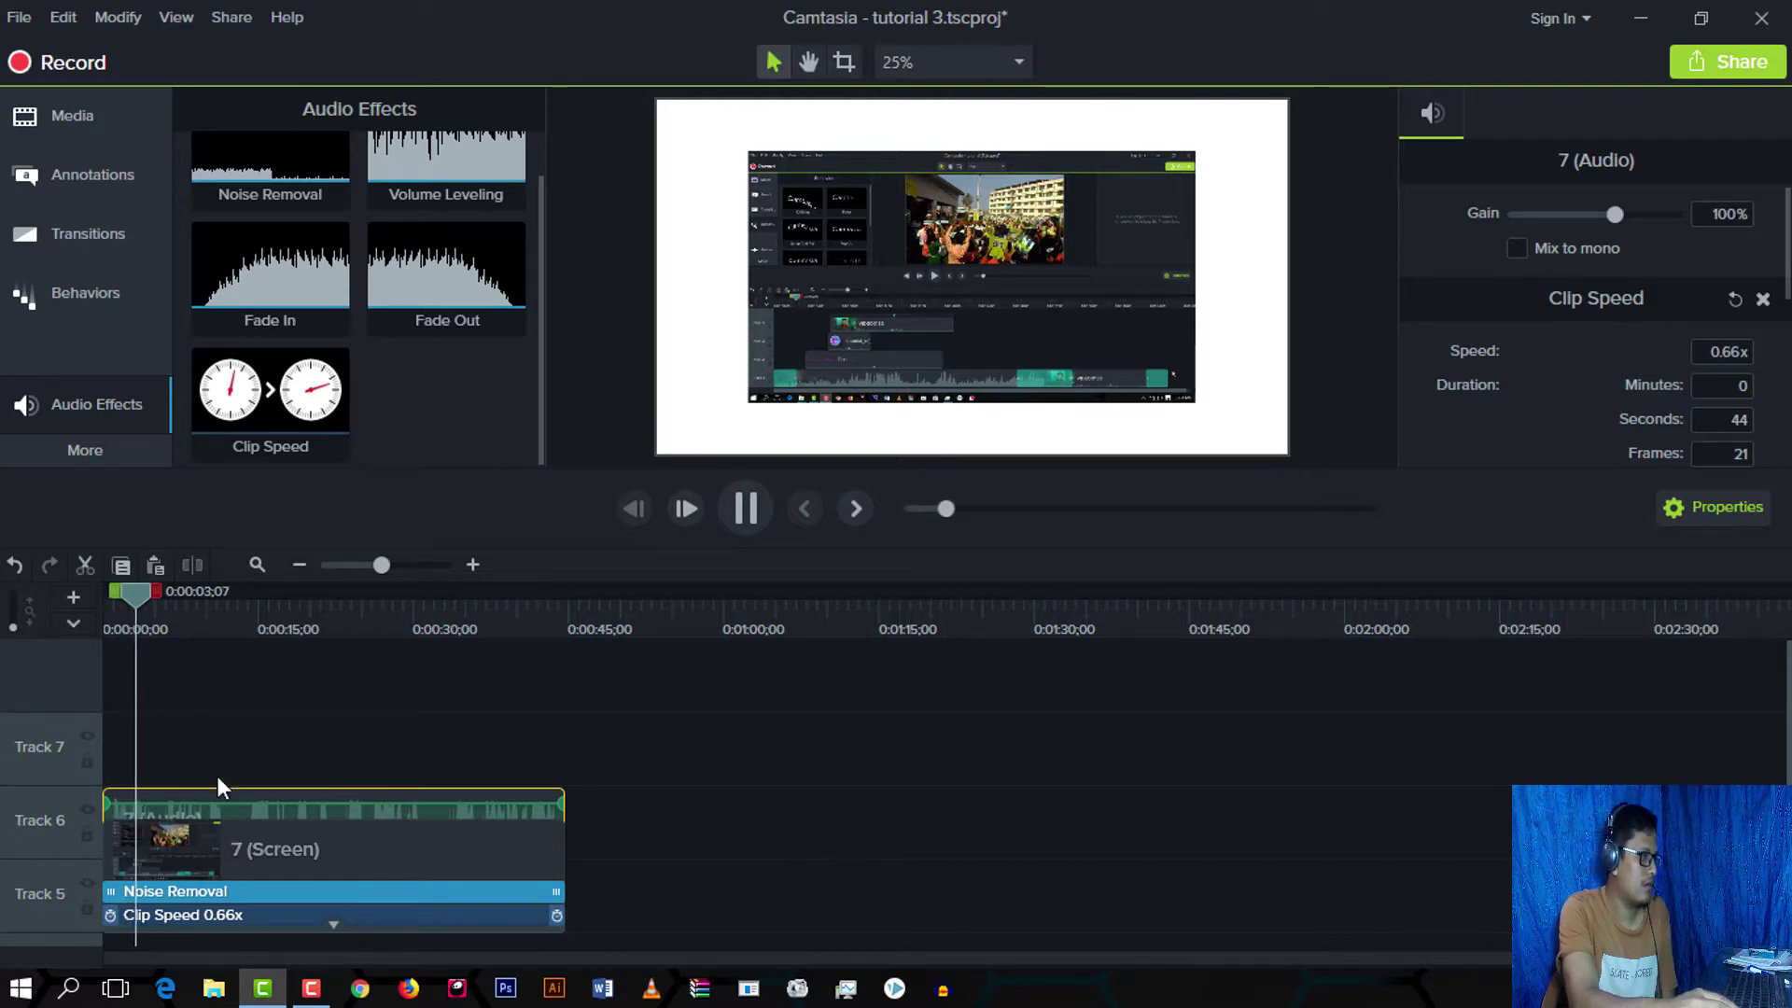
pyautogui.moveTo(157, 592); pyautogui.dragTo(99, 646)
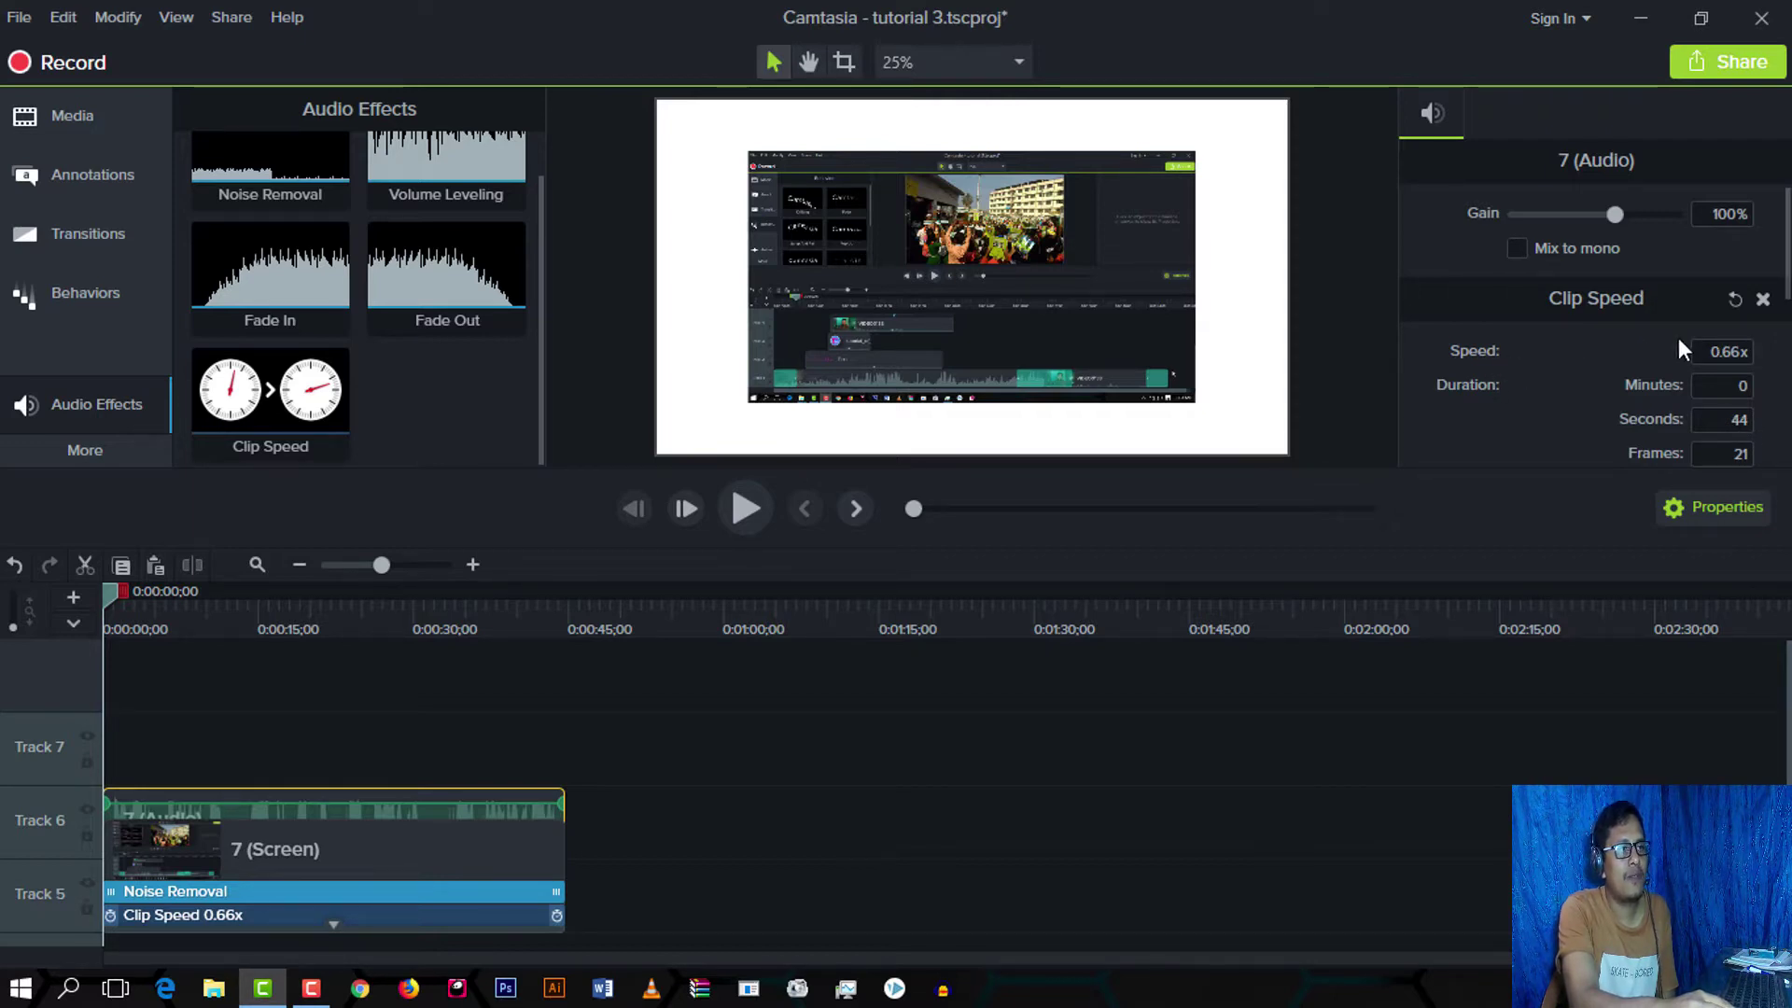
# Step: Set the seconds of the 7 (Audio) clip's Clip Speed duration to 20
pyautogui.click(1720, 351)
pyautogui.doubleClick(1722, 352)
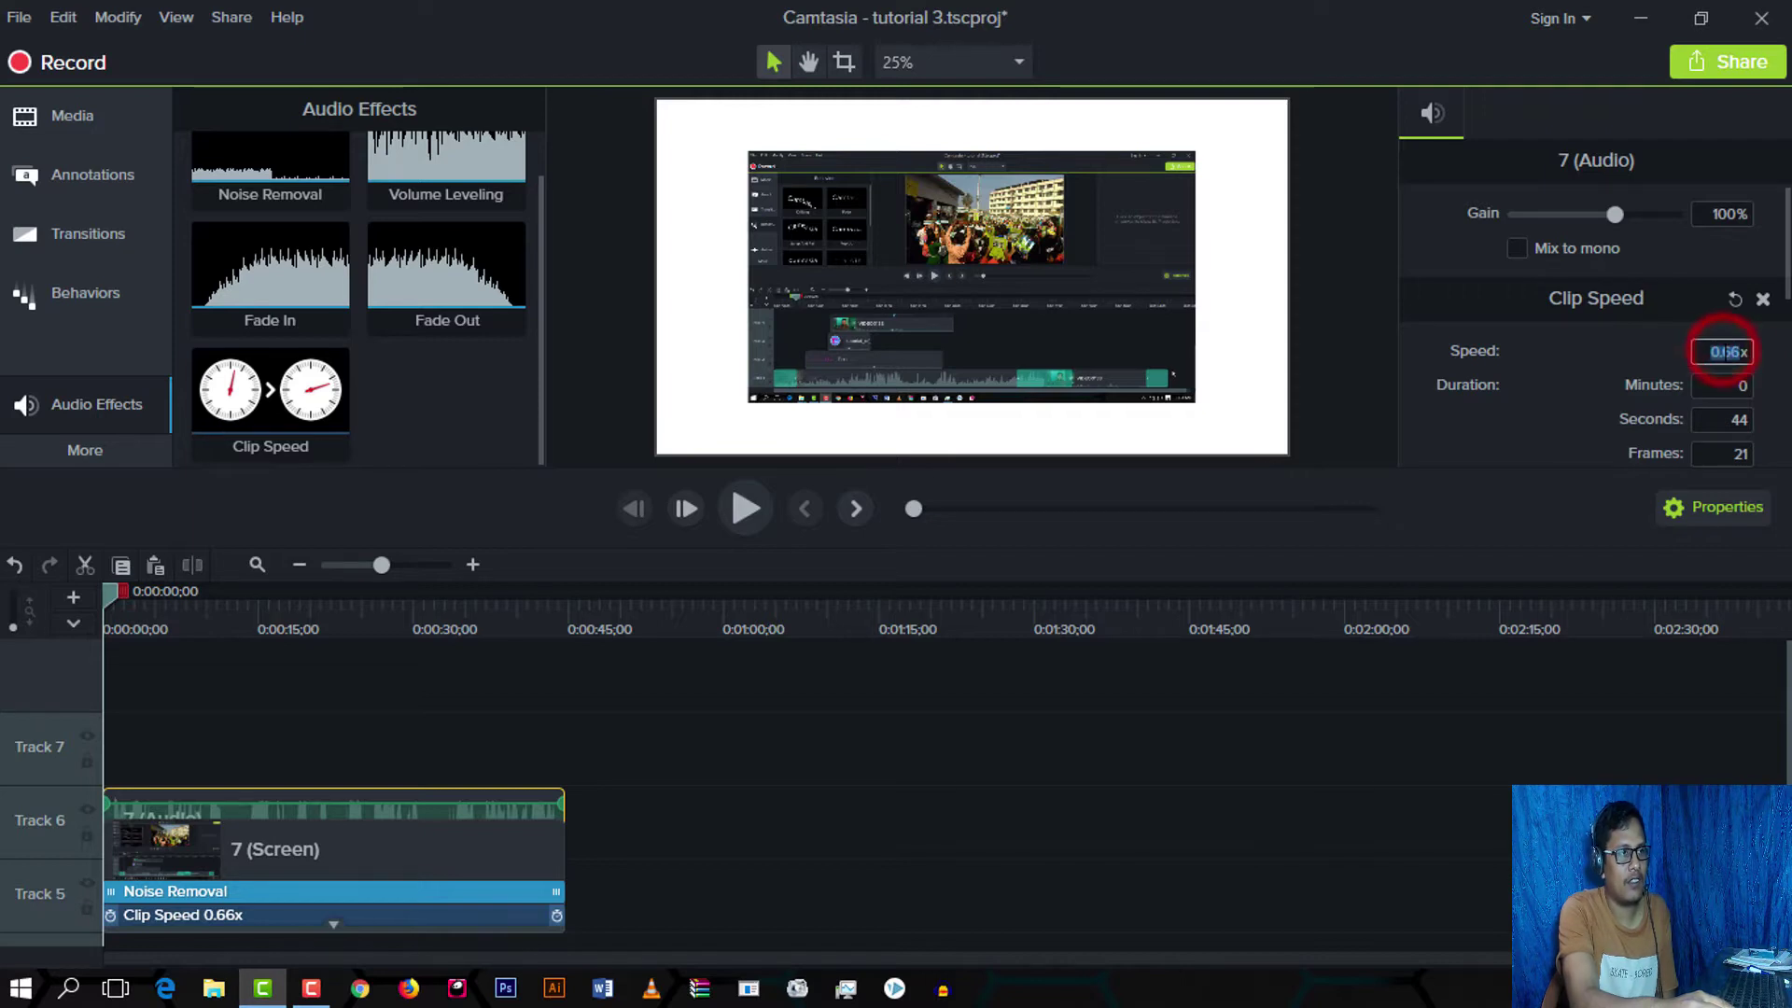
pyautogui.press('Down')
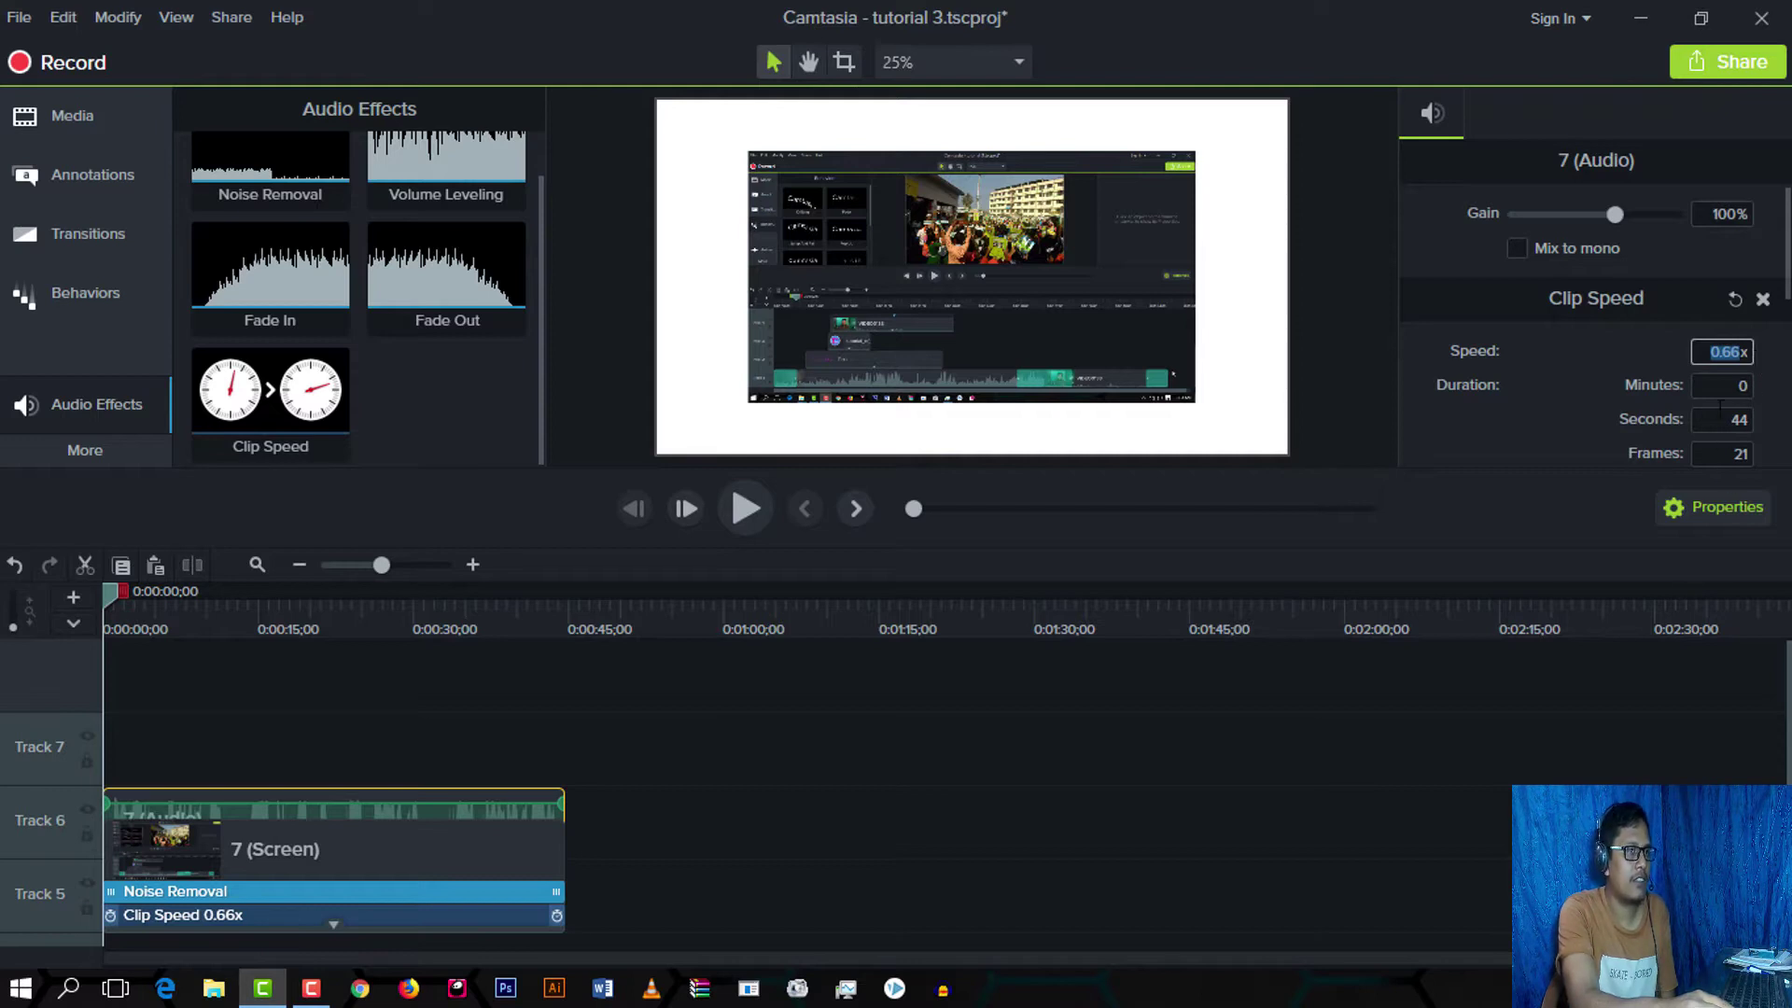
pyautogui.click(1723, 351)
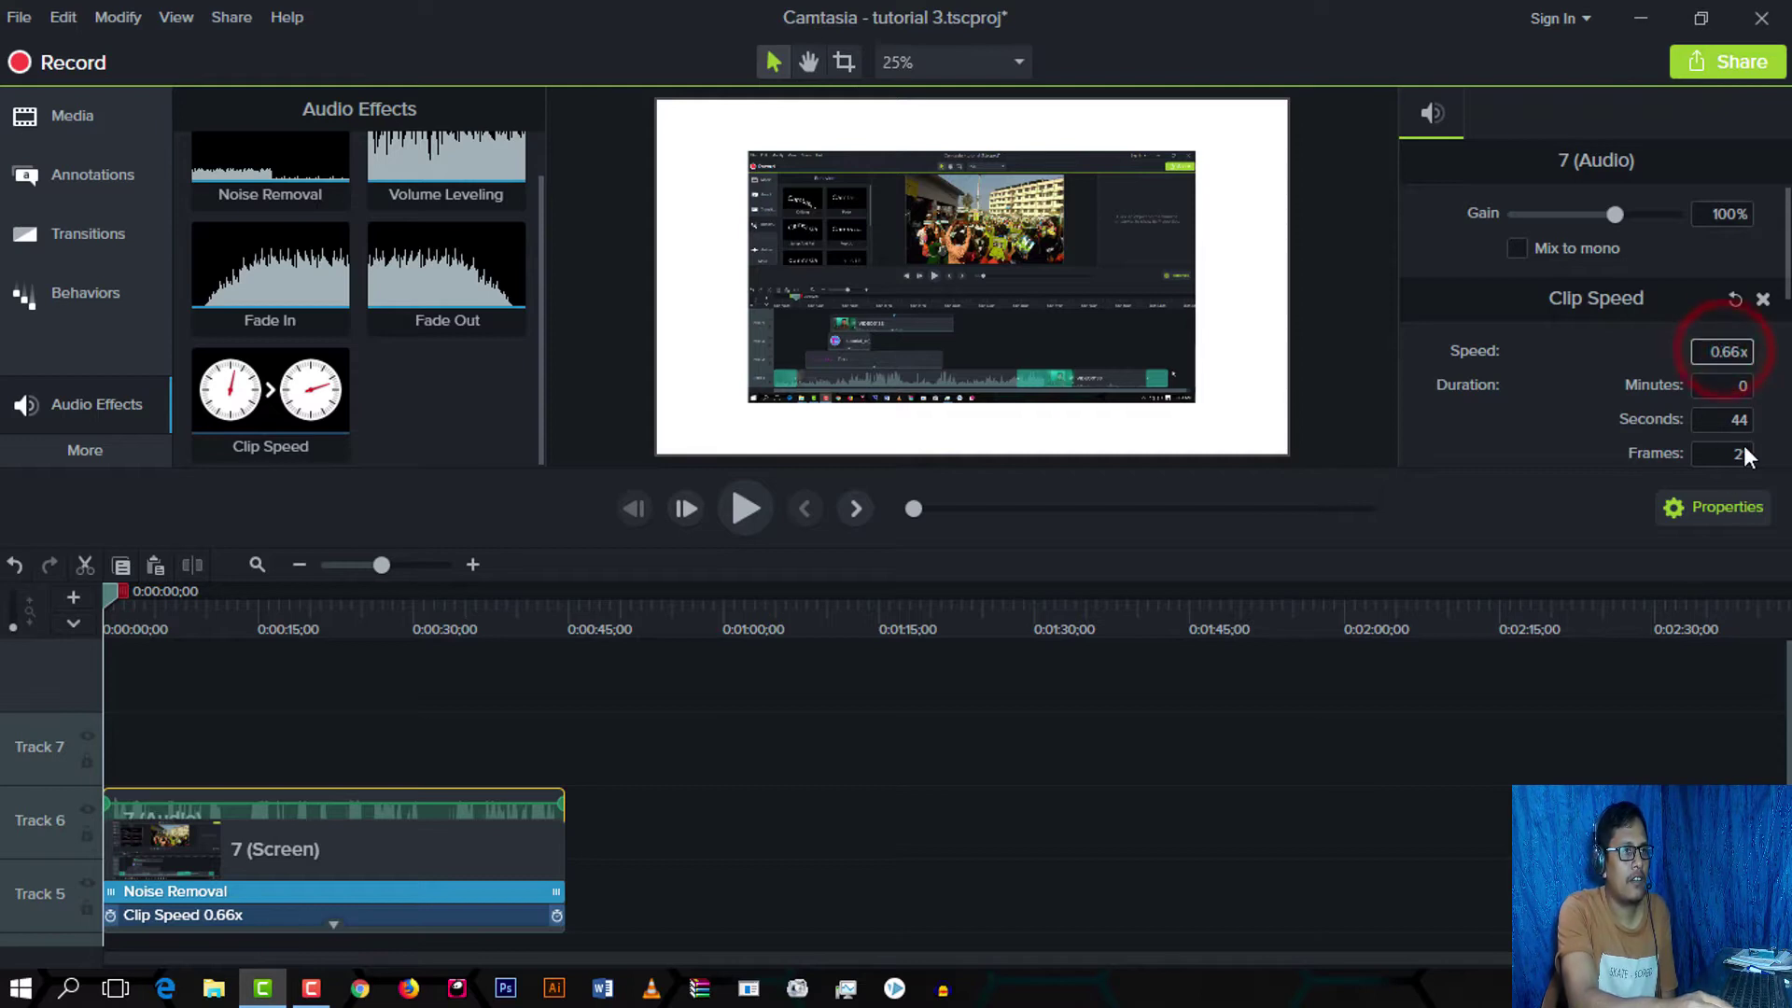
pyautogui.doubleClick(1740, 350)
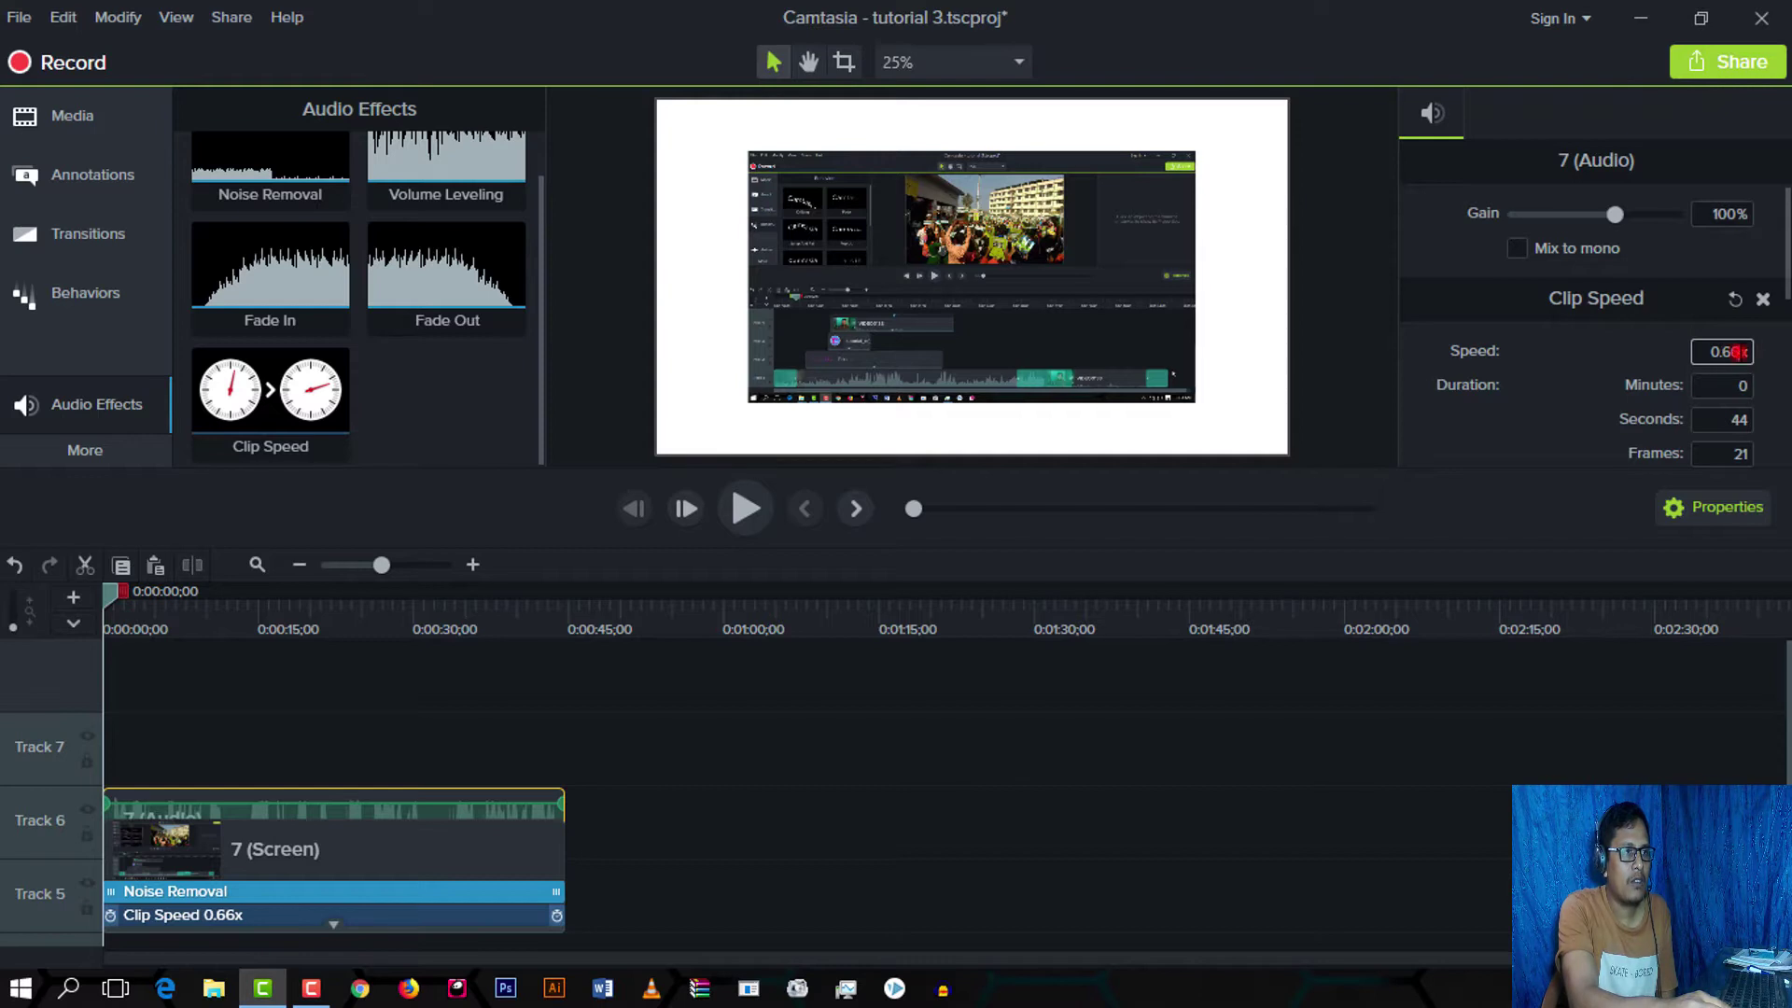
pyautogui.doubleClick(1736, 419)
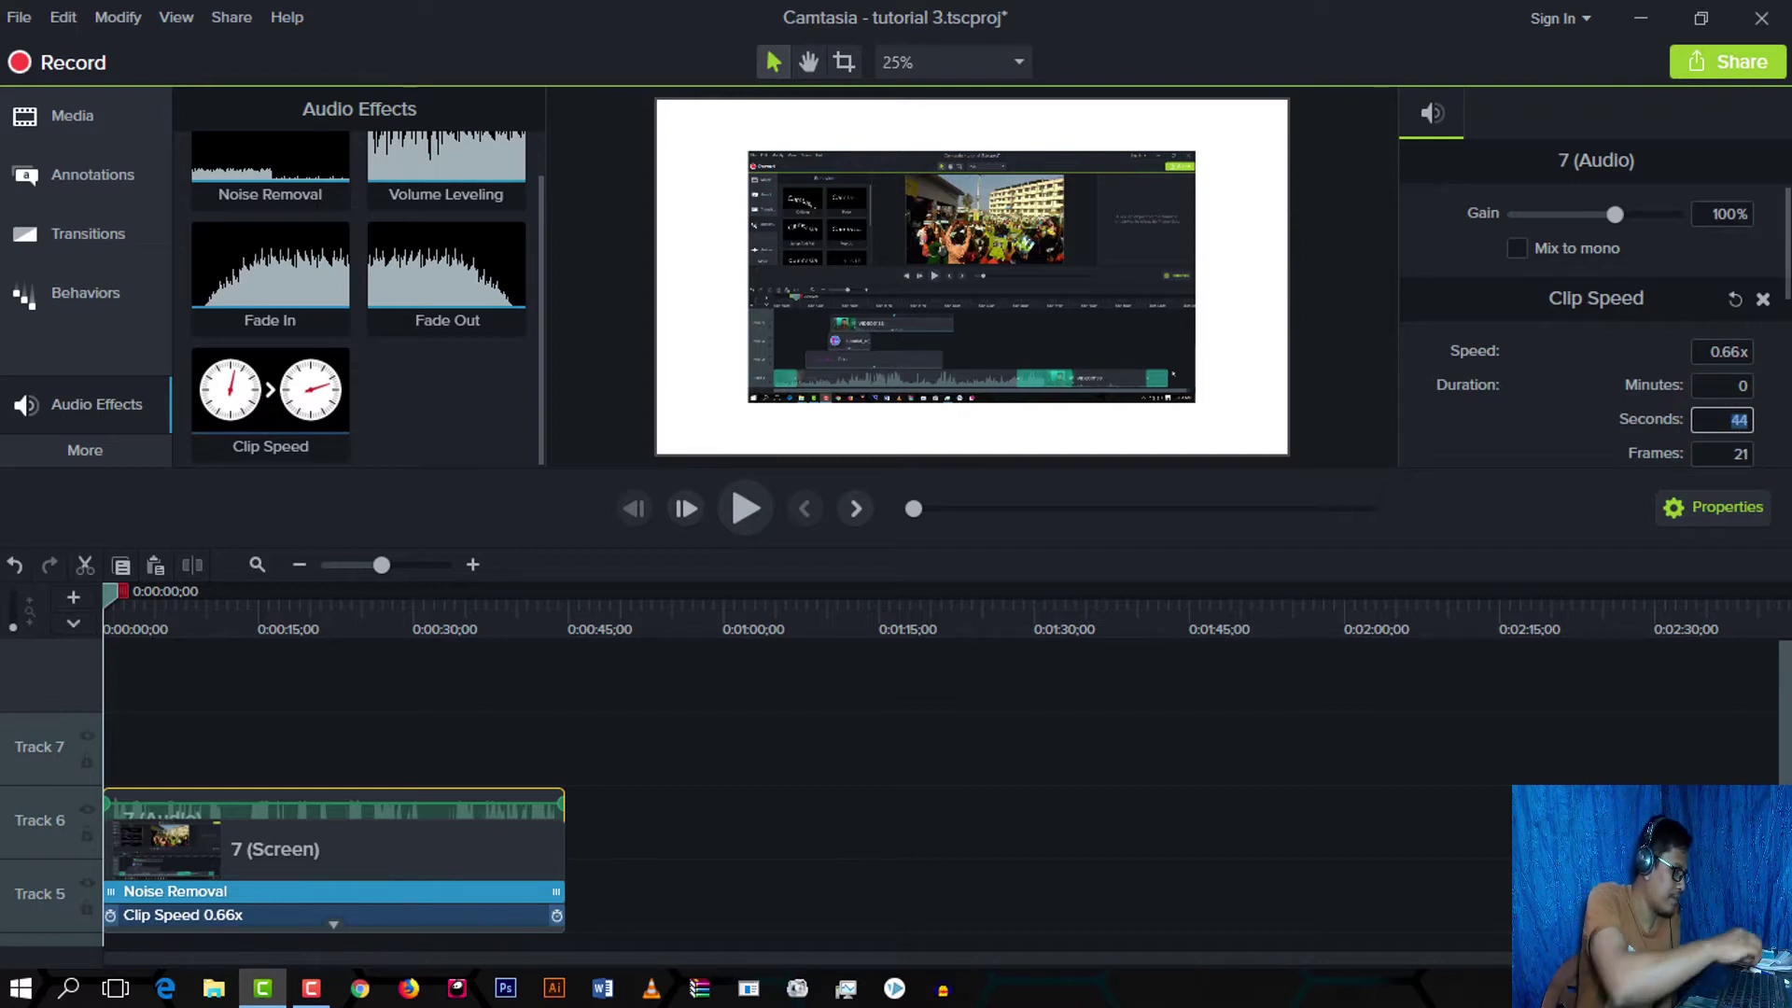
pyautogui.write('20')
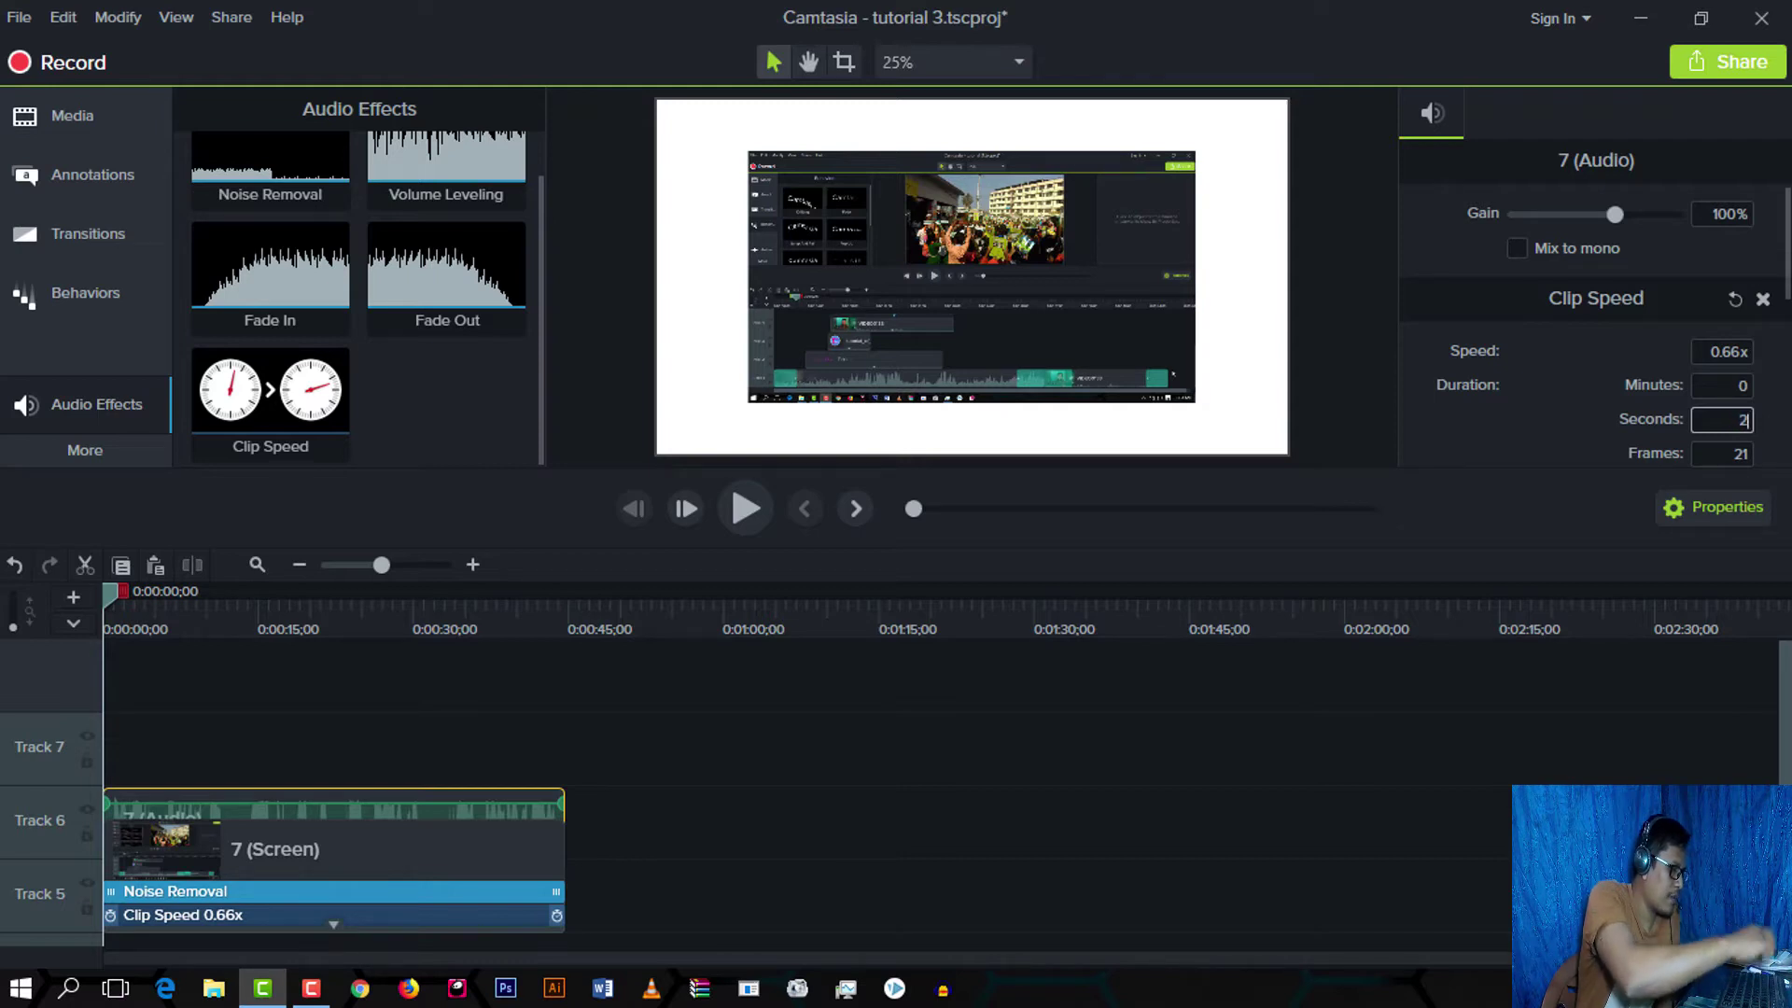
pyautogui.click(1616, 450)
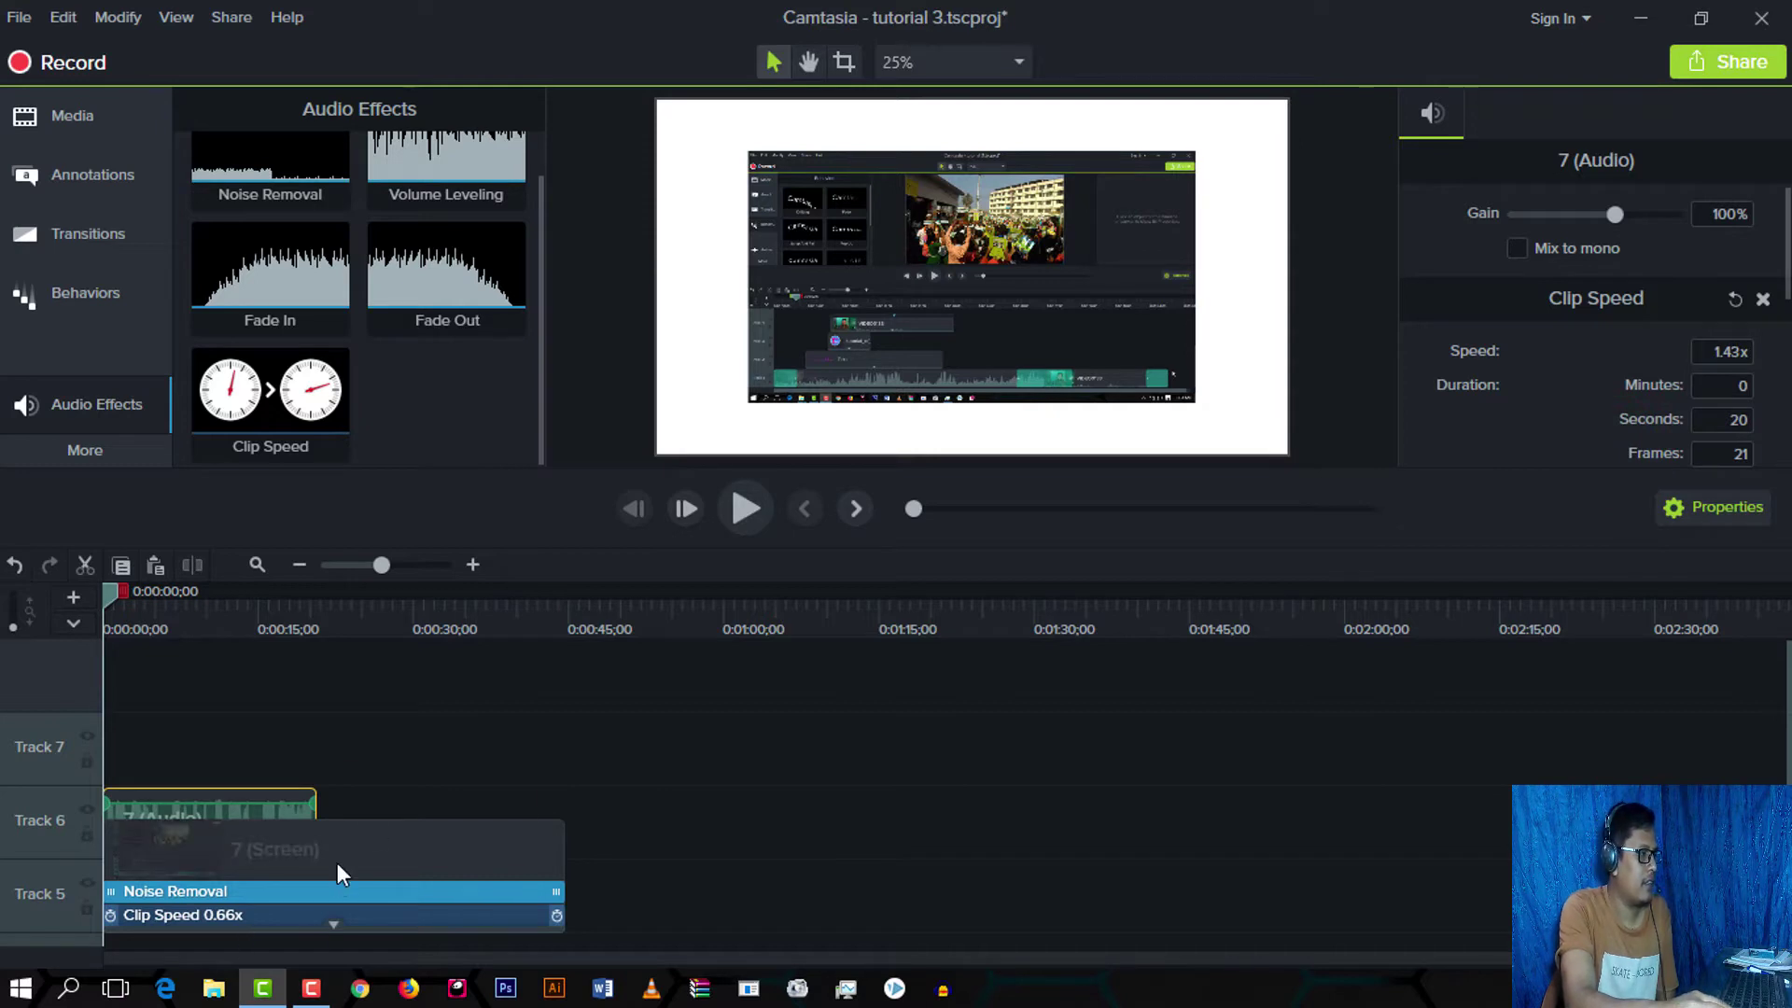
# Step: Set the seconds of the 7 (Screen) clip's Clip Speed duration to 20 to match the audio clip
pyautogui.click(308, 919)
pyautogui.click(1740, 275)
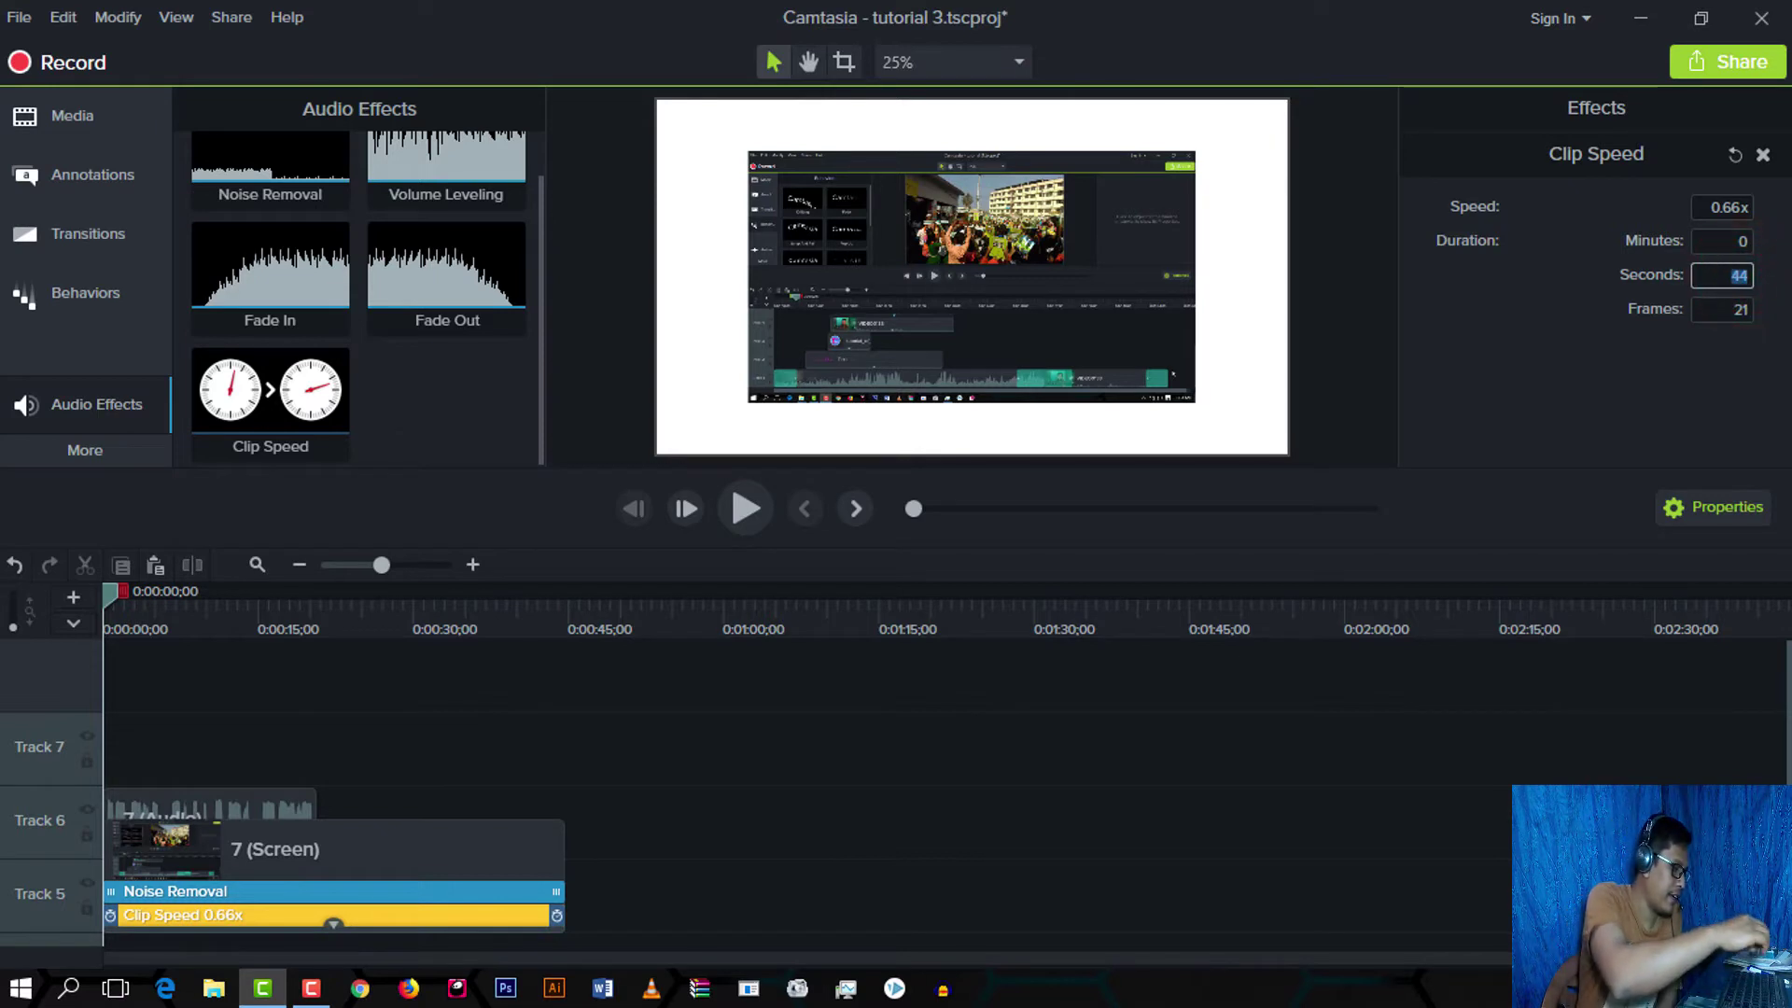
pyautogui.write('20')
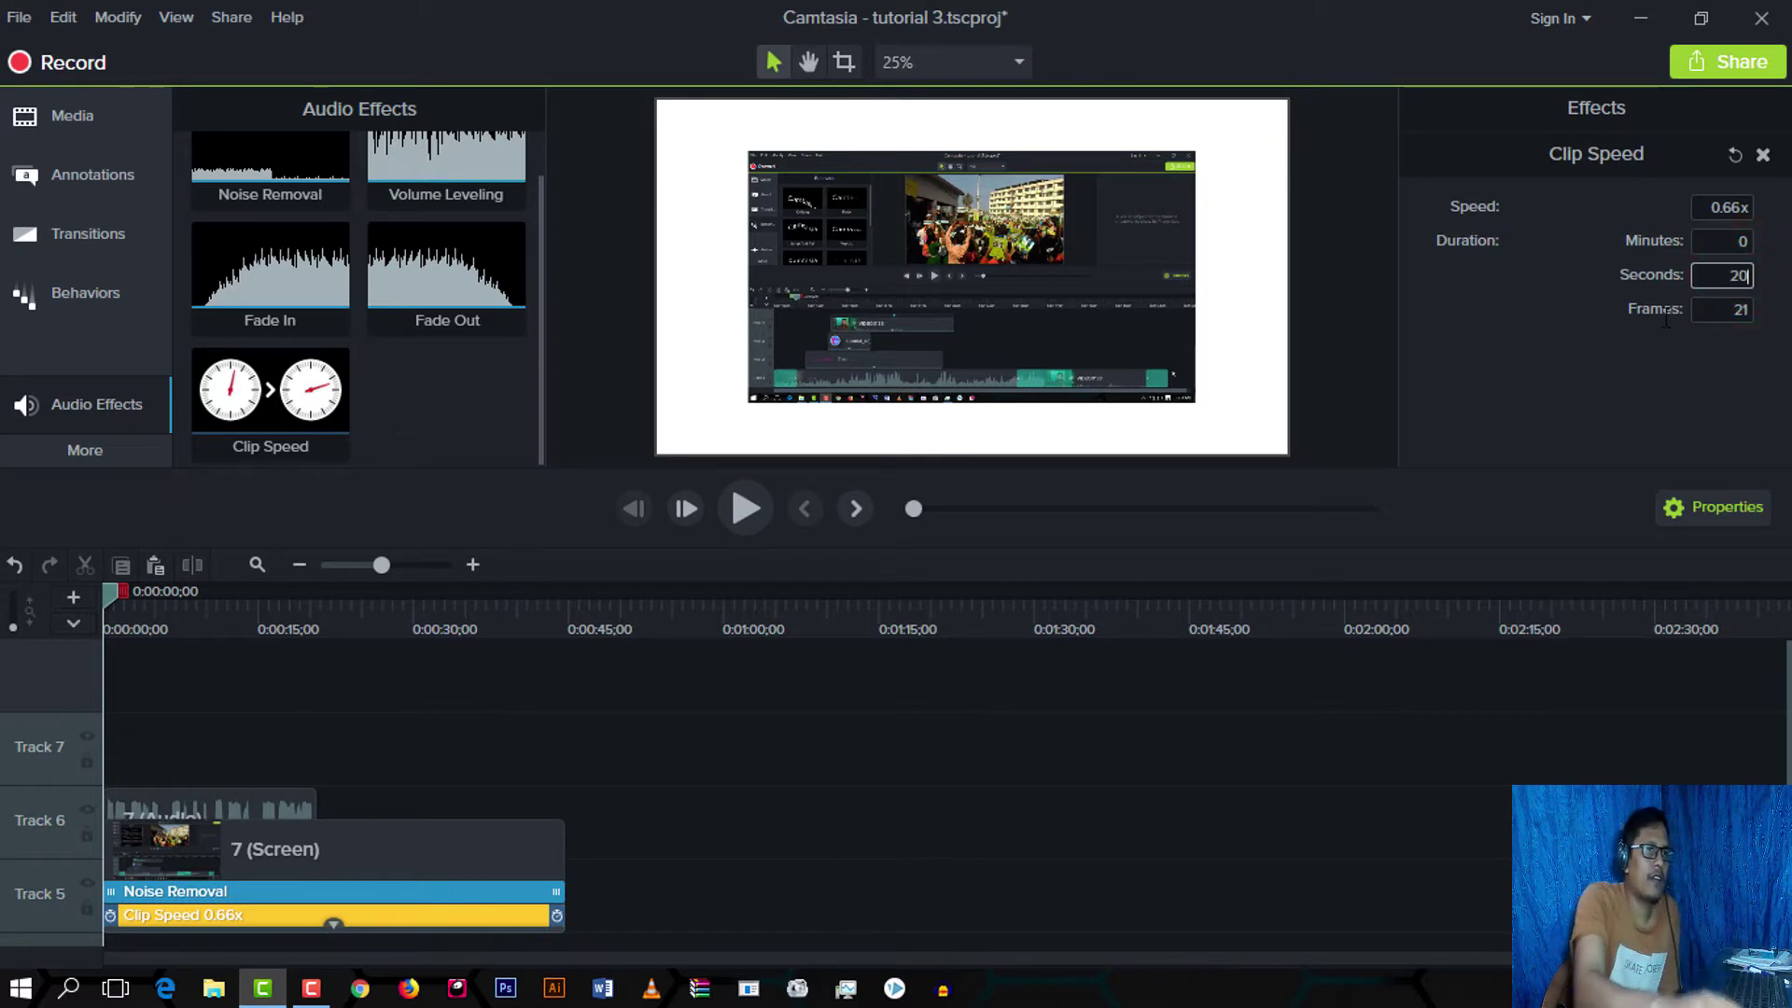
pyautogui.click(513, 829)
# Step: Preview the sped-up audio and screen clips from the start, and return the playhead to the beginning
pyautogui.click(112, 597)
pyautogui.click(747, 519)
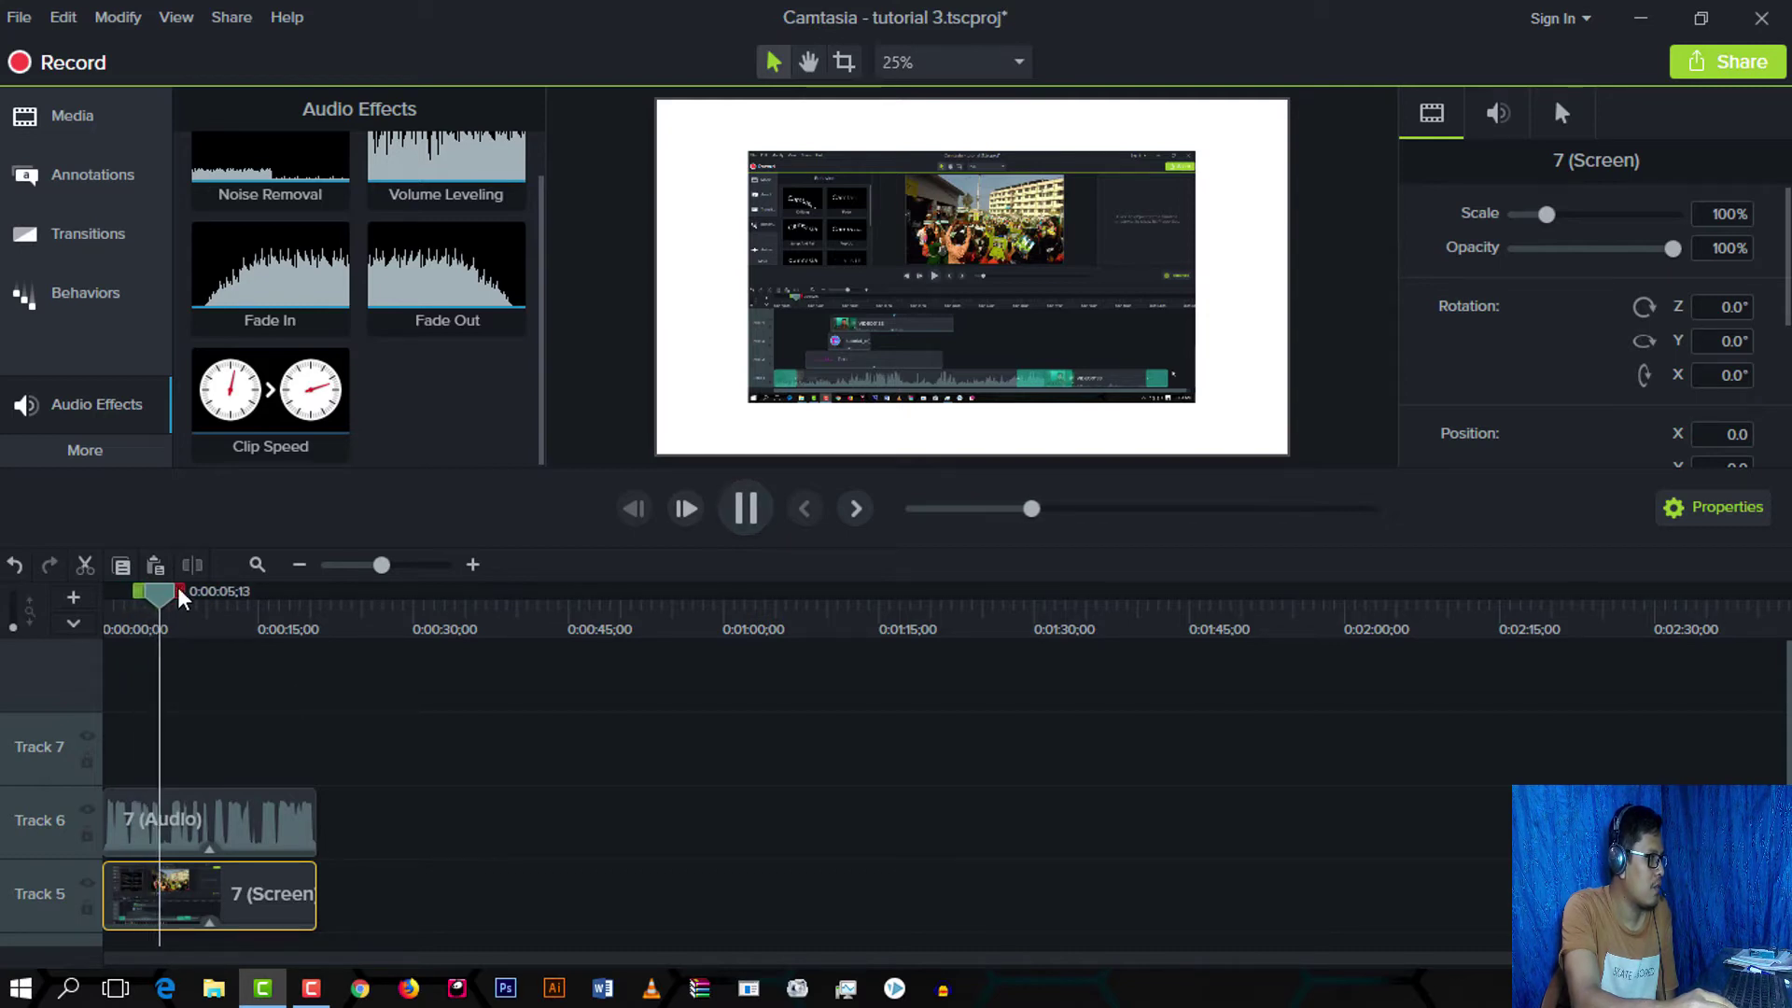
pyautogui.click(105, 630)
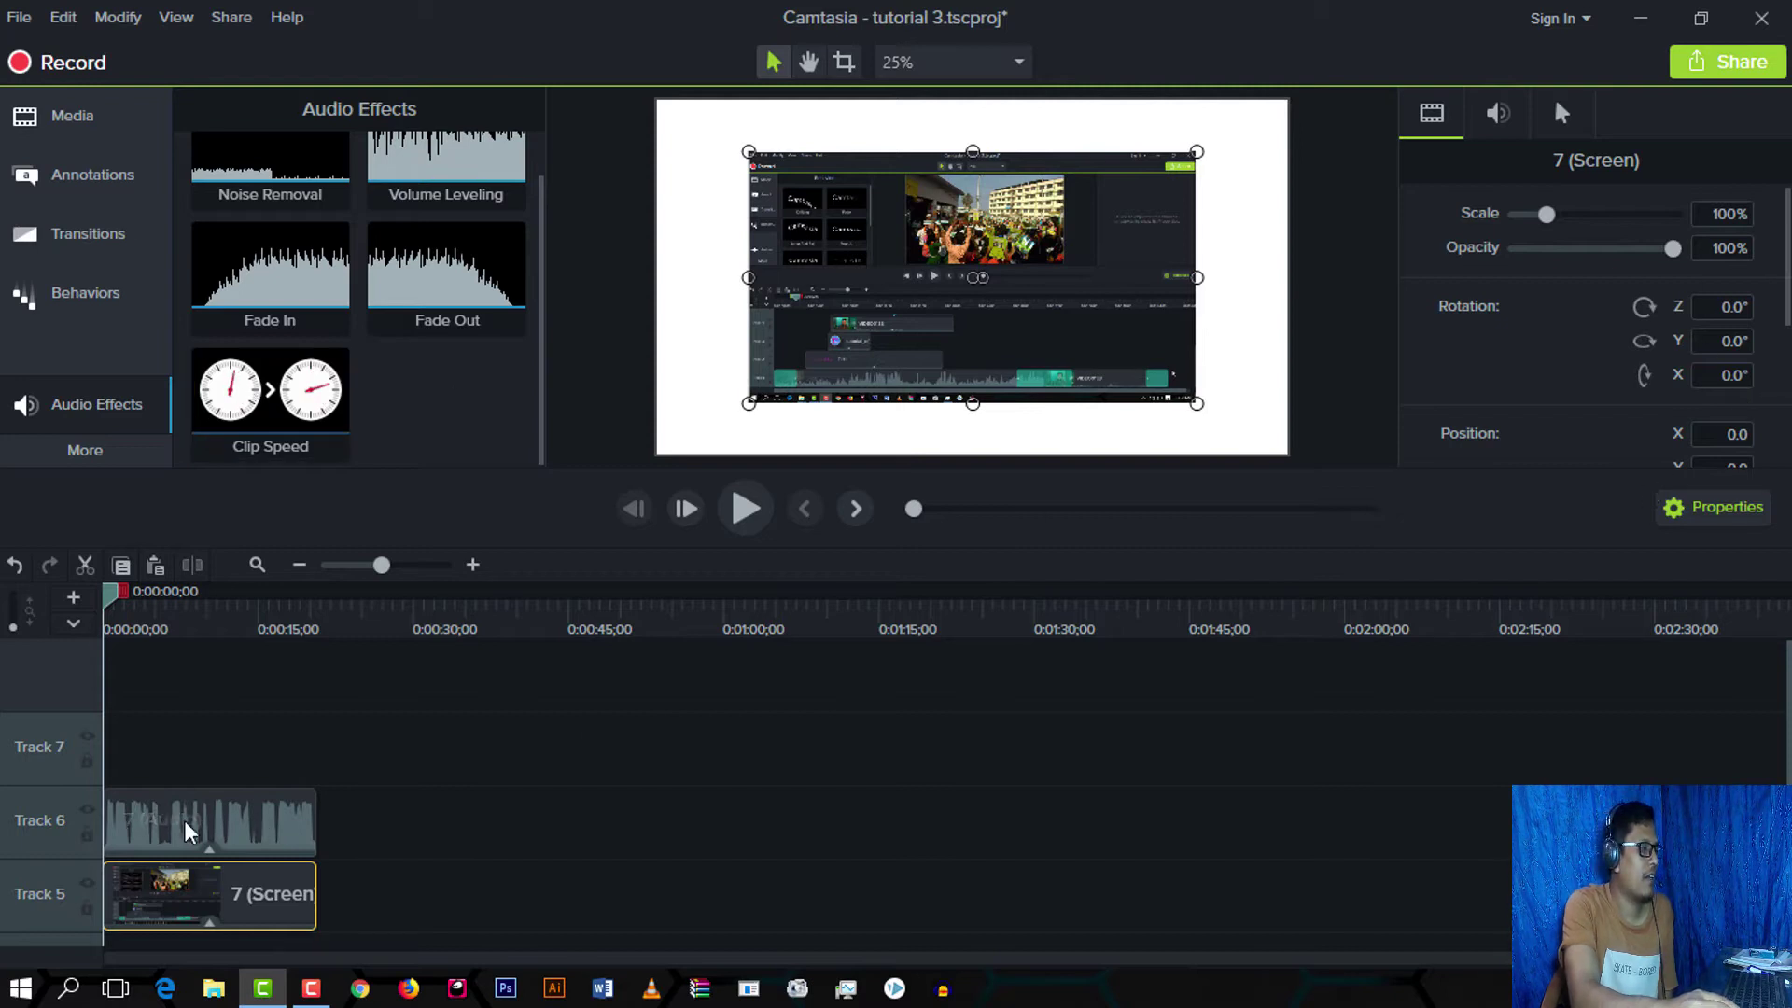
pyautogui.scroll(-1, 244, 816)
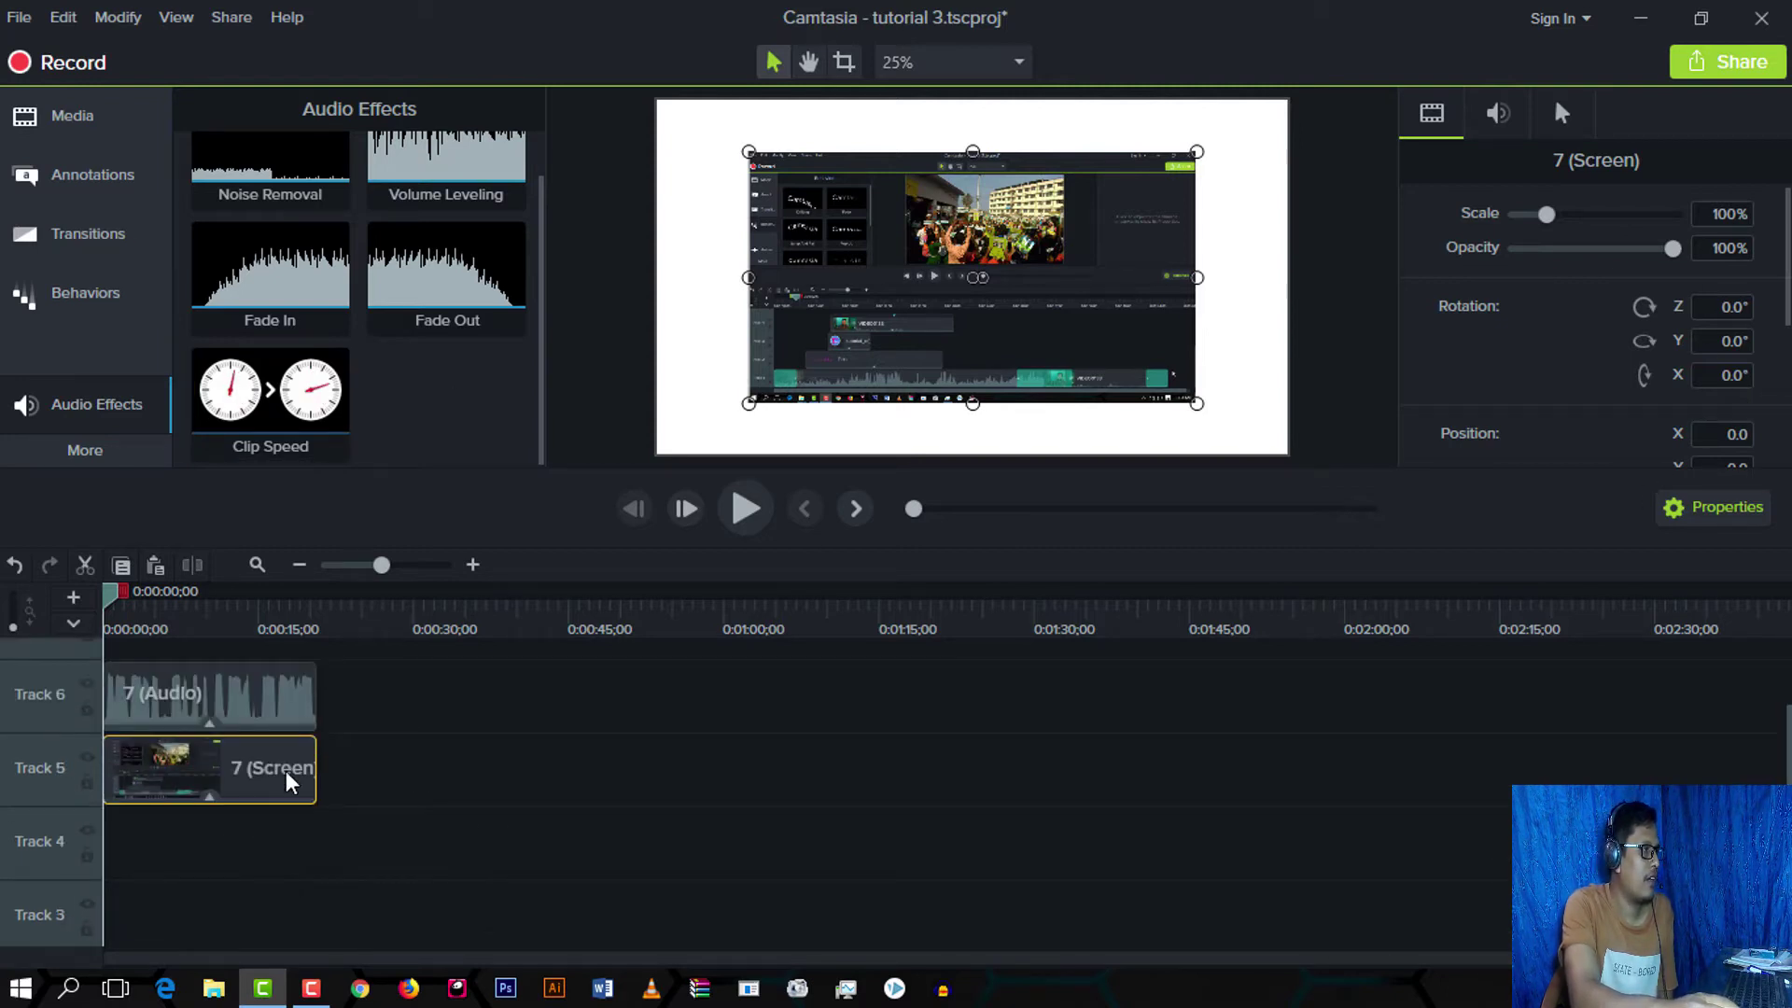
pyautogui.scroll(1, 312, 800)
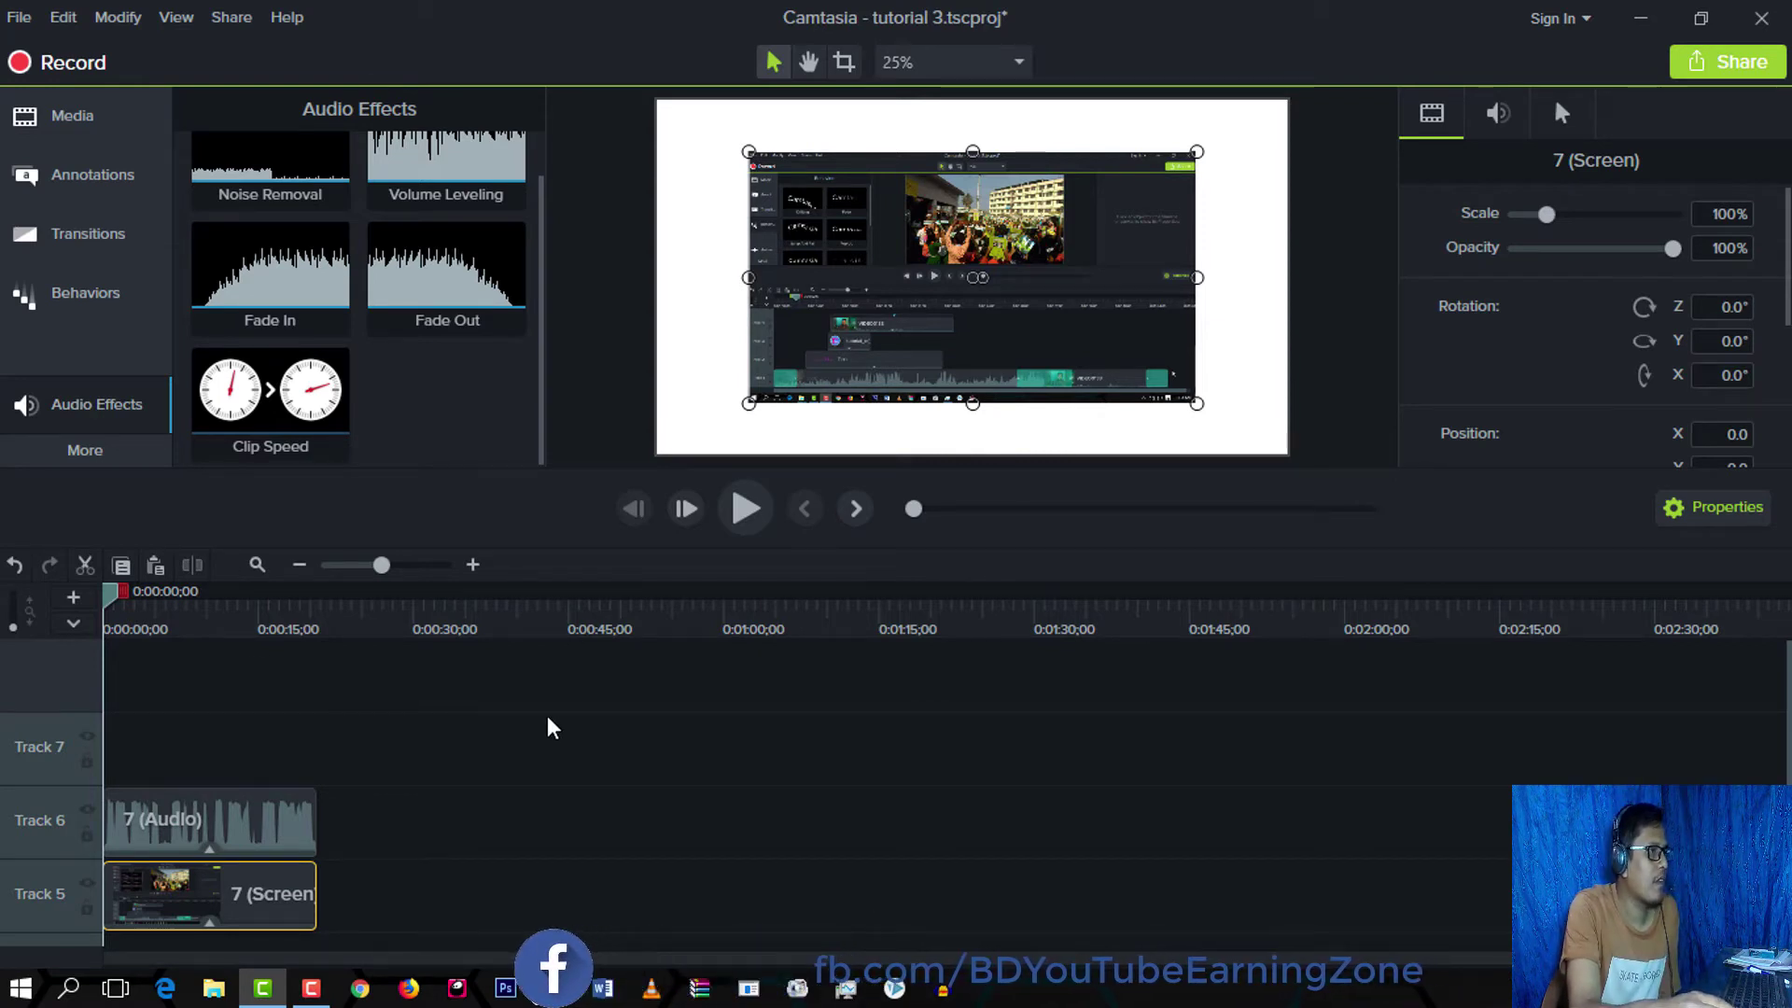
pyautogui.scroll(-1, 460, 864)
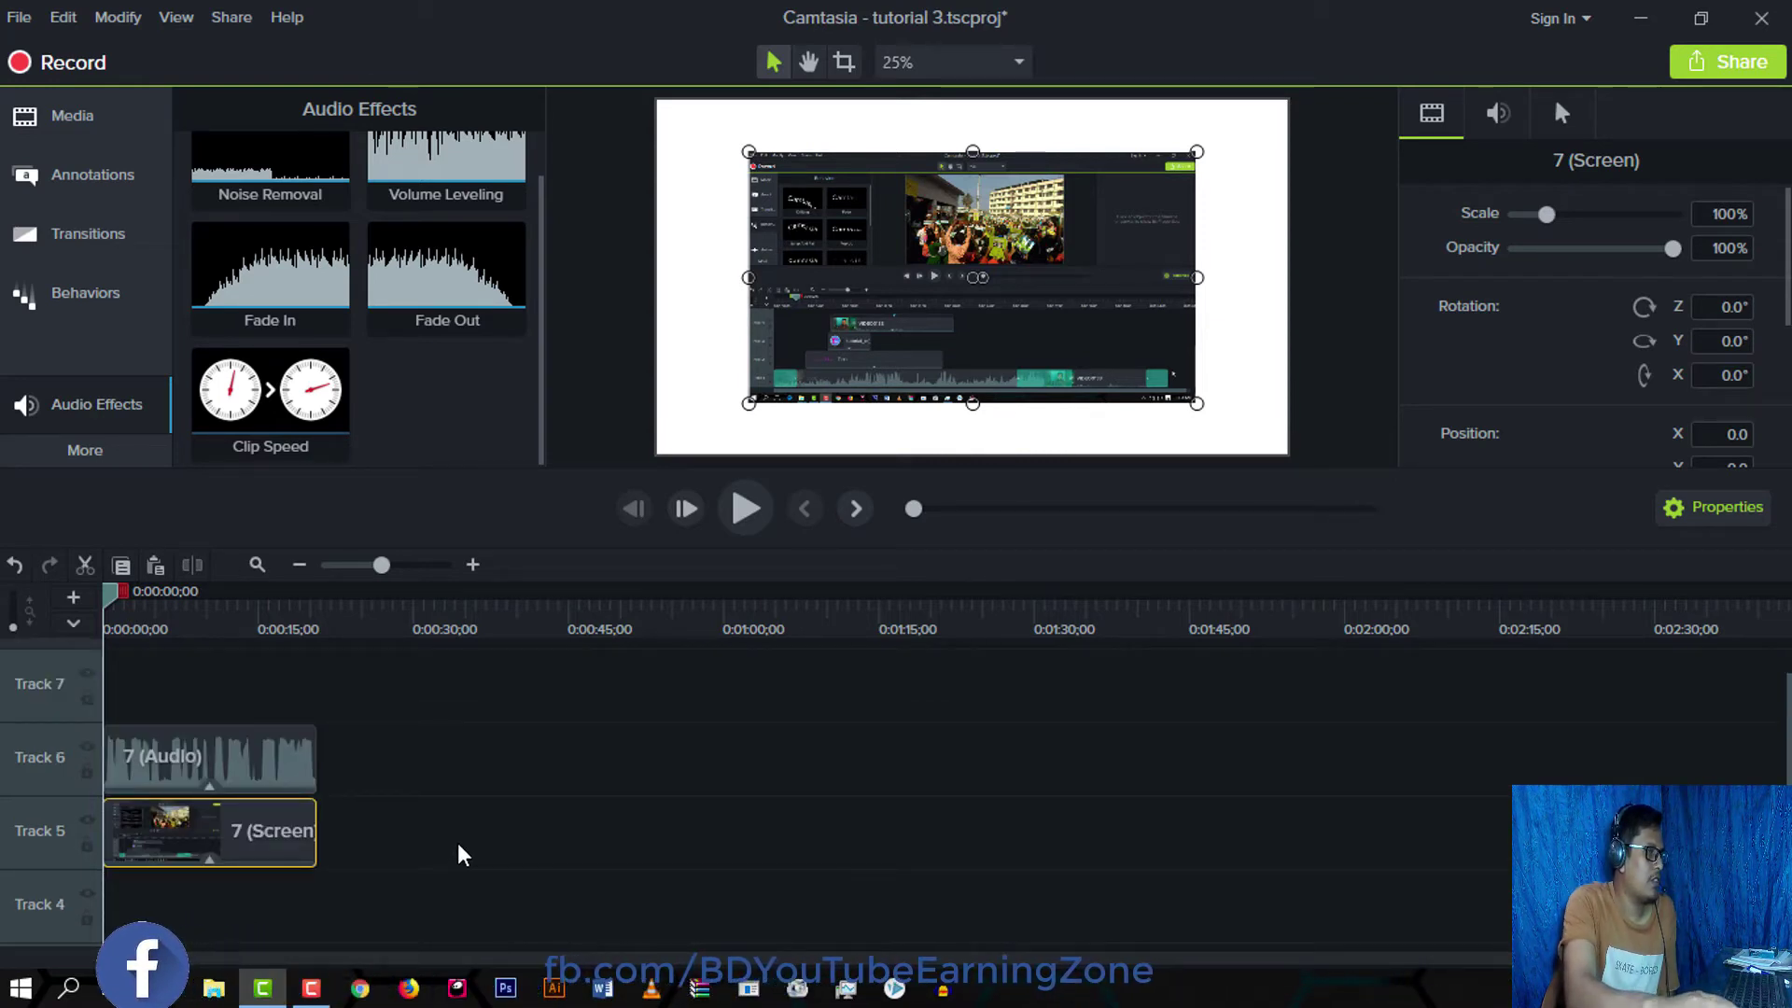
pyautogui.click(235, 789)
pyautogui.rightClick(235, 788)
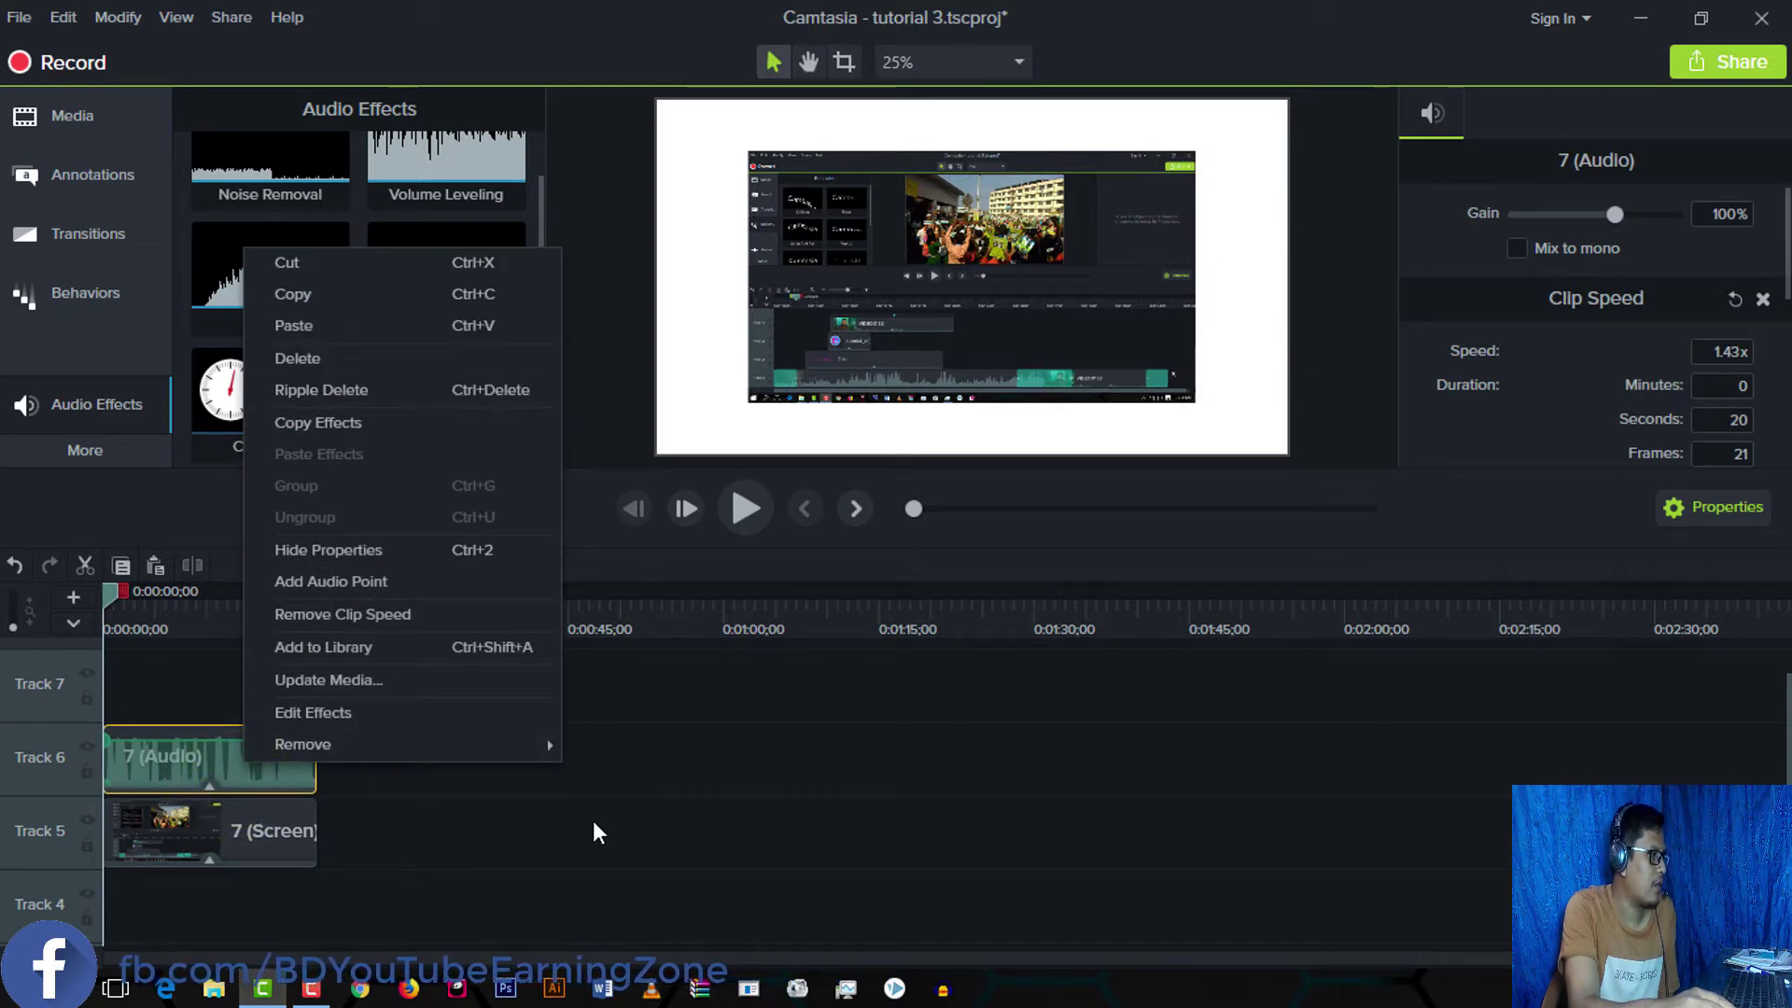
pyautogui.click(868, 800)
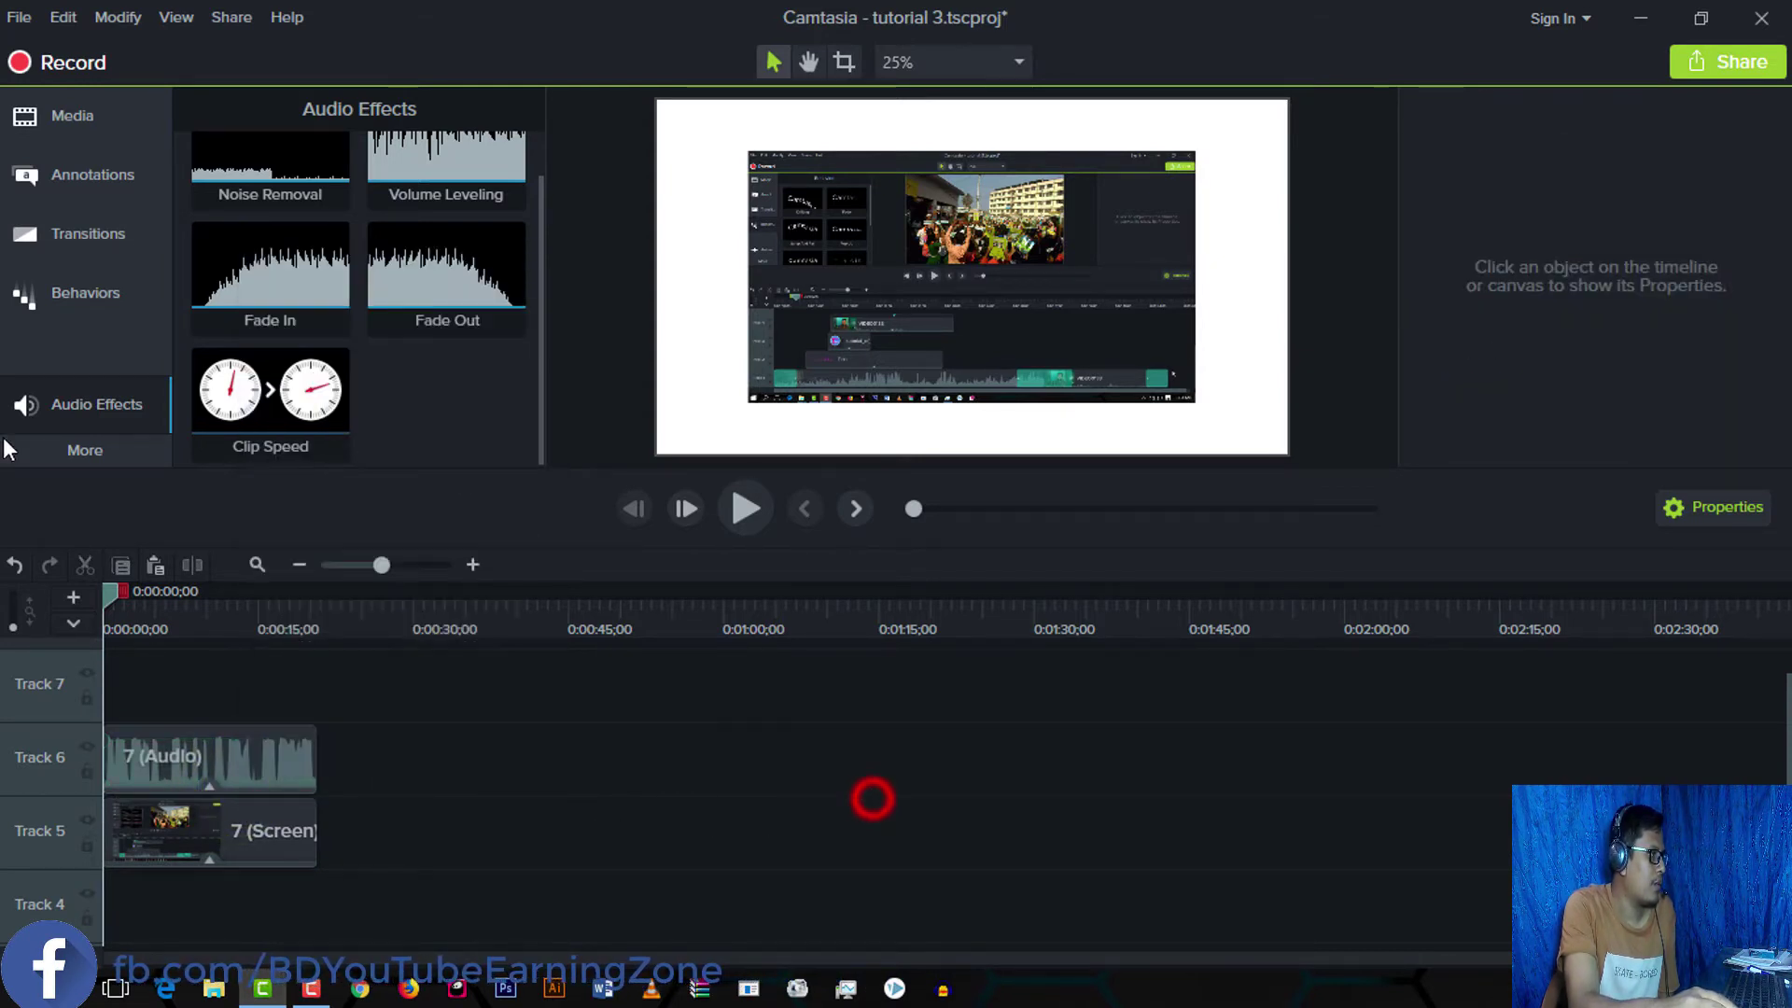
# Step: Show the Interactivity quiz options, look over the list of additional tools, and select the 7 (Screen) clip on the canvas
pyautogui.click(93, 455)
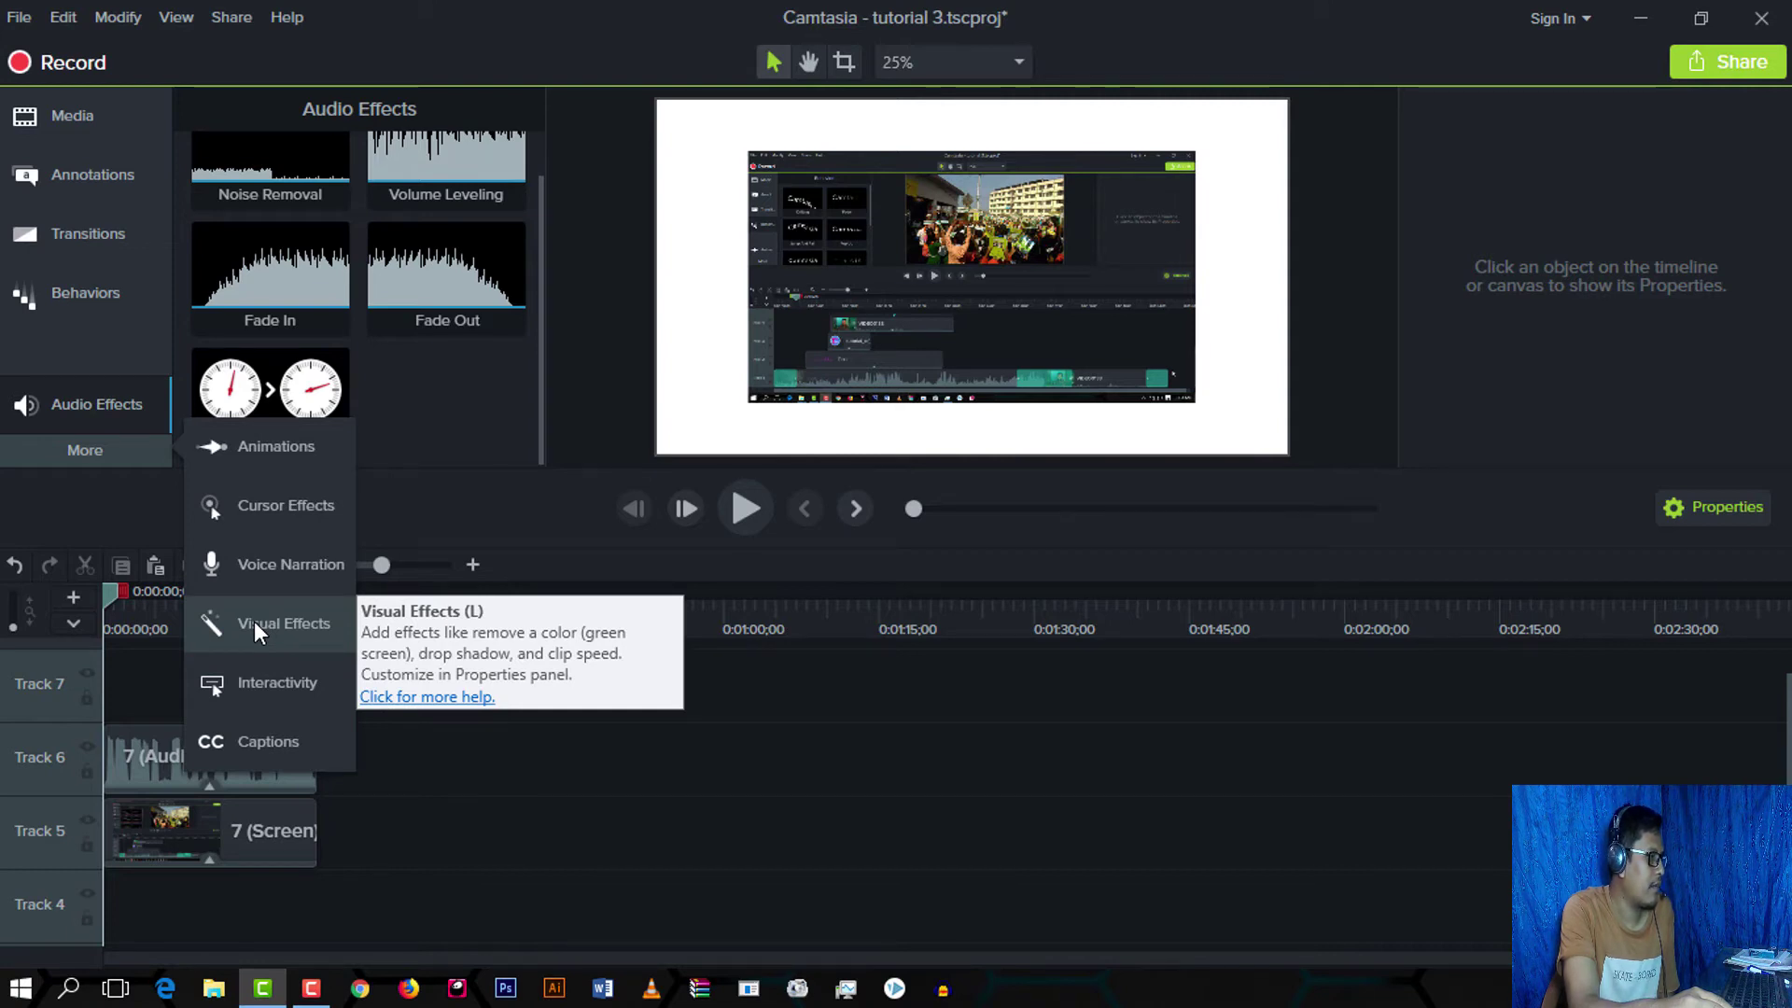
pyautogui.click(254, 682)
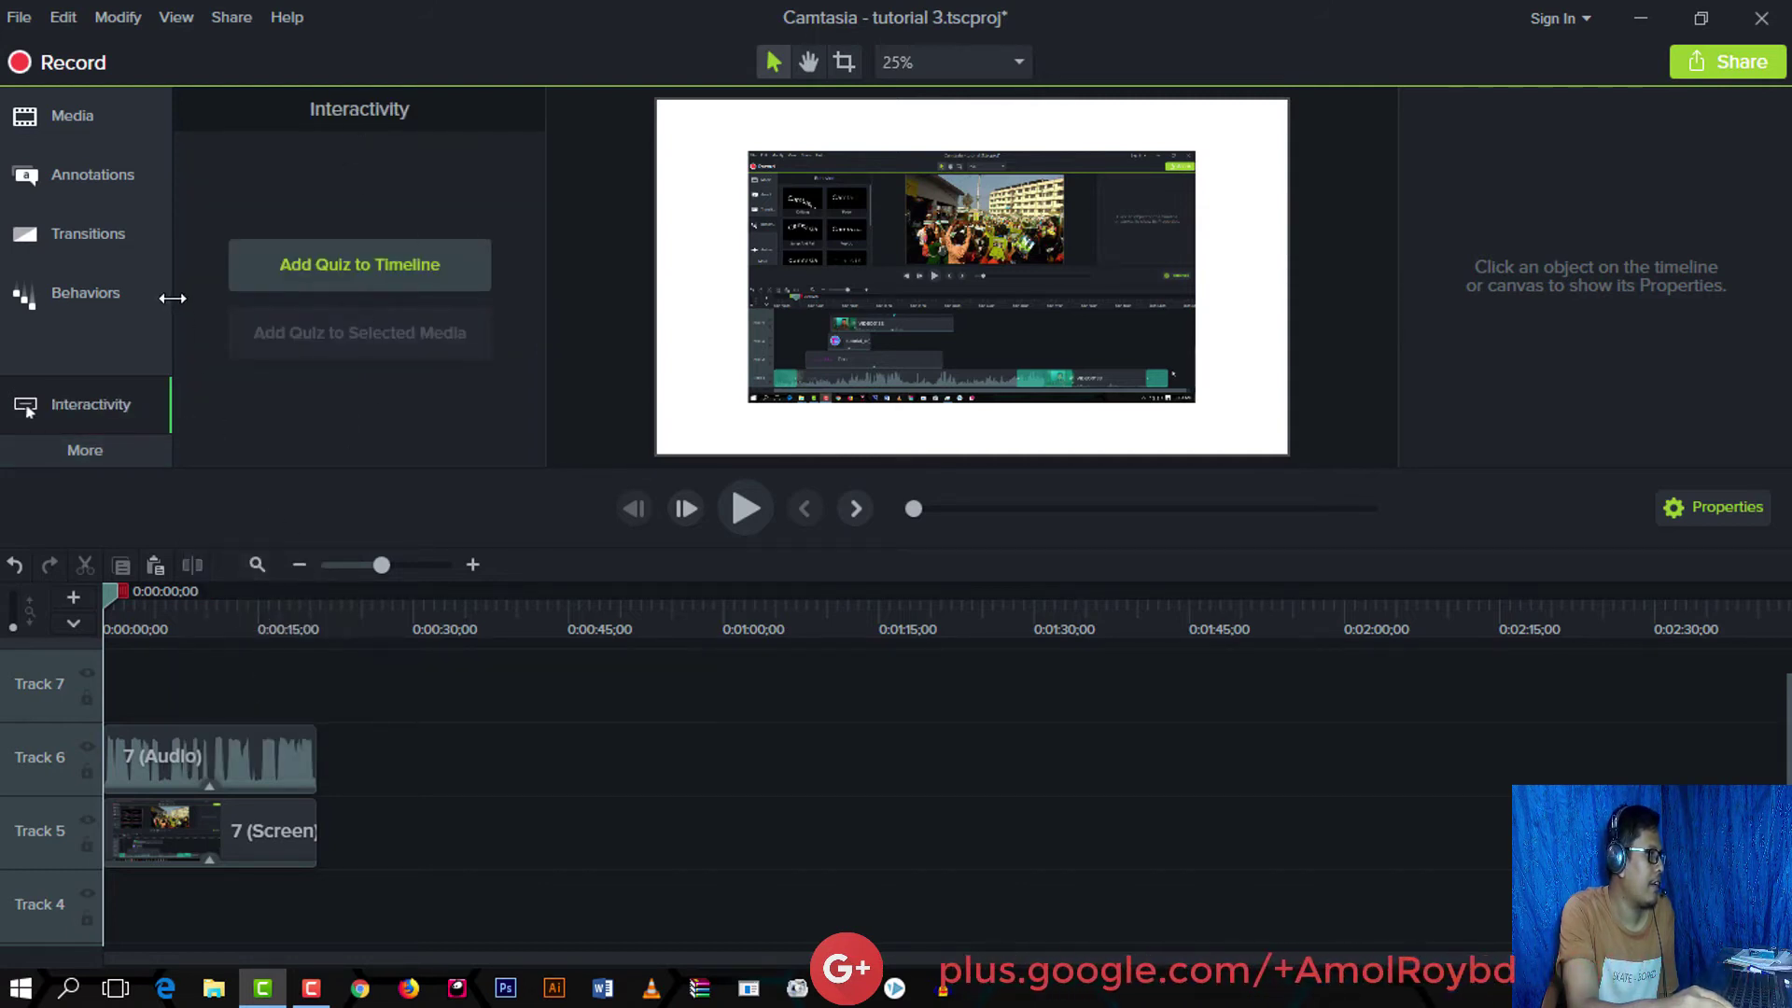
pyautogui.click(93, 449)
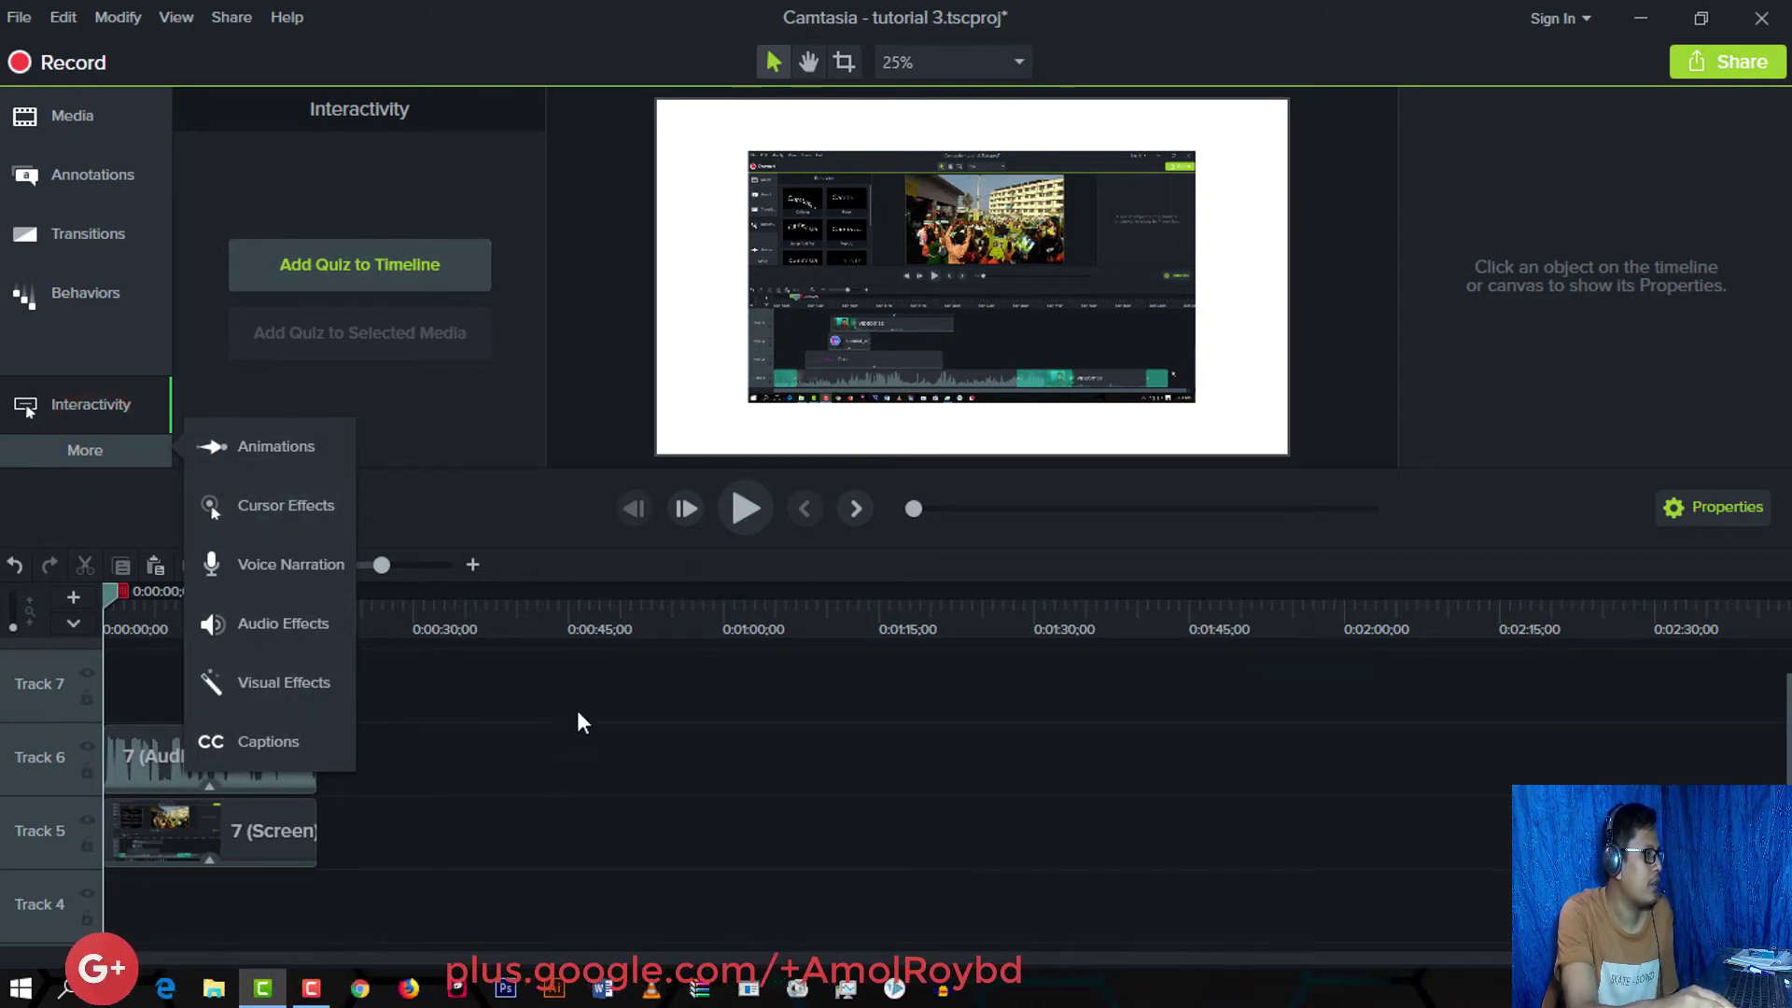
pyautogui.click(521, 715)
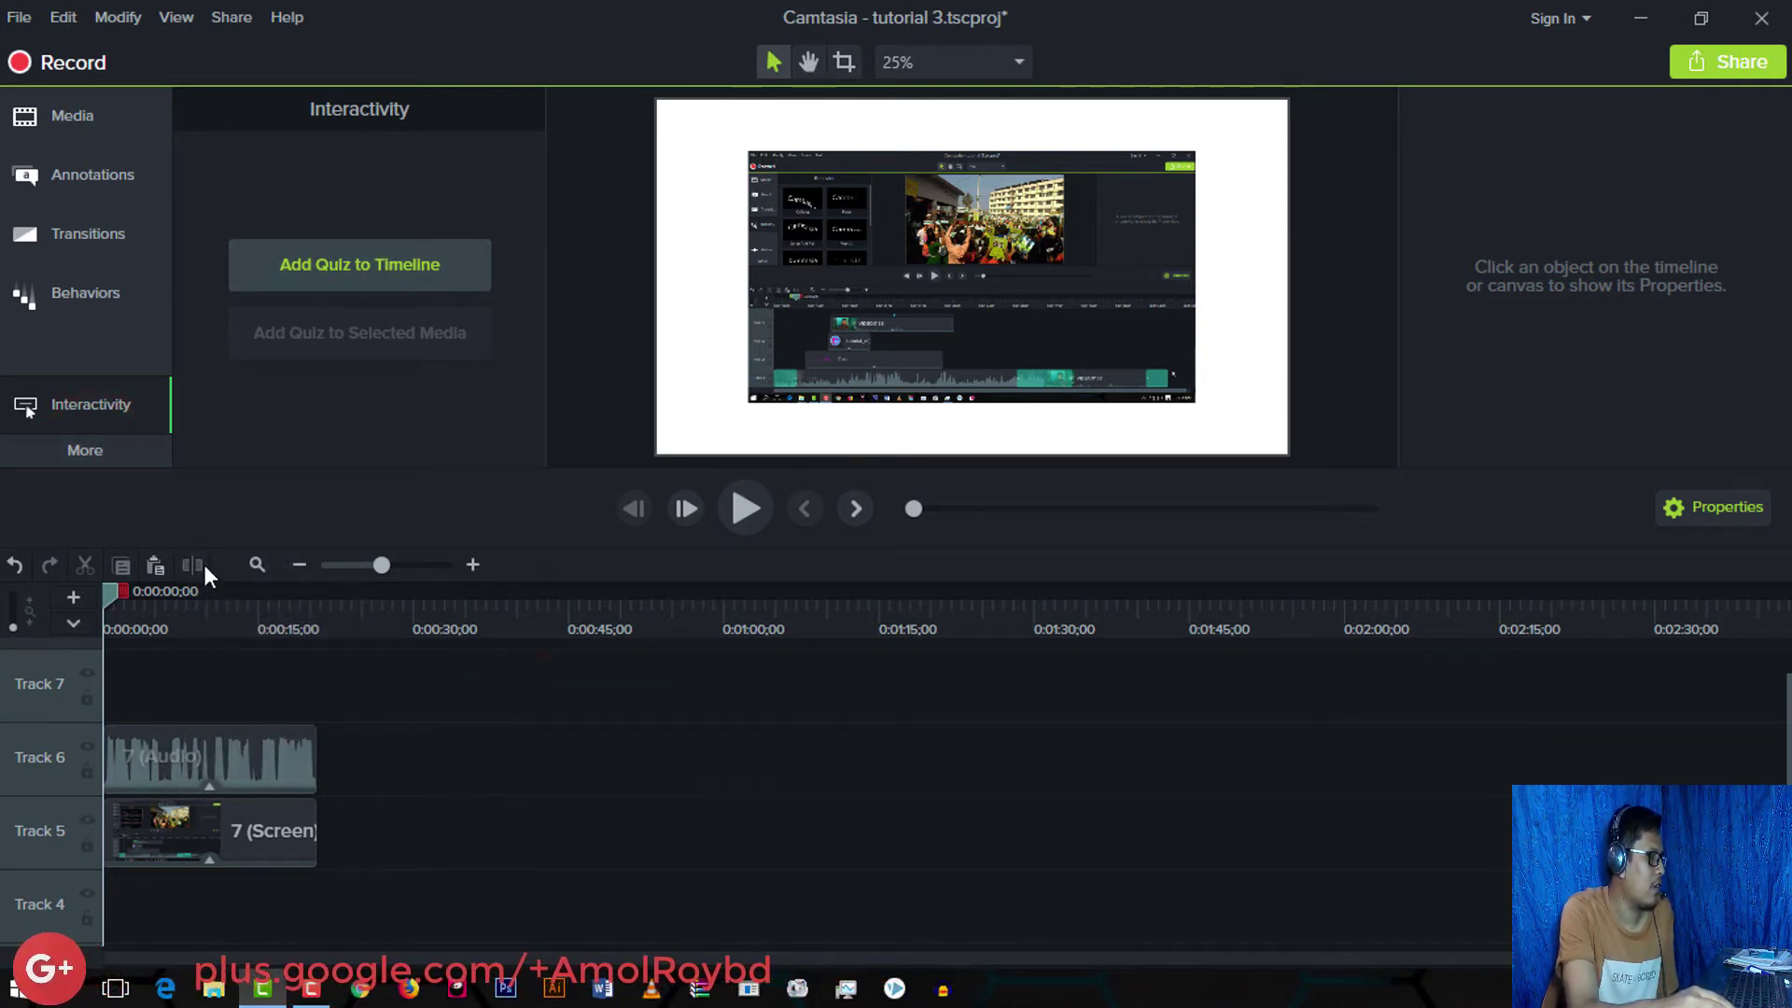
pyautogui.click(84, 449)
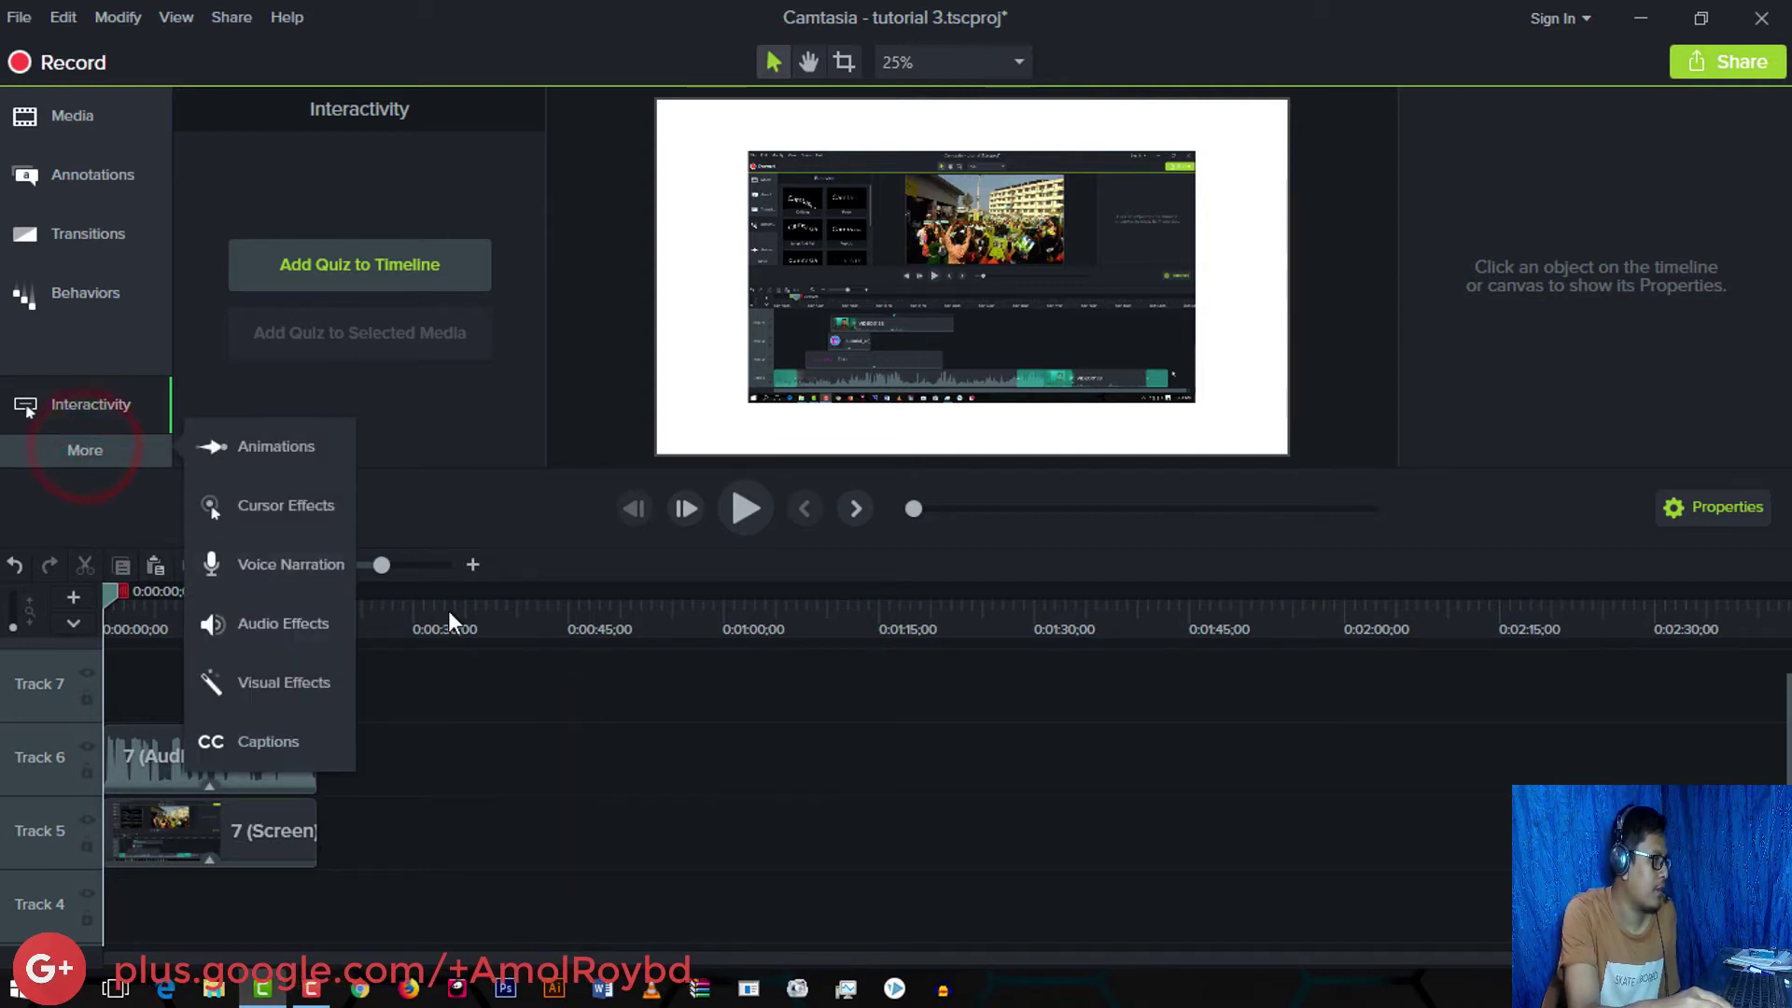
pyautogui.click(519, 786)
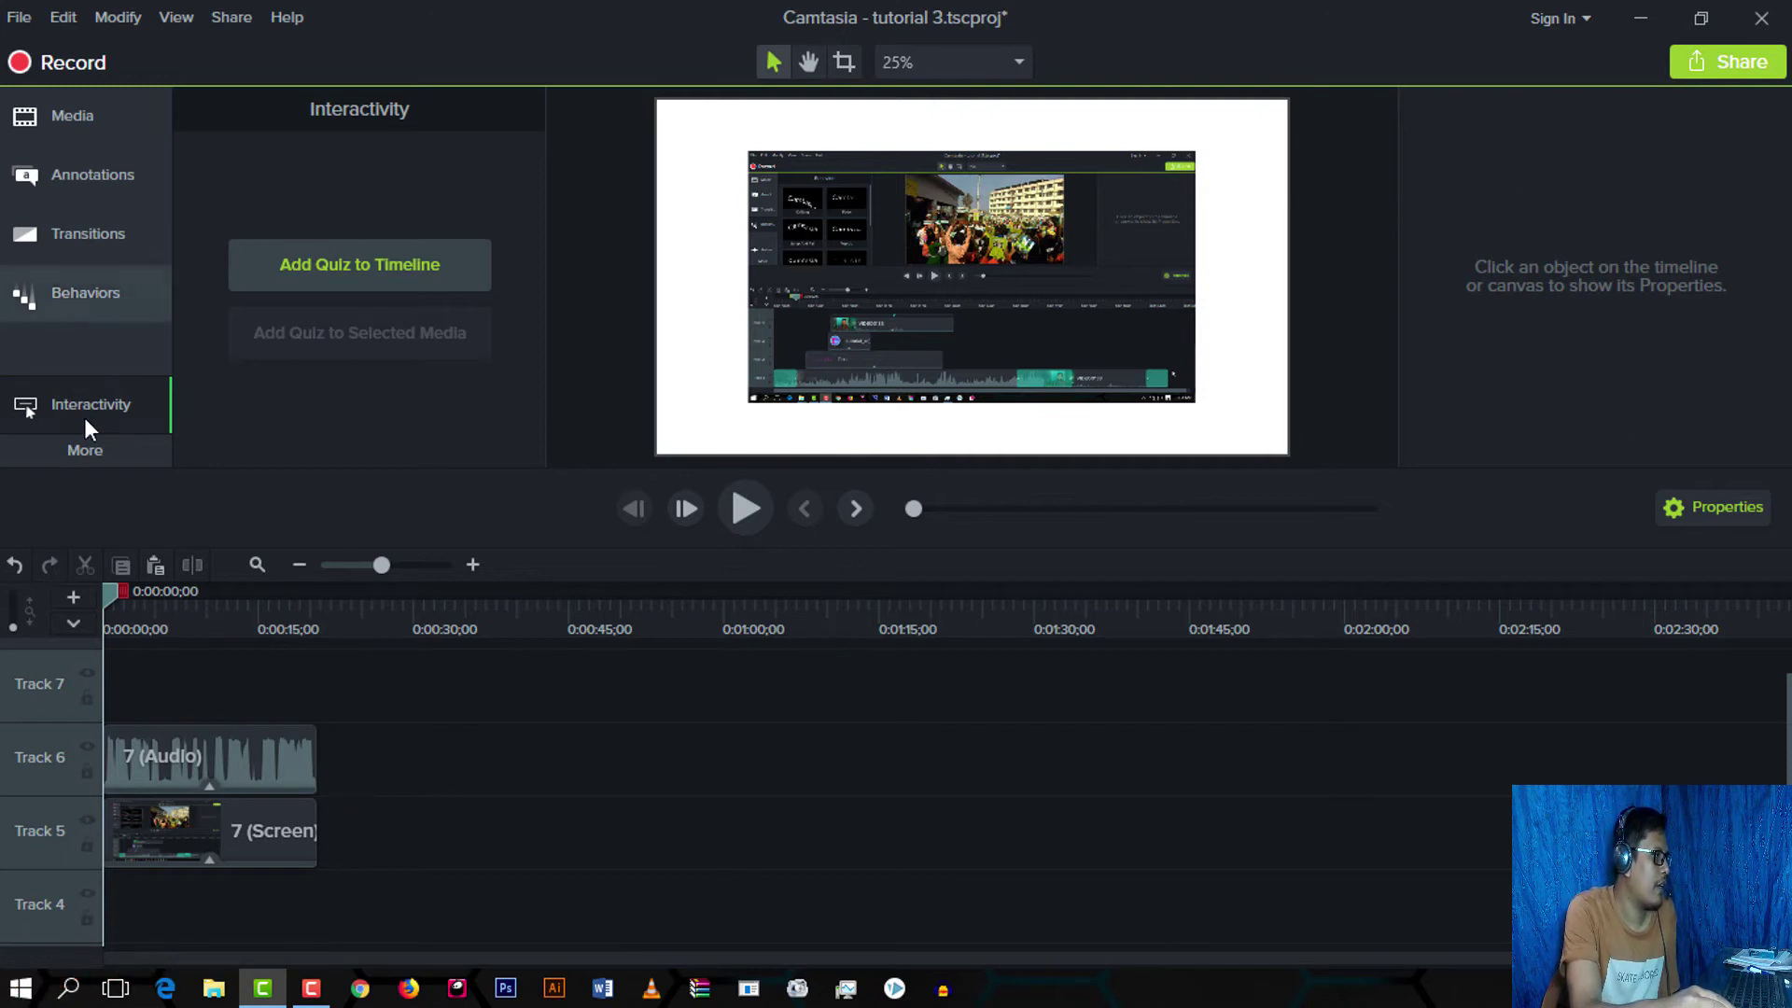
pyautogui.click(70, 448)
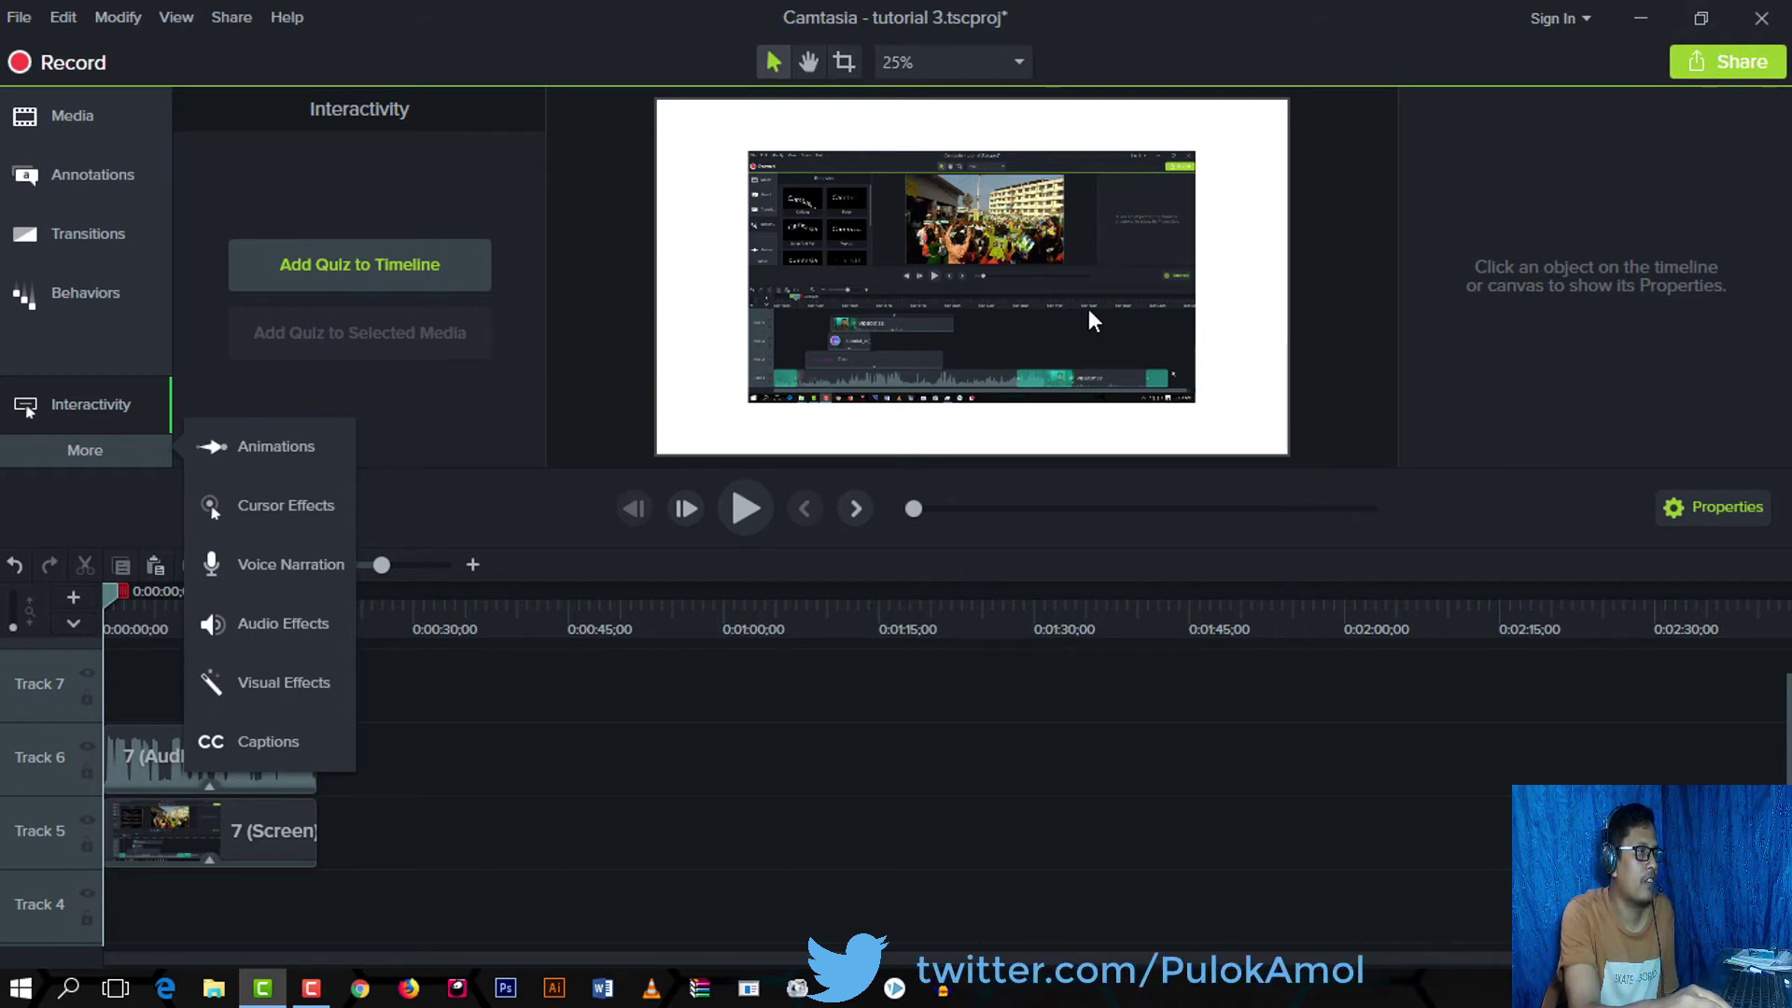
pyautogui.click(973, 291)
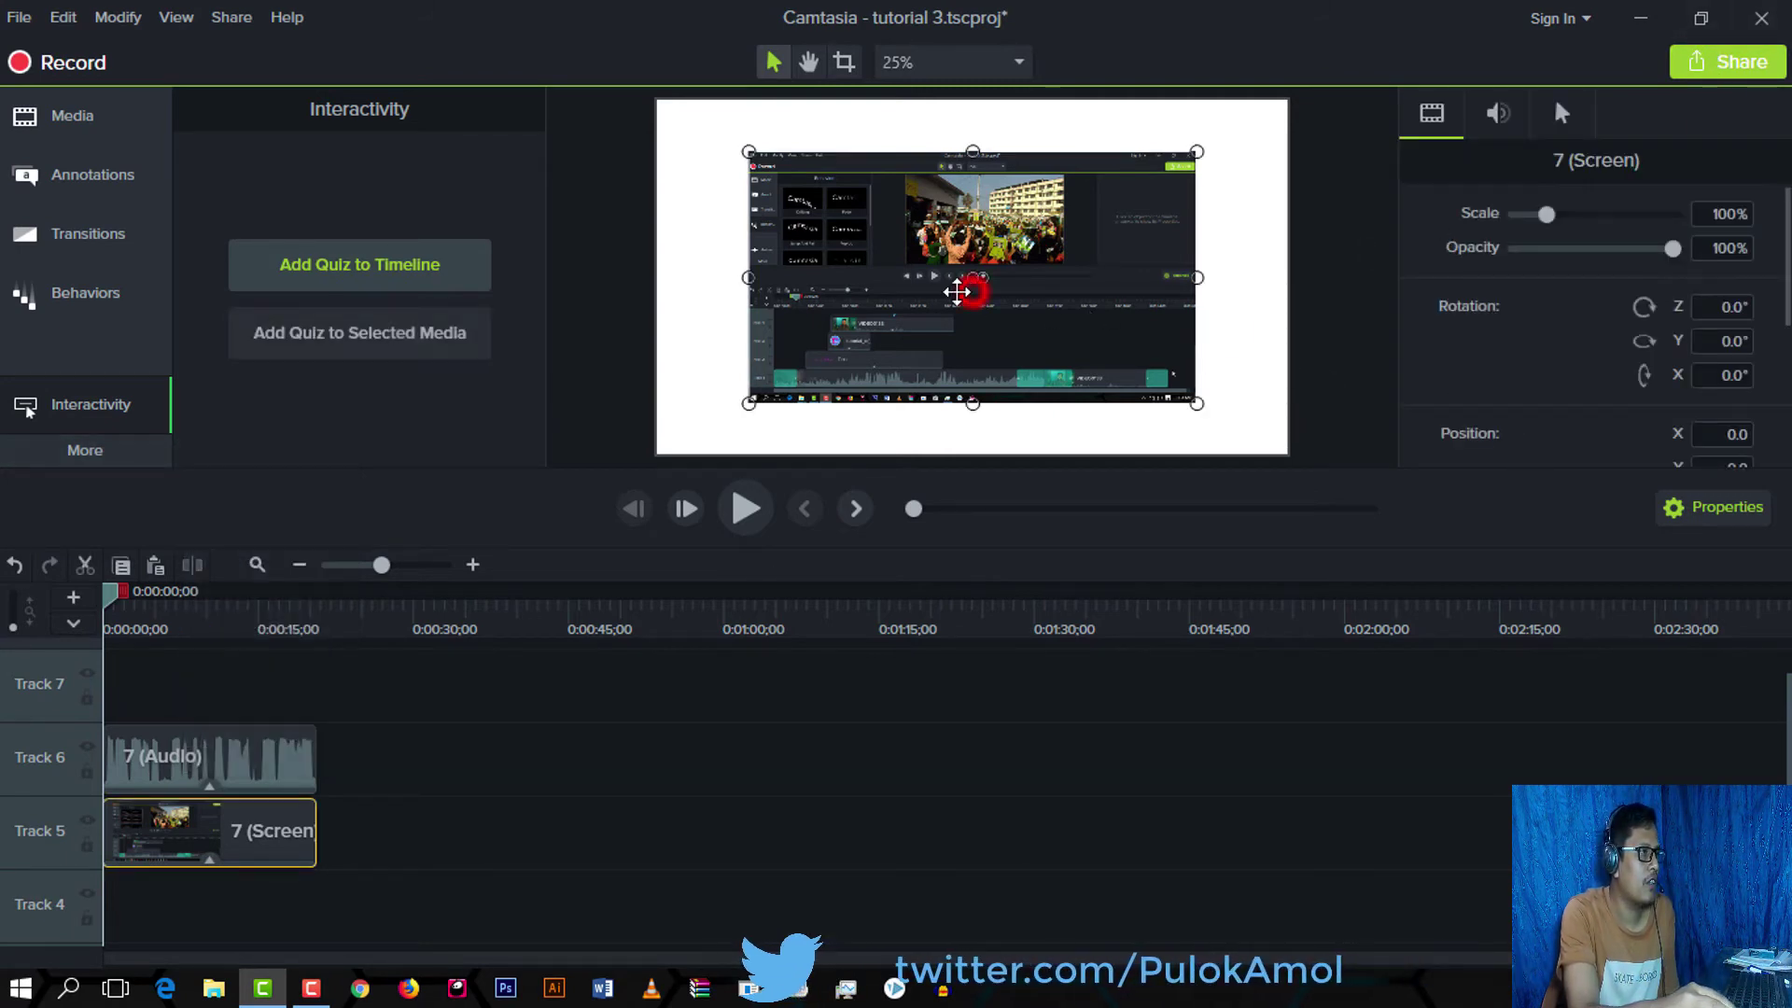